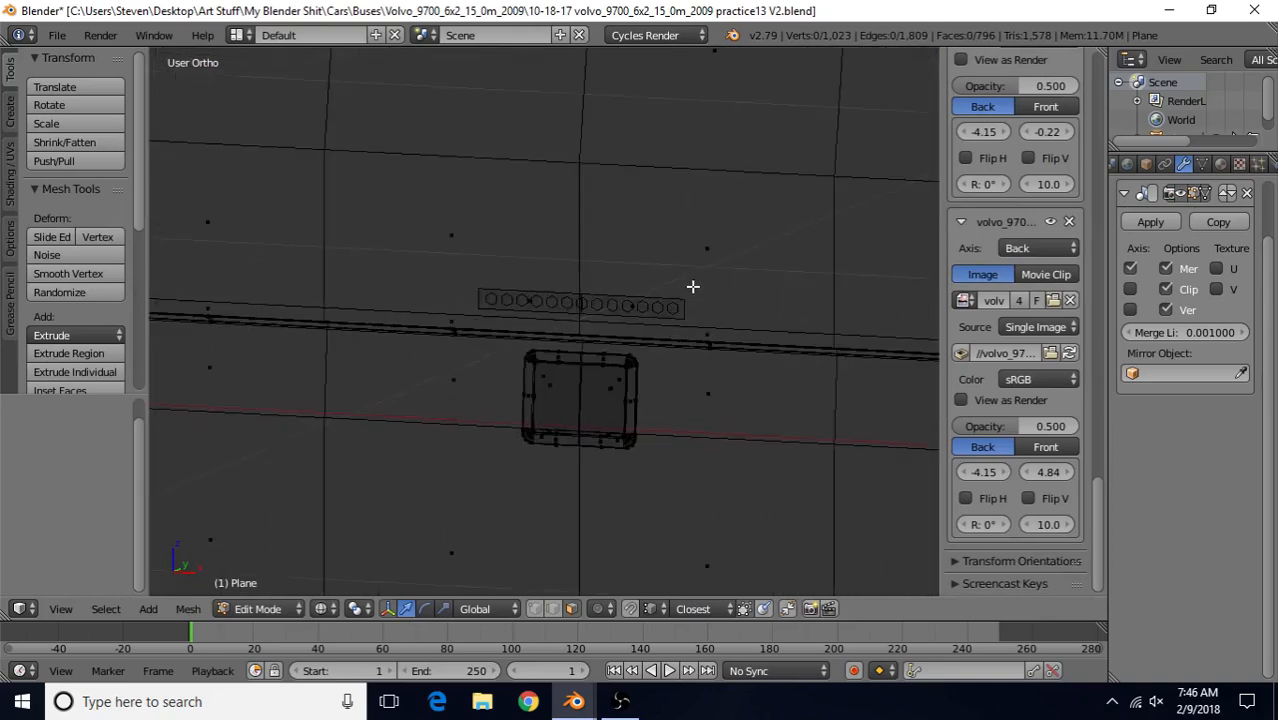
Examine the round lamp mesh near the rear body's upper corner in the practice13 V2 file
{"action": "scroll", "coordinate": [537, 291], "scroll_direction": "up", "scroll_amount": 3}
{"action": "scroll", "coordinate": [681, 301], "scroll_direction": "down", "scroll_amount": 4}
{"action": "middle_click_drag", "start_coordinate": [776, 262], "coordinate": [467, 424], "text": "shift"}
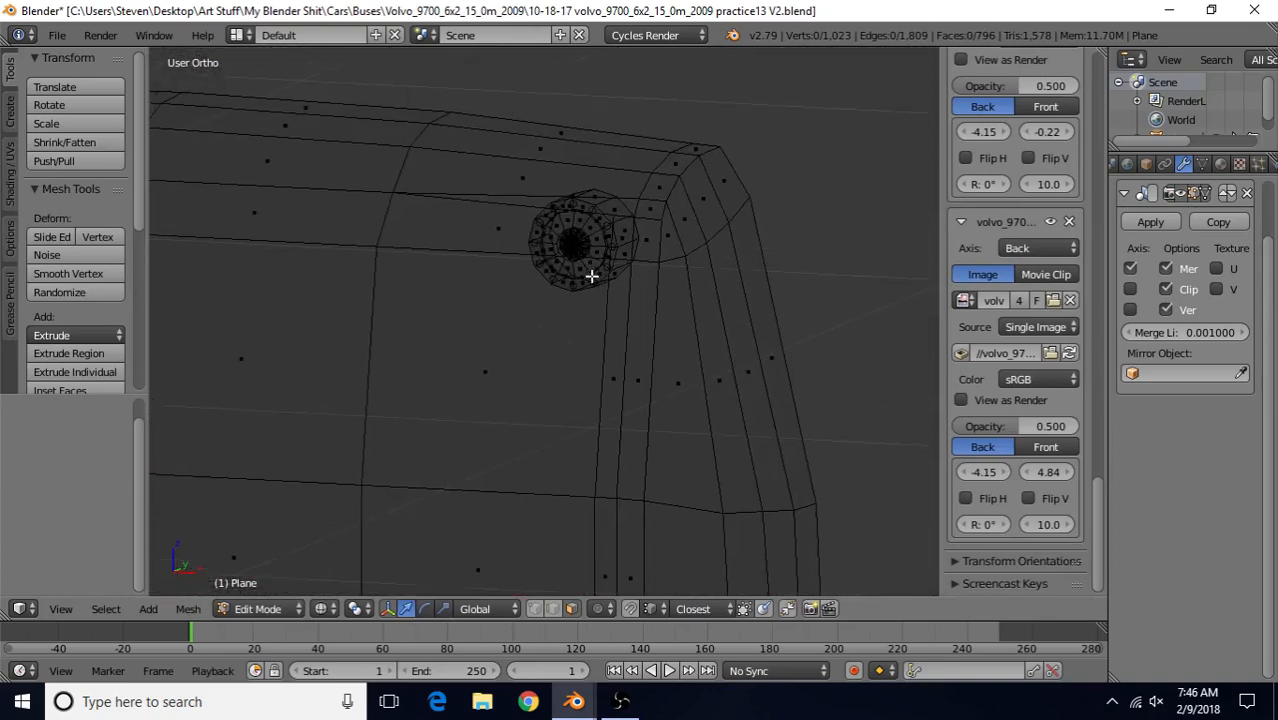
{"action": "scroll", "coordinate": [590, 276], "scroll_direction": "up", "scroll_amount": 3}
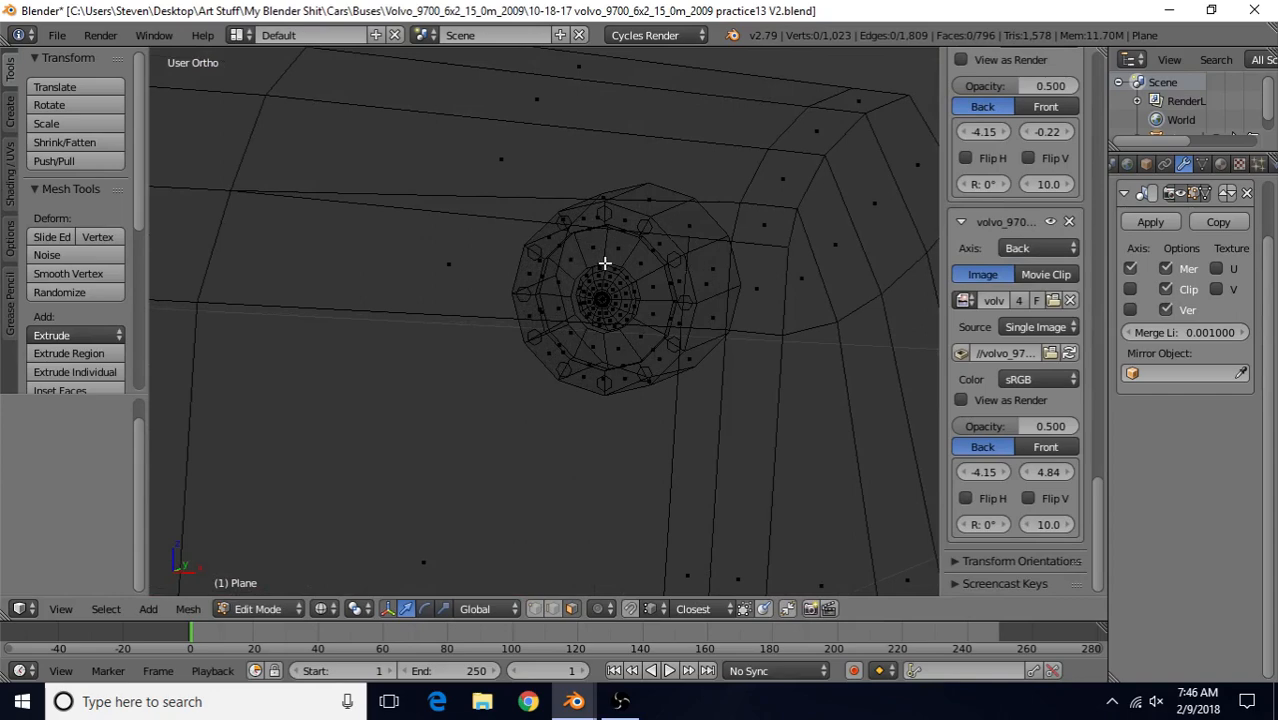
{"action": "scroll", "coordinate": [640, 296], "scroll_direction": "down", "scroll_amount": 4}
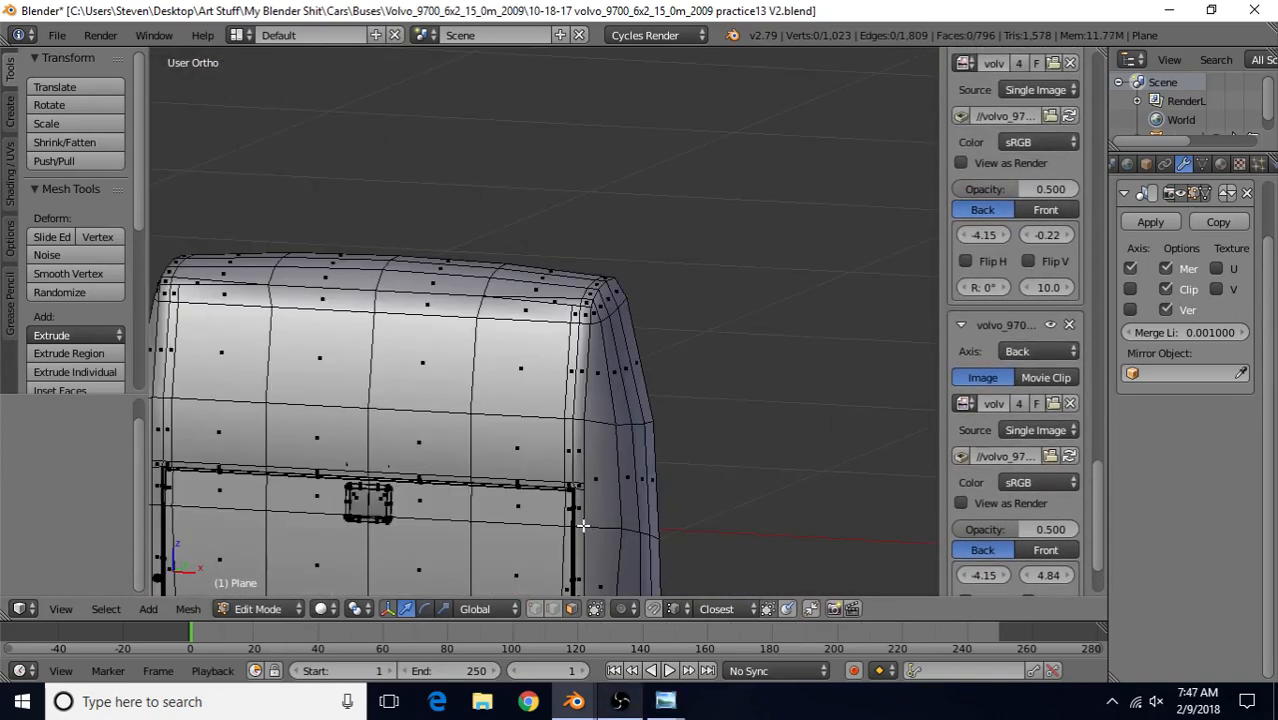
Switch to the 10-20-17 bus file and select the vertical edge loop at the rear bumper's corner in Edit Mode, using the back wireframe view
{"action": "mouse_move", "coordinate": [574, 701]}
{"action": "left_click", "coordinate": [642, 631]}
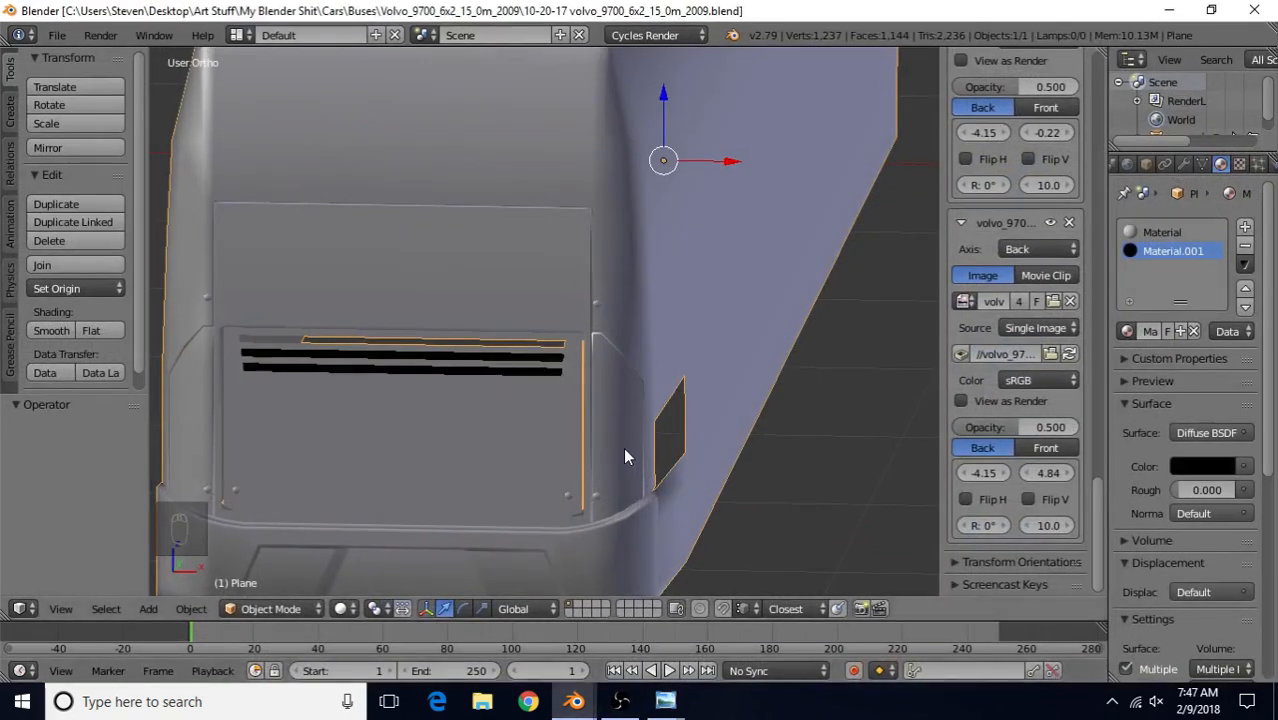
{"action": "key", "text": "Tab"}
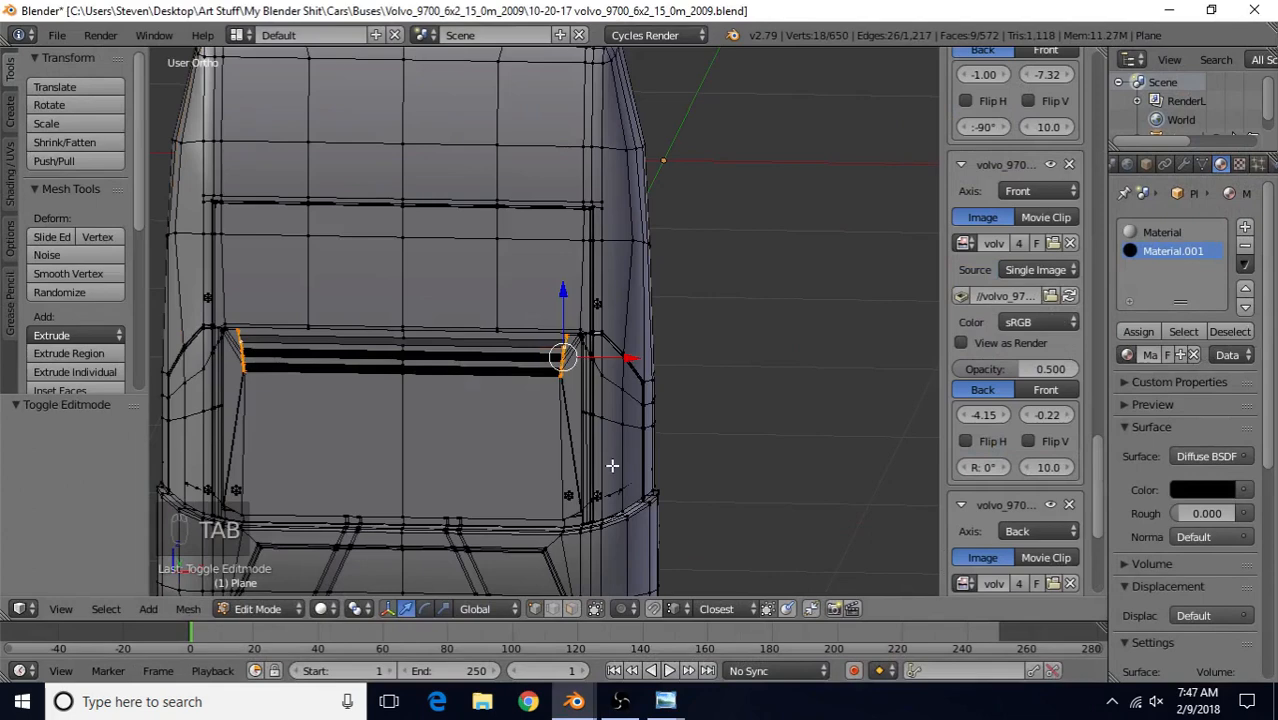
{"action": "middle_click_drag", "start_coordinate": [610, 455], "coordinate": [633, 272], "text": "shift"}
{"action": "scroll", "coordinate": [593, 360], "scroll_direction": "up", "scroll_amount": 3}
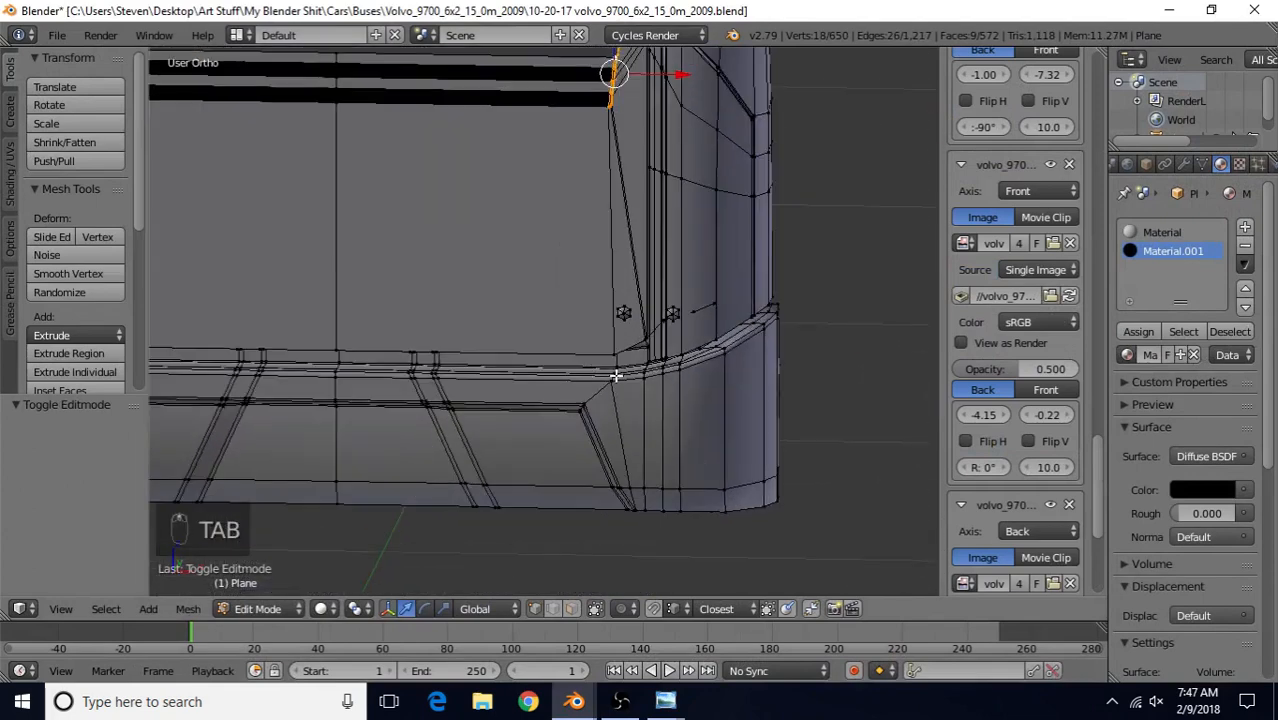
{"action": "key", "text": "ctrl+KP_1"}
{"action": "key", "text": "z"}
{"action": "scroll", "coordinate": [548, 366], "scroll_direction": "up", "scroll_amount": 2}
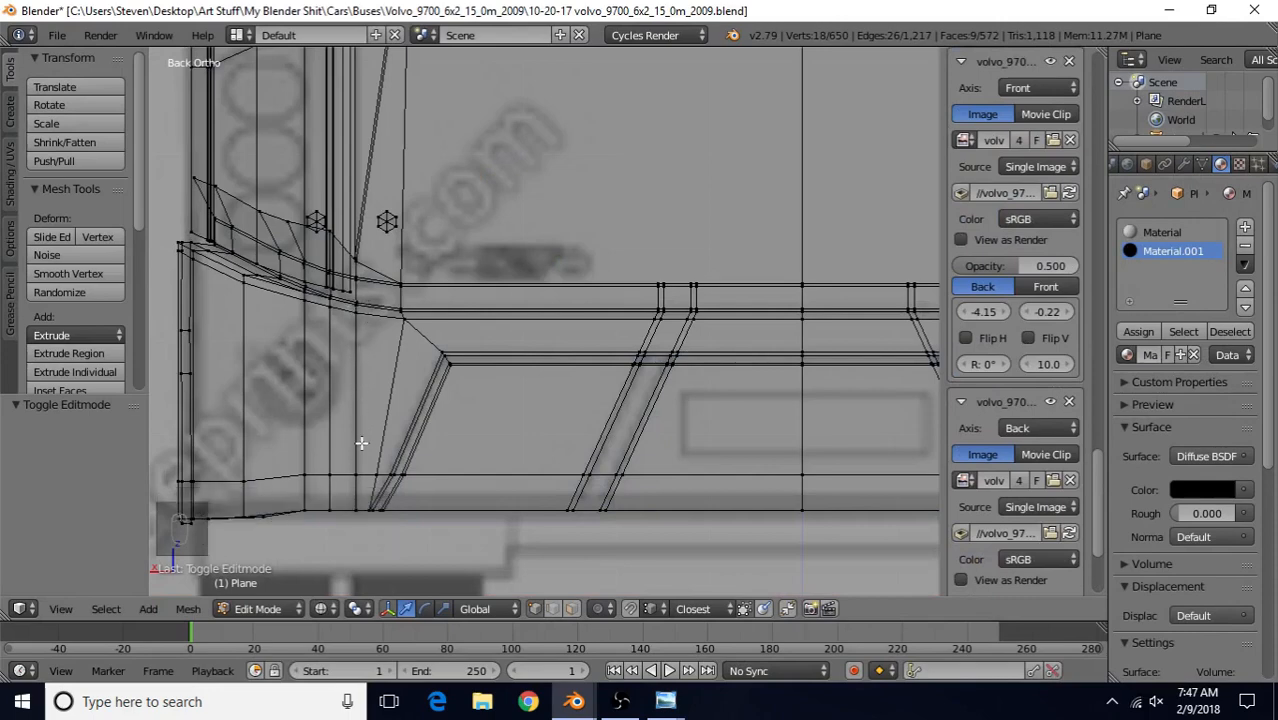
{"action": "right_click", "coordinate": [358, 379], "text": "alt"}
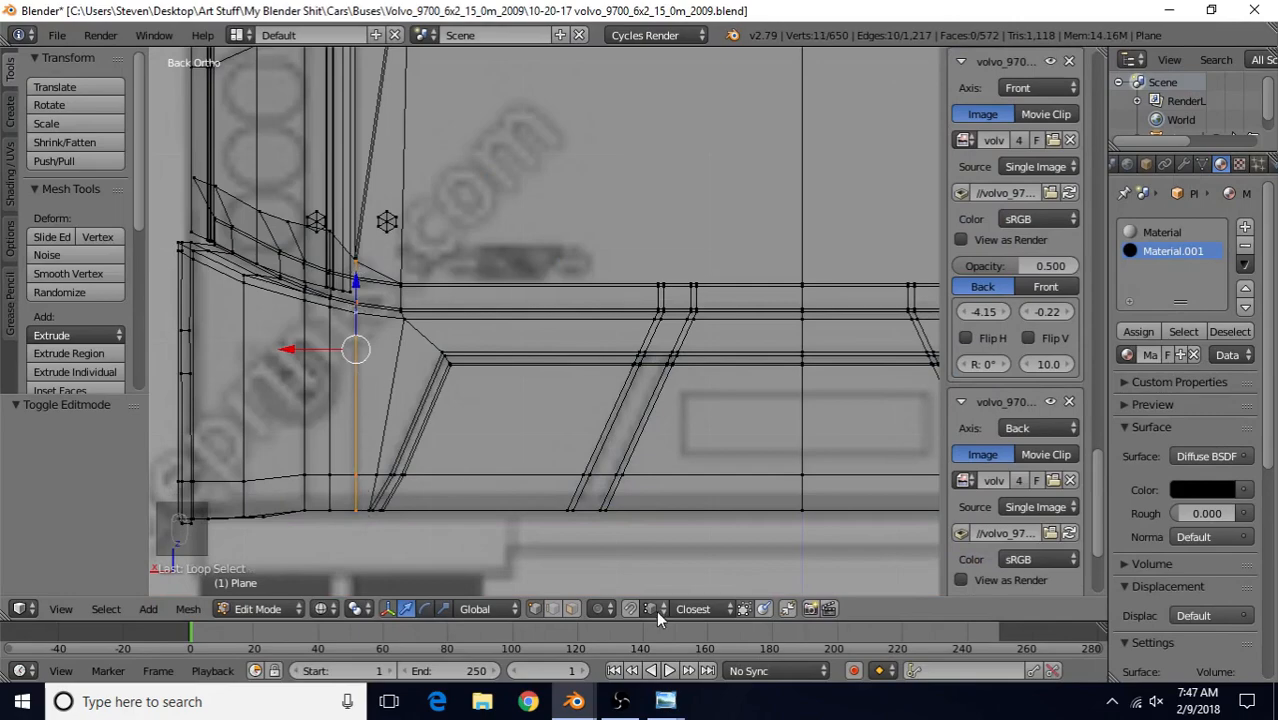
Examine the vertical panel gap at the bumper corner in the Volvo_9700_blue back photo
{"action": "mouse_move", "coordinate": [665, 701]}
{"action": "left_click", "coordinate": [633, 645]}
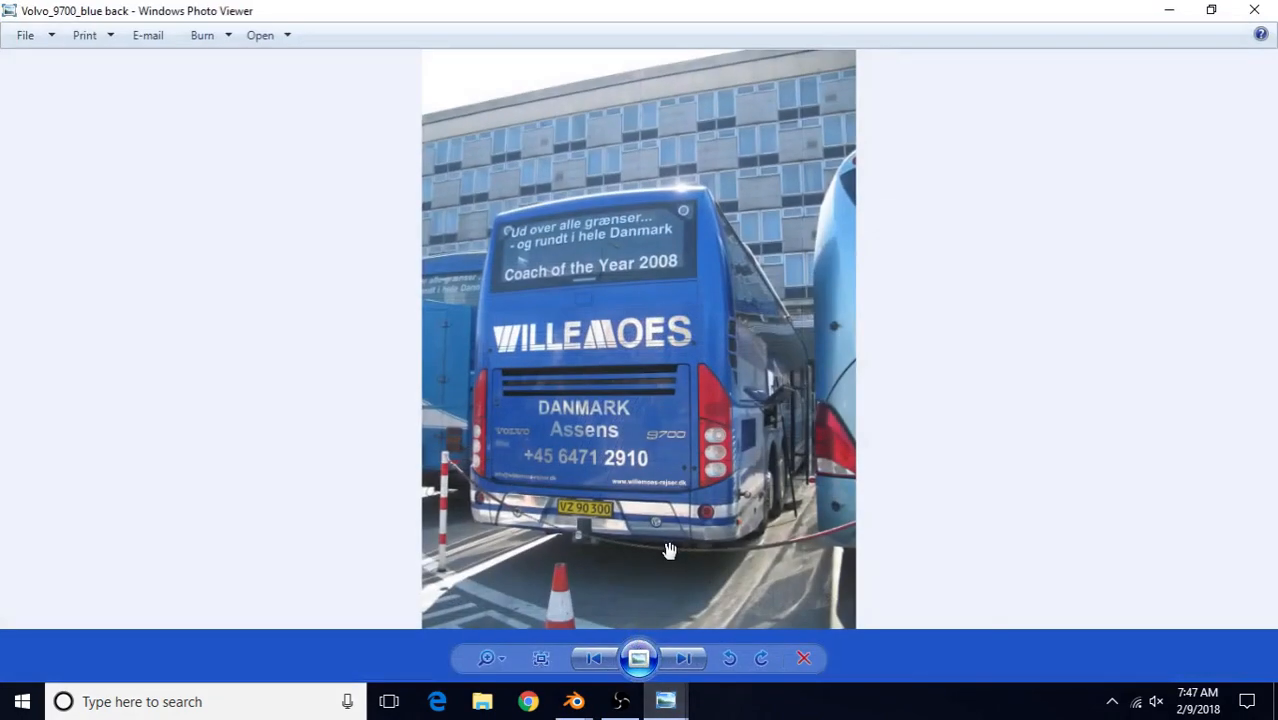
{"action": "scroll", "coordinate": [669, 551], "scroll_direction": "up", "scroll_amount": 5}
{"action": "left_click_drag", "start_coordinate": [799, 434], "coordinate": [662, 394]}
{"action": "scroll", "coordinate": [662, 404], "scroll_direction": "up", "scroll_amount": 3}
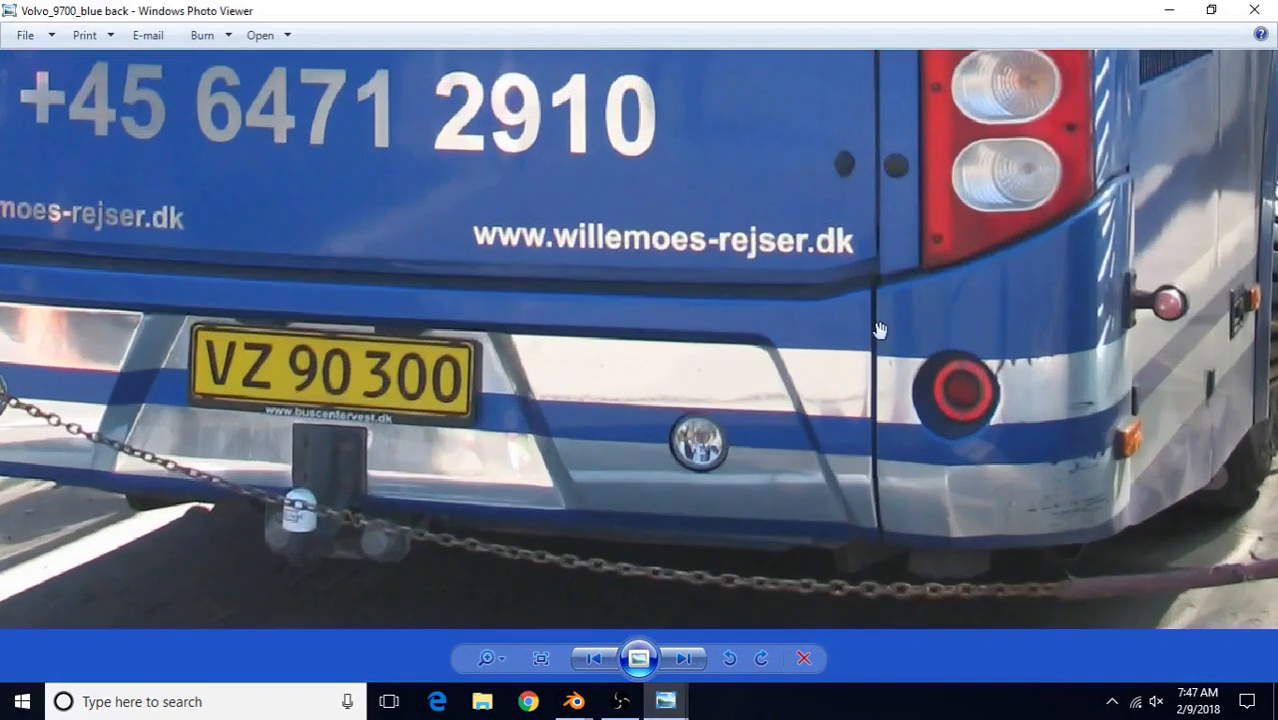
Switch back to the 10-20-17 file in Blender and bevel the selected bumper edge loop with an offset of about 0.004
{"action": "mouse_move", "coordinate": [574, 701]}
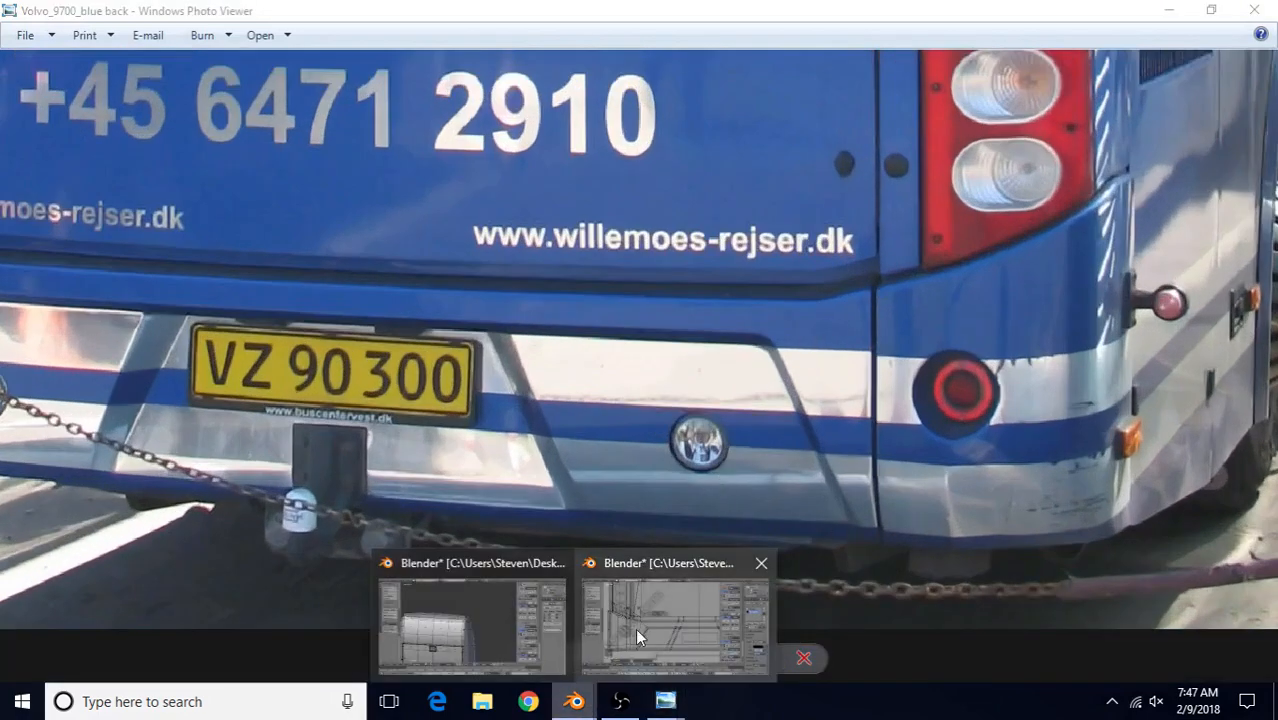
{"action": "left_click", "coordinate": [635, 628]}
{"action": "key", "text": "z"}
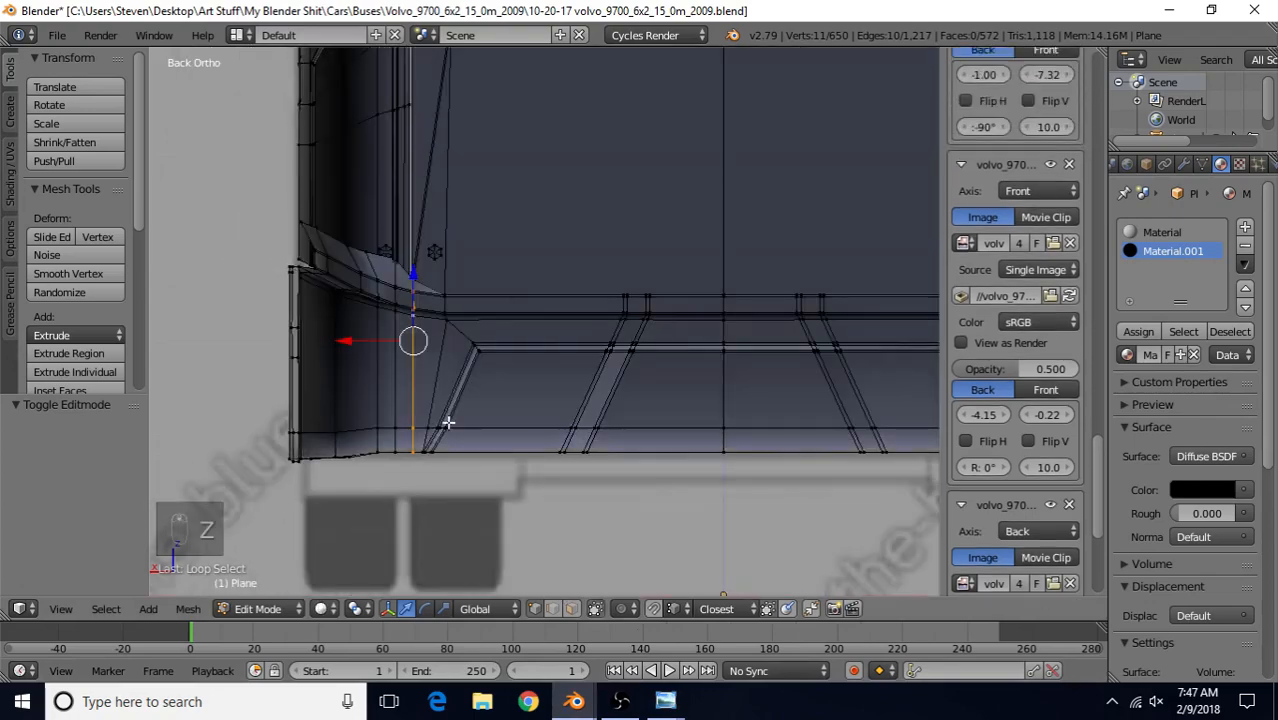
{"action": "mouse_move", "coordinate": [448, 420]}
{"action": "middle_mouse_down"}
{"action": "mouse_move", "coordinate": [477, 388]}
{"action": "mouse_move", "coordinate": [636, 398]}
{"action": "mouse_move", "coordinate": [810, 379]}
{"action": "middle_mouse_up"}
{"action": "scroll", "coordinate": [810, 379], "scroll_direction": "up", "scroll_amount": 6}
{"action": "middle_click_drag", "start_coordinate": [718, 426], "coordinate": [702, 344], "text": "shift"}
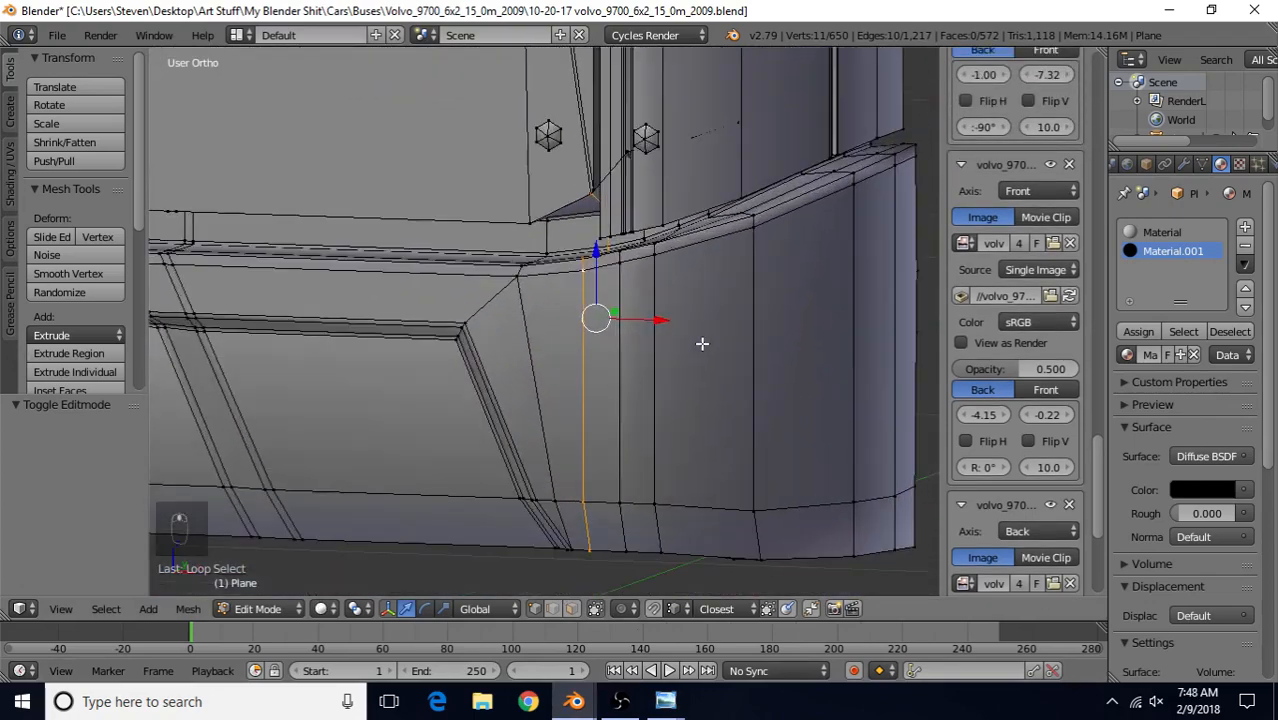
{"action": "key", "text": "ctrl+b"}
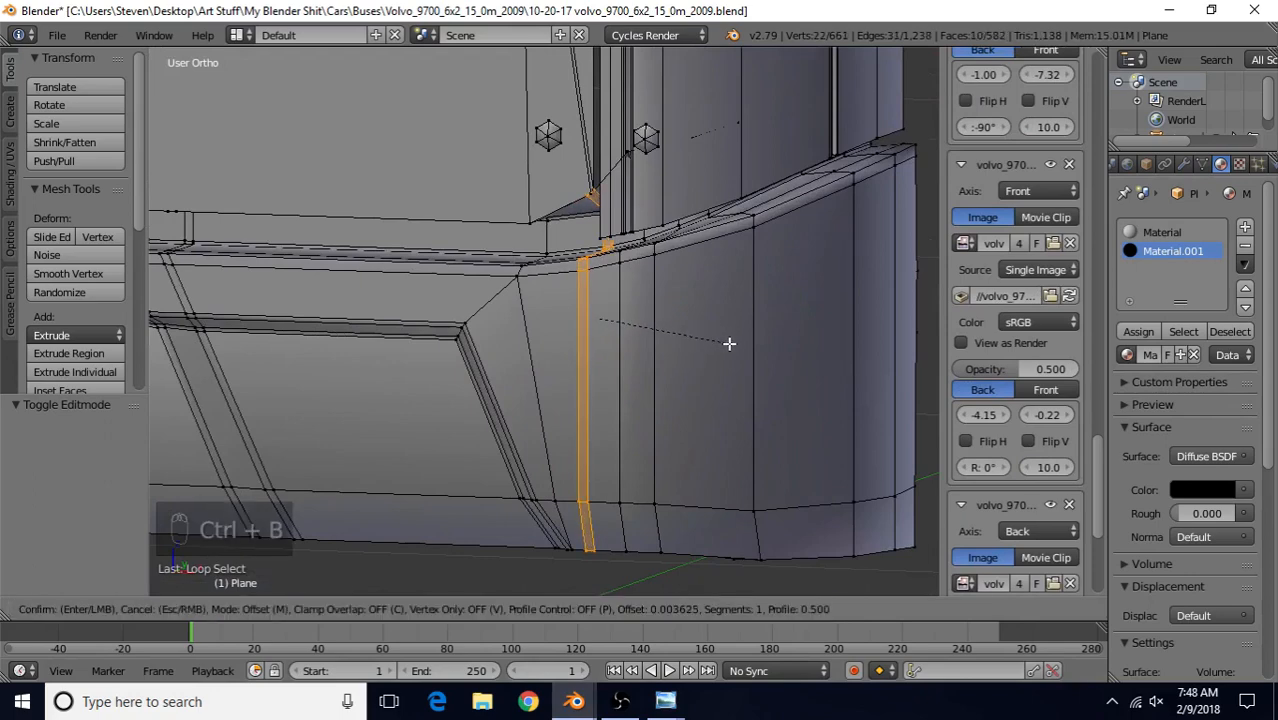
{"action": "left_click", "coordinate": [729, 343]}
{"action": "scroll", "coordinate": [653, 375], "scroll_direction": "up", "scroll_amount": 1}
{"action": "scroll", "coordinate": [653, 375], "scroll_direction": "up", "scroll_amount": 1}
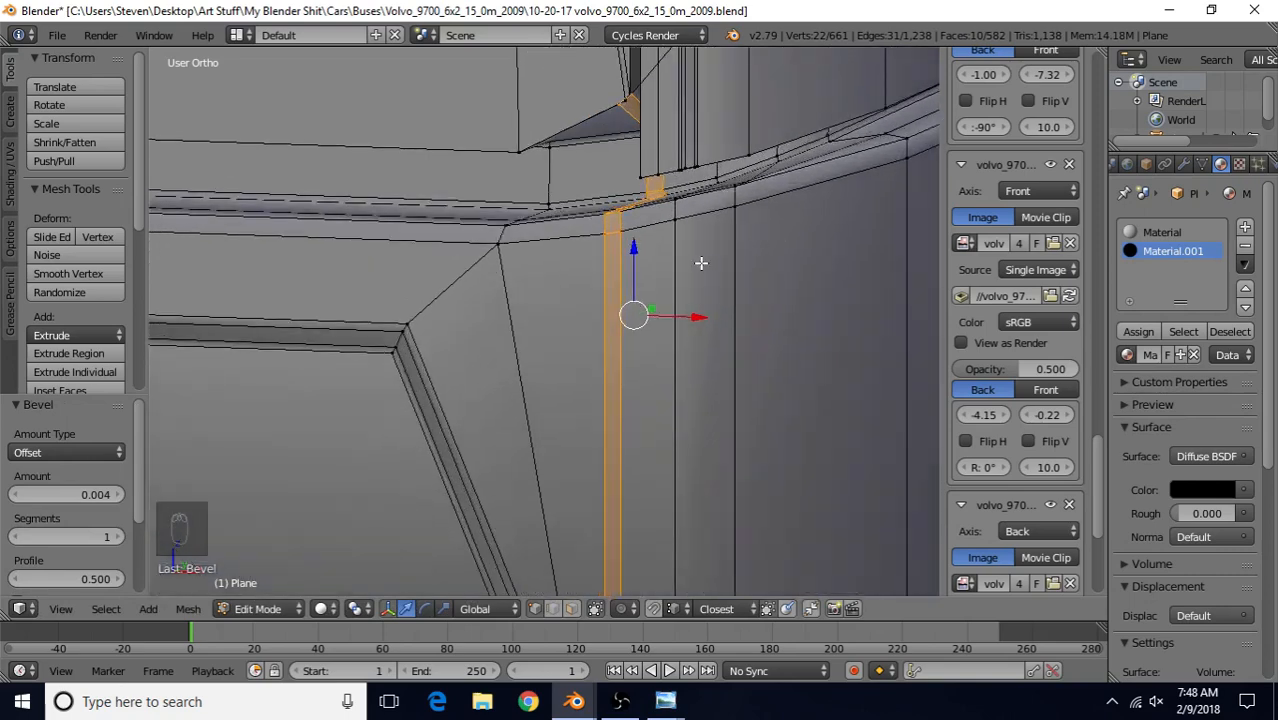
Sink the bevelled strip into a panel groove with a 0.0013 inset and an extrusion shrunk inward about 0.004, returning to Object Mode
{"action": "key", "text": "i"}
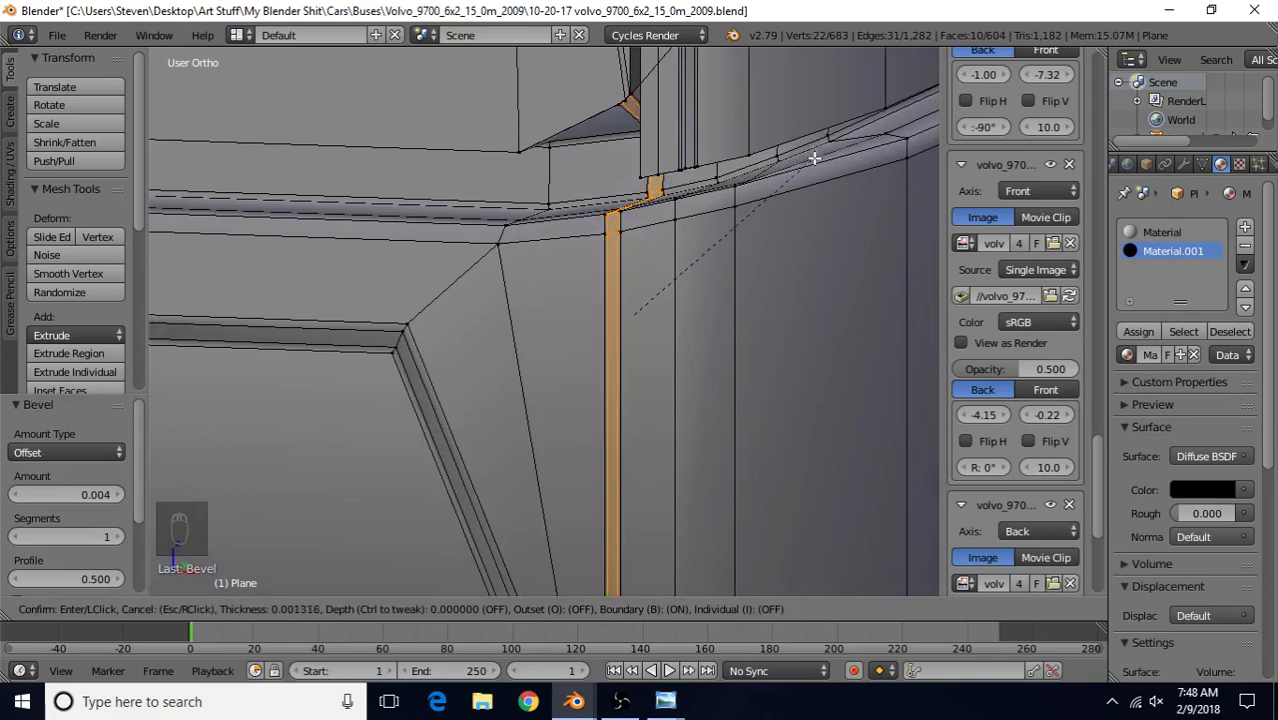
{"action": "left_click", "coordinate": [815, 158]}
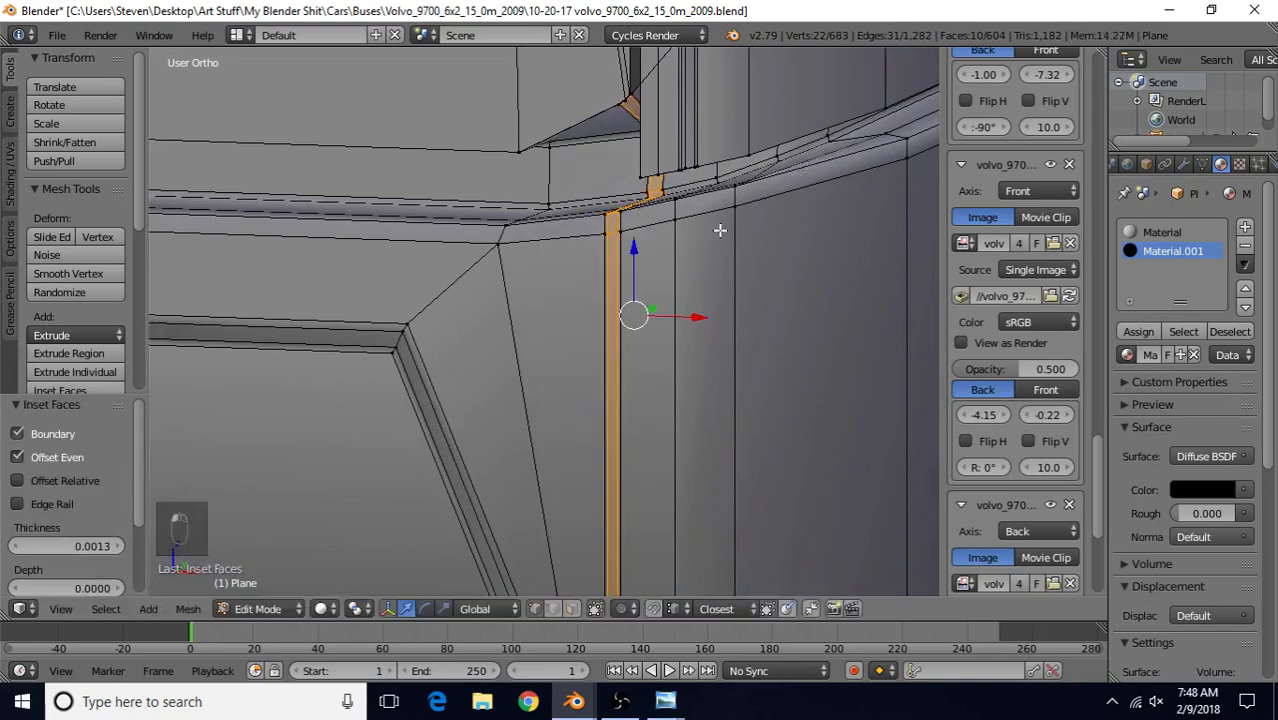
{"action": "key", "text": "e"}
{"action": "right_click", "coordinate": [583, 316]}
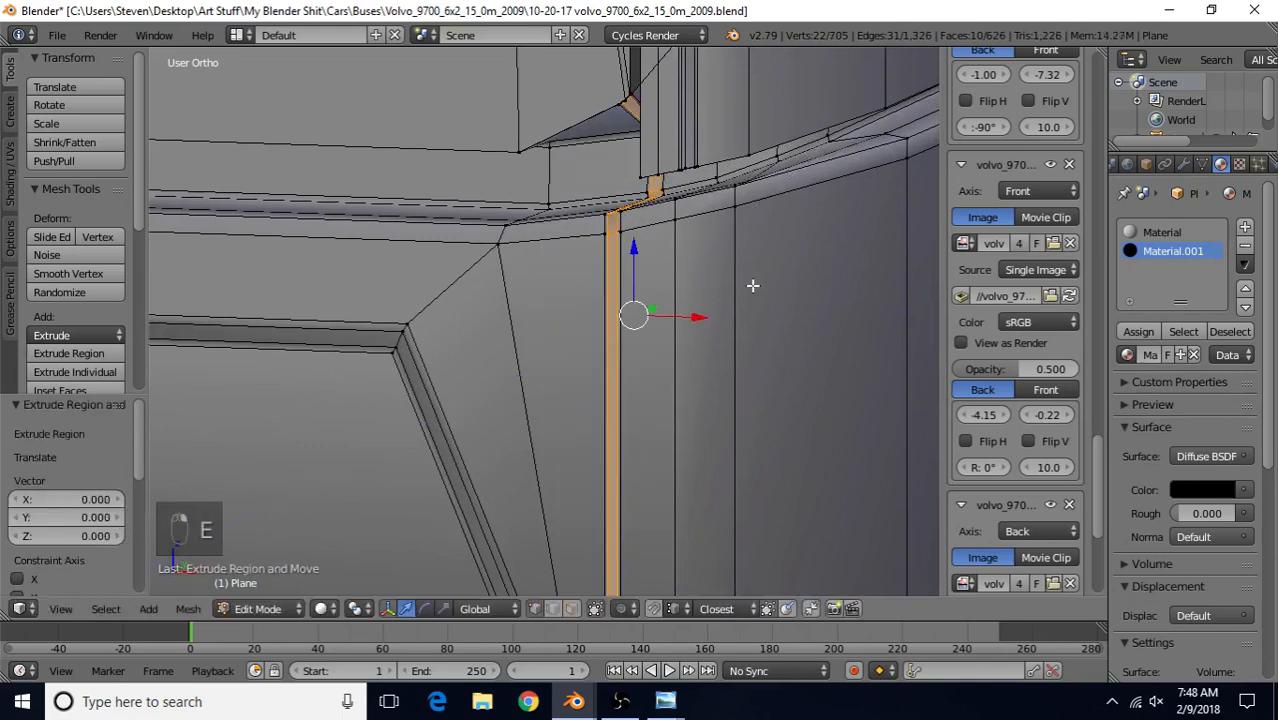
{"action": "key", "text": "alt+s"}
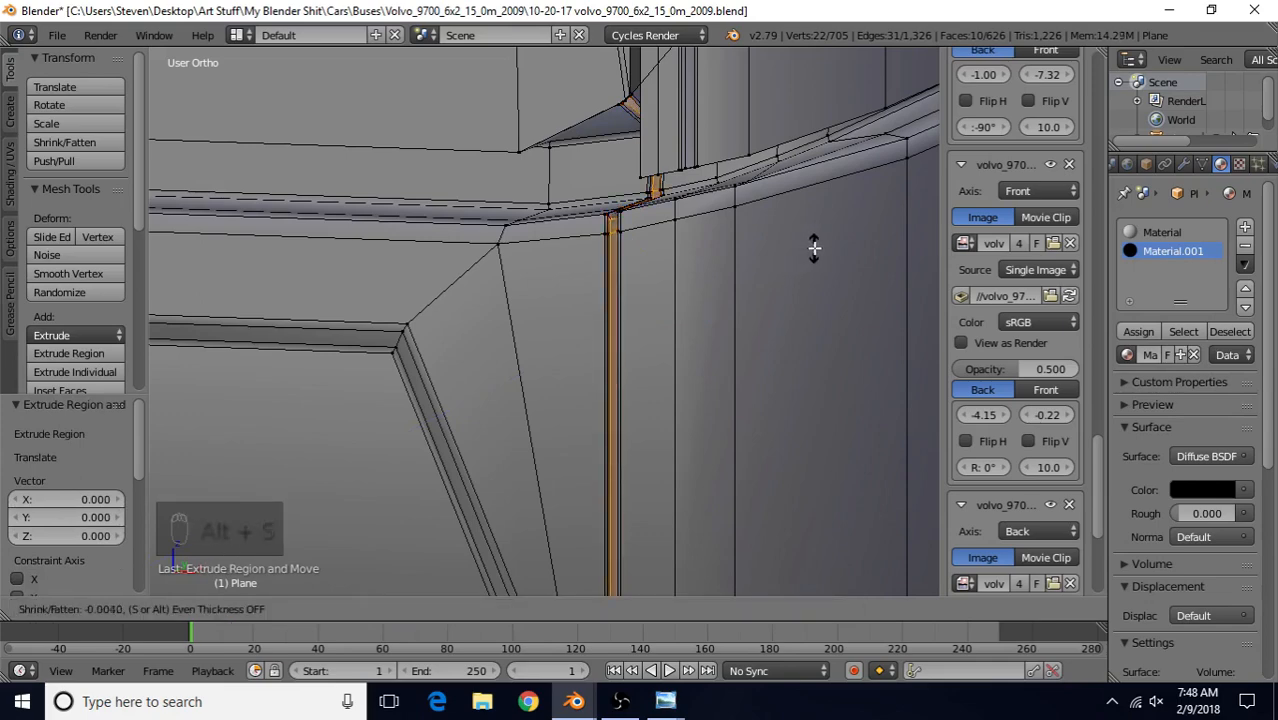
{"action": "left_click", "coordinate": [820, 248]}
{"action": "key", "text": "Tab"}
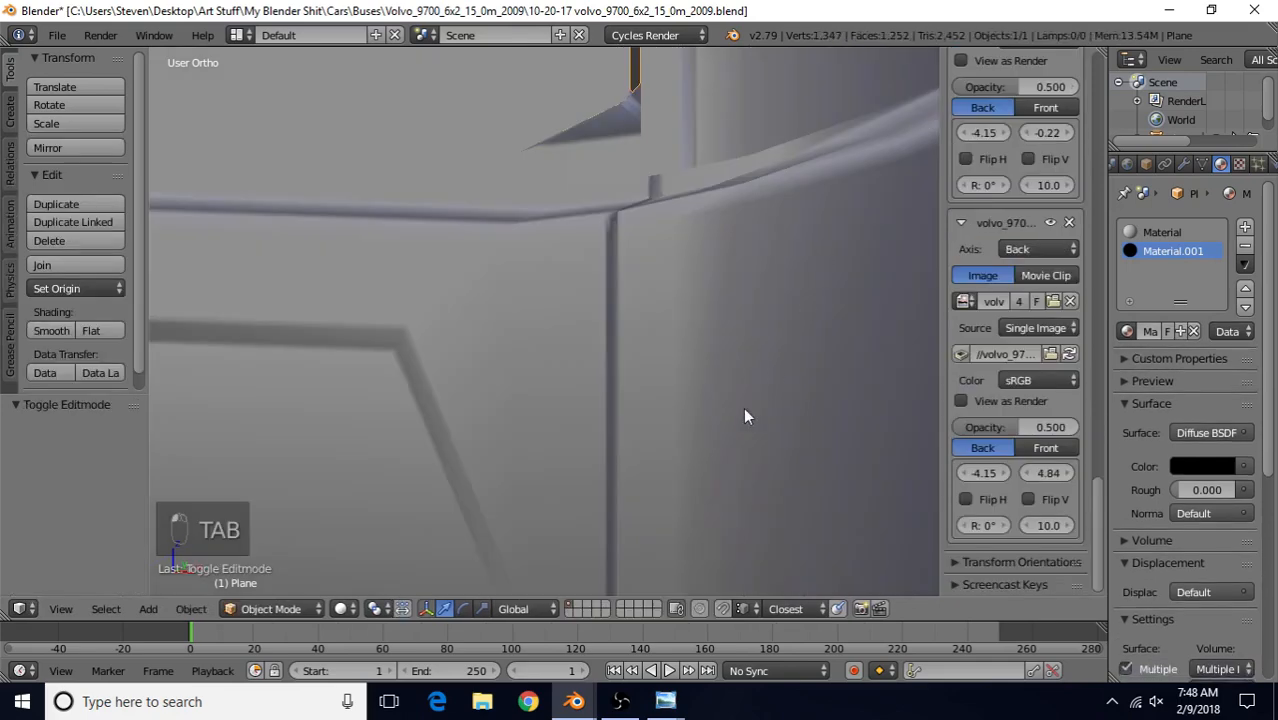
Inspect the new bumper groove and the surrounding rear panels of the bus from several angles
{"action": "scroll", "coordinate": [602, 441], "scroll_direction": "down", "scroll_amount": 5}
{"action": "middle_click_drag", "start_coordinate": [588, 387], "coordinate": [614, 313]}
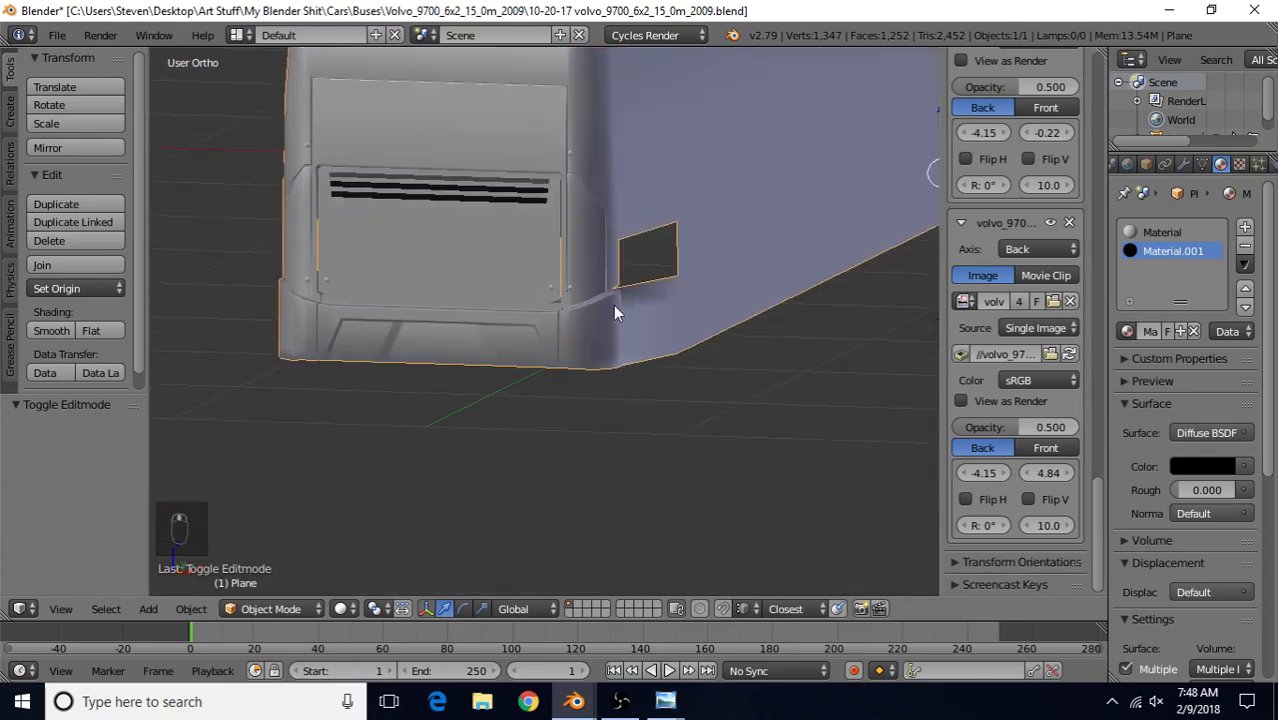
{"action": "scroll", "coordinate": [600, 330], "scroll_direction": "up", "scroll_amount": 3}
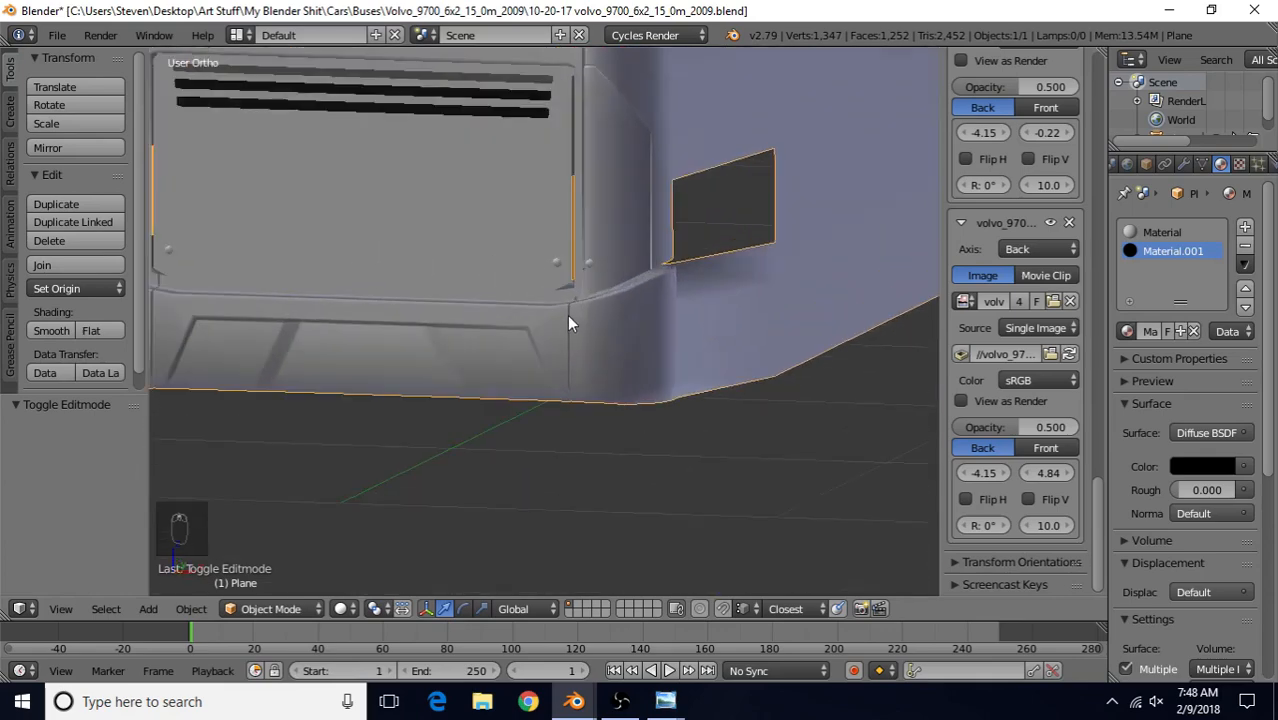
{"action": "middle_click_drag", "start_coordinate": [572, 333], "coordinate": [604, 350]}
{"action": "scroll", "coordinate": [621, 297], "scroll_direction": "down", "scroll_amount": 3}
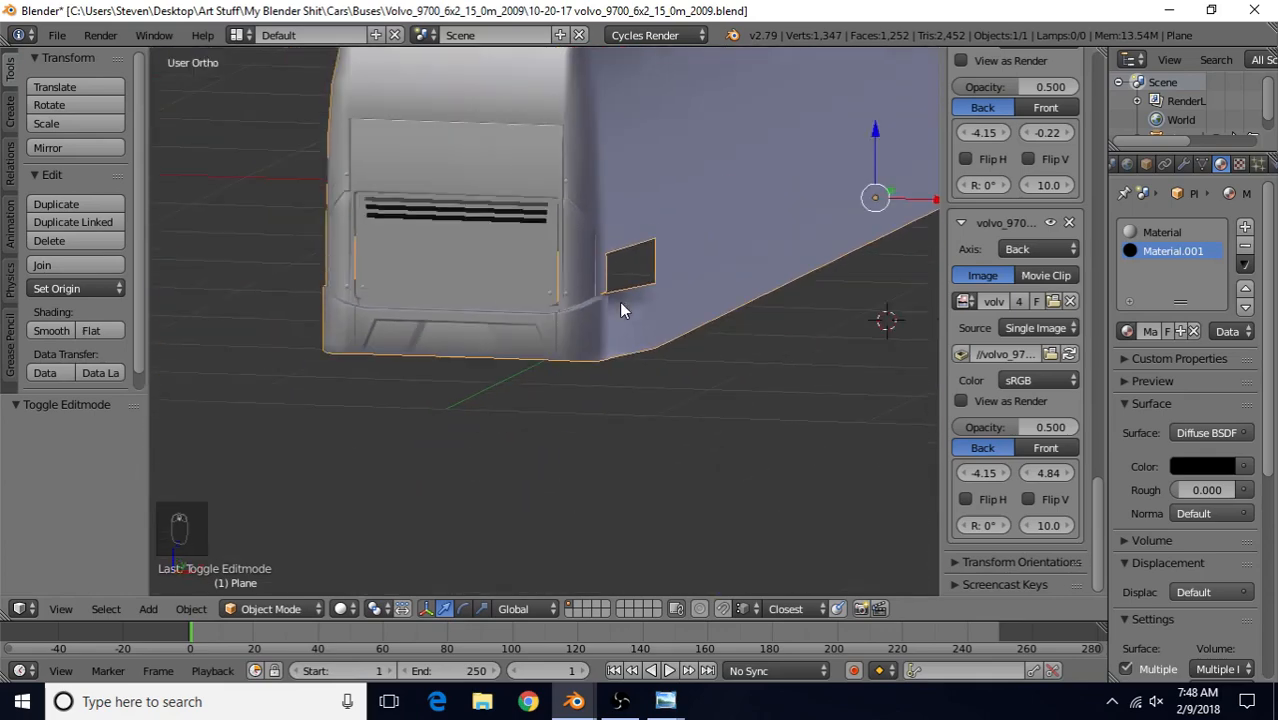
{"action": "middle_click_drag", "start_coordinate": [623, 299], "coordinate": [531, 340]}
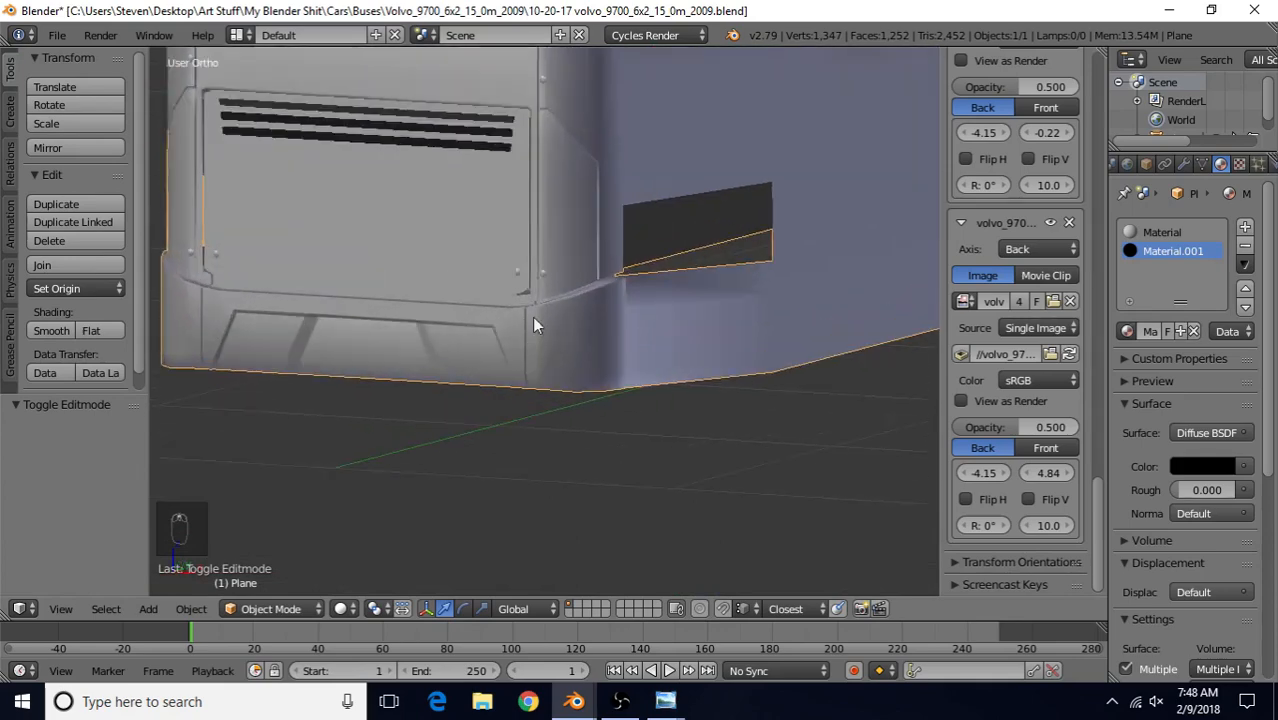
{"action": "scroll", "coordinate": [560, 345], "scroll_direction": "down", "scroll_amount": 2}
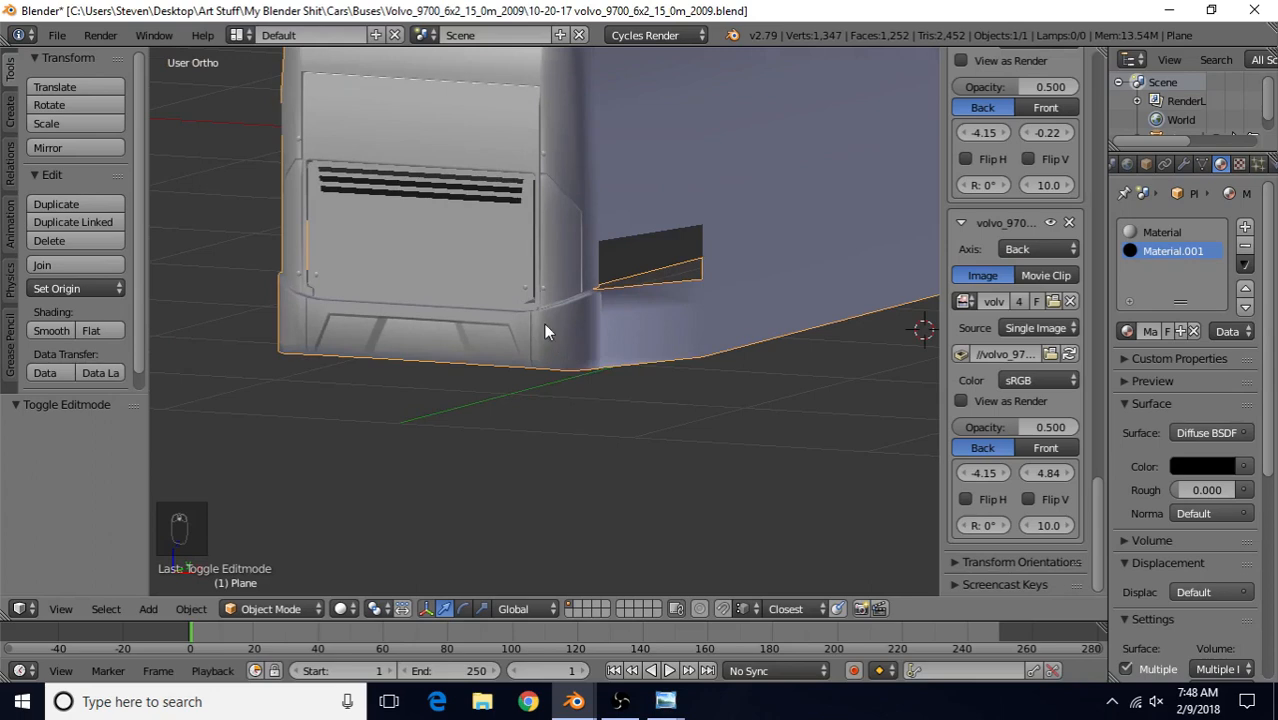
{"action": "middle_click_drag", "start_coordinate": [618, 316], "coordinate": [691, 468], "text": "shift"}
{"action": "scroll", "coordinate": [688, 445], "scroll_direction": "up", "scroll_amount": 2}
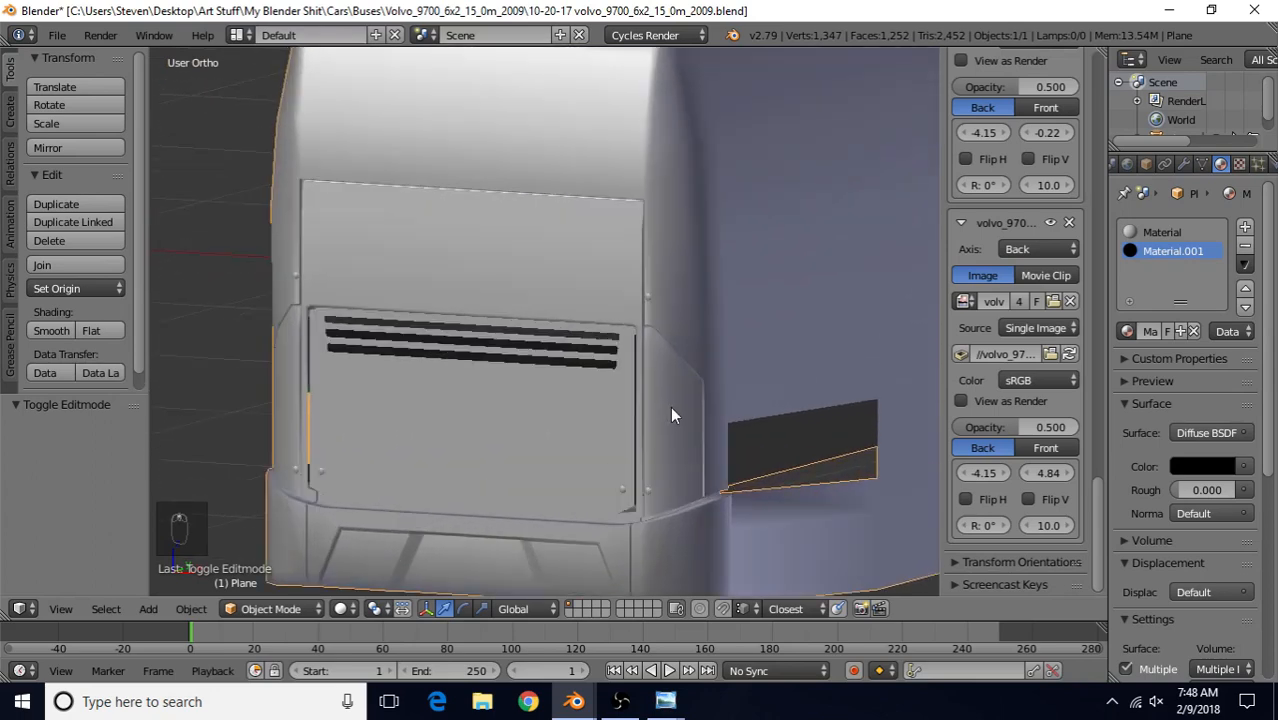
Examine the round lamp in the rear window's upper corner in the Volvo_9700_blue back photo
{"action": "mouse_move", "coordinate": [665, 701]}
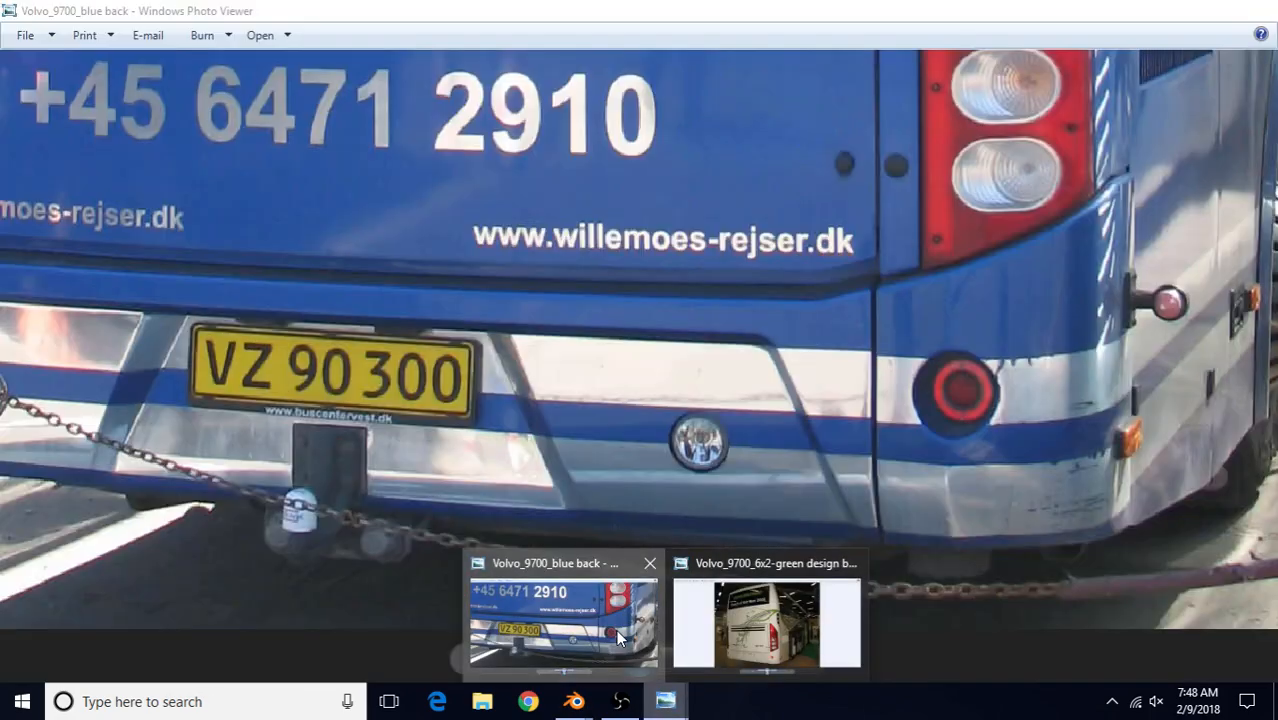
{"action": "left_click", "coordinate": [616, 629]}
{"action": "left_click_drag", "start_coordinate": [685, 341], "coordinate": [665, 405]}
{"action": "scroll", "coordinate": [664, 398], "scroll_direction": "down", "scroll_amount": 2}
{"action": "left_click_drag", "start_coordinate": [673, 302], "coordinate": [702, 515]}
{"action": "scroll", "coordinate": [706, 278], "scroll_direction": "up", "scroll_amount": 2}
{"action": "left_click_drag", "start_coordinate": [756, 157], "coordinate": [670, 479]}
{"action": "left_click_drag", "start_coordinate": [736, 220], "coordinate": [673, 391]}
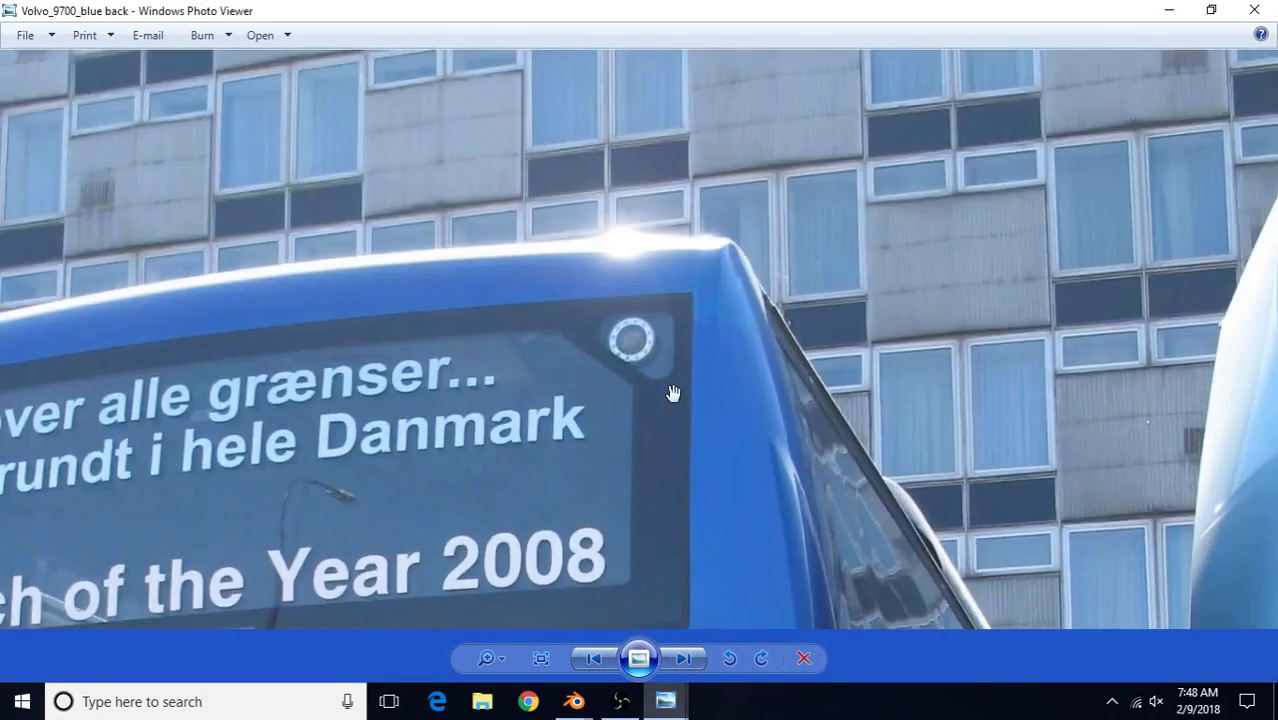
{"action": "scroll", "coordinate": [671, 368], "scroll_direction": "up", "scroll_amount": 3}
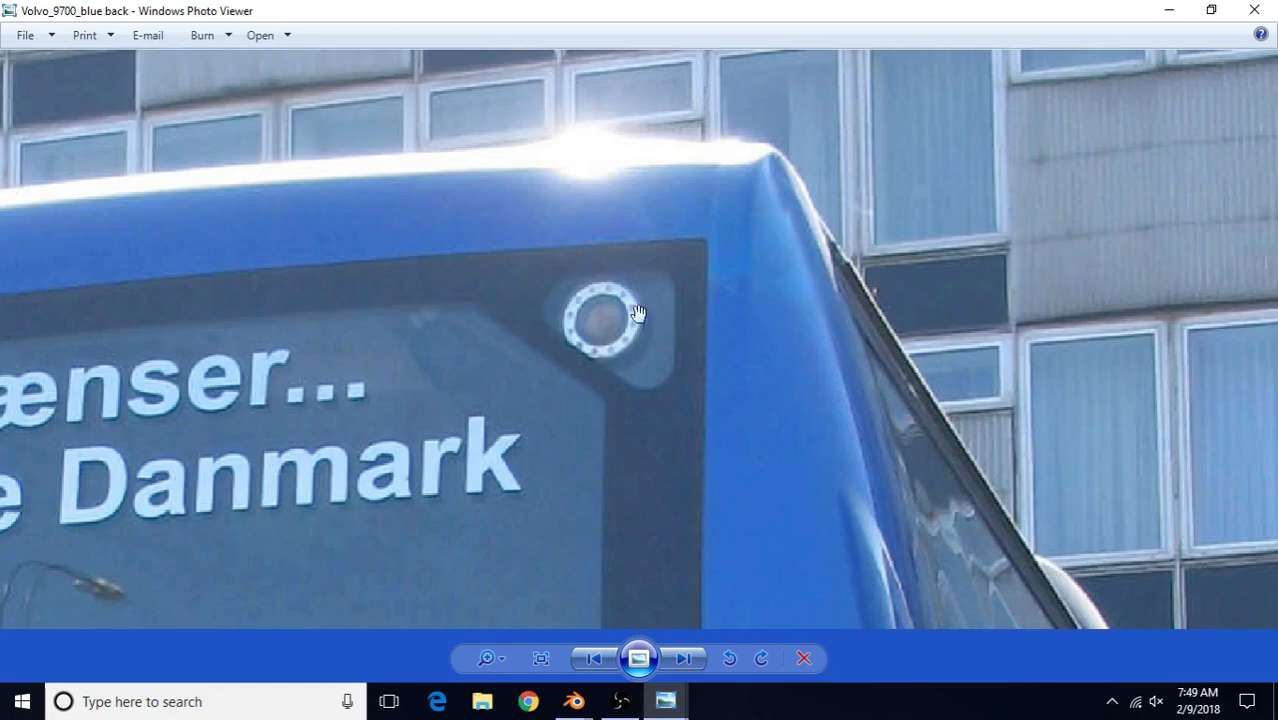
Examine the upper-corner rear window lamp in the Volvo_9700_6x2-green design back photo and return to the 10-20-17 file in Blender
{"action": "left_click", "coordinate": [753, 647]}
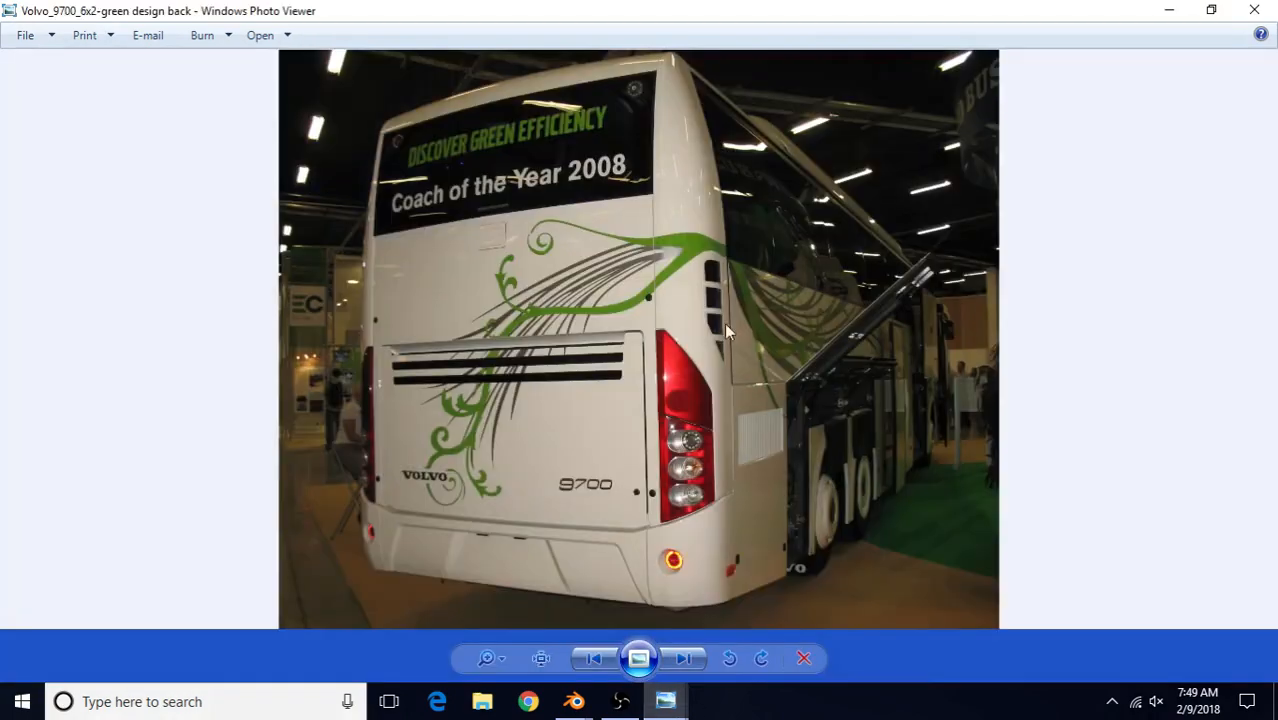
{"action": "scroll", "coordinate": [715, 340], "scroll_direction": "up", "scroll_amount": 4}
{"action": "left_click_drag", "start_coordinate": [726, 397], "coordinate": [722, 700]}
{"action": "scroll", "coordinate": [684, 325], "scroll_direction": "up", "scroll_amount": 3}
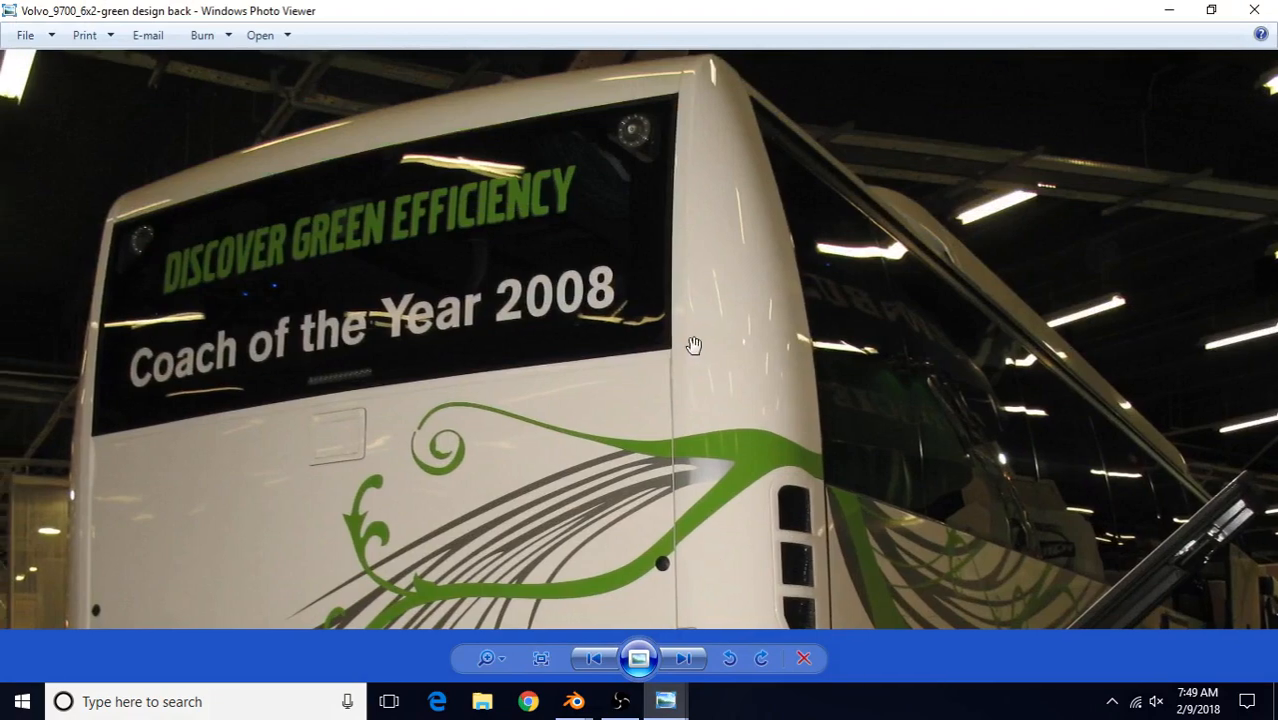
{"action": "left_click_drag", "start_coordinate": [705, 205], "coordinate": [785, 434]}
{"action": "scroll", "coordinate": [676, 323], "scroll_direction": "up", "scroll_amount": 3}
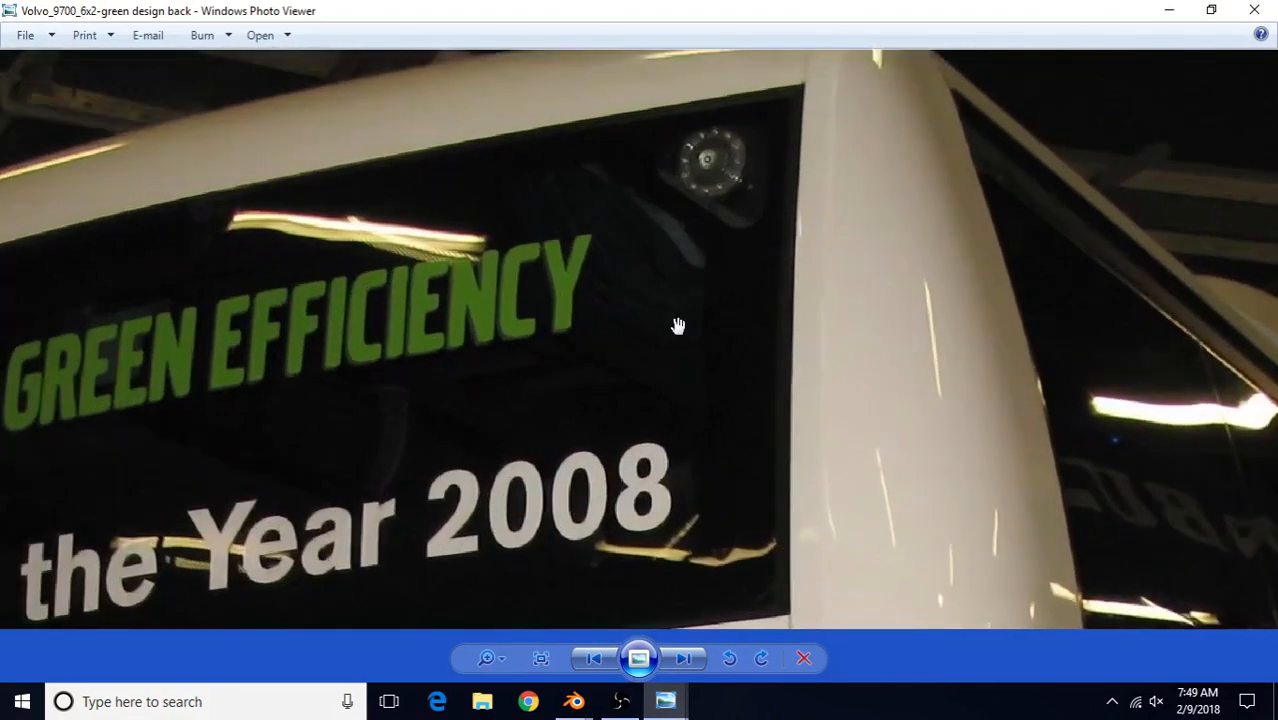
{"action": "left_click_drag", "start_coordinate": [716, 268], "coordinate": [682, 428]}
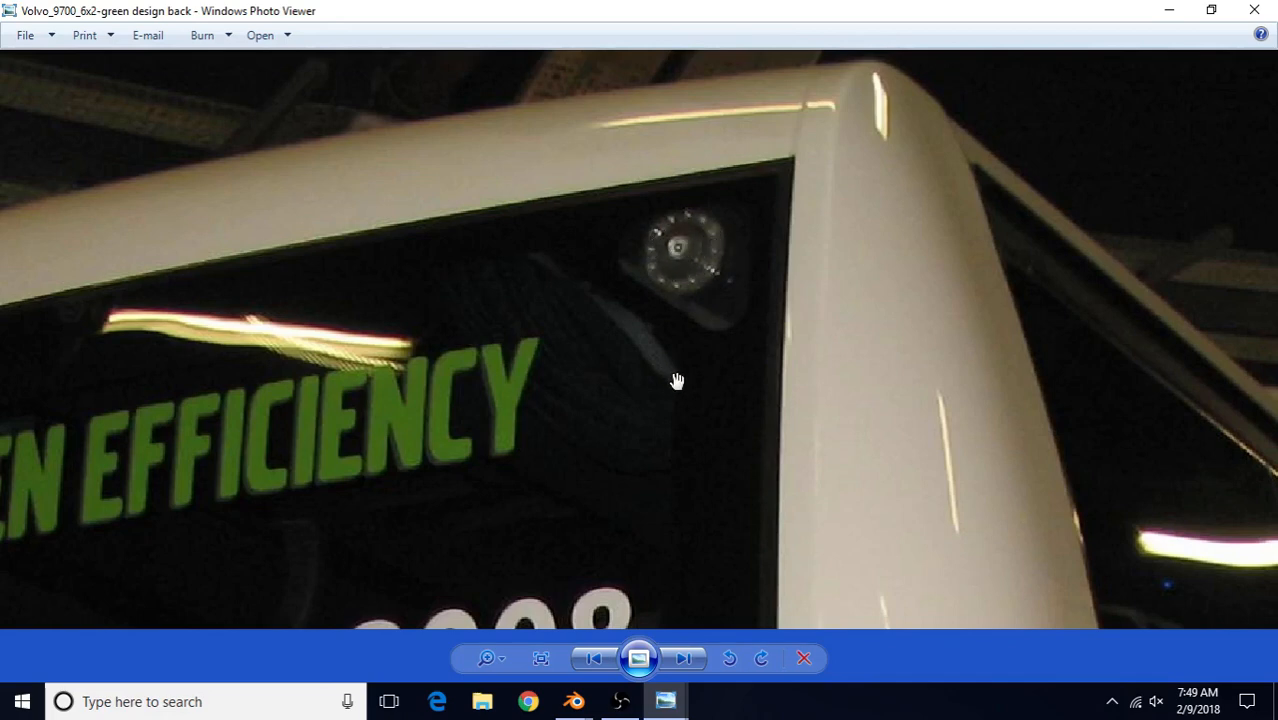
{"action": "left_click_drag", "start_coordinate": [700, 382], "coordinate": [716, 380]}
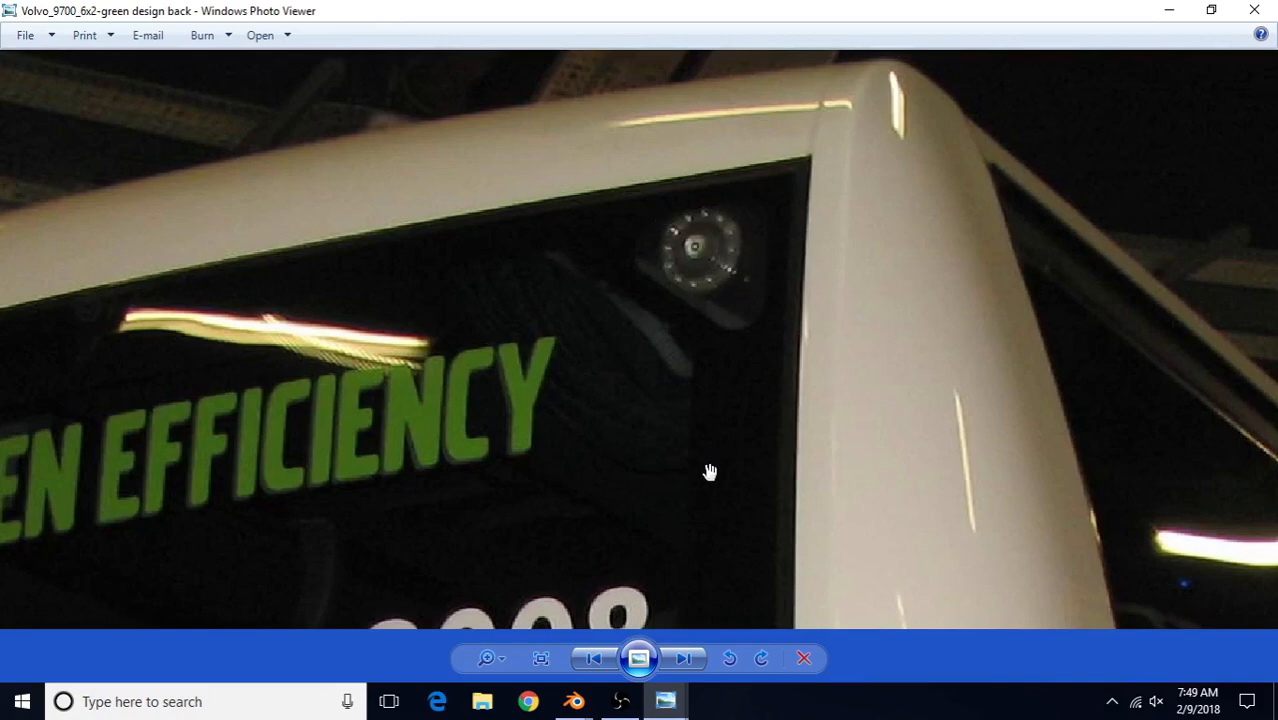
{"action": "mouse_move", "coordinate": [574, 701]}
{"action": "left_click", "coordinate": [644, 622]}
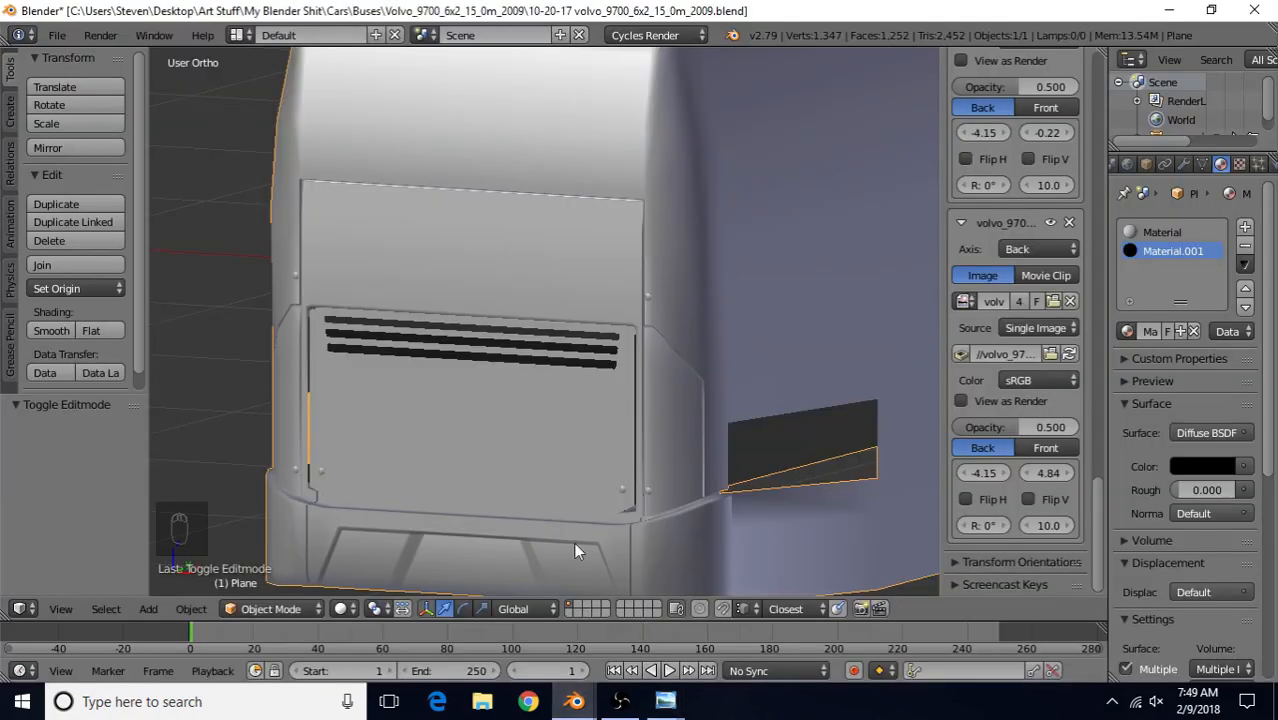
Add a 12-vertex circle to the bus mesh in Edit Mode as the base for the rear window lamp
{"action": "scroll", "coordinate": [524, 390], "scroll_direction": "down", "scroll_amount": 5}
{"action": "middle_click_drag", "start_coordinate": [574, 313], "coordinate": [921, 411]}
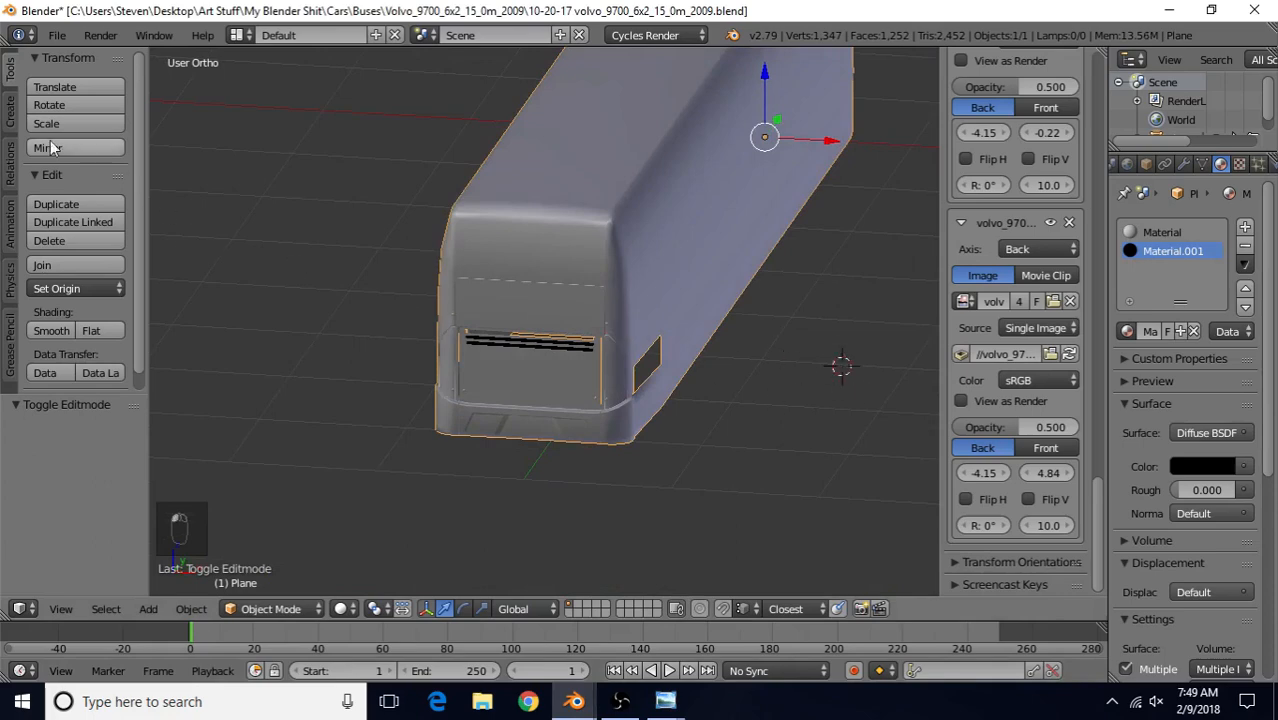
{"action": "key", "text": "Tab"}
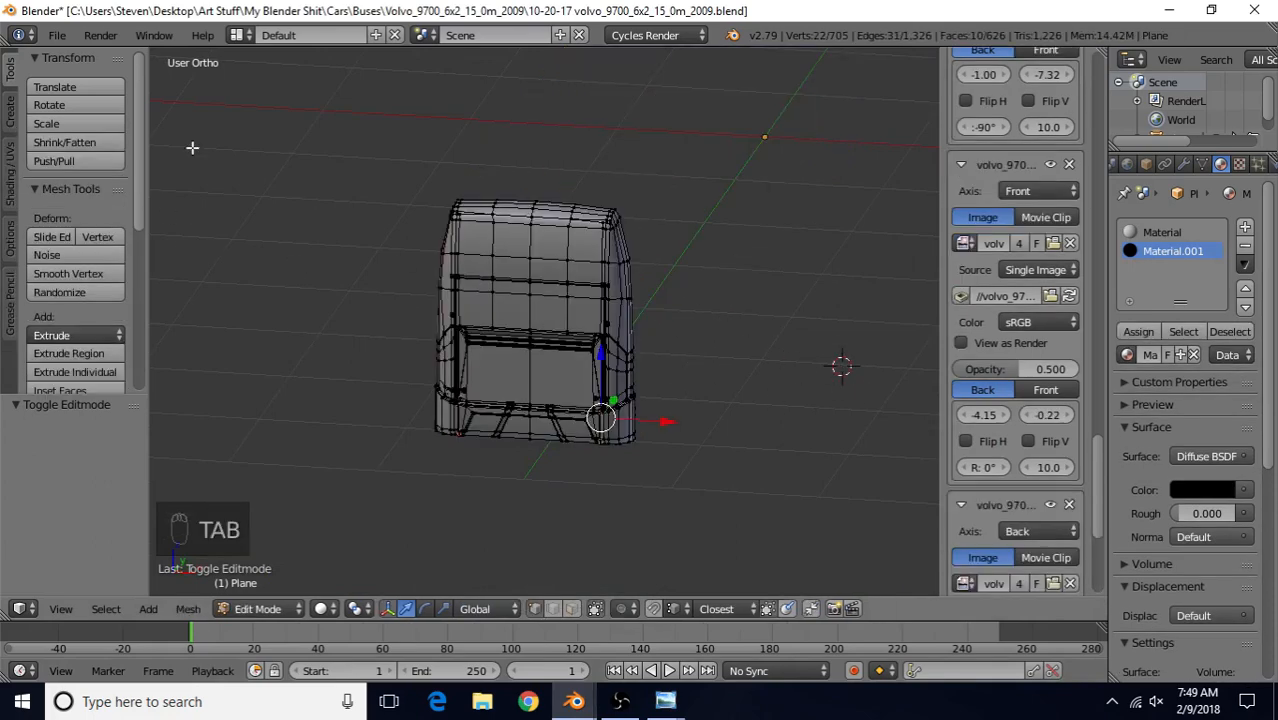
{"action": "left_click", "coordinate": [10, 110]}
{"action": "left_click", "coordinate": [90, 142]}
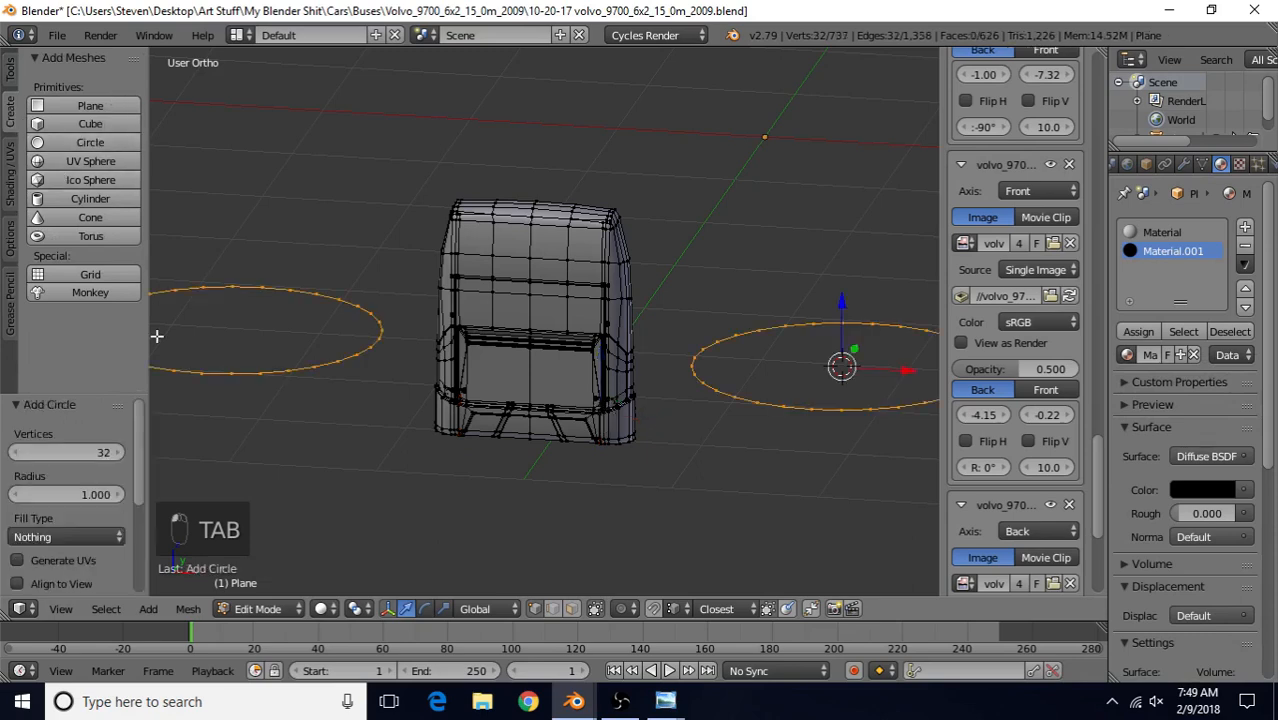
{"action": "left_click", "coordinate": [80, 452]}
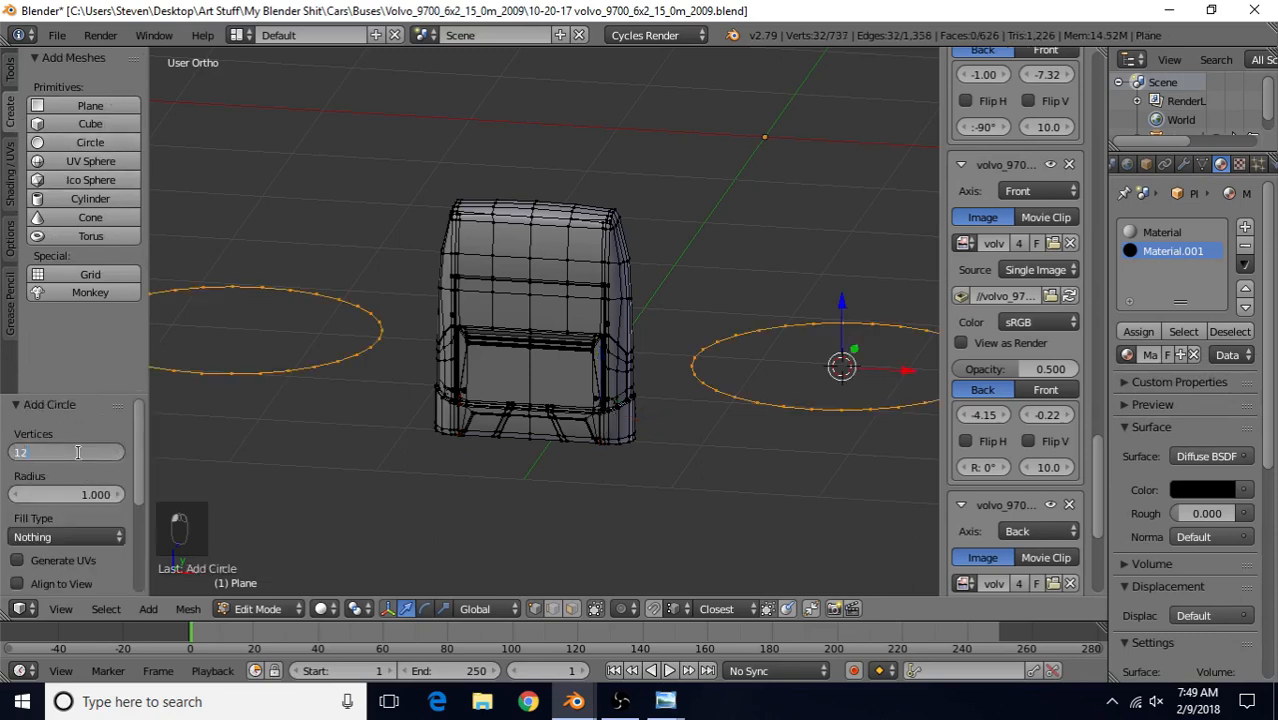
{"action": "type", "text": "12"}
{"action": "key", "text": "Return"}
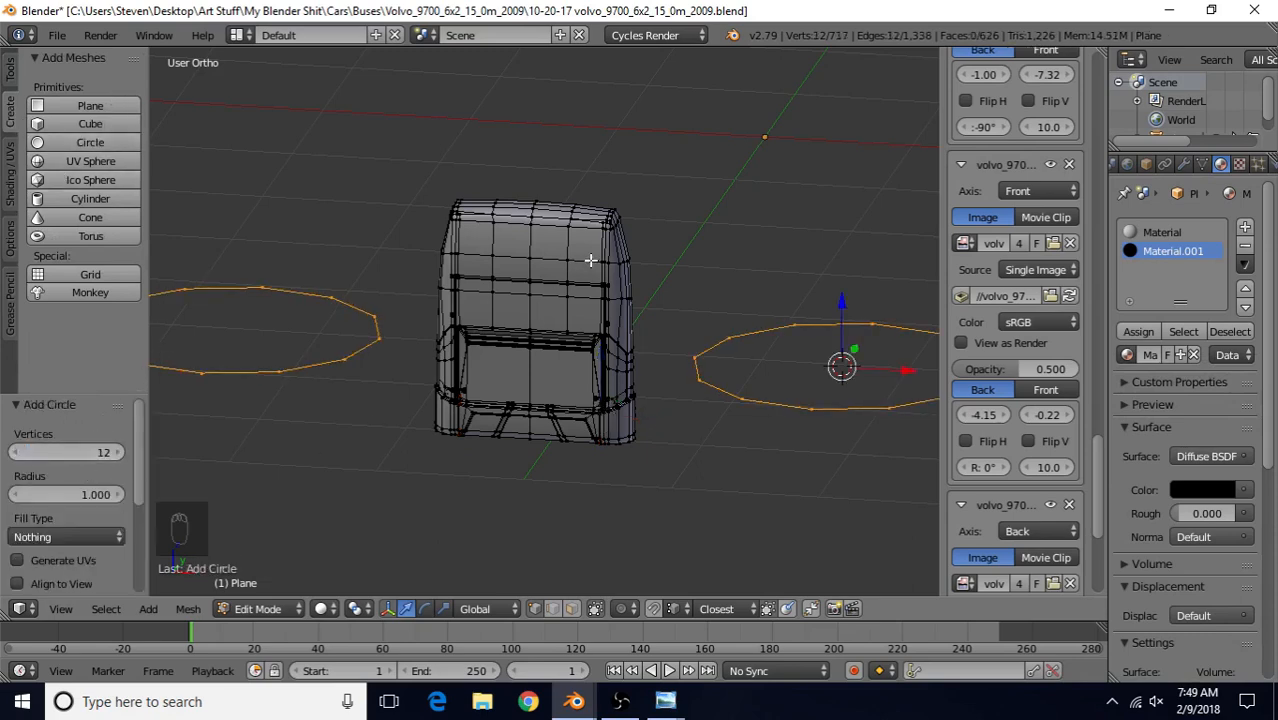
Rotate the new circle 90 degrees about the X axis and scale it to about 0.269
{"action": "type", "text": "rx90"}
{"action": "key", "text": "Return"}
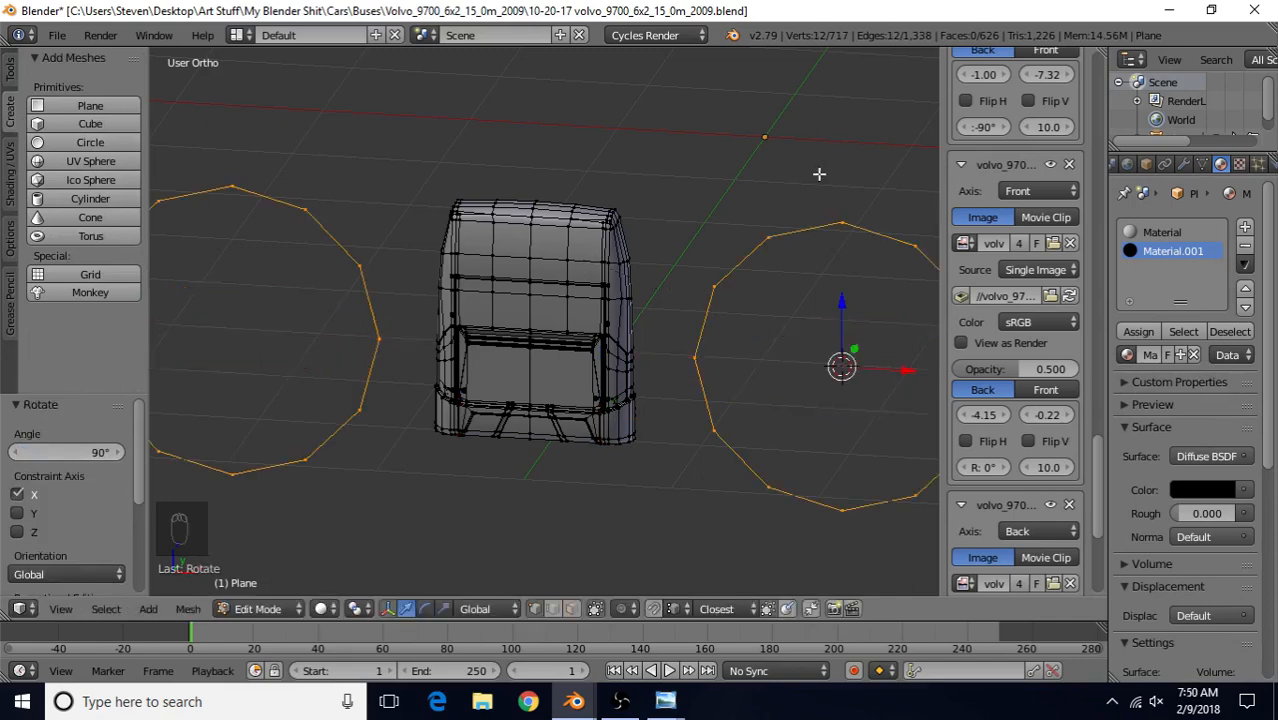
{"action": "key", "text": "s"}
{"action": "left_click", "coordinate": [810, 318]}
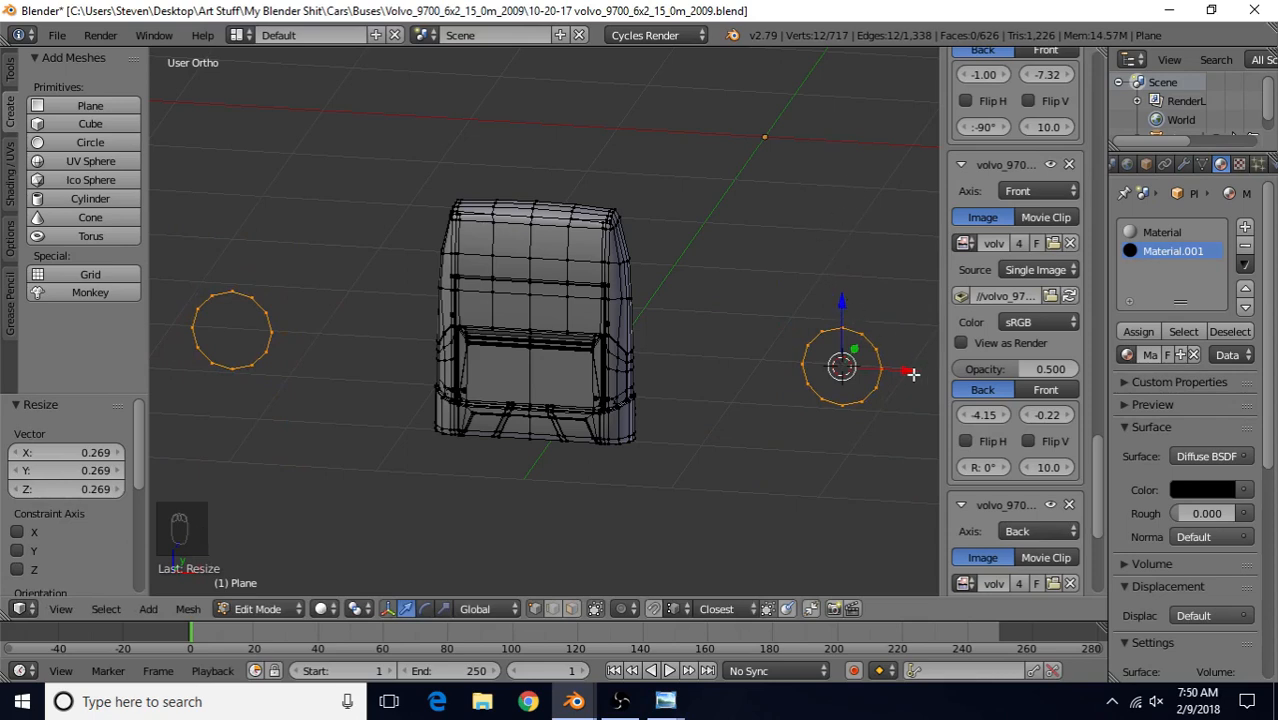
Move the circle about -1.206 along X, shrink it further, and shift it another -0.192 along X to the body's edge
{"action": "key", "text": "g"}
{"action": "key", "text": "x"}
{"action": "left_click", "coordinate": [730, 348]}
{"action": "key", "text": "s"}
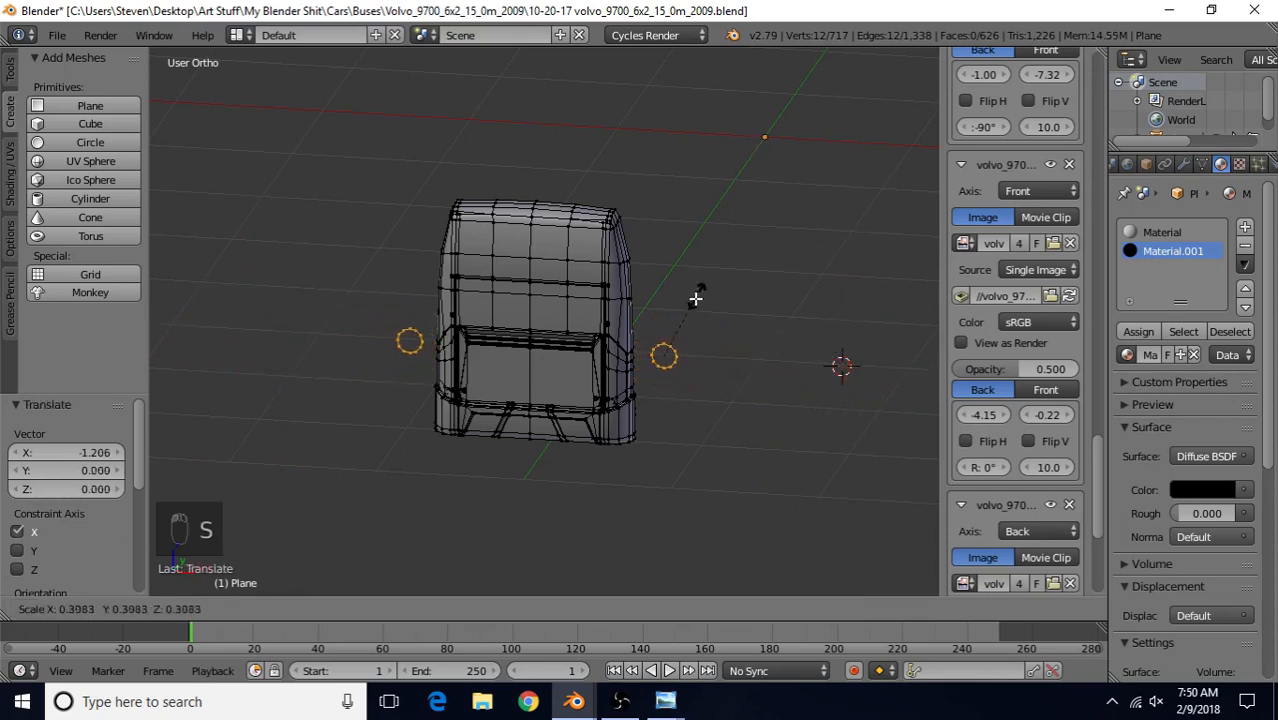
{"action": "left_click", "coordinate": [691, 320]}
{"action": "key", "text": "g"}
{"action": "key", "text": "x"}
{"action": "left_click", "coordinate": [645, 358]}
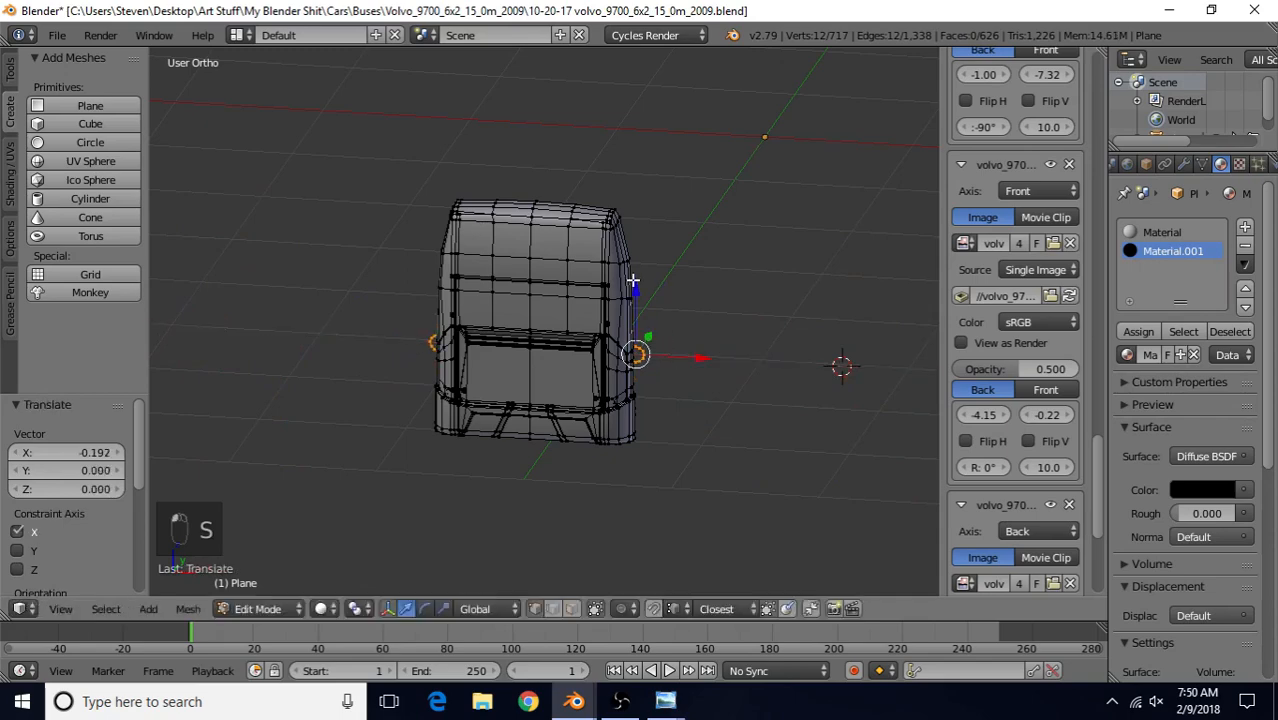
Raise the small circle about 0.825 along Z and shift it about -0.118 along X to the rear's upper corner
{"action": "key", "text": "g"}
{"action": "key", "text": "z"}
{"action": "left_click", "coordinate": [648, 160]}
{"action": "key", "text": "g"}
{"action": "key", "text": "x"}
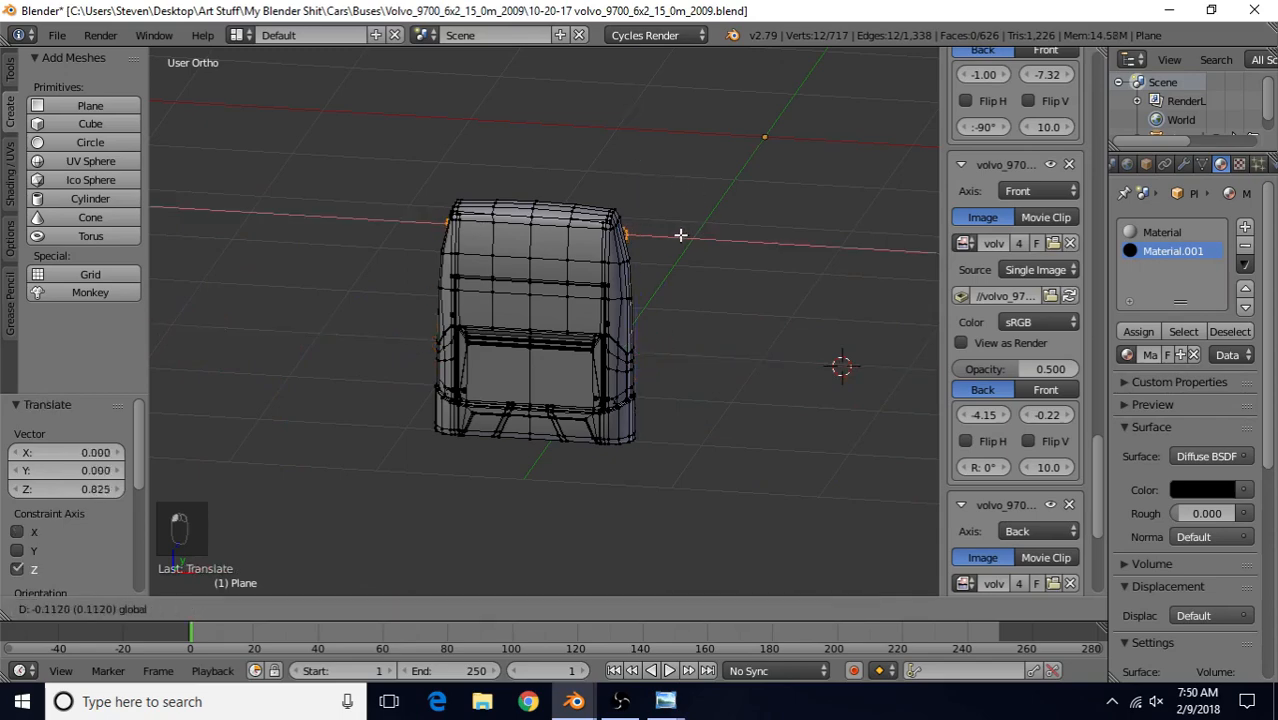
{"action": "left_click", "coordinate": [678, 236]}
{"action": "scroll", "coordinate": [674, 222], "scroll_direction": "up", "scroll_amount": 2}
Examine where the round lamps sit in the rear window in the Volvo_9700_blue back photo and return to Blender
{"action": "mouse_move", "coordinate": [665, 701]}
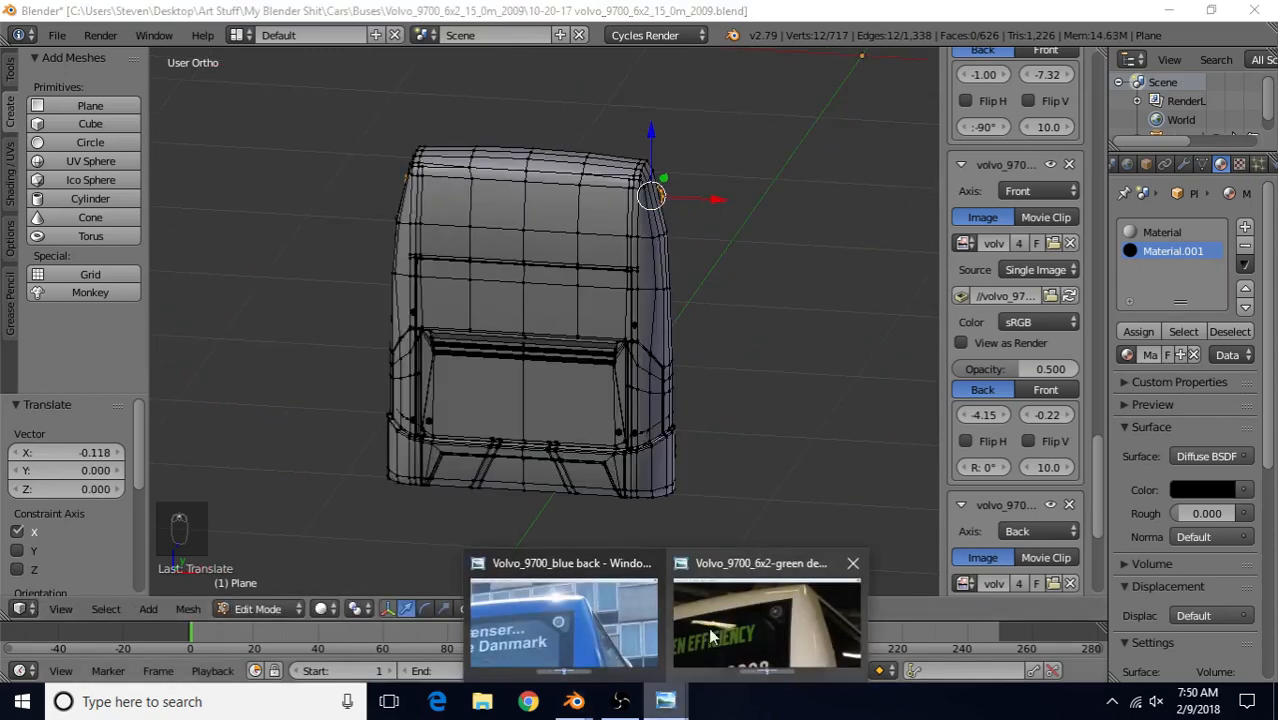
{"action": "left_click", "coordinate": [620, 630]}
{"action": "scroll", "coordinate": [624, 440], "scroll_direction": "down", "scroll_amount": 2}
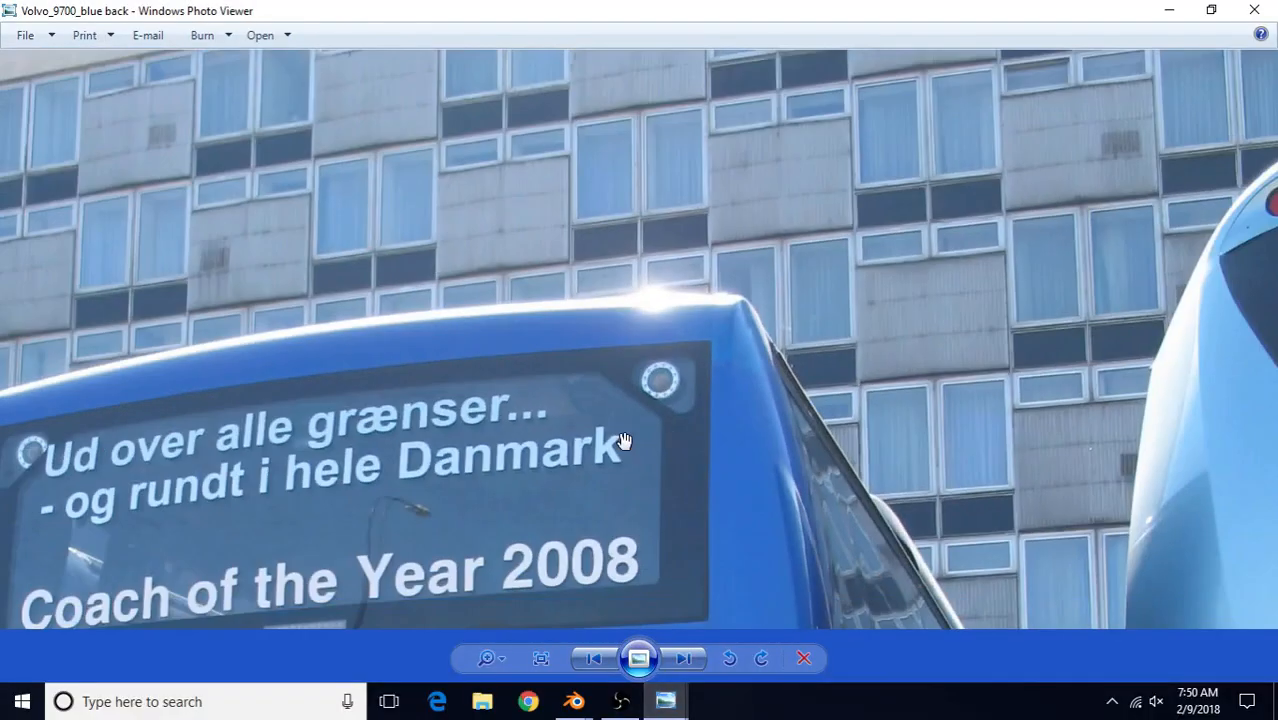
{"action": "left_click_drag", "start_coordinate": [656, 465], "coordinate": [728, 318]}
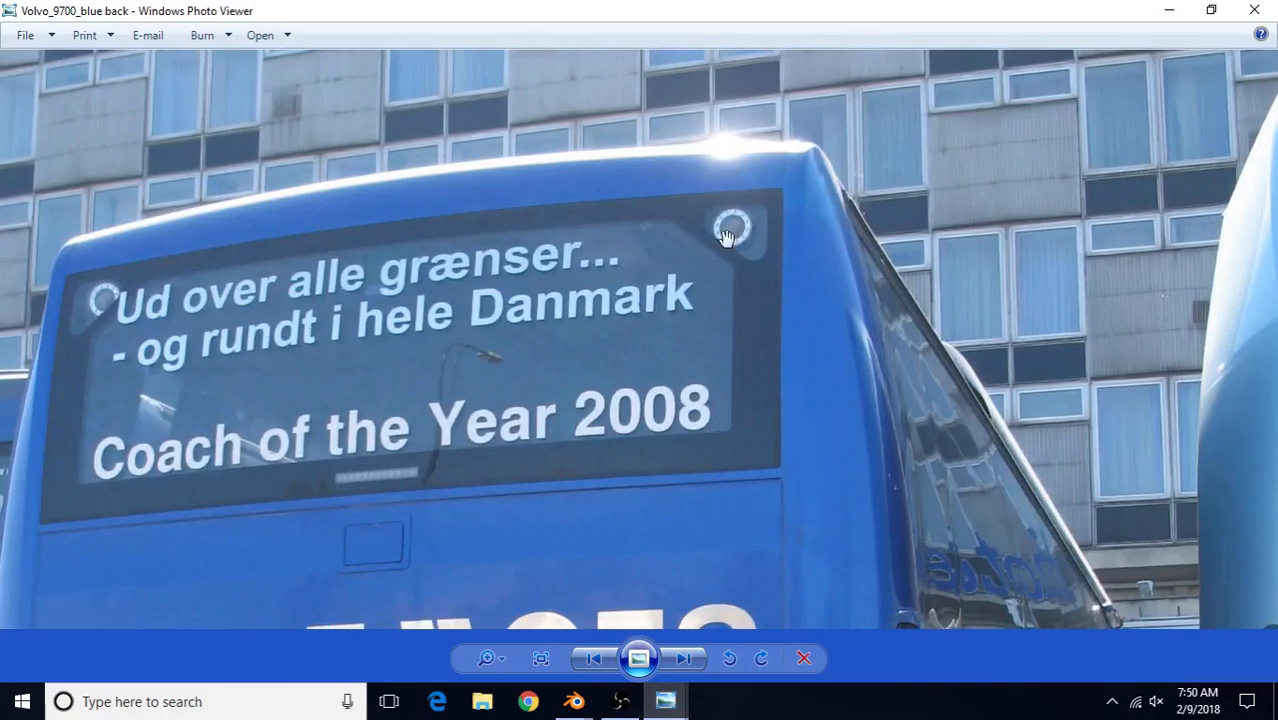
{"action": "mouse_move", "coordinate": [574, 701]}
{"action": "left_click", "coordinate": [628, 653]}
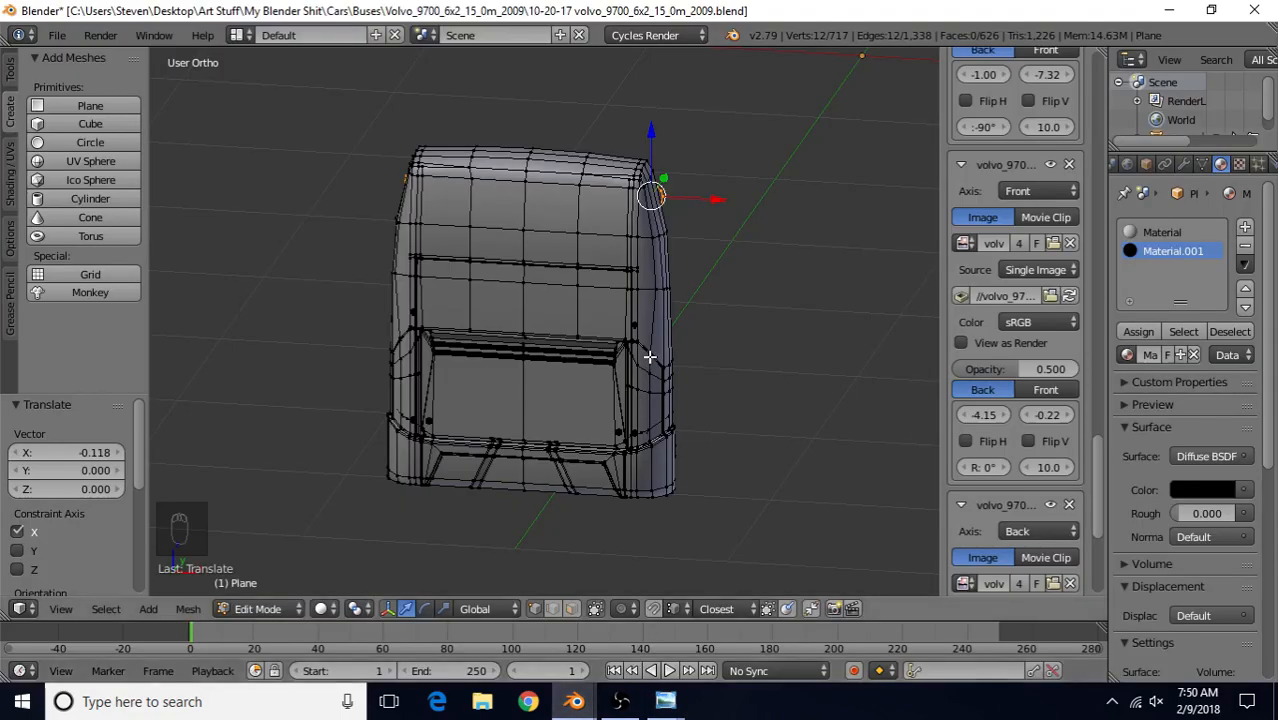
In the wireframe back view, move the lamp circle about -0.075 in X and 0.049 in Z, and scale it down
{"action": "scroll", "coordinate": [650, 356], "scroll_direction": "up", "scroll_amount": 2}
{"action": "key", "text": "ctrl+KP_1"}
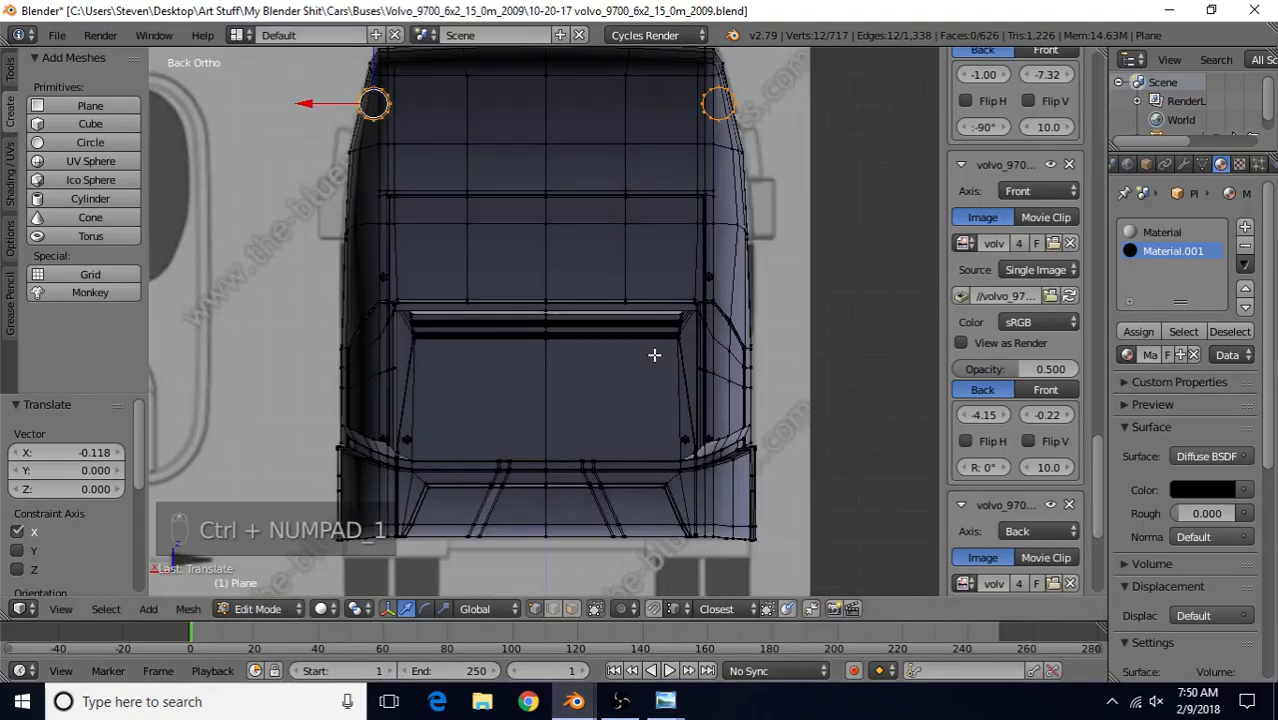
{"action": "key", "text": "z"}
{"action": "middle_click_drag", "start_coordinate": [685, 214], "coordinate": [605, 385], "text": "shift"}
{"action": "scroll", "coordinate": [425, 253], "scroll_direction": "up", "scroll_amount": 3}
{"action": "middle_click_drag", "start_coordinate": [408, 229], "coordinate": [702, 287], "text": "shift"}
{"action": "scroll", "coordinate": [525, 280], "scroll_direction": "up", "scroll_amount": 2}
{"action": "key", "text": "g"}
{"action": "left_click", "coordinate": [518, 182]}
{"action": "key", "text": "s"}
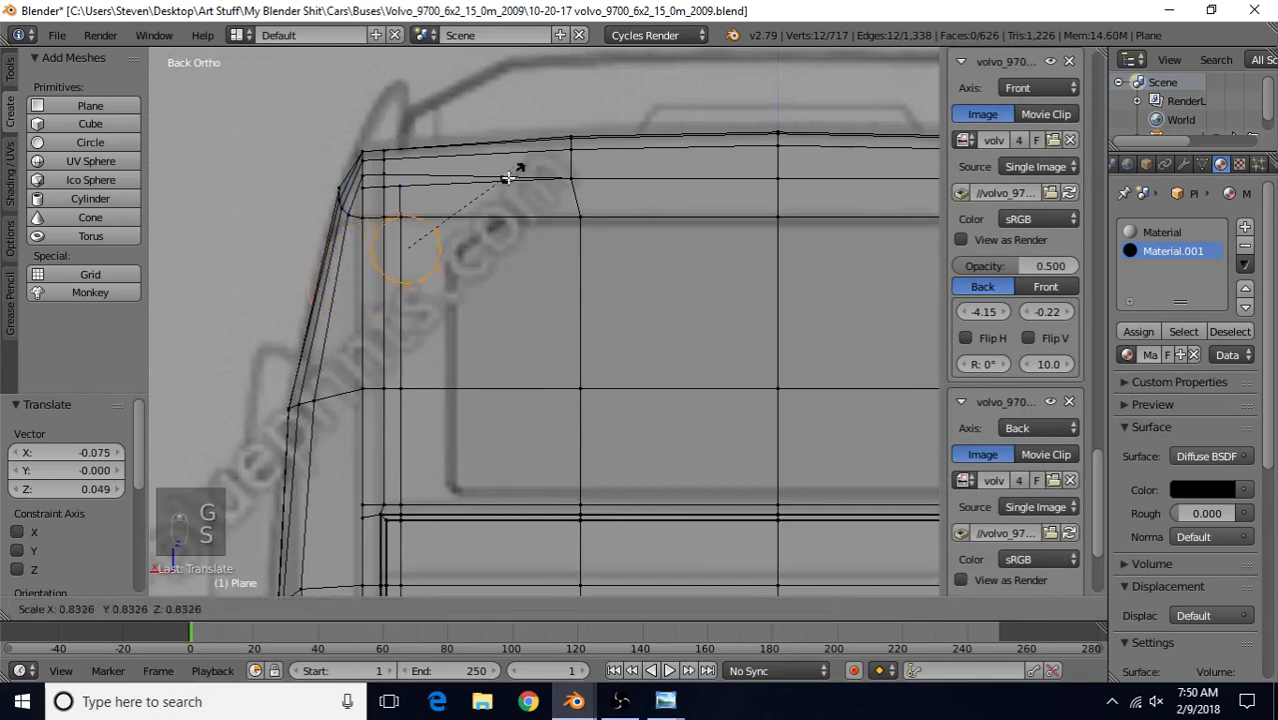
{"action": "left_click", "coordinate": [498, 188]}
Fine-tune the lamp circle's position and size over the blueprint window's upper corner, ending with a scale of 0.970
{"action": "key", "text": "g"}
{"action": "left_click", "coordinate": [545, 150]}
{"action": "key", "text": "s"}
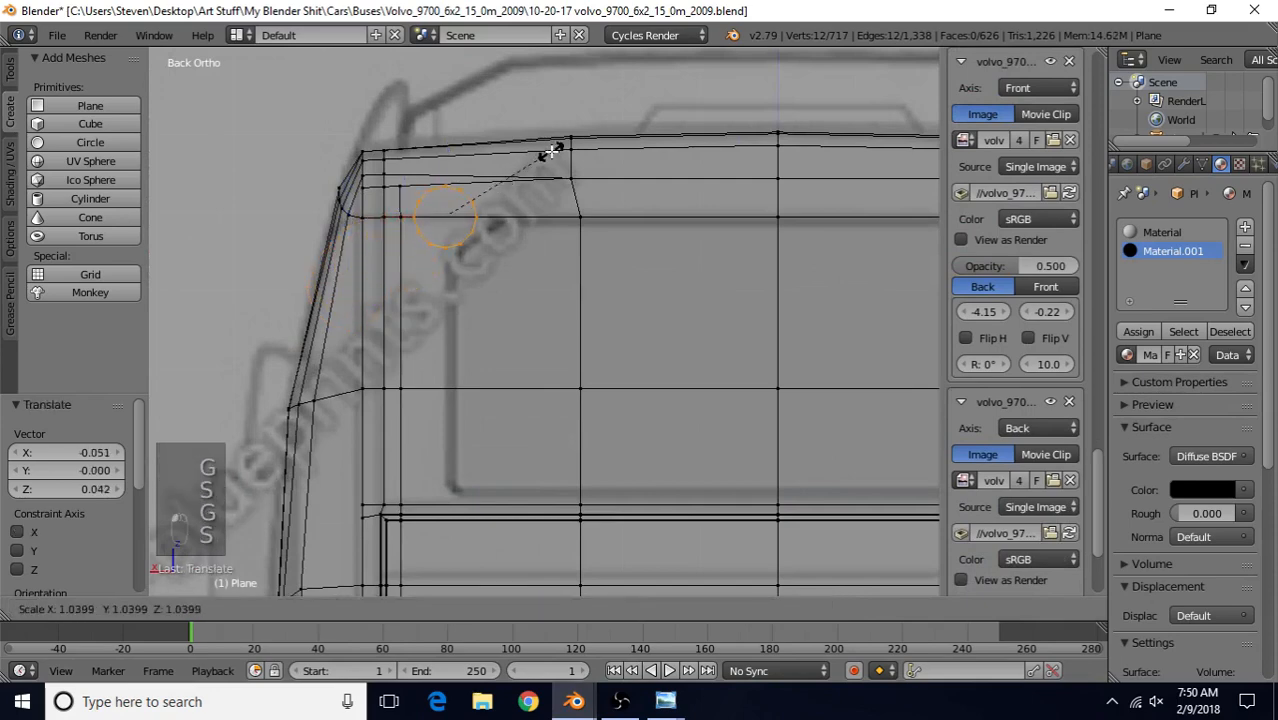
{"action": "left_click", "coordinate": [556, 148]}
{"action": "key", "text": "g"}
{"action": "left_click", "coordinate": [558, 147]}
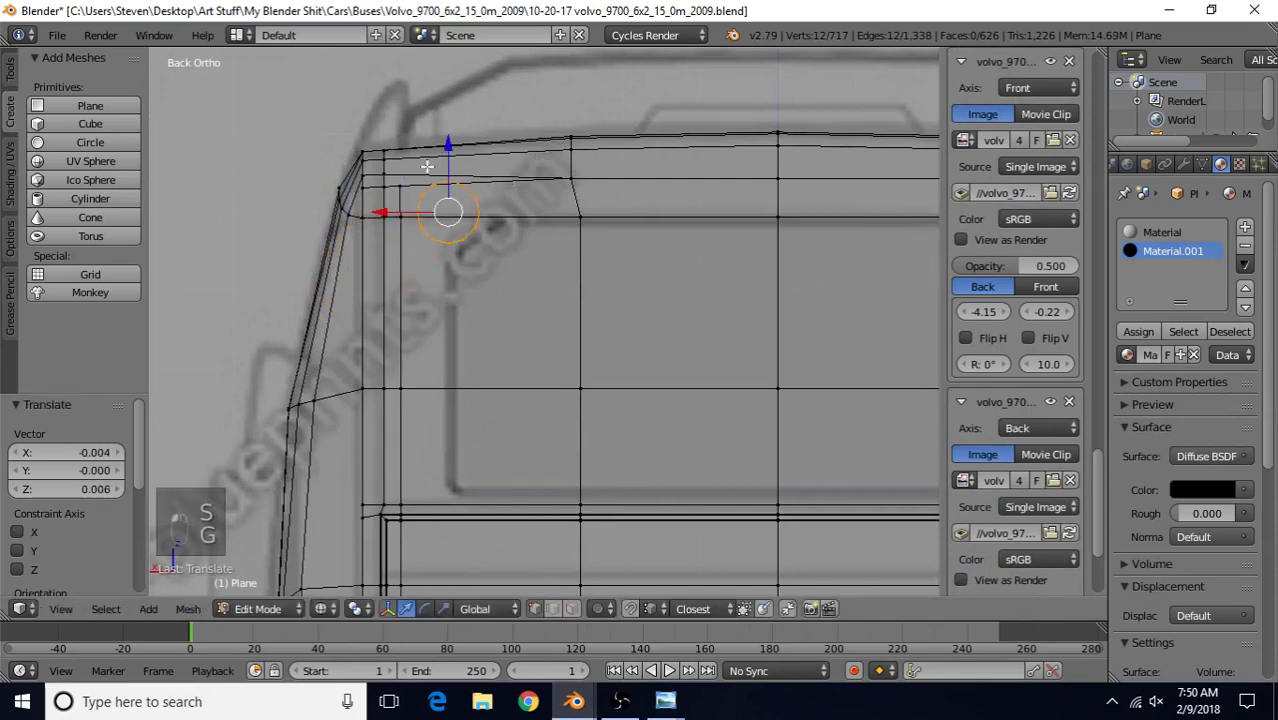
{"action": "key", "text": "g"}
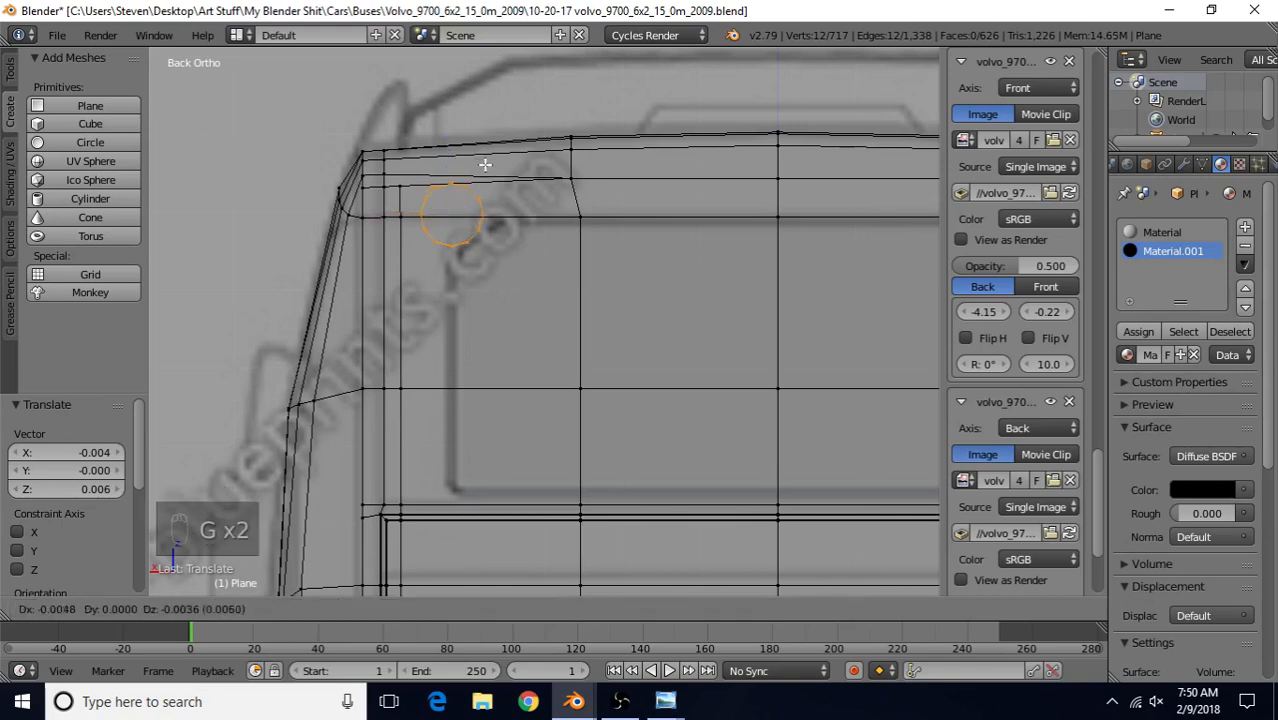
{"action": "left_click", "coordinate": [485, 162]}
{"action": "key", "text": "s"}
{"action": "left_click", "coordinate": [490, 150]}
Extrude the lamp circle in place and scale the new edge loop to about 0.717 to form a flat ring
{"action": "scroll", "coordinate": [532, 303], "scroll_direction": "down", "scroll_amount": 2}
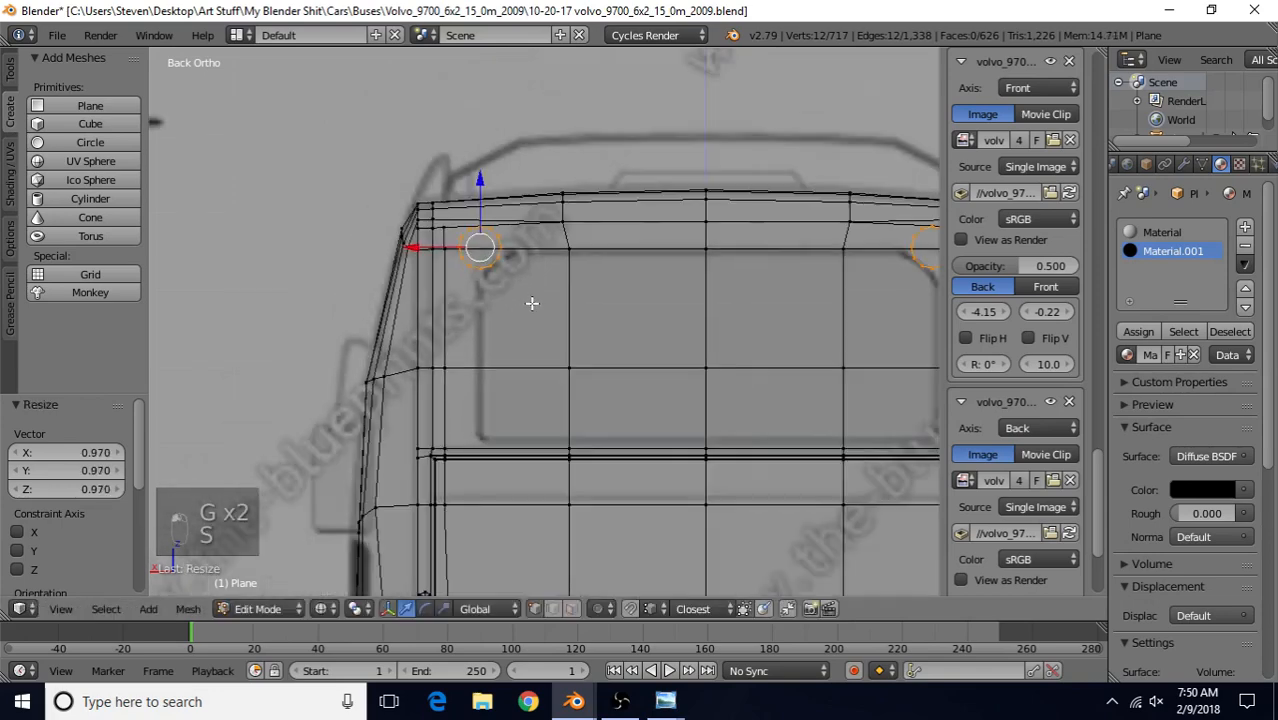
{"action": "scroll", "coordinate": [734, 350], "scroll_direction": "down", "scroll_amount": 2}
{"action": "scroll", "coordinate": [623, 360], "scroll_direction": "up", "scroll_amount": 5}
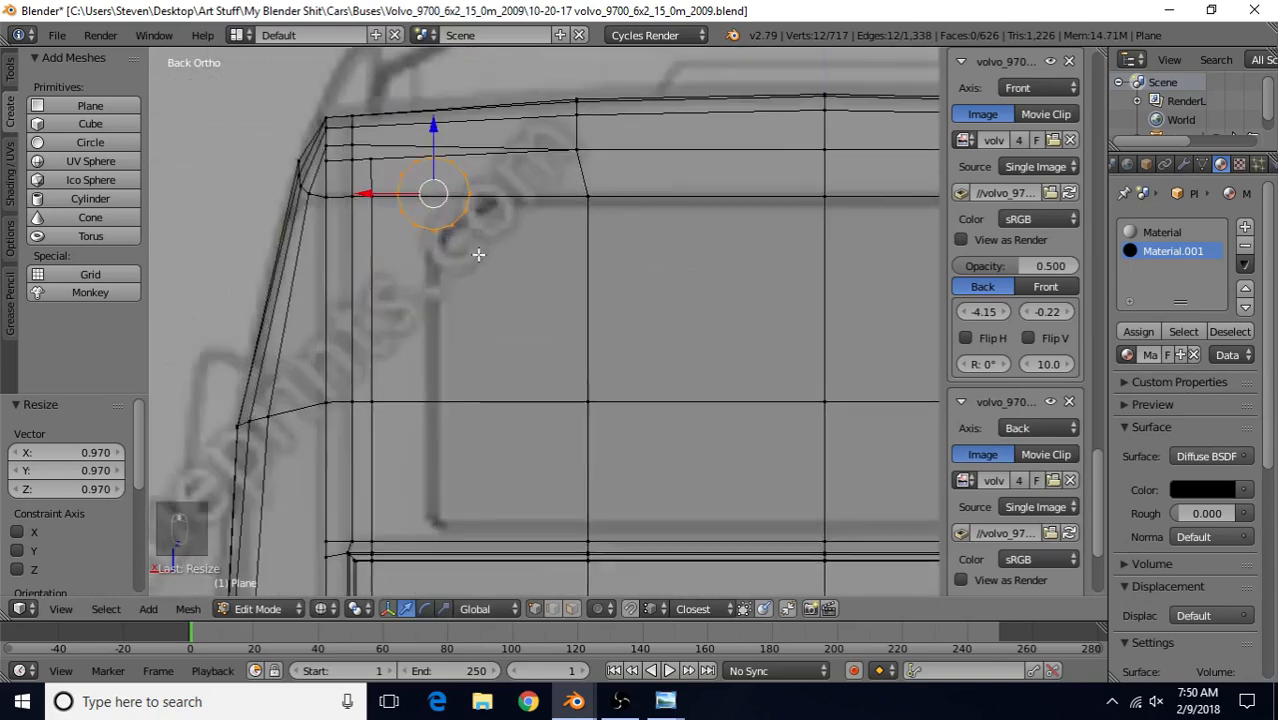
{"action": "middle_click_drag", "start_coordinate": [623, 360], "coordinate": [668, 468], "text": "shift"}
{"action": "scroll", "coordinate": [668, 468], "scroll_direction": "up", "scroll_amount": 2}
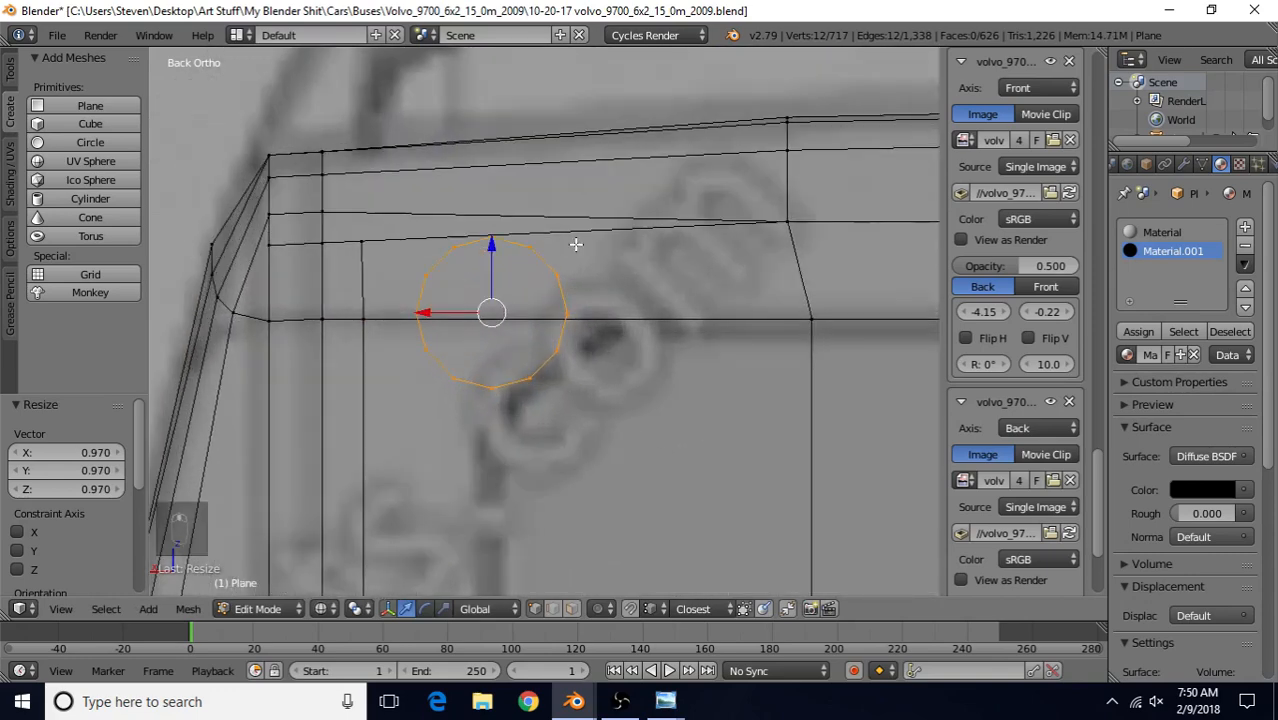
{"action": "key", "text": "e"}
{"action": "right_click", "coordinate": [617, 198]}
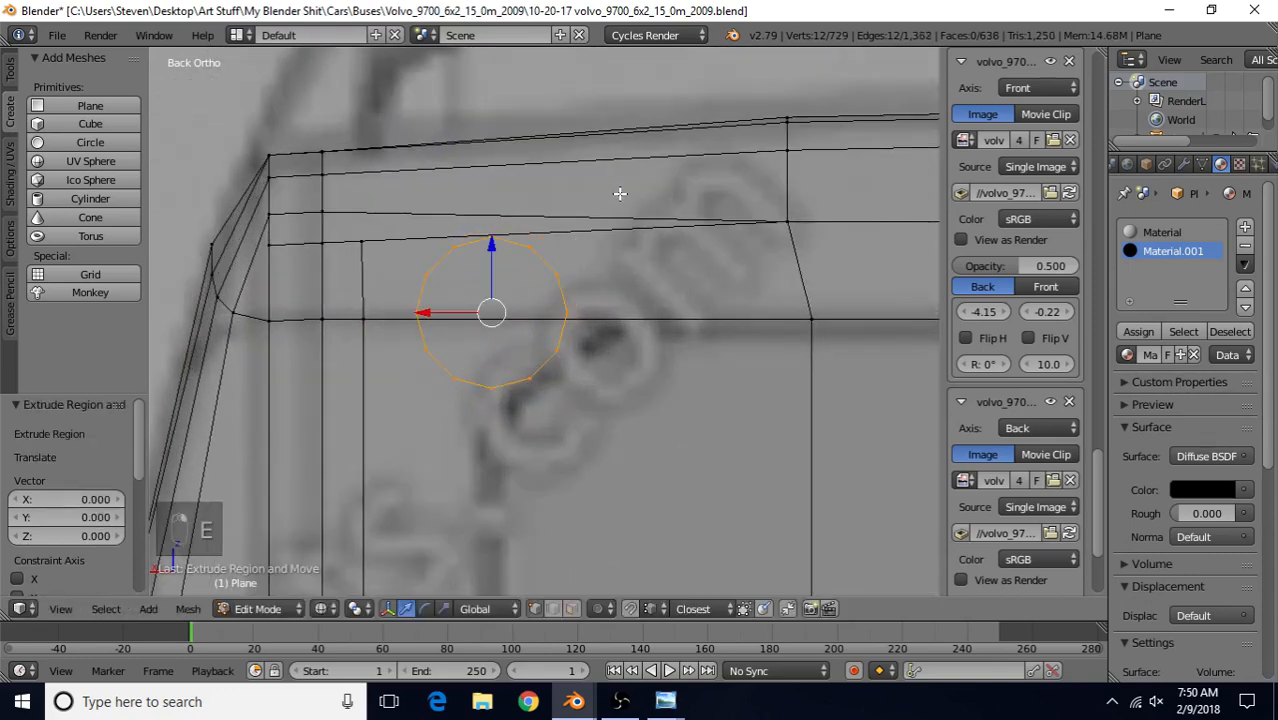
{"action": "key", "text": "s"}
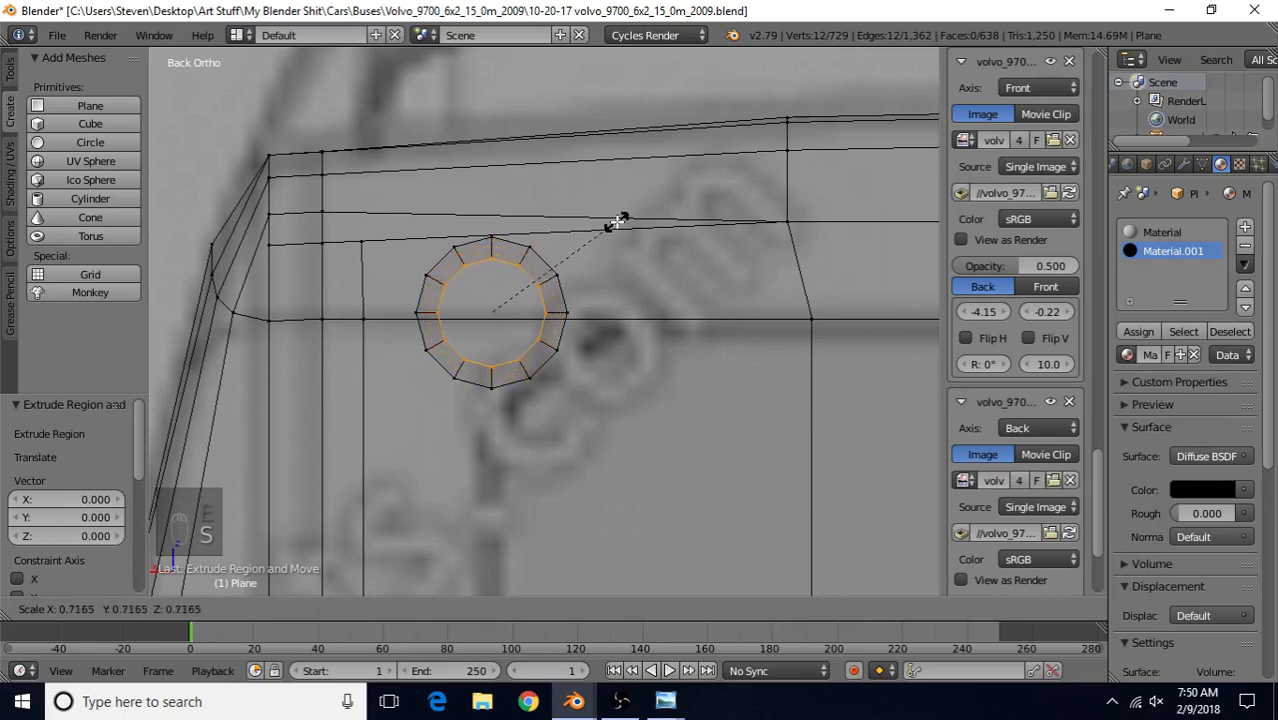
{"action": "left_click", "coordinate": [617, 222]}
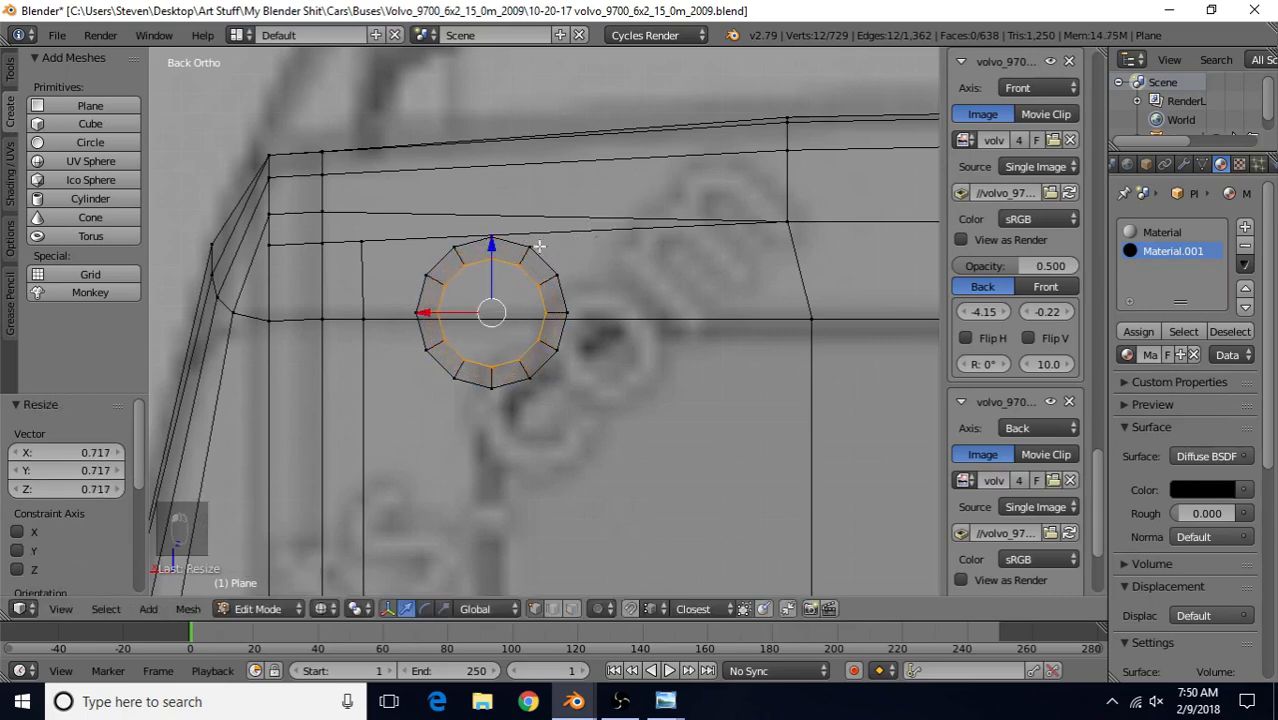
Compare the ring with a close-up of the corner lamp in the Volvo_9700_blue back photo and return to Blender
{"action": "mouse_move", "coordinate": [665, 701]}
{"action": "left_click", "coordinate": [560, 615]}
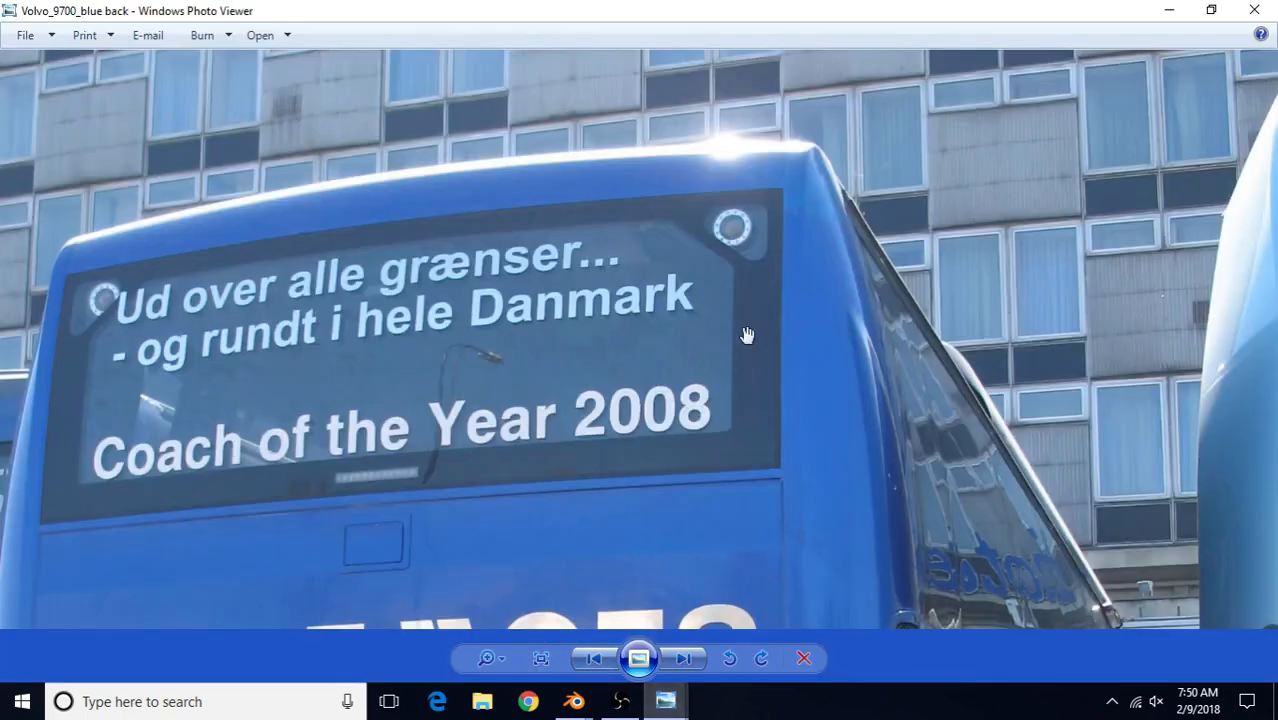
{"action": "scroll", "coordinate": [648, 476], "scroll_direction": "up", "scroll_amount": 5}
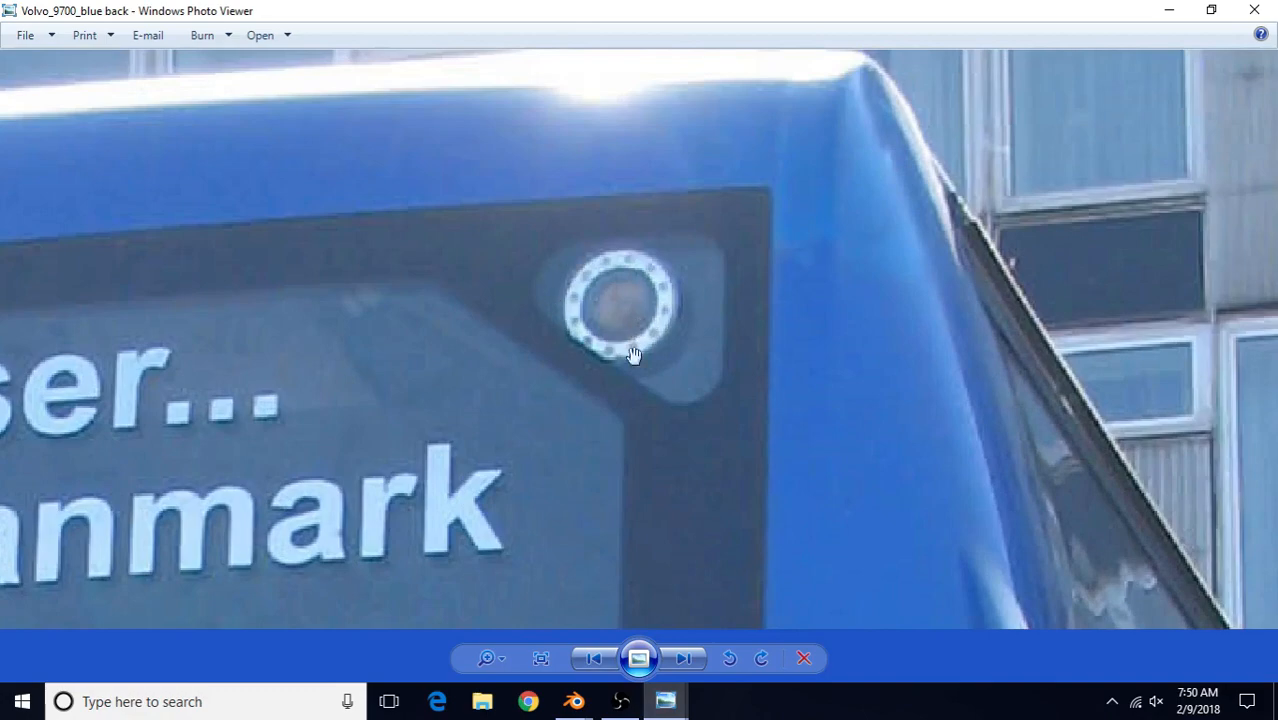
{"action": "left_click", "coordinate": [574, 701]}
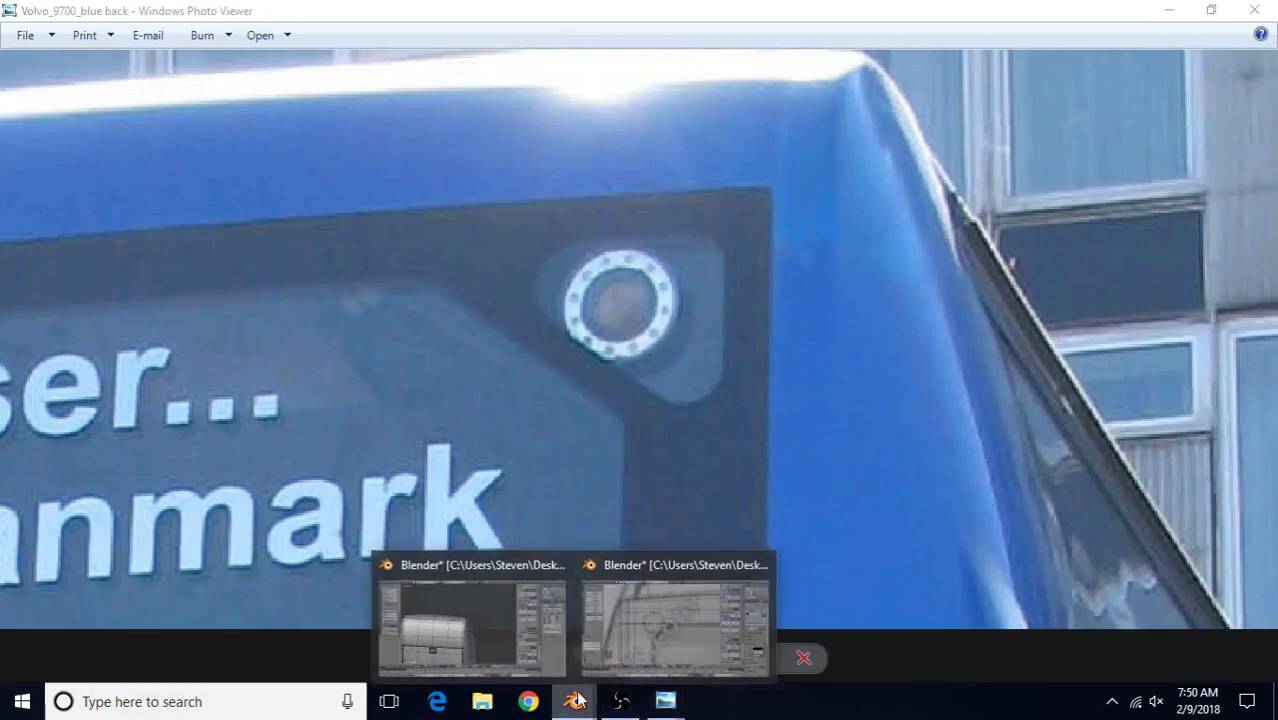
{"action": "left_click", "coordinate": [666, 613]}
Extrude the ring's inner edge loop and offset it about 0.005 along Y to give the lamp depth
{"action": "middle_click_drag", "start_coordinate": [585, 334], "coordinate": [538, 354]}
{"action": "scroll", "coordinate": [538, 354], "scroll_direction": "down", "scroll_amount": 1}
{"action": "key", "text": "z"}
{"action": "mouse_move", "coordinate": [610, 374]}
{"action": "middle_mouse_down"}
{"action": "mouse_move", "coordinate": [685, 408]}
{"action": "mouse_move", "coordinate": [708, 395]}
{"action": "mouse_move", "coordinate": [670, 385]}
{"action": "middle_mouse_up"}
{"action": "key", "text": "z"}
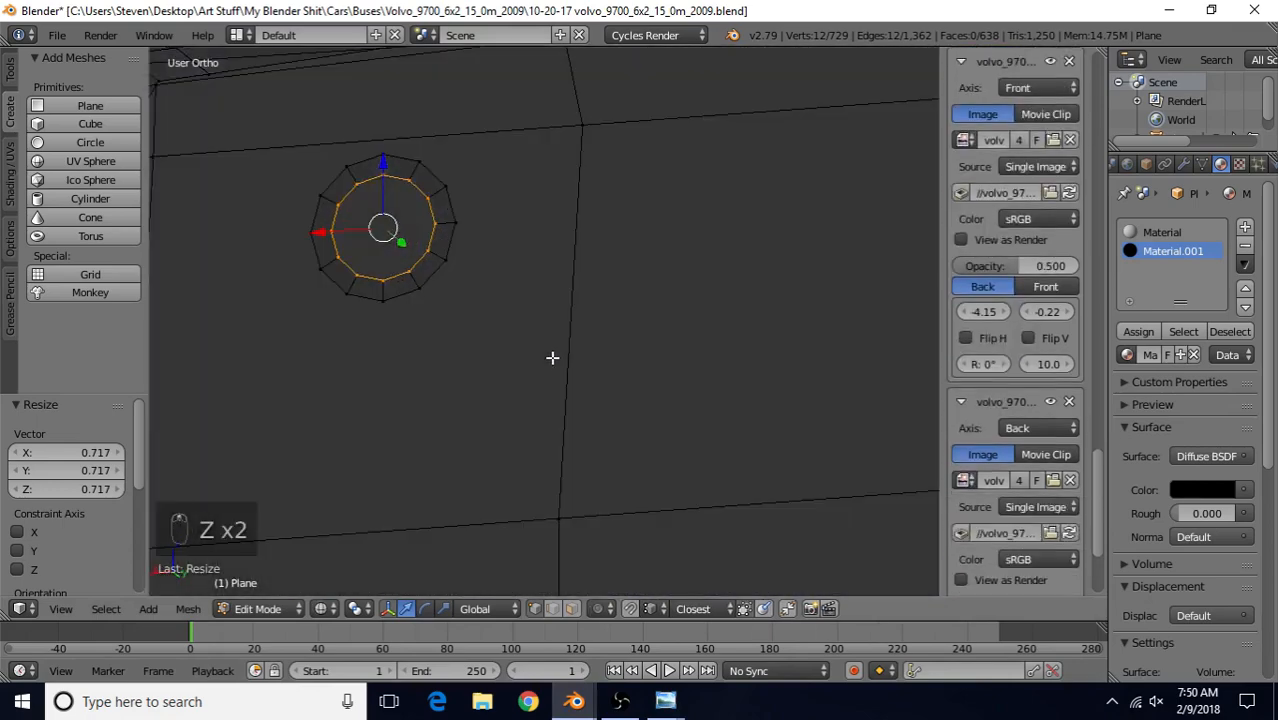
{"action": "key", "text": "e"}
{"action": "right_click", "coordinate": [554, 263]}
{"action": "middle_click_drag", "start_coordinate": [502, 343], "coordinate": [496, 299]}
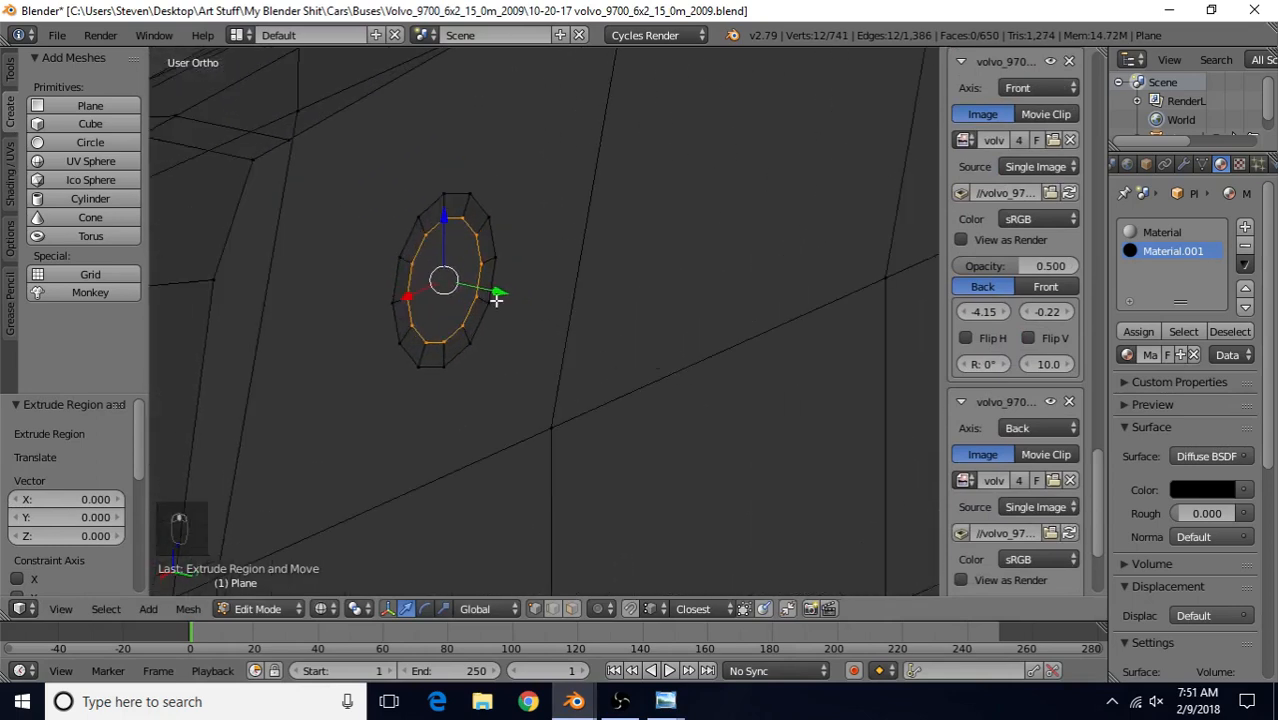
{"action": "left_click_drag", "start_coordinate": [497, 292], "coordinate": [509, 293]}
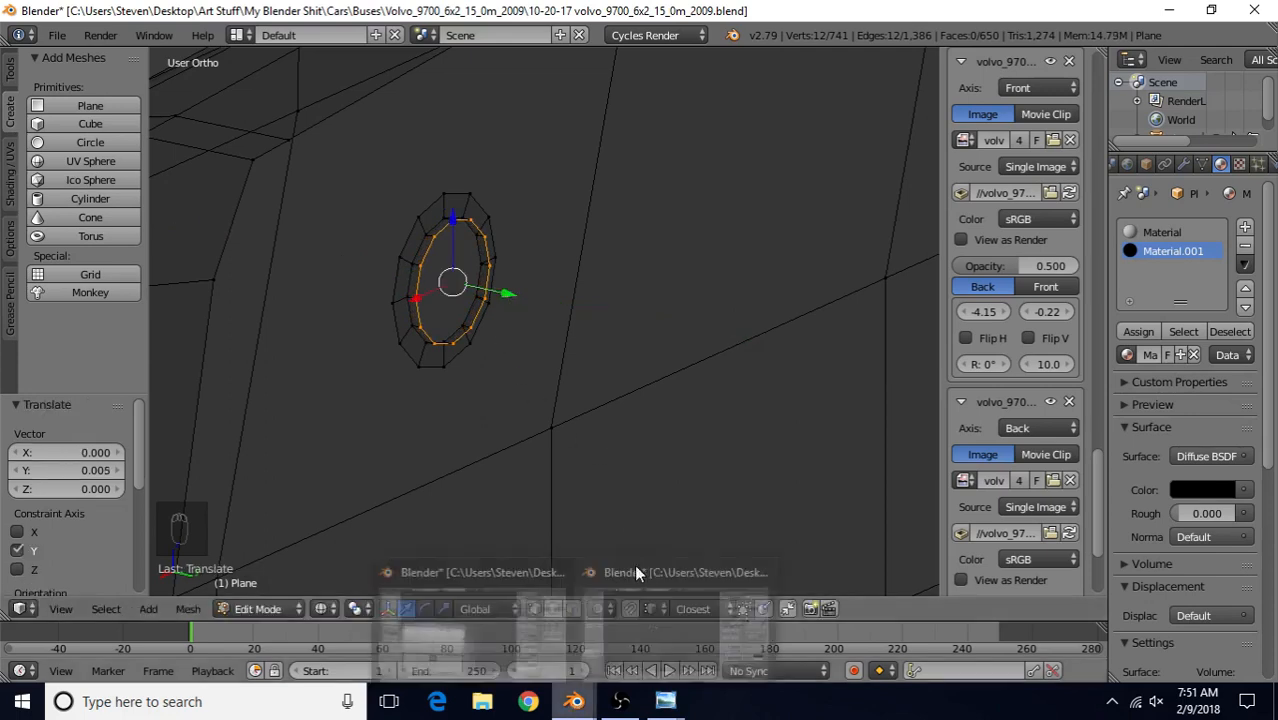
Extrude the ring's outer edge loop and offset it about 0.067 along Y, with a slight pull back, to form the lamp housing
{"action": "right_click", "coordinate": [456, 196], "text": "alt"}
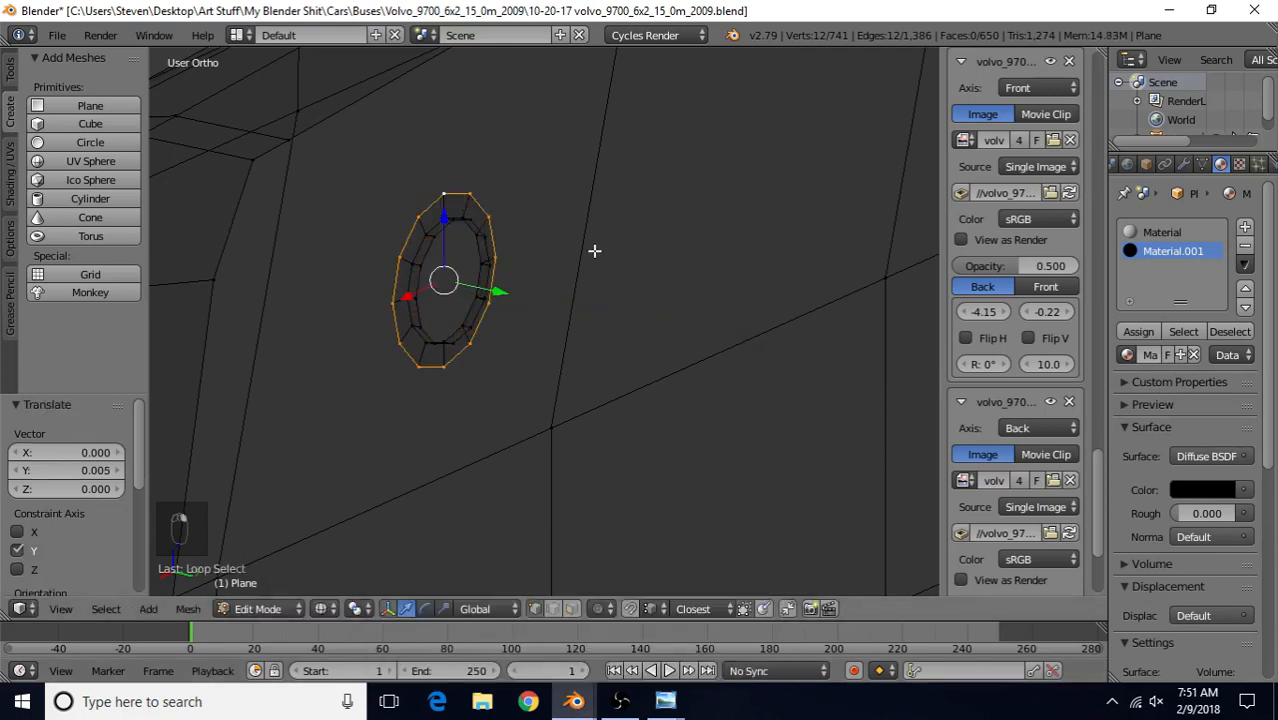
{"action": "key", "text": "e"}
{"action": "right_click", "coordinate": [551, 244]}
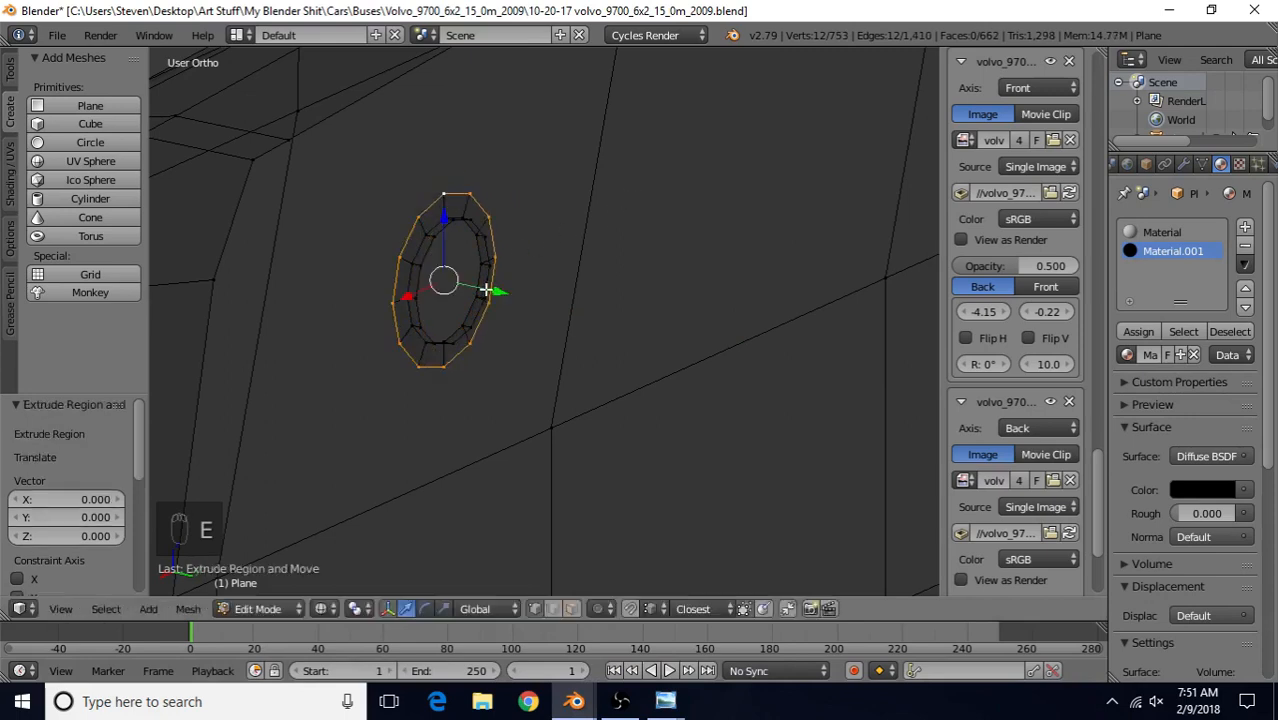
{"action": "key", "text": "e"}
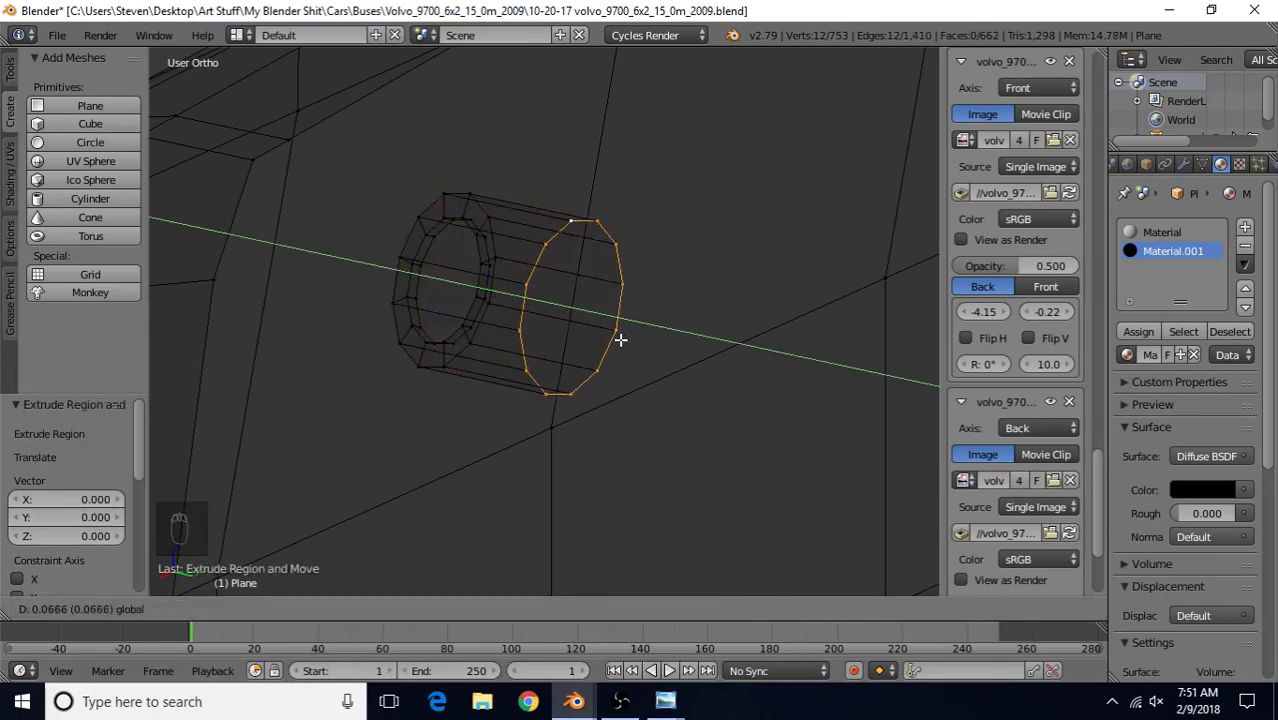
{"action": "left_click", "coordinate": [620, 340]}
{"action": "key", "text": "g"}
{"action": "key", "text": "y"}
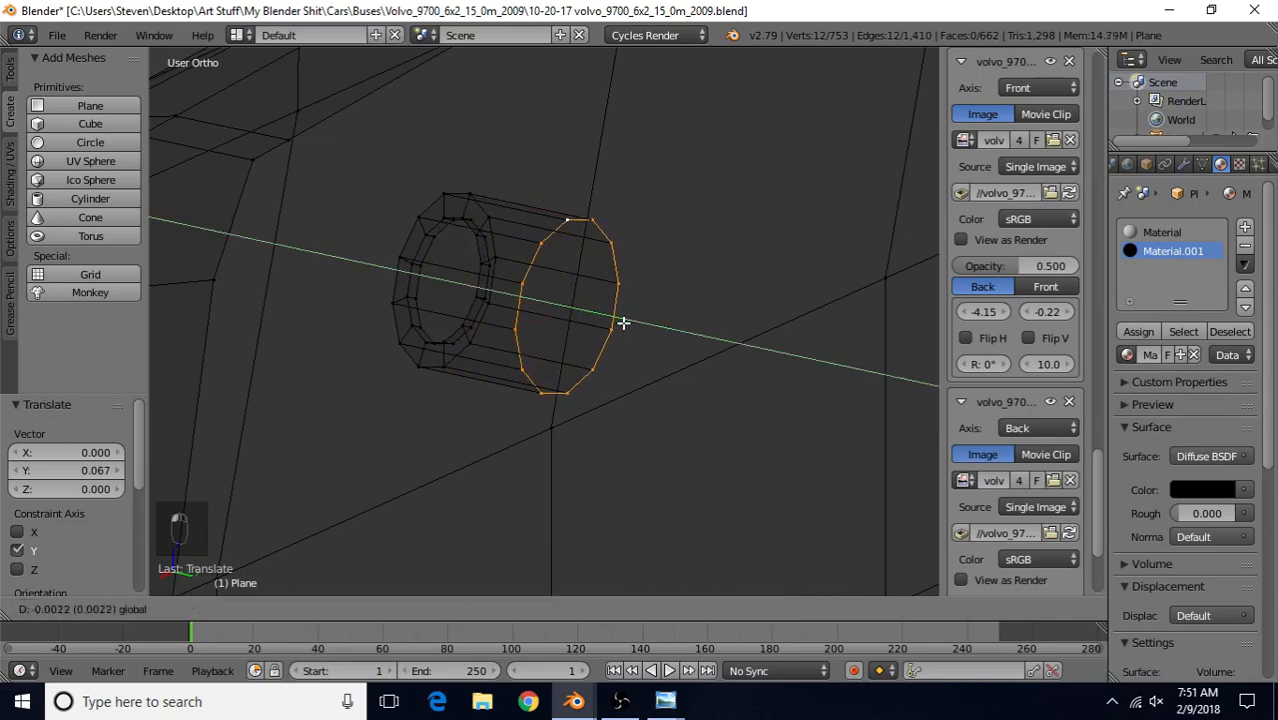
{"action": "left_click", "coordinate": [622, 322]}
Extrude the ring's inner edge loop, scale it to about 0.519 and move it about -0.004 along Y
{"action": "scroll", "coordinate": [492, 298], "scroll_direction": "down", "scroll_amount": 2}
{"action": "middle_click_drag", "start_coordinate": [518, 270], "coordinate": [682, 349]}
{"action": "scroll", "coordinate": [585, 377], "scroll_direction": "up", "scroll_amount": 3}
{"action": "right_click", "coordinate": [385, 242], "text": "alt"}
{"action": "key", "text": "e"}
{"action": "right_click", "coordinate": [558, 184]}
{"action": "key", "text": "s"}
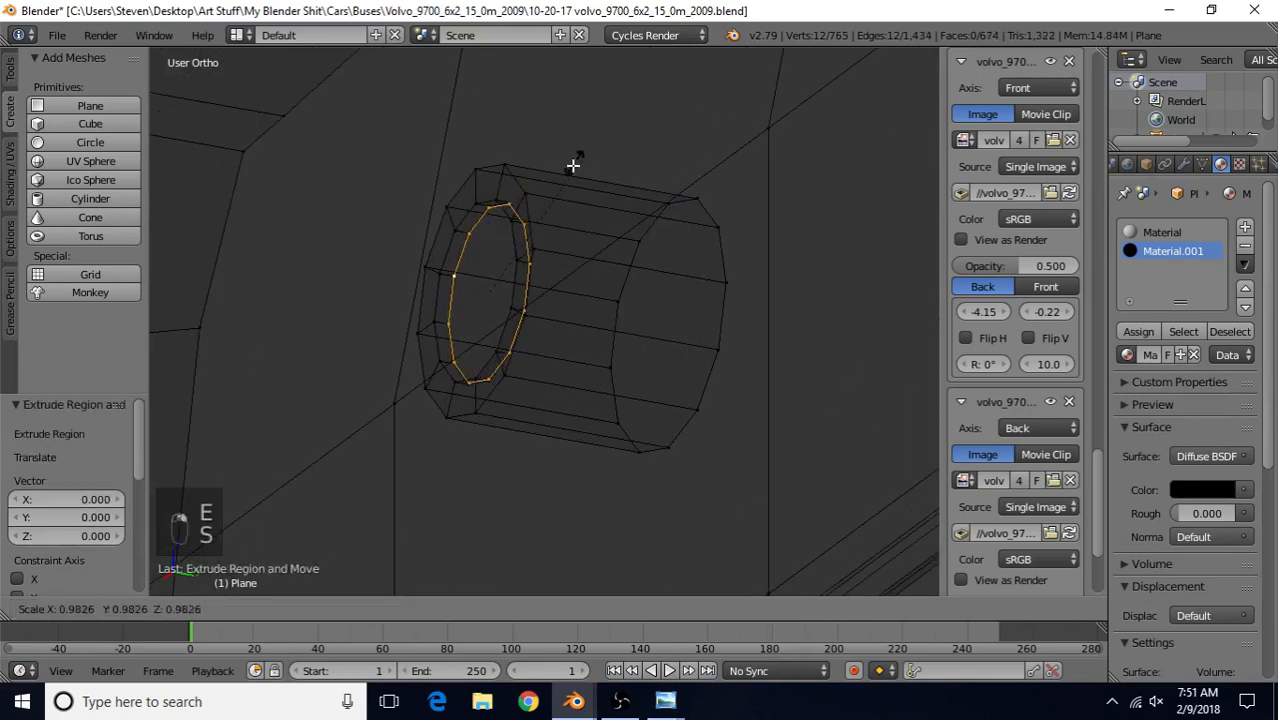
{"action": "left_click", "coordinate": [539, 217]}
{"action": "key", "text": "g"}
{"action": "key", "text": "y"}
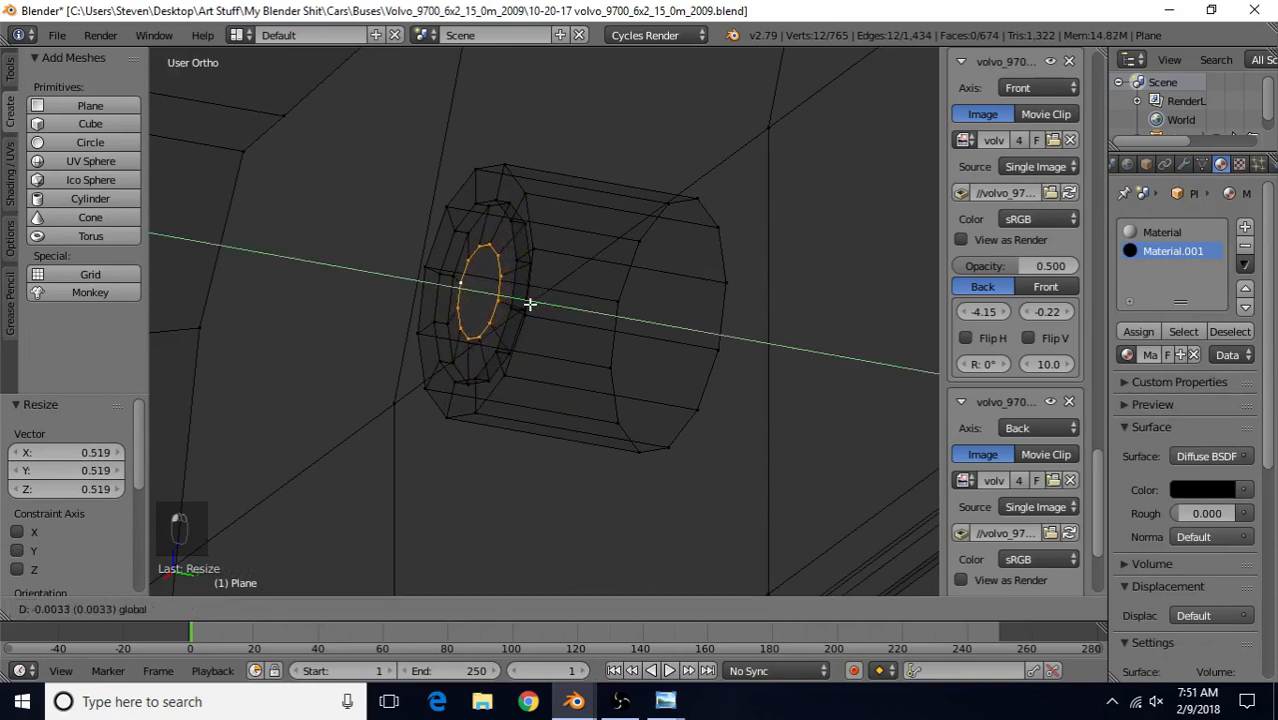
{"action": "left_click", "coordinate": [527, 312]}
Study the corner lamp's ring and centre in the Volvo_9700_blue back and green design back photos, and return to Blender
{"action": "left_click", "coordinate": [563, 620]}
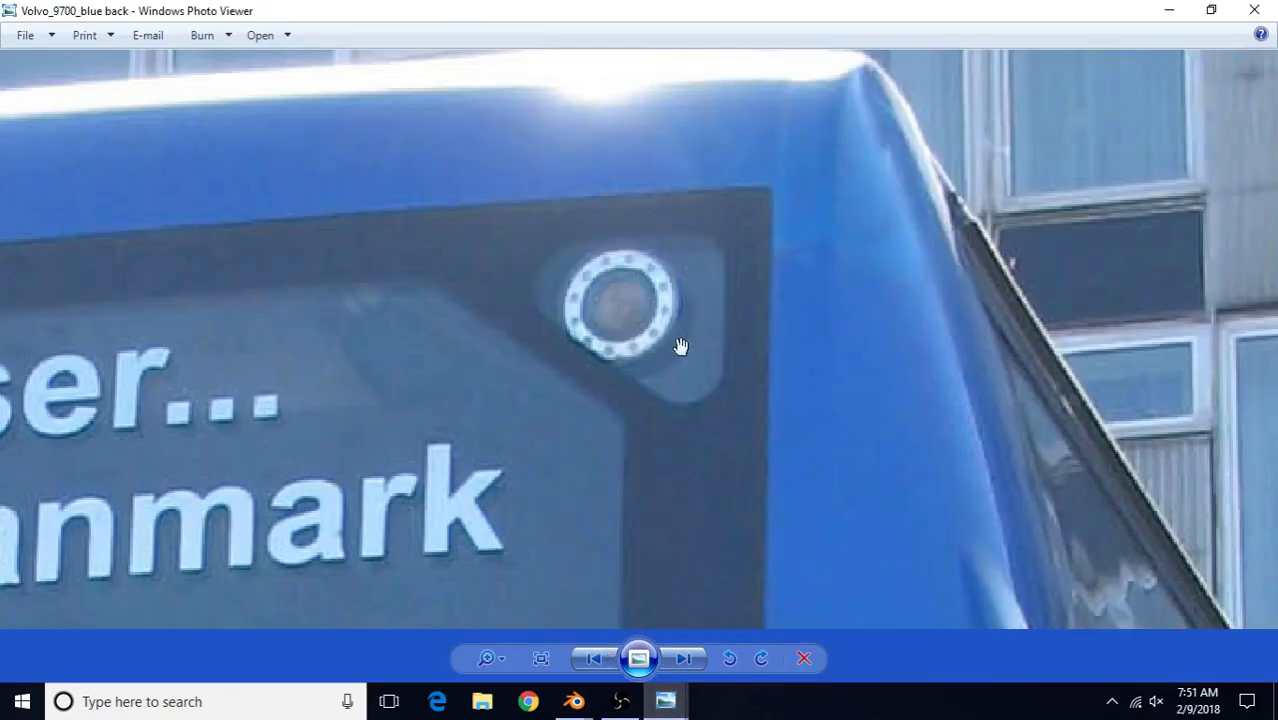
{"action": "mouse_move", "coordinate": [665, 703]}
{"action": "left_click", "coordinate": [783, 605]}
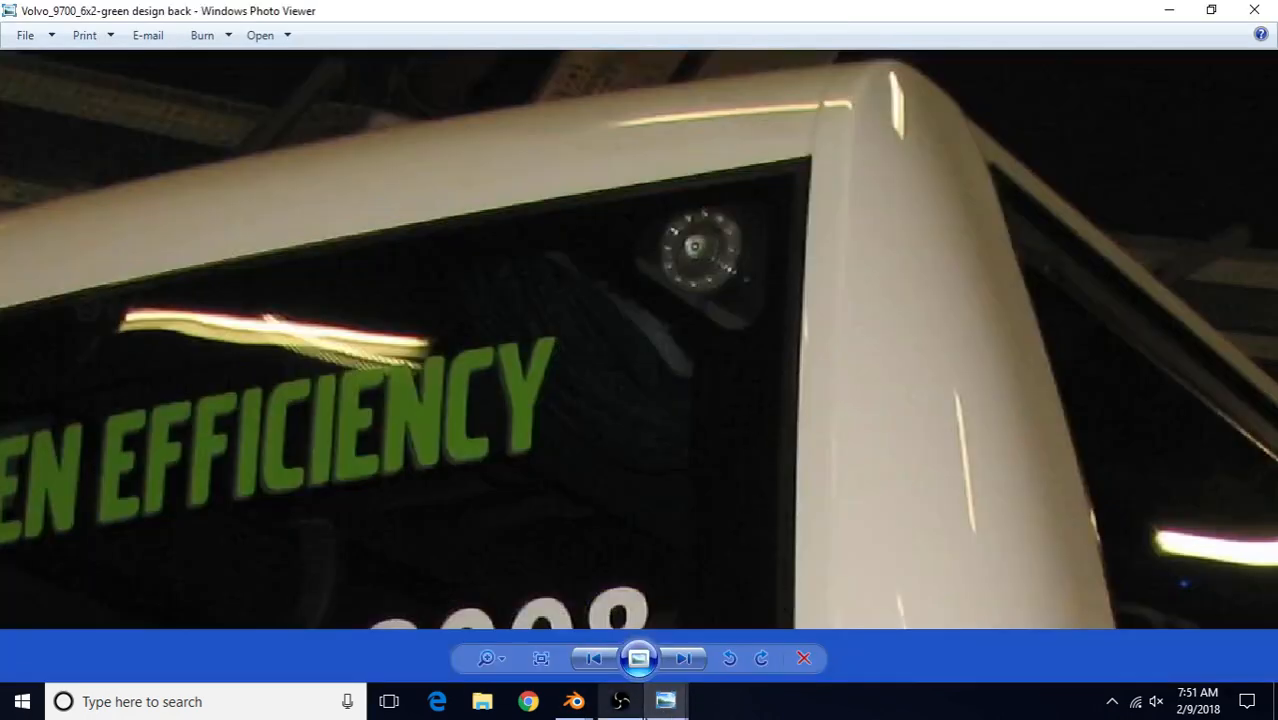
{"action": "left_click", "coordinate": [629, 654]}
{"action": "scroll", "coordinate": [640, 365], "scroll_direction": "up", "scroll_amount": 3}
{"action": "scroll", "coordinate": [576, 422], "scroll_direction": "down", "scroll_amount": 3}
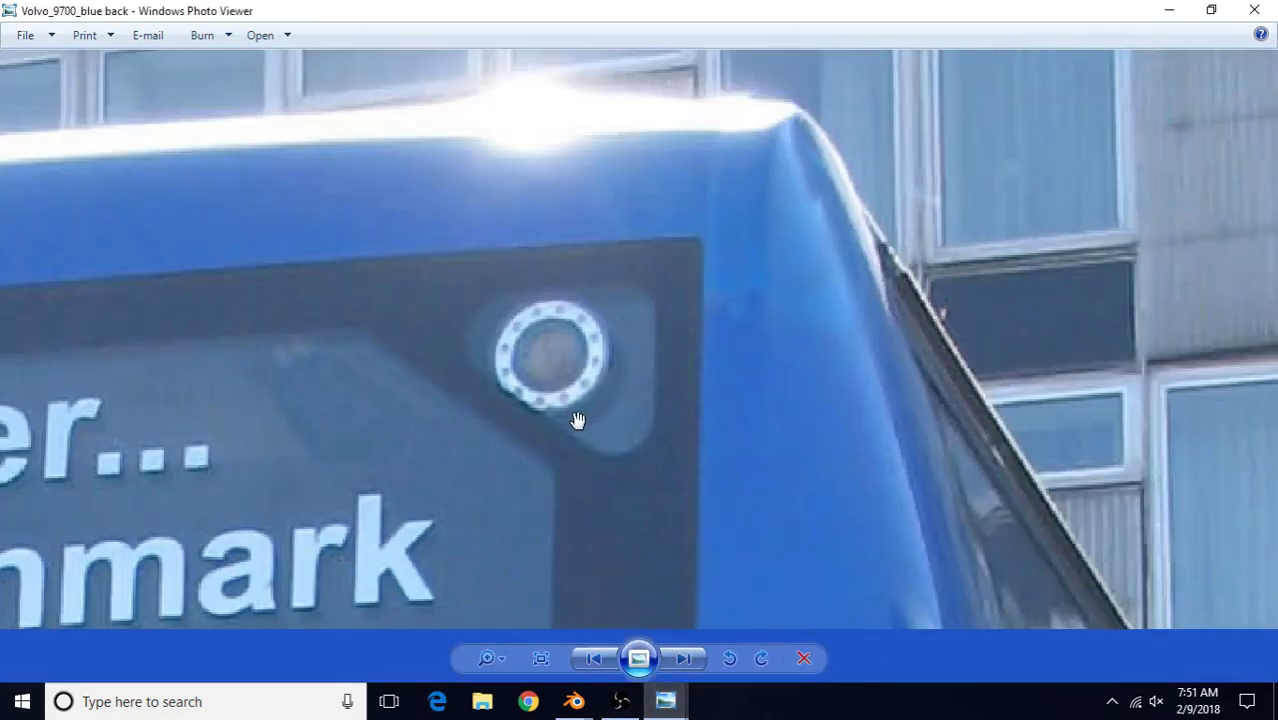
{"action": "scroll", "coordinate": [599, 399], "scroll_direction": "up", "scroll_amount": 2}
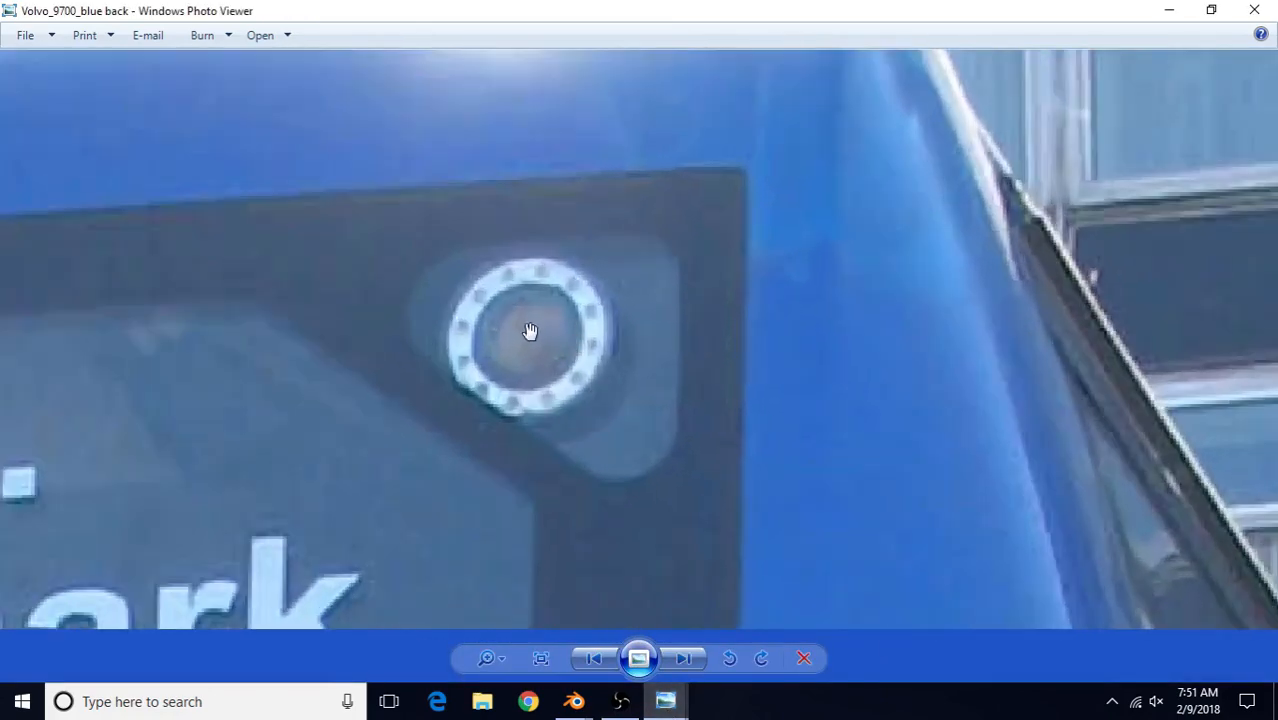
{"action": "scroll", "coordinate": [560, 368], "scroll_direction": "down", "scroll_amount": 1}
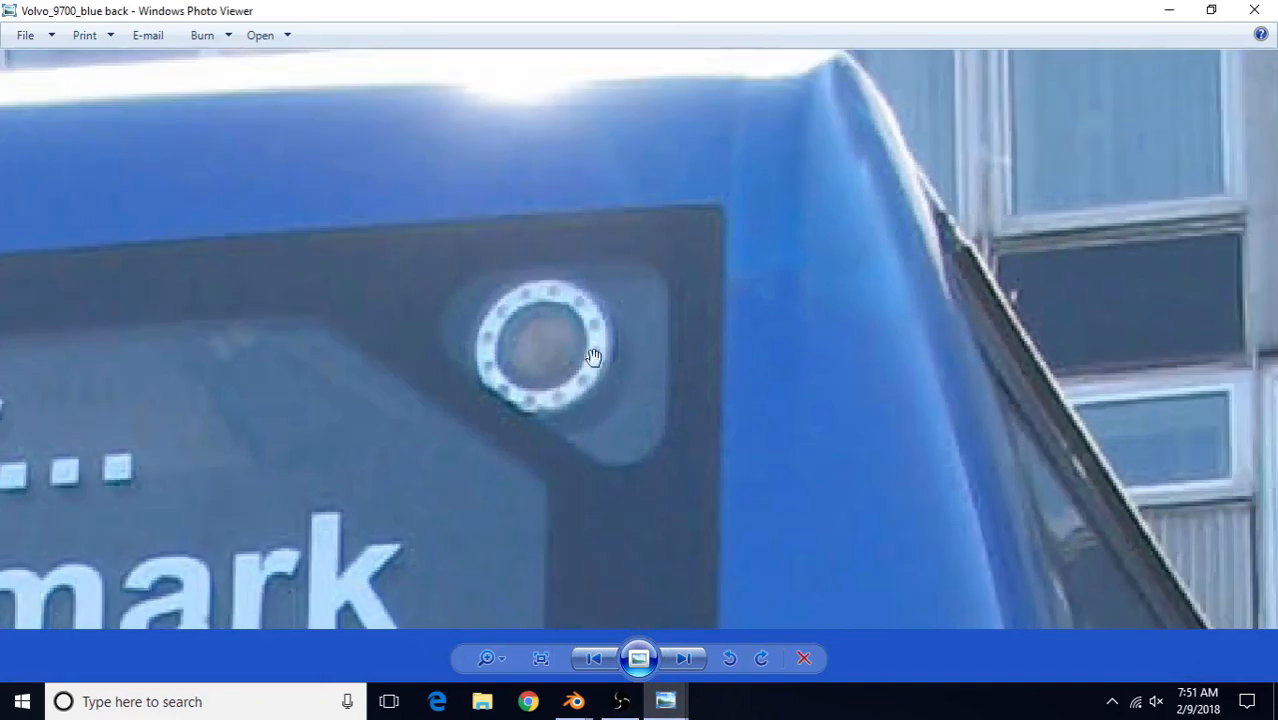
{"action": "mouse_move", "coordinate": [665, 700]}
{"action": "left_click", "coordinate": [766, 625]}
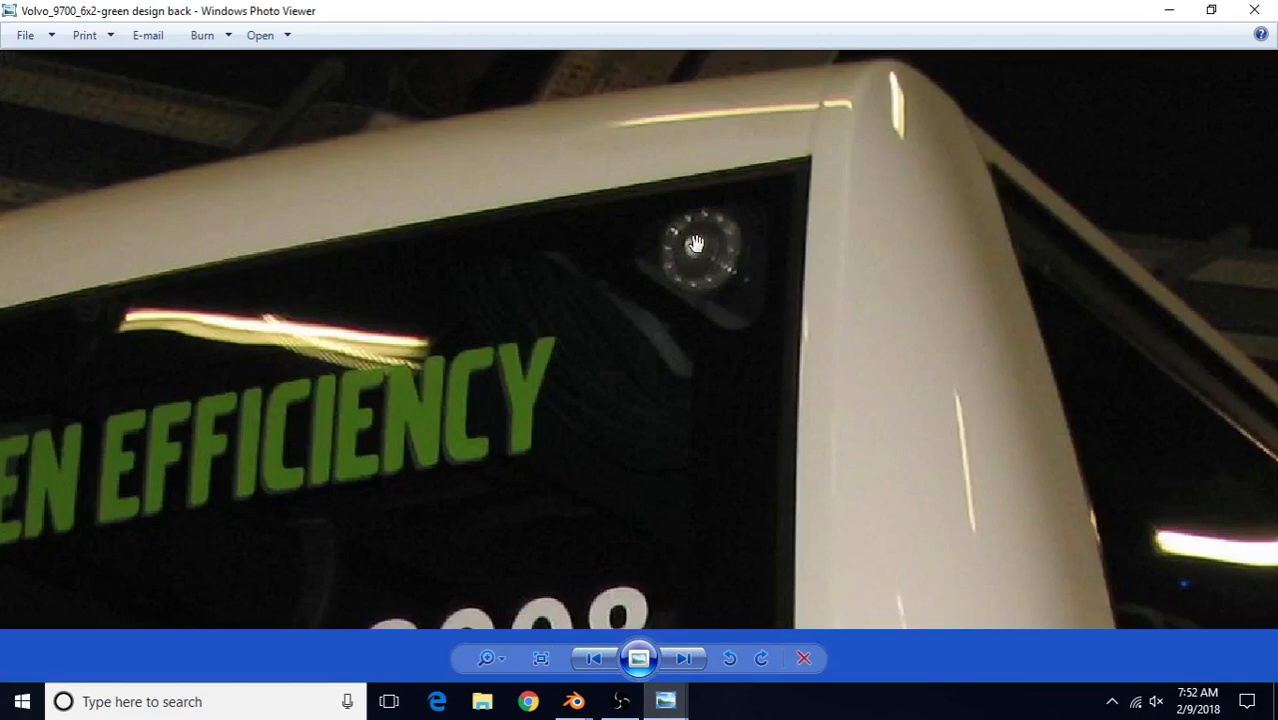
{"action": "mouse_move", "coordinate": [574, 701]}
{"action": "left_click", "coordinate": [630, 660]}
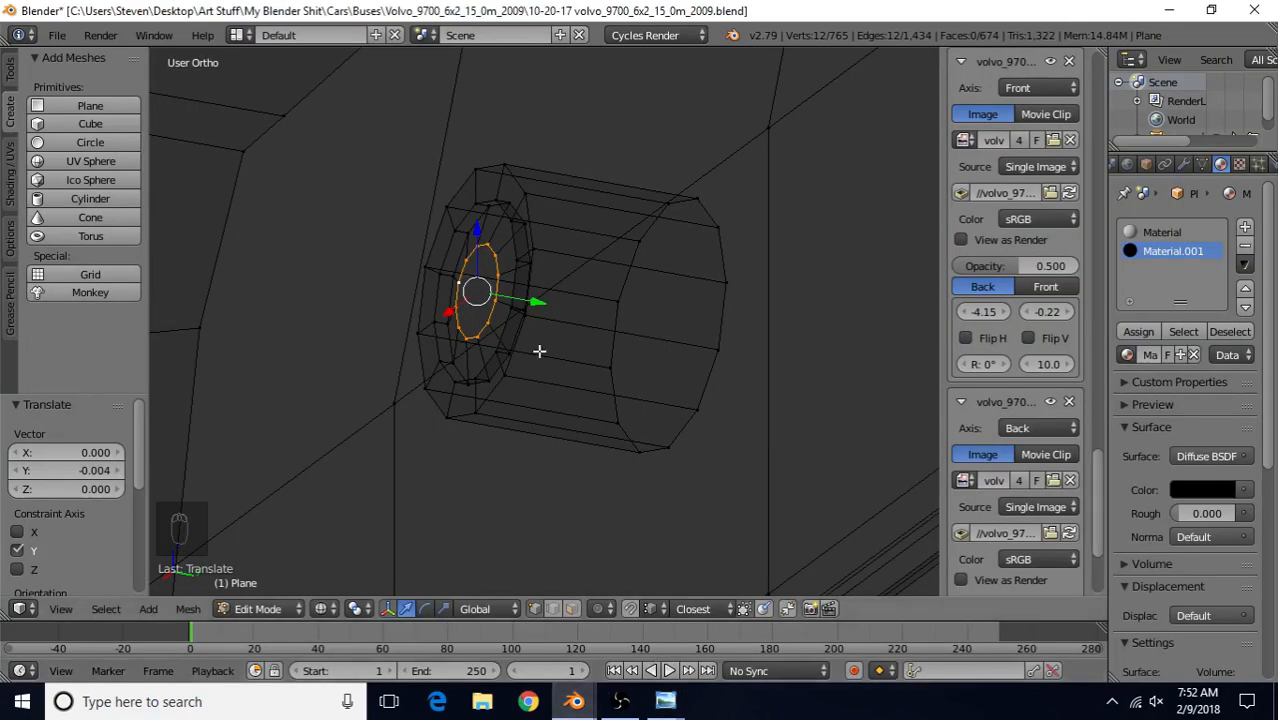
Examine the lamp's profile, the finished lamp in the practice13 V2 file and the green design photo, and return to the current model
{"action": "middle_click_drag", "start_coordinate": [603, 313], "coordinate": [622, 305]}
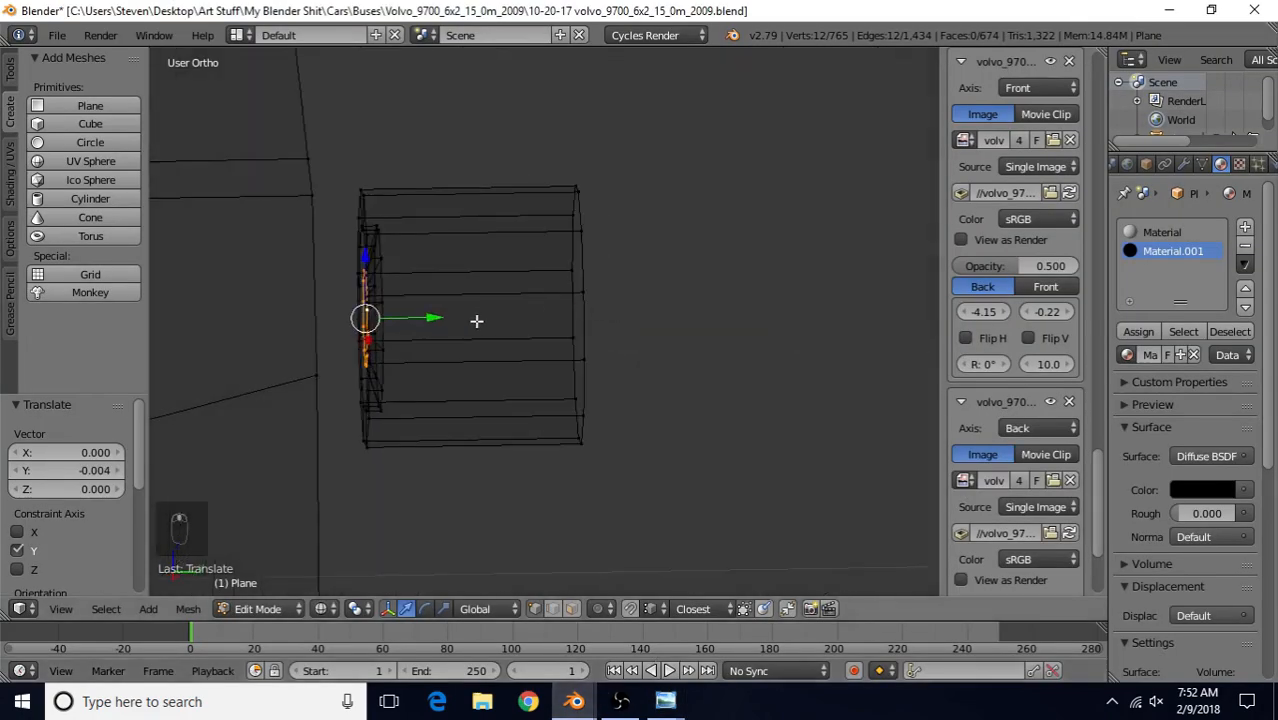
{"action": "middle_click_drag", "start_coordinate": [476, 320], "coordinate": [618, 233]}
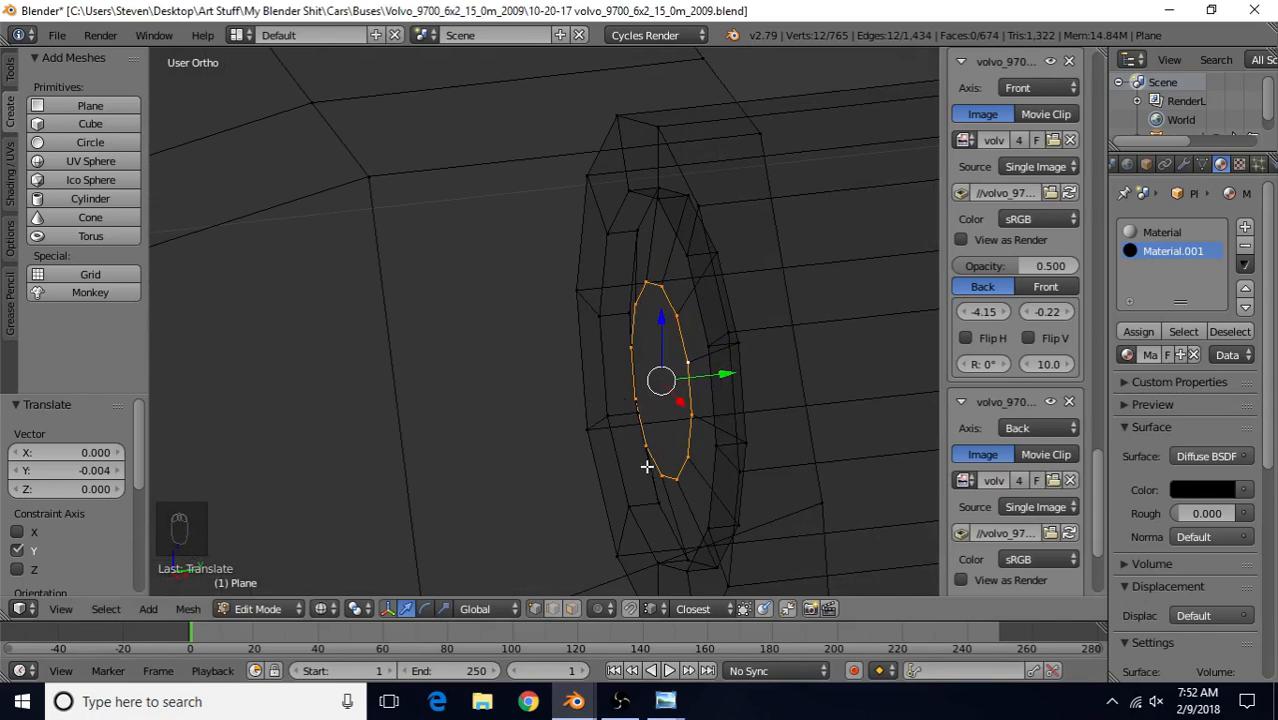
{"action": "middle_click_drag", "start_coordinate": [686, 357], "coordinate": [687, 355]}
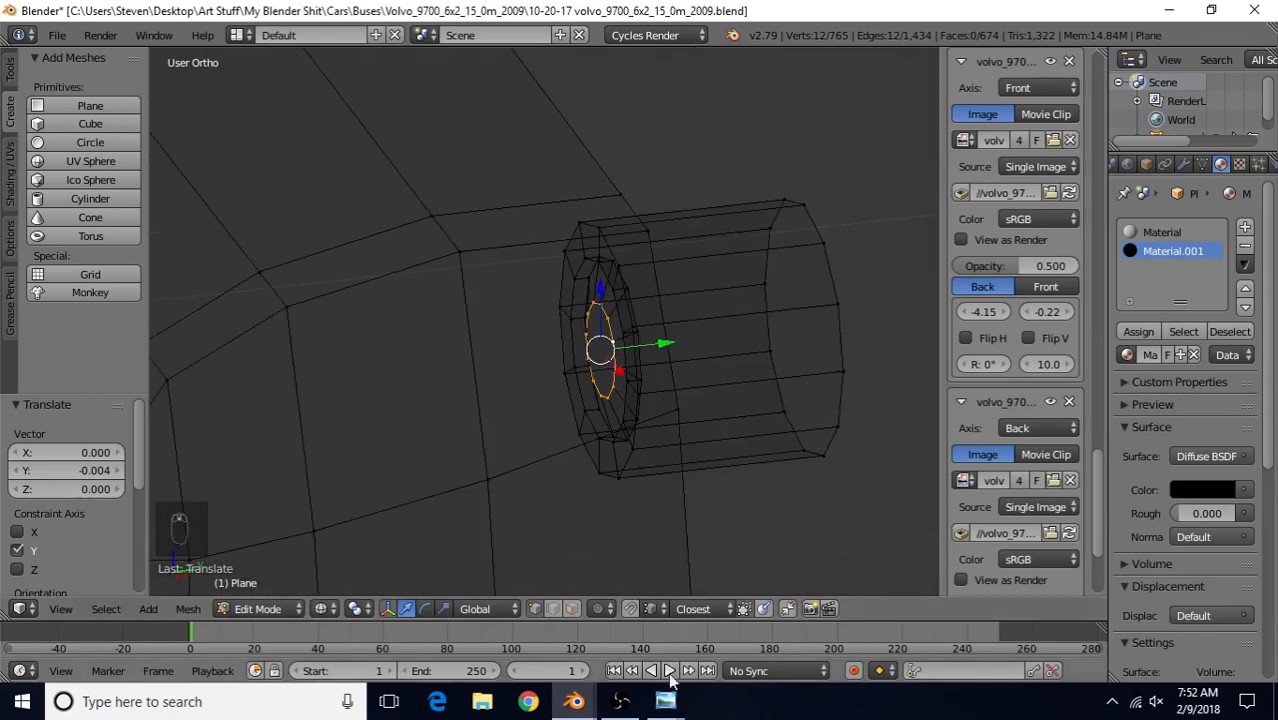
{"action": "mouse_move", "coordinate": [577, 703]}
{"action": "left_click", "coordinate": [513, 635]}
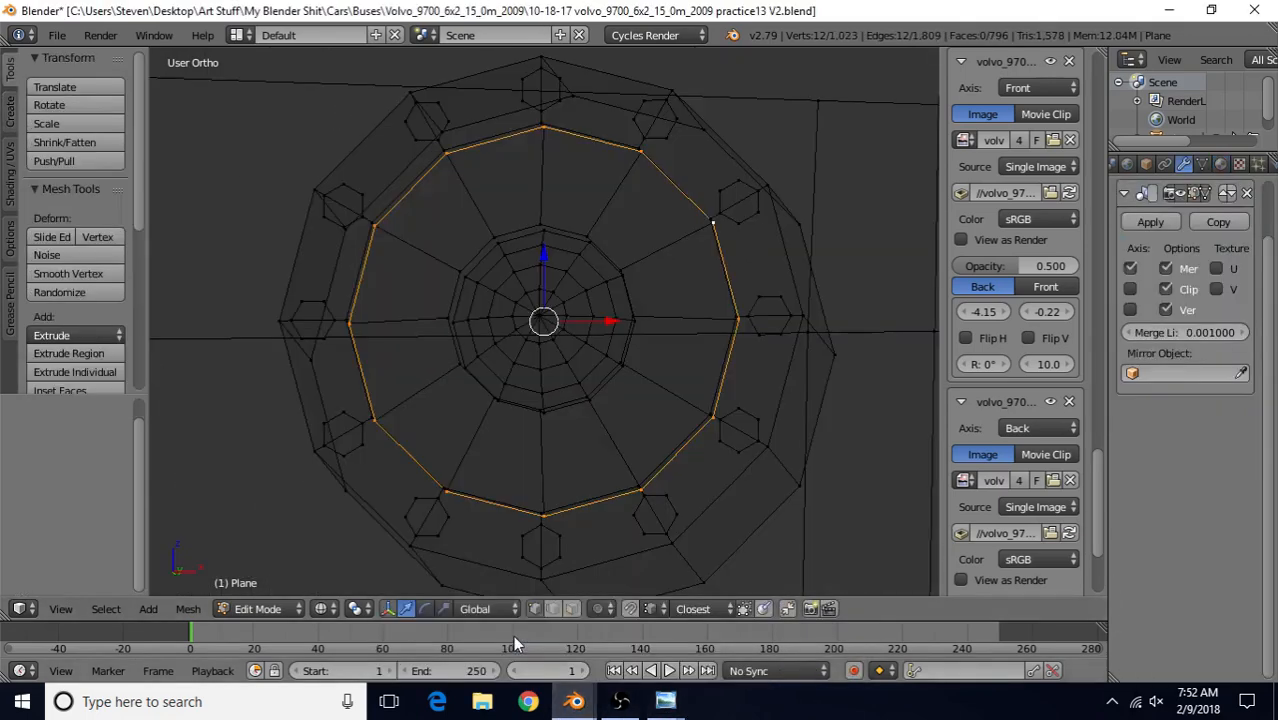
{"action": "scroll", "coordinate": [600, 370], "scroll_direction": "down", "scroll_amount": 1}
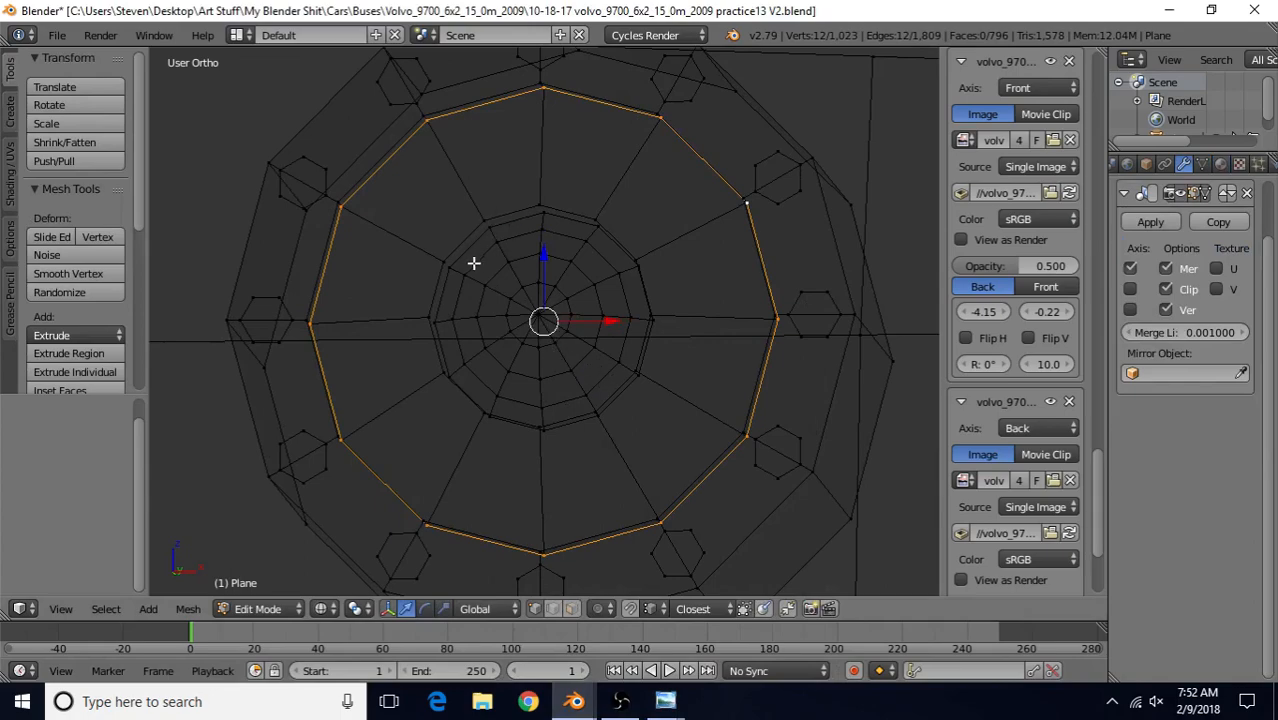
{"action": "middle_click_drag", "start_coordinate": [596, 286], "coordinate": [418, 352]}
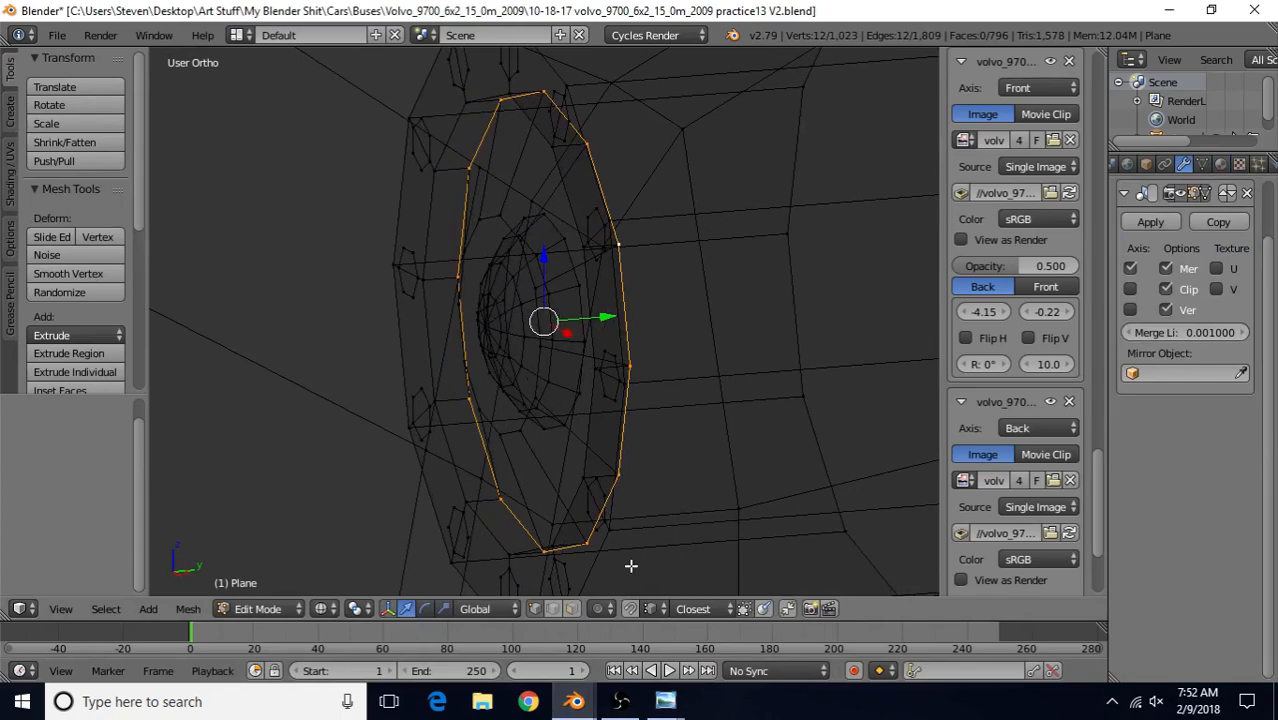
{"action": "mouse_move", "coordinate": [665, 701]}
{"action": "left_click", "coordinate": [756, 610]}
{"action": "scroll", "coordinate": [705, 245], "scroll_direction": "up", "scroll_amount": 1}
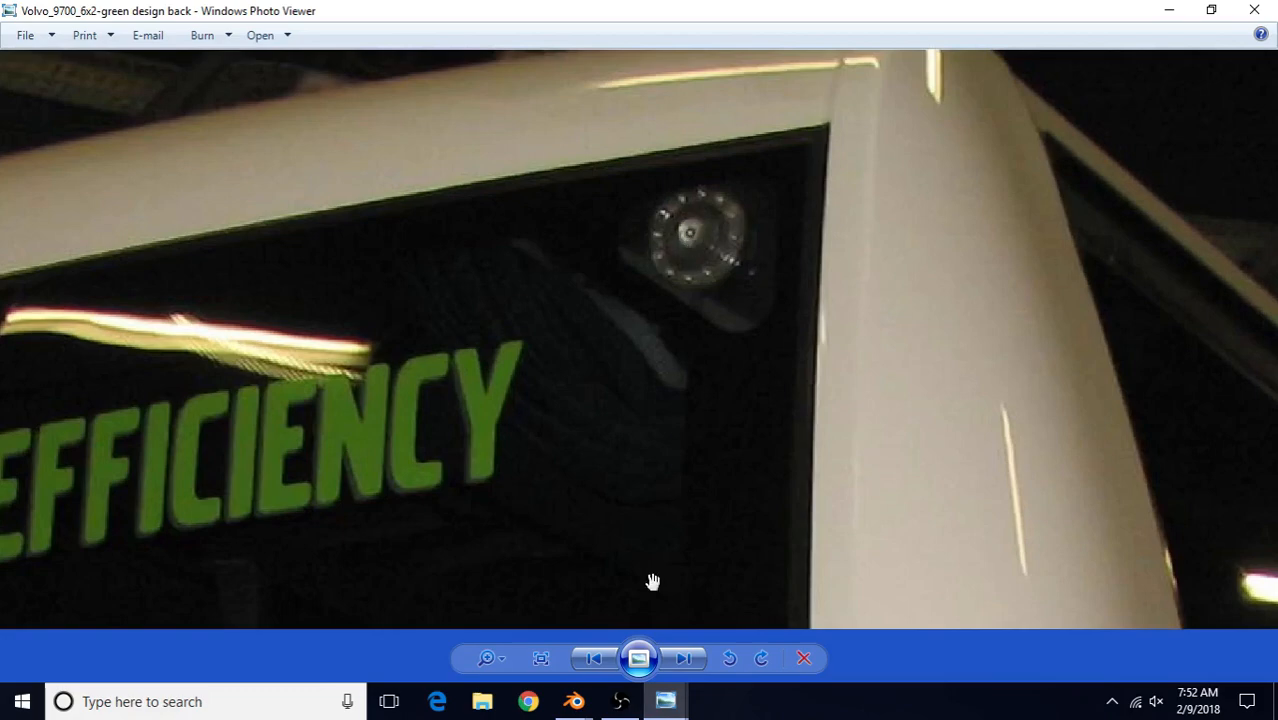
{"action": "mouse_move", "coordinate": [578, 708]}
{"action": "left_click", "coordinate": [640, 660]}
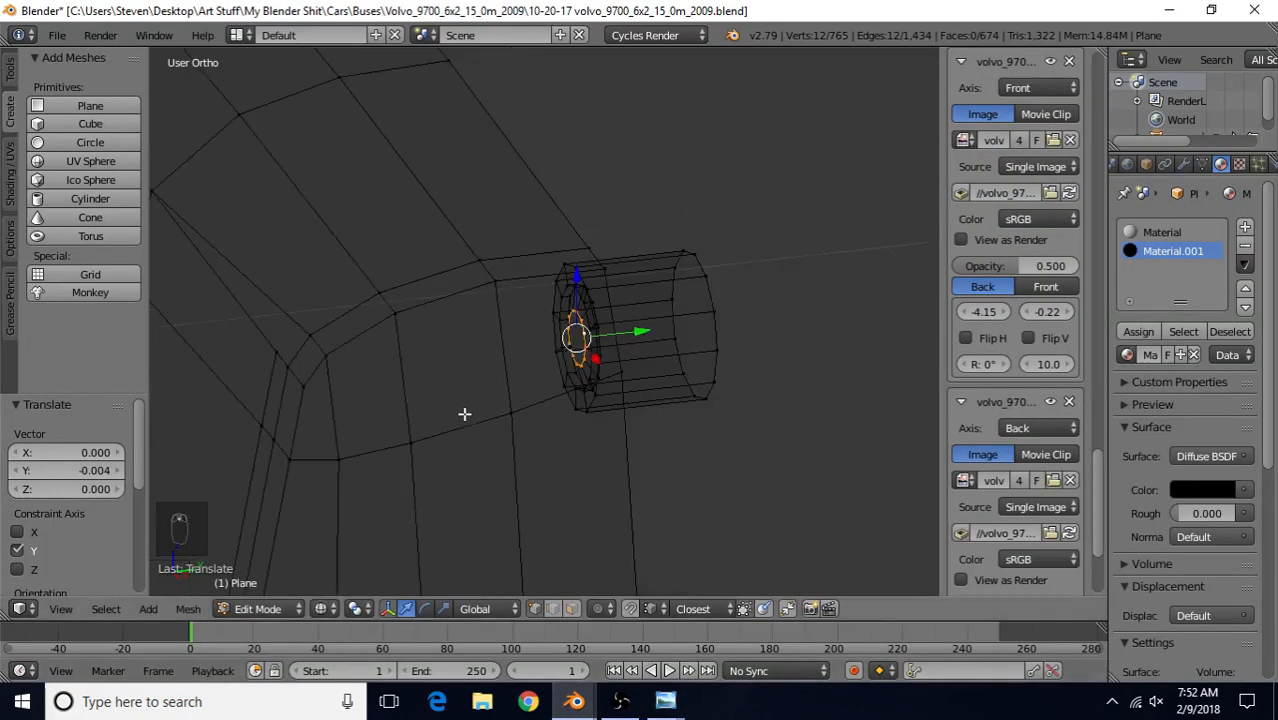
Show the coach in solid shading and add a UV sphere with 12 segments and 12 rings
{"action": "key", "text": "z"}
{"action": "middle_click_drag", "start_coordinate": [478, 397], "coordinate": [540, 390]}
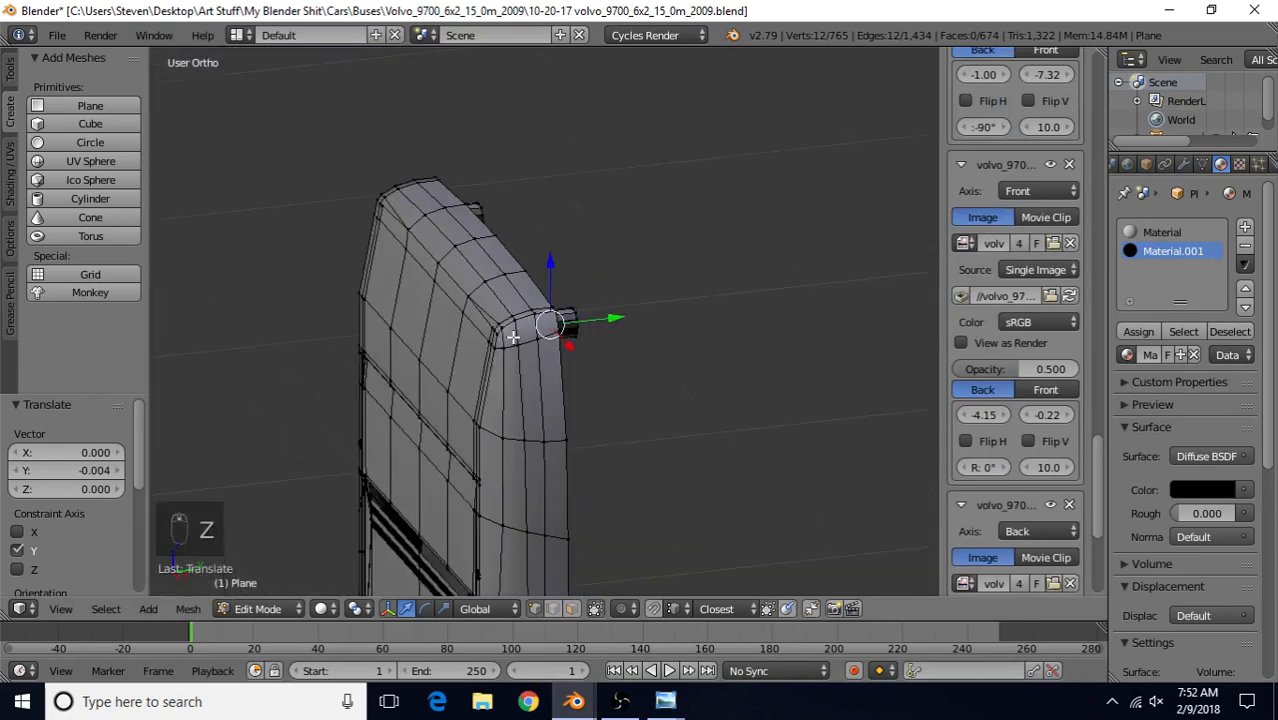
{"action": "middle_click_drag", "start_coordinate": [513, 337], "coordinate": [600, 310]}
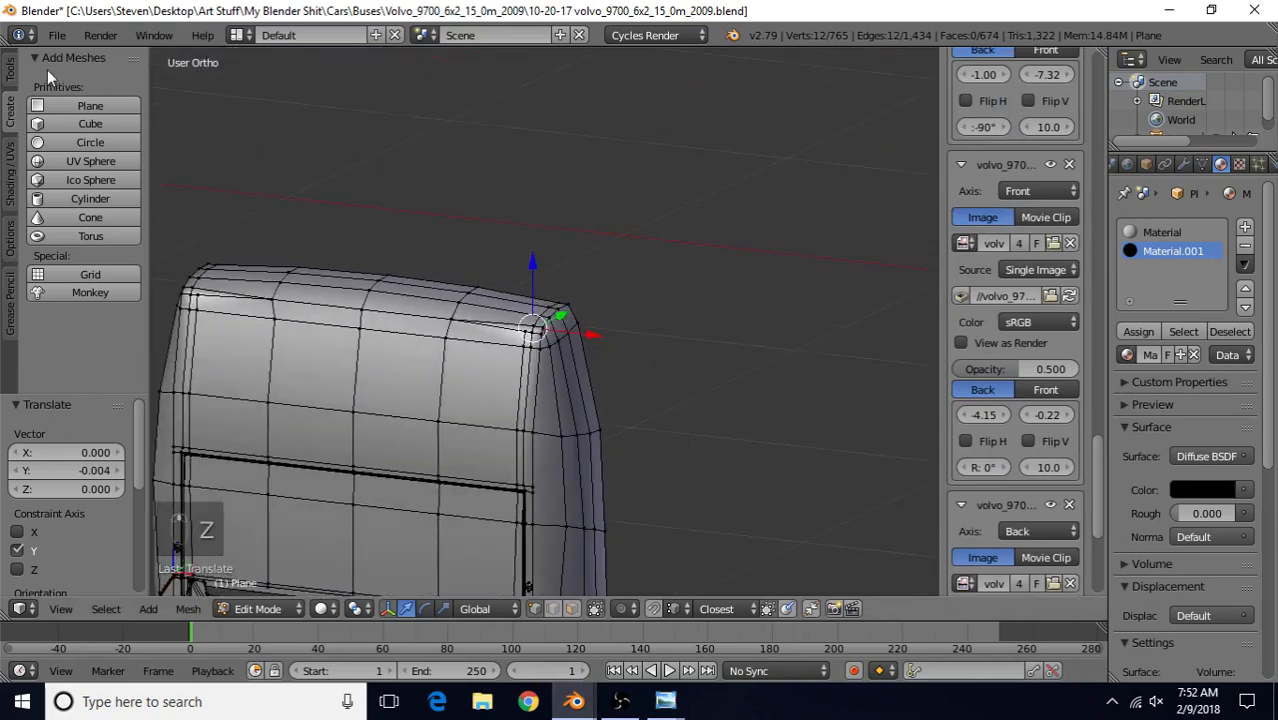
{"action": "left_click", "coordinate": [88, 161]}
{"action": "left_click", "coordinate": [75, 451]}
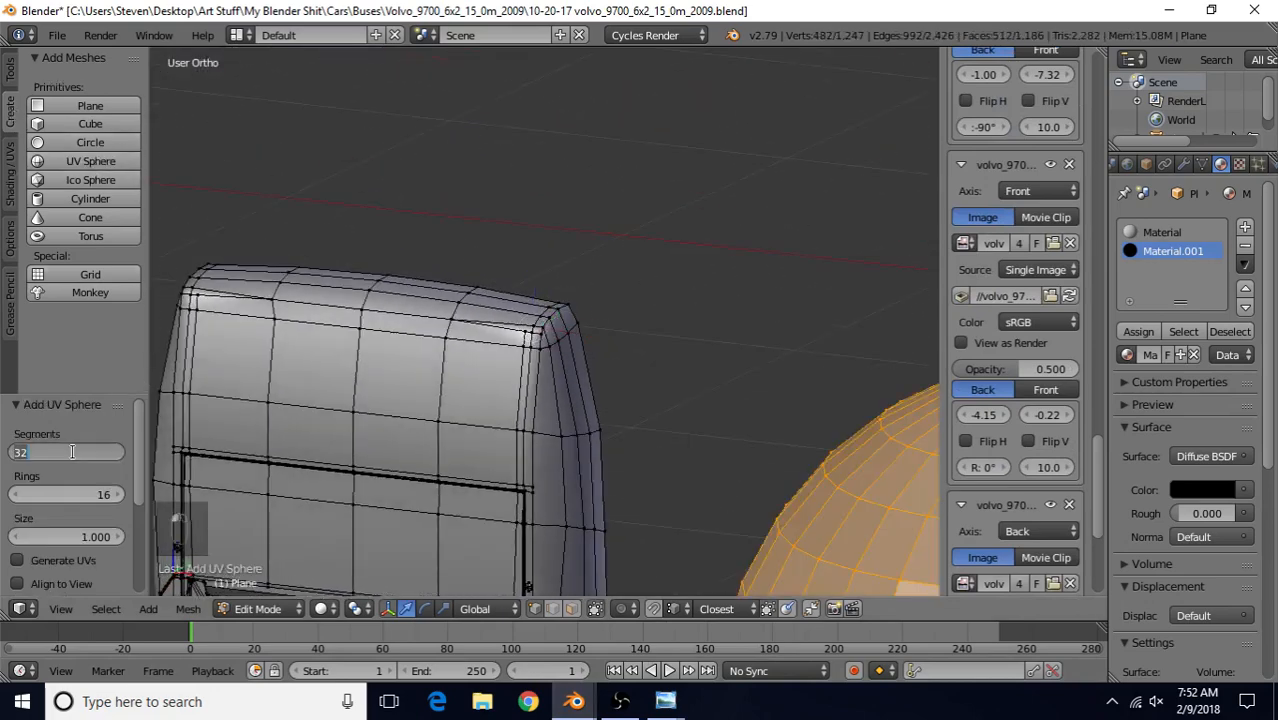
{"action": "type", "text": "12"}
{"action": "key", "text": "Return"}
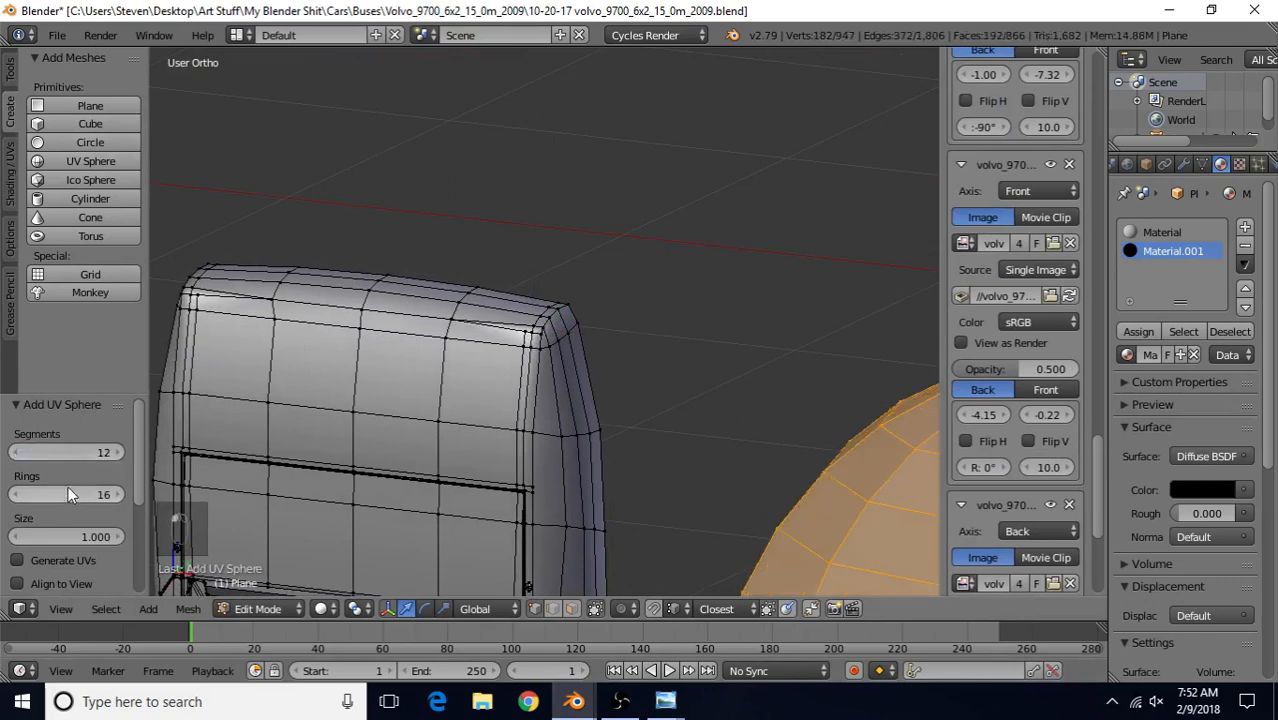
{"action": "left_click", "coordinate": [65, 485]}
{"action": "type", "text": "12"}
{"action": "key", "text": "Return"}
Rotate the new sphere 90° about the X axis
{"action": "scroll", "coordinate": [472, 405], "scroll_direction": "down", "scroll_amount": 2}
{"action": "scroll", "coordinate": [472, 405], "scroll_direction": "down", "scroll_amount": 2}
{"action": "scroll", "coordinate": [812, 415], "scroll_direction": "down", "scroll_amount": 2}
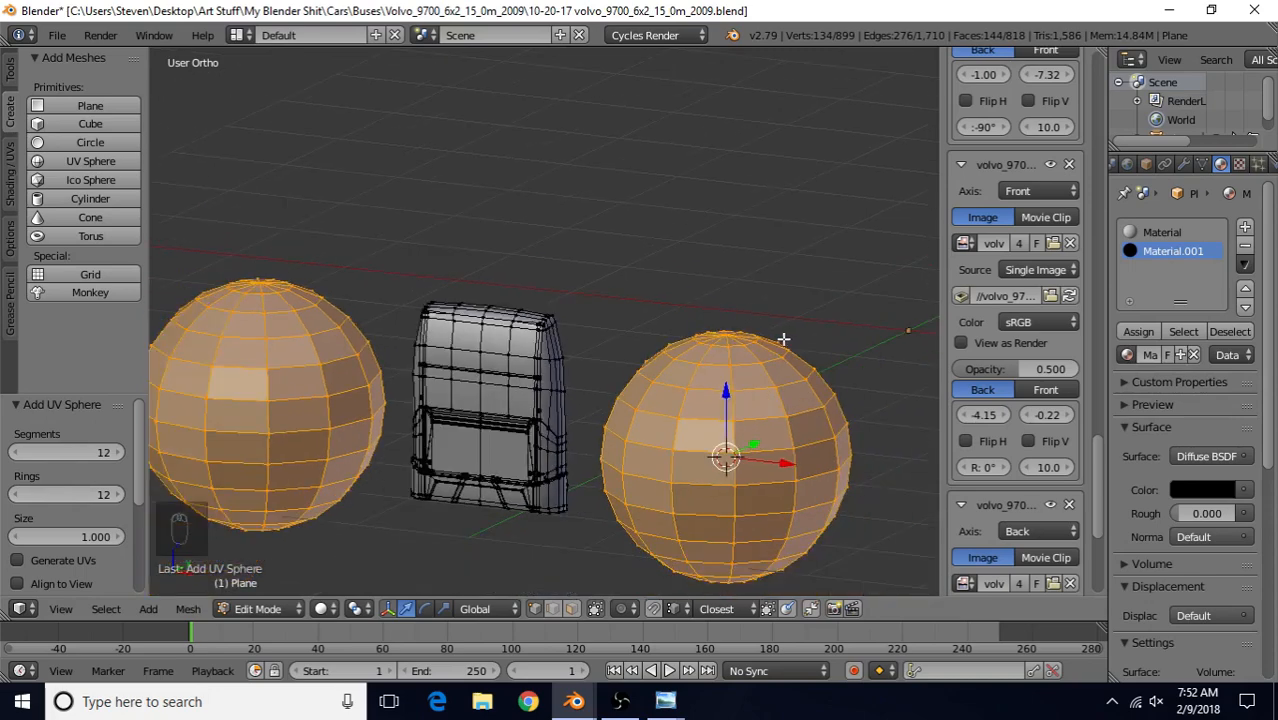
{"action": "type", "text": "rx90"}
{"action": "key", "text": "Return"}
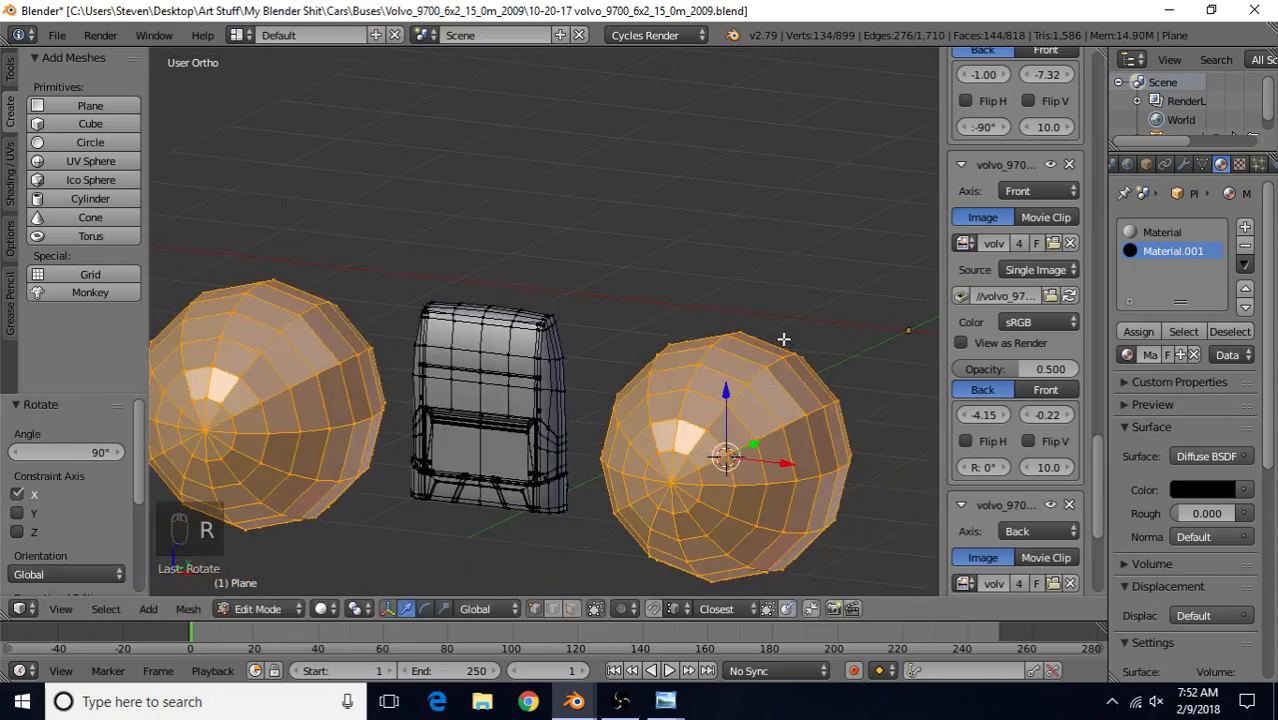
Try to isolate a shallow cap of the sphere by deleting one vertex loop and the linked larger remainder
{"action": "scroll", "coordinate": [750, 376], "scroll_direction": "up", "scroll_amount": 4}
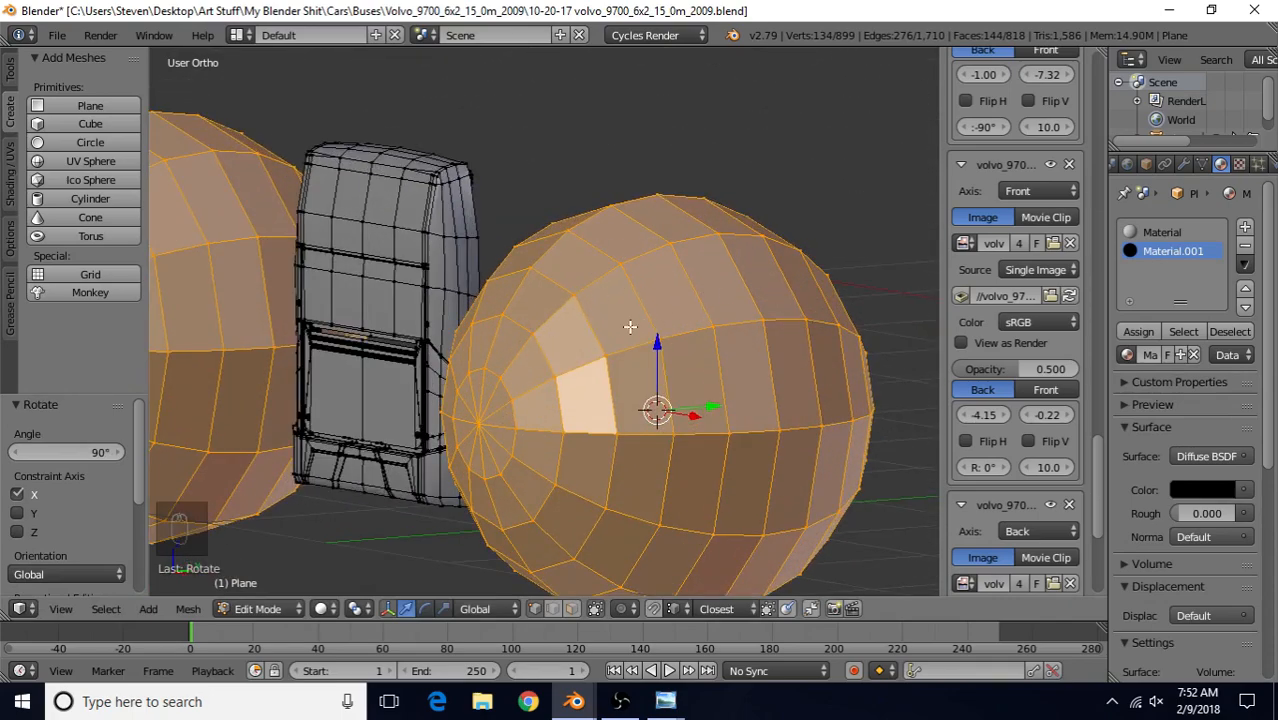
{"action": "right_click", "coordinate": [591, 330], "text": "alt"}
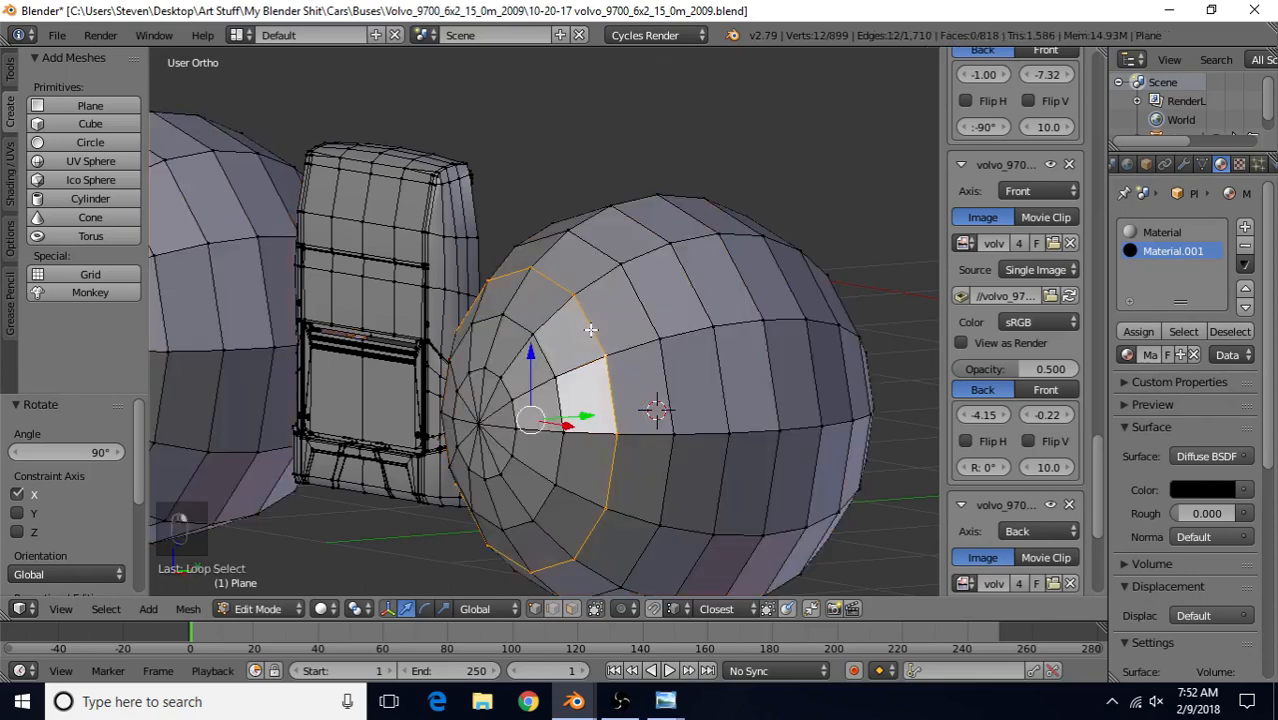
{"action": "right_click", "coordinate": [649, 308], "text": "alt"}
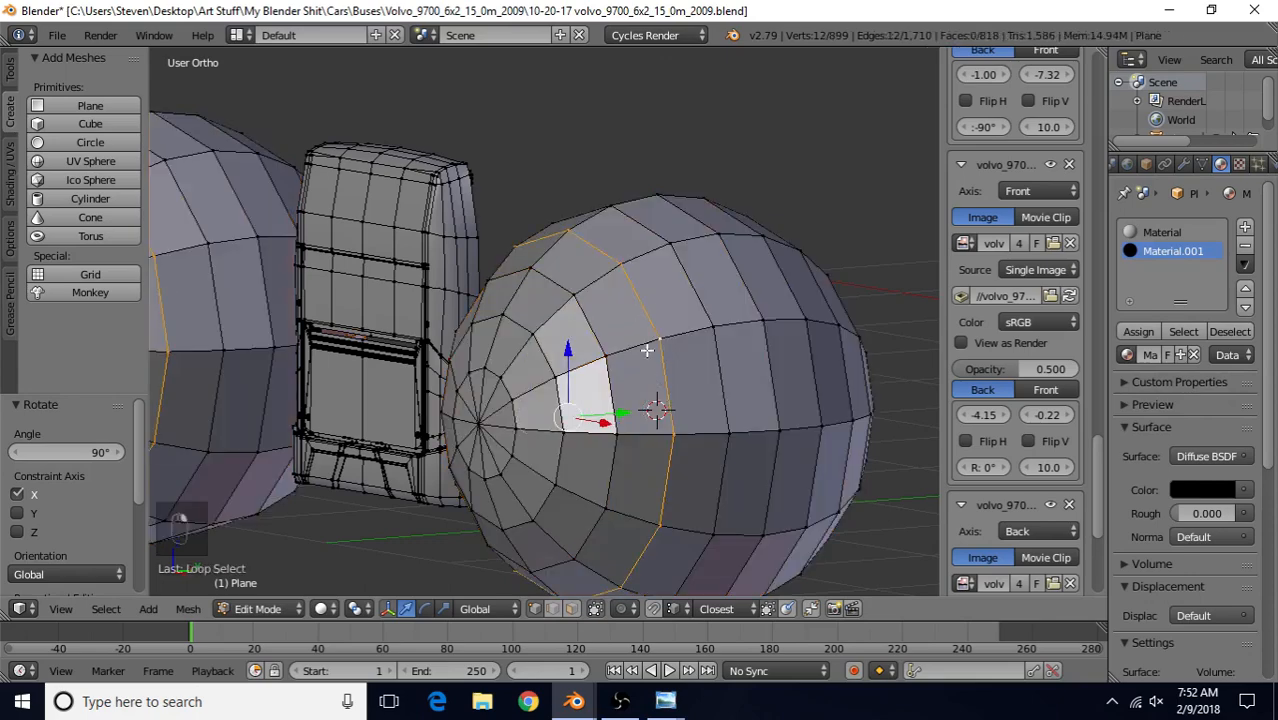
{"action": "key", "text": "Delete"}
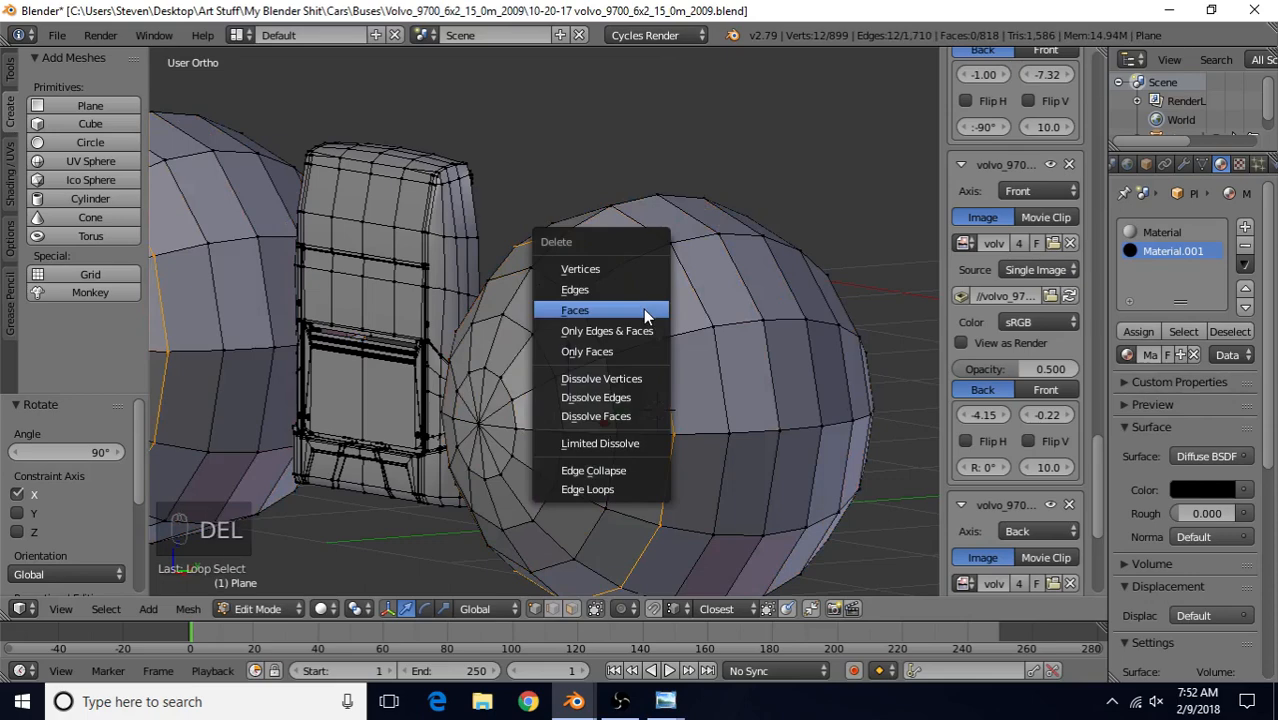
{"action": "left_click", "coordinate": [622, 268]}
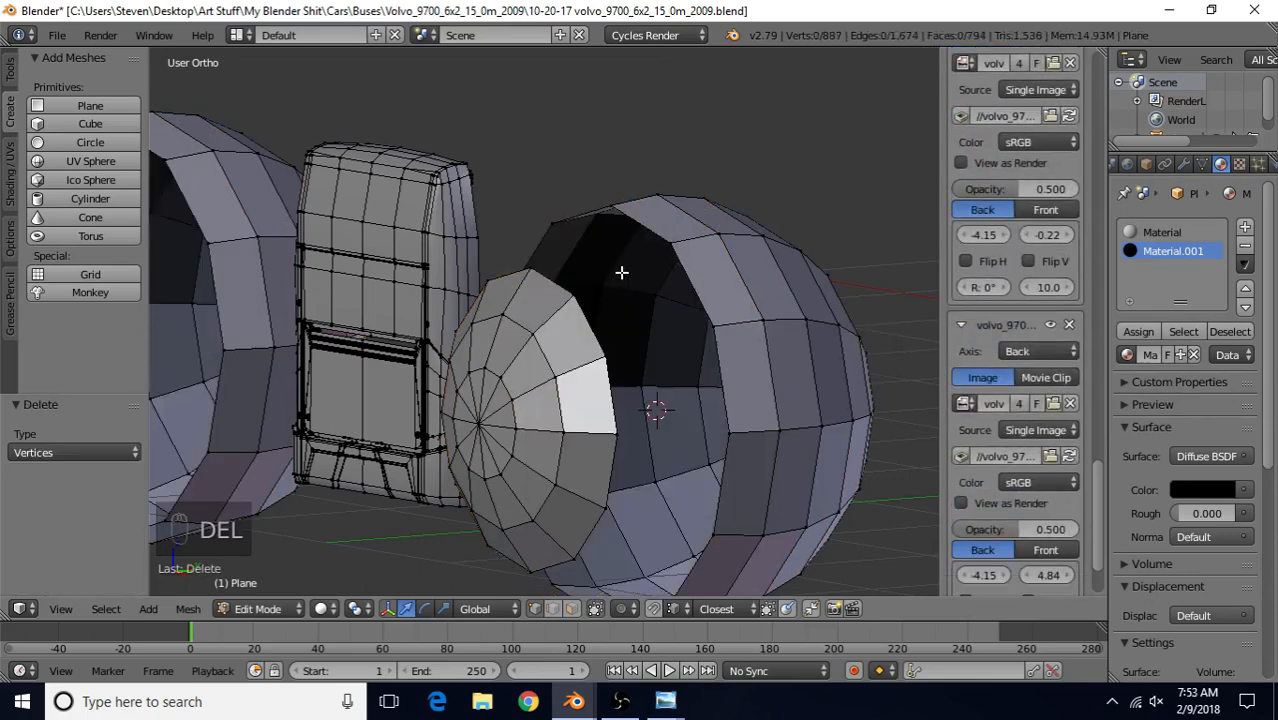
{"action": "right_click", "coordinate": [720, 321]}
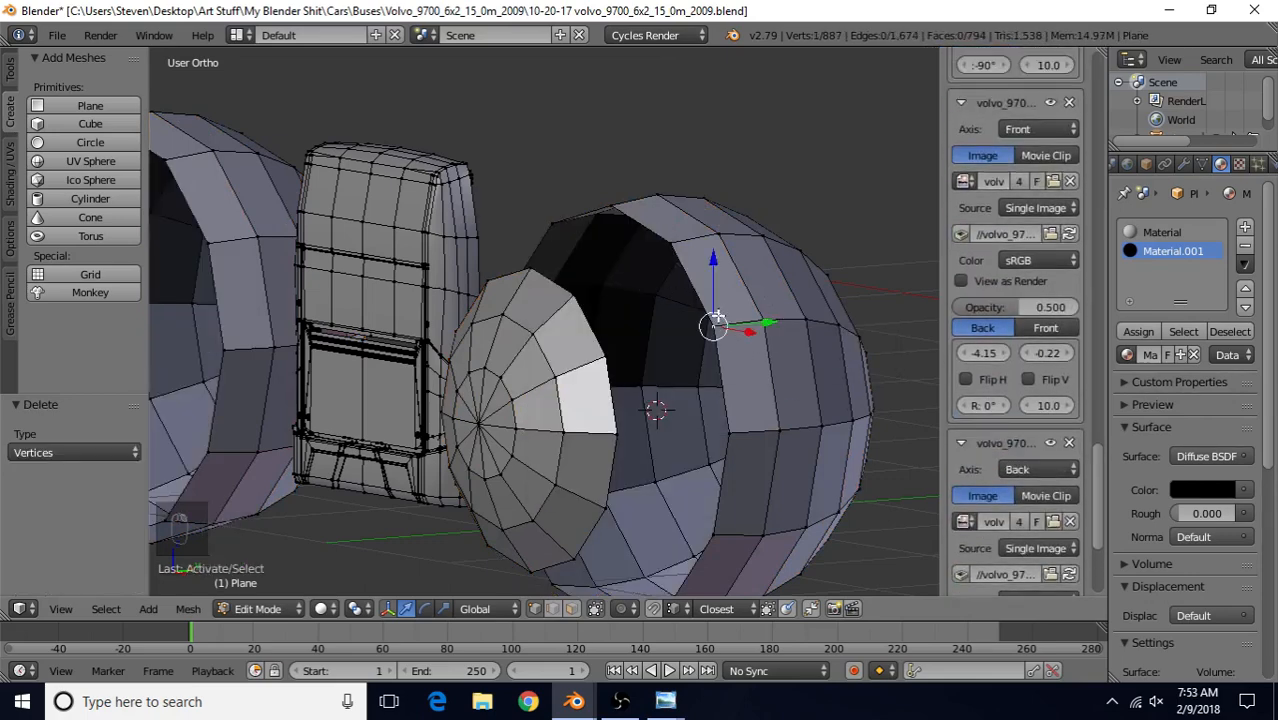
{"action": "key", "text": "ctrl+l"}
{"action": "key", "text": "Delete"}
{"action": "left_click", "coordinate": [688, 318]}
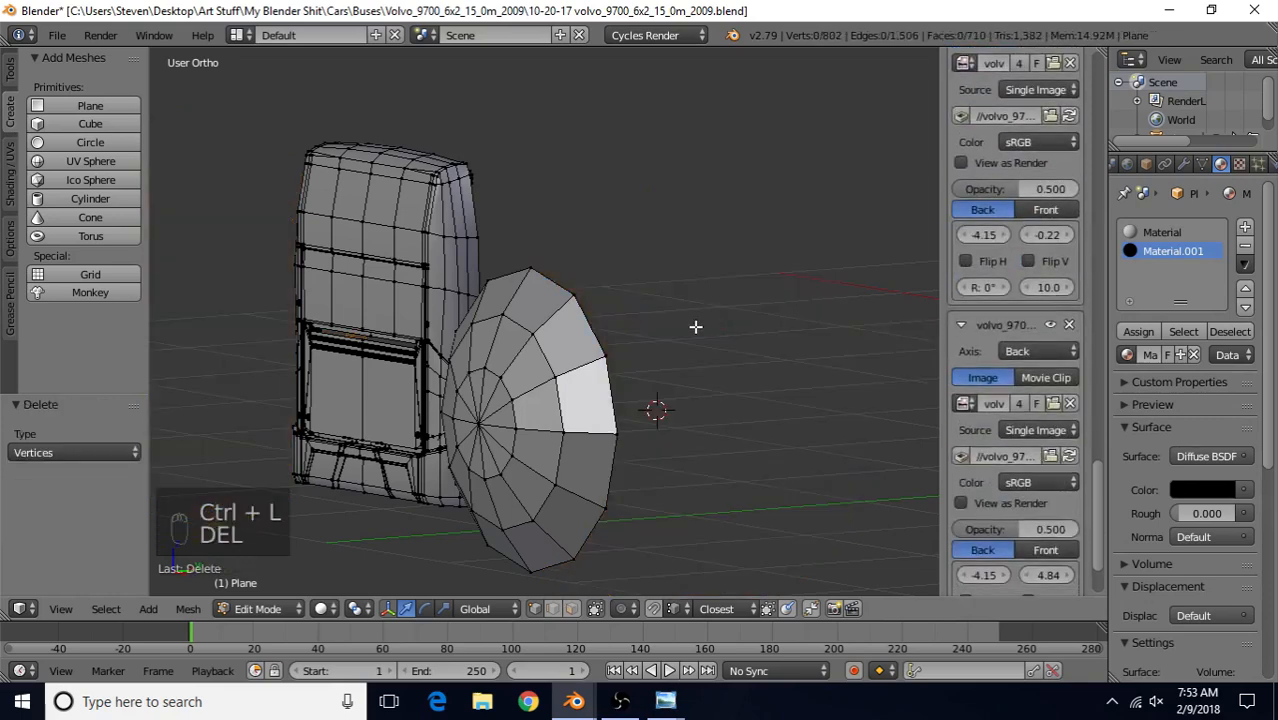
Undo the deletions on the sphere
{"action": "middle_click_drag", "start_coordinate": [696, 327], "coordinate": [438, 380]}
{"action": "key", "text": "ctrl+z"}
{"action": "key", "text": "ctrl+z"}
{"action": "key", "text": "ctrl+z"}
{"action": "key", "text": "ctrl+z"}
{"action": "key", "text": "ctrl+z"}
{"action": "key", "text": "ctrl+z"}
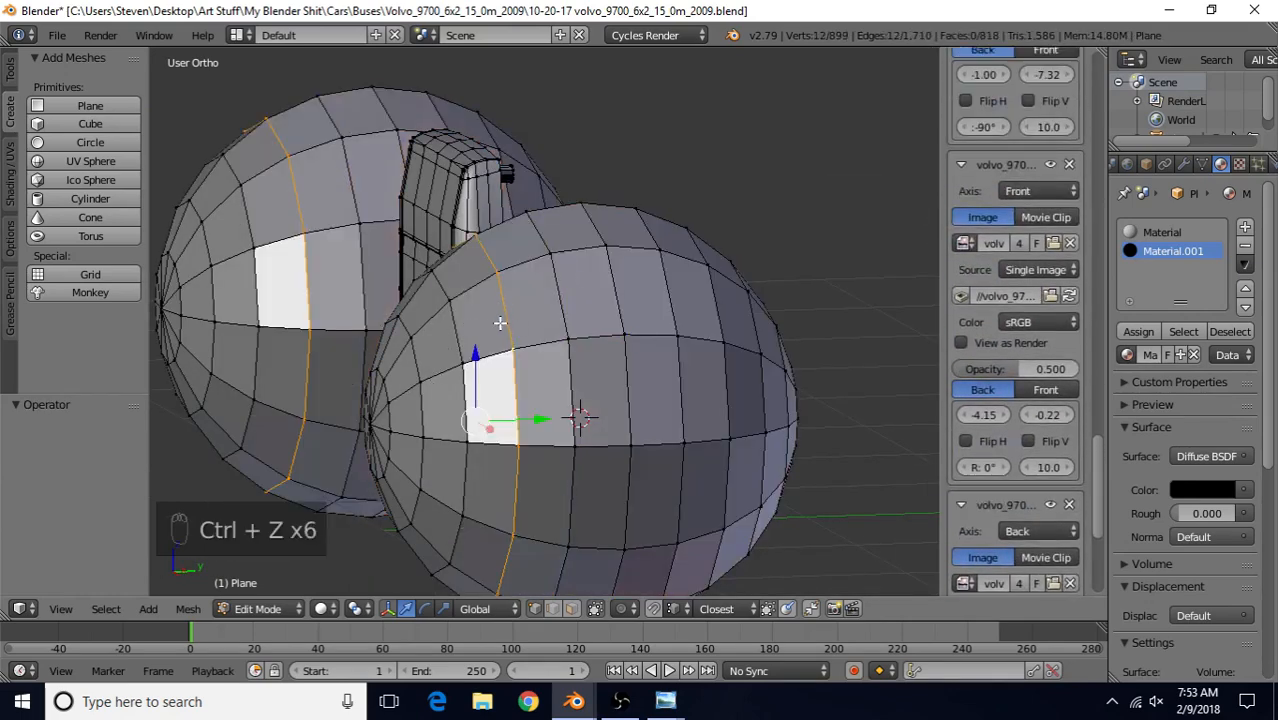
Reduce the sphere to its shallow end cap by deleting one vertex loop and the linked larger remainder
{"action": "right_click", "coordinate": [541, 301], "text": "alt"}
{"action": "key", "text": "Delete"}
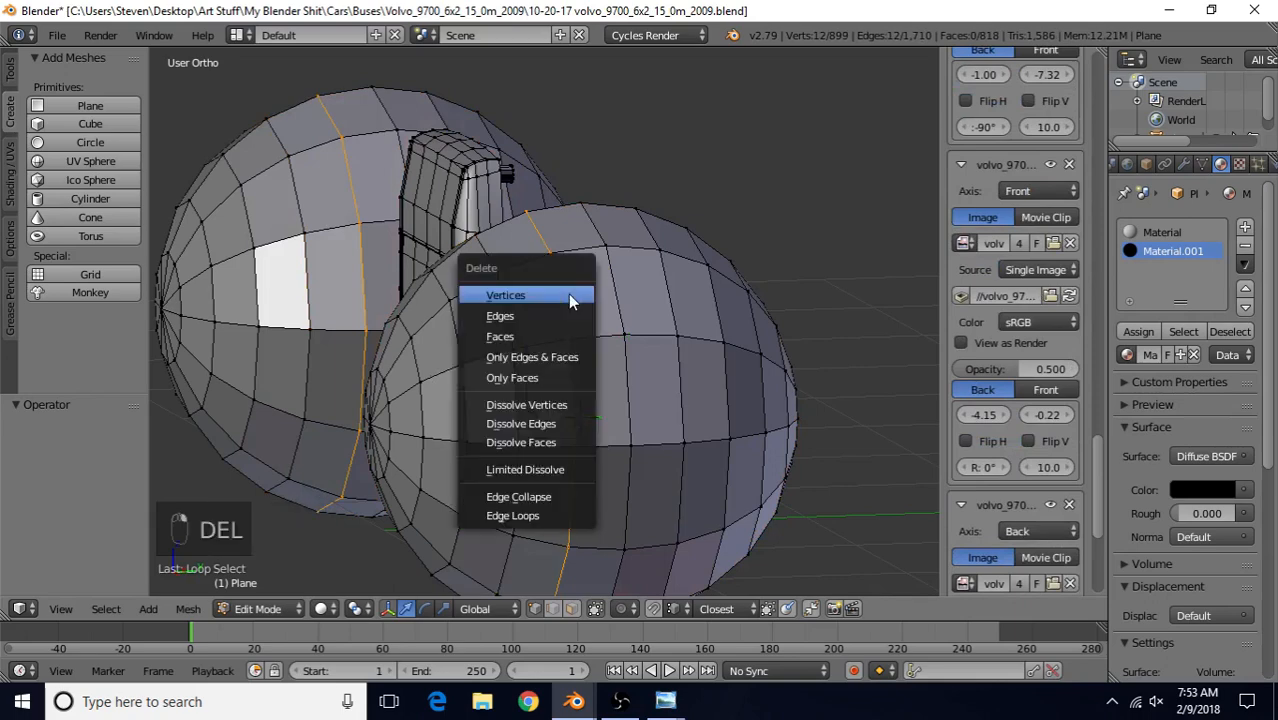
{"action": "left_click", "coordinate": [571, 296]}
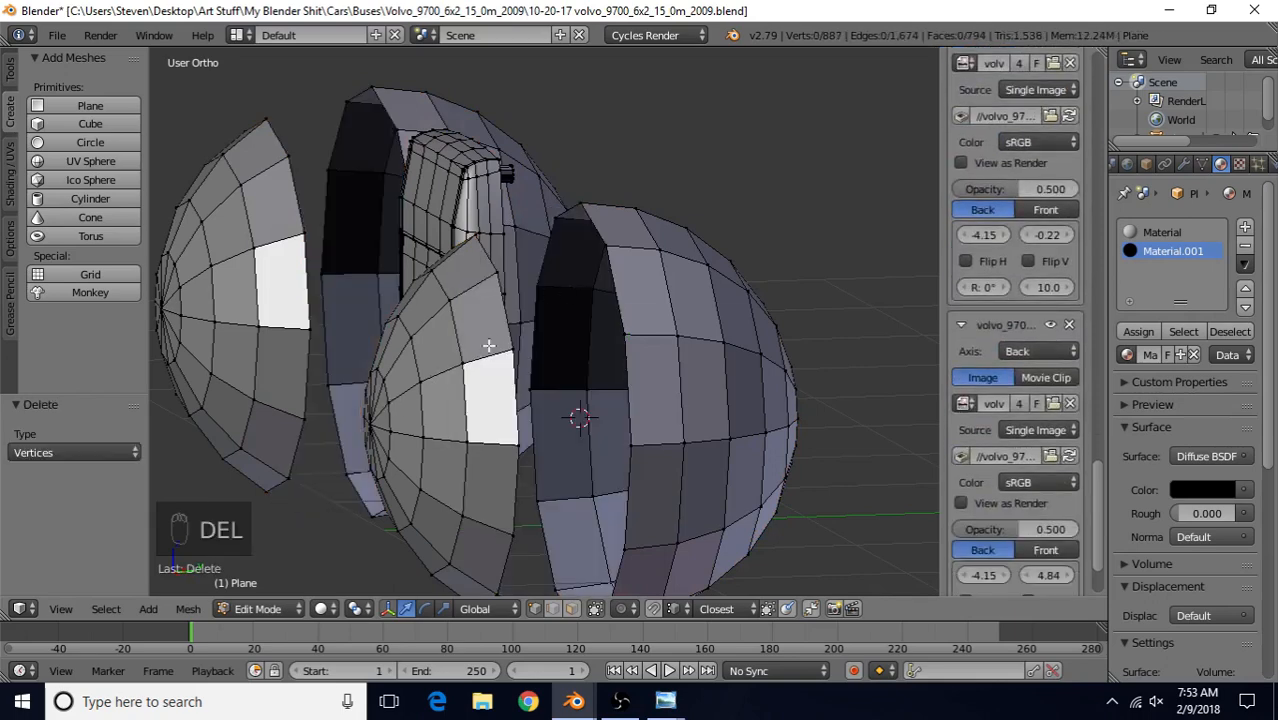
{"action": "right_click", "coordinate": [624, 332]}
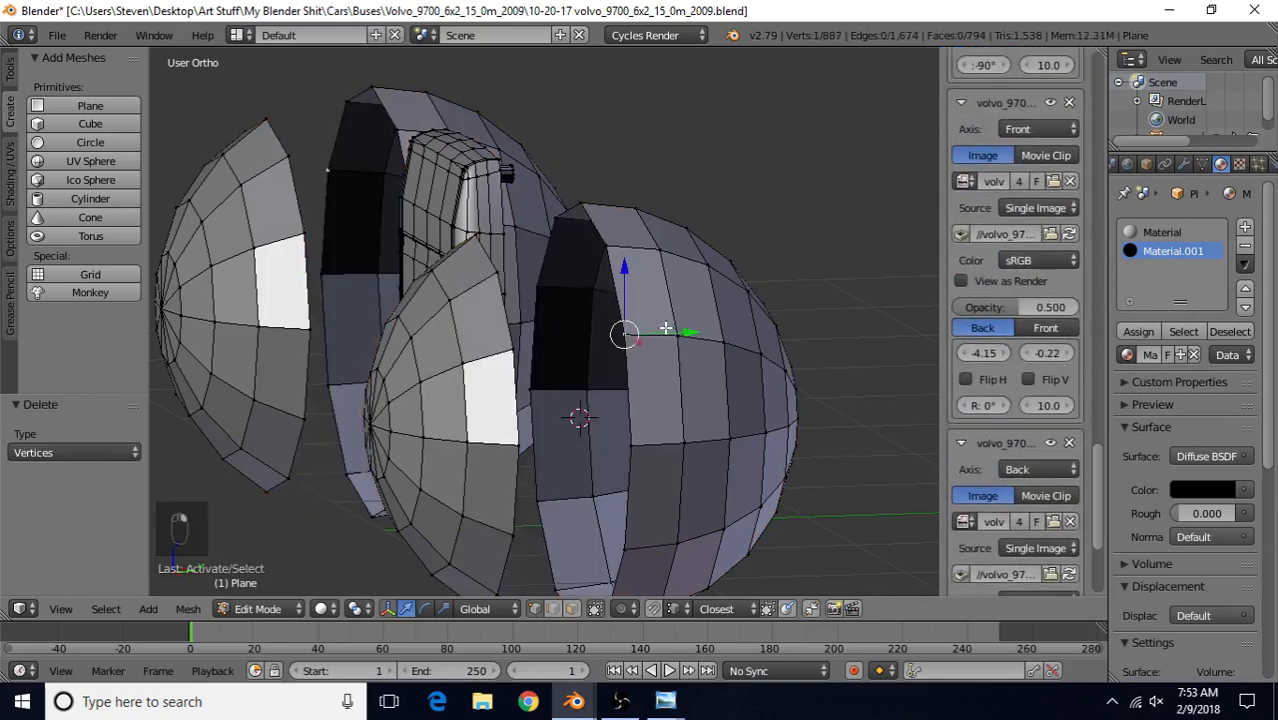
{"action": "key", "text": "ctrl+l"}
{"action": "key", "text": "Delete"}
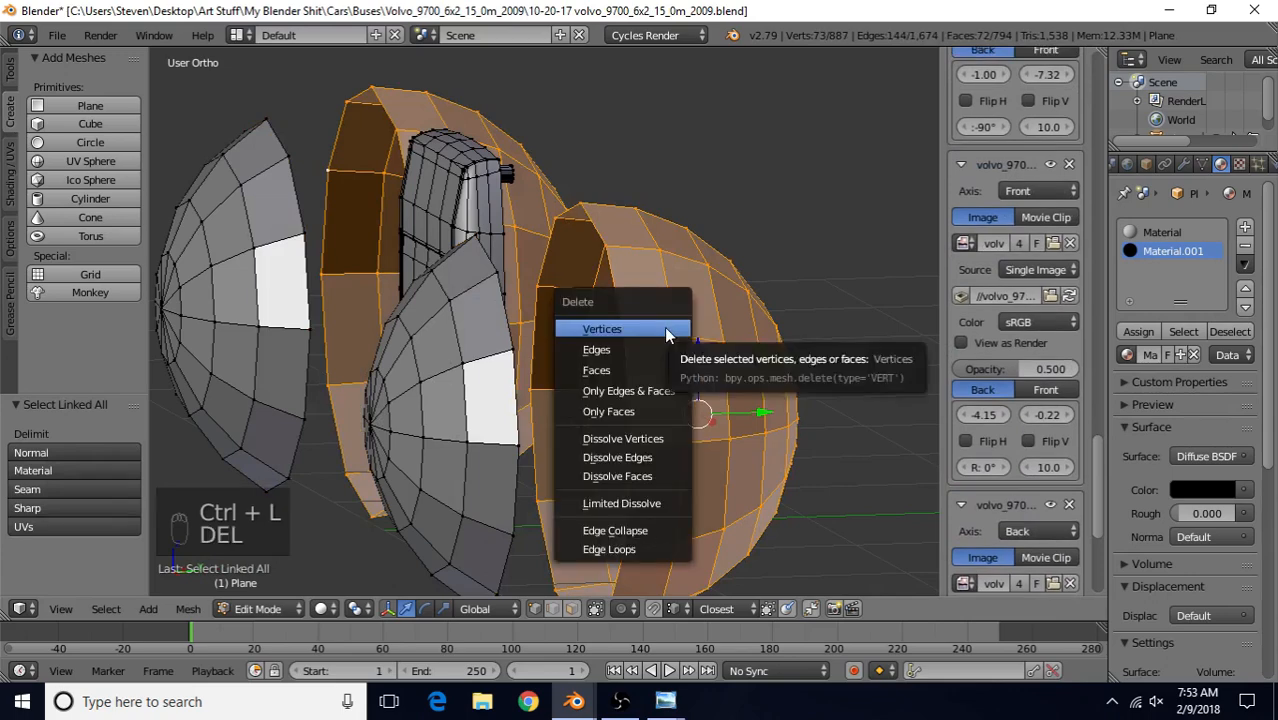
{"action": "left_click", "coordinate": [664, 326]}
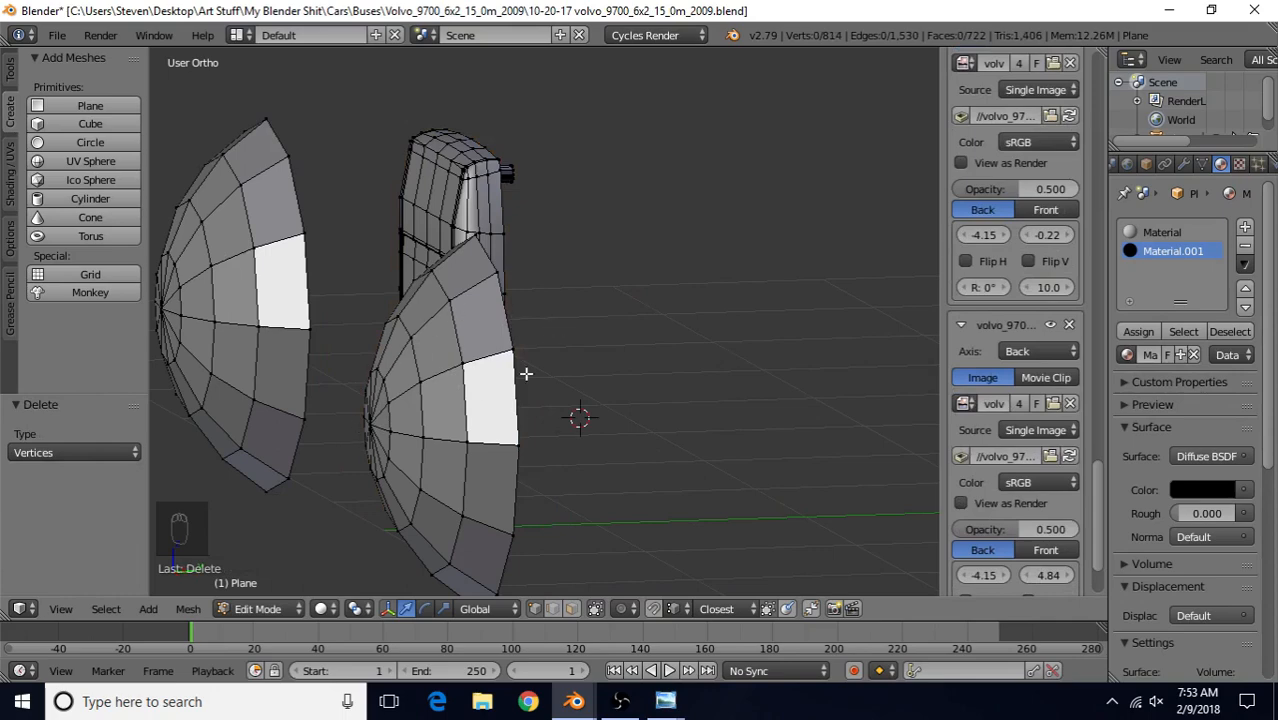
Select the entire linked sphere cap and scale it down by a factor of about 0.392
{"action": "middle_click_drag", "start_coordinate": [526, 373], "coordinate": [691, 339]}
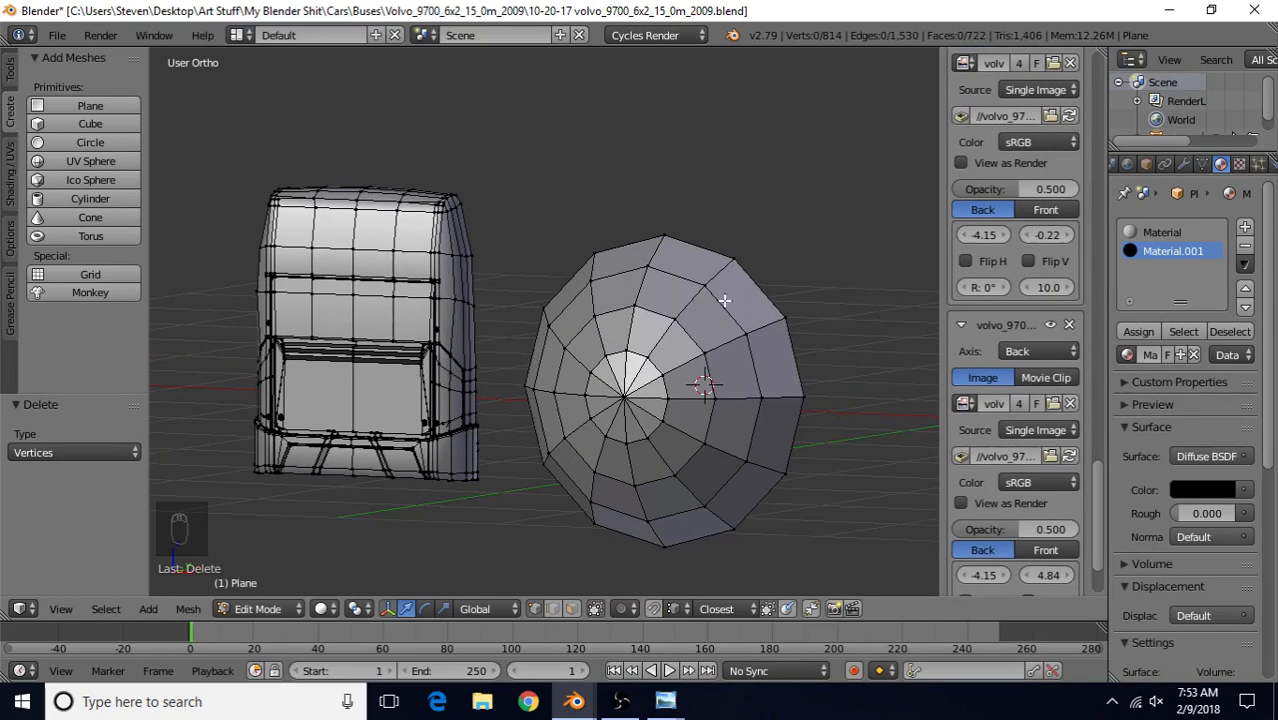
{"action": "scroll", "coordinate": [726, 320], "scroll_direction": "up", "scroll_amount": 2}
{"action": "middle_click_drag", "start_coordinate": [697, 392], "coordinate": [651, 322], "text": "shift"}
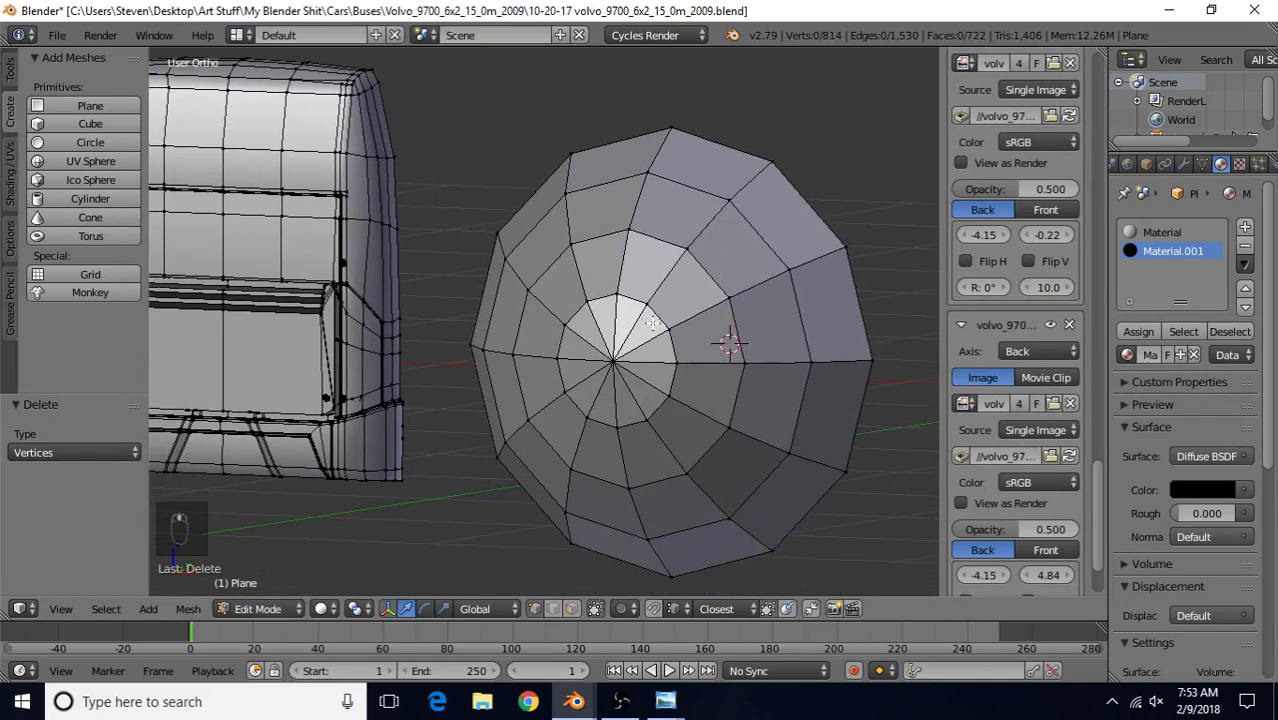
{"action": "right_click", "coordinate": [612, 354]}
{"action": "scroll", "coordinate": [640, 338], "scroll_direction": "down", "scroll_amount": 3}
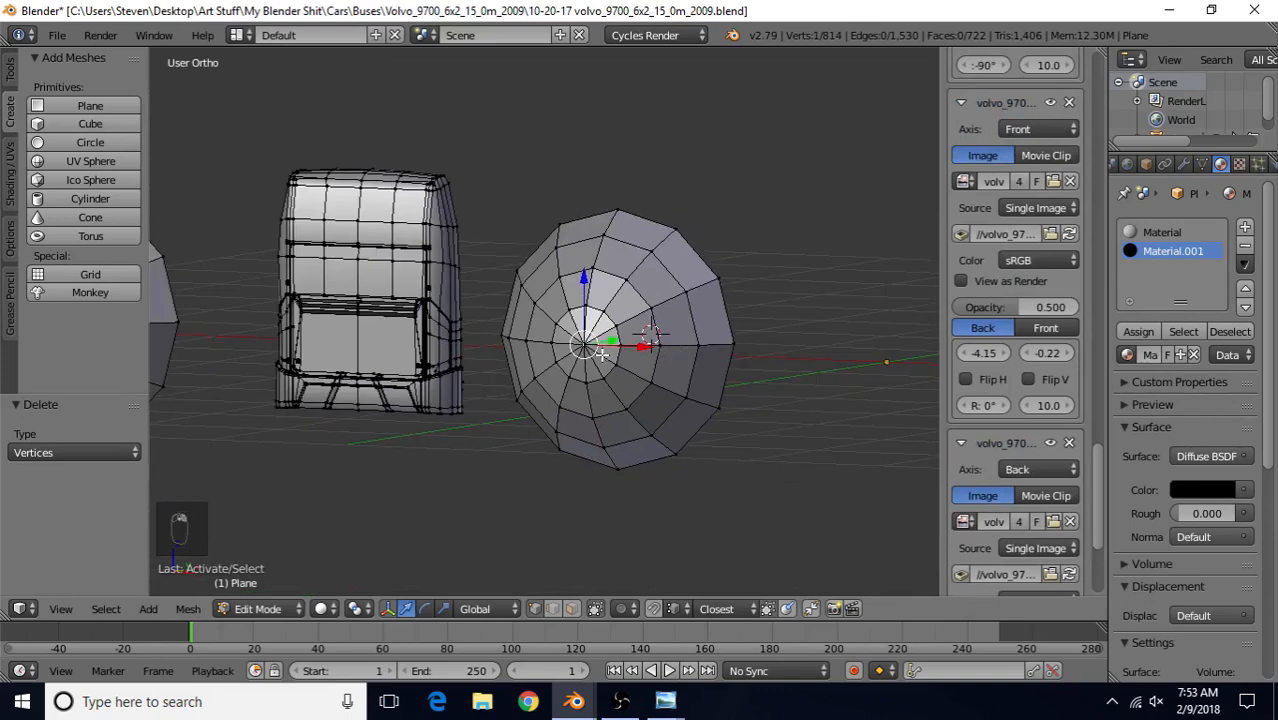
{"action": "key", "text": "ctrl+l"}
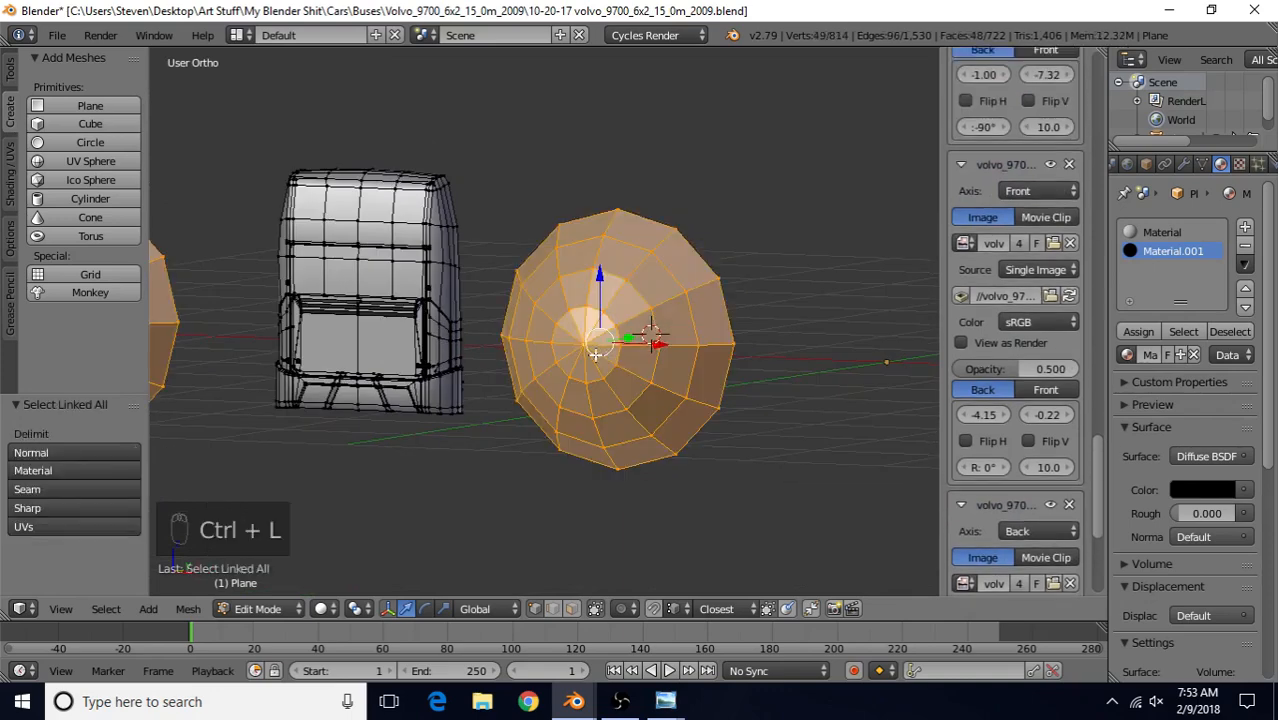
{"action": "right_click", "coordinate": [604, 314]}
{"action": "key", "text": "ctrl+l"}
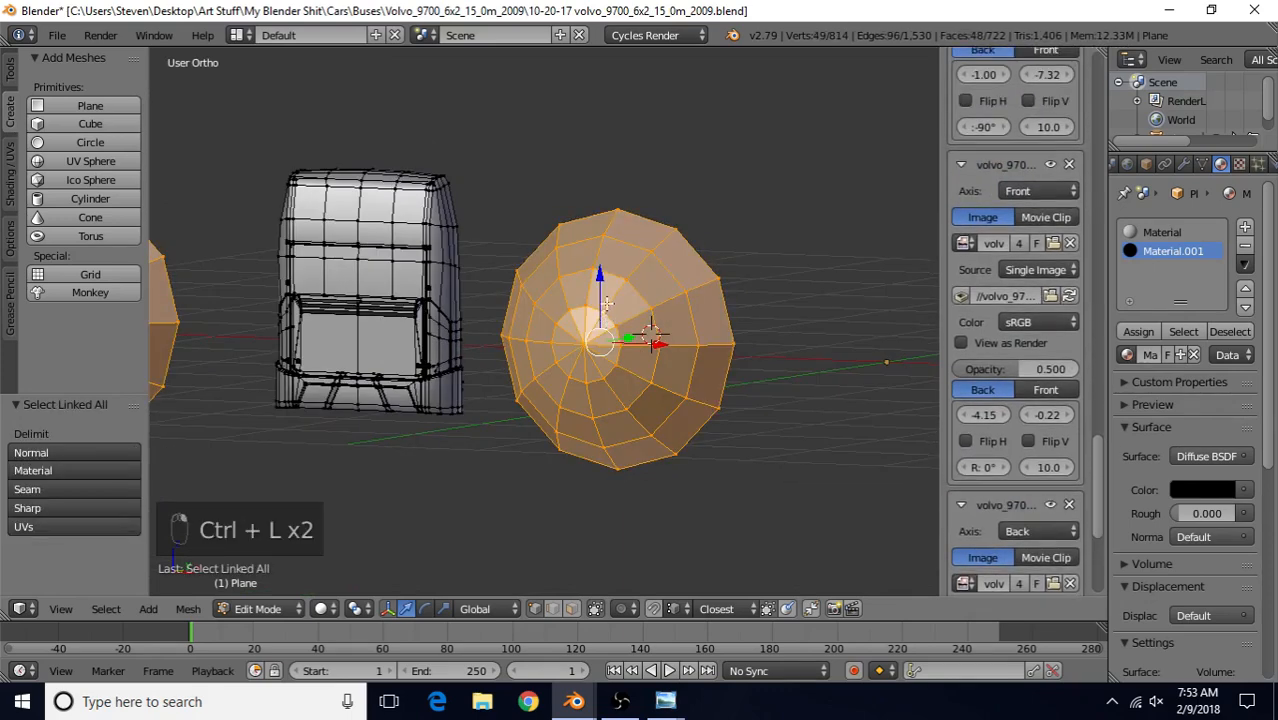
{"action": "key", "text": "s"}
{"action": "left_click", "coordinate": [609, 263]}
{"action": "scroll", "coordinate": [576, 286], "scroll_direction": "down", "scroll_amount": 2}
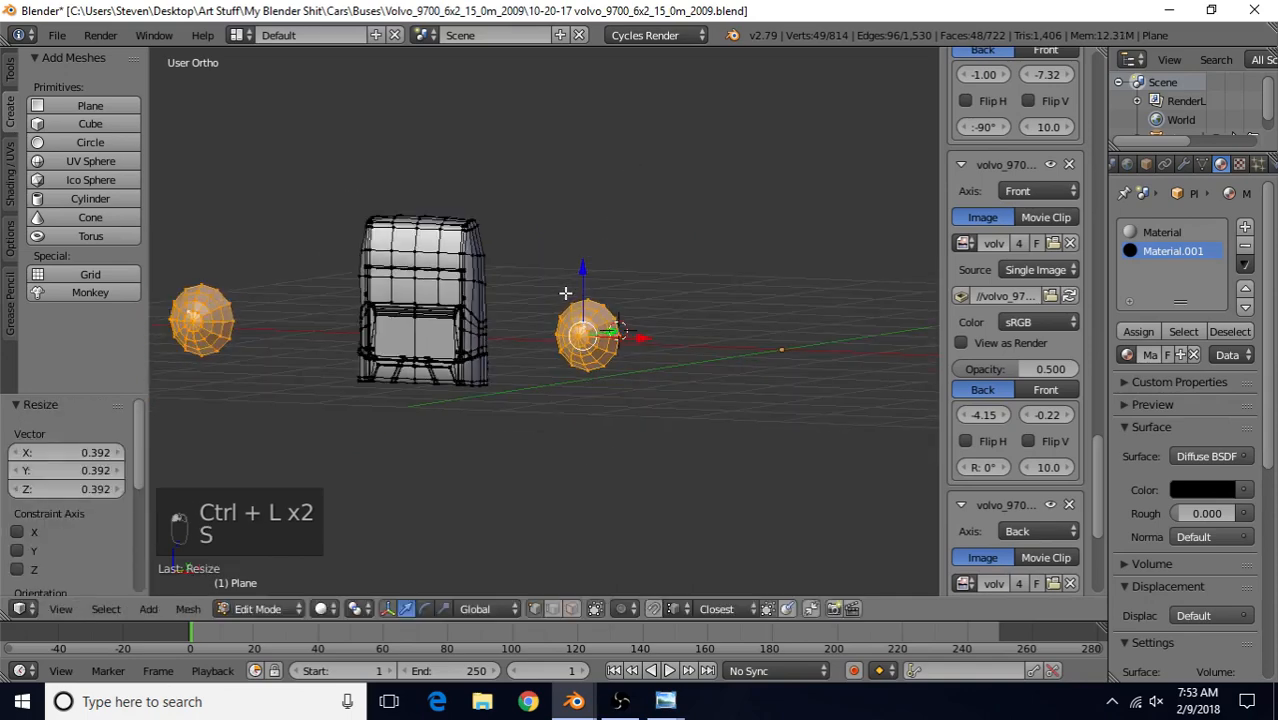
In the back view, scale the cap by about 0.423 and move it in wireframe to the coach's upper corner
{"action": "key", "text": "ctrl+KP_1"}
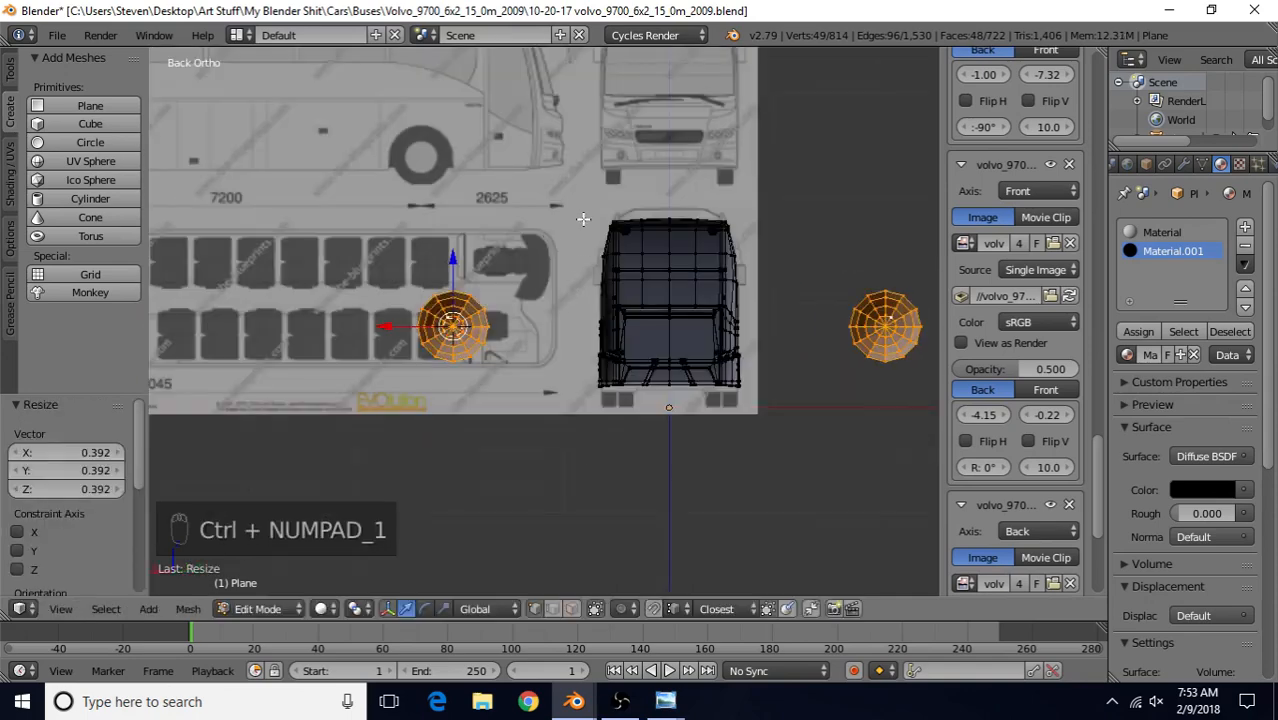
{"action": "key", "text": "s"}
{"action": "left_click", "coordinate": [494, 285]}
{"action": "scroll", "coordinate": [600, 300], "scroll_direction": "up", "scroll_amount": 4}
{"action": "key", "text": "z"}
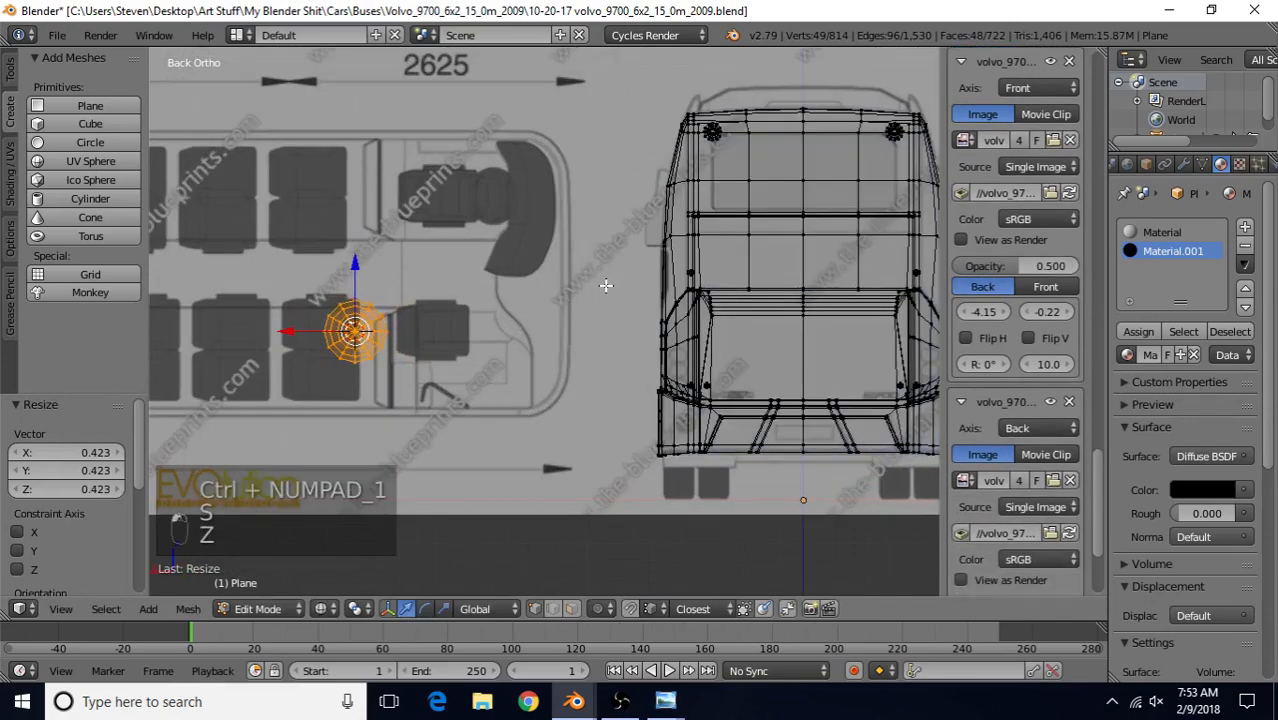
{"action": "key", "text": "g"}
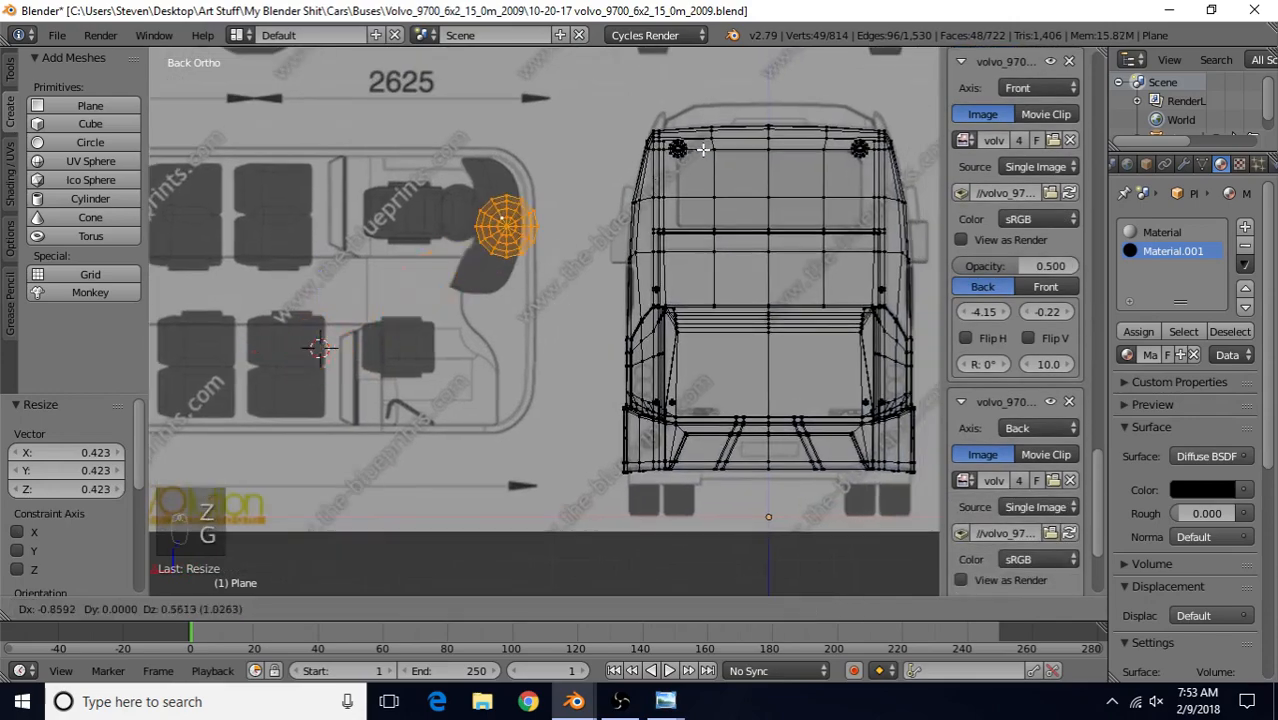
{"action": "left_click", "coordinate": [822, 101]}
{"action": "scroll", "coordinate": [633, 348], "scroll_direction": "up", "scroll_amount": 5}
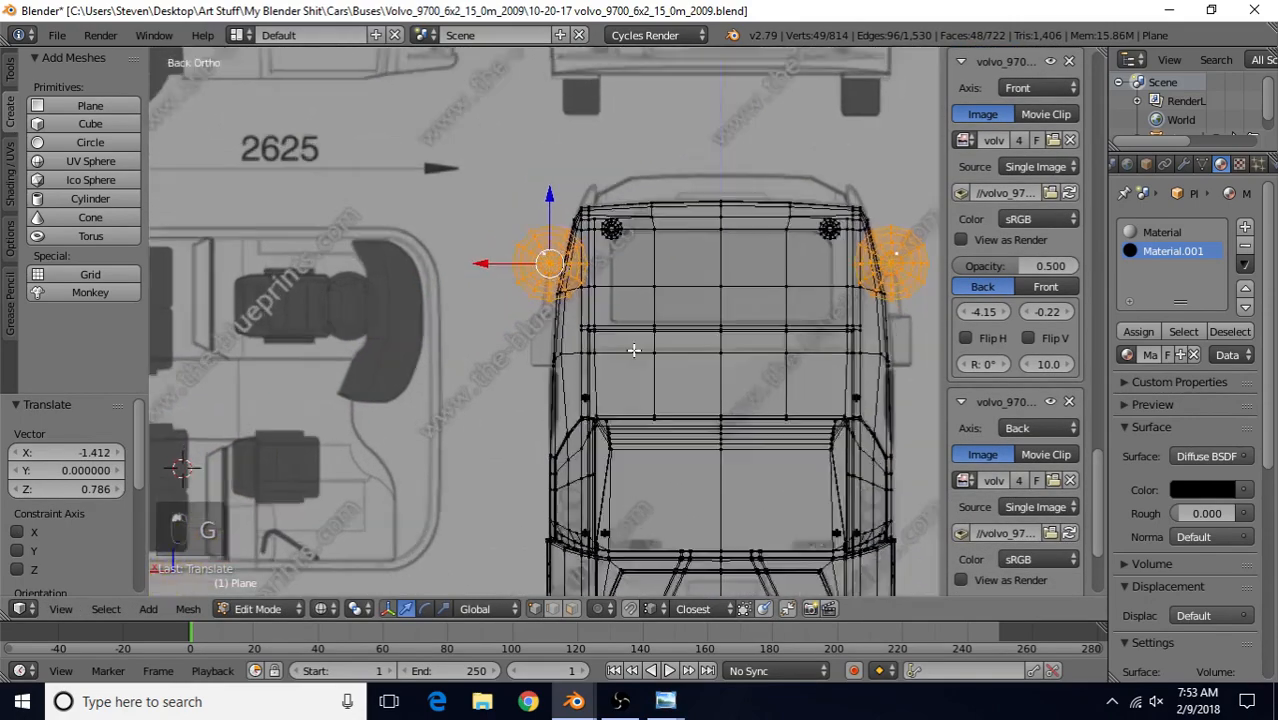
Scale the cap by about 0.283 and move it over the lamp at the rear window's upper corner
{"action": "key", "text": "s"}
{"action": "left_click", "coordinate": [610, 212]}
{"action": "key", "text": "g"}
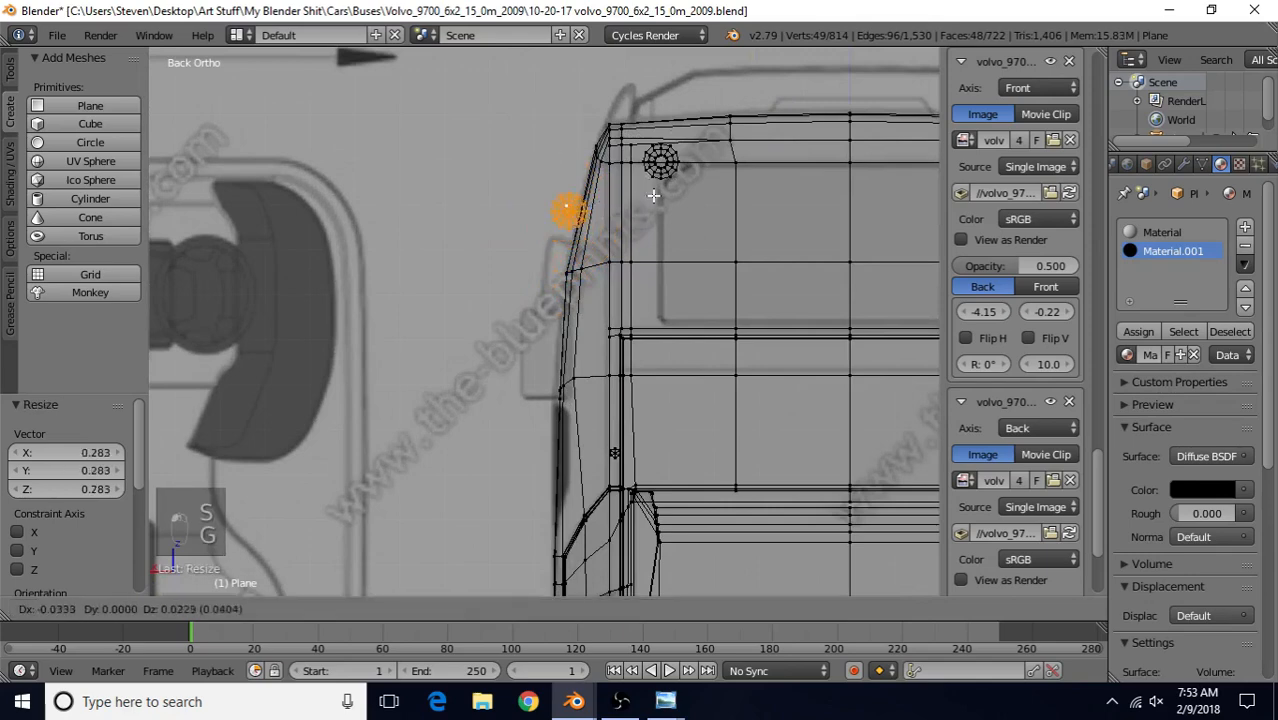
{"action": "left_click", "coordinate": [712, 157]}
{"action": "scroll", "coordinate": [675, 190], "scroll_direction": "up", "scroll_amount": 6}
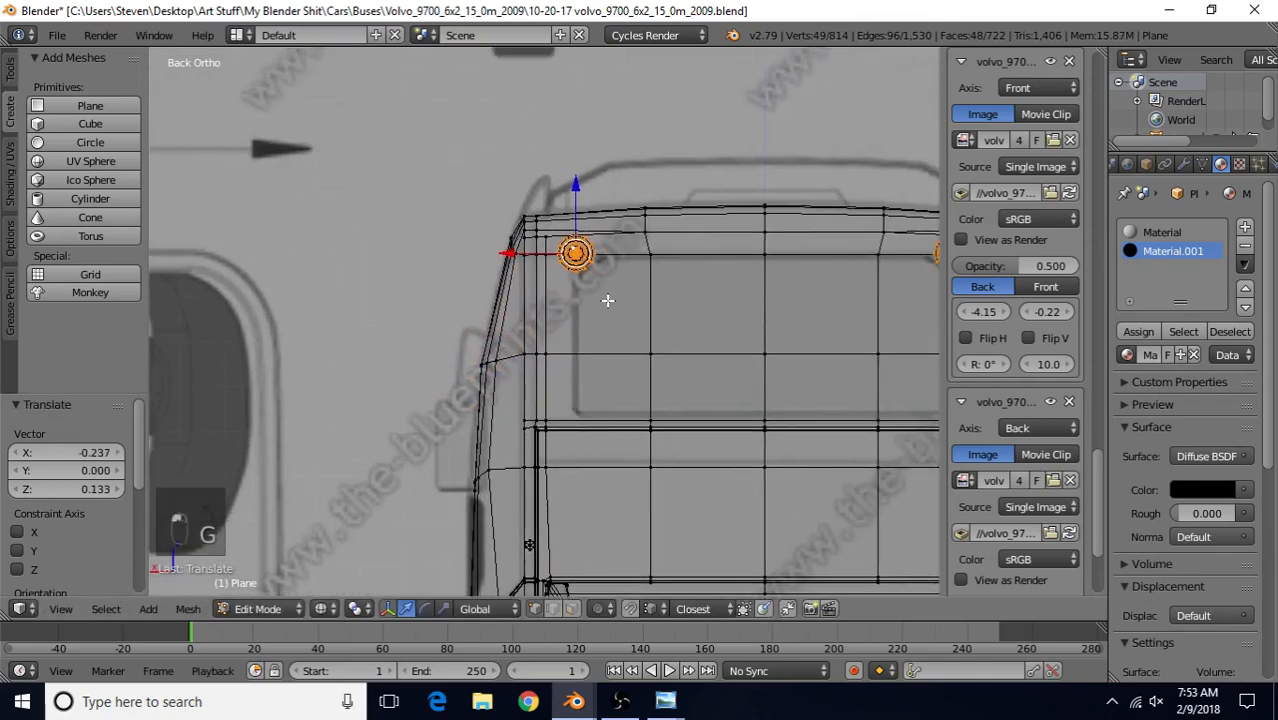
Scale the cap by about 0.320 so it fits inside the lamp's innermost ring
{"action": "middle_click_drag", "start_coordinate": [661, 261], "coordinate": [543, 515], "text": "shift"}
{"action": "scroll", "coordinate": [565, 476], "scroll_direction": "up", "scroll_amount": 6}
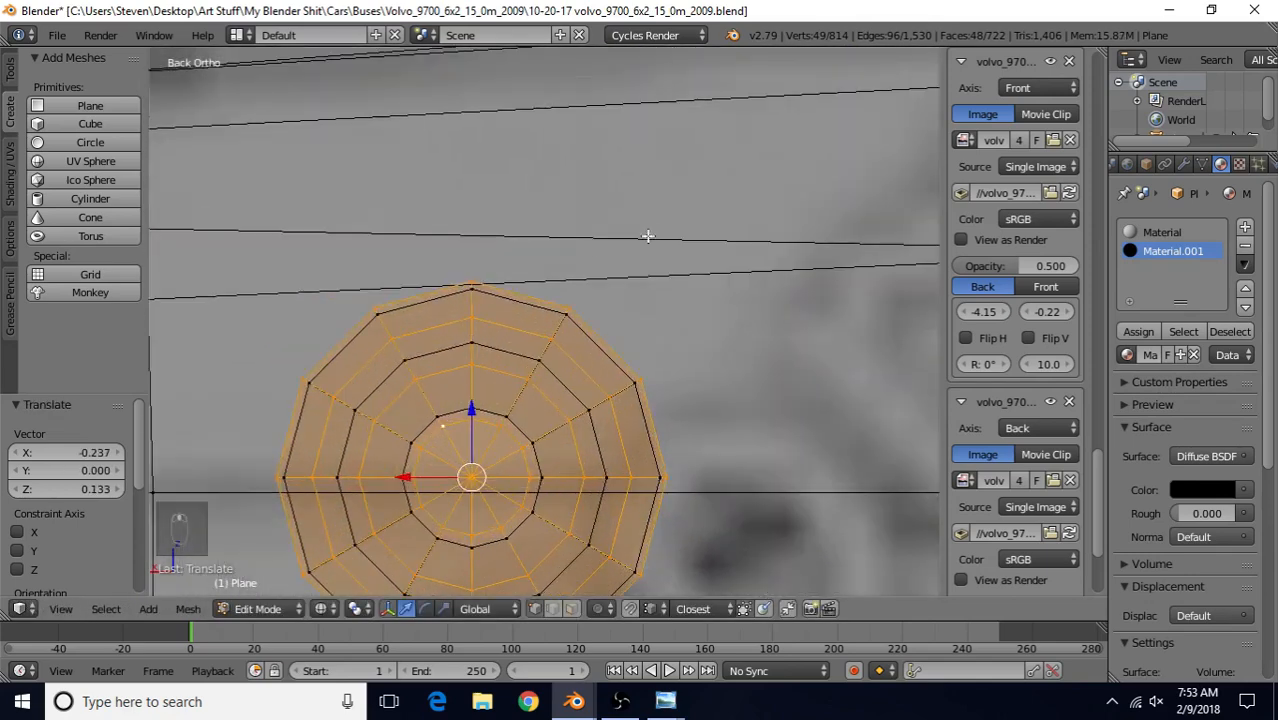
{"action": "key", "text": "s"}
{"action": "left_click", "coordinate": [542, 409]}
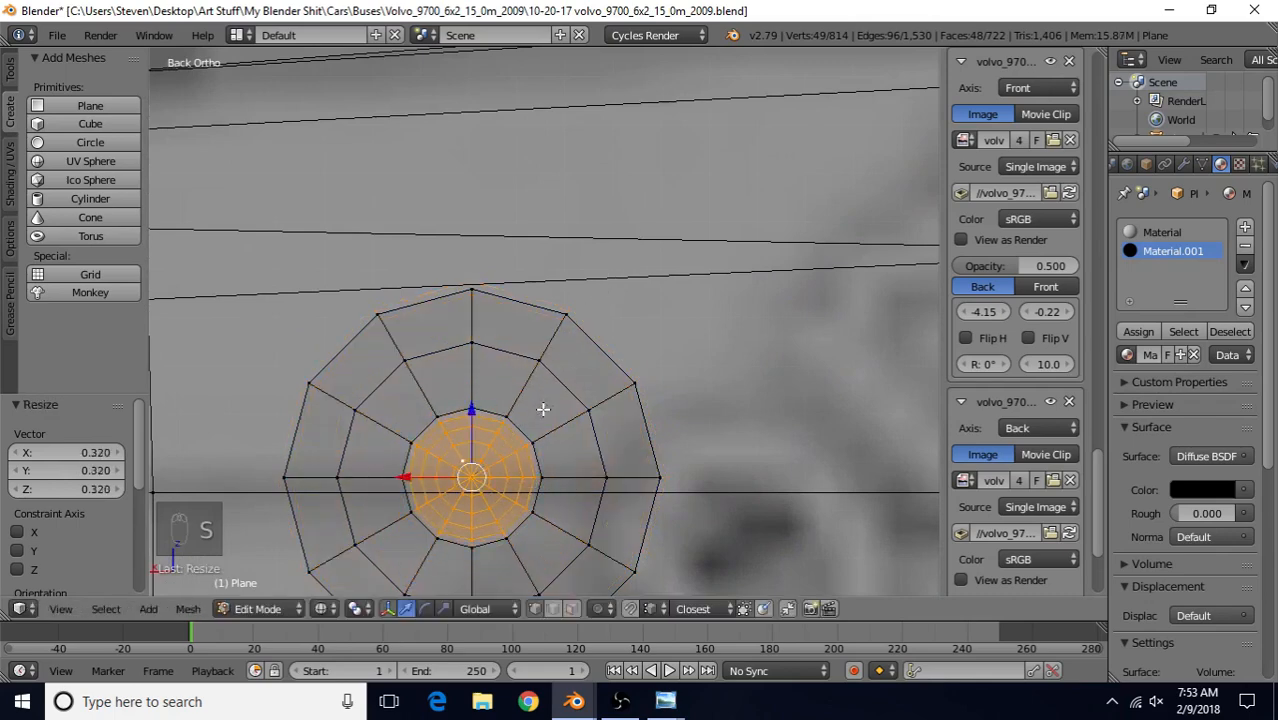
Nudge the cap about -0.00045 along the Z axis inside the lamp's innermost ring
{"action": "middle_click_drag", "start_coordinate": [560, 347], "coordinate": [627, 185], "text": "shift"}
{"action": "scroll", "coordinate": [620, 278], "scroll_direction": "up", "scroll_amount": 2}
{"action": "scroll", "coordinate": [611, 252], "scroll_direction": "up", "scroll_amount": 1}
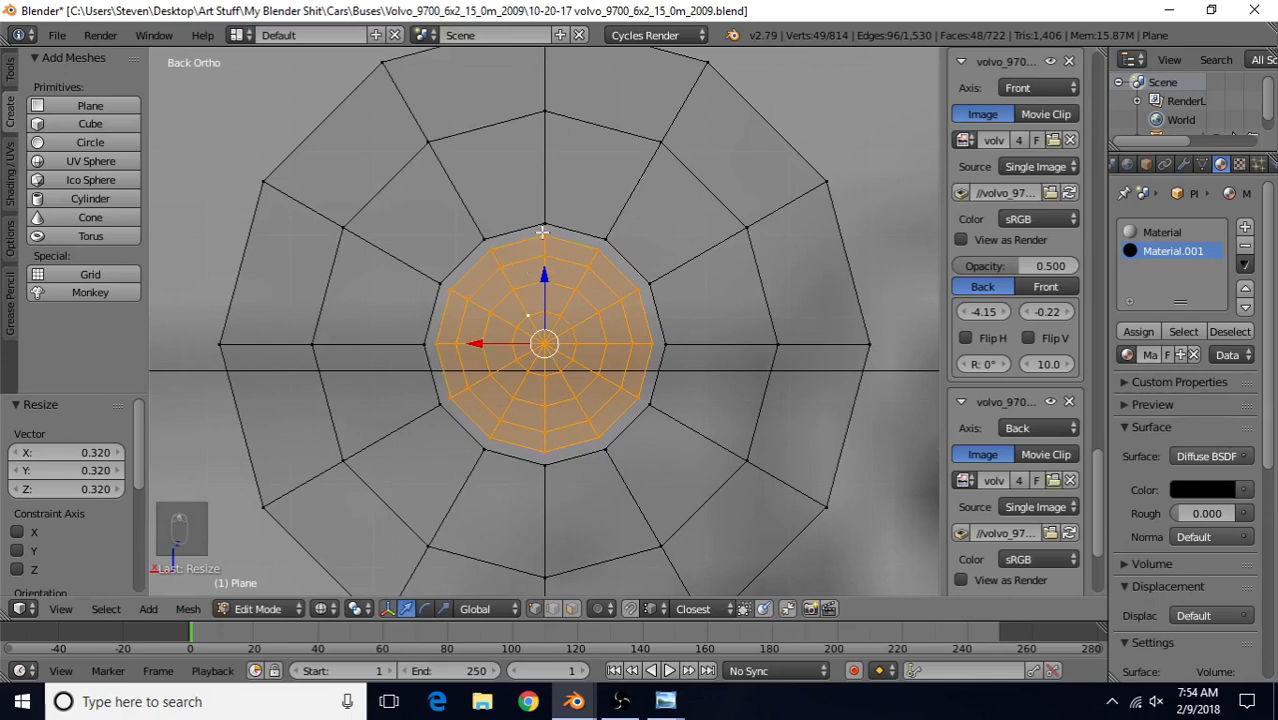
{"action": "key", "text": "g"}
{"action": "key", "text": "z"}
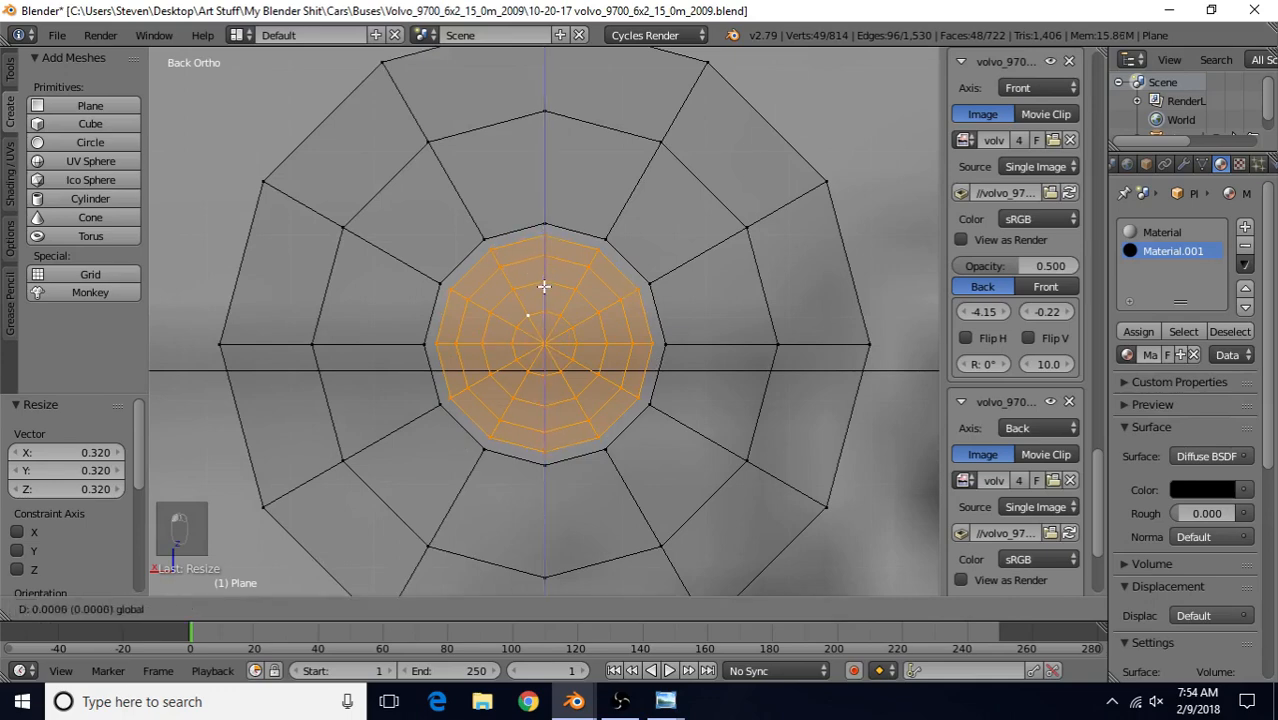
{"action": "left_click", "coordinate": [543, 290]}
Set the transform pivot point to Individual Origins
{"action": "left_click", "coordinate": [349, 609]}
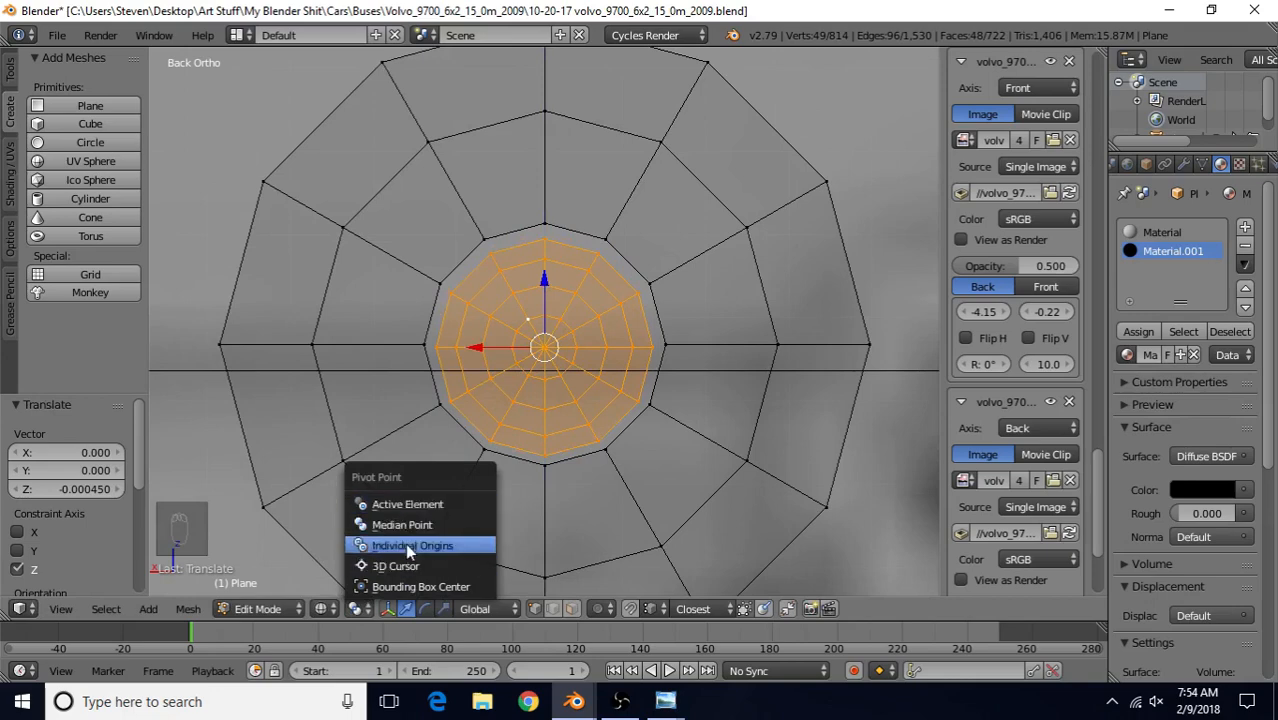
{"action": "left_click", "coordinate": [447, 549]}
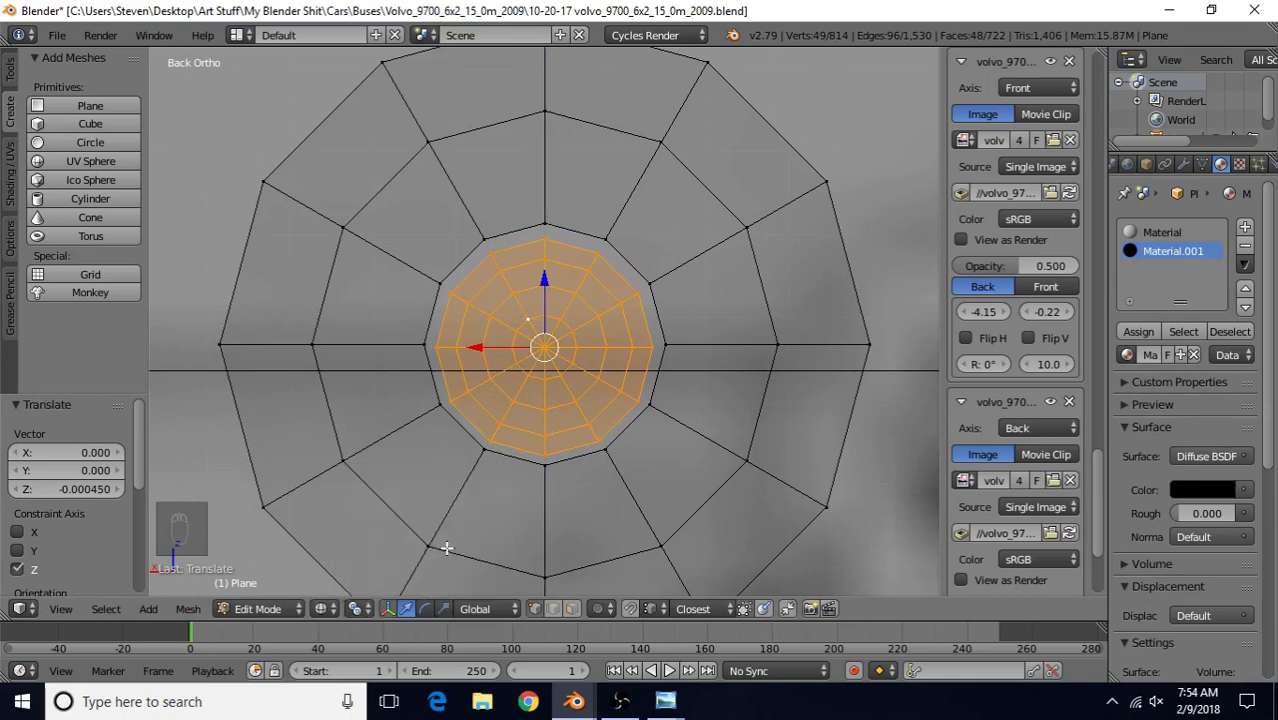
{"action": "left_click", "coordinate": [352, 609]}
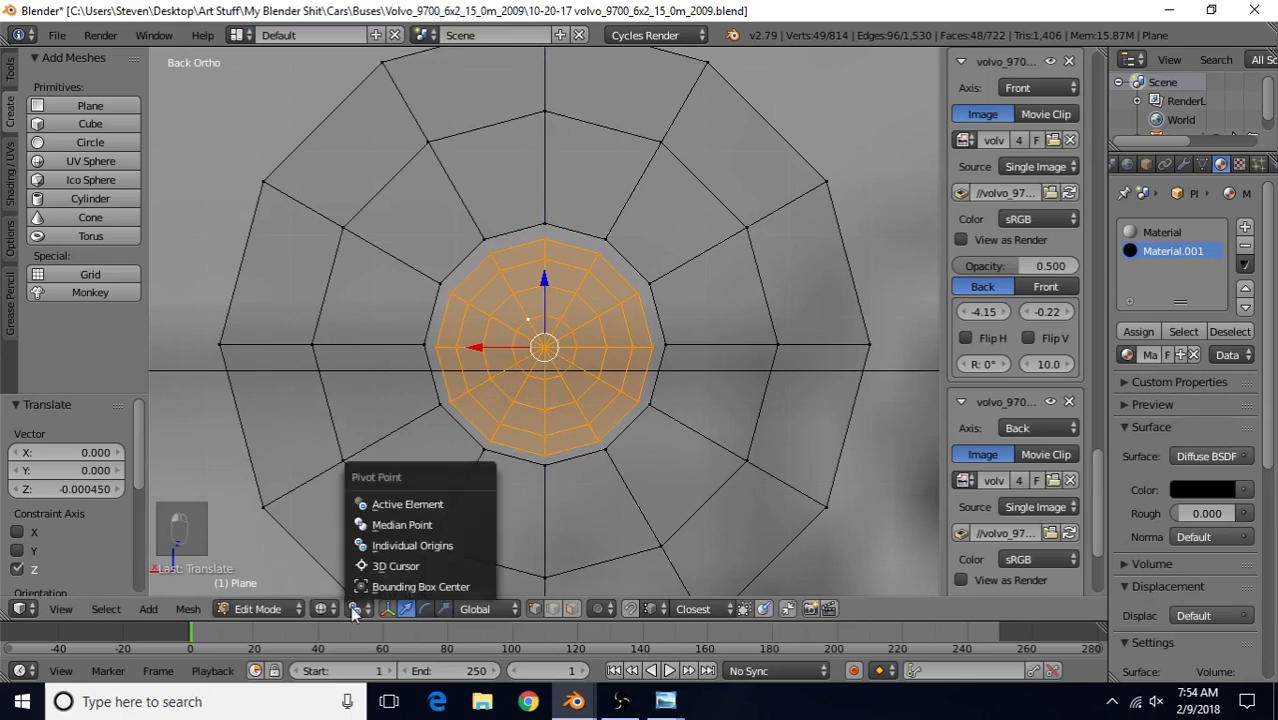
{"action": "left_click", "coordinate": [405, 543]}
Centre the cap with tiny Z and X shifts and scale it by about 1.099 to match the lamp's innermost ring
{"action": "left_click_drag", "start_coordinate": [546, 275], "coordinate": [673, 341]}
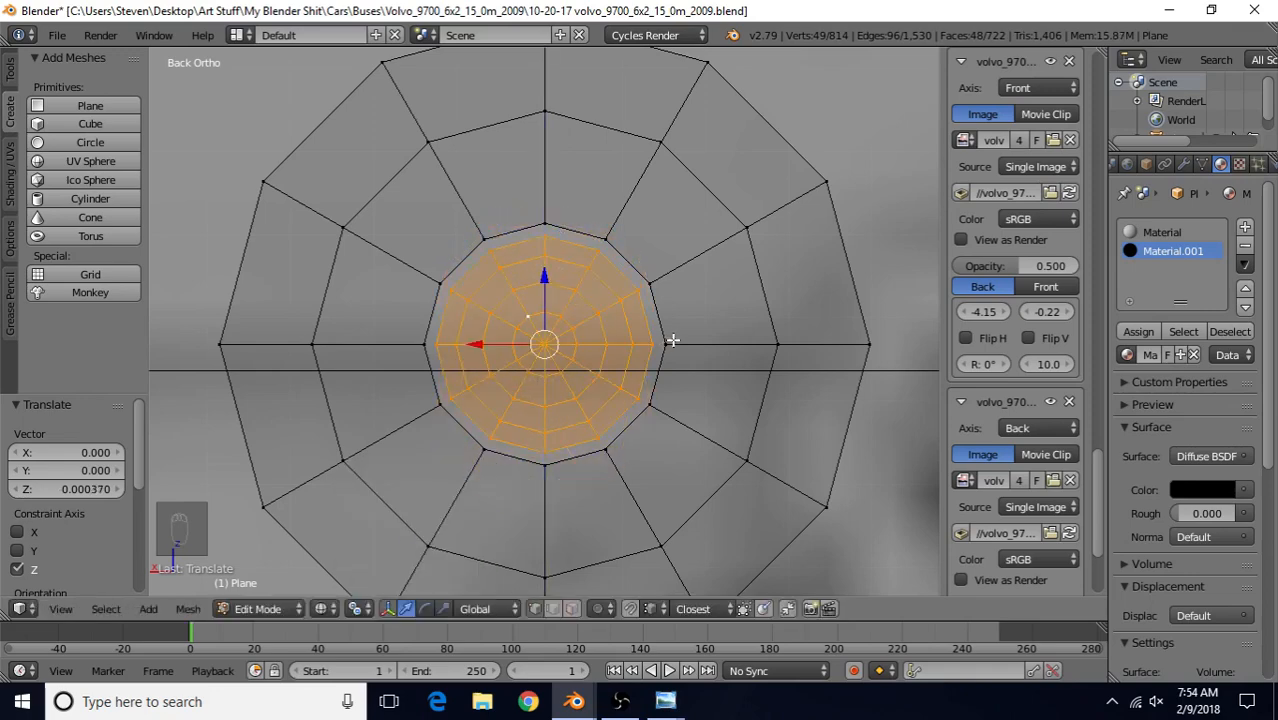
{"action": "left_click_drag", "start_coordinate": [474, 345], "coordinate": [541, 220]}
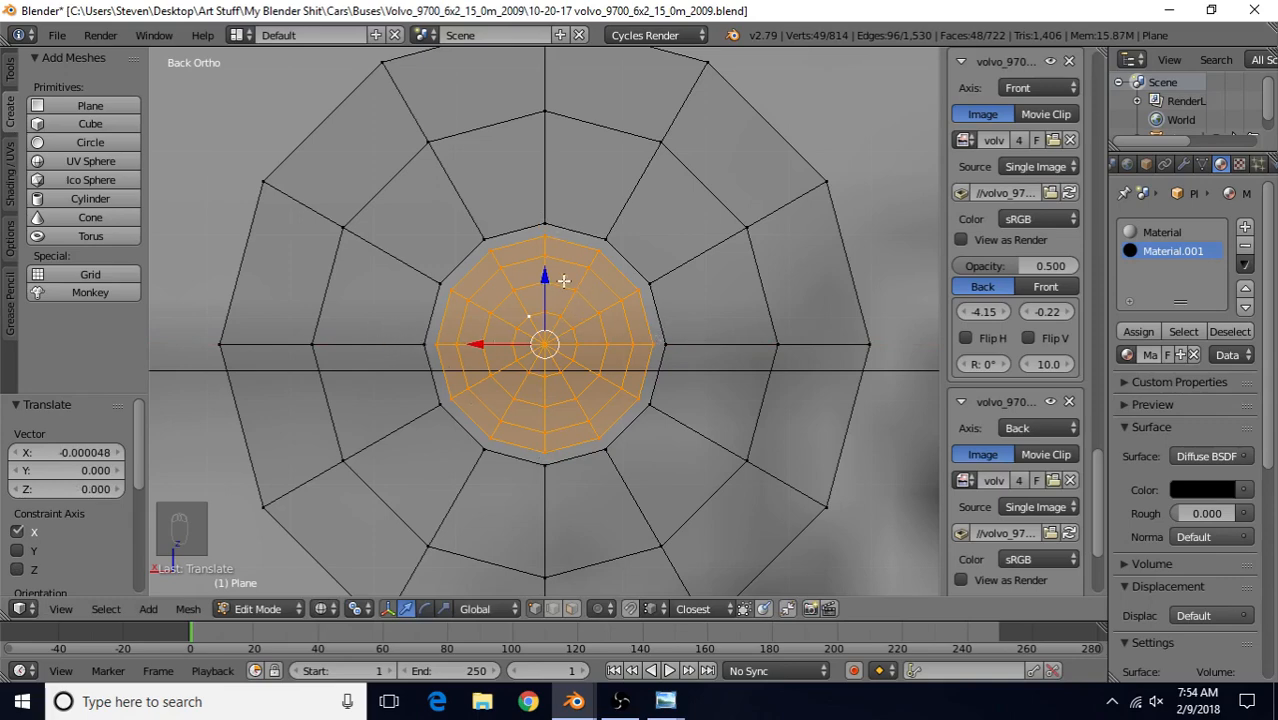
{"action": "key", "text": "s"}
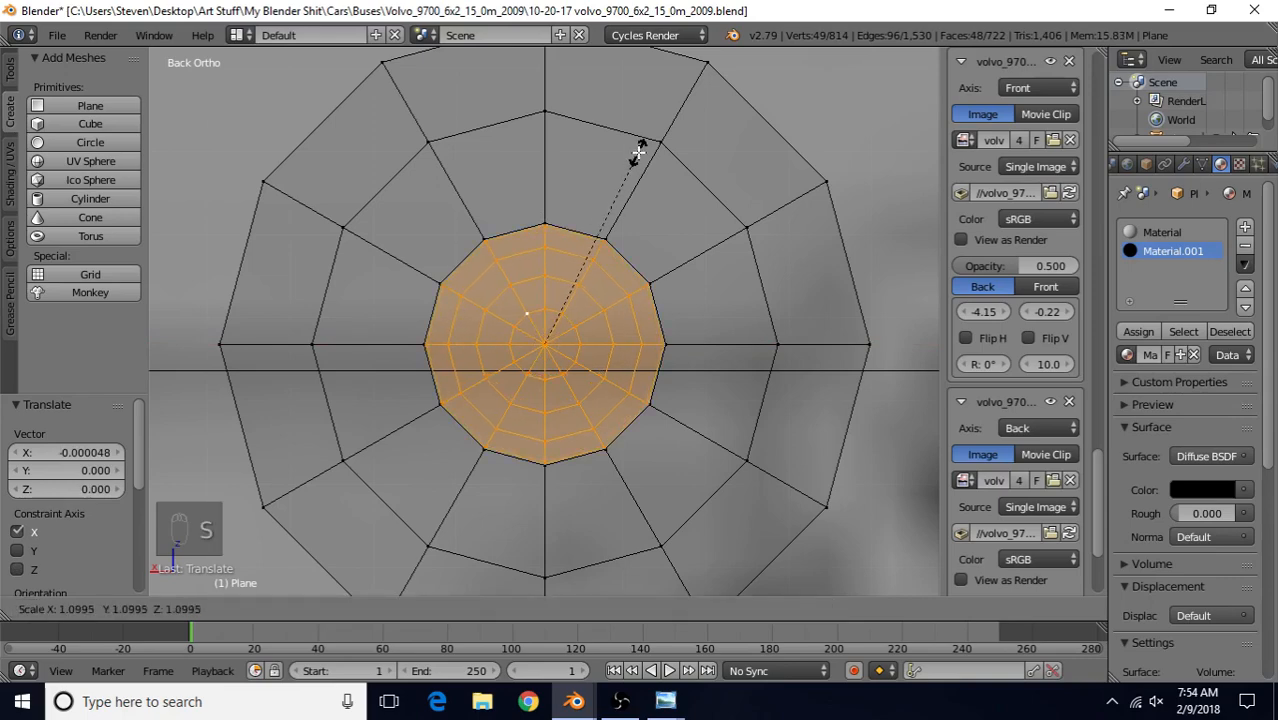
{"action": "left_click", "coordinate": [639, 150]}
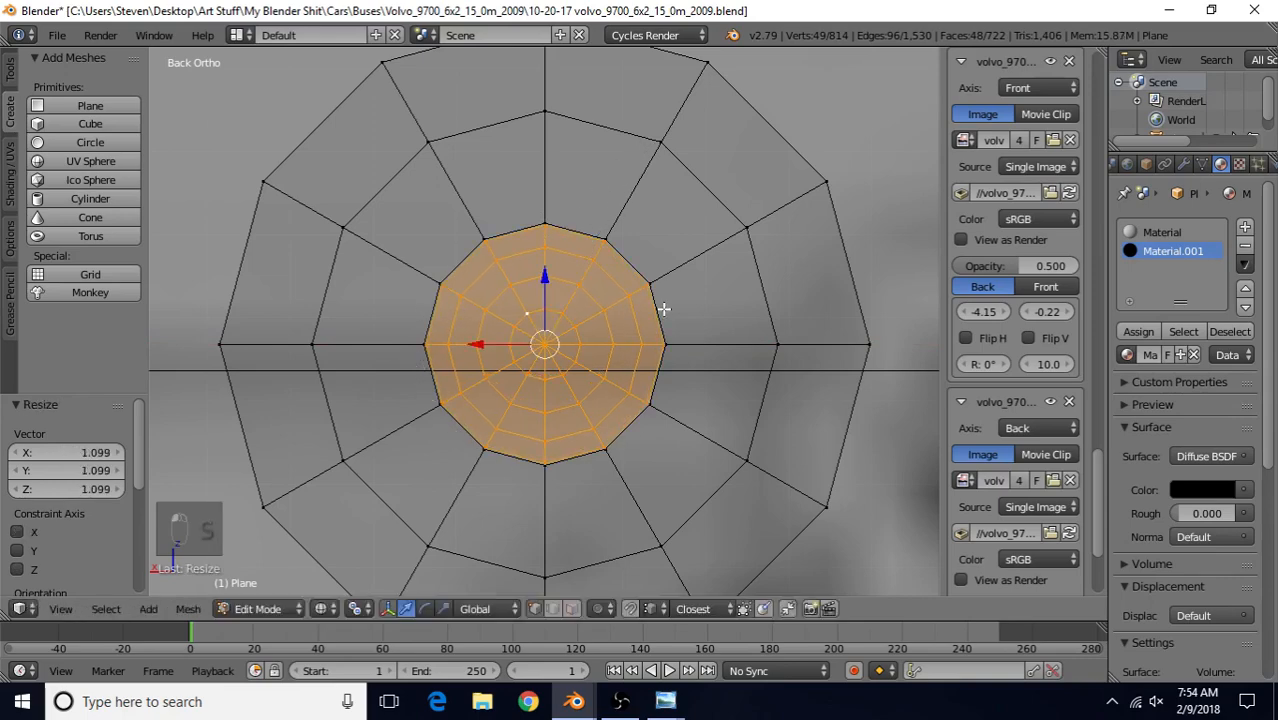
Move the cap about 0.771 along the Y axis into the corner lamp's housing
{"action": "key", "text": "z"}
{"action": "key", "text": "z"}
{"action": "scroll", "coordinate": [557, 424], "scroll_direction": "down", "scroll_amount": 12}
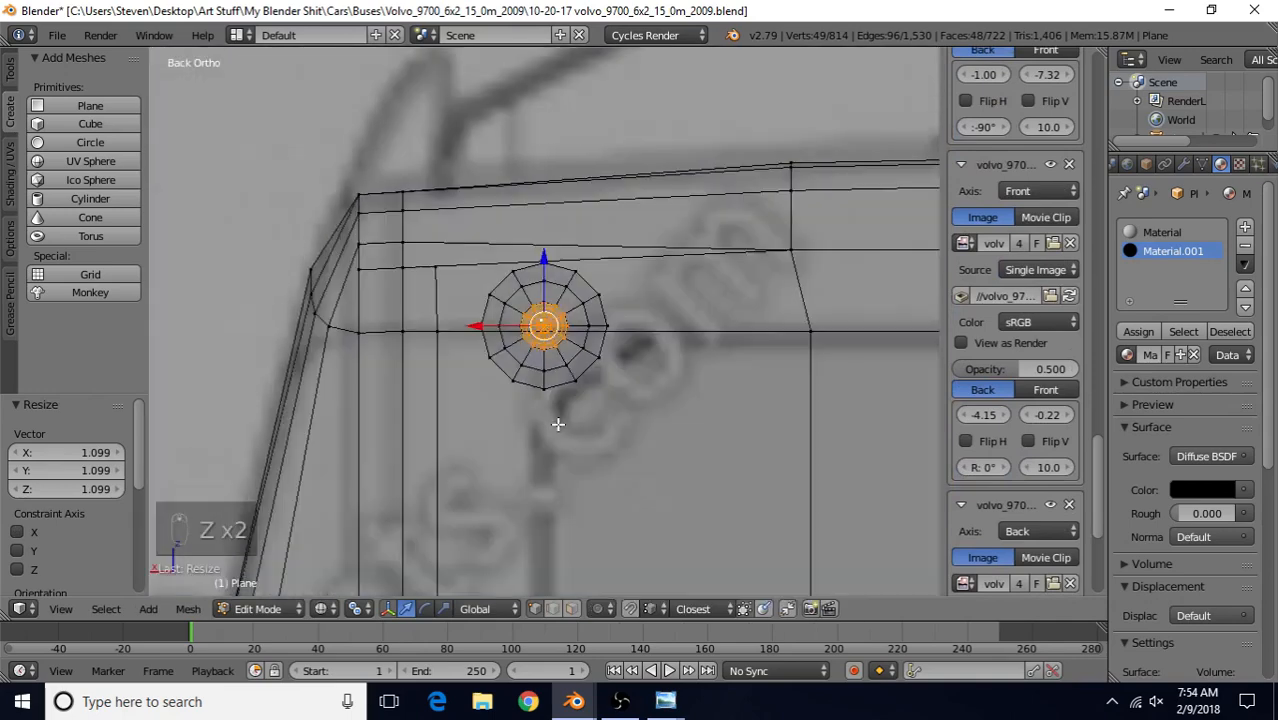
{"action": "middle_click_drag", "start_coordinate": [636, 311], "coordinate": [556, 326]}
{"action": "scroll", "coordinate": [556, 326], "scroll_direction": "down", "scroll_amount": 8}
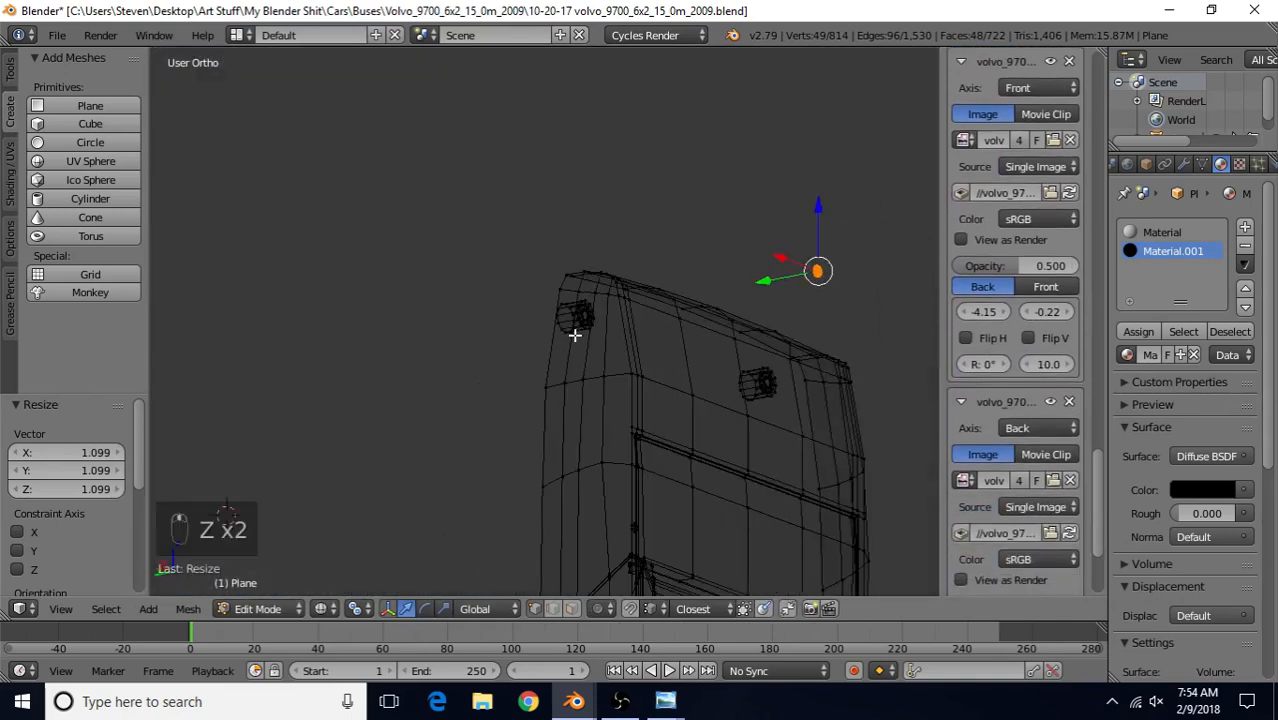
{"action": "key", "text": "g"}
{"action": "key", "text": "y"}
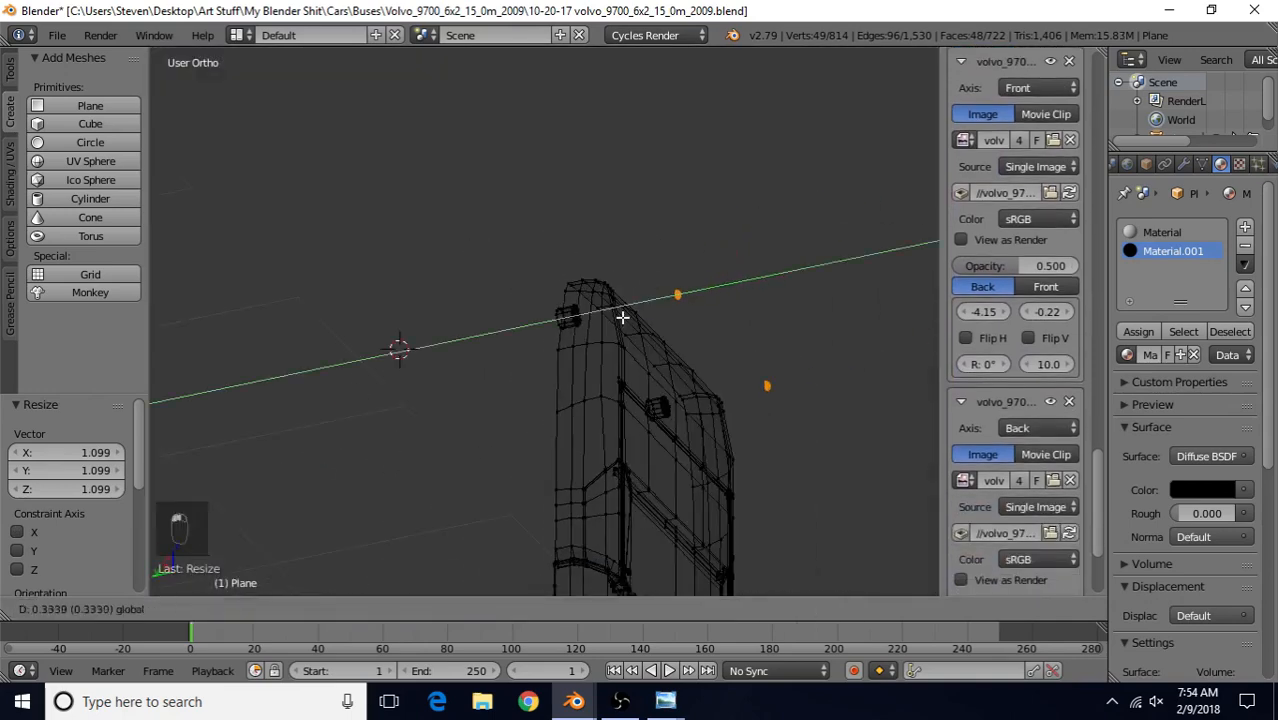
{"action": "left_click", "coordinate": [526, 350]}
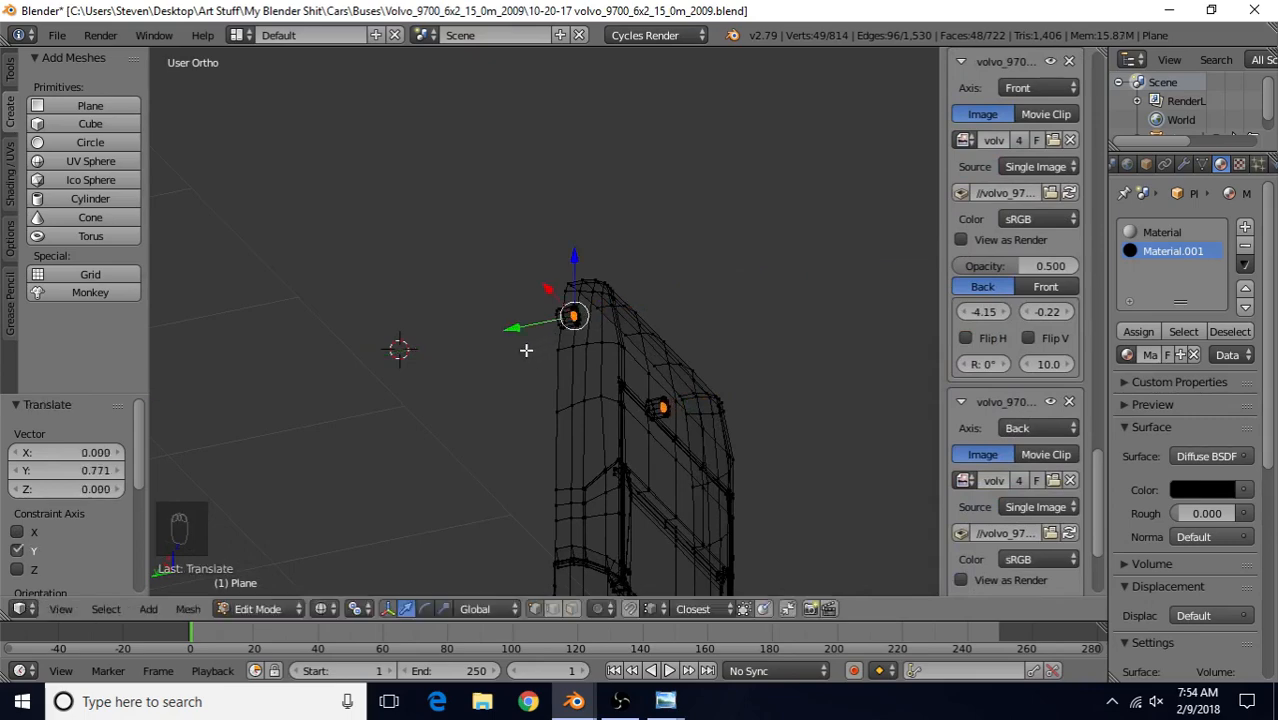
Shift the sphere cap along the Y axis by about -0.008 and another -0.0006 to seat it in the lamp's recessed ring
{"action": "key", "text": "KP_Decimal"}
{"action": "scroll", "coordinate": [518, 340], "scroll_direction": "down", "scroll_amount": 3}
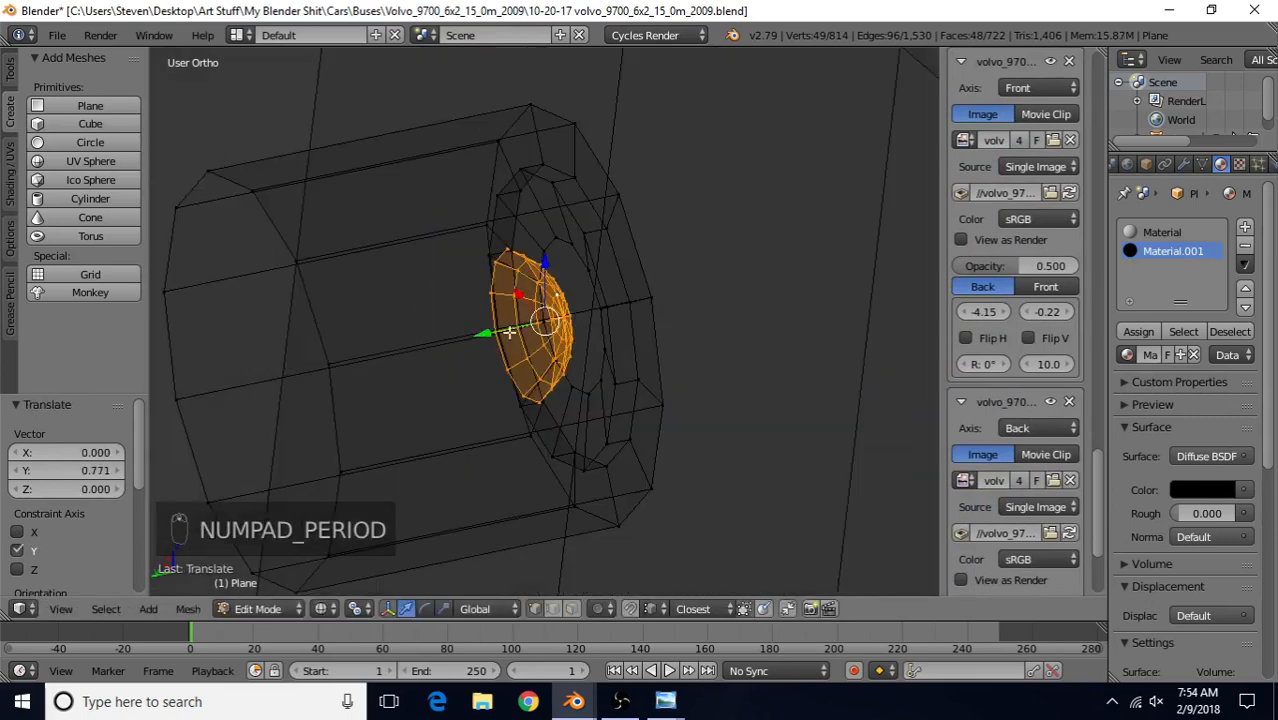
{"action": "key", "text": "g"}
{"action": "key", "text": "y"}
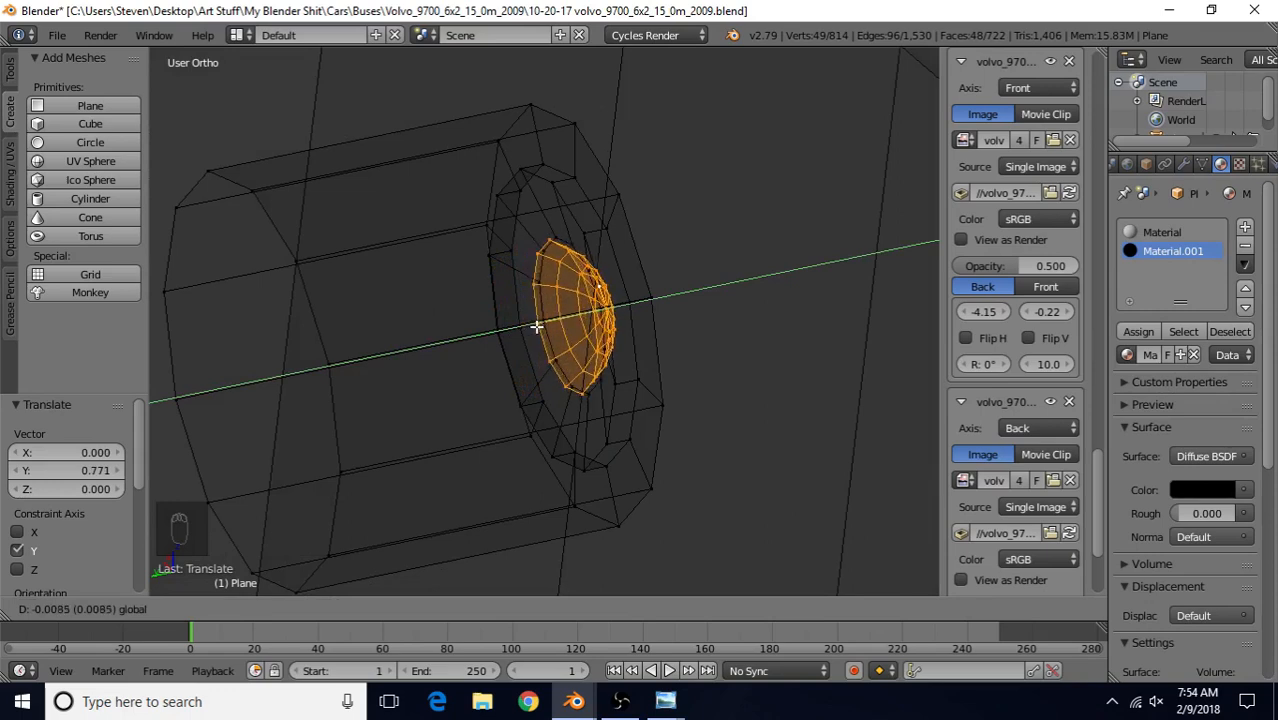
{"action": "left_click", "coordinate": [537, 326]}
{"action": "key", "text": "g"}
{"action": "key", "text": "y"}
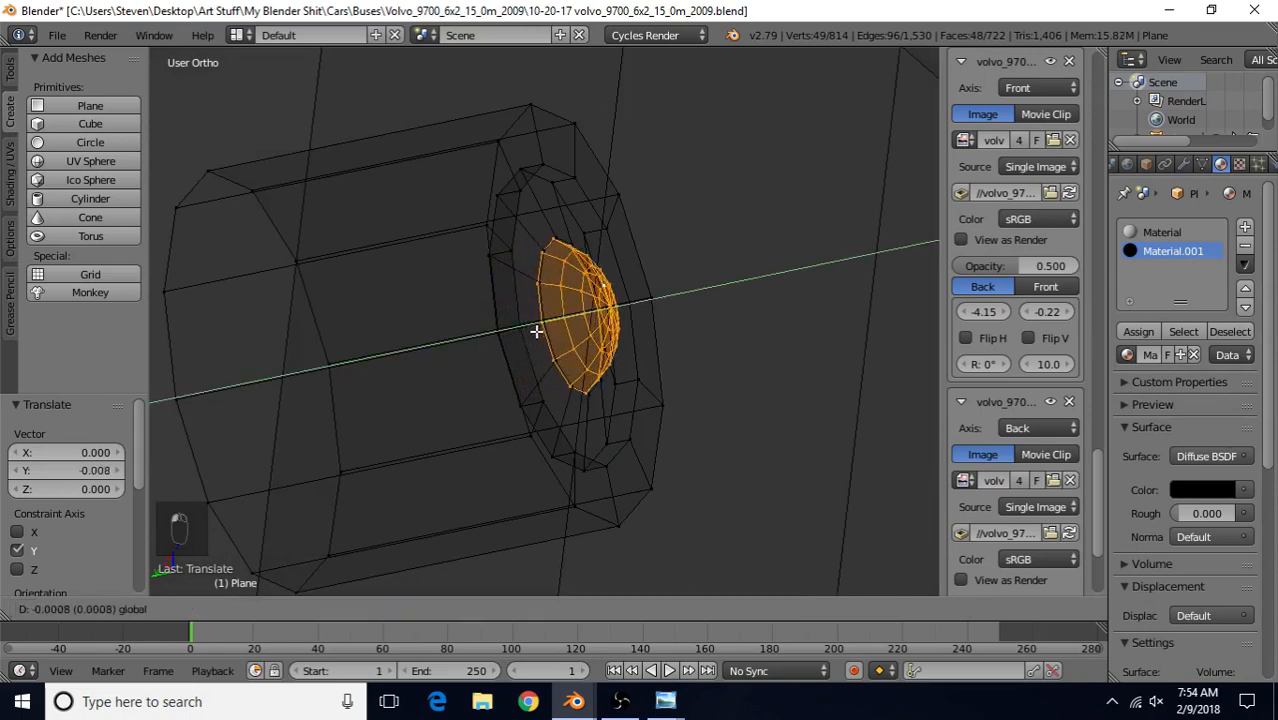
{"action": "left_click", "coordinate": [536, 332]}
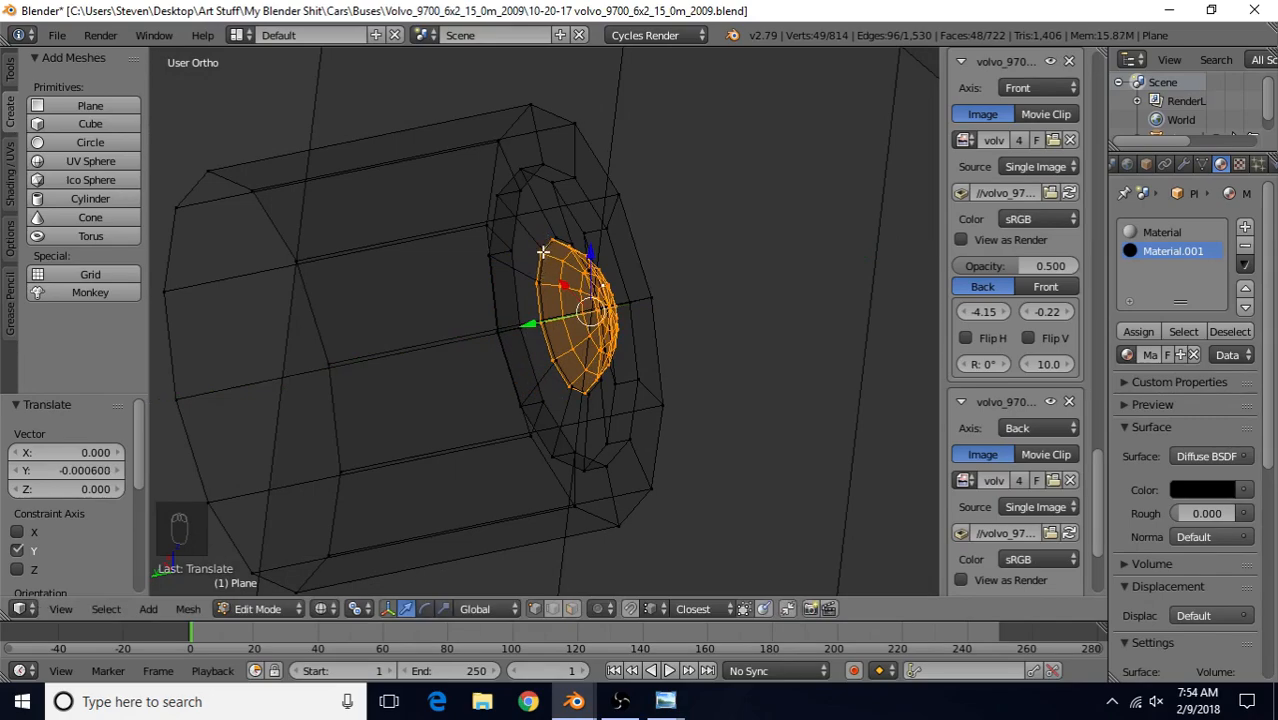
Inspect the cap's fit inside the corner lamp in solid and wireframe shading from several angles
{"action": "scroll", "coordinate": [531, 271], "scroll_direction": "down", "scroll_amount": 4}
{"action": "key", "text": "Tab"}
{"action": "key", "text": "z"}
{"action": "middle_click_drag", "start_coordinate": [613, 315], "coordinate": [448, 317]}
{"action": "key", "text": "z"}
{"action": "mouse_move", "coordinate": [584, 315]}
{"action": "middle_mouse_down"}
{"action": "mouse_move", "coordinate": [459, 317]}
{"action": "mouse_move", "coordinate": [428, 342]}
{"action": "mouse_move", "coordinate": [400, 343]}
{"action": "mouse_move", "coordinate": [514, 385]}
{"action": "mouse_move", "coordinate": [562, 345]}
{"action": "middle_mouse_up"}
{"action": "key", "text": "z"}
{"action": "key", "text": "z"}
{"action": "key", "text": "Tab"}
{"action": "scroll", "coordinate": [561, 352], "scroll_direction": "up", "scroll_amount": 5}
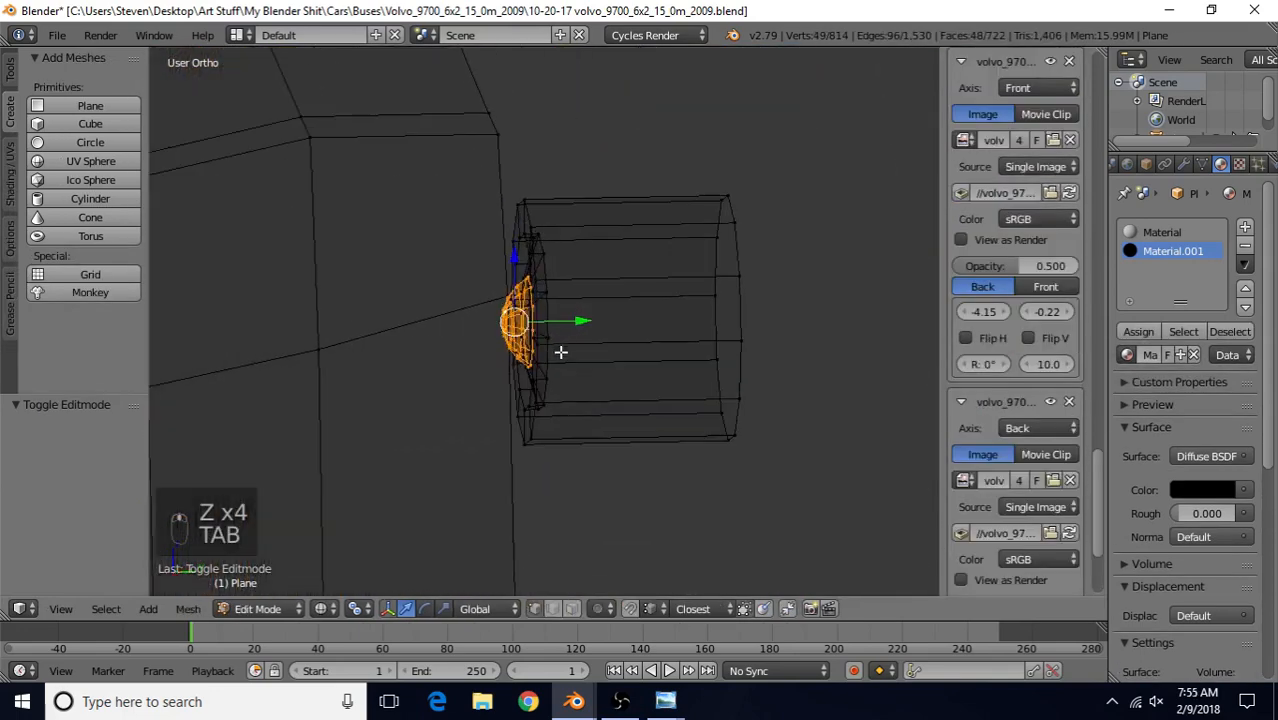
Select the cap together with the linked lamp housing and move them about -0.176 along the Y axis in the right view
{"action": "left_click", "coordinate": [388, 613]}
{"action": "left_click", "coordinate": [386, 523]}
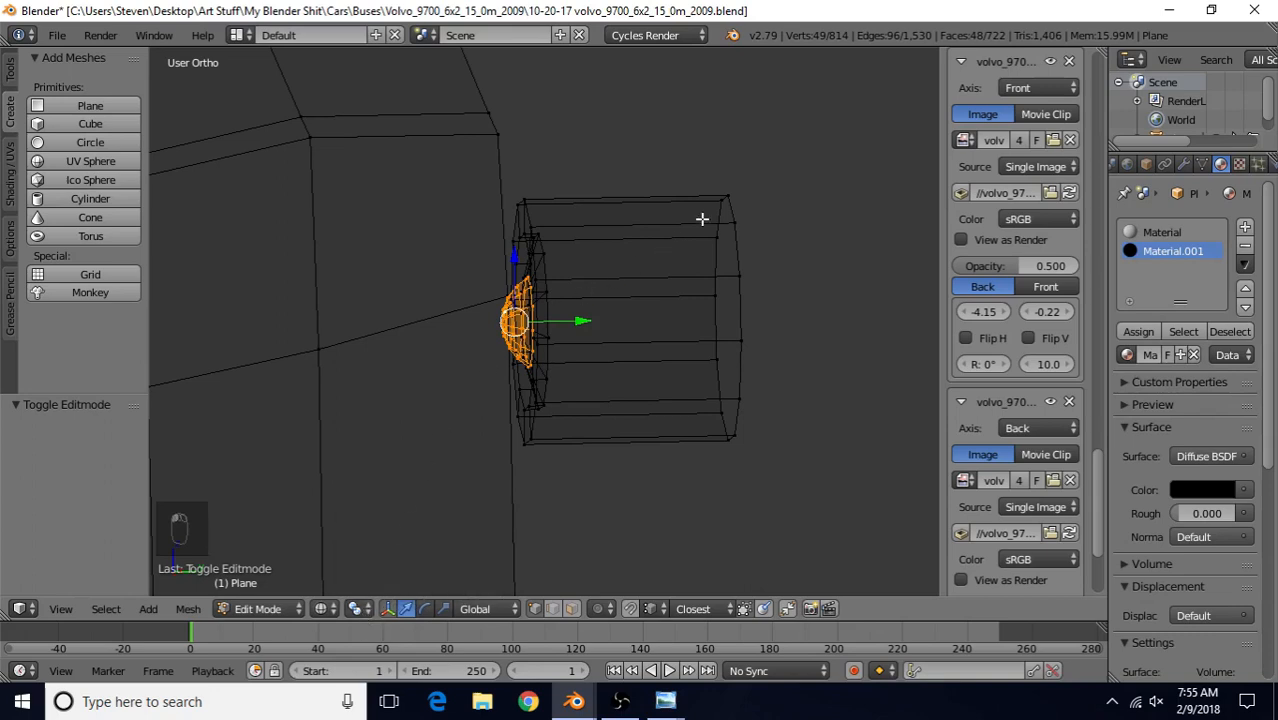
{"action": "right_click", "coordinate": [733, 219], "text": "shift"}
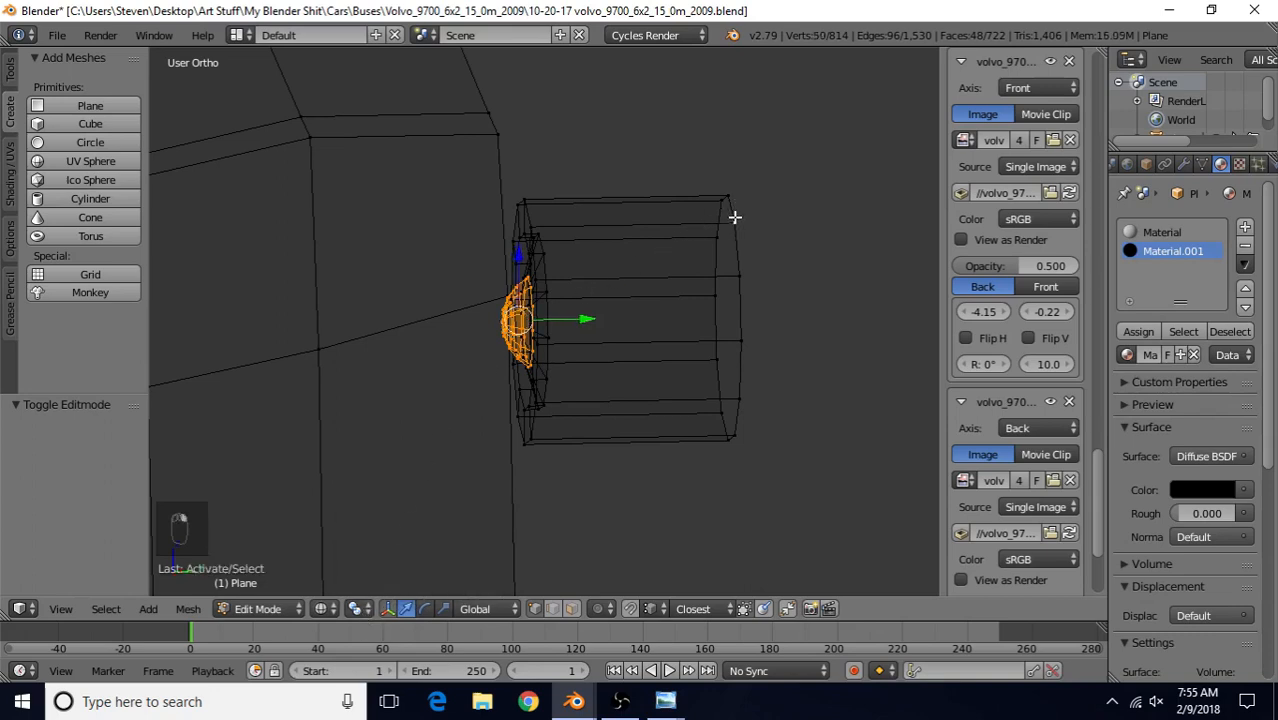
{"action": "key", "text": "ctrl+l"}
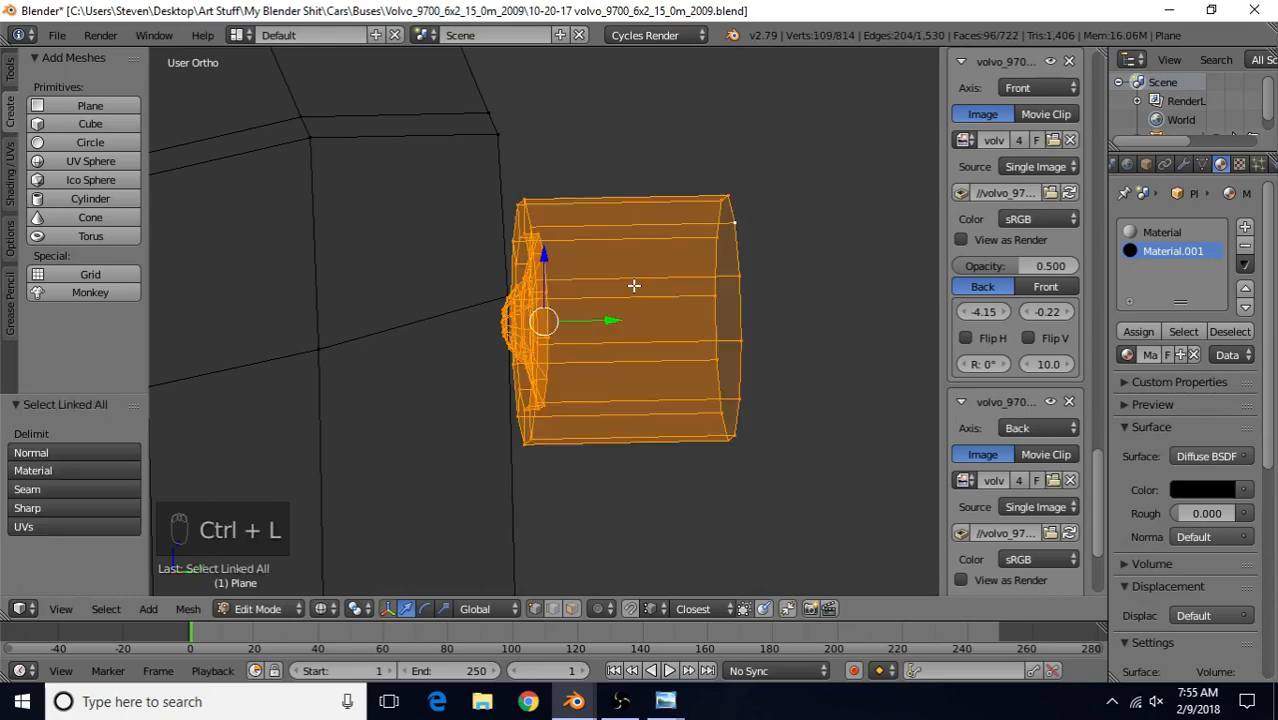
{"action": "middle_click_drag", "start_coordinate": [634, 286], "coordinate": [608, 320]}
{"action": "key", "text": "KP_3"}
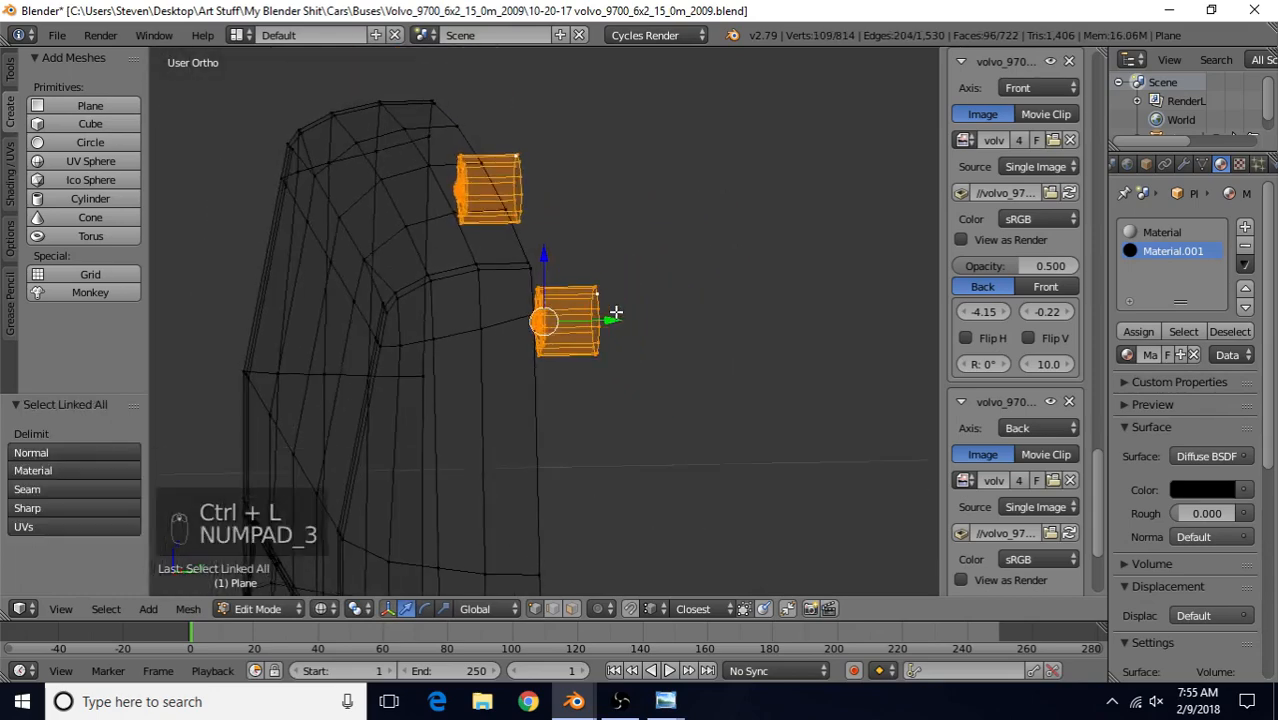
{"action": "scroll", "coordinate": [615, 313], "scroll_direction": "up", "scroll_amount": 2}
{"action": "key", "text": "g"}
{"action": "key", "text": "y"}
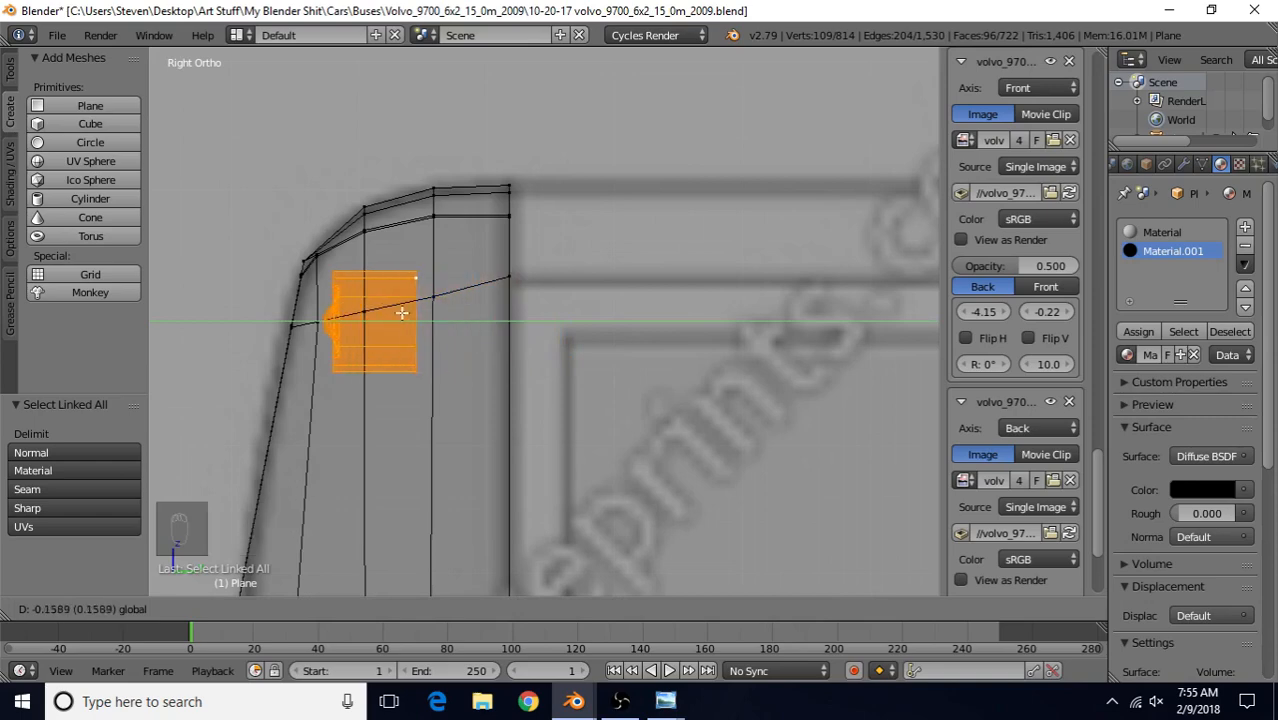
{"action": "left_click", "coordinate": [380, 314]}
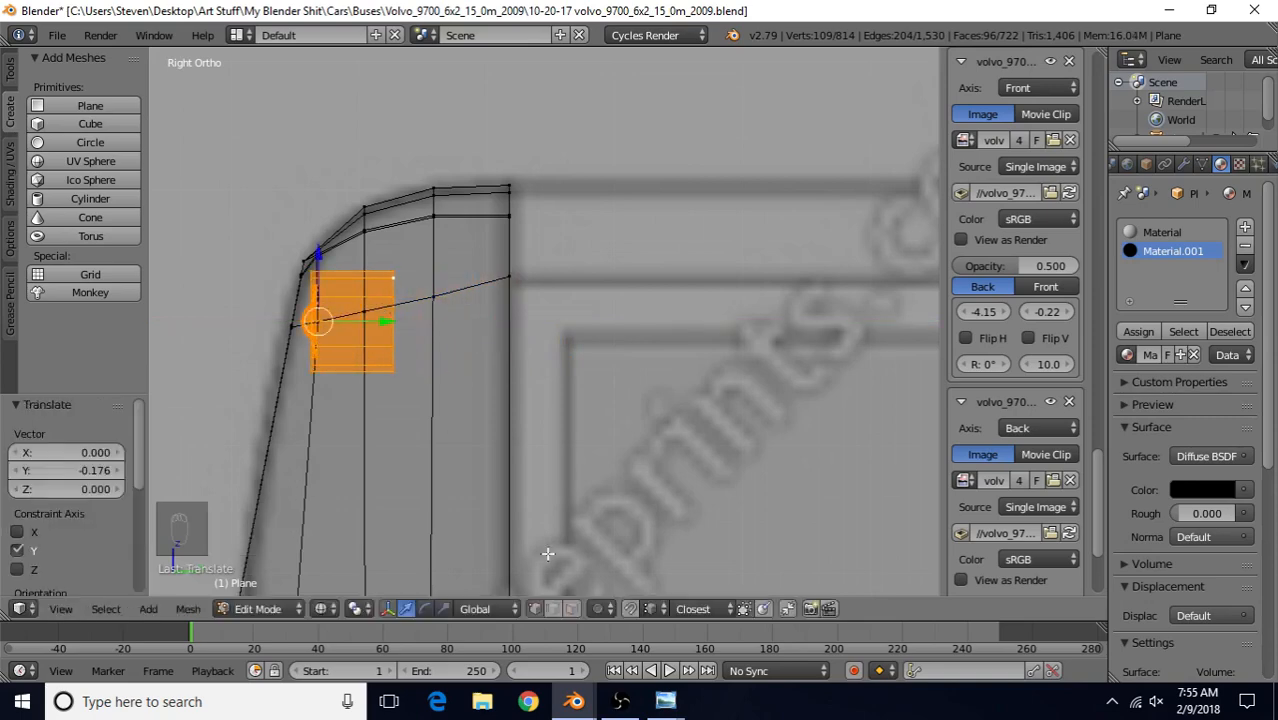
Switch to Windows Photo Viewer and examine the rear corner lamp in the blue and green-design coach photos
{"action": "left_click", "coordinate": [668, 706]}
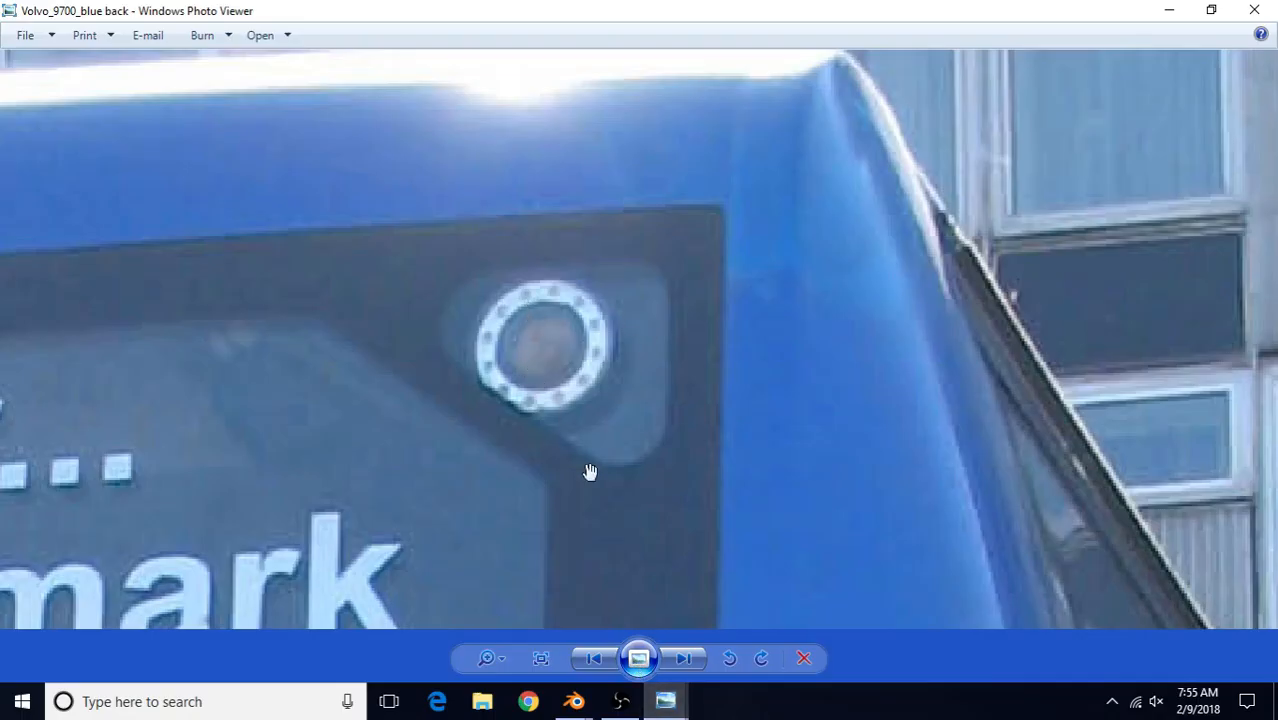
{"action": "left_click", "coordinate": [668, 705]}
{"action": "left_click", "coordinate": [783, 618]}
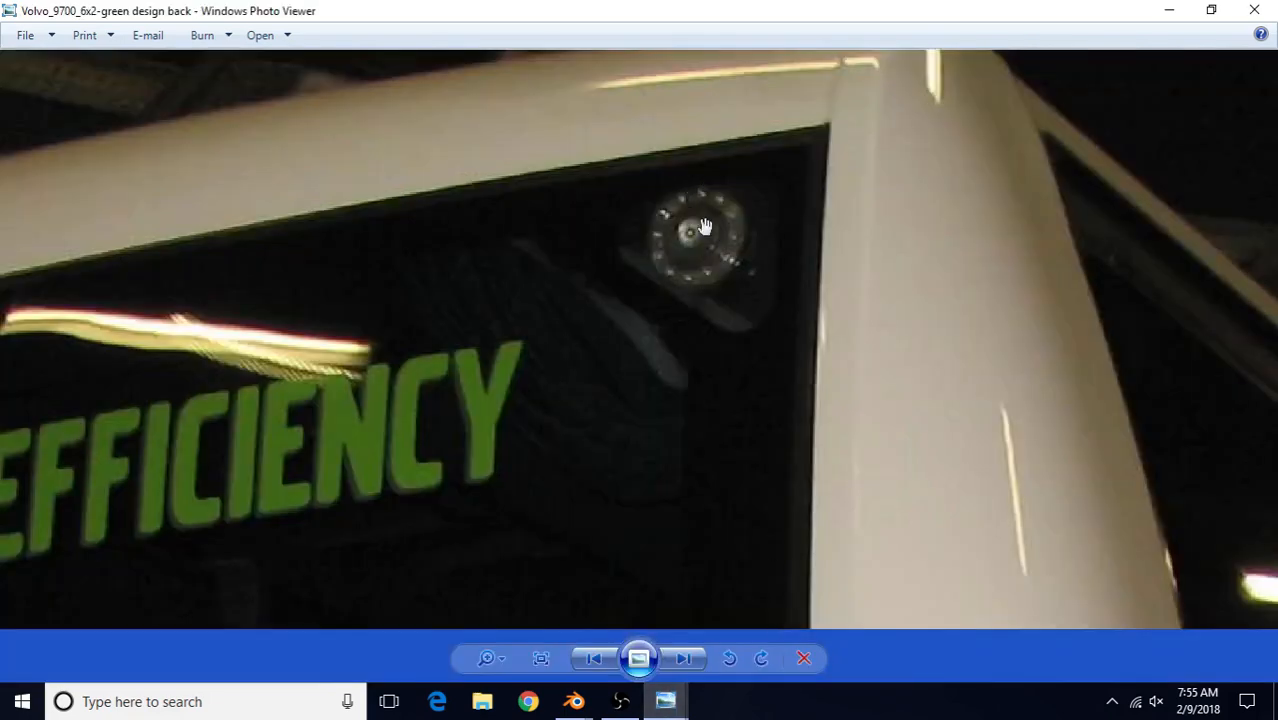
{"action": "mouse_move", "coordinate": [573, 701]}
{"action": "left_click", "coordinate": [676, 610]}
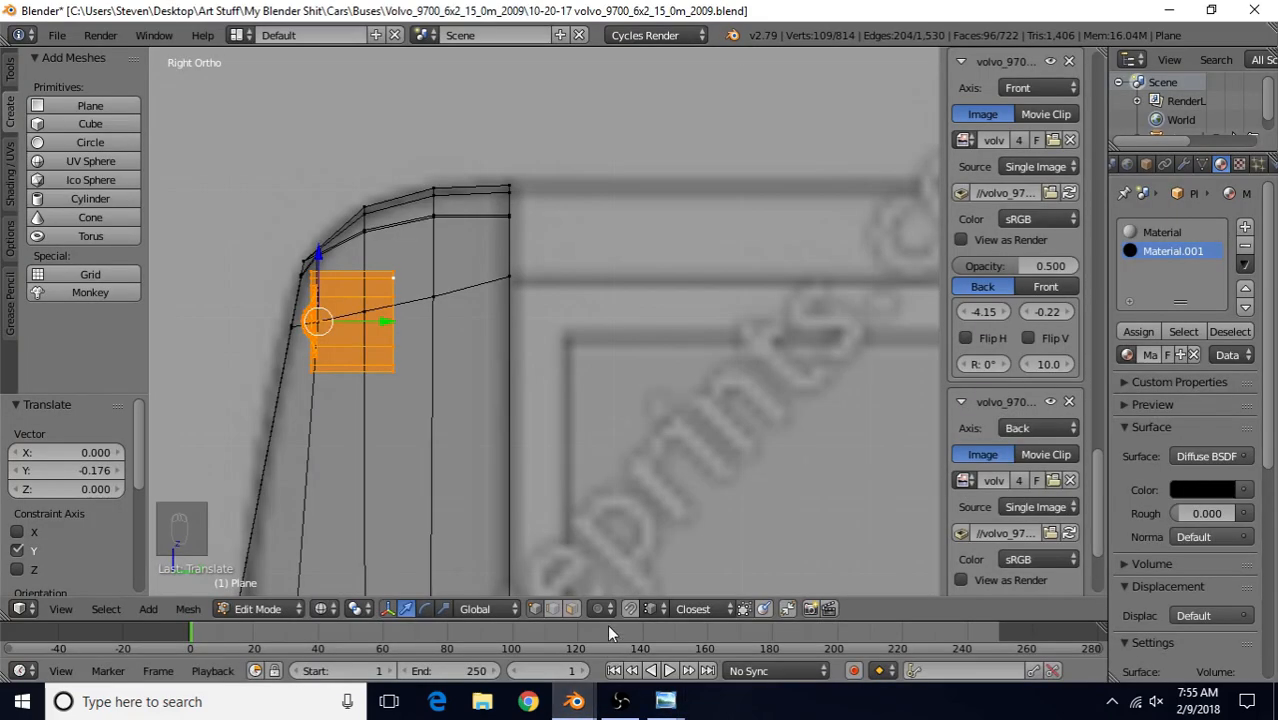
Examine the corner lamps' position behind the rear window in solid and wireframe shading
{"action": "scroll", "coordinate": [400, 474], "scroll_direction": "down", "scroll_amount": 3}
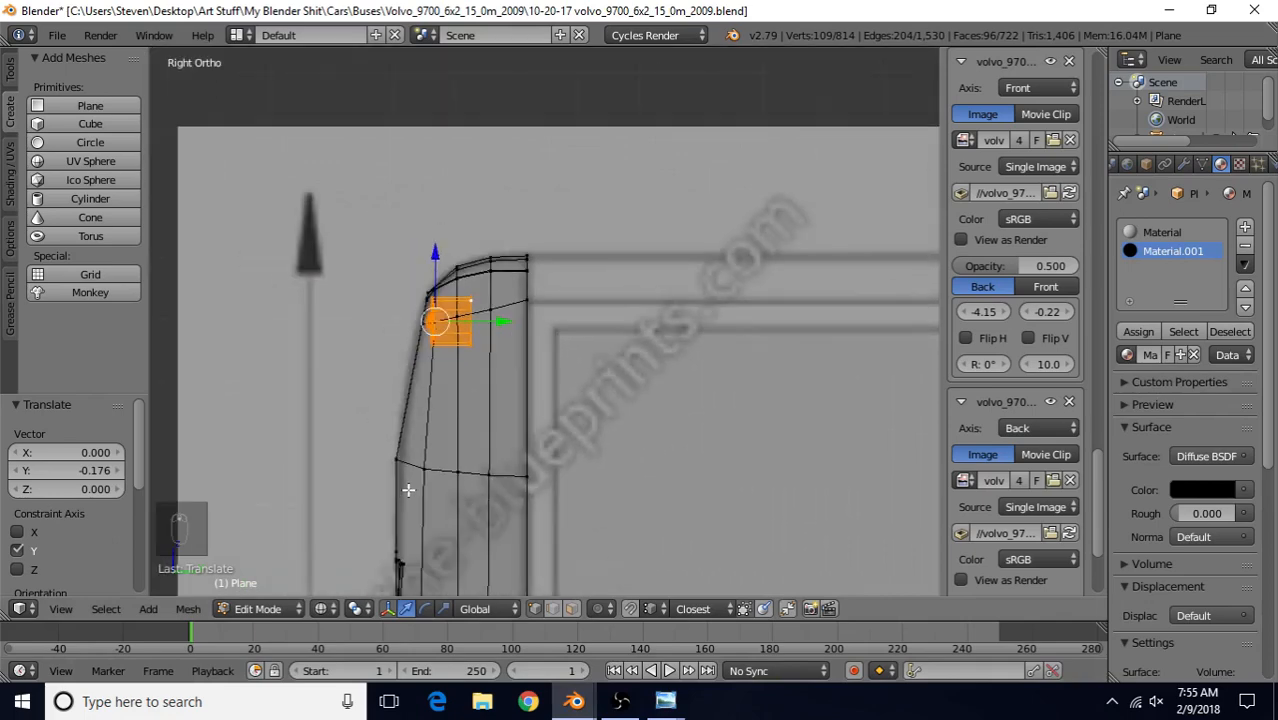
{"action": "key", "text": "z"}
{"action": "scroll", "coordinate": [428, 388], "scroll_direction": "down", "scroll_amount": 4}
{"action": "mouse_move", "coordinate": [430, 382]}
{"action": "middle_mouse_down"}
{"action": "mouse_move", "coordinate": [637, 442]}
{"action": "mouse_move", "coordinate": [610, 377]}
{"action": "middle_mouse_up"}
{"action": "key", "text": "z"}
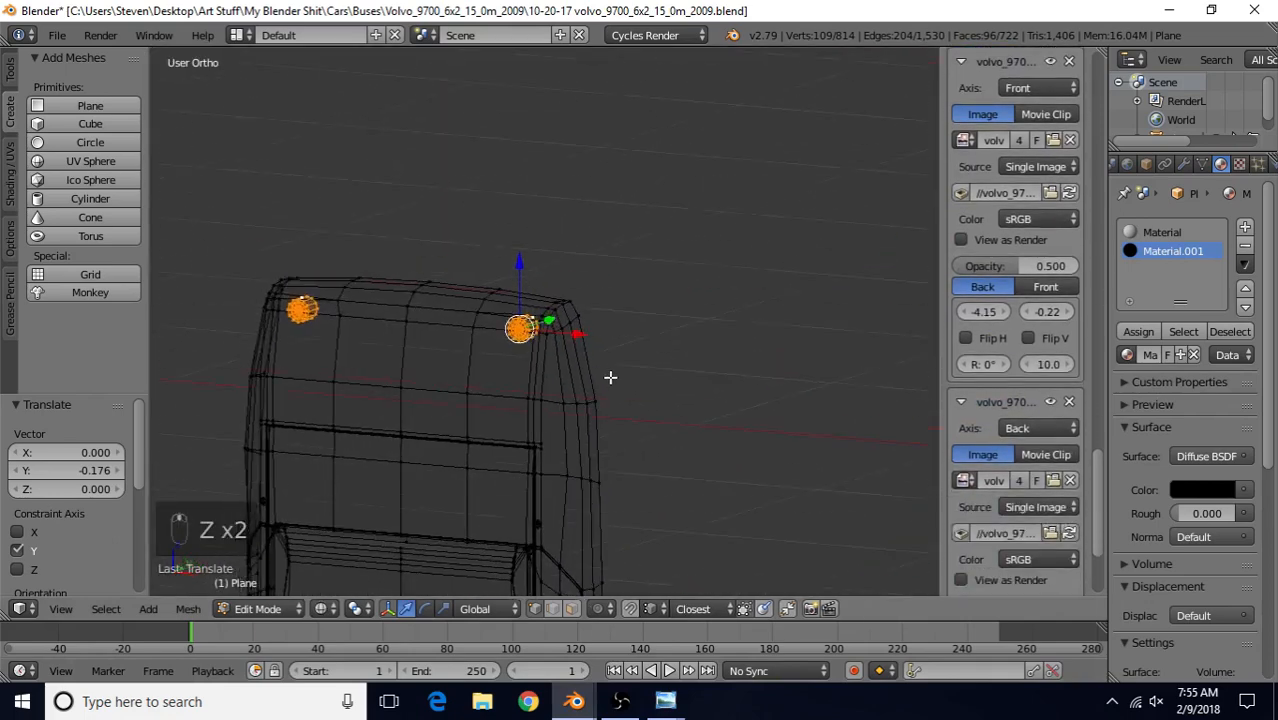
{"action": "scroll", "coordinate": [590, 380], "scroll_direction": "up", "scroll_amount": 5}
{"action": "scroll", "coordinate": [526, 453], "scroll_direction": "down", "scroll_amount": 4}
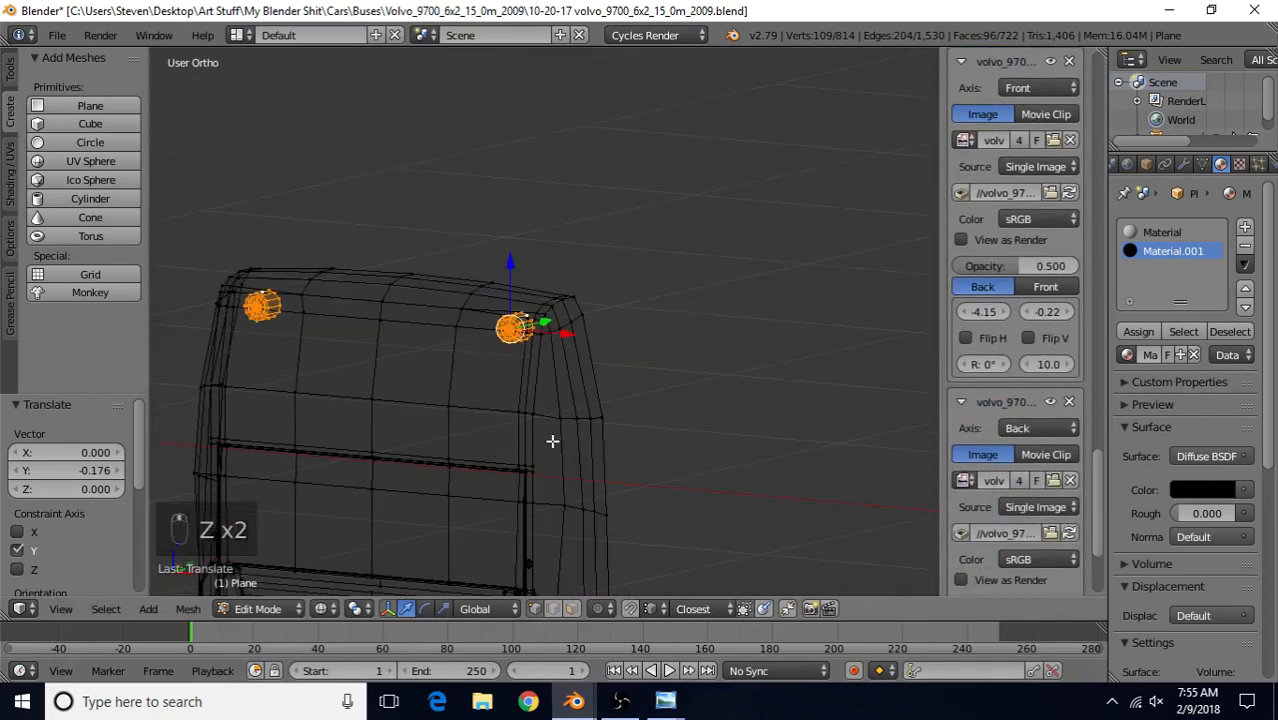
{"action": "middle_click_drag", "start_coordinate": [552, 441], "coordinate": [580, 432], "text": "shift"}
{"action": "scroll", "coordinate": [720, 440], "scroll_direction": "up", "scroll_amount": 4}
{"action": "scroll", "coordinate": [580, 432], "scroll_direction": "up", "scroll_amount": 3}
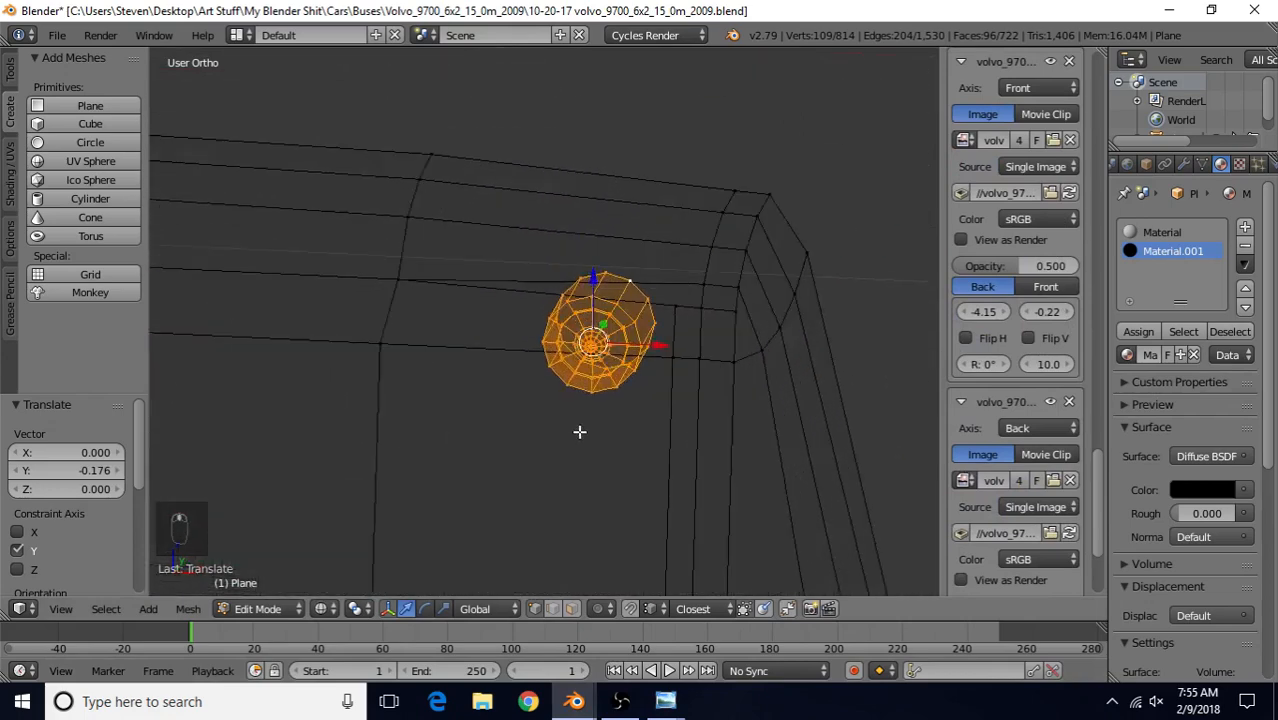
{"action": "scroll", "coordinate": [579, 431], "scroll_direction": "up", "scroll_amount": 1}
{"action": "scroll", "coordinate": [651, 490], "scroll_direction": "down", "scroll_amount": 5}
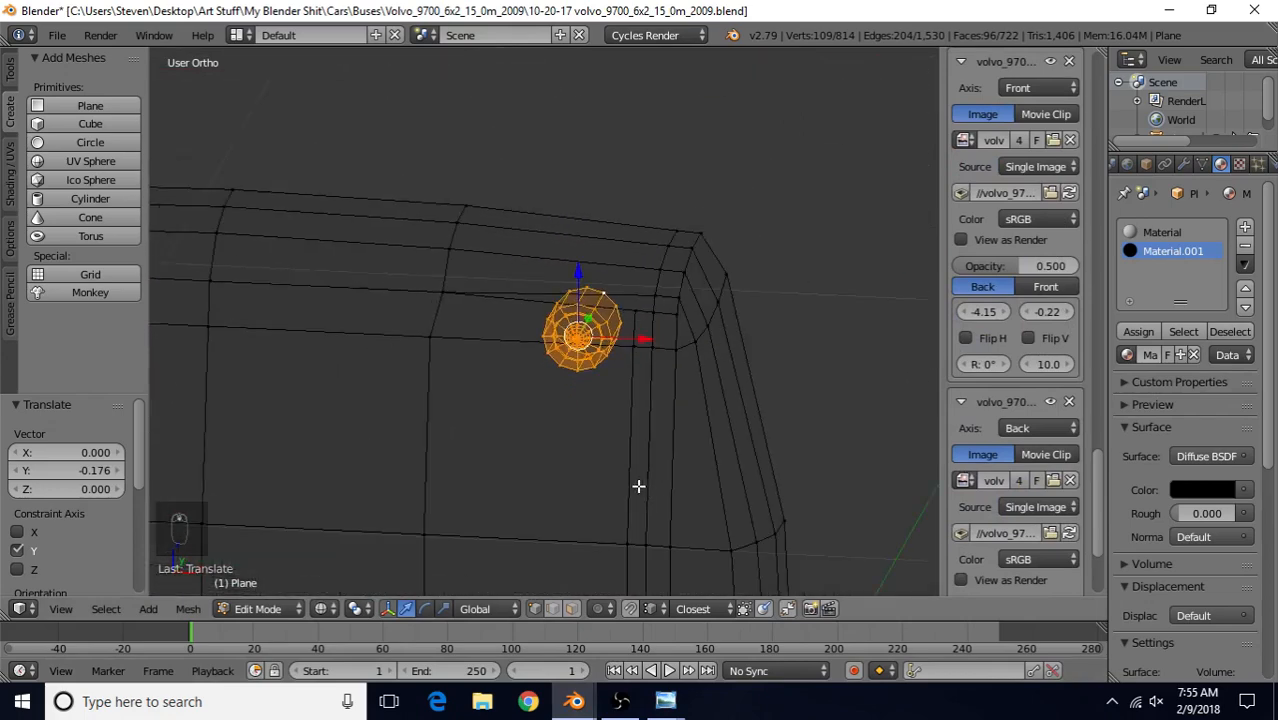
{"action": "scroll", "coordinate": [288, 223], "scroll_direction": "down", "scroll_amount": 2}
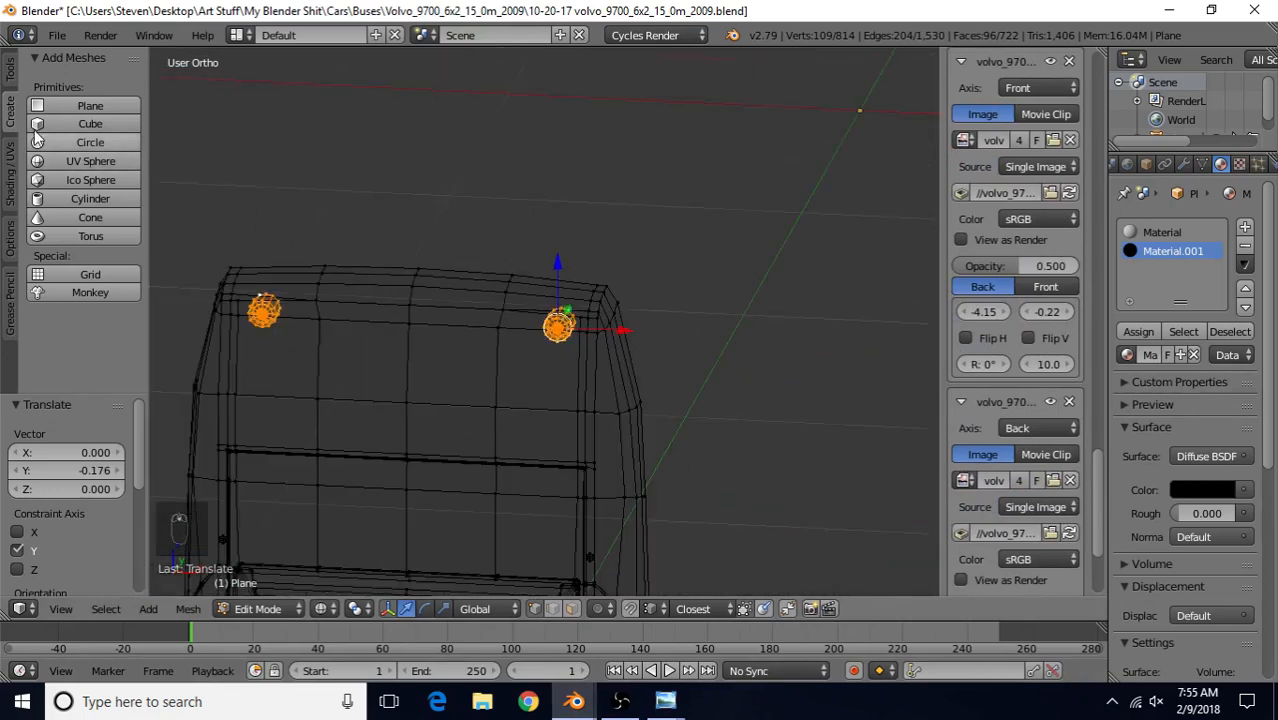
Add a circle mesh with 6 vertices and rotate it 90° about the X axis
{"action": "left_click", "coordinate": [90, 143]}
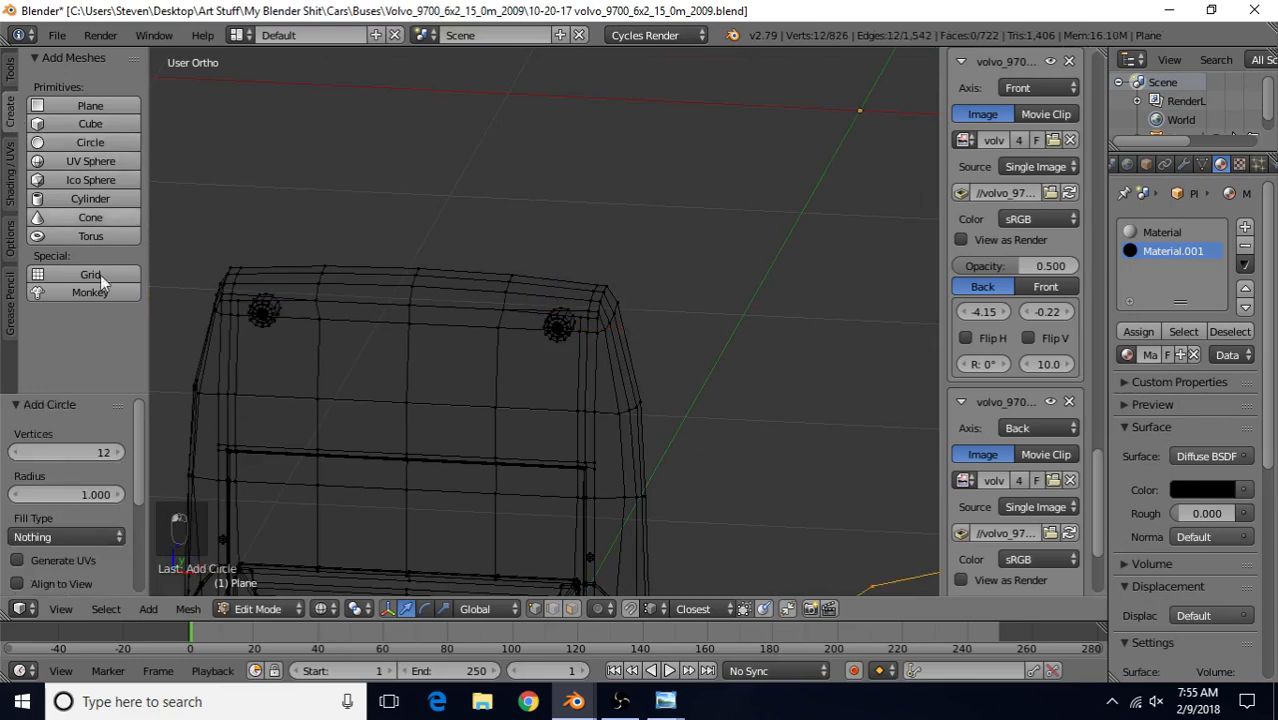
{"action": "left_click", "coordinate": [71, 453]}
{"action": "type", "text": "6"}
{"action": "key", "text": "Return"}
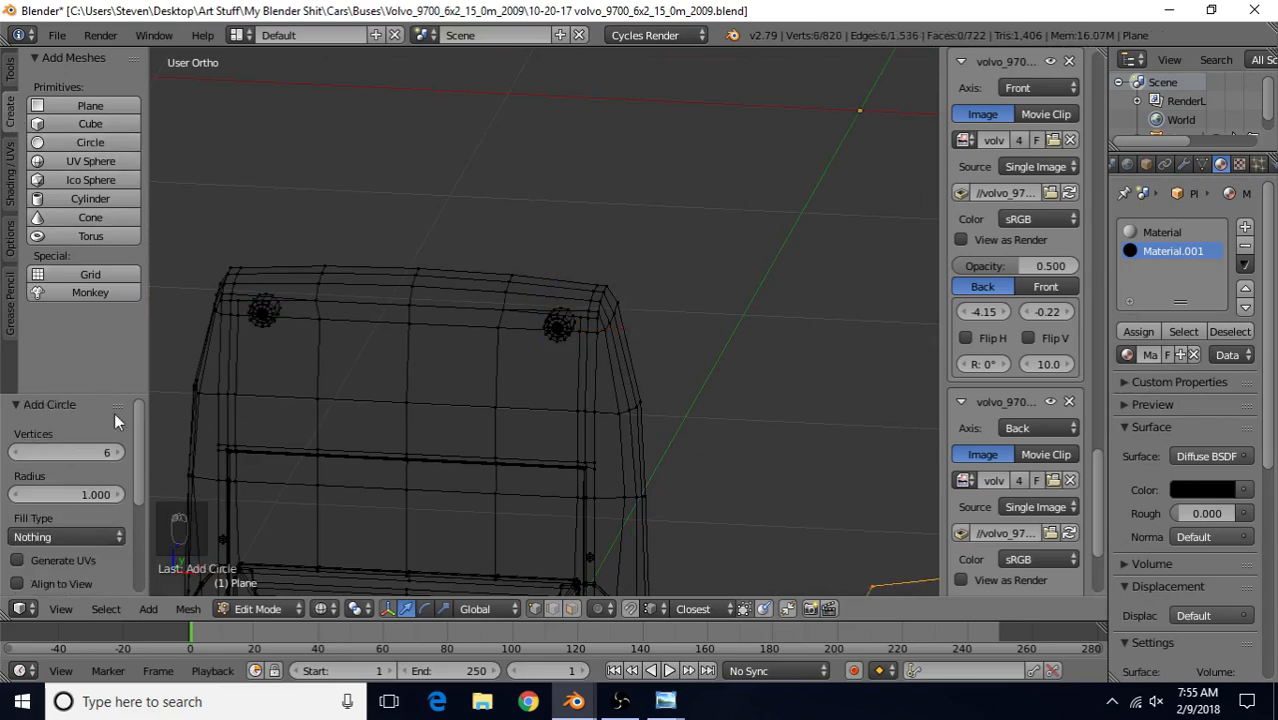
{"action": "scroll", "coordinate": [593, 337], "scroll_direction": "down", "scroll_amount": 3}
{"action": "type", "text": "r"}
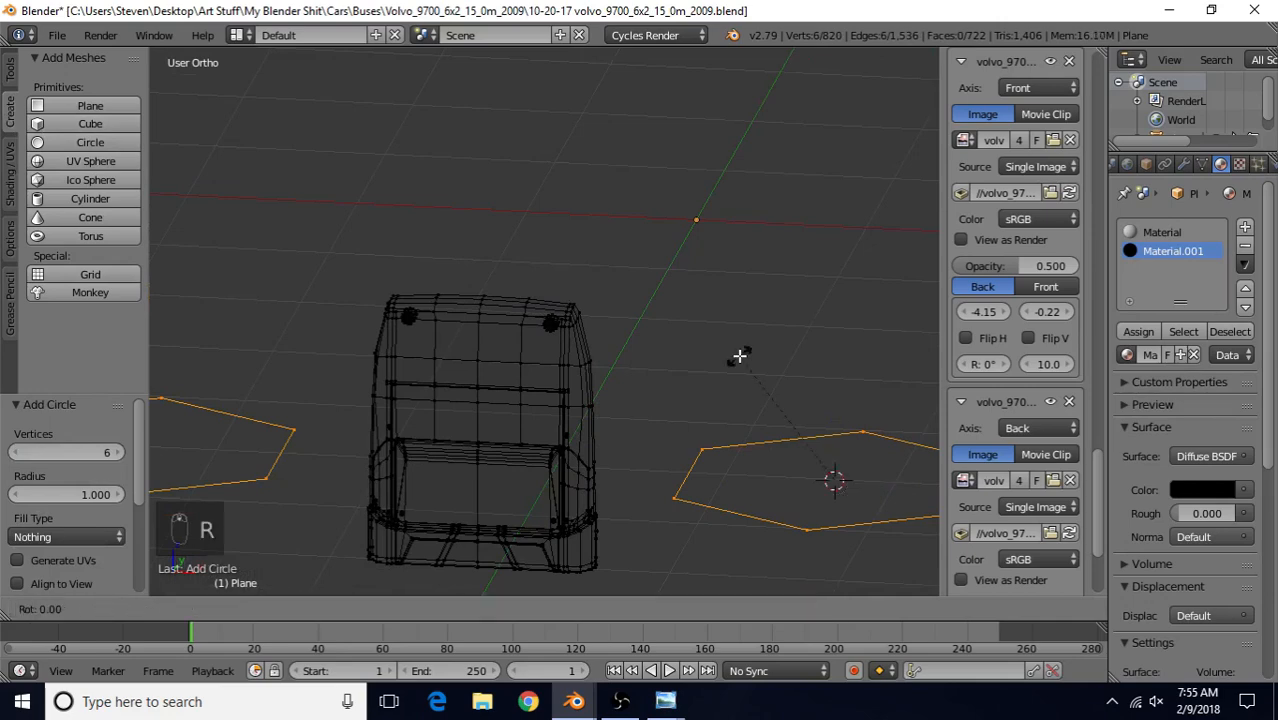
{"action": "type", "text": "x90"}
{"action": "key", "text": "Return"}
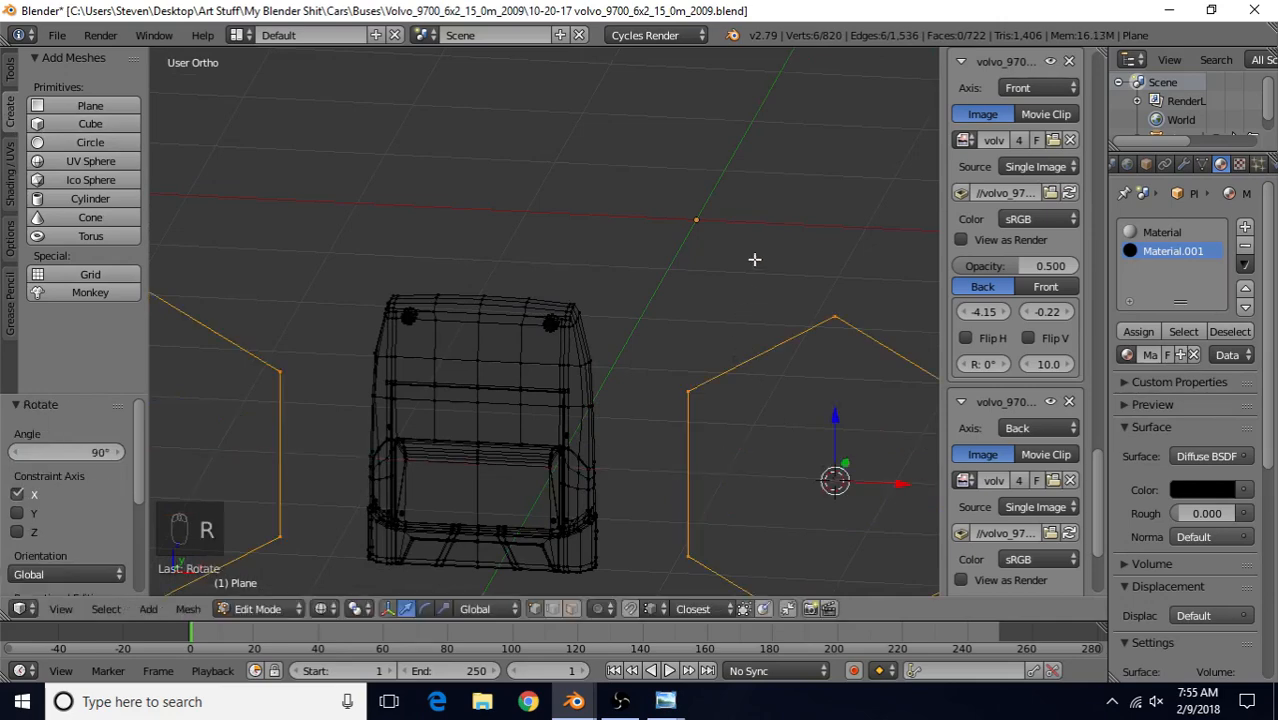
Scale the hexagon to about 0.084 and move it about -1.533 along the X axis to the coach's rear
{"action": "key", "text": "s"}
{"action": "left_click", "coordinate": [822, 470]}
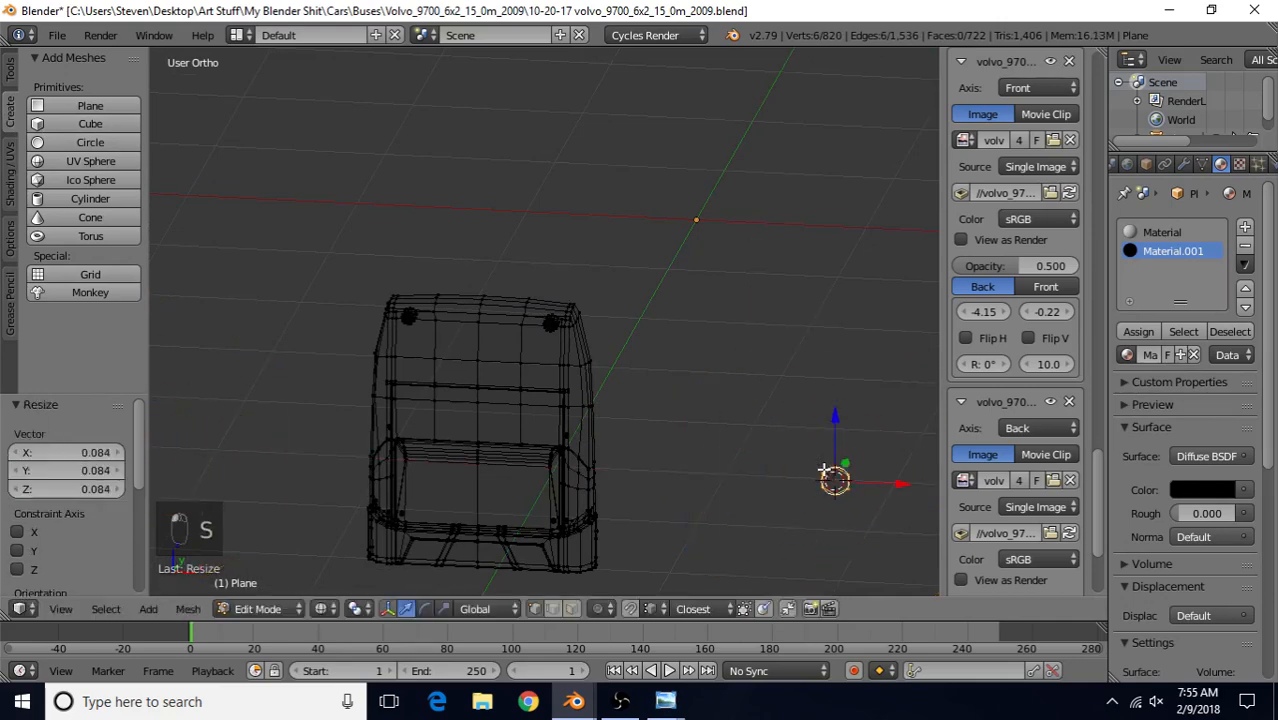
{"action": "key", "text": "g"}
{"action": "key", "text": "x"}
{"action": "left_click", "coordinate": [624, 409]}
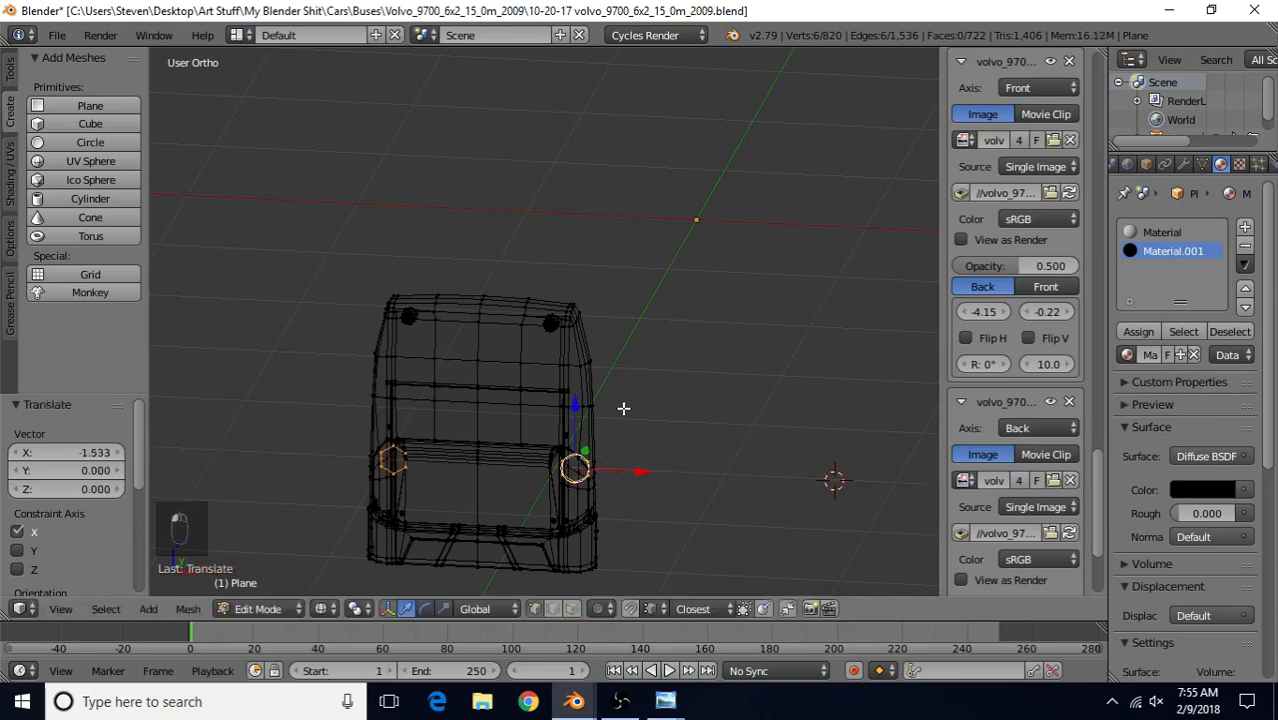
In the back view, move the hexagon about -0.126 in X and 0.822 in Z to just below the lamp and scale it to about 0.226
{"action": "key", "text": "ctrl+KP_1"}
{"action": "scroll", "coordinate": [610, 408], "scroll_direction": "up", "scroll_amount": 4}
{"action": "key", "text": "g"}
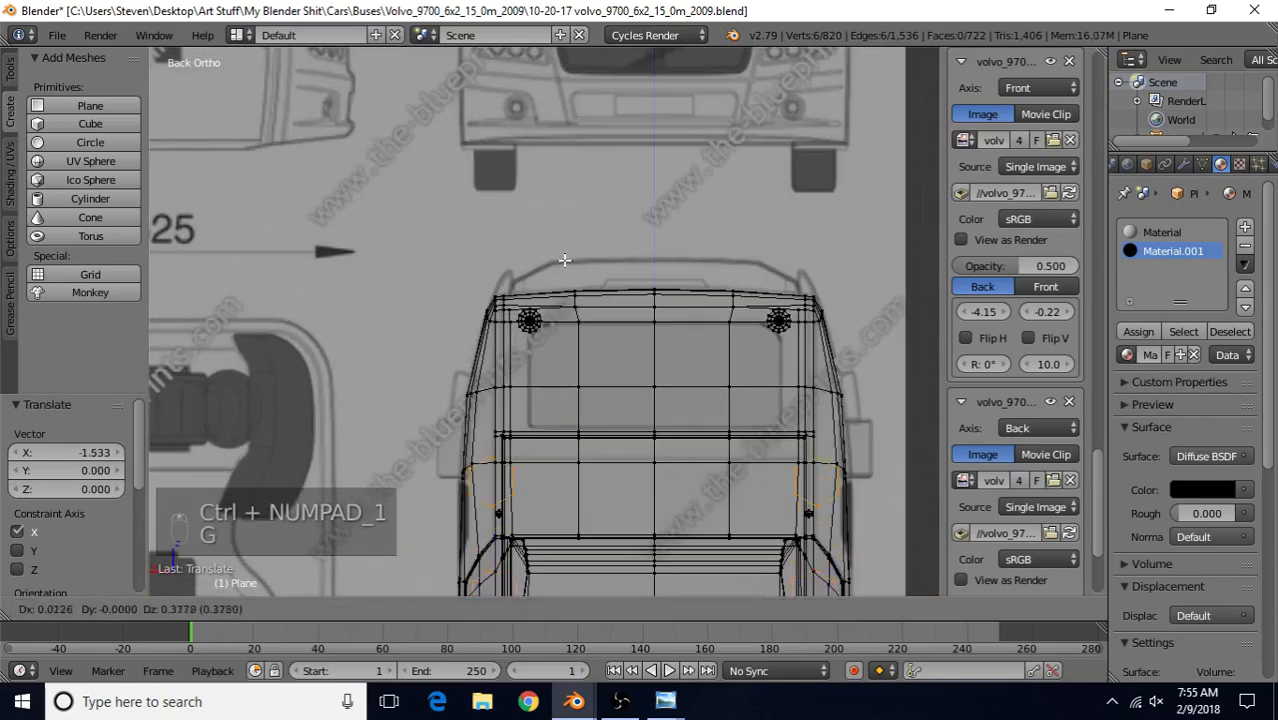
{"action": "left_click", "coordinate": [590, 205]}
{"action": "key", "text": "s"}
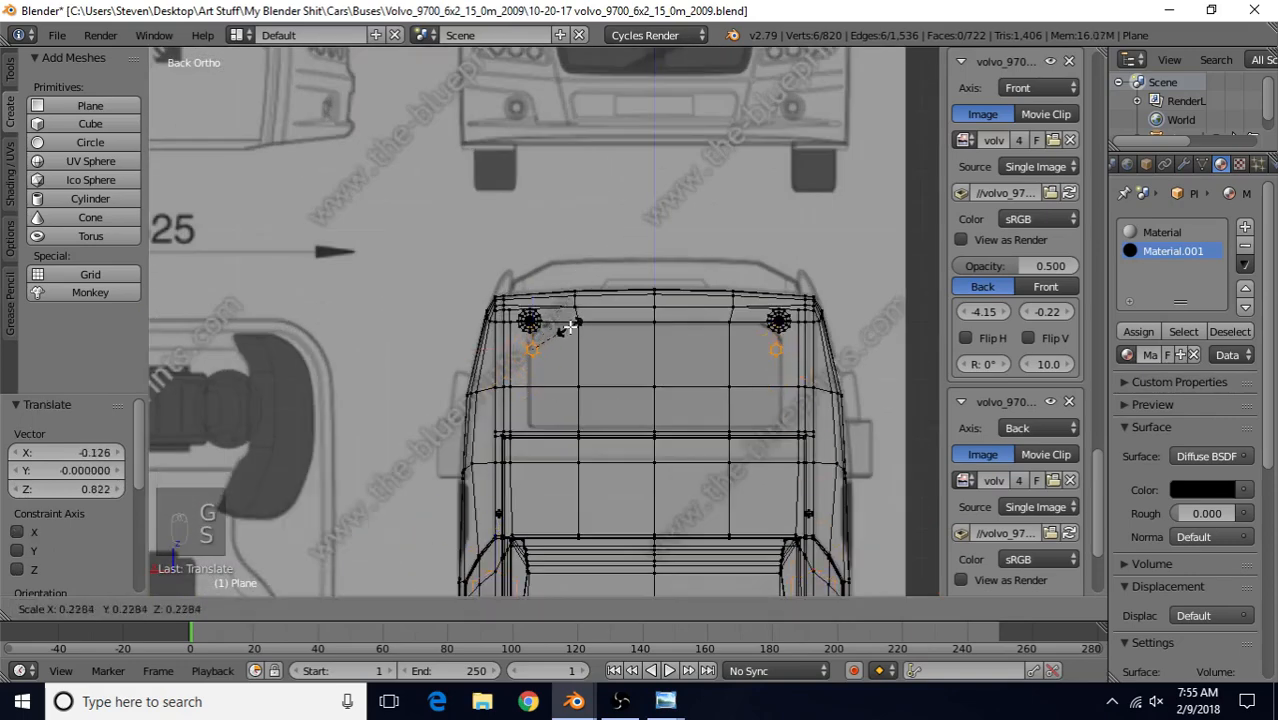
{"action": "left_click", "coordinate": [568, 326]}
Move the hexagon onto the corner lamp near its centre and scale it by about 0.541
{"action": "scroll", "coordinate": [560, 320], "scroll_direction": "up", "scroll_amount": 5}
{"action": "key", "text": "g"}
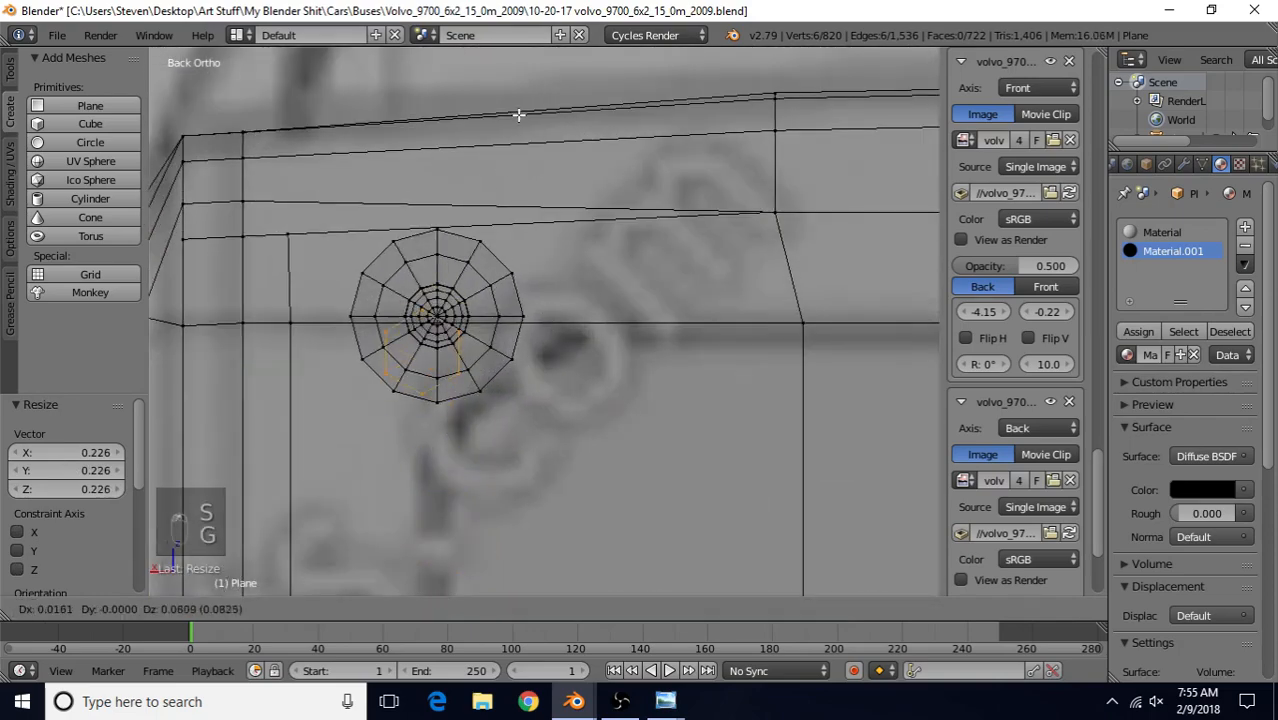
{"action": "left_click", "coordinate": [522, 117]}
{"action": "key", "text": "s"}
{"action": "left_click", "coordinate": [491, 204]}
{"action": "scroll", "coordinate": [470, 274], "scroll_direction": "up", "scroll_amount": 5}
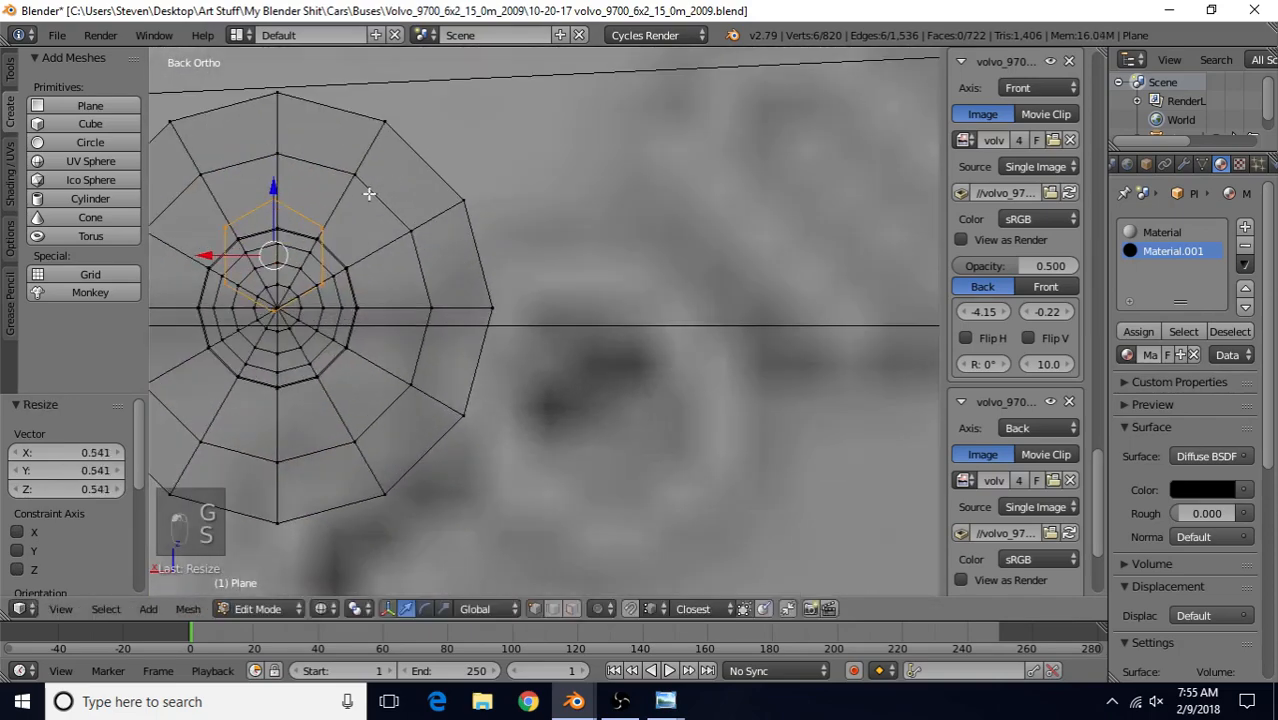
Raise the hexagon about 0.017 along the Z axis to the lamp's outer ring and scale it by about 0.453
{"action": "middle_click_drag", "start_coordinate": [384, 189], "coordinate": [596, 266], "text": "shift"}
{"action": "scroll", "coordinate": [590, 262], "scroll_direction": "up", "scroll_amount": 3}
{"action": "left_click_drag", "start_coordinate": [440, 264], "coordinate": [447, 97]}
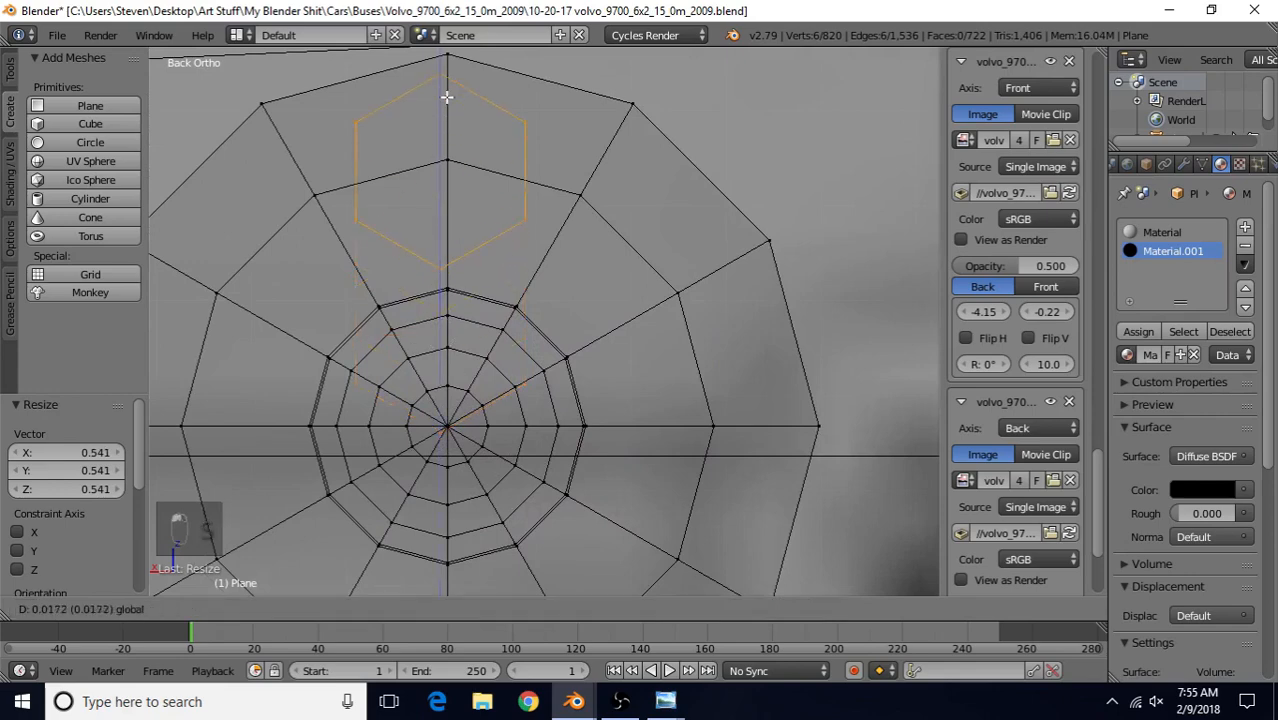
{"action": "left_click", "coordinate": [447, 97]}
{"action": "middle_click_drag", "start_coordinate": [513, 208], "coordinate": [613, 265], "text": "shift"}
{"action": "key", "text": "s"}
{"action": "left_click", "coordinate": [589, 262]}
Centre the hexagon between the lamp's two outer rings at the uppermost spoke and scale it by about 0.831
{"action": "key", "text": "g"}
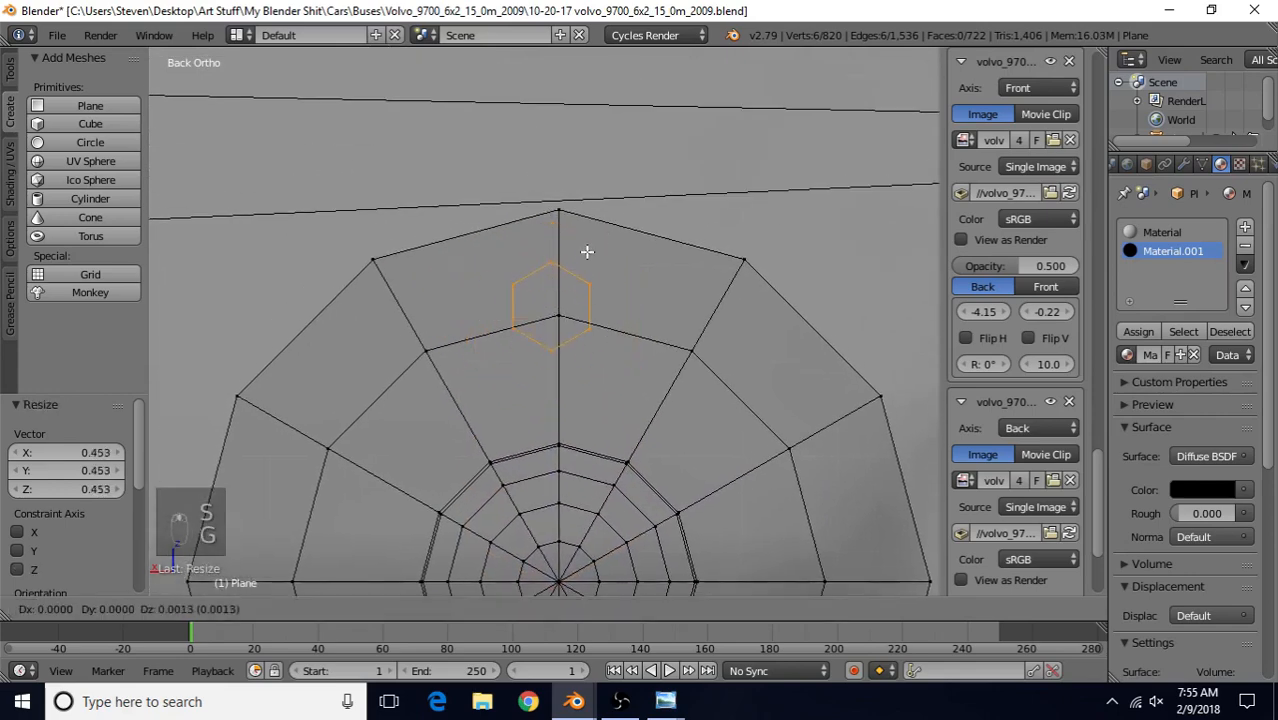
{"action": "left_click", "coordinate": [590, 224]}
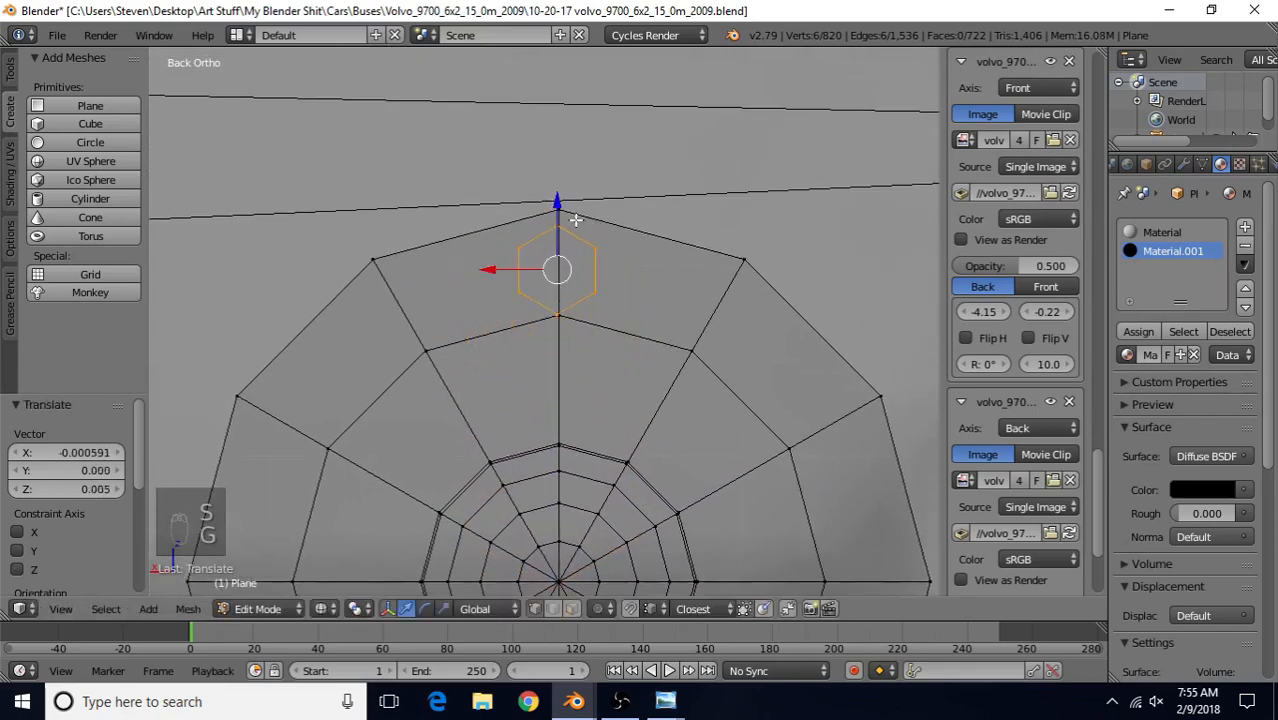
{"action": "key", "text": "g"}
{"action": "left_click", "coordinate": [585, 204]}
{"action": "key", "text": "s"}
{"action": "left_click", "coordinate": [566, 222]}
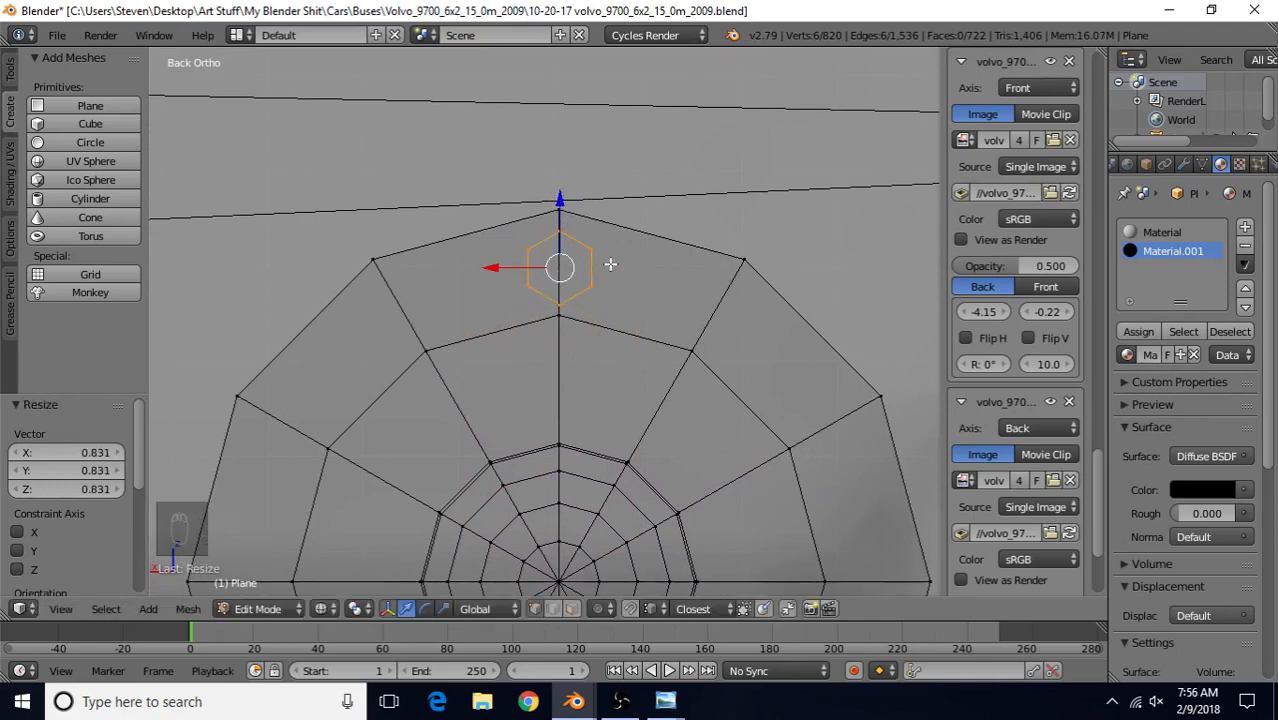
Check the LED size in the rear reference photo and scale the hexagon up by about 1.163
{"action": "mouse_move", "coordinate": [665, 701]}
{"action": "left_click", "coordinate": [560, 630]}
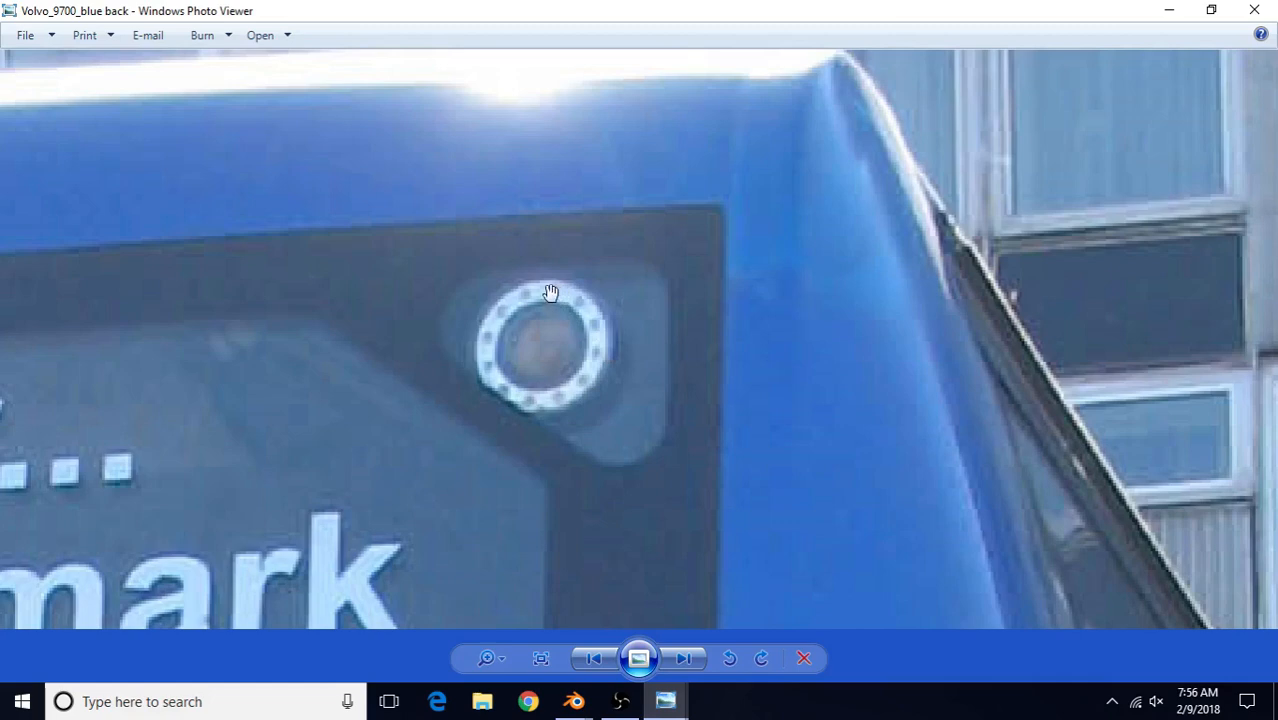
{"action": "mouse_move", "coordinate": [574, 701]}
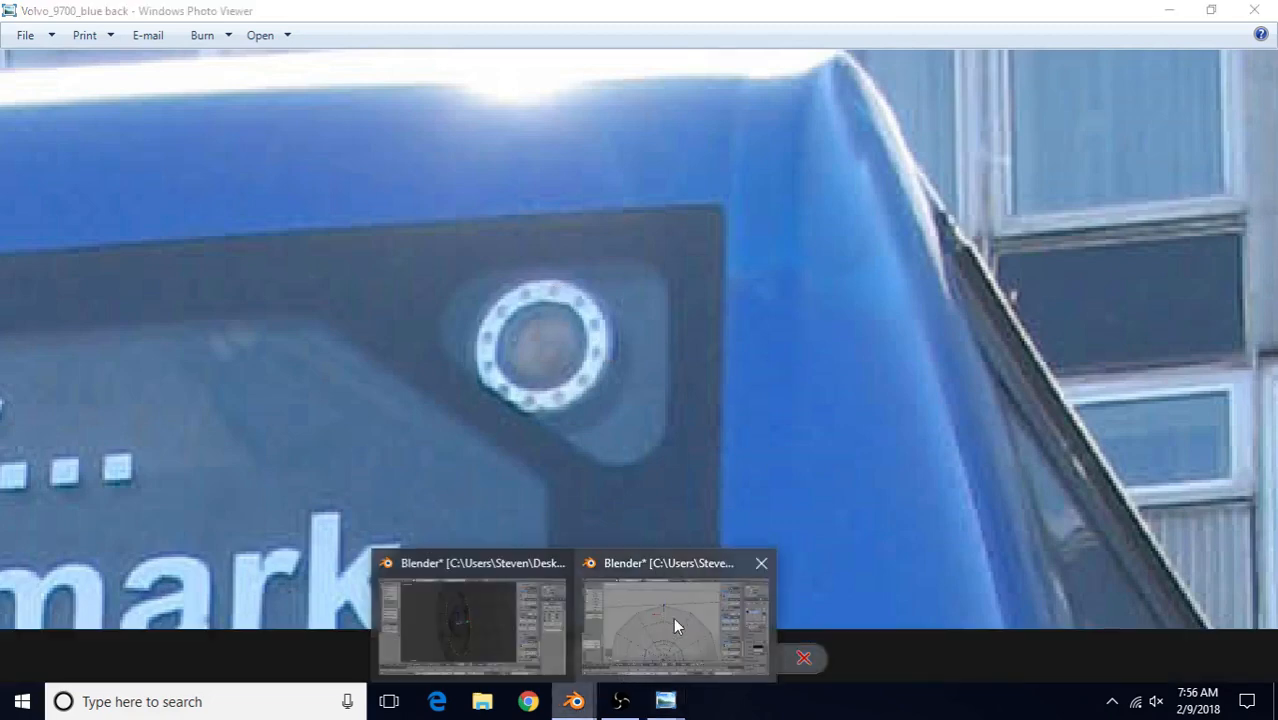
{"action": "left_click", "coordinate": [678, 628]}
{"action": "key", "text": "s"}
{"action": "left_click", "coordinate": [585, 154]}
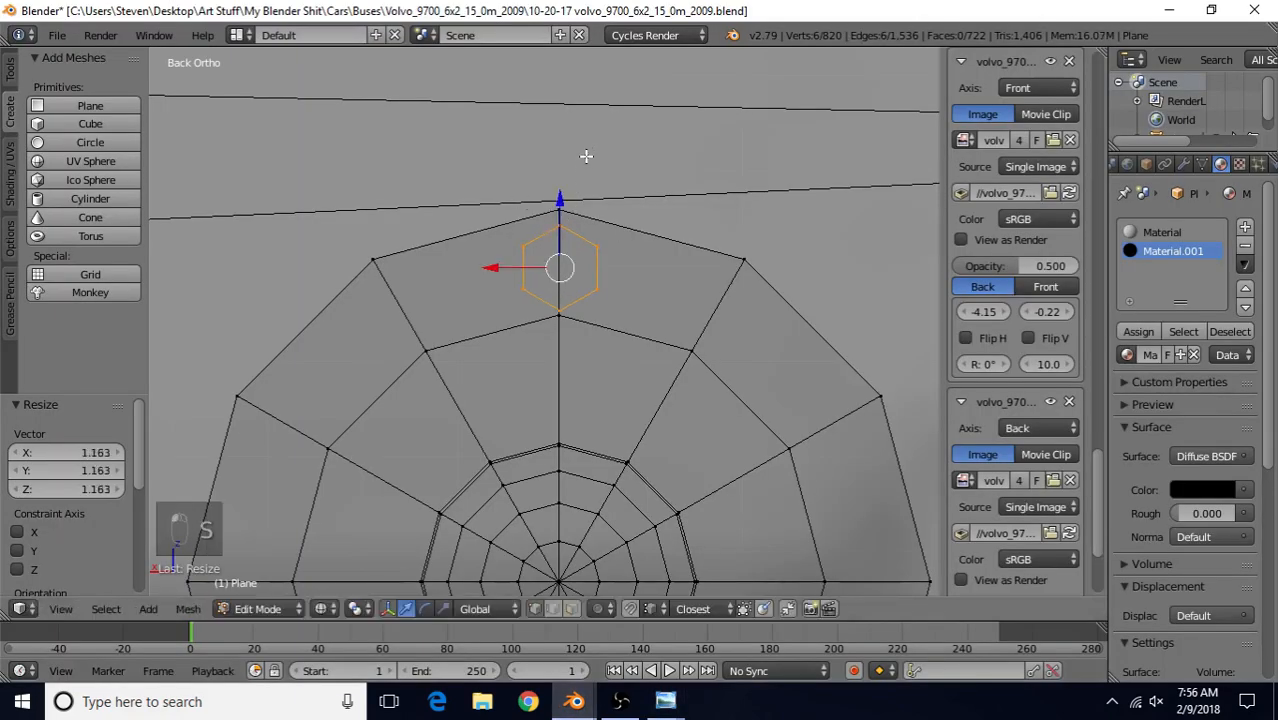
Nudge the hexagon about 0.0002 along Z and 0.00014 along X to centre it on the lamp's uppermost spoke
{"action": "key", "text": "g"}
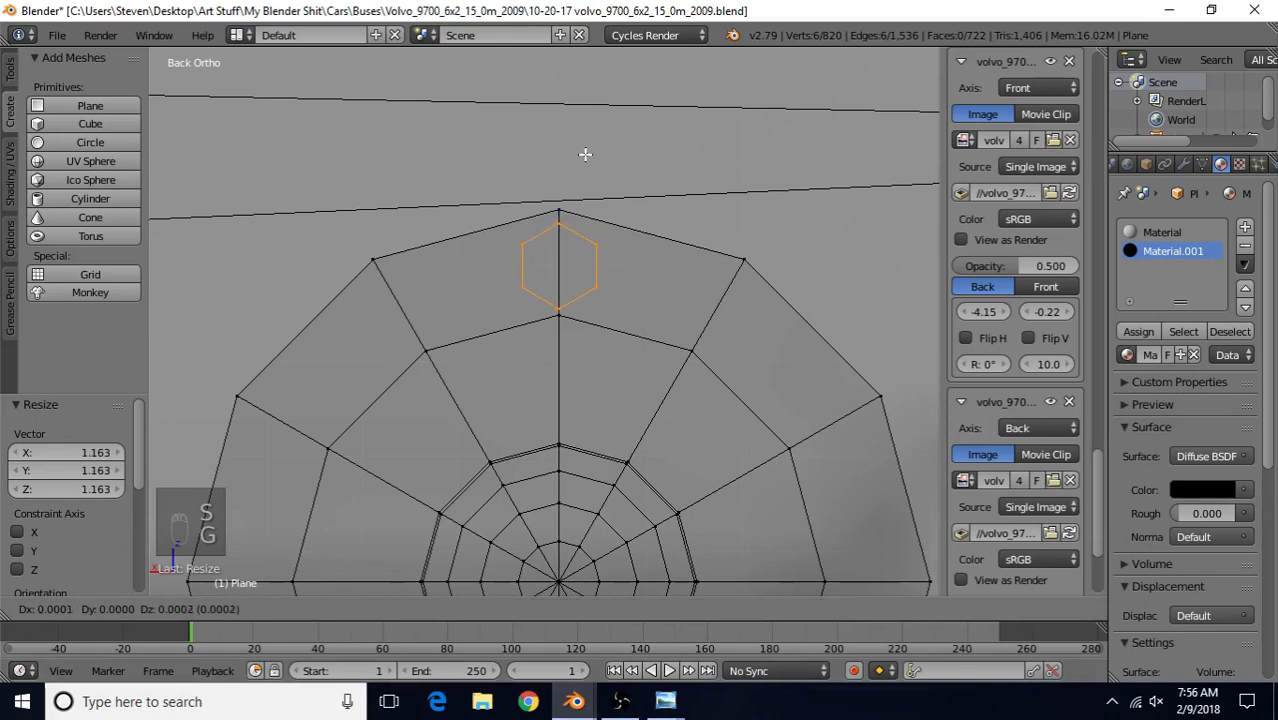
{"action": "left_click", "coordinate": [585, 154]}
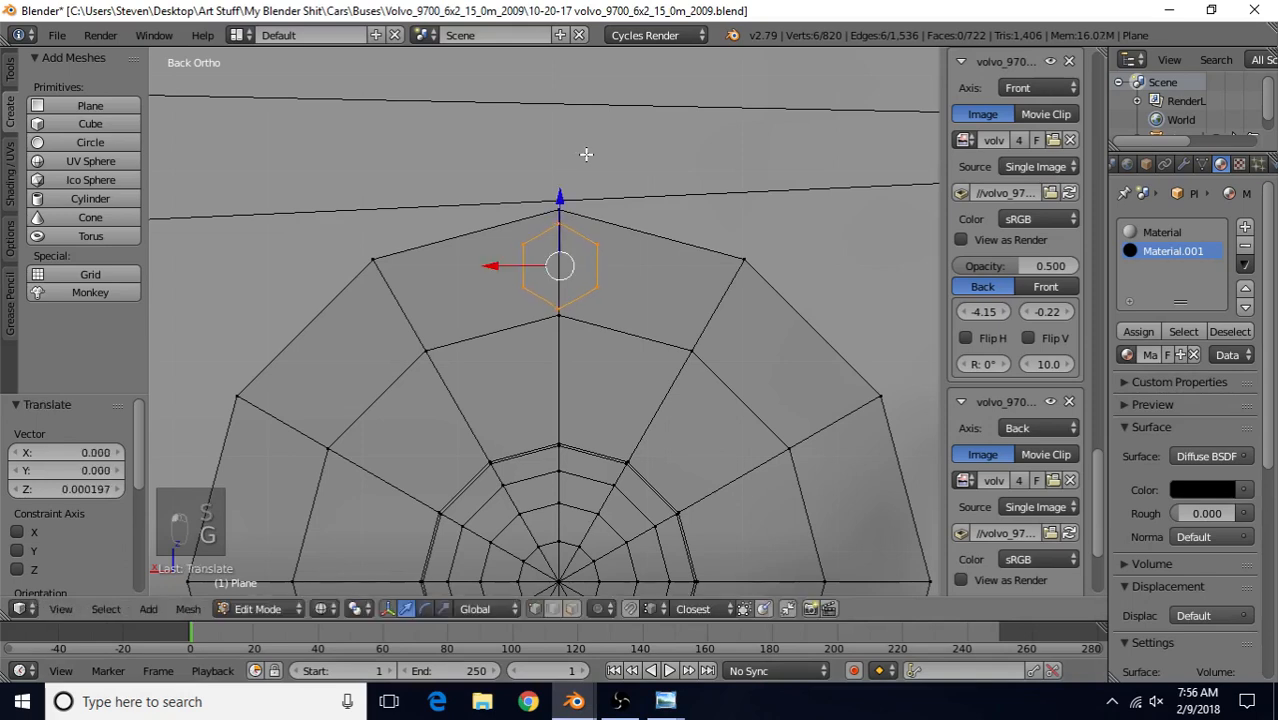
{"action": "left_click", "coordinate": [356, 609]}
{"action": "left_click", "coordinate": [405, 546]}
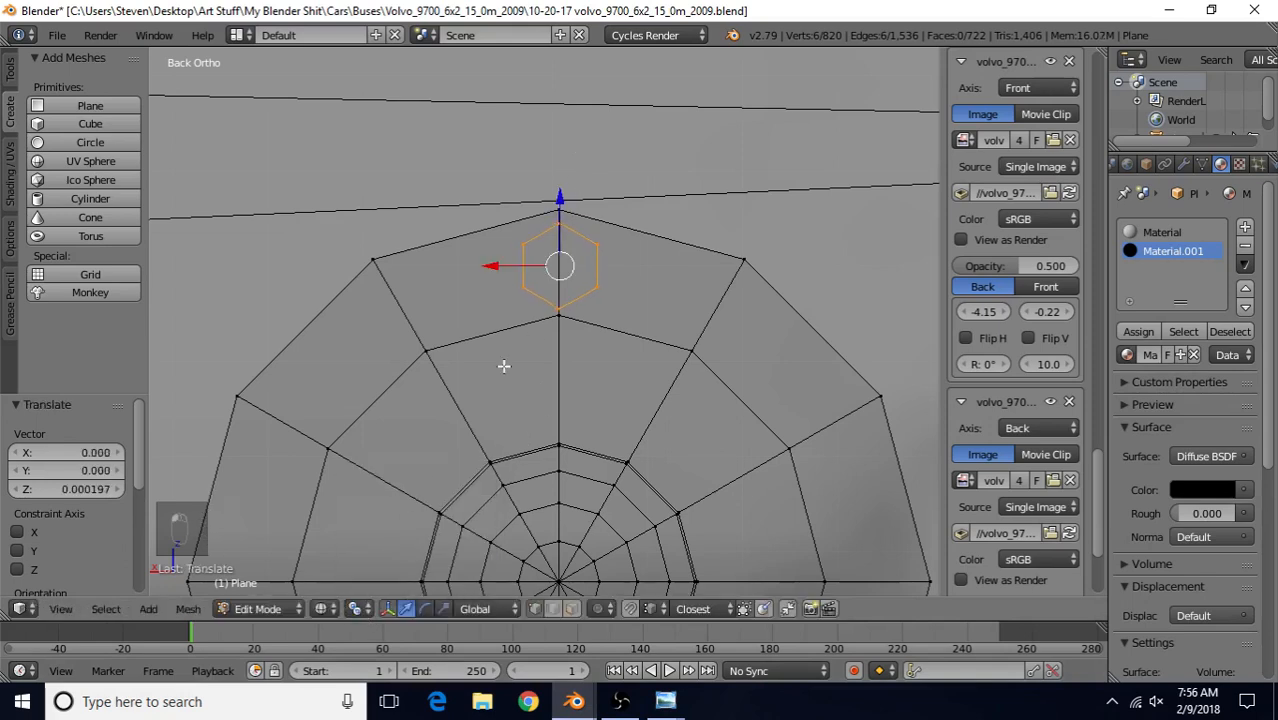
{"action": "left_click_drag", "start_coordinate": [494, 263], "coordinate": [563, 213]}
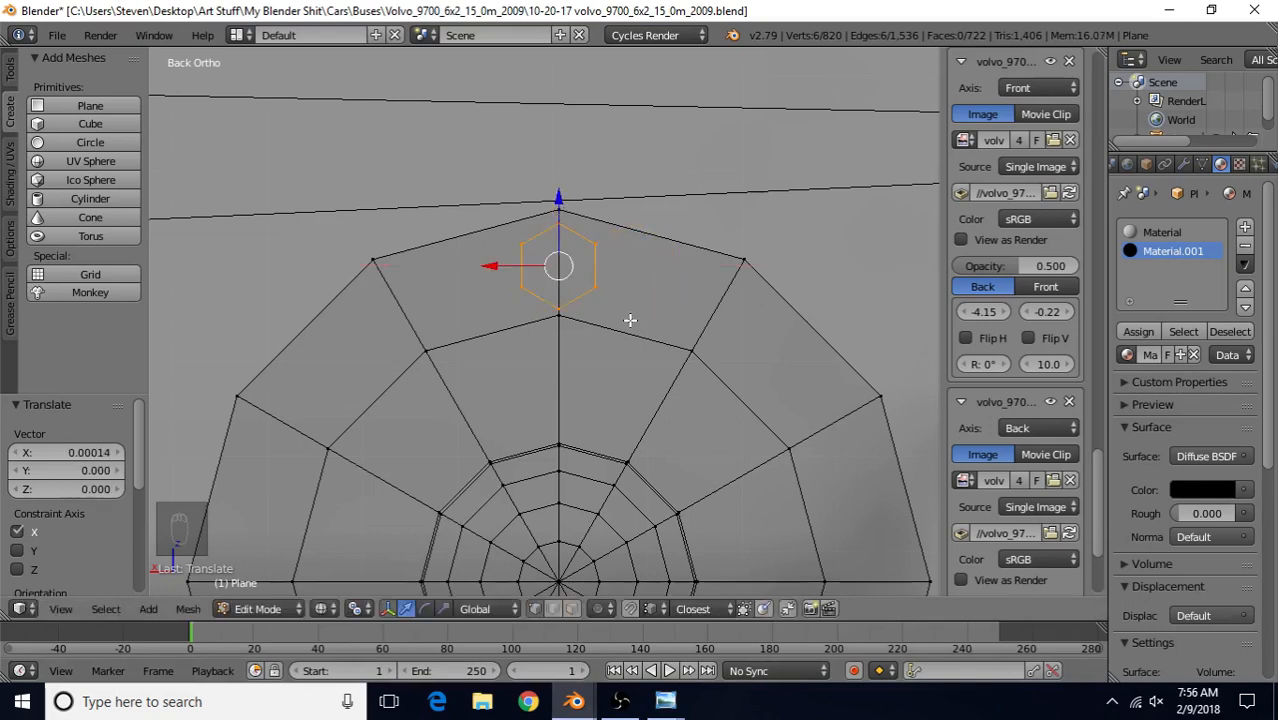
Add a loop cut midway between the lamp's two outer rings and raise the hexagon about 0.0004 along Z to centre it on that loop
{"action": "scroll", "coordinate": [630, 320], "scroll_direction": "up", "scroll_amount": 1}
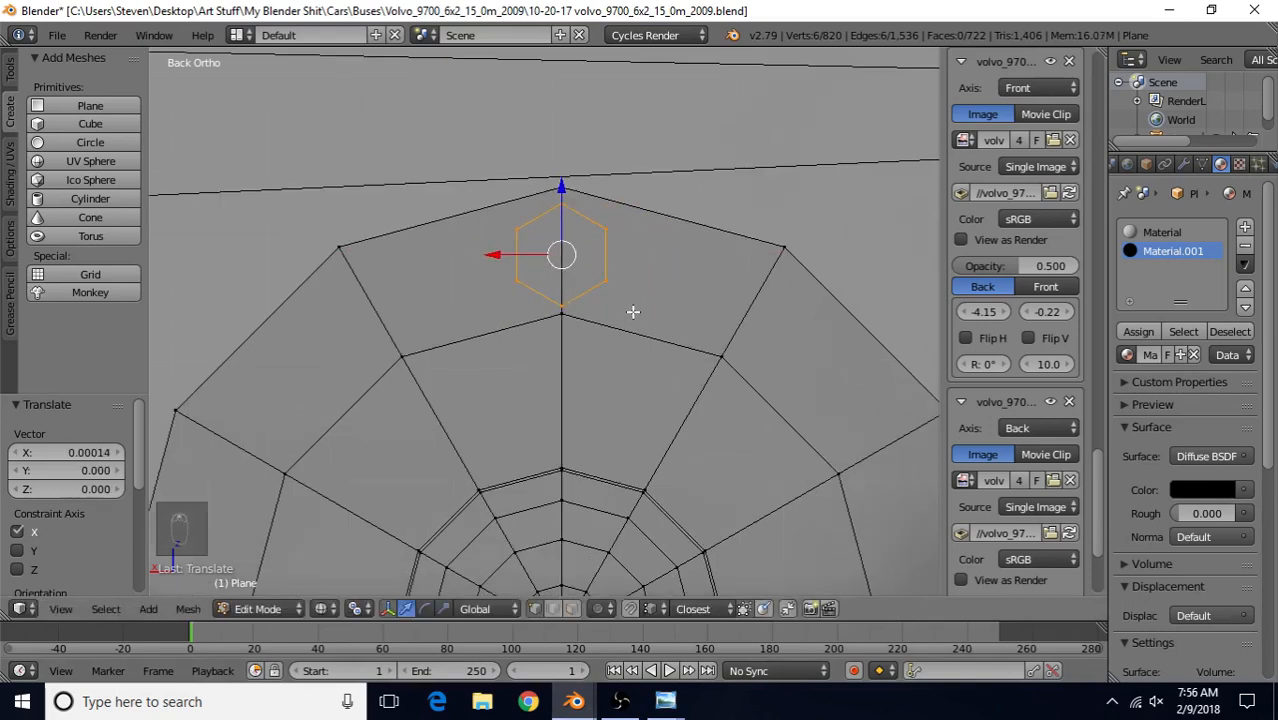
{"action": "key", "text": "ctrl+r"}
{"action": "left_click", "coordinate": [747, 303]}
{"action": "left_click", "coordinate": [742, 296]}
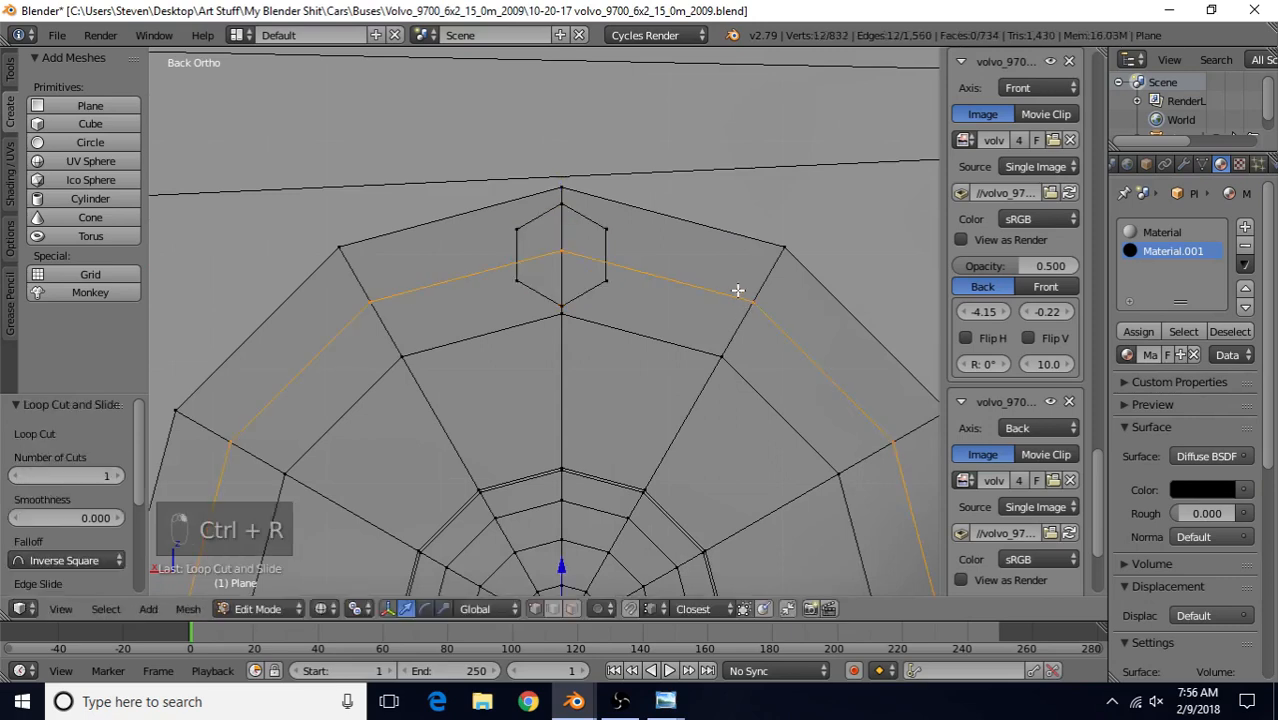
{"action": "right_click", "coordinate": [589, 220], "text": "alt"}
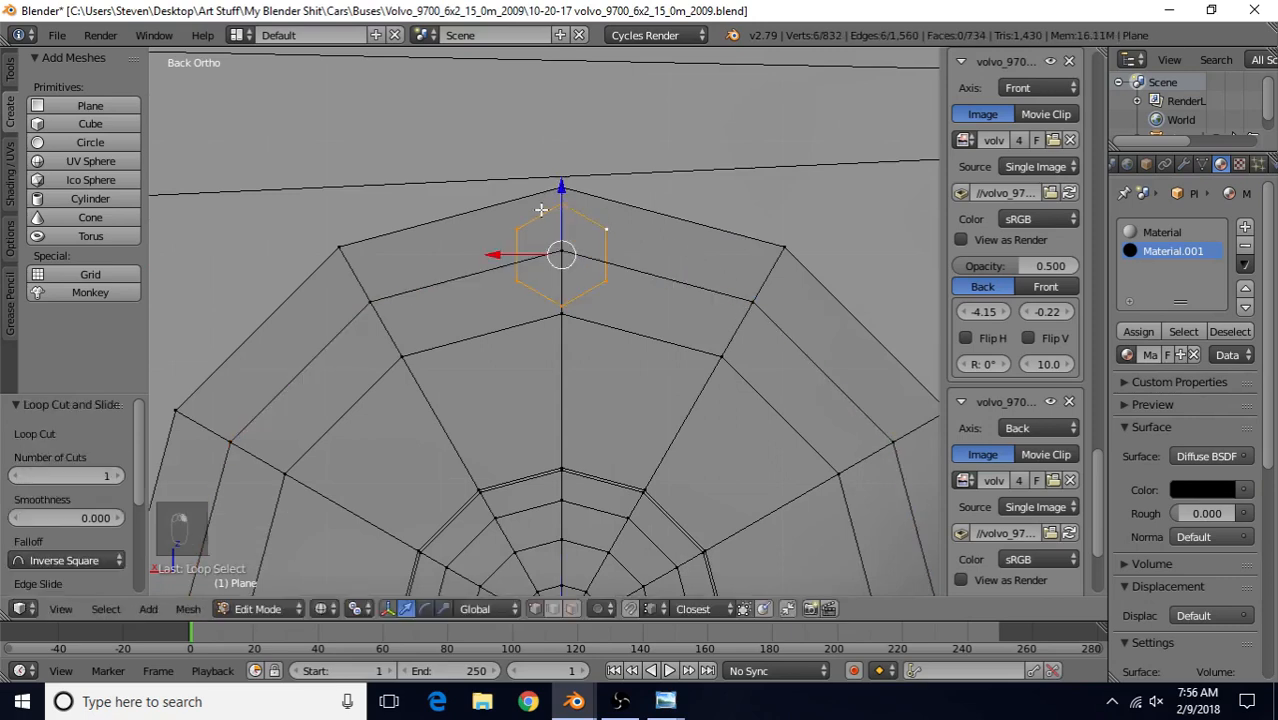
{"action": "left_click_drag", "start_coordinate": [561, 187], "coordinate": [566, 247]}
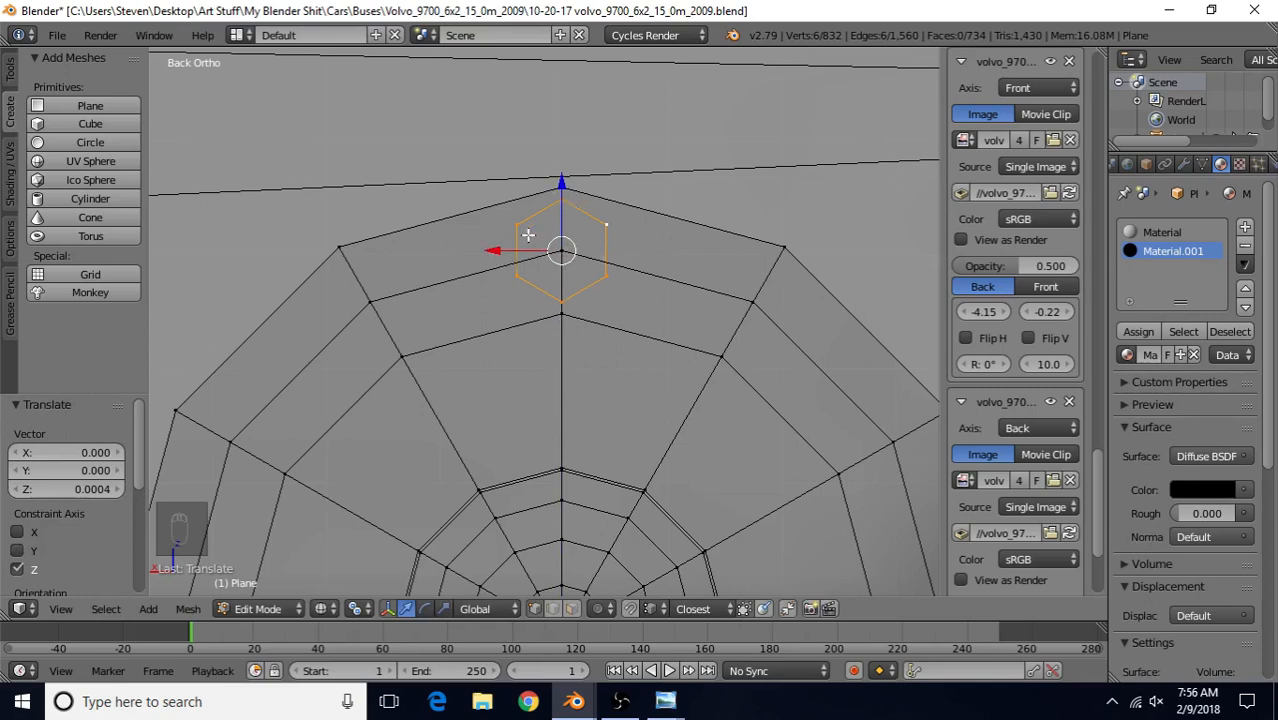
Select the guide loop between the lamp's two outer rings and dissolve its edges
{"action": "left_click", "coordinate": [677, 273], "text": "alt"}
{"action": "key", "text": "Delete"}
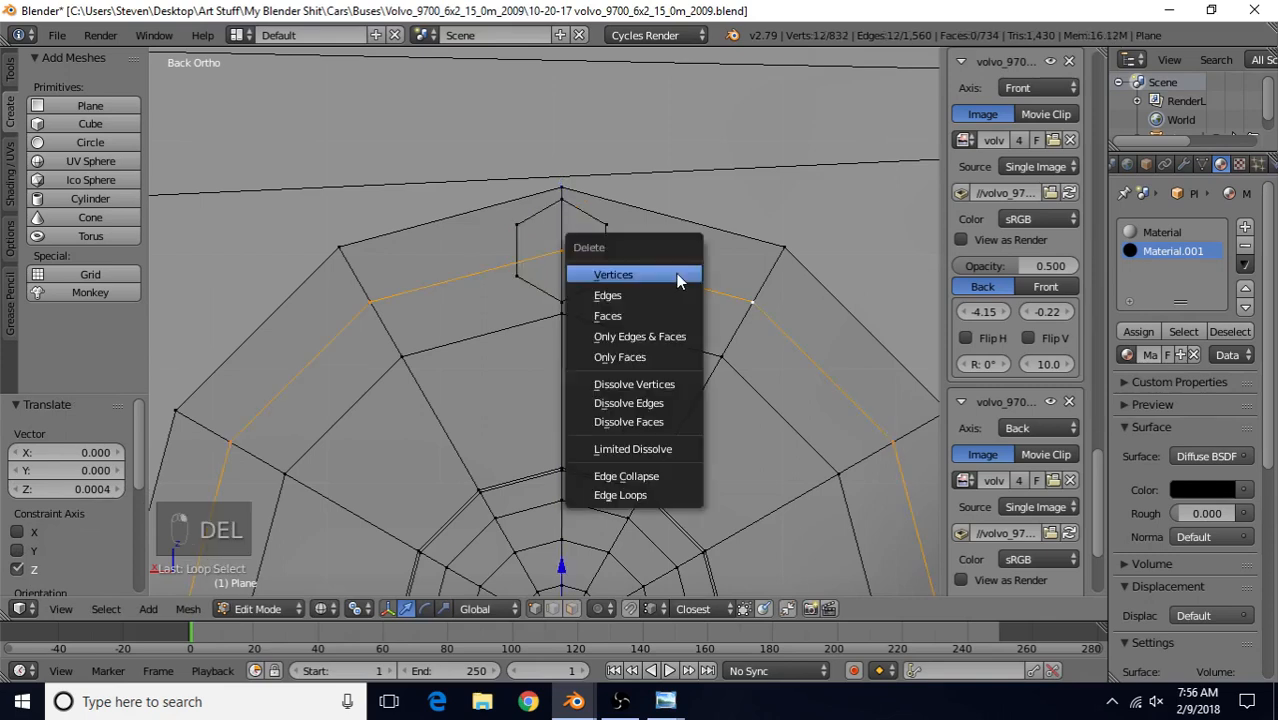
{"action": "left_click", "coordinate": [617, 400]}
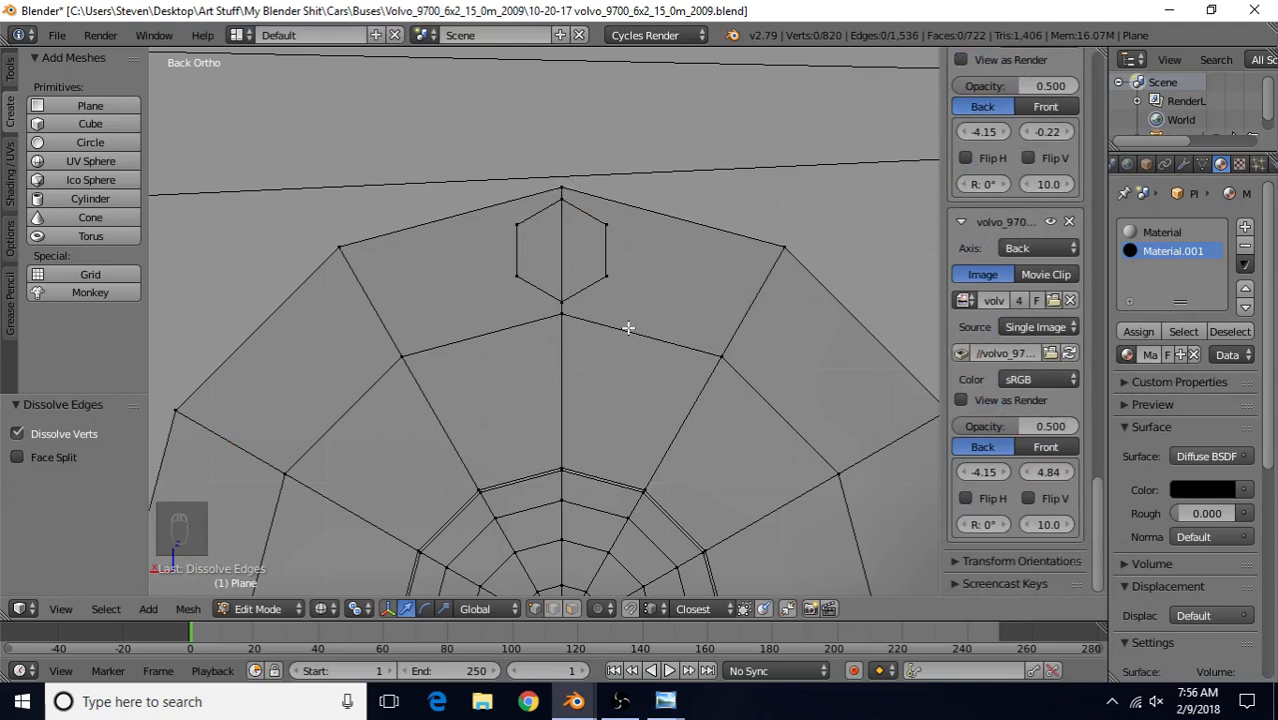
Examine the lamp's concentric edge loops from behind and at an angle to tell the overlapping rings apart
{"action": "scroll", "coordinate": [736, 313], "scroll_direction": "down", "scroll_amount": 3}
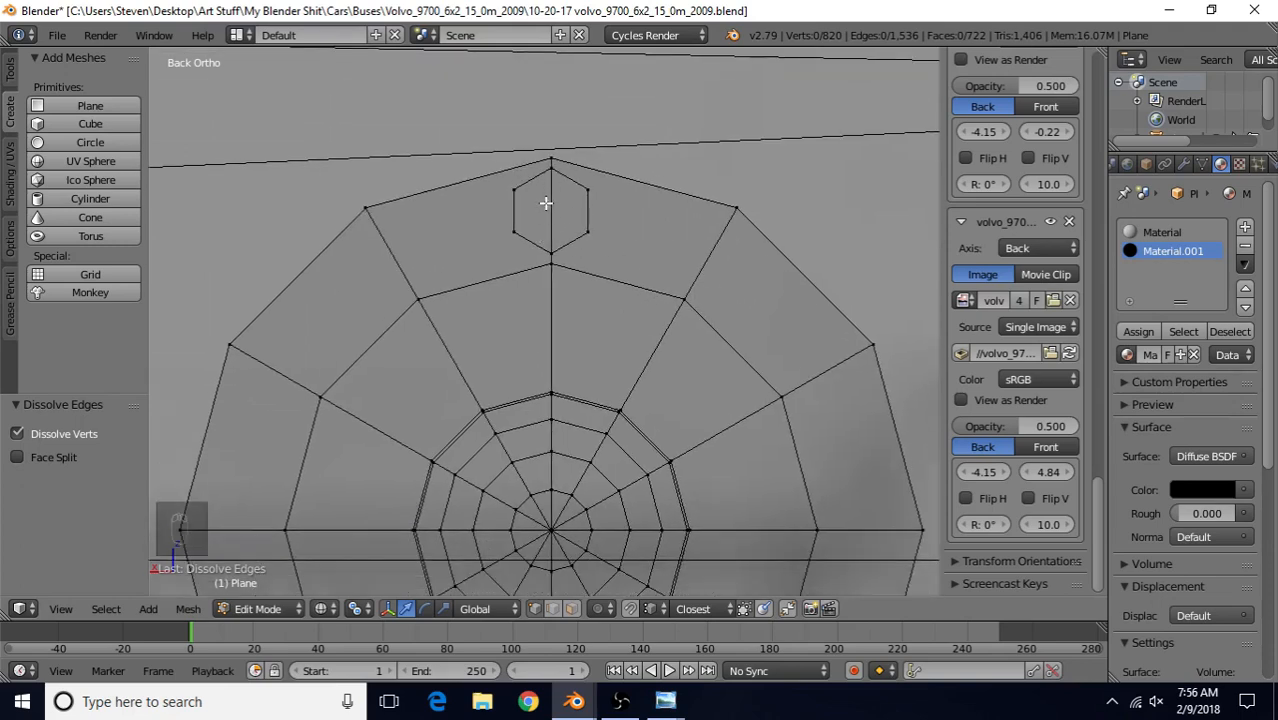
{"action": "middle_click_drag", "start_coordinate": [843, 414], "coordinate": [729, 246], "text": "shift"}
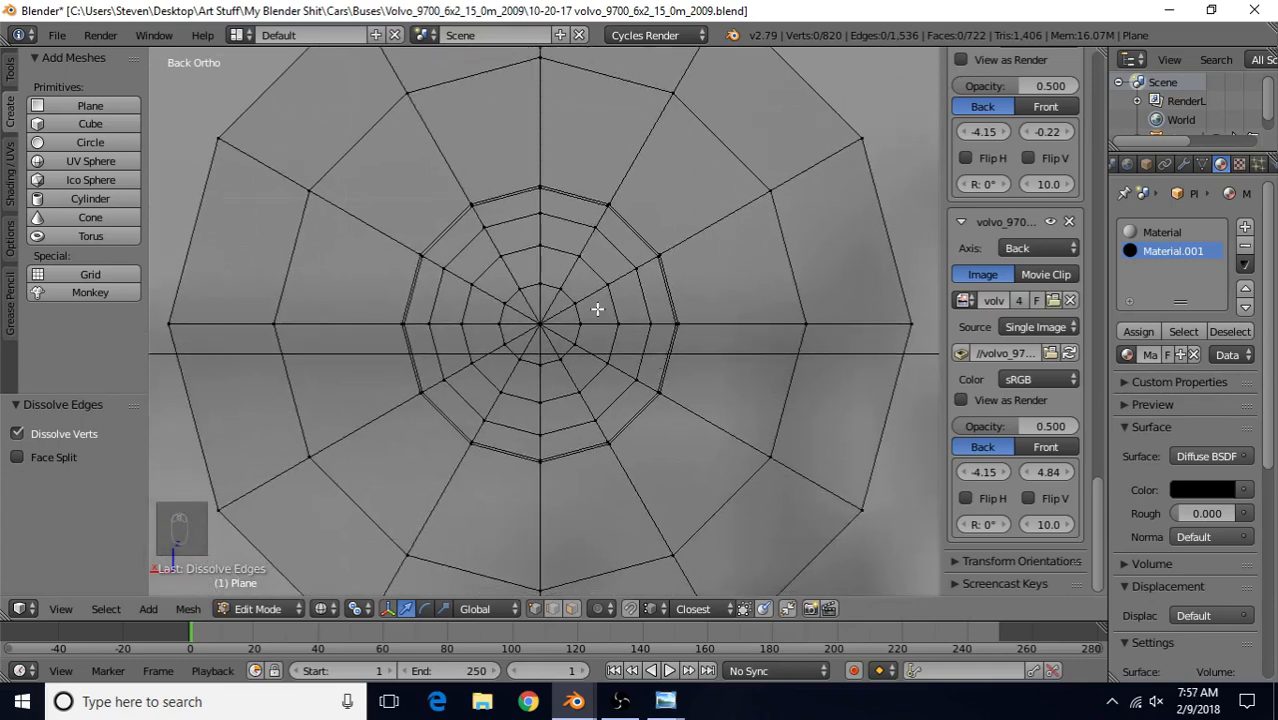
{"action": "middle_click_drag", "start_coordinate": [597, 309], "coordinate": [588, 364], "text": "shift"}
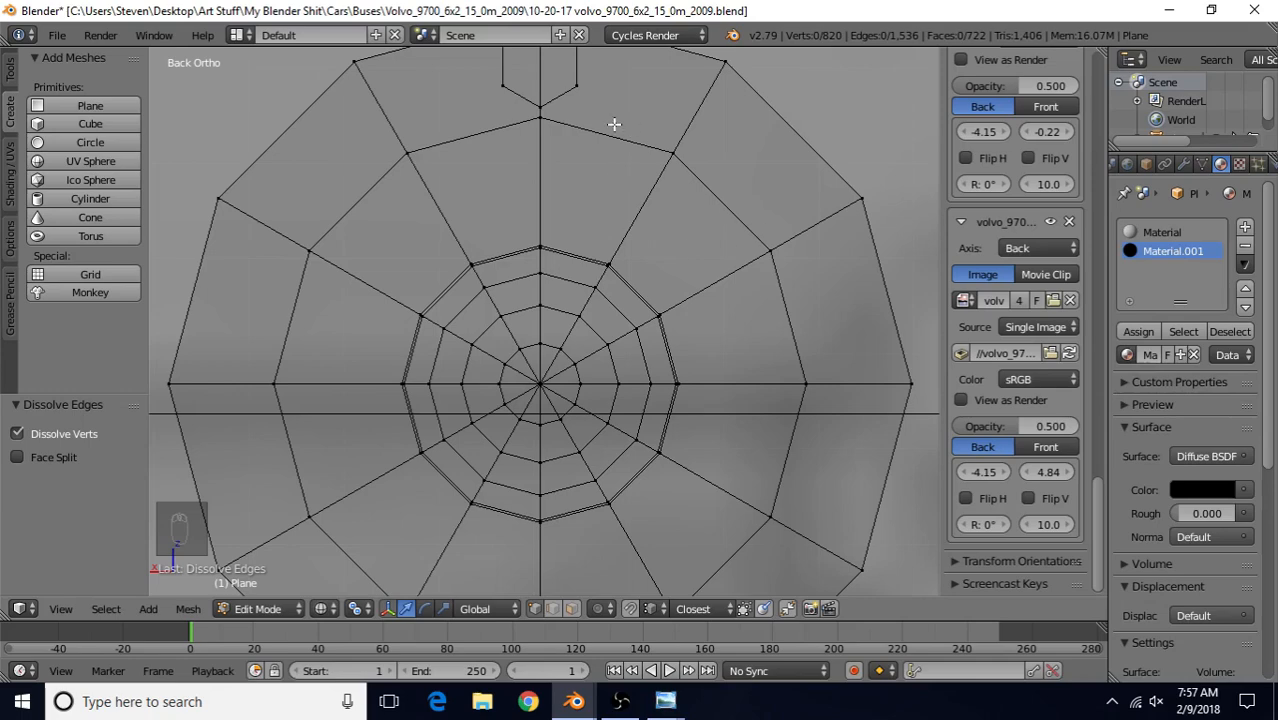
{"action": "left_click", "coordinate": [733, 208], "text": "alt"}
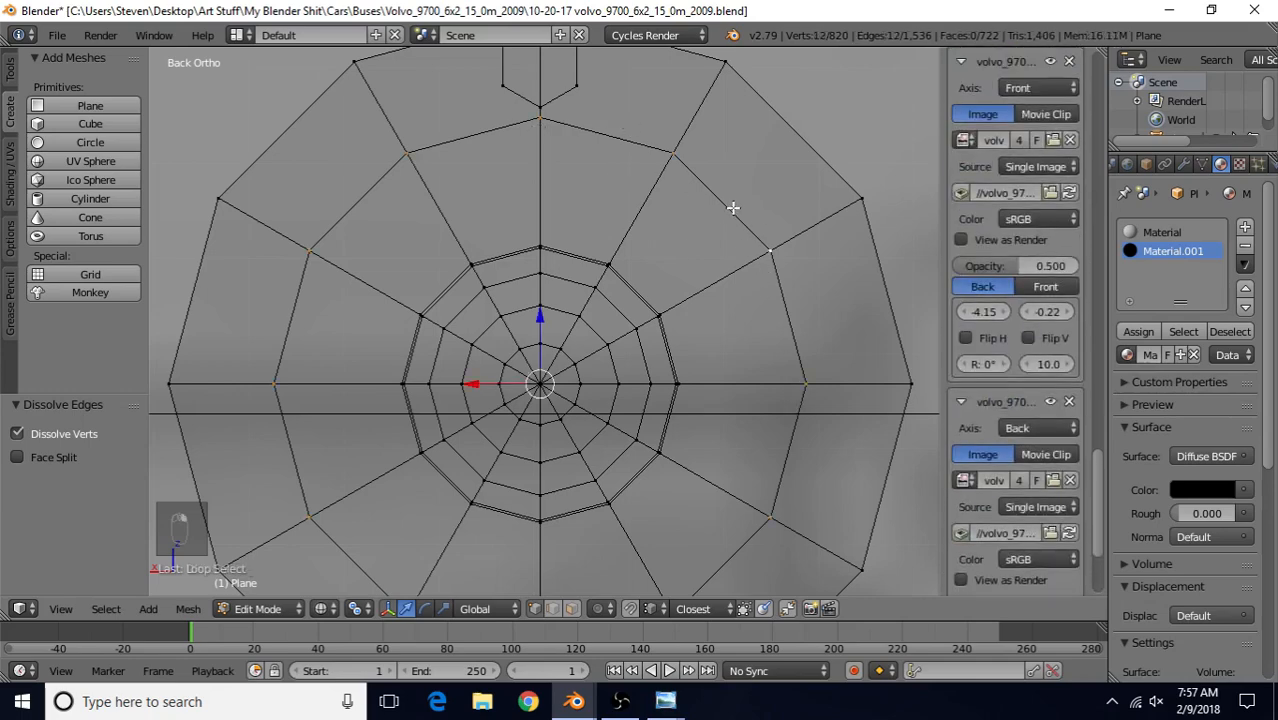
{"action": "scroll", "coordinate": [733, 208], "scroll_direction": "down", "scroll_amount": 3}
{"action": "key", "text": "z"}
{"action": "mouse_move", "coordinate": [710, 248]}
{"action": "middle_mouse_down"}
{"action": "mouse_move", "coordinate": [631, 263]}
{"action": "mouse_move", "coordinate": [650, 269]}
{"action": "mouse_move", "coordinate": [422, 265]}
{"action": "mouse_move", "coordinate": [517, 280]}
{"action": "middle_mouse_up"}
{"action": "key", "text": "z"}
{"action": "middle_click_drag", "start_coordinate": [651, 347], "coordinate": [520, 315]}
{"action": "scroll", "coordinate": [520, 315], "scroll_direction": "up", "scroll_amount": 4}
{"action": "middle_click_drag", "start_coordinate": [633, 314], "coordinate": [485, 331]}
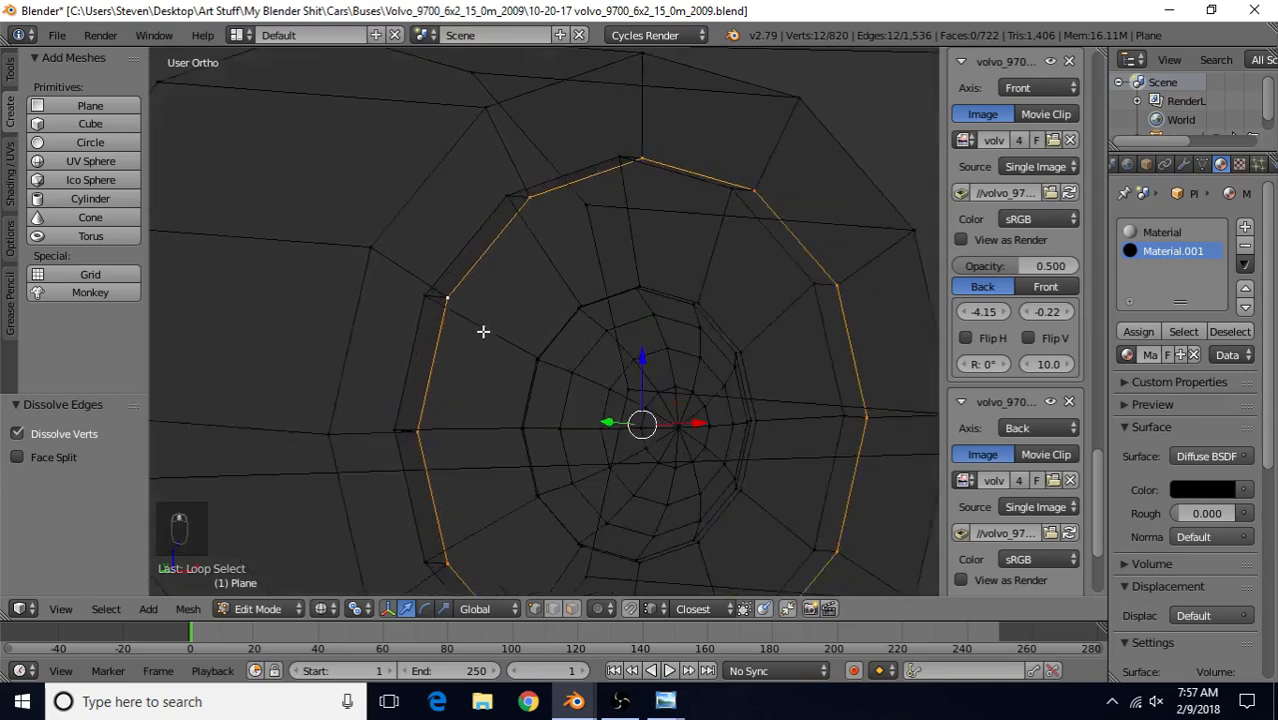
{"action": "scroll", "coordinate": [484, 328], "scroll_direction": "up", "scroll_amount": 2}
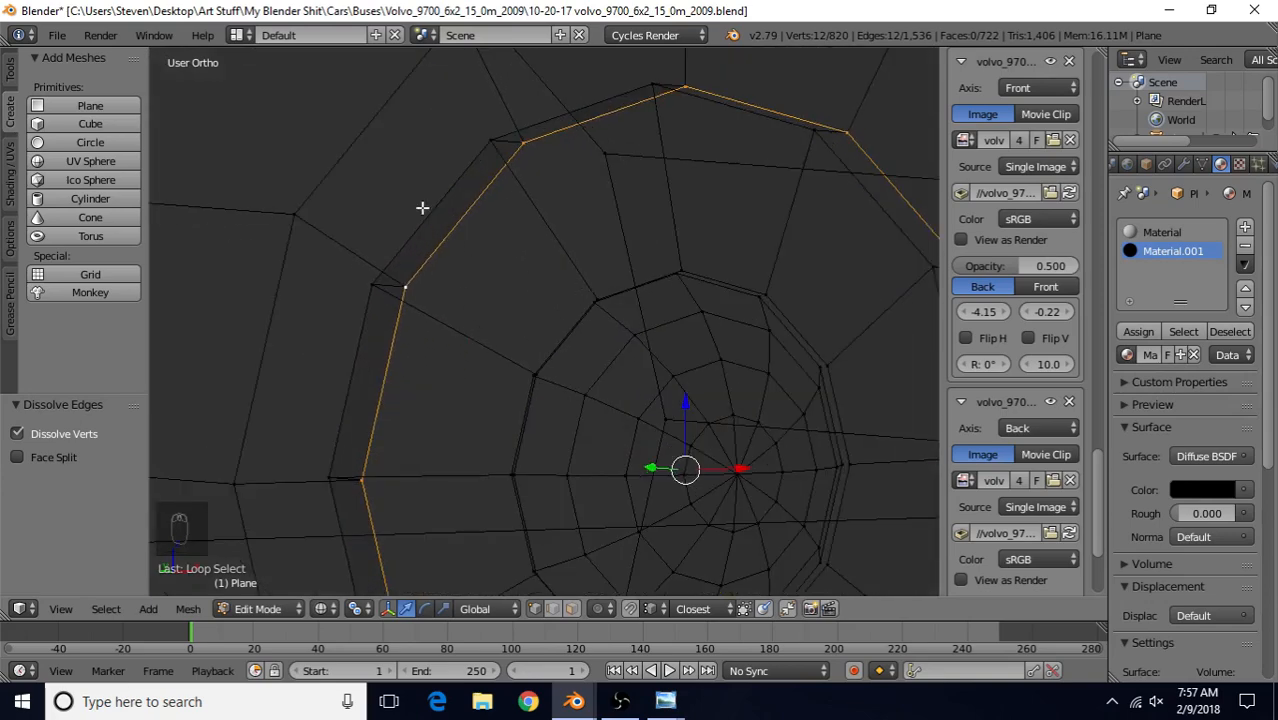
{"action": "right_click", "coordinate": [562, 320], "text": "alt"}
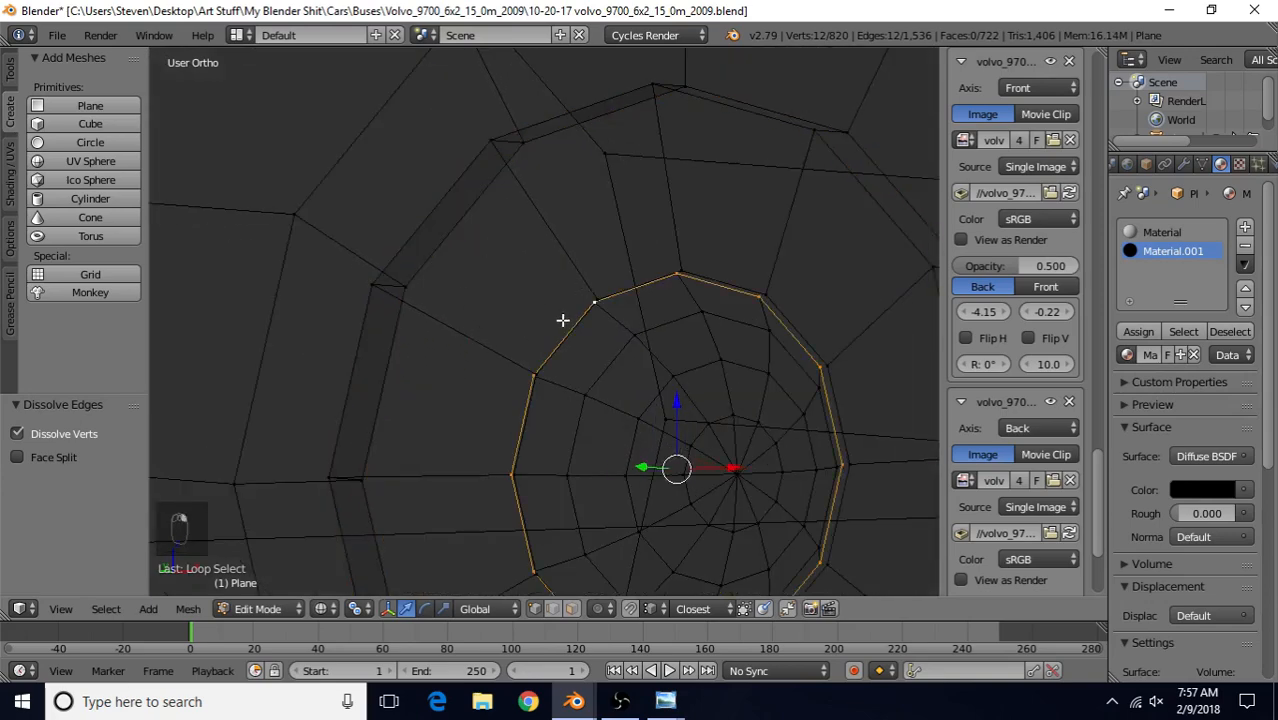
{"action": "scroll", "coordinate": [578, 348], "scroll_direction": "down", "scroll_amount": 5}
{"action": "scroll", "coordinate": [580, 350], "scroll_direction": "up", "scroll_amount": 5}
Select the lamp's second-outermost ring and snap the 3D cursor to the selection in the back view
{"action": "right_click", "coordinate": [700, 272], "text": "alt"}
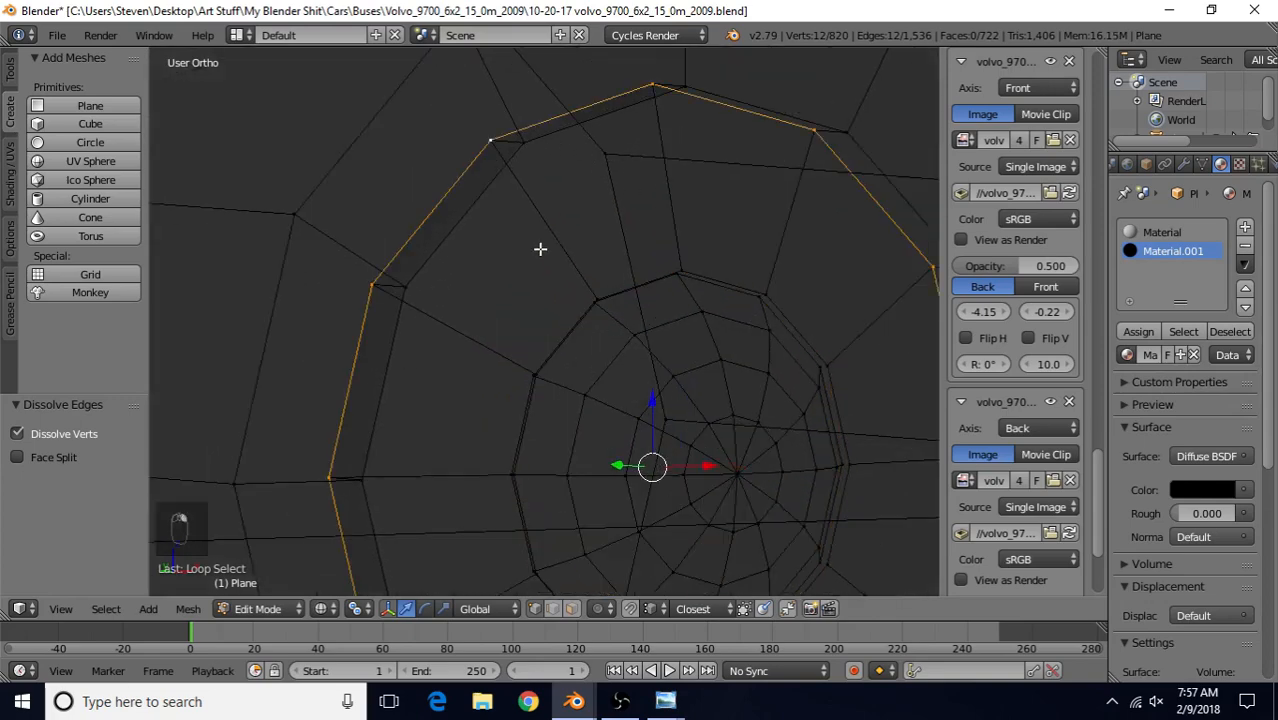
{"action": "scroll", "coordinate": [550, 272], "scroll_direction": "down", "scroll_amount": 3}
{"action": "key", "text": "ctrl+KP_1"}
{"action": "scroll", "coordinate": [552, 274], "scroll_direction": "up", "scroll_amount": 3}
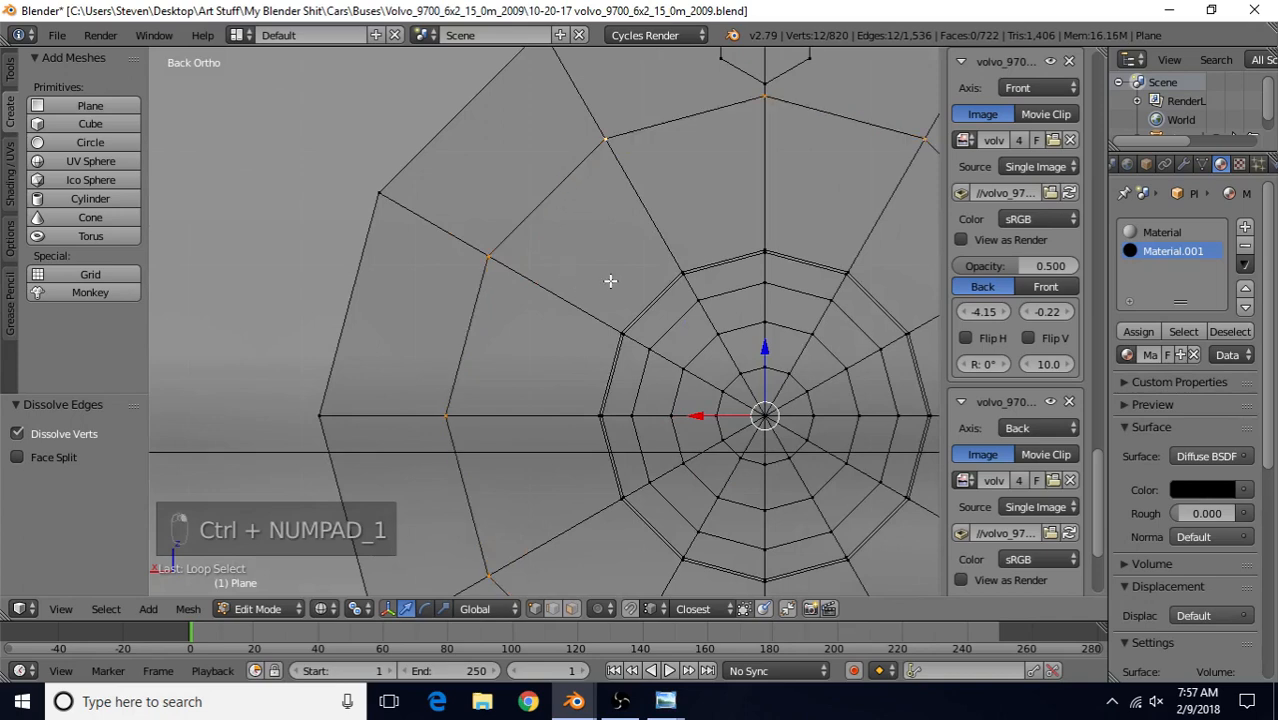
{"action": "key", "text": "shift+s"}
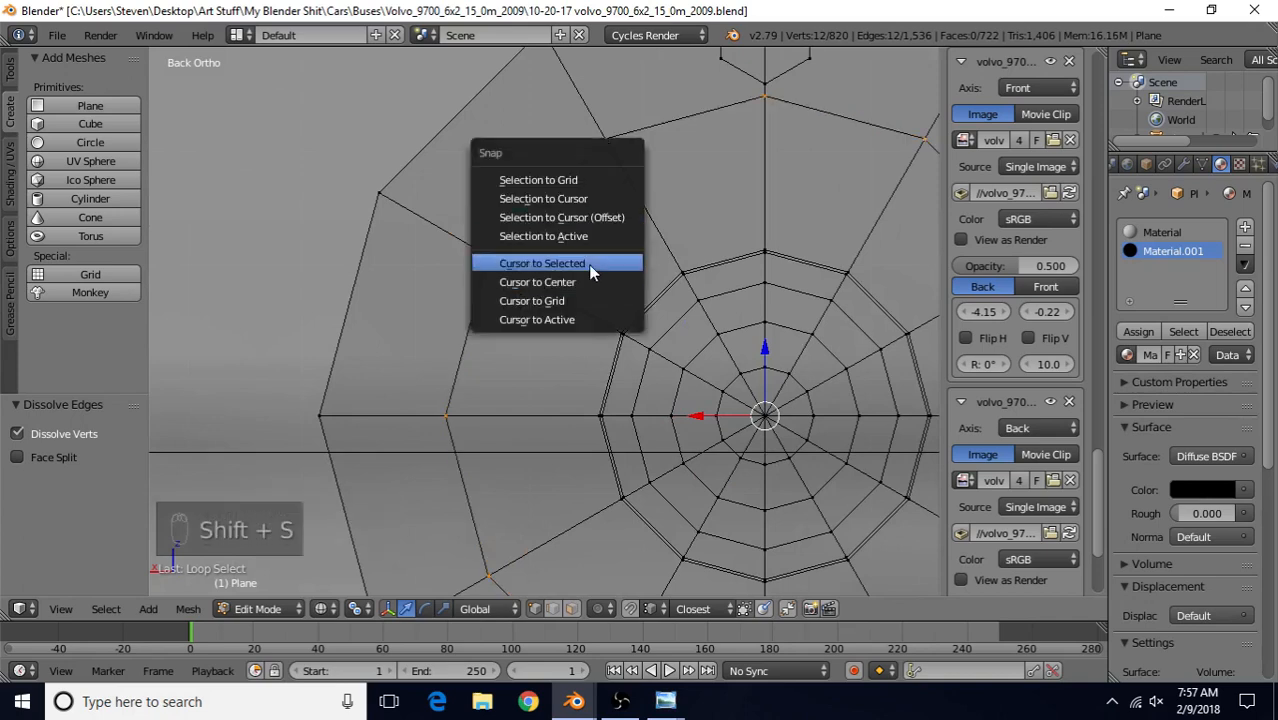
{"action": "left_click", "coordinate": [564, 265]}
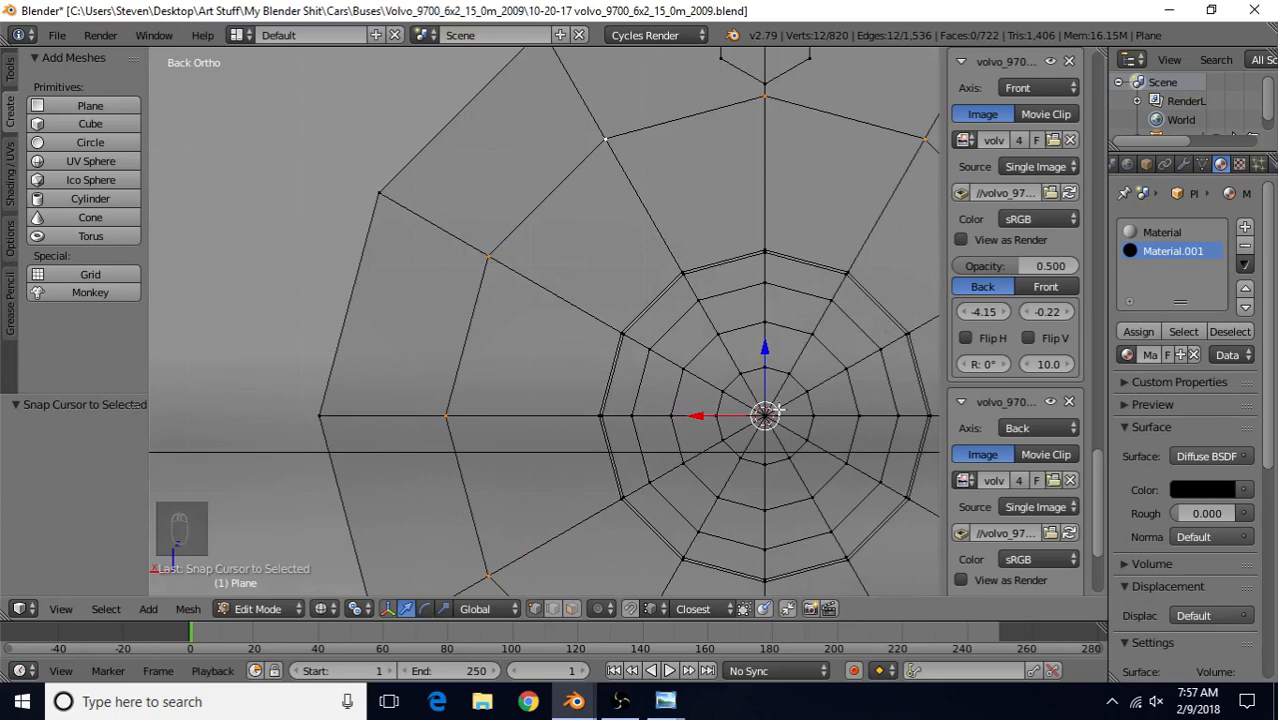
Select the hexagon's edge loop and set the pivot point to the 3D cursor
{"action": "scroll", "coordinate": [748, 416], "scroll_direction": "down", "scroll_amount": 3}
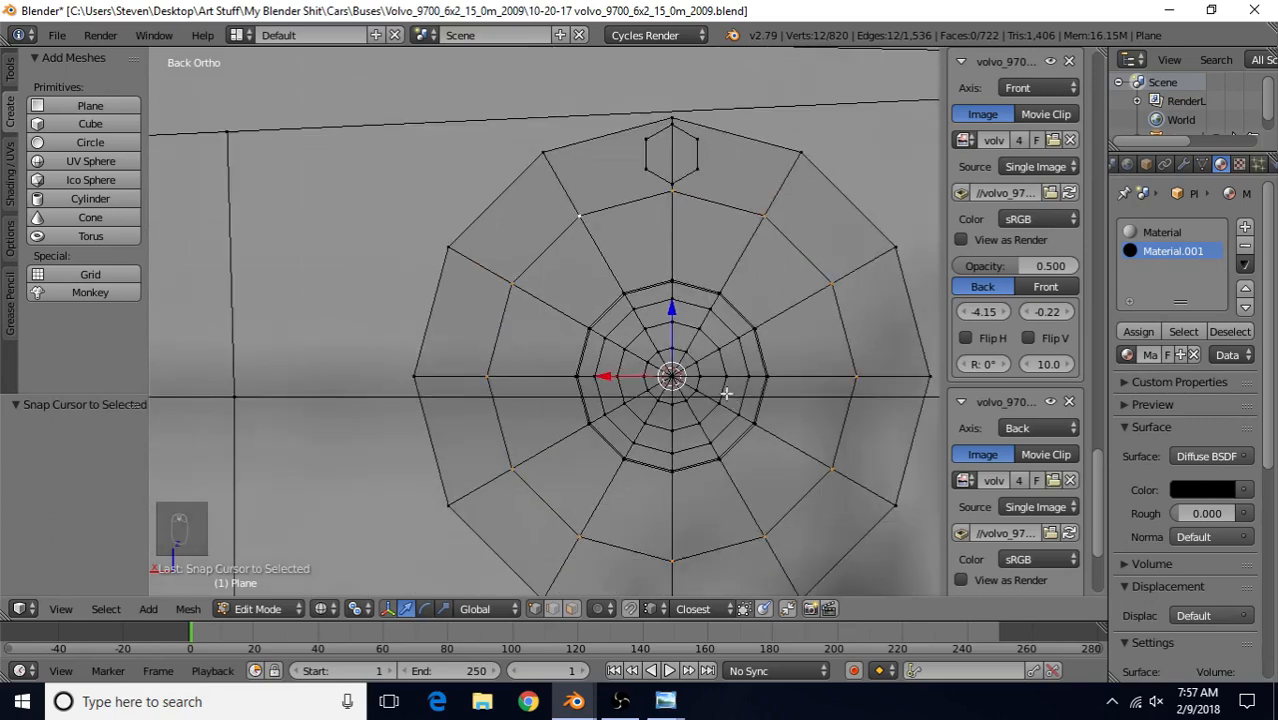
{"action": "scroll", "coordinate": [684, 316], "scroll_direction": "up", "scroll_amount": 2}
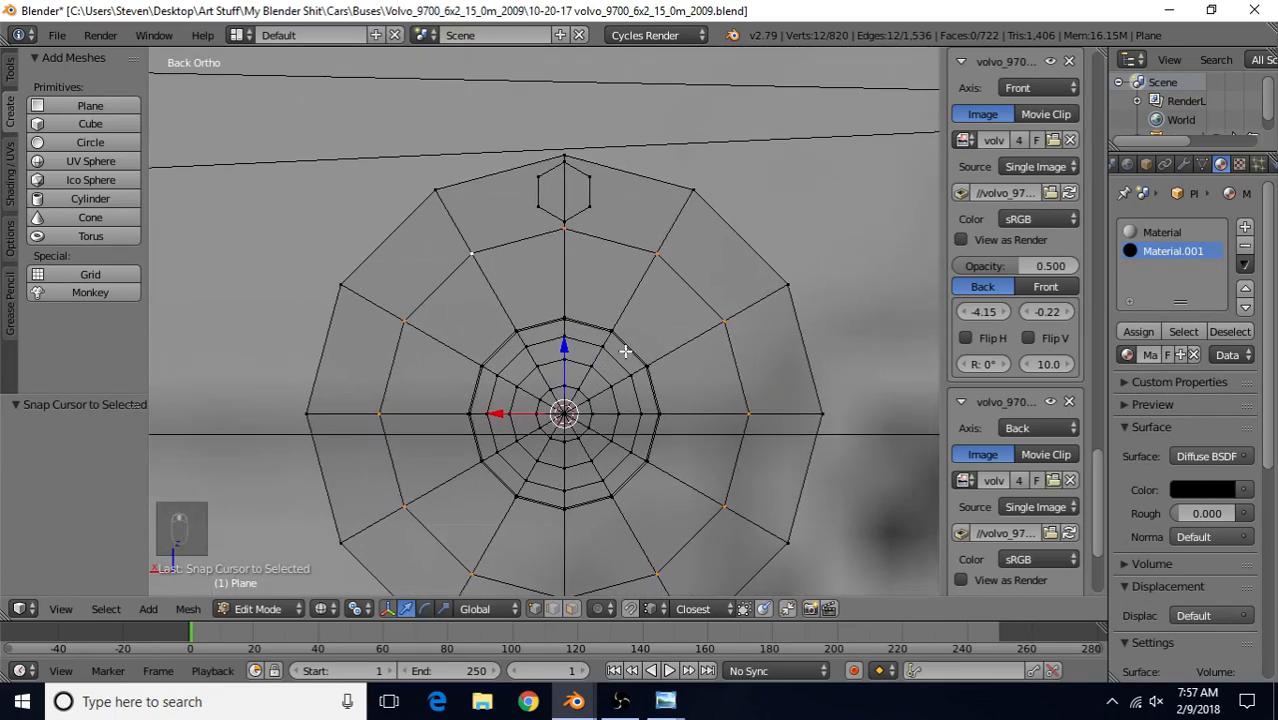
{"action": "left_click", "coordinate": [596, 165], "text": "alt"}
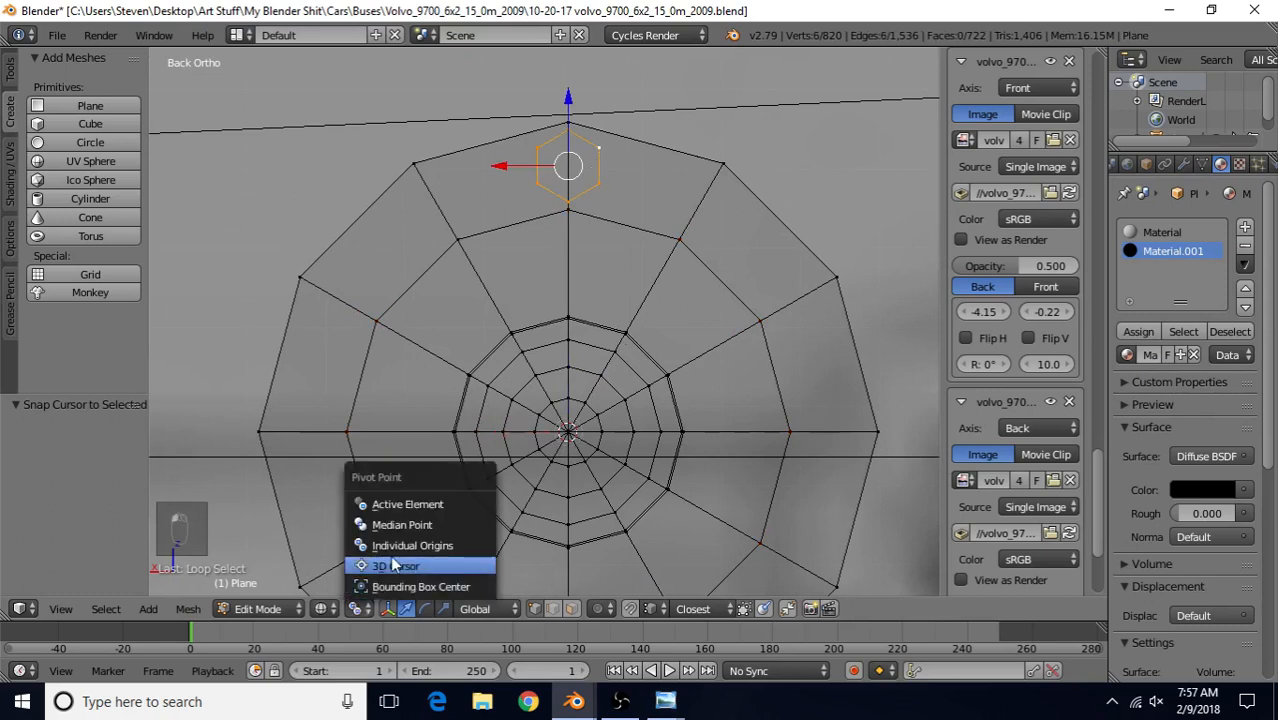
{"action": "left_click", "coordinate": [395, 567]}
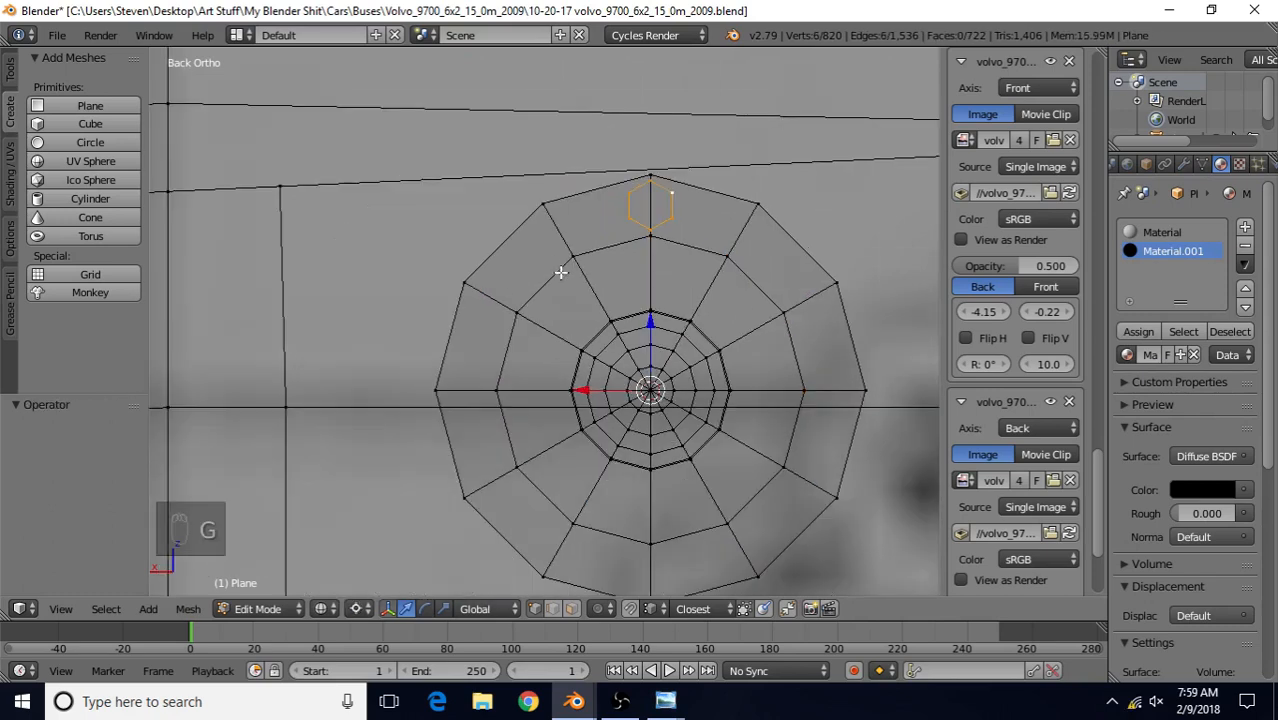
Try to fill the hexagon with a single face
{"action": "key", "text": "f"}
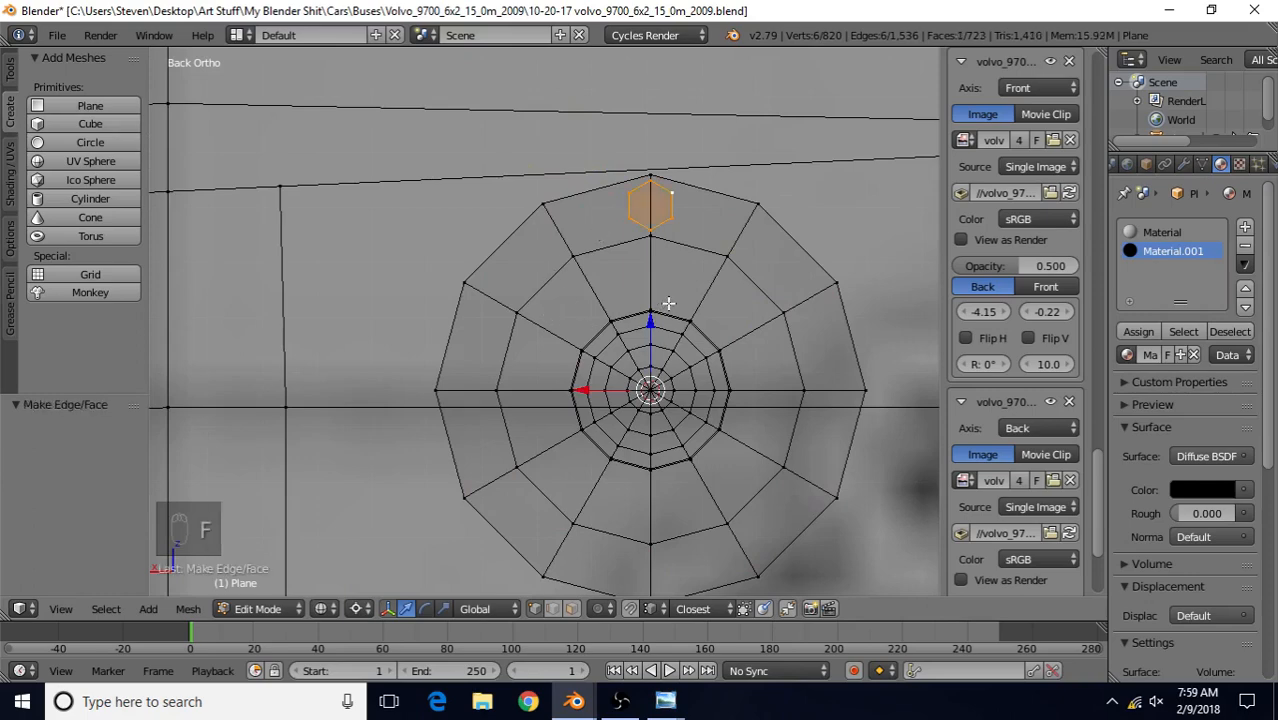
{"action": "middle_click_drag", "start_coordinate": [668, 303], "coordinate": [644, 324]}
{"action": "key", "text": "ctrl+z"}
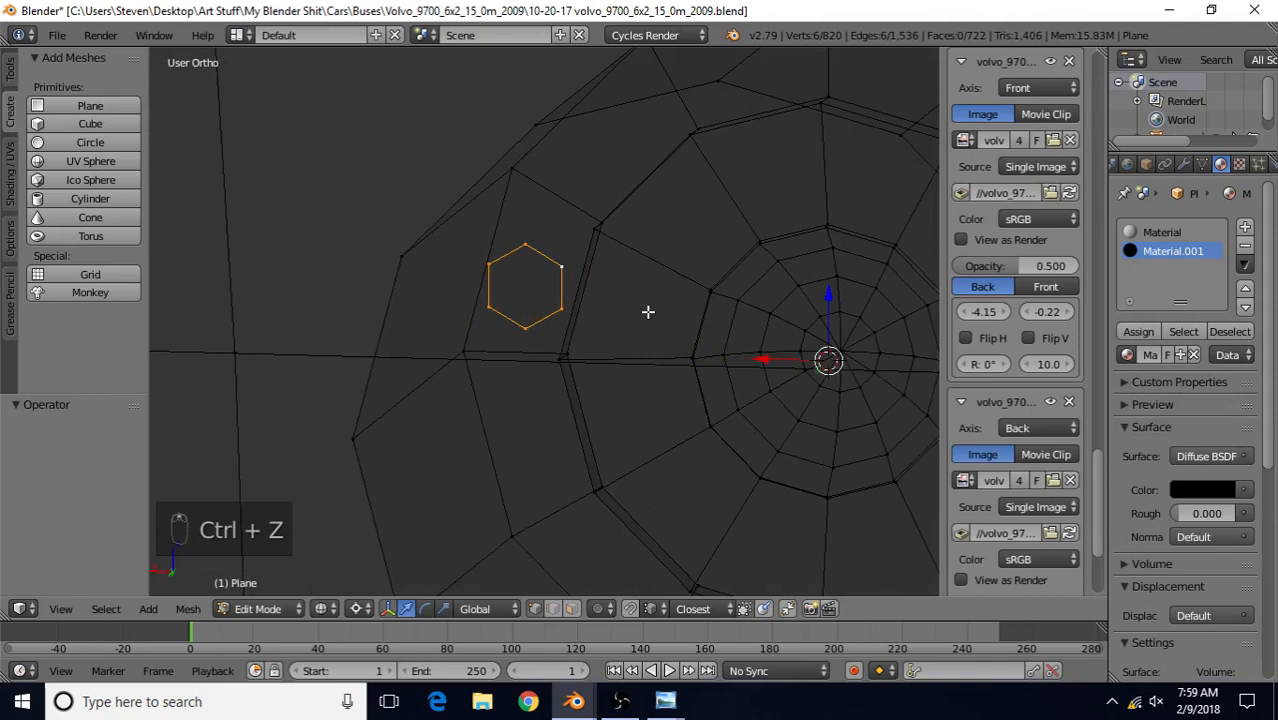
Extrude the hexagon's outline in place and merge the new vertices at their centre to form triangular faces
{"action": "key", "text": "e"}
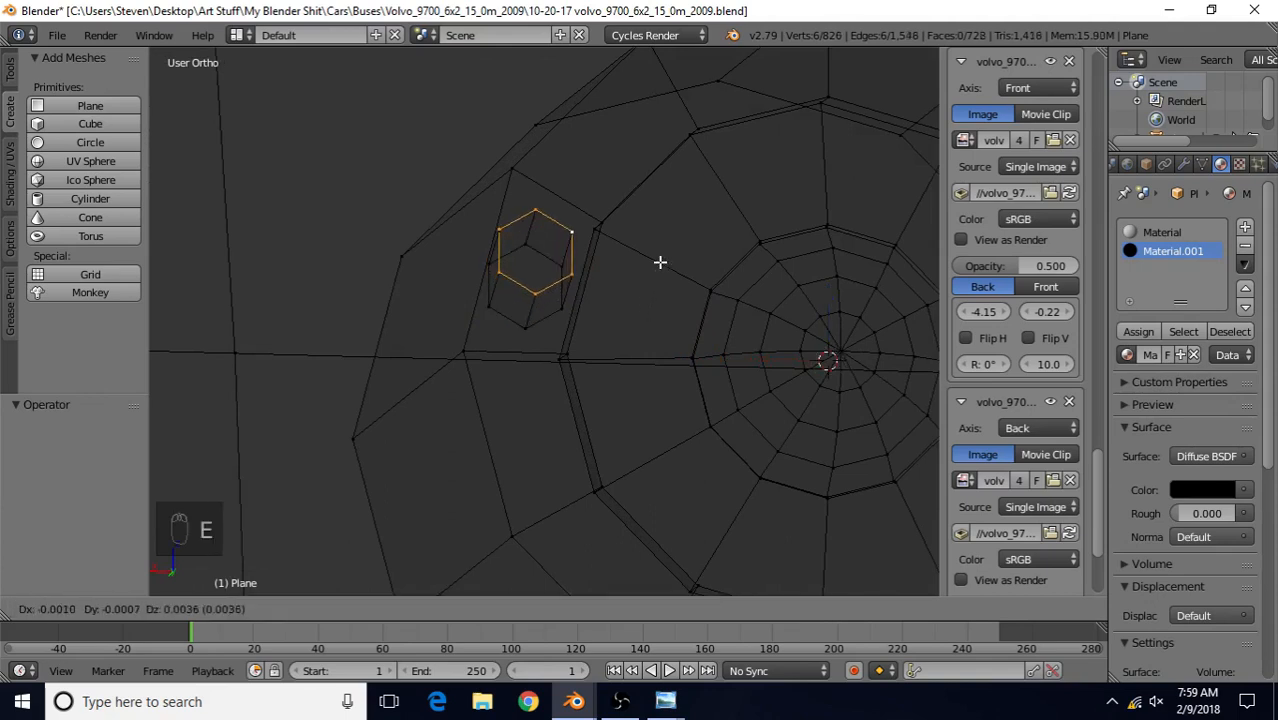
{"action": "right_click", "coordinate": [660, 262]}
{"action": "key", "text": "alt+m"}
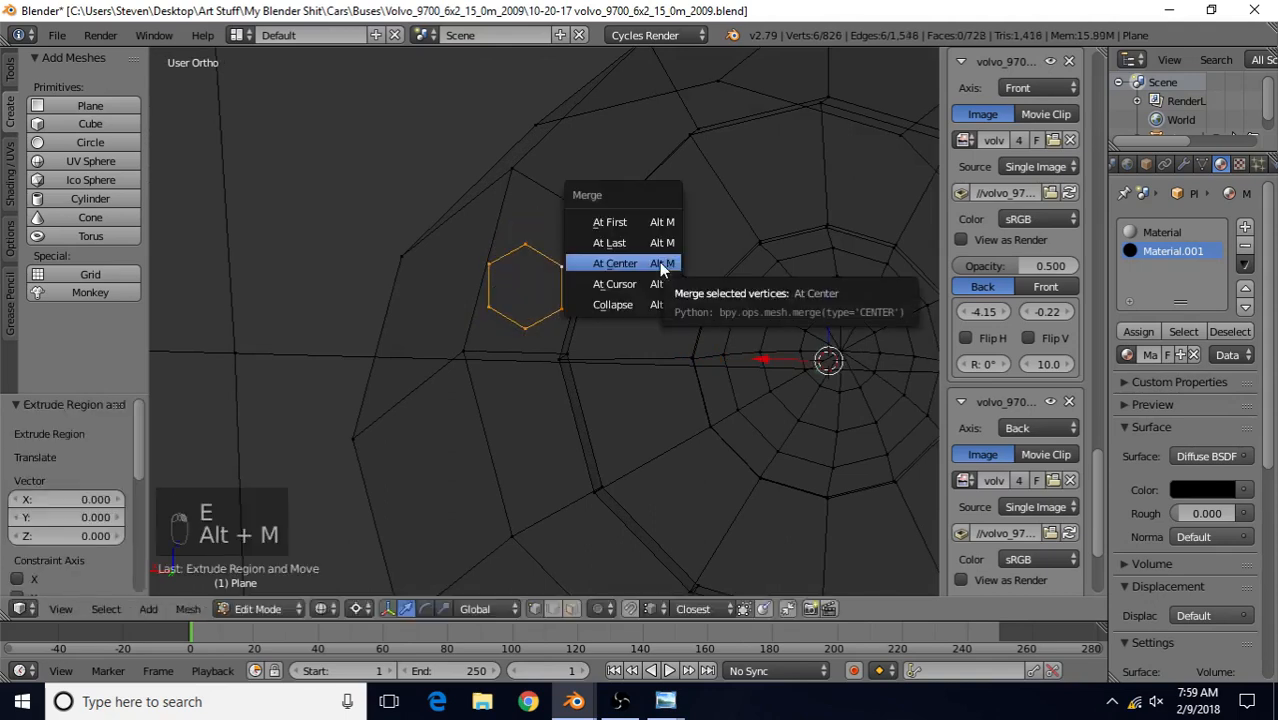
{"action": "left_click", "coordinate": [660, 262]}
{"action": "middle_click_drag", "start_coordinate": [647, 314], "coordinate": [560, 400]}
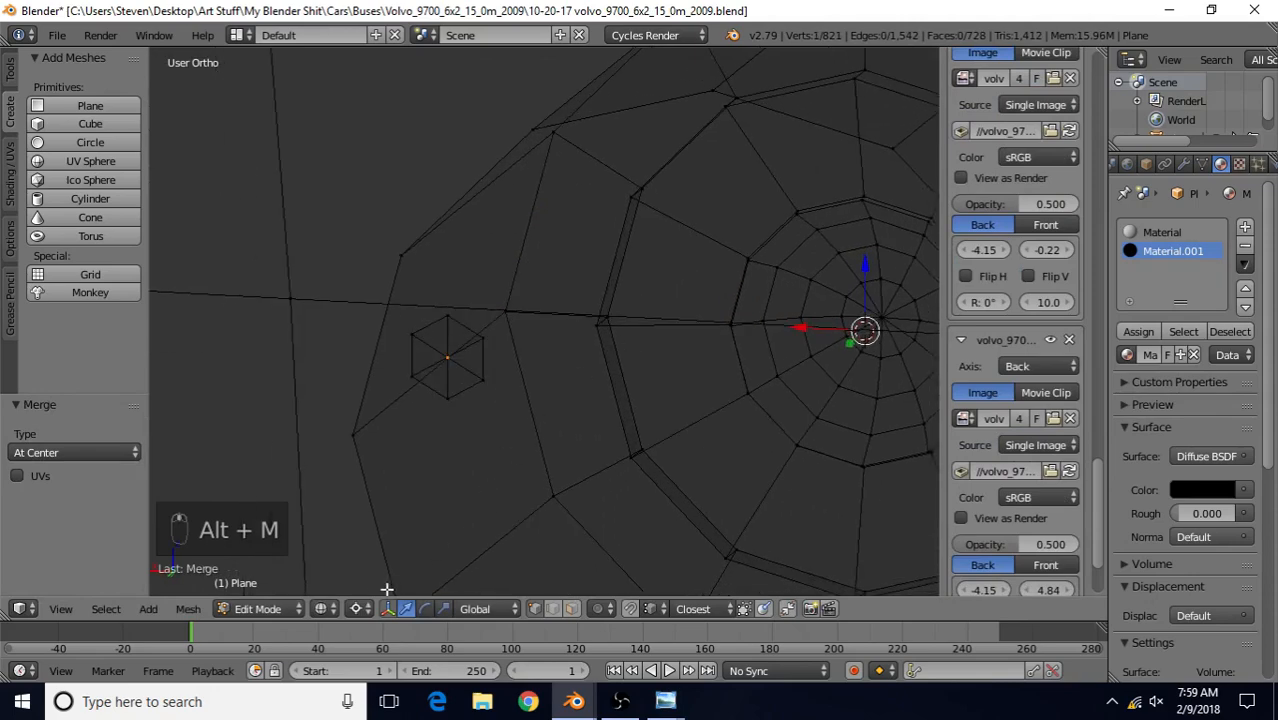
Set the pivot point to Median Point and move the hexagon's centre vertex about -0.002 along the Y axis
{"action": "left_click", "coordinate": [356, 609]}
{"action": "left_click", "coordinate": [401, 525]}
{"action": "key", "text": "KP_Decimal"}
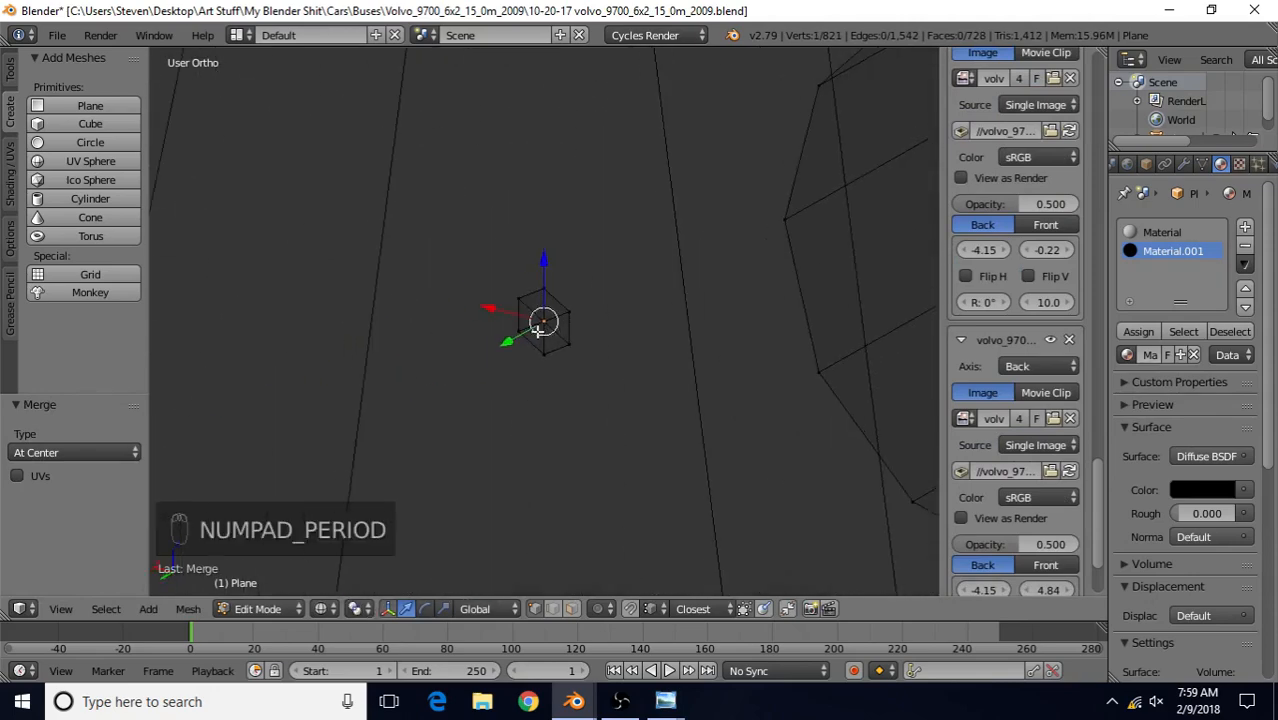
{"action": "left_click_drag", "start_coordinate": [510, 340], "coordinate": [525, 332]}
{"action": "middle_click_drag", "start_coordinate": [525, 332], "coordinate": [479, 311]}
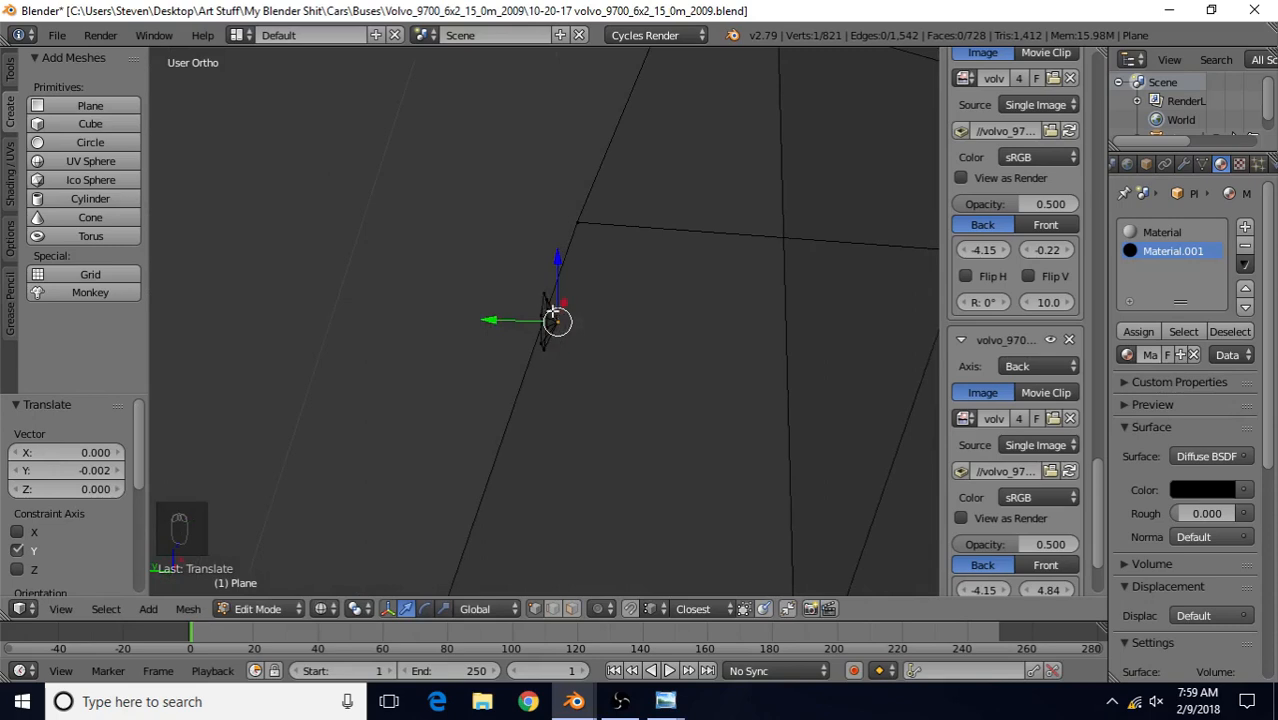
Select all geometry linked to the hexagon's centre vertex and move the hexagon about -0.214 along the Y axis
{"action": "scroll", "coordinate": [644, 351], "scroll_direction": "down", "scroll_amount": 4}
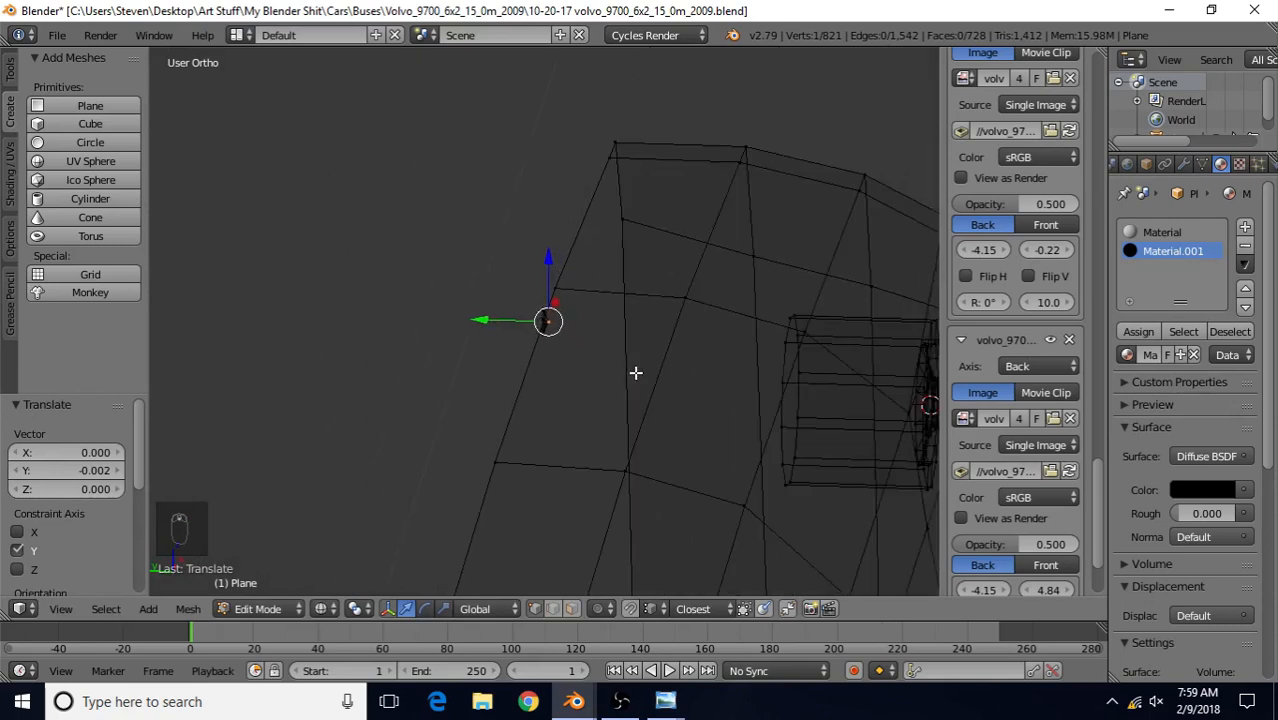
{"action": "middle_click_drag", "start_coordinate": [616, 371], "coordinate": [501, 451]}
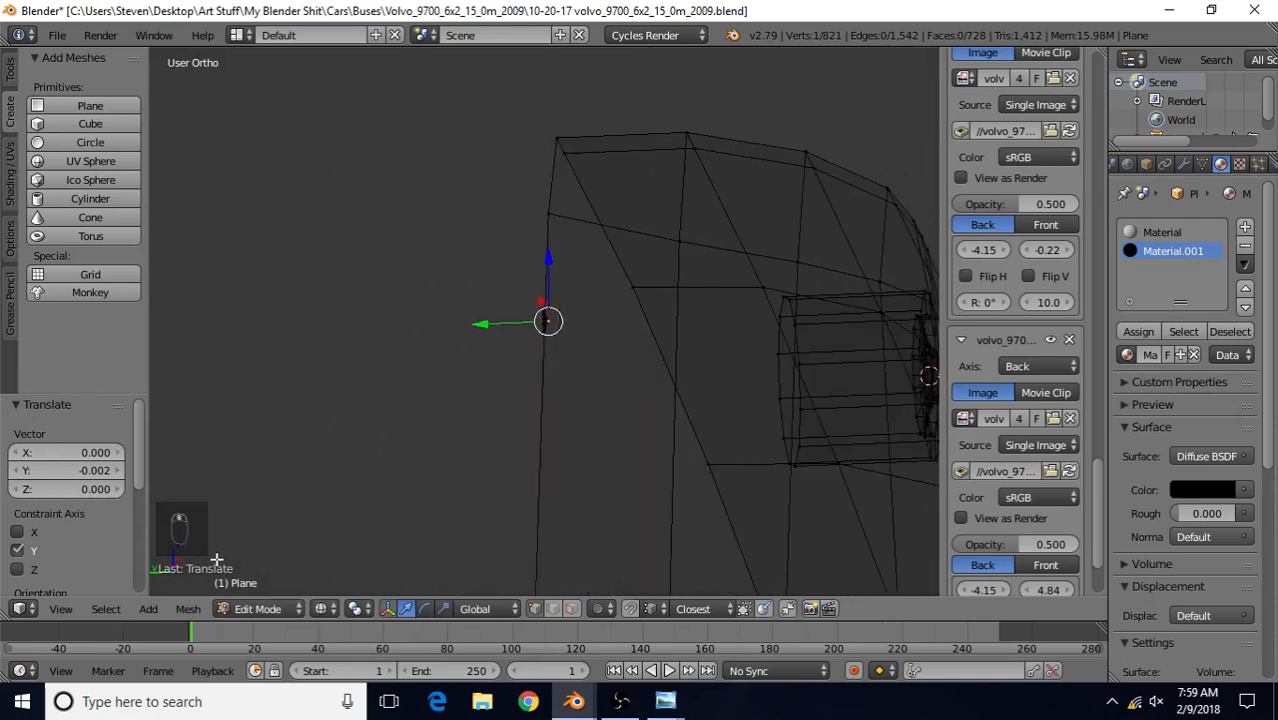
{"action": "left_click", "coordinate": [105, 609]}
{"action": "left_click", "coordinate": [220, 284]}
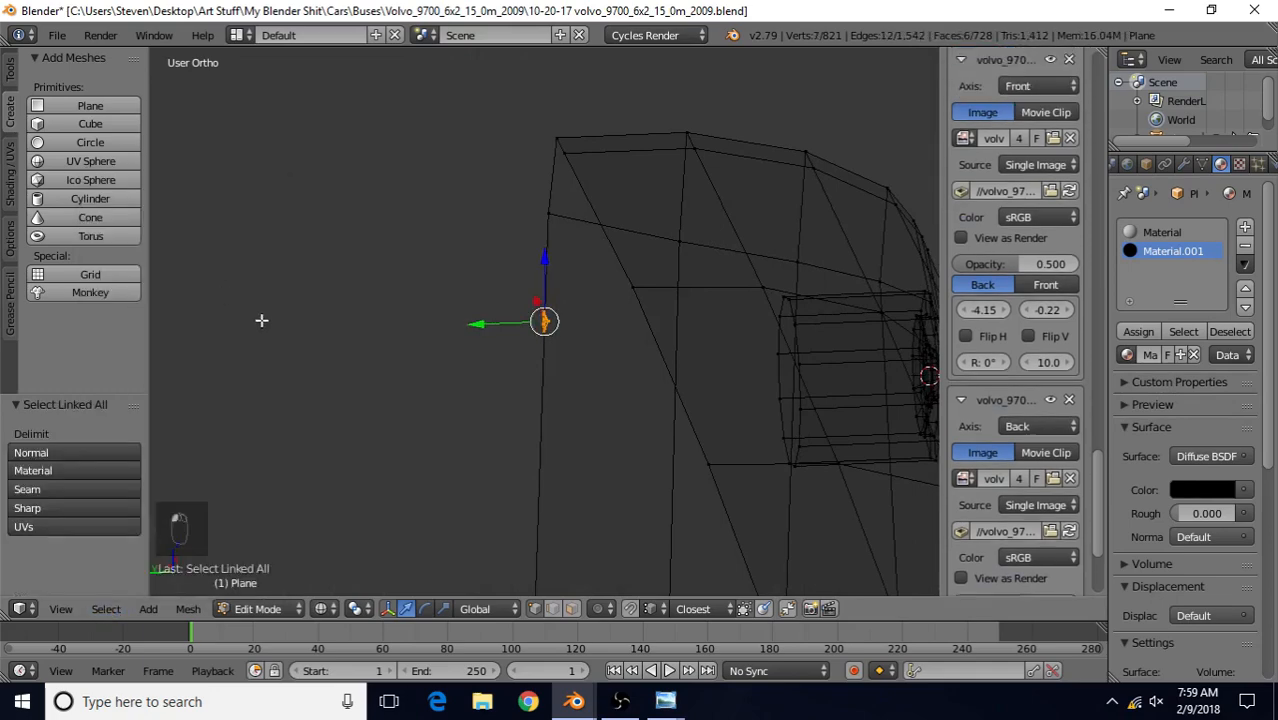
{"action": "middle_click_drag", "start_coordinate": [623, 373], "coordinate": [500, 385]}
{"action": "key", "text": "g"}
{"action": "key", "text": "y"}
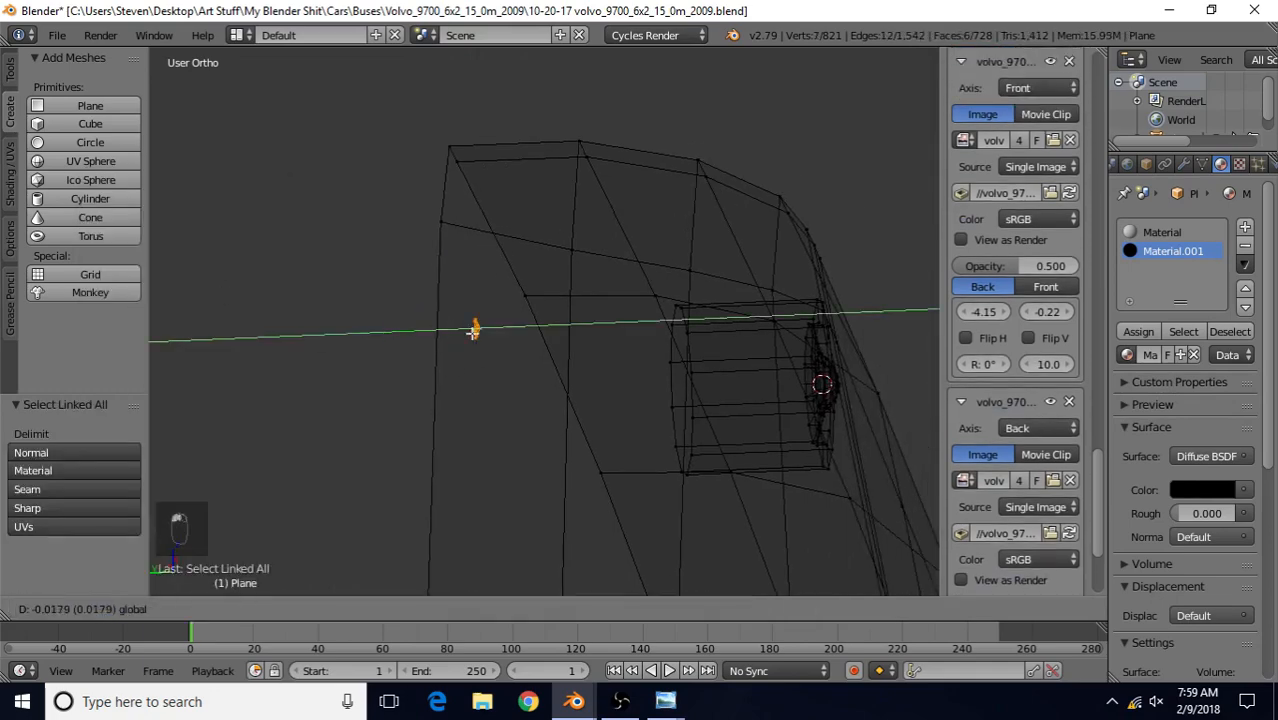
{"action": "left_click", "coordinate": [836, 337]}
{"action": "middle_click_drag", "start_coordinate": [836, 337], "coordinate": [447, 340]}
In the right side view, move the hexagon about 0.037 along the Y axis onto the front edge of the lamp
{"action": "key", "text": "KP_3"}
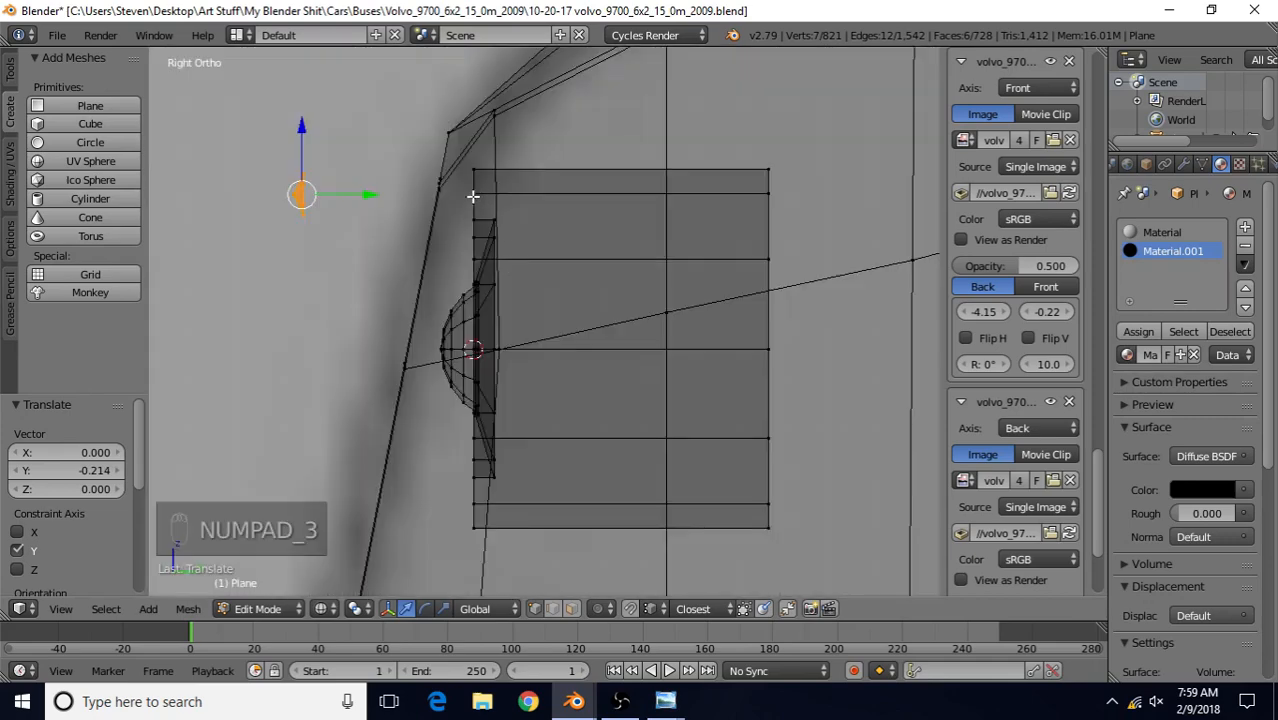
{"action": "key", "text": "g"}
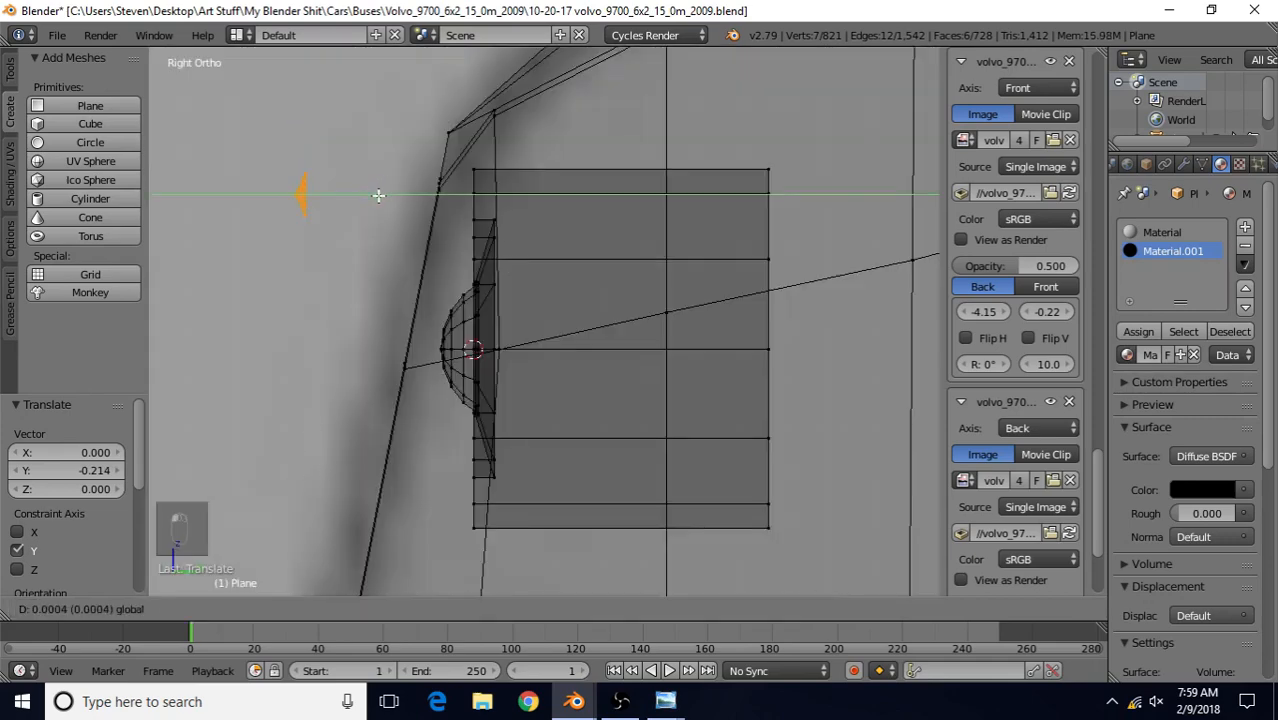
{"action": "key", "text": "y"}
{"action": "left_click", "coordinate": [473, 173]}
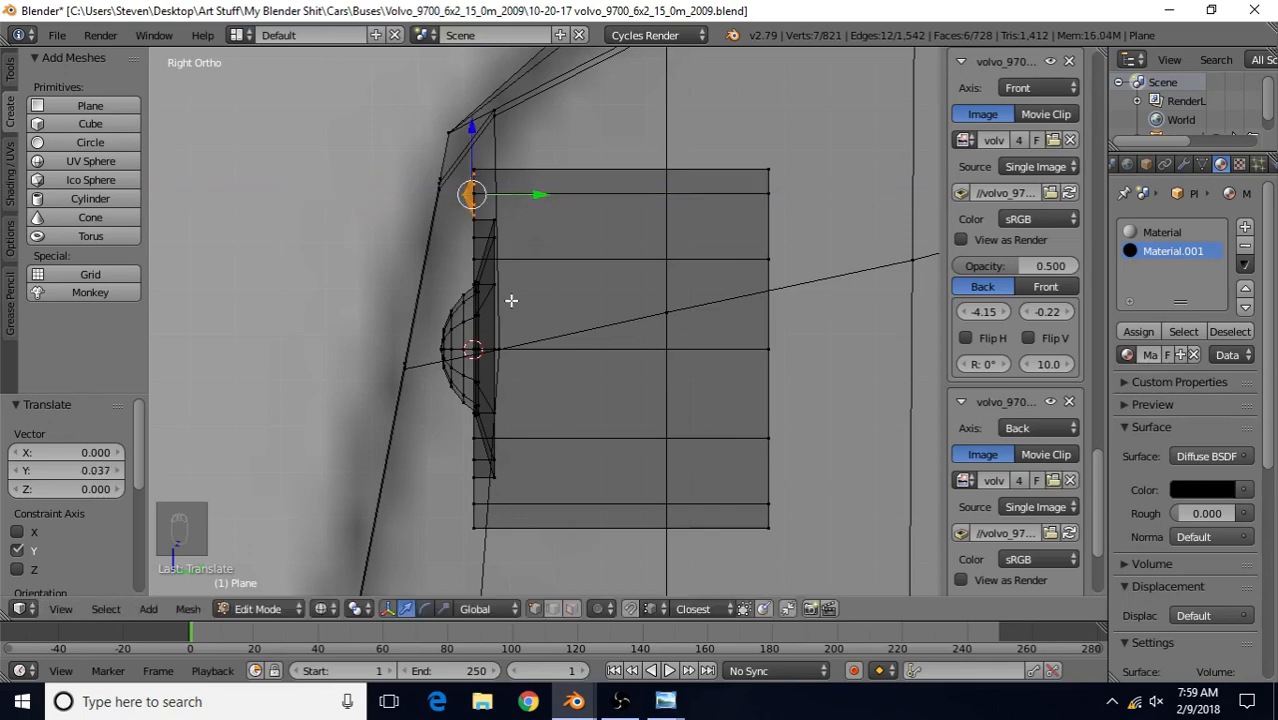
In the back view, snap the 3D cursor to the centre of the lamp's inner ring loop and set the pivot point to 3D Cursor
{"action": "key", "text": "ctrl+KP_1"}
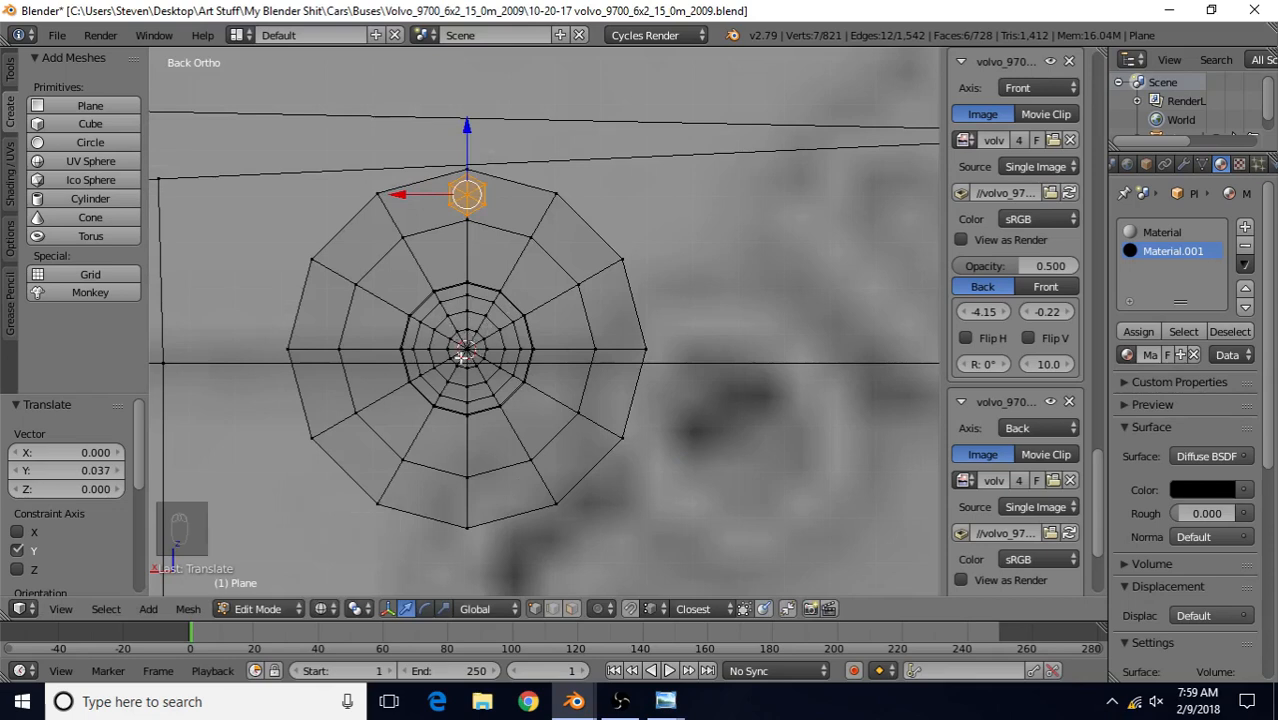
{"action": "right_click", "coordinate": [494, 231], "text": "alt"}
{"action": "key", "text": "shift+s"}
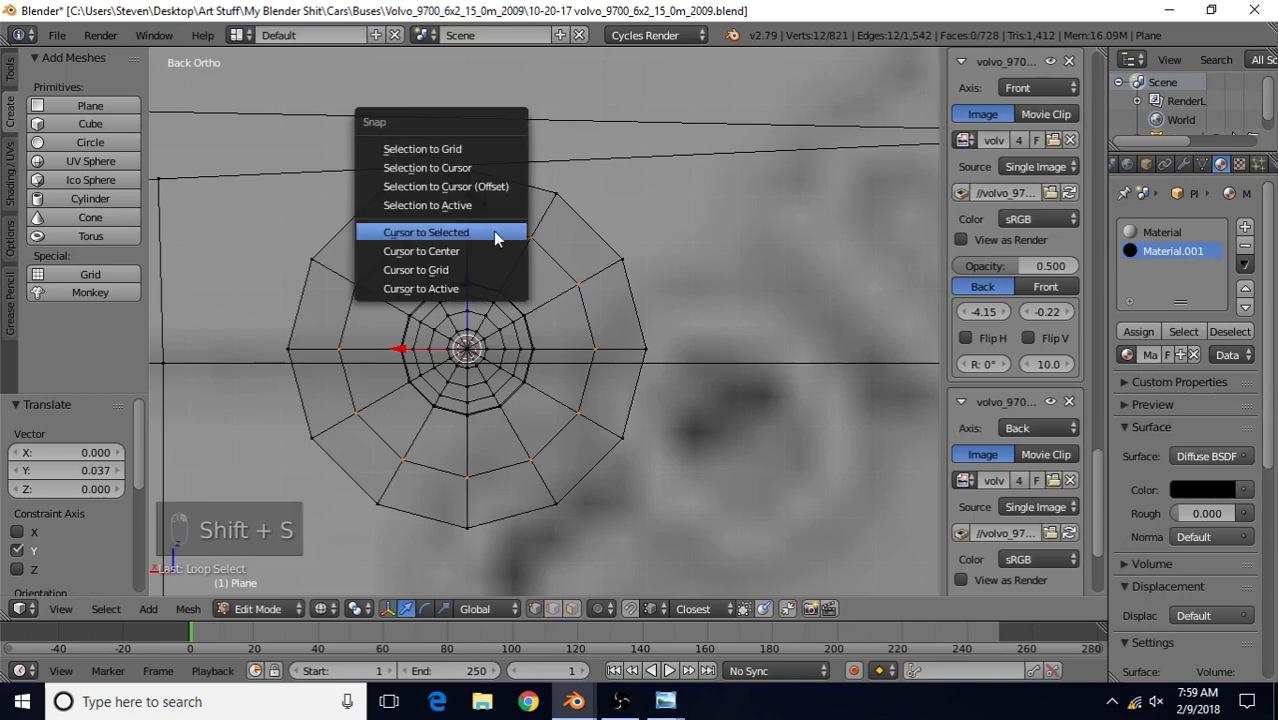
{"action": "left_click", "coordinate": [494, 231]}
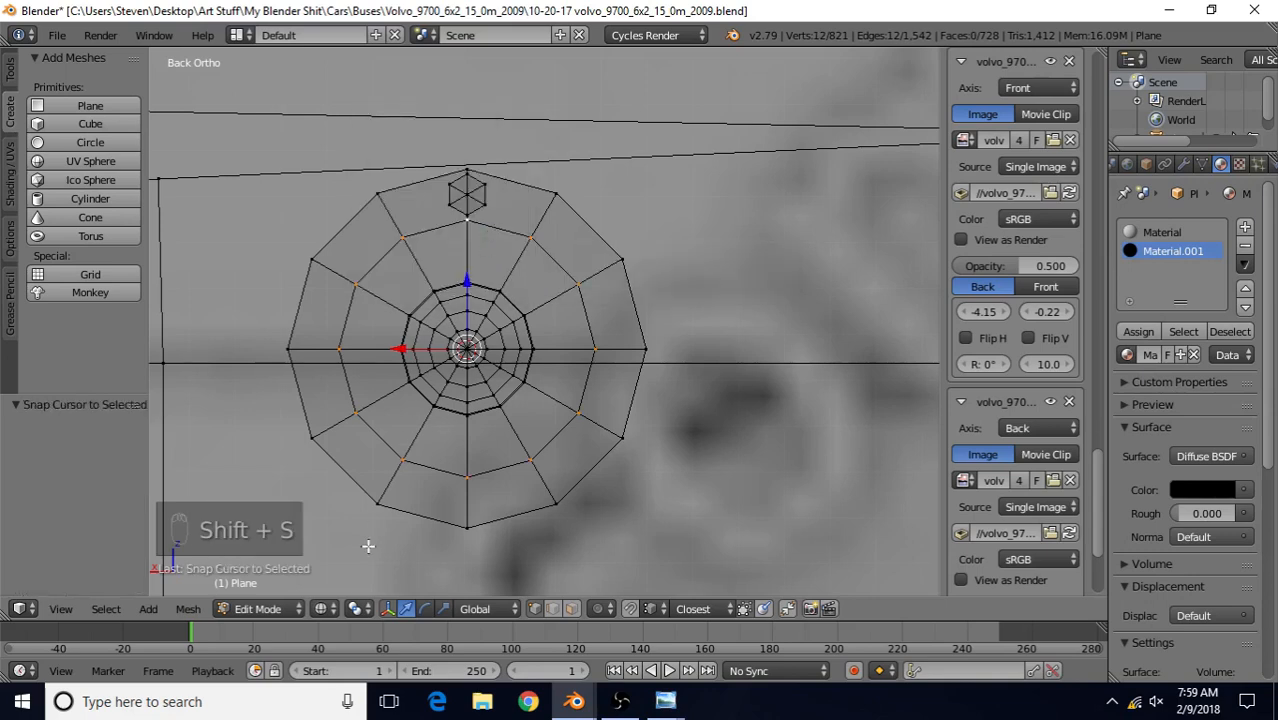
{"action": "left_click", "coordinate": [355, 608]}
{"action": "left_click", "coordinate": [365, 563]}
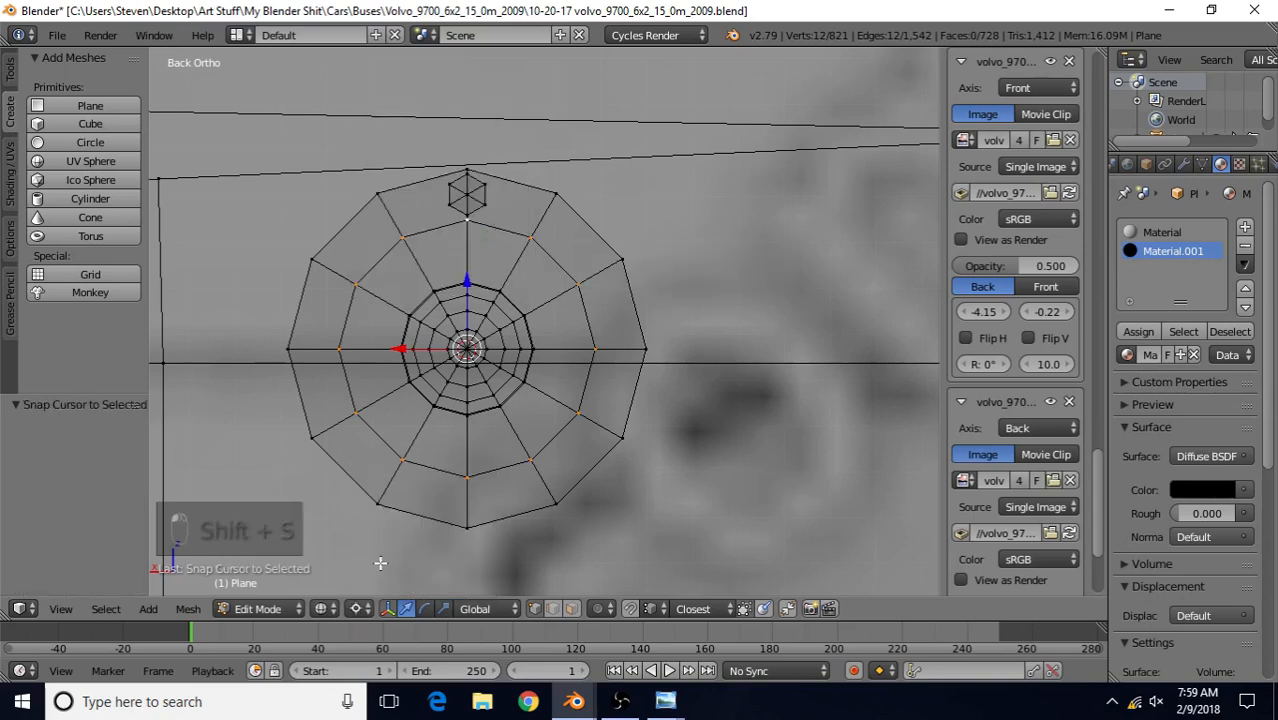
Select the whole linked hexagon, duplicate it and rotate the copy 30° around the lamp's centre
{"action": "right_click", "coordinate": [489, 197], "text": "alt"}
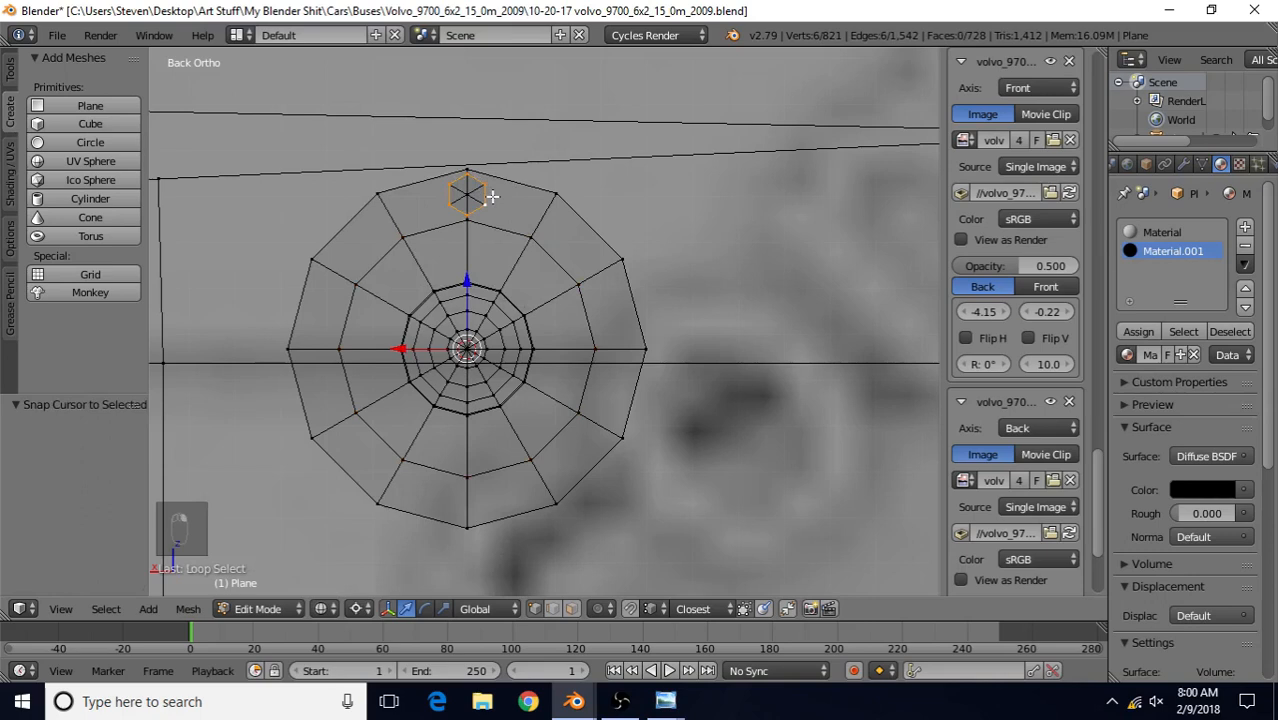
{"action": "key", "text": "ctrl+l"}
{"action": "key", "text": "shift+d"}
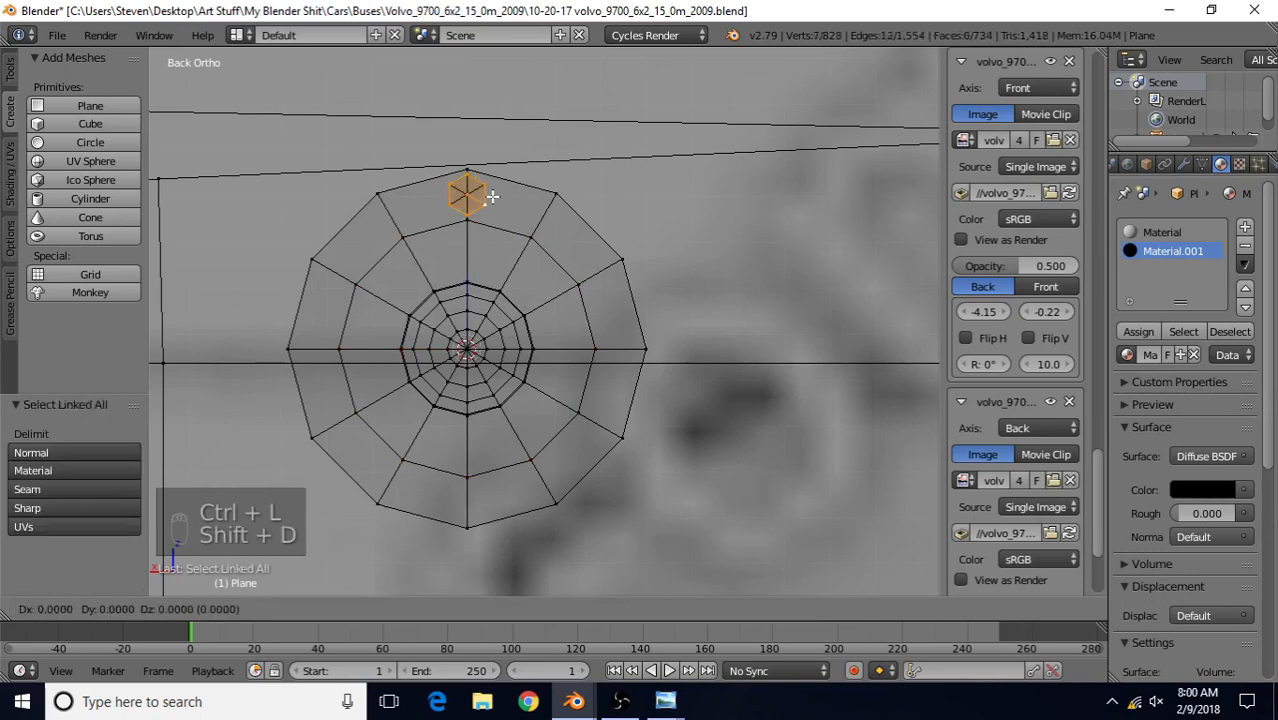
{"action": "type", "text": "r30"}
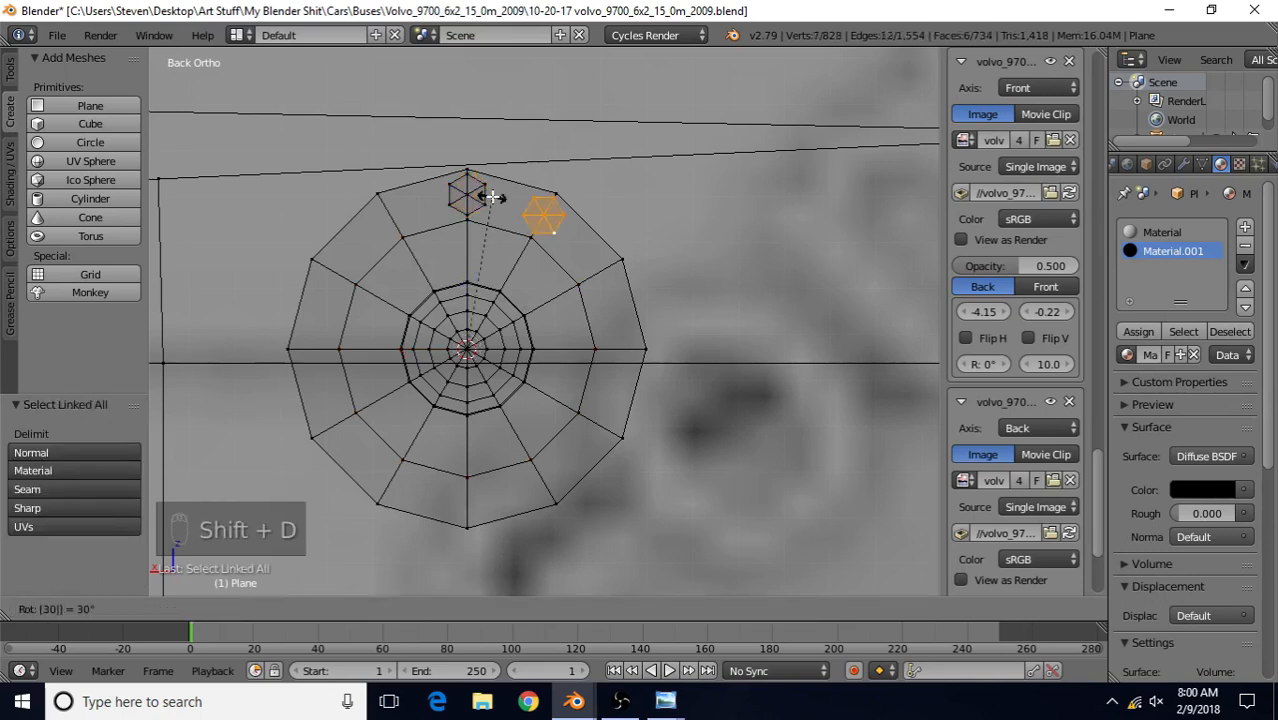
{"action": "key", "text": "Return"}
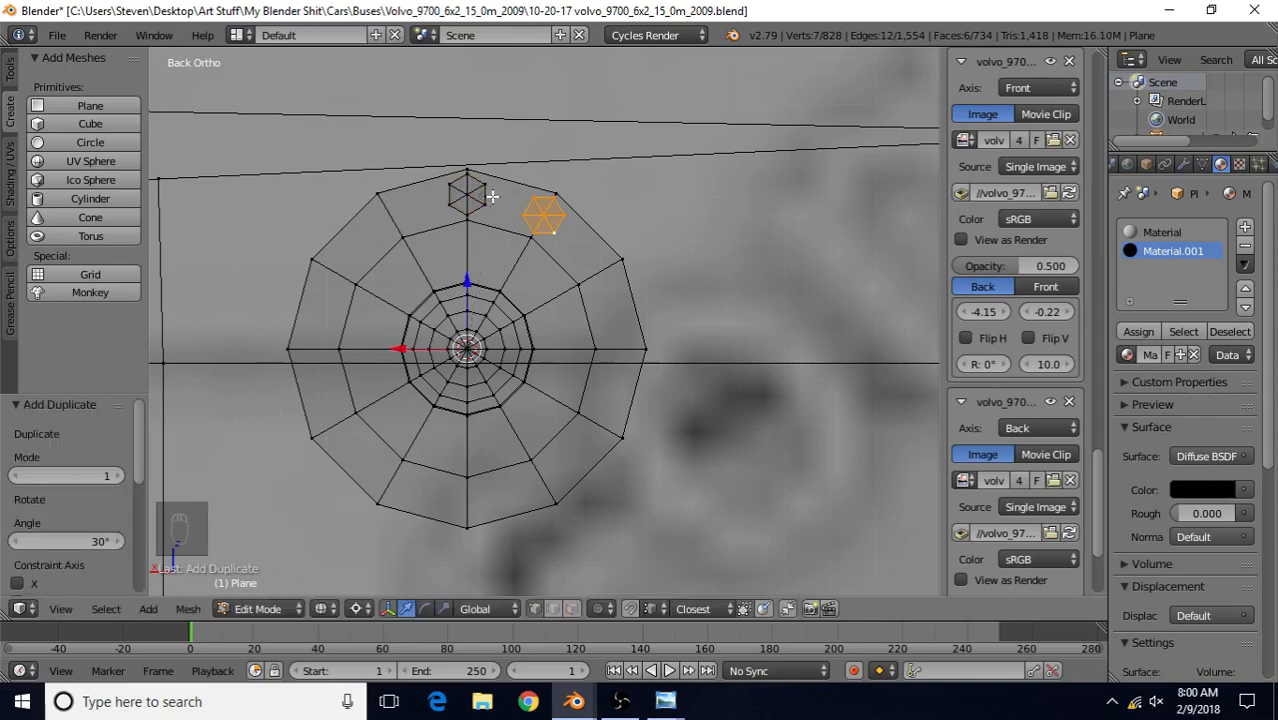
Repeat the 30° rotated duplication until twelve hexagonal LEDs form a full ring around the lamp
{"action": "key", "text": "shift+r"}
{"action": "key", "text": "shift+r"}
{"action": "key", "text": "shift+r"}
{"action": "key", "text": "shift+r"}
{"action": "key", "text": "shift+r"}
{"action": "key", "text": "shift+r"}
{"action": "key", "text": "shift+r"}
{"action": "key", "text": "shift+r"}
{"action": "key", "text": "shift+r"}
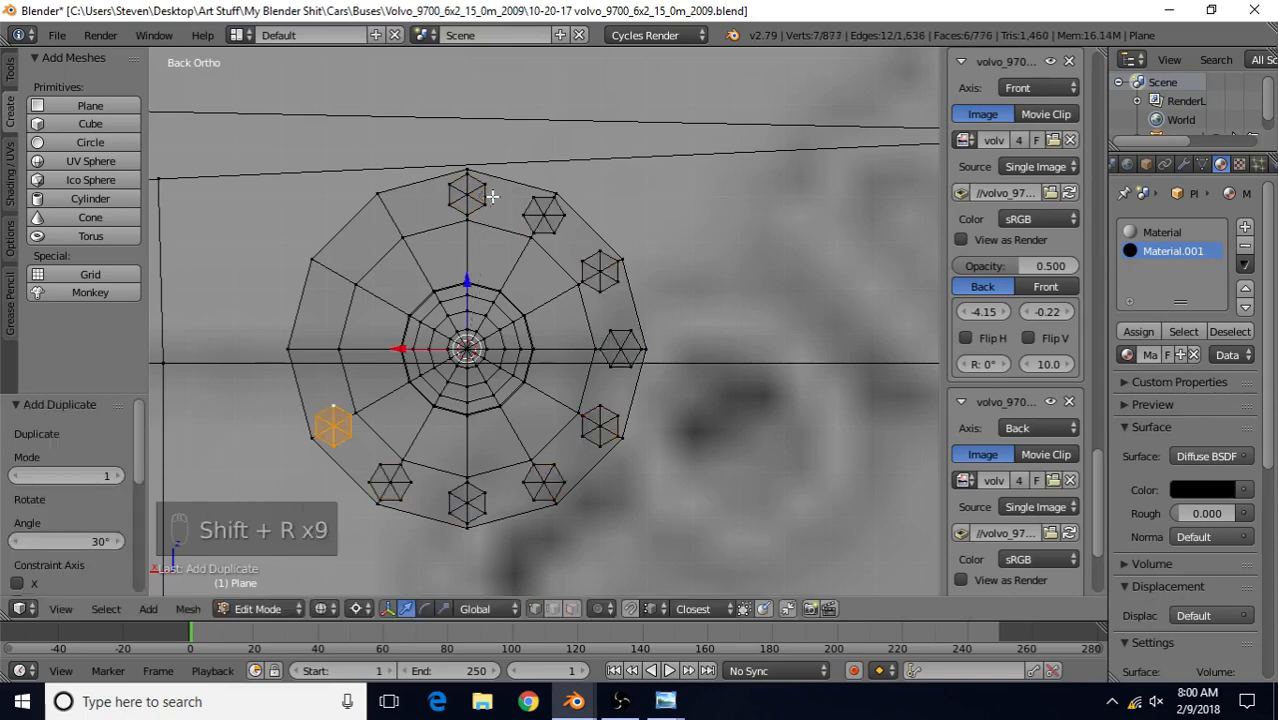
{"action": "key", "text": "shift+r"}
{"action": "key", "text": "shift+r"}
{"action": "key", "text": "shift+r"}
{"action": "key", "text": "shift+r"}
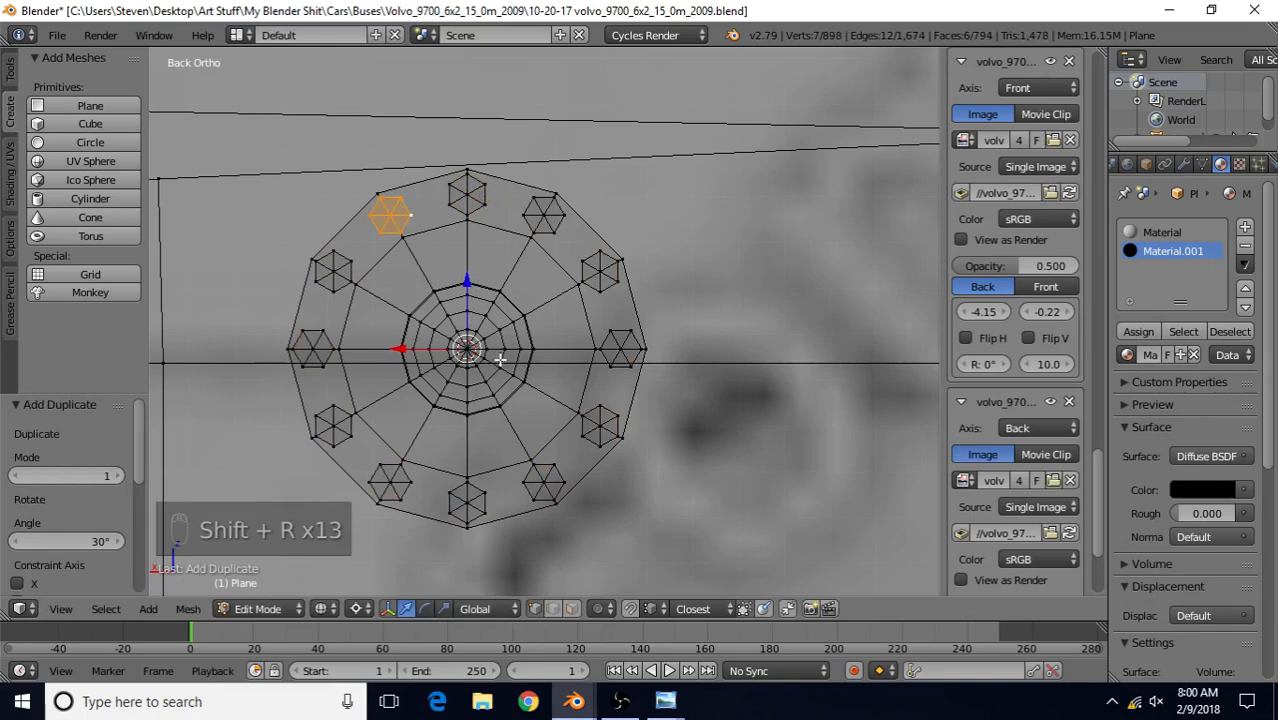
Deselect everything and inspect the LED rings on the corner lamps from several angles
{"action": "scroll", "coordinate": [499, 359], "scroll_direction": "down", "scroll_amount": 8}
{"action": "key", "text": "a"}
{"action": "middle_click_drag", "start_coordinate": [505, 350], "coordinate": [713, 310]}
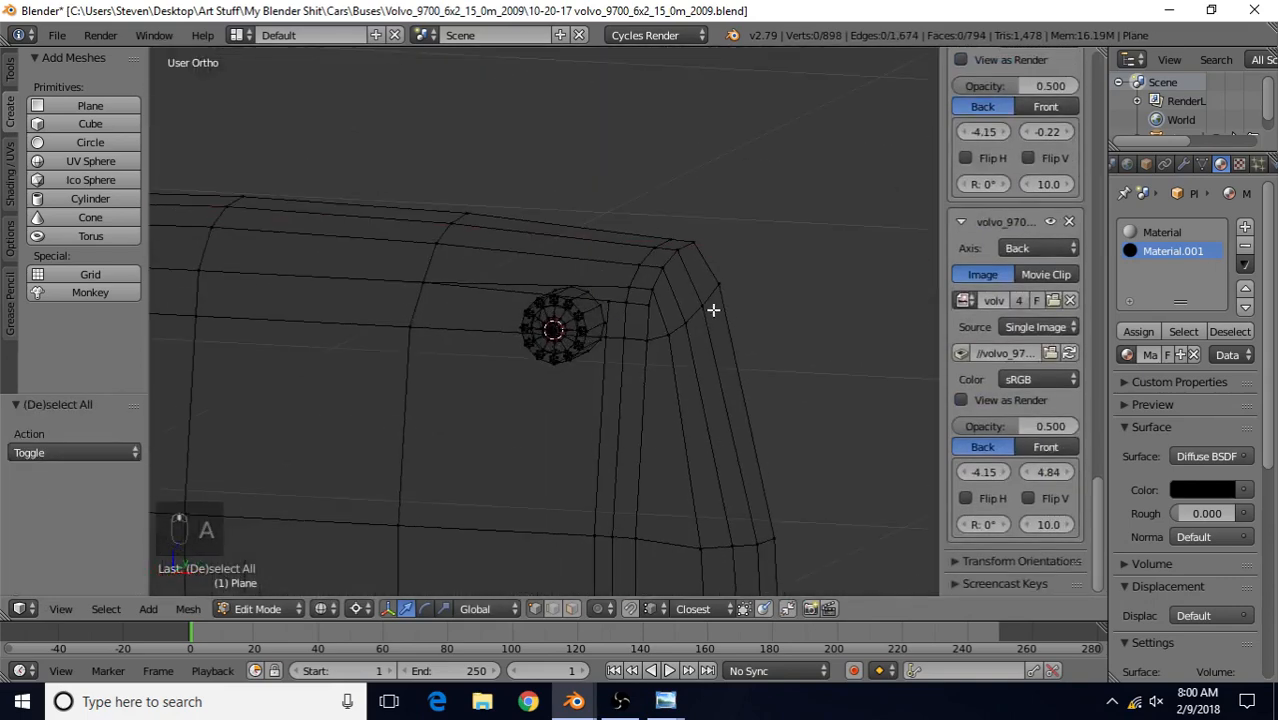
{"action": "scroll", "coordinate": [602, 348], "scroll_direction": "up", "scroll_amount": 7}
{"action": "middle_click_drag", "start_coordinate": [613, 339], "coordinate": [643, 327]}
{"action": "scroll", "coordinate": [602, 415], "scroll_direction": "down", "scroll_amount": 8}
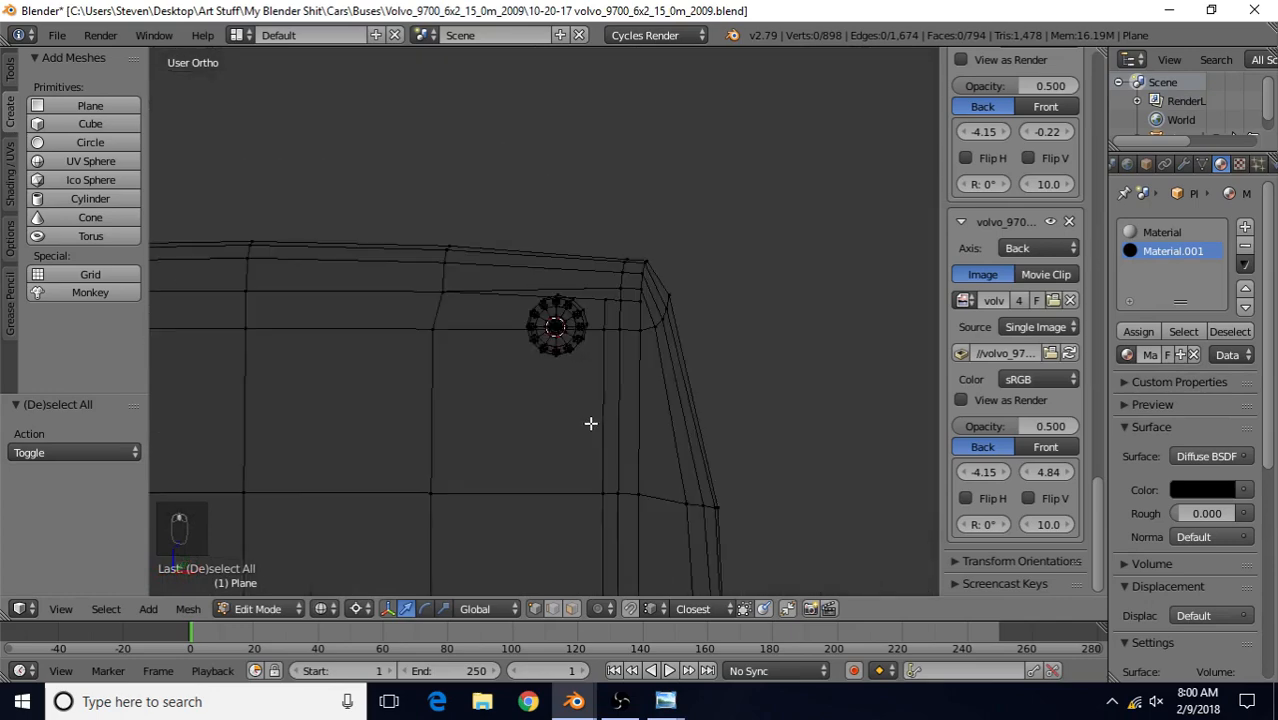
{"action": "scroll", "coordinate": [590, 424], "scroll_direction": "down", "scroll_amount": 3}
{"action": "middle_click_drag", "start_coordinate": [485, 392], "coordinate": [655, 317]}
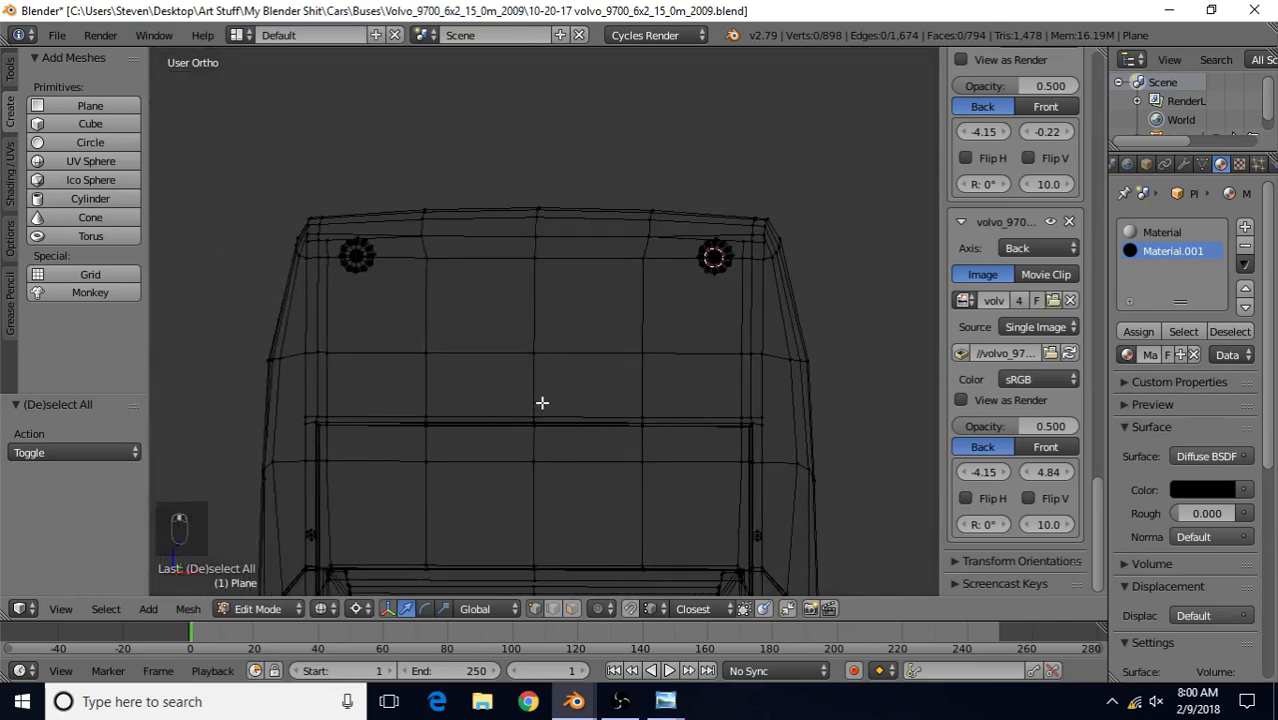
Switch to Windows Photo Viewer and examine the corner lamp and the light strip below the rear window in the blue coach photo
{"action": "mouse_move", "coordinate": [665, 701]}
{"action": "left_click", "coordinate": [564, 627]}
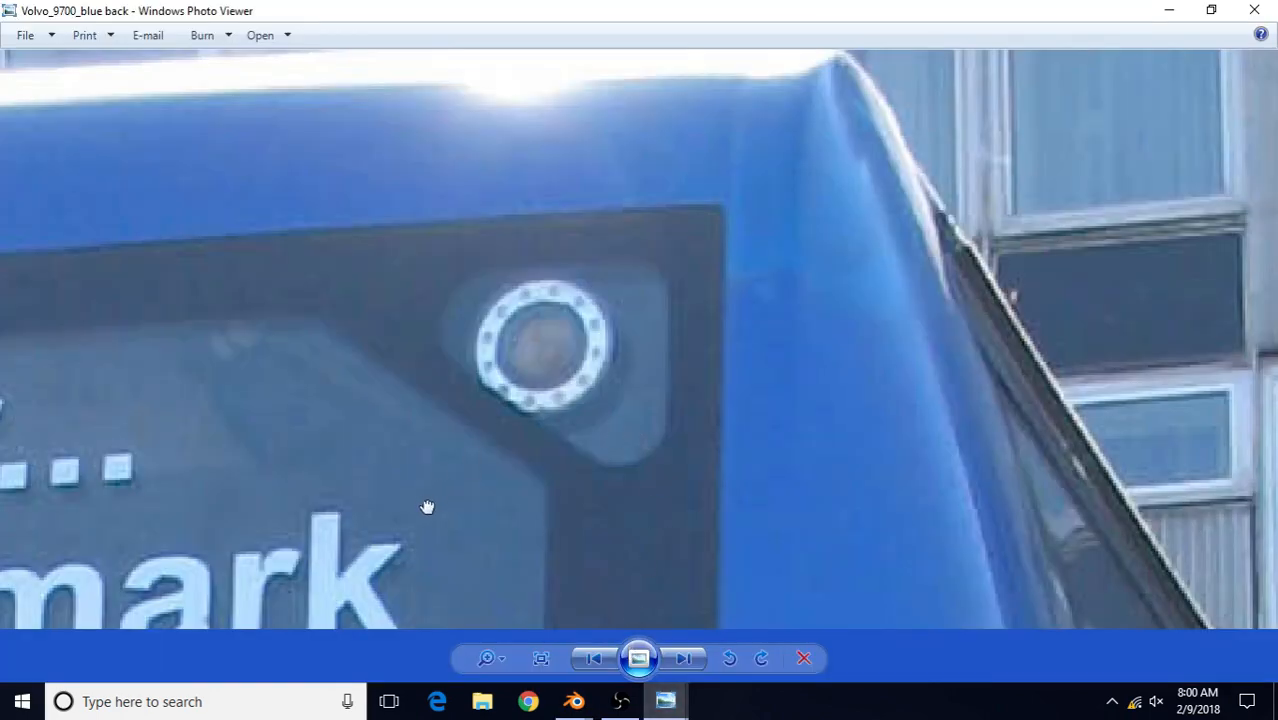
{"action": "left_click_drag", "start_coordinate": [428, 507], "coordinate": [655, 286]}
{"action": "scroll", "coordinate": [529, 415], "scroll_direction": "down", "scroll_amount": 3}
{"action": "left_click_drag", "start_coordinate": [529, 415], "coordinate": [621, 312]}
{"action": "left_click_drag", "start_coordinate": [427, 452], "coordinate": [741, 135]}
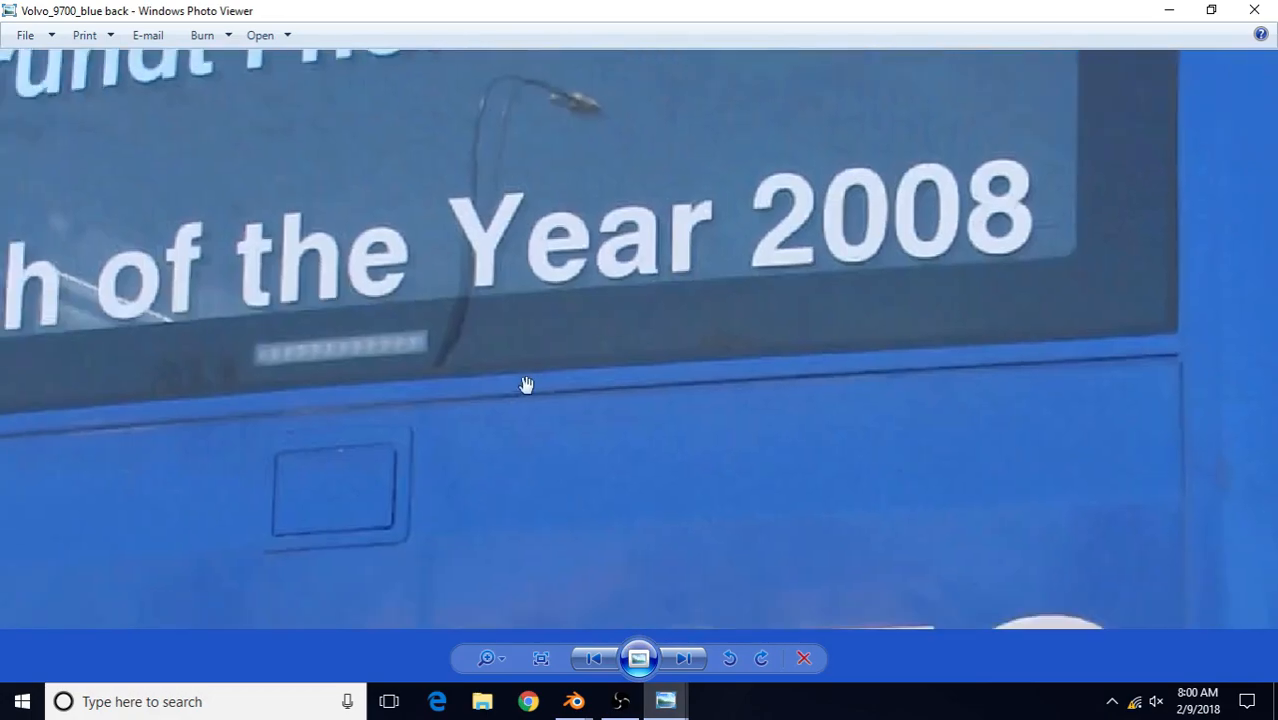
{"action": "left_click_drag", "start_coordinate": [526, 385], "coordinate": [775, 435]}
{"action": "scroll", "coordinate": [680, 436], "scroll_direction": "up", "scroll_amount": 2}
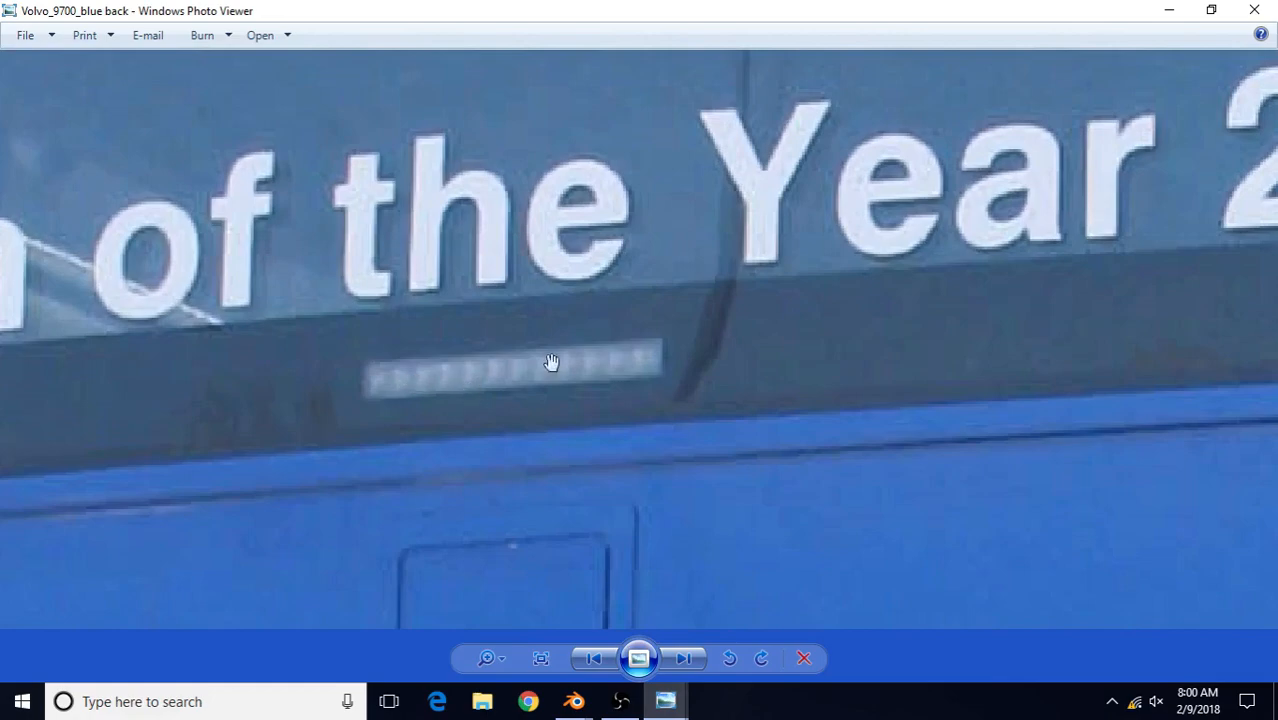
Open the green design rear photo and examine the light strip at the rear window's lower edge and its position relative to the lamps
{"action": "left_click", "coordinate": [671, 701]}
{"action": "left_click", "coordinate": [673, 606]}
{"action": "left_click_drag", "start_coordinate": [450, 514], "coordinate": [645, 225]}
{"action": "left_click_drag", "start_coordinate": [360, 408], "coordinate": [575, 410]}
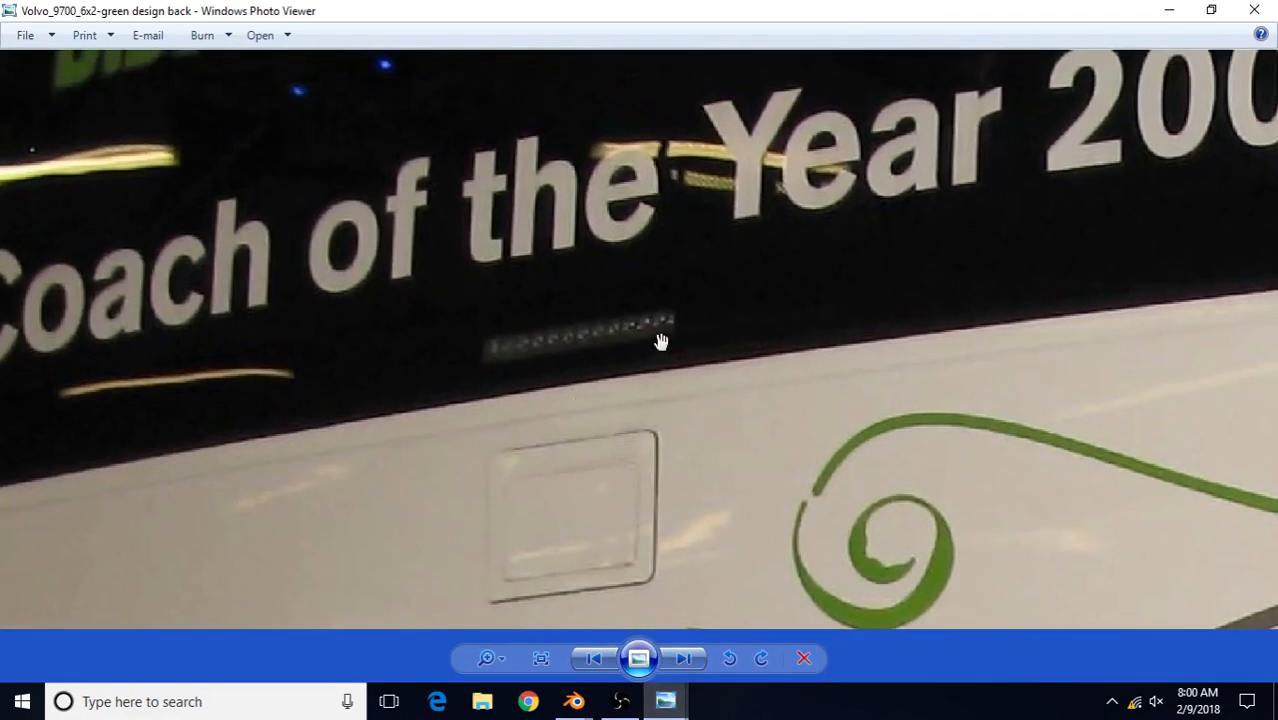
{"action": "scroll", "coordinate": [678, 365], "scroll_direction": "down", "scroll_amount": 2}
{"action": "left_click_drag", "start_coordinate": [925, 230], "coordinate": [762, 435]}
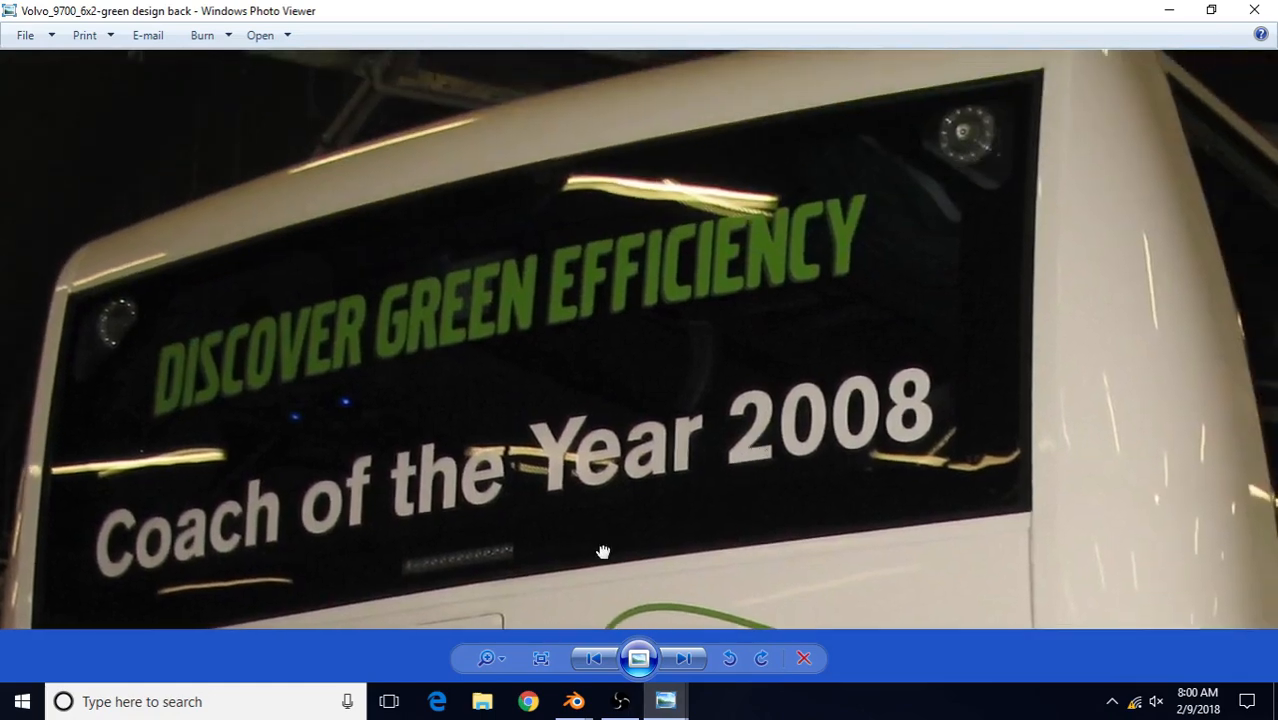
{"action": "left_click_drag", "start_coordinate": [602, 552], "coordinate": [780, 420]}
{"action": "scroll", "coordinate": [577, 475], "scroll_direction": "up", "scroll_amount": 2}
{"action": "scroll", "coordinate": [577, 475], "scroll_direction": "up", "scroll_amount": 1}
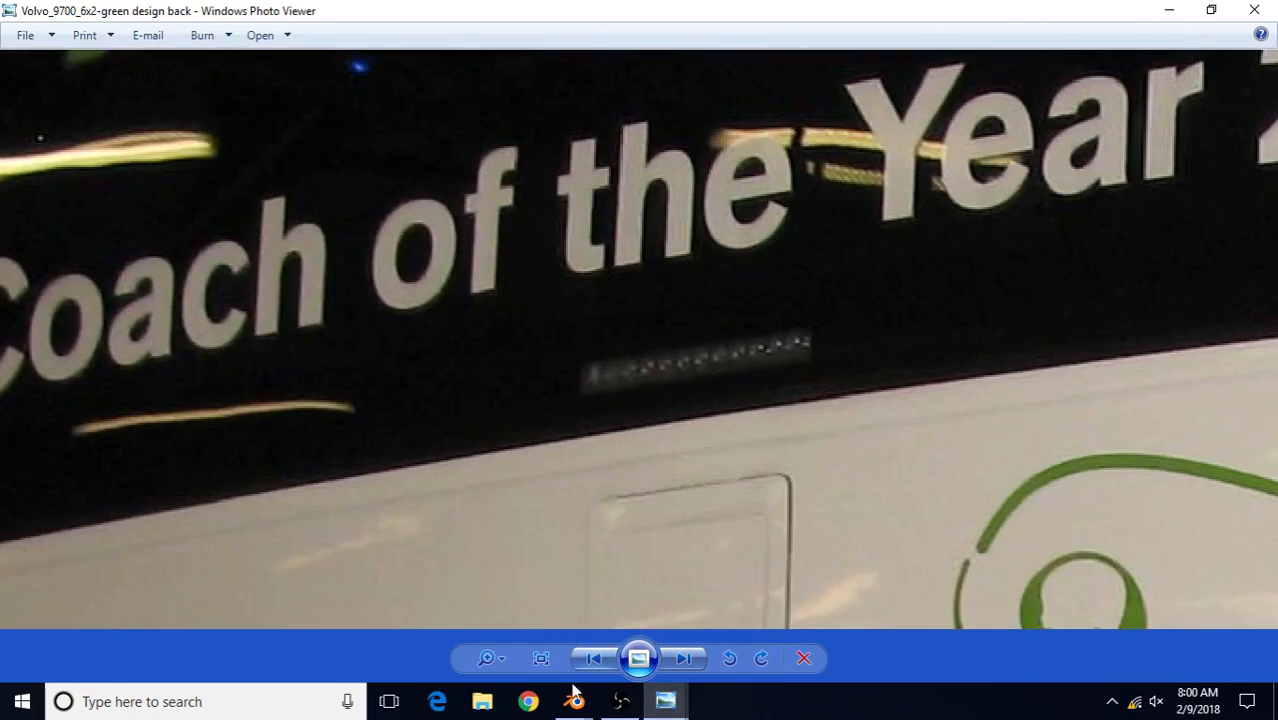
Switch back to Blender, turn on solid shading, place the 3D cursor beside the coach's rear and add a plane there
{"action": "mouse_move", "coordinate": [575, 698]}
{"action": "left_click", "coordinate": [628, 650]}
{"action": "scroll", "coordinate": [642, 389], "scroll_direction": "up", "scroll_amount": 2}
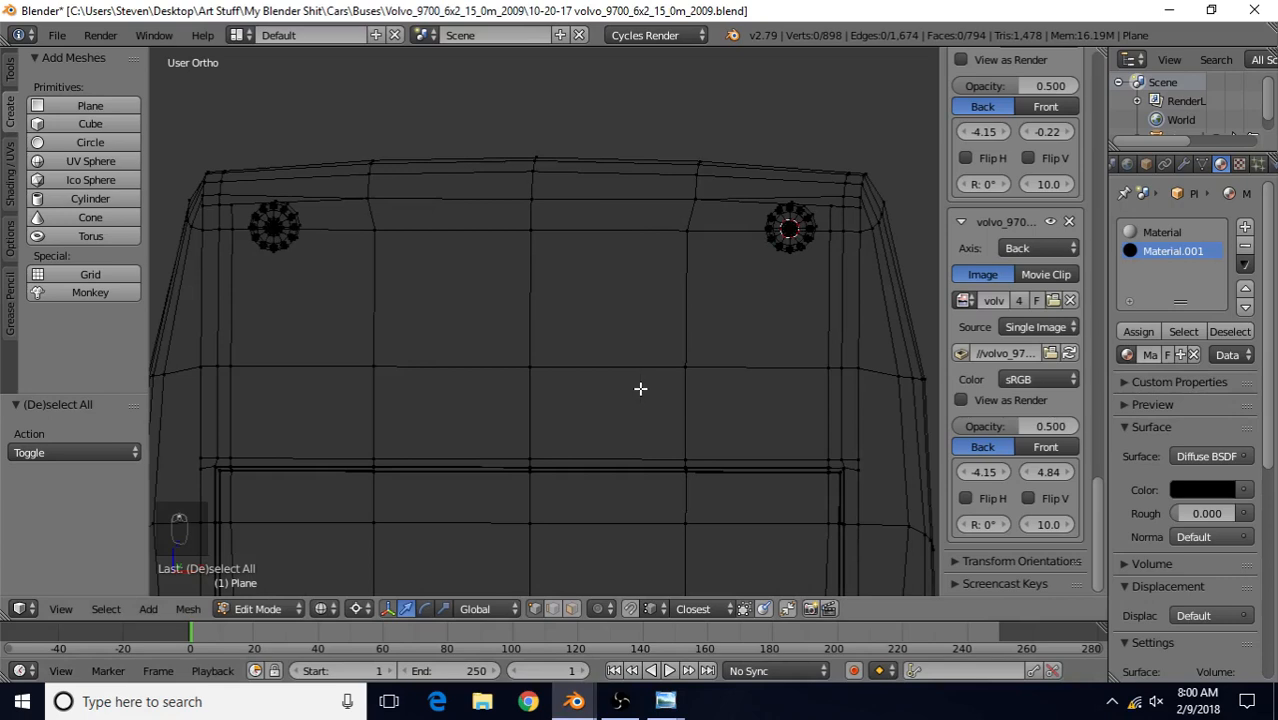
{"action": "scroll", "coordinate": [640, 388], "scroll_direction": "down", "scroll_amount": 7}
{"action": "middle_click_drag", "start_coordinate": [641, 357], "coordinate": [570, 336], "text": "shift"}
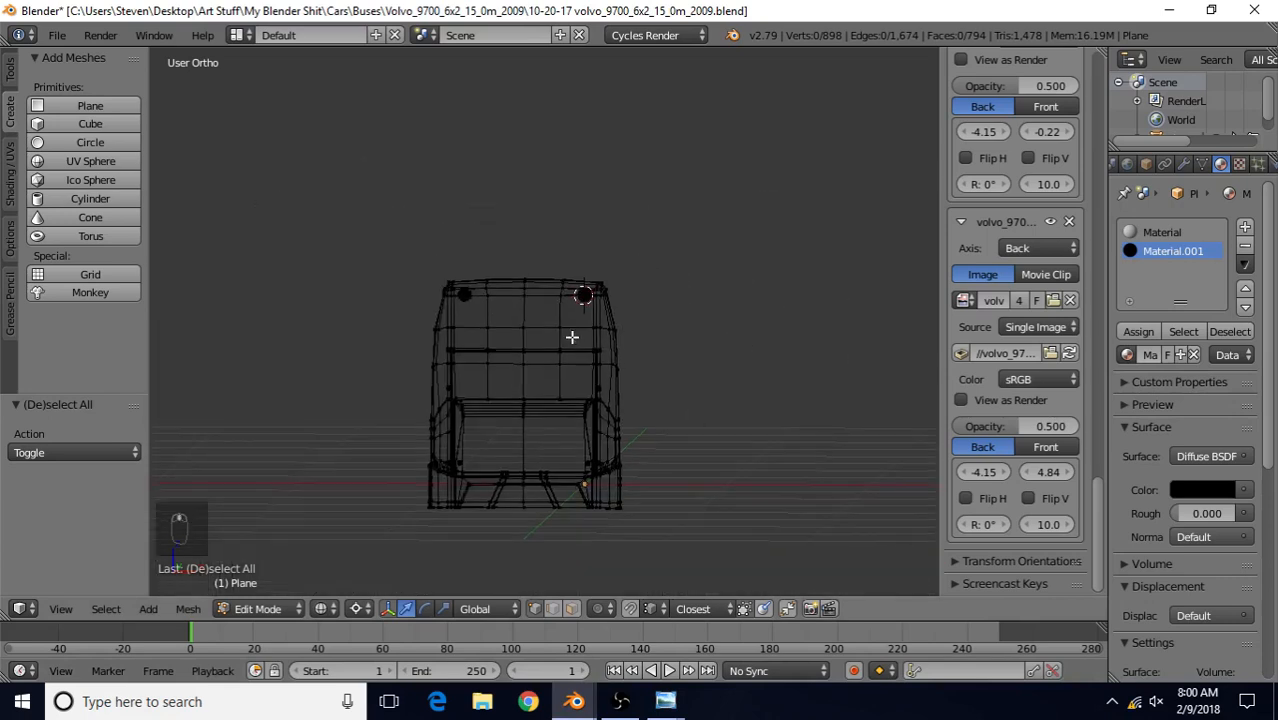
{"action": "key", "text": "z"}
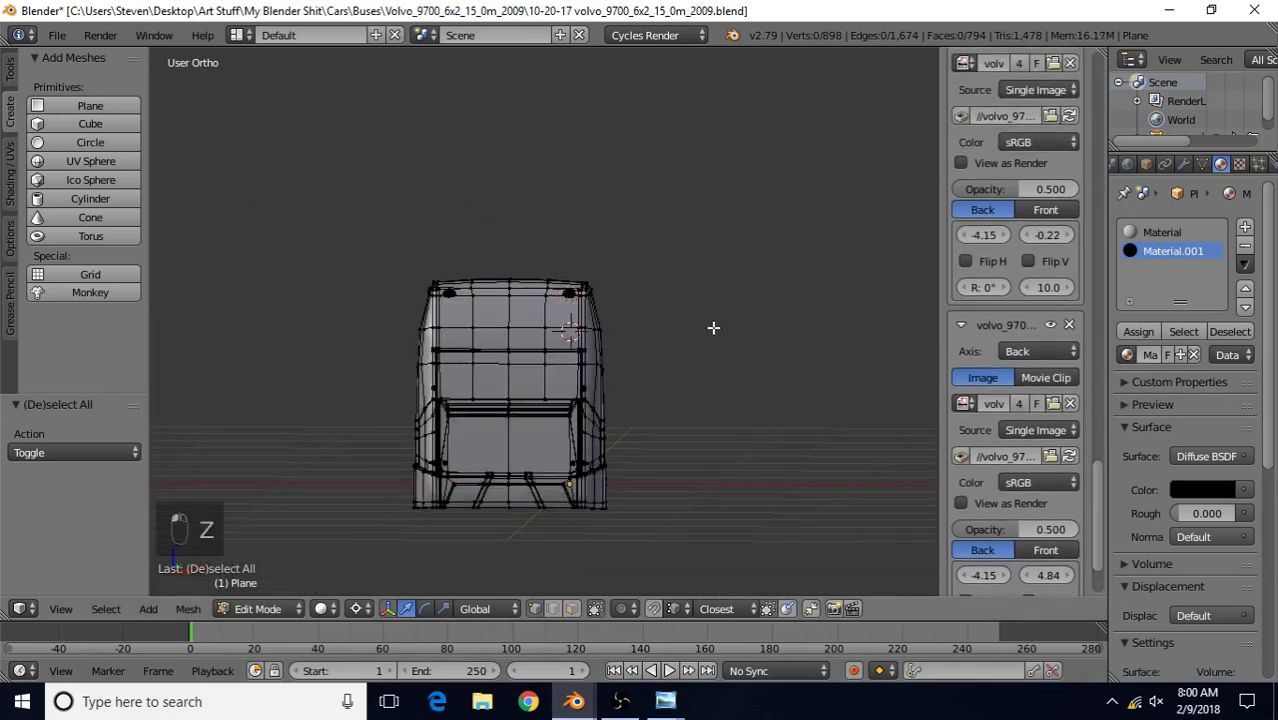
{"action": "left_click", "coordinate": [788, 326]}
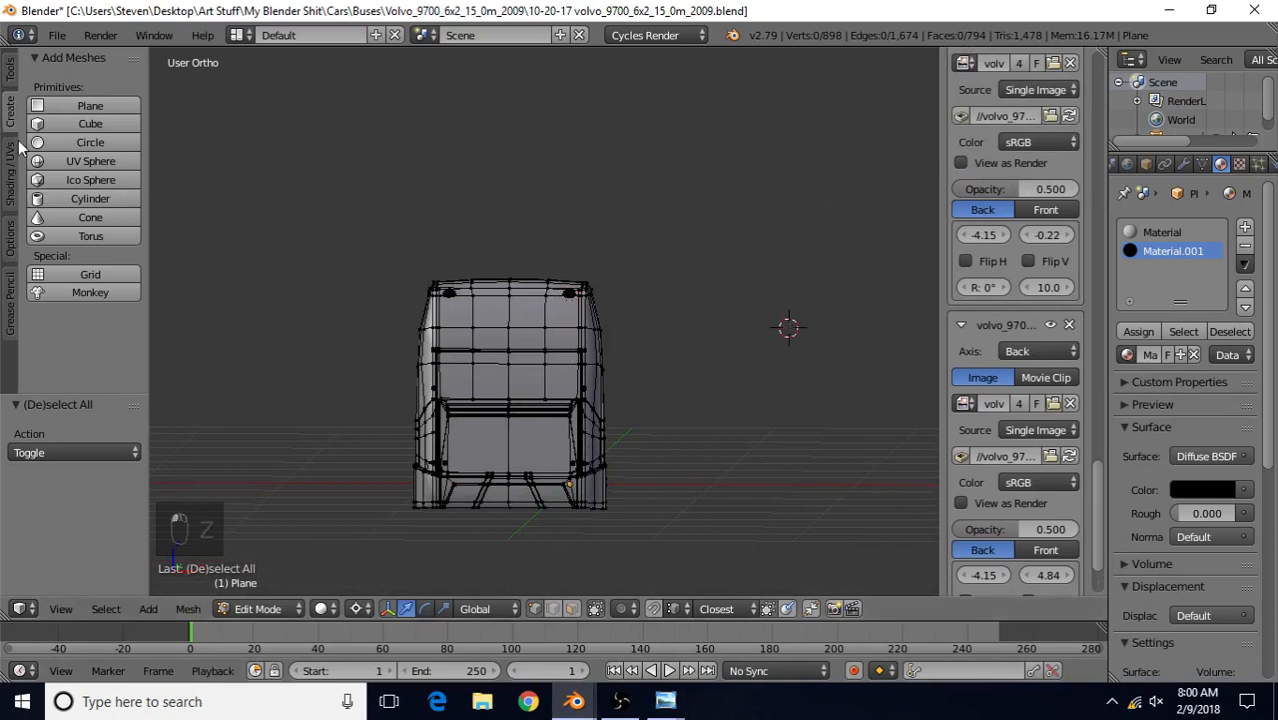
{"action": "left_click", "coordinate": [90, 105]}
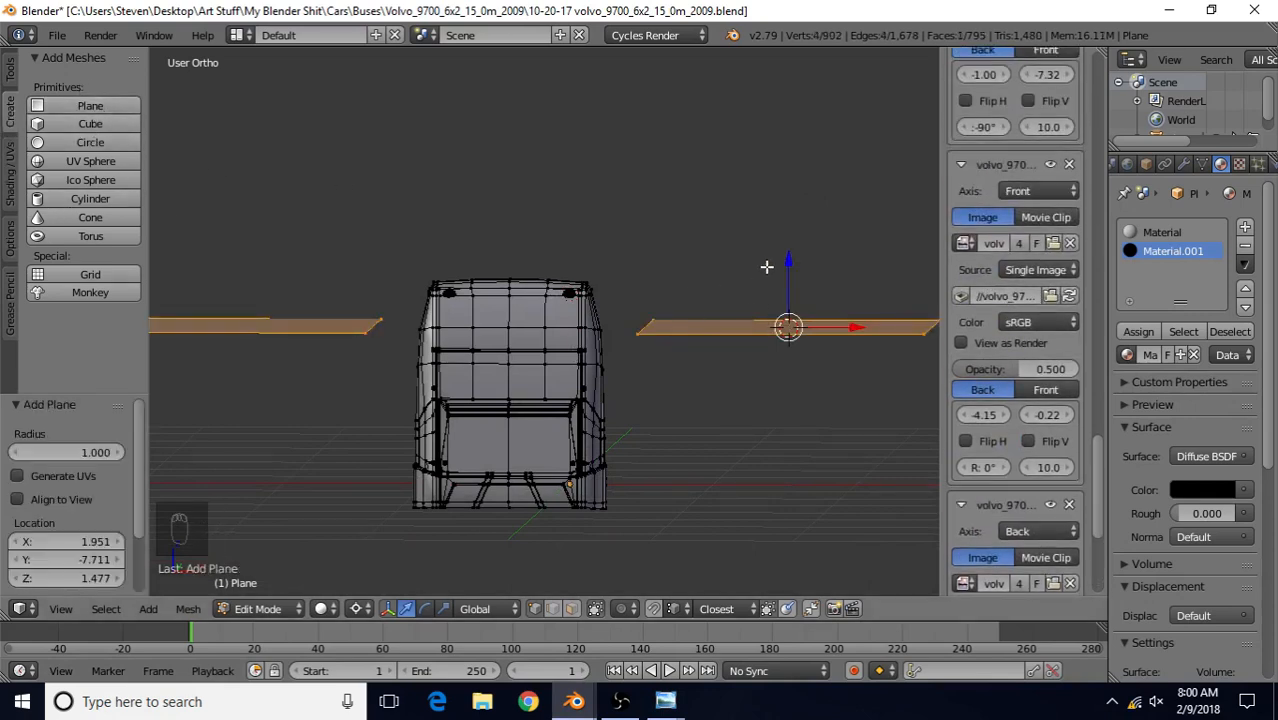
Rotate the new plane 90° about the X axis and scale it to about 0.179
{"action": "type", "text": "rx90"}
{"action": "key", "text": "Return"}
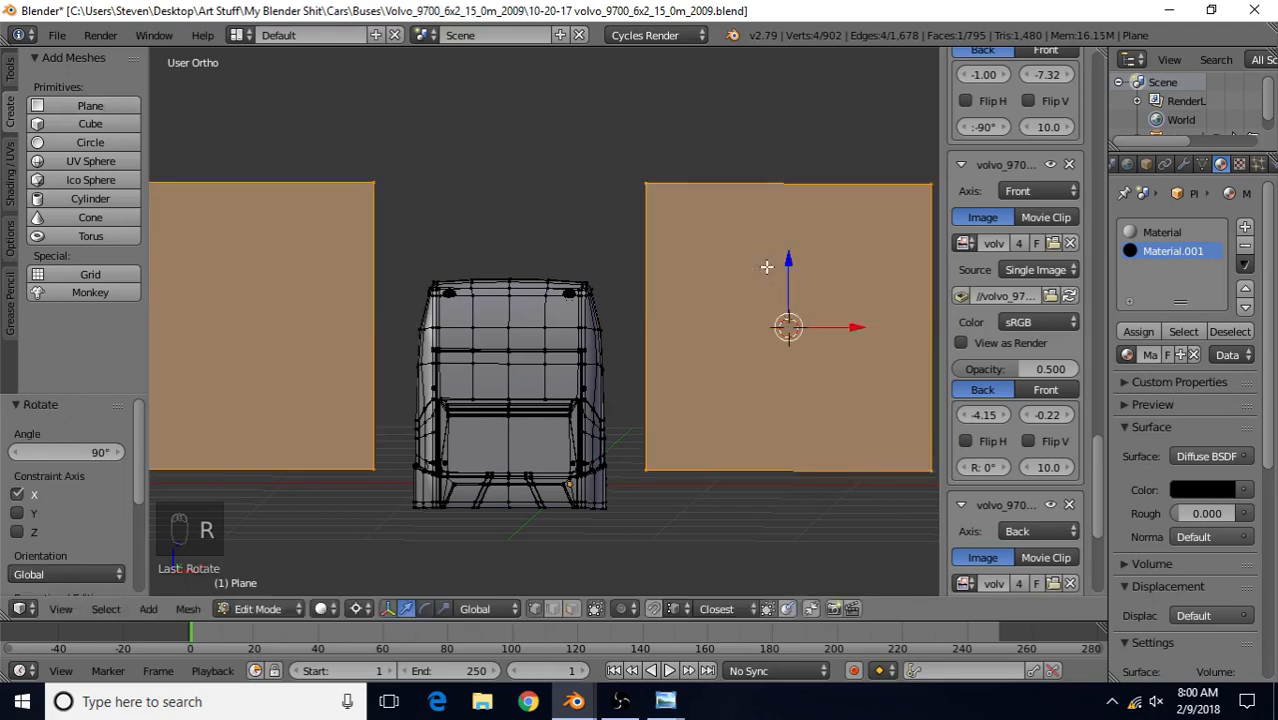
{"action": "key", "text": "s"}
{"action": "left_click", "coordinate": [760, 322]}
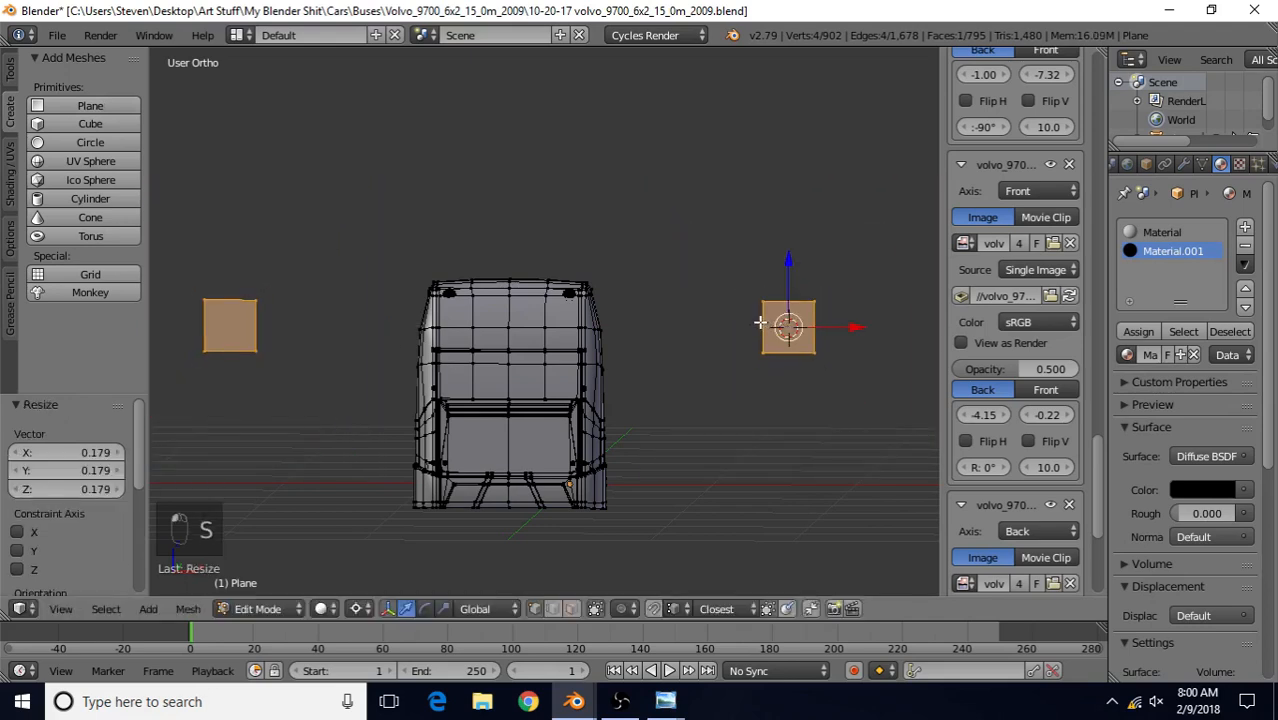
Move the plane about -1.948 along the X axis to the coach's centreline and return to wireframe shading
{"action": "key", "text": "g"}
{"action": "key", "text": "x"}
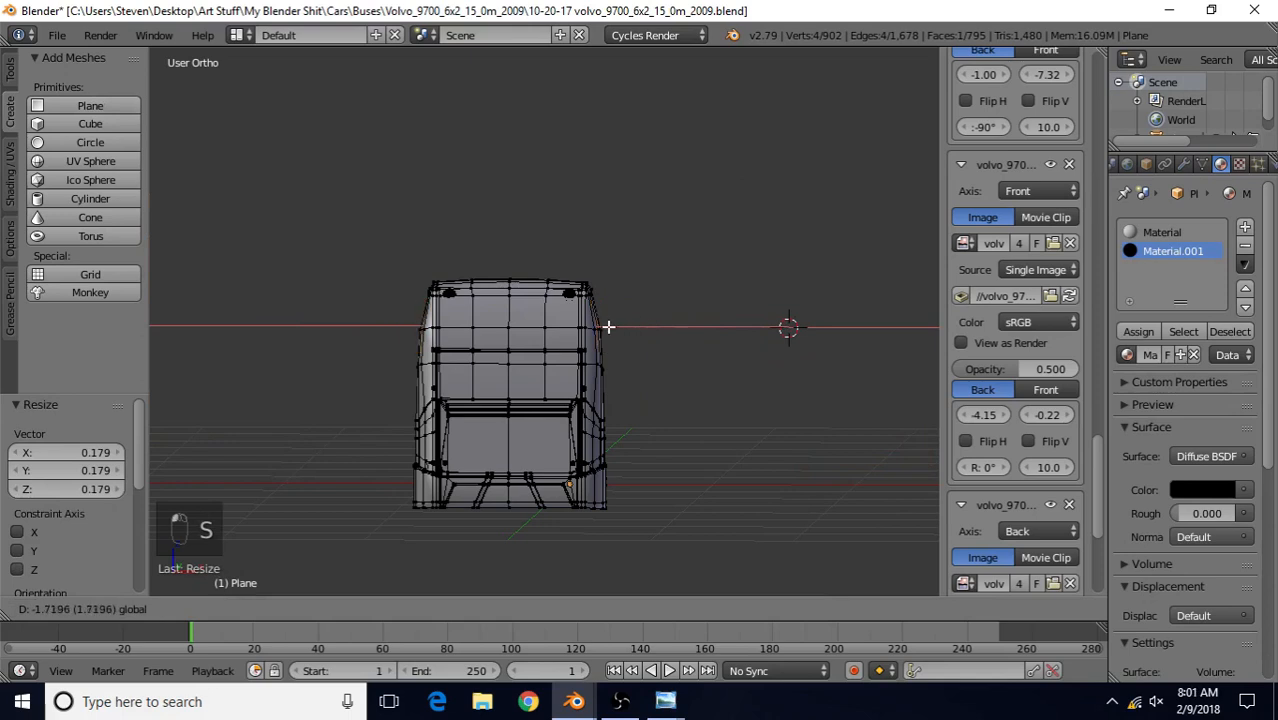
{"action": "left_click", "coordinate": [588, 328]}
{"action": "key", "text": "z"}
{"action": "scroll", "coordinate": [576, 348], "scroll_direction": "up", "scroll_amount": 4}
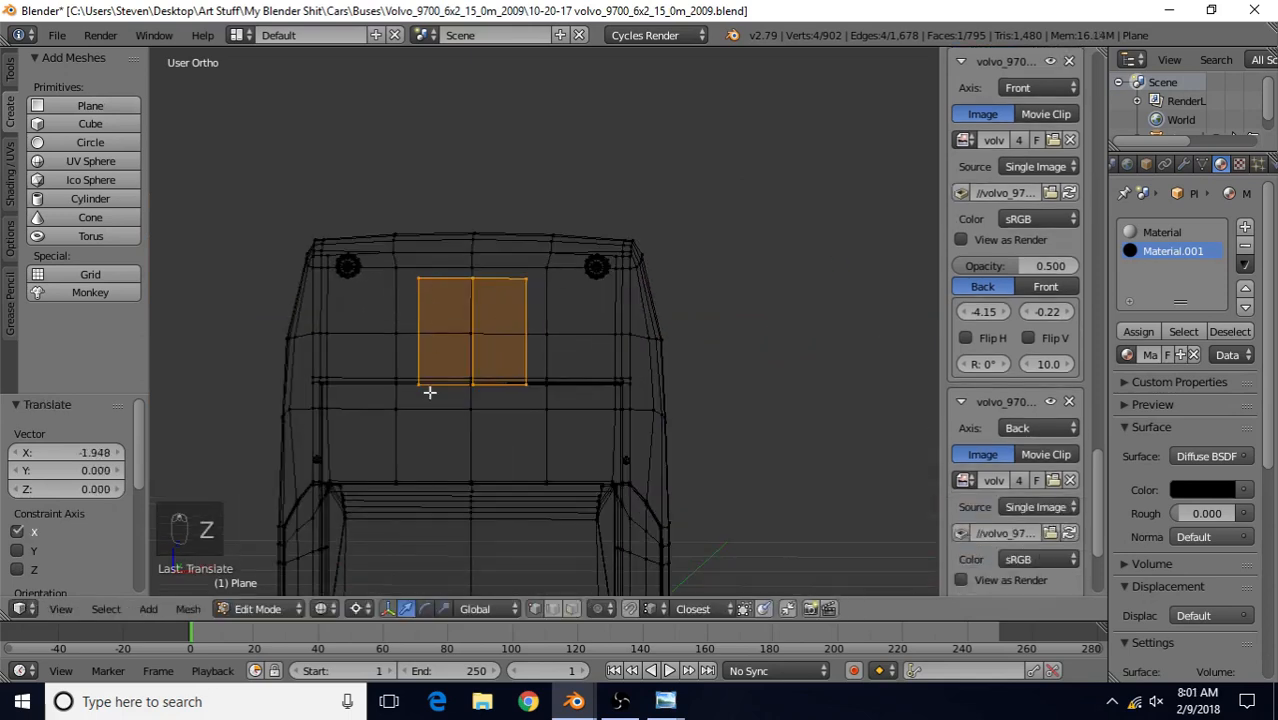
Switch the pivot point to the plane's own centre and move the plane -0.123 along the Z axis
{"action": "left_click", "coordinate": [365, 609]}
{"action": "left_click", "coordinate": [397, 526]}
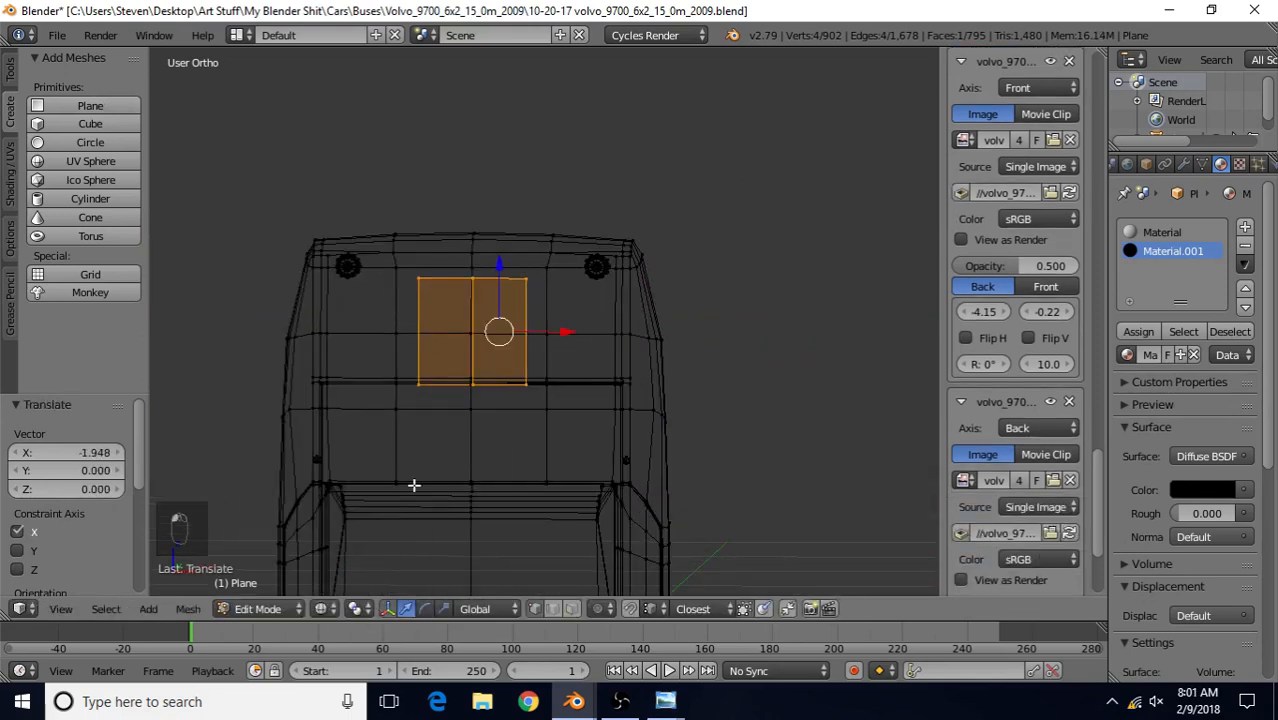
{"action": "key", "text": "g"}
{"action": "key", "text": "z"}
{"action": "left_click", "coordinate": [499, 297]}
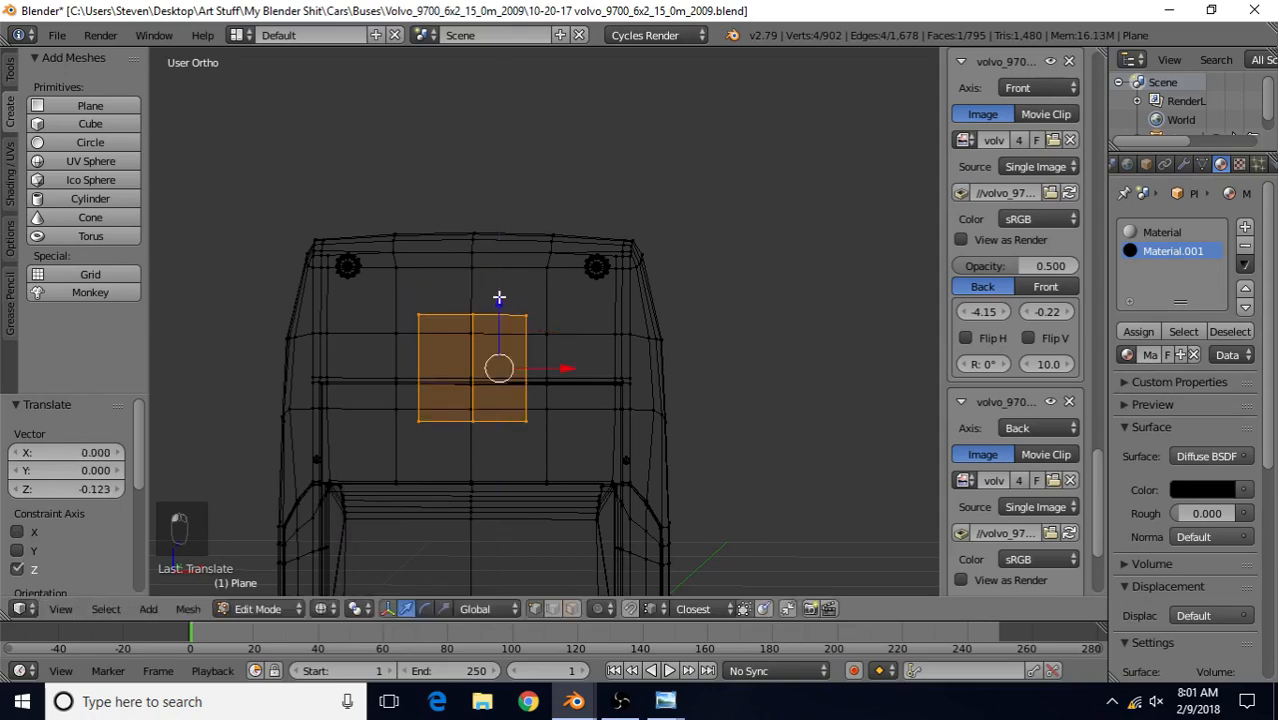
Scale the plane to 0.083 and, in the back view, by a further 0.862 to form a small strip
{"action": "key", "text": "s"}
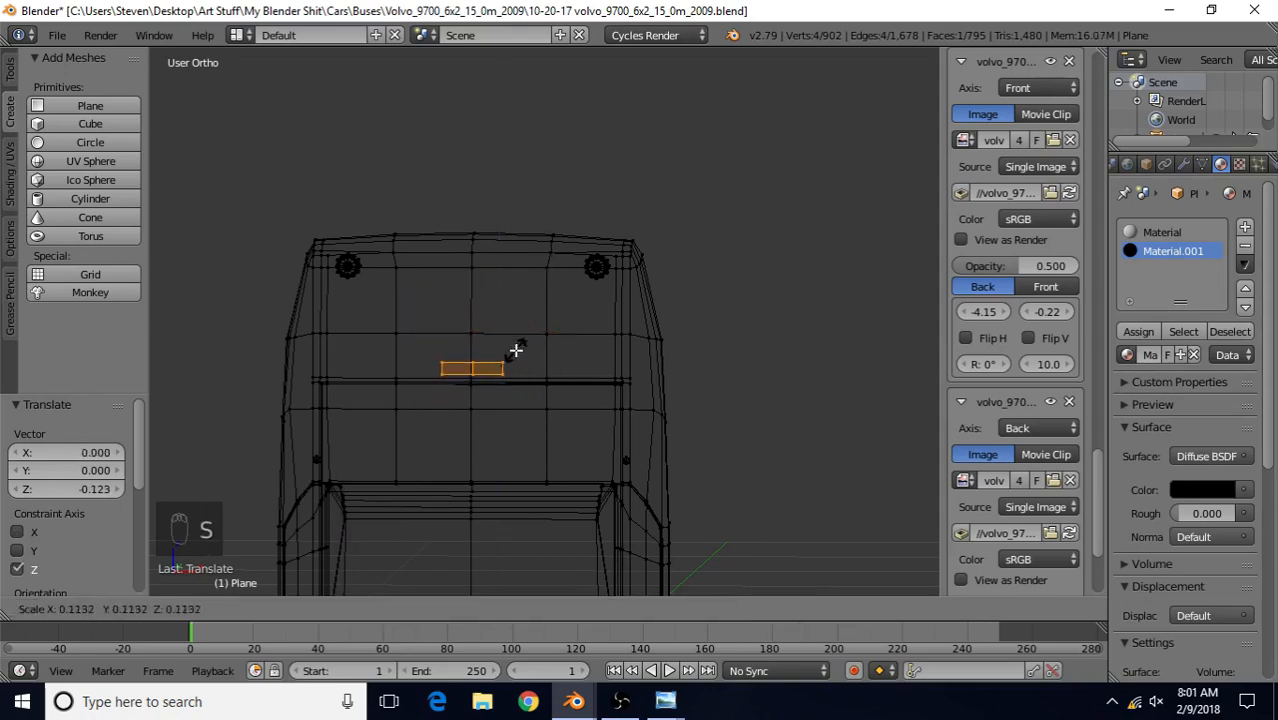
{"action": "left_click", "coordinate": [497, 358]}
{"action": "key", "text": "ctrl+KP_1"}
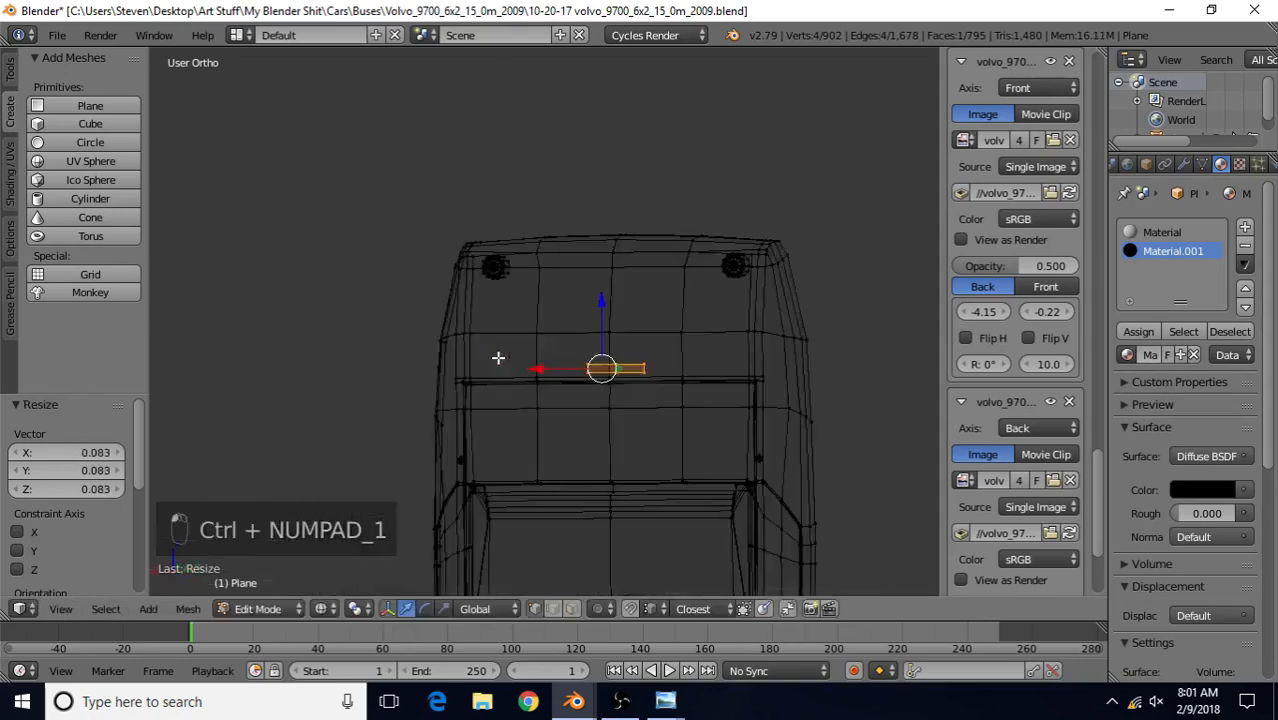
{"action": "scroll", "coordinate": [499, 356], "scroll_direction": "up", "scroll_amount": 5}
{"action": "middle_click_drag", "start_coordinate": [719, 359], "coordinate": [542, 236], "text": "shift"}
{"action": "scroll", "coordinate": [549, 253], "scroll_direction": "up", "scroll_amount": 1}
{"action": "key", "text": "s"}
{"action": "left_click", "coordinate": [564, 270]}
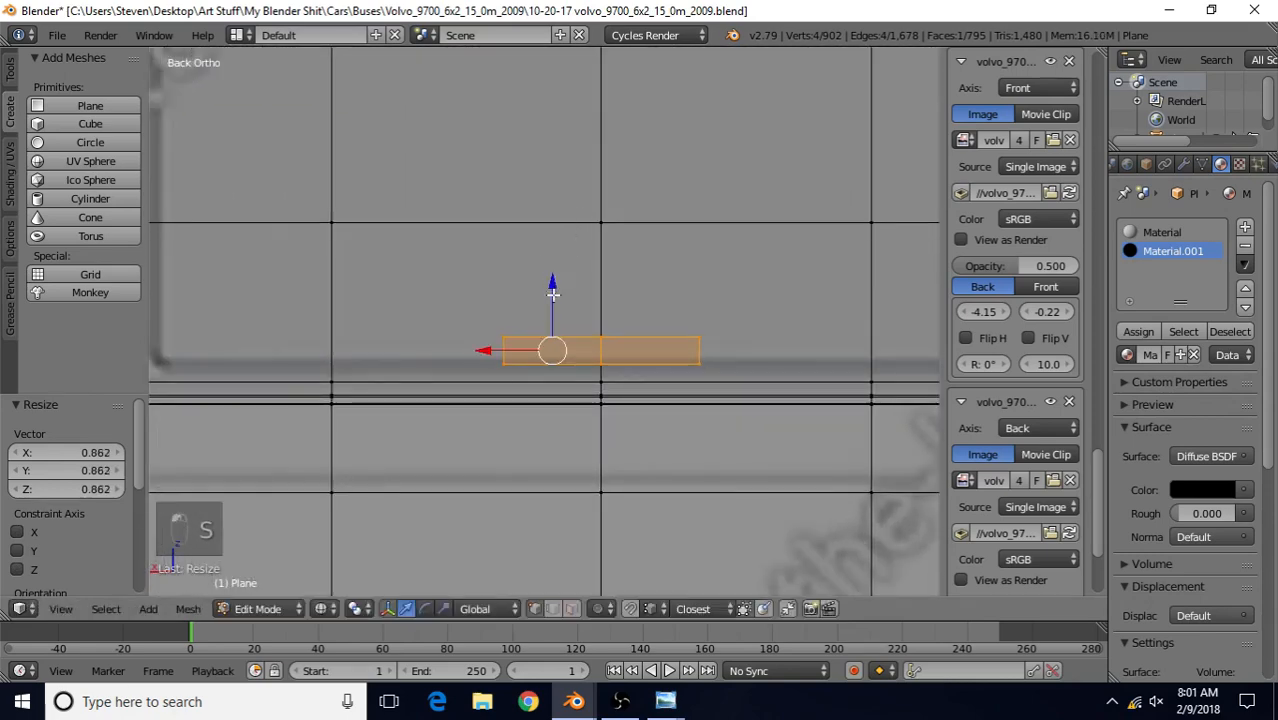
Adjust the strip's height by -0.011, 0.010 and 0.003 along Z, checking its placement against the blue rear photo
{"action": "left_click_drag", "start_coordinate": [553, 292], "coordinate": [553, 304]}
{"action": "scroll", "coordinate": [570, 326], "scroll_direction": "down", "scroll_amount": 3}
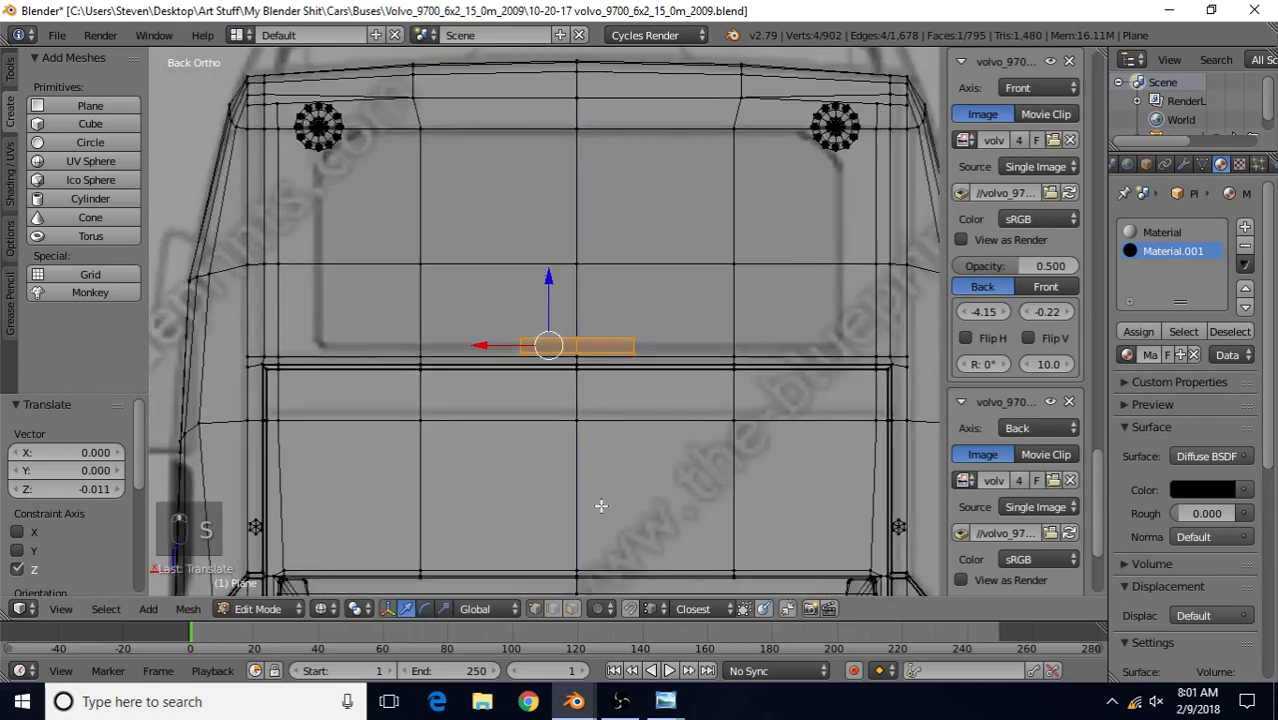
{"action": "mouse_move", "coordinate": [665, 701]}
{"action": "left_click", "coordinate": [640, 676]}
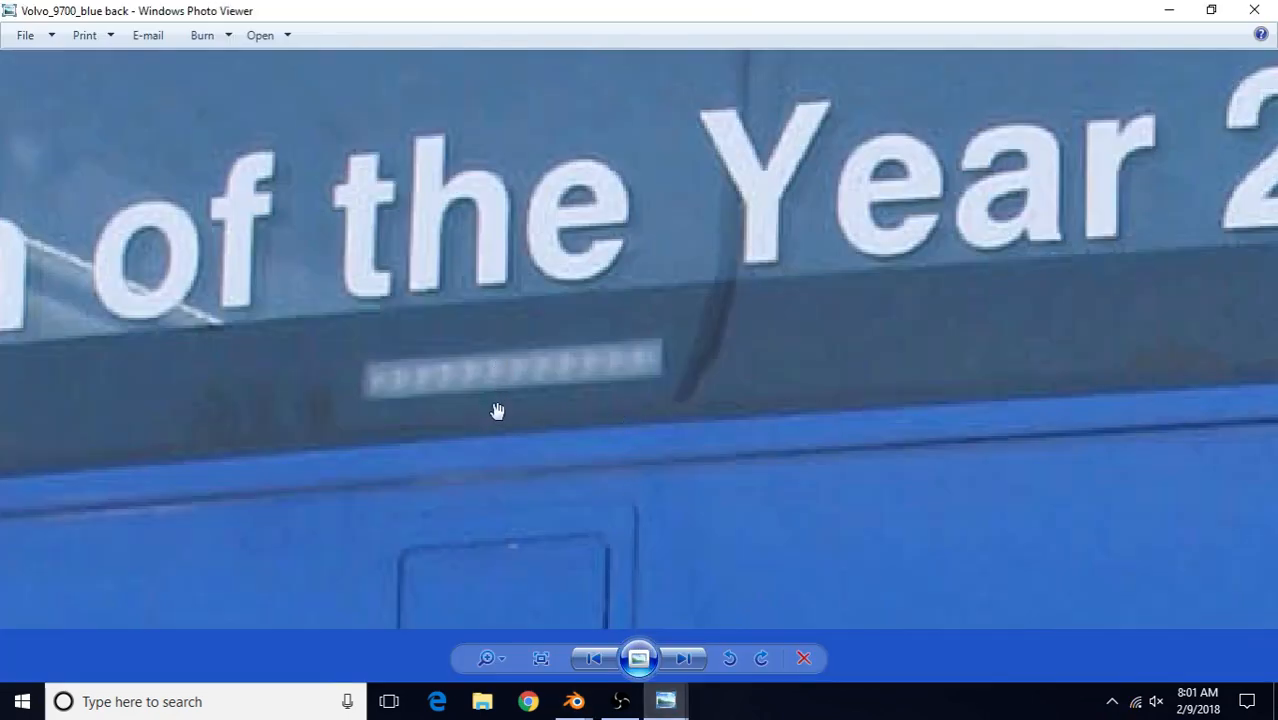
{"action": "scroll", "coordinate": [545, 428], "scroll_direction": "down", "scroll_amount": 2}
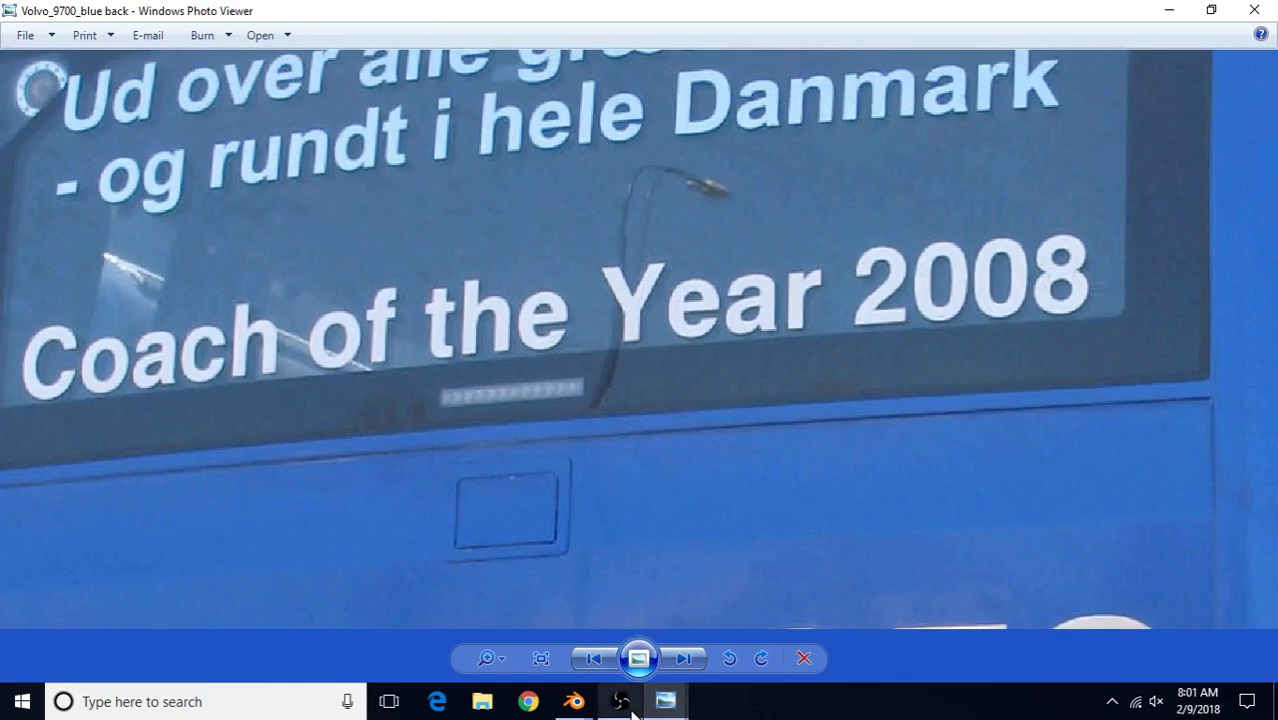
{"action": "mouse_move", "coordinate": [577, 703]}
{"action": "left_click", "coordinate": [685, 610]}
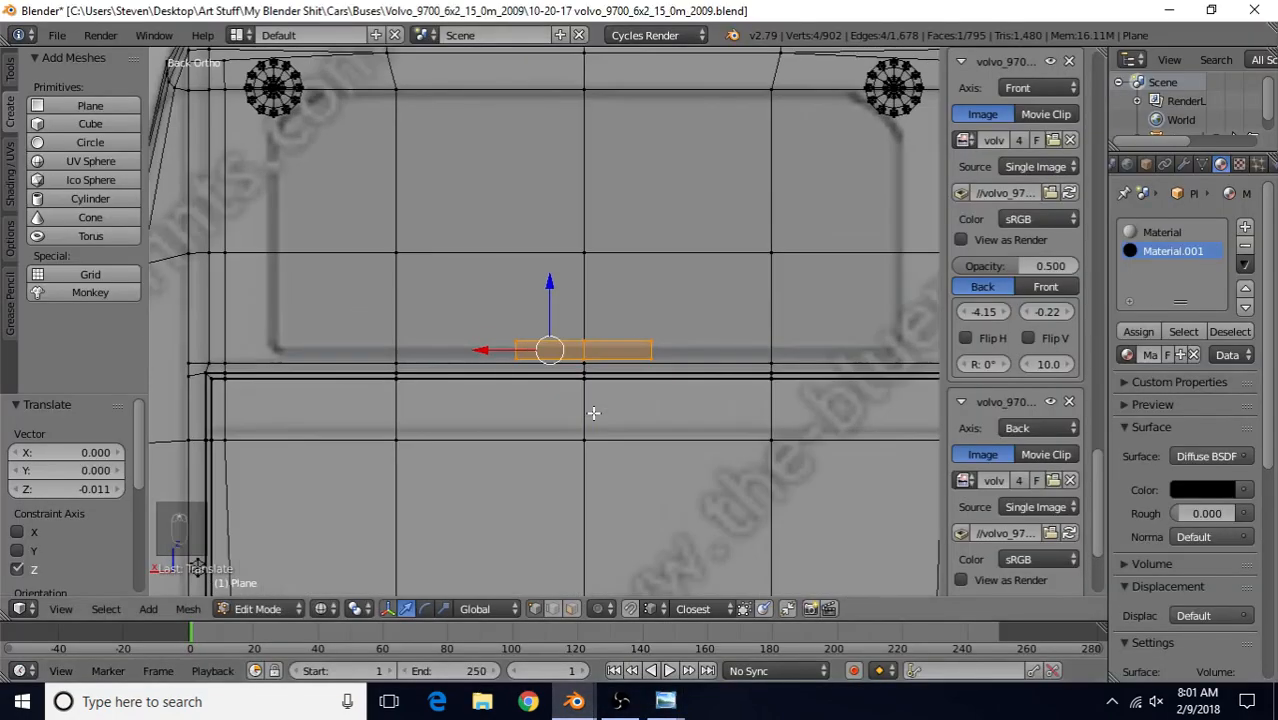
{"action": "left_click_drag", "start_coordinate": [556, 293], "coordinate": [556, 284]}
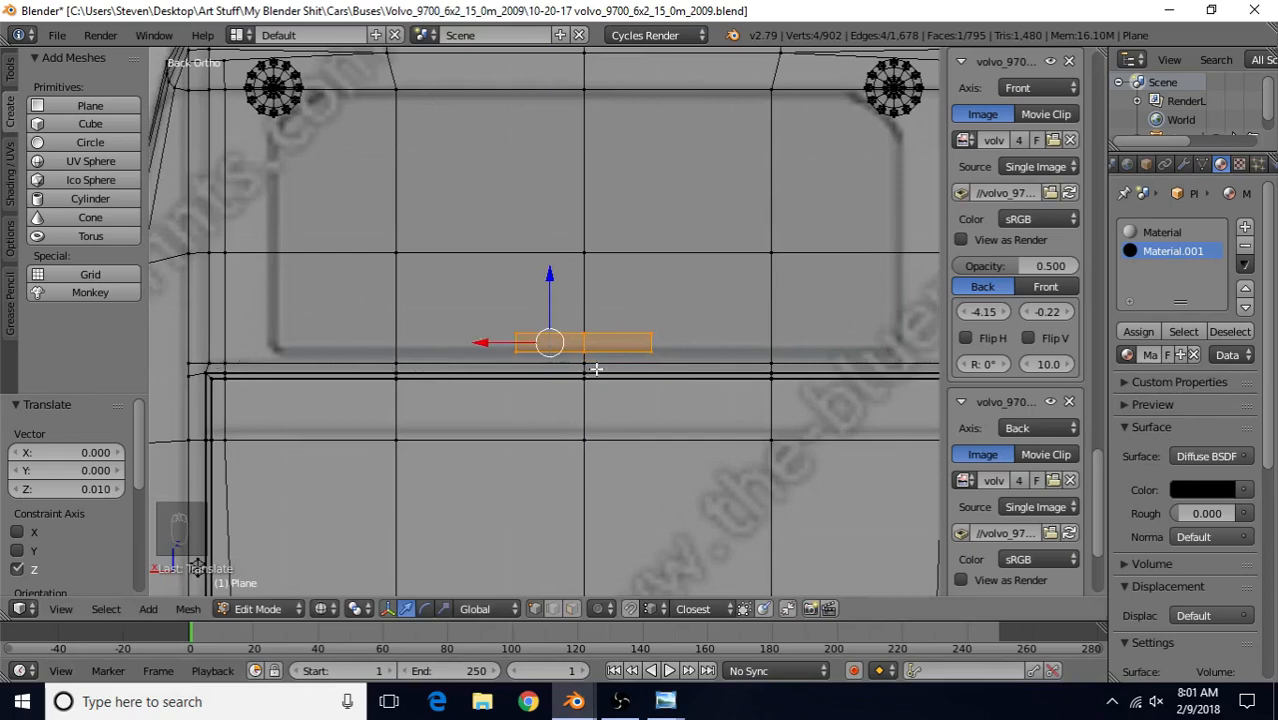
{"action": "left_click_drag", "start_coordinate": [547, 287], "coordinate": [548, 284]}
Check the light strip's proportions in the blue rear photo, return to Blender and shift the strip half 0.017 along X
{"action": "scroll", "coordinate": [550, 300], "scroll_direction": "up", "scroll_amount": 1}
{"action": "mouse_move", "coordinate": [665, 701]}
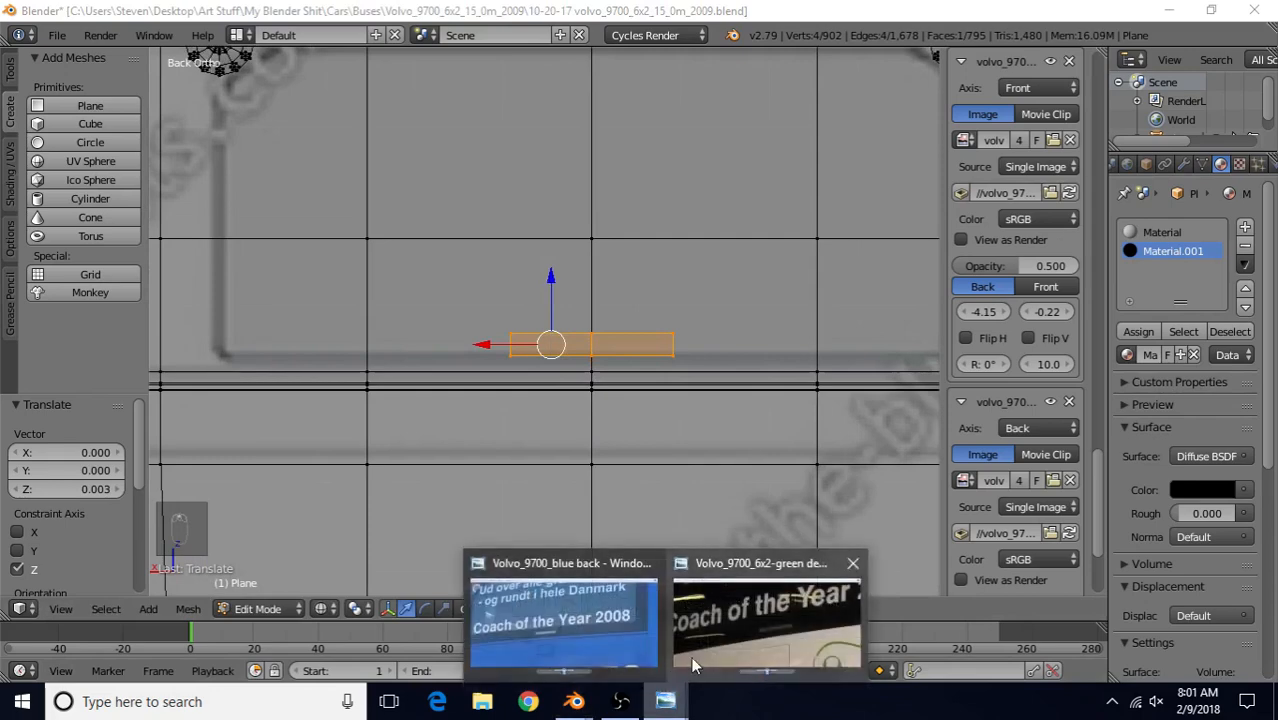
{"action": "left_click", "coordinate": [585, 655]}
{"action": "mouse_move", "coordinate": [574, 701]}
{"action": "left_click", "coordinate": [608, 650]}
{"action": "scroll", "coordinate": [607, 379], "scroll_direction": "up", "scroll_amount": 1}
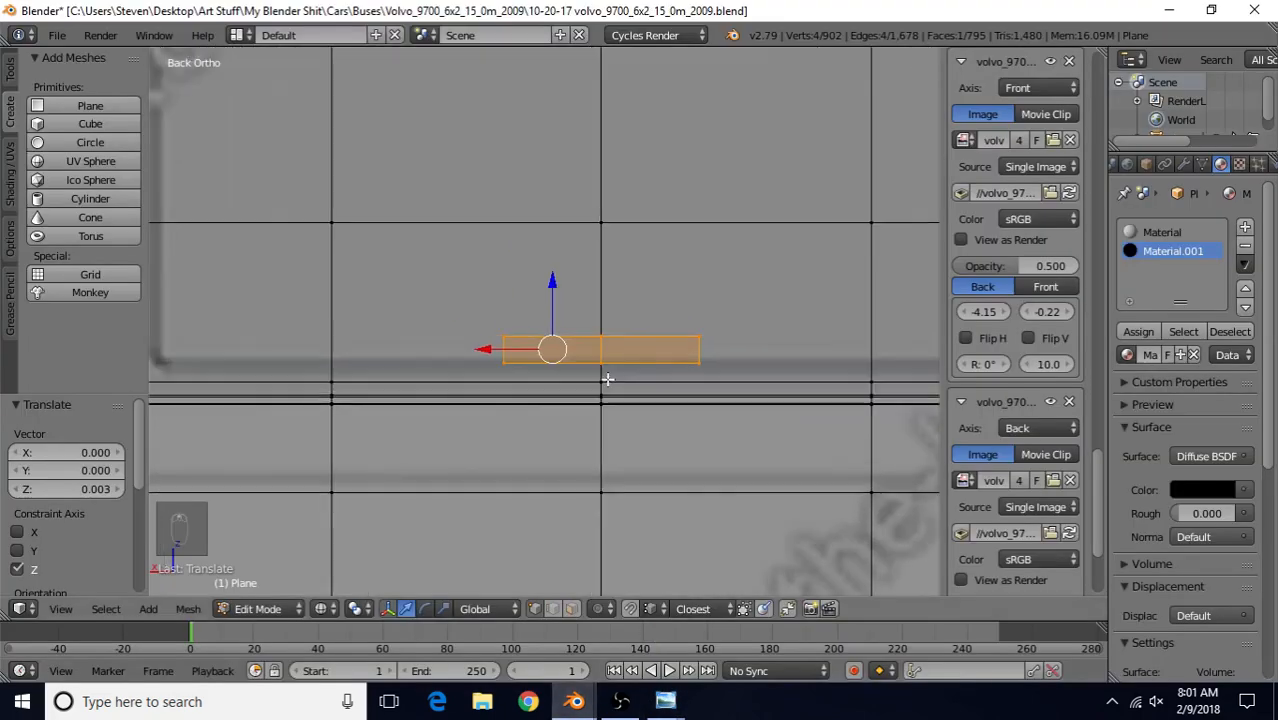
{"action": "left_click_drag", "start_coordinate": [484, 354], "coordinate": [467, 354]}
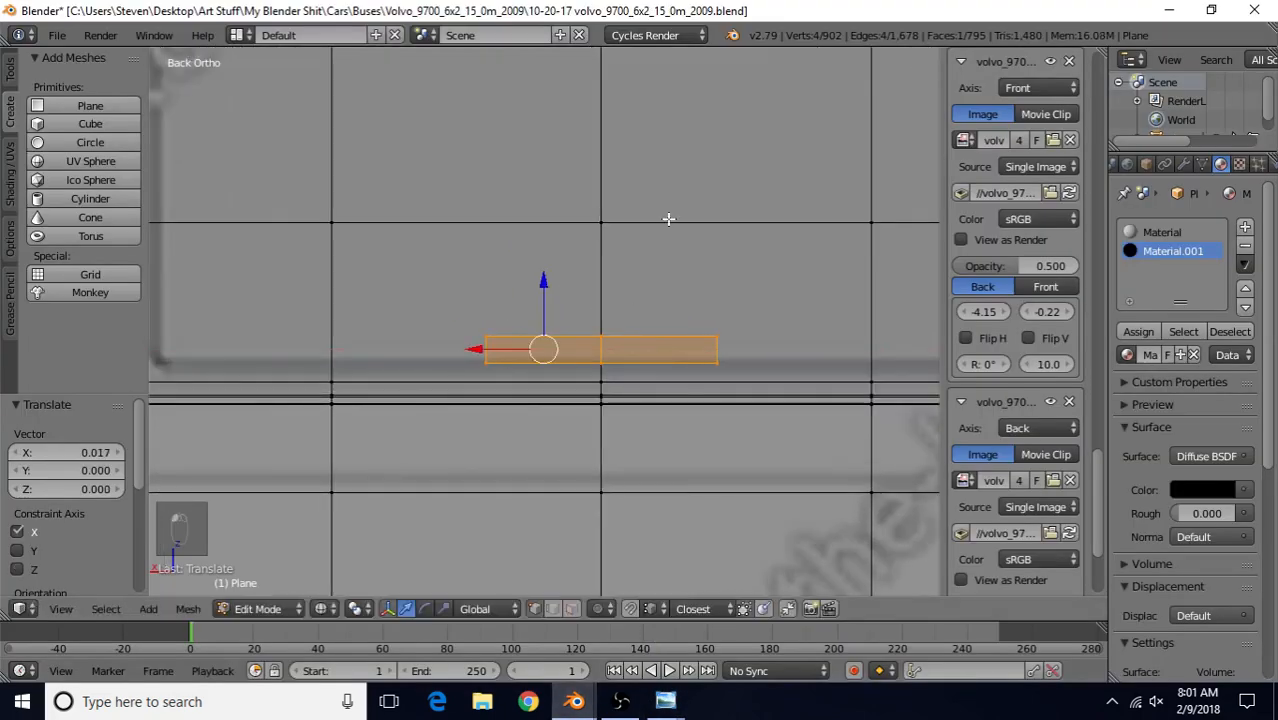
Scale the strip by 0.826 along Z, nudge it 0.000879 along X and scale it overall by 1.059
{"action": "key", "text": "s"}
{"action": "key", "text": "z"}
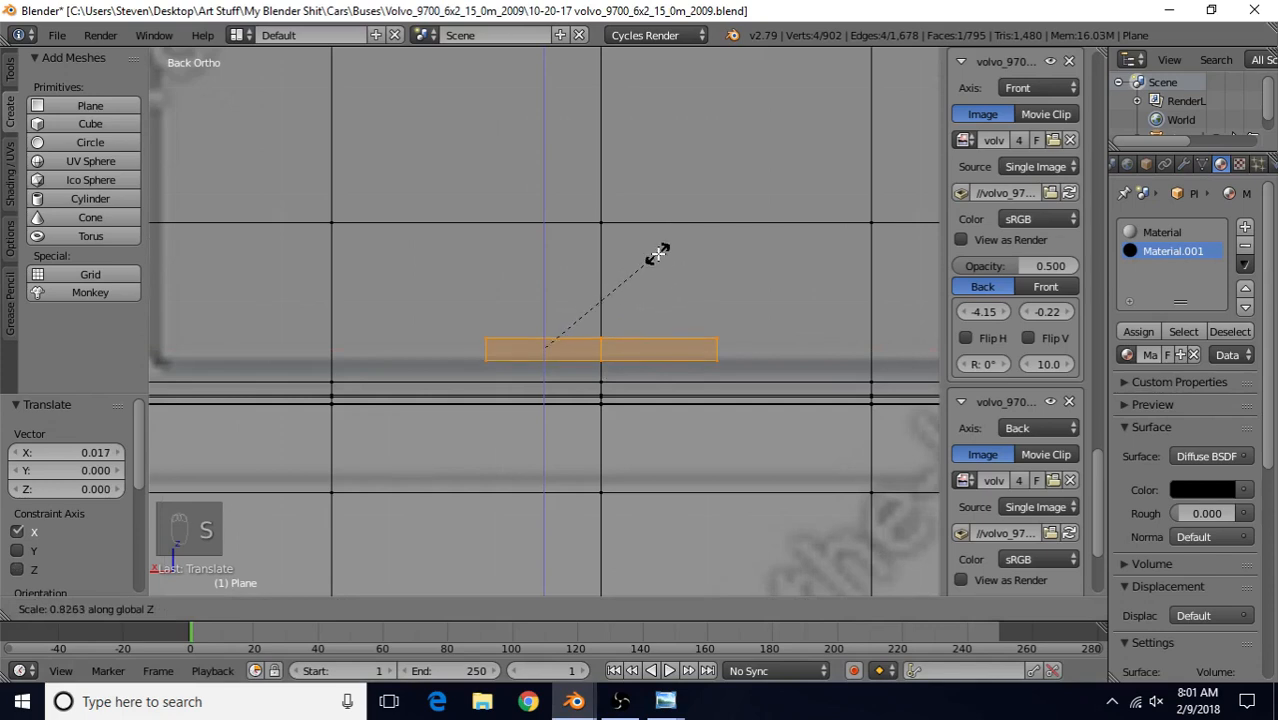
{"action": "left_click", "coordinate": [657, 254]}
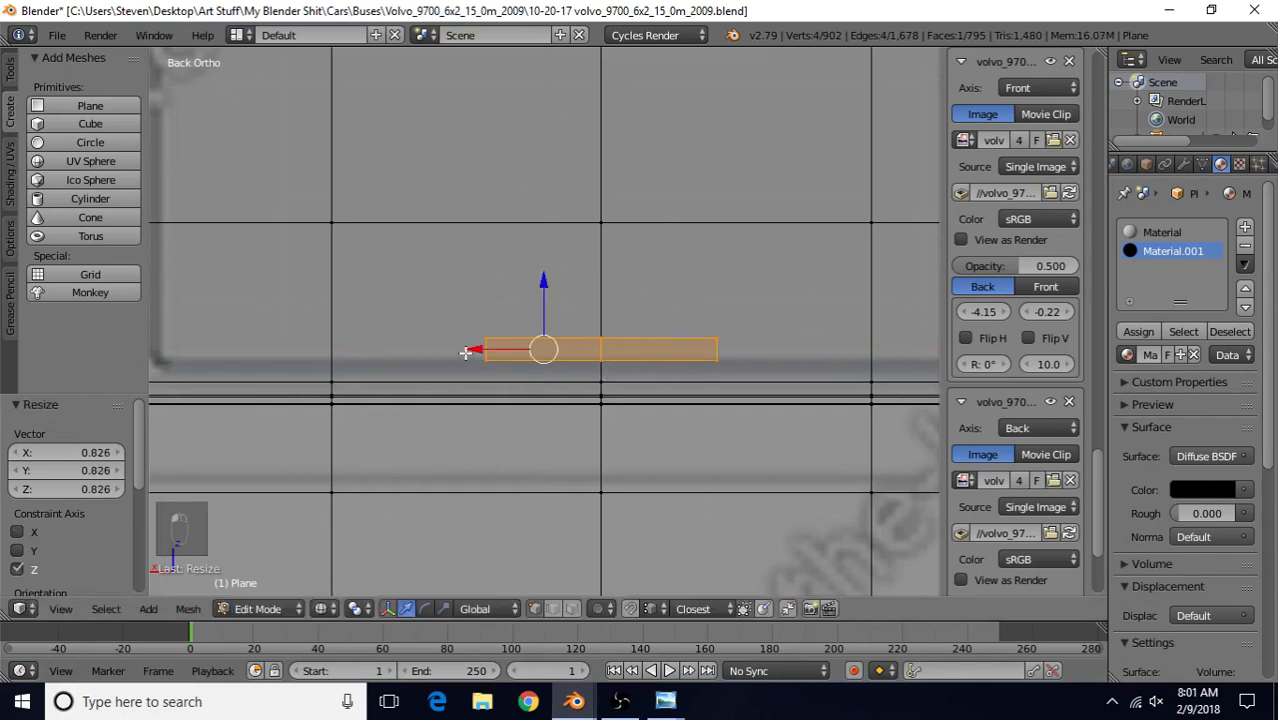
{"action": "left_click_drag", "start_coordinate": [465, 347], "coordinate": [465, 350]}
{"action": "key", "text": "s"}
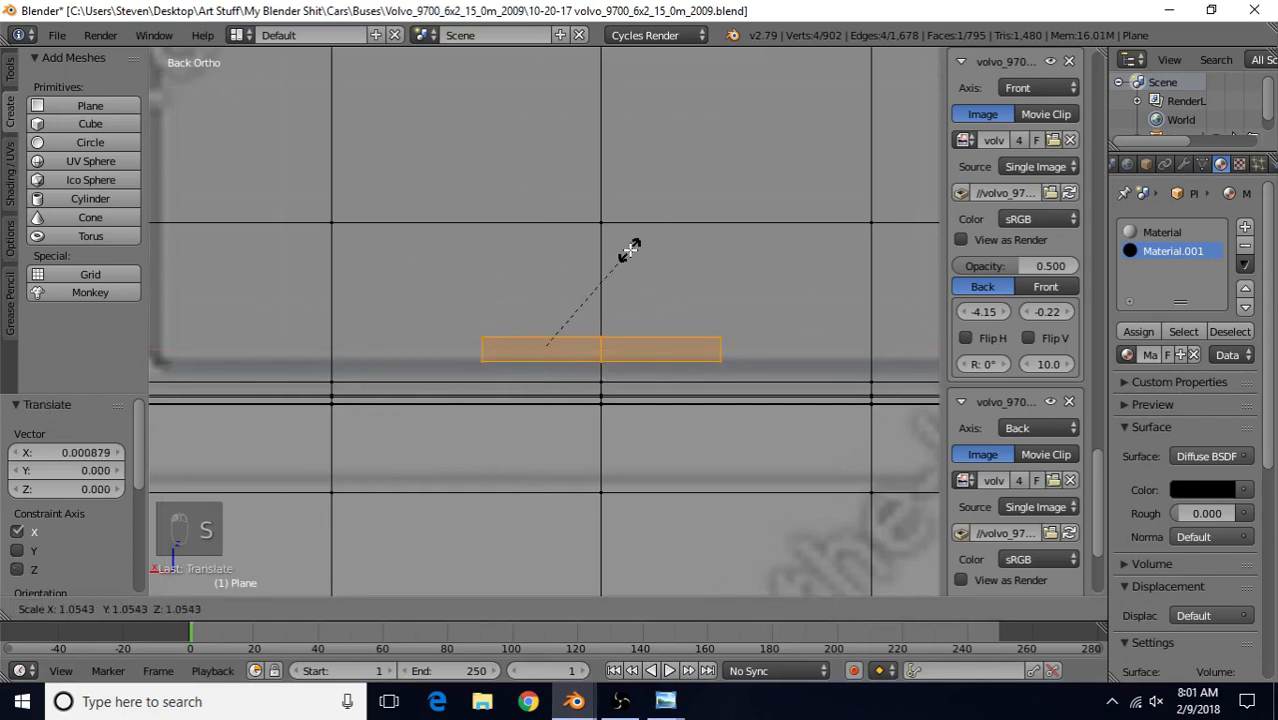
{"action": "left_click", "coordinate": [631, 250]}
Scale the strip by 0.889 and shift it -0.006 along the X axis
{"action": "scroll", "coordinate": [586, 409], "scroll_direction": "down", "scroll_amount": 5}
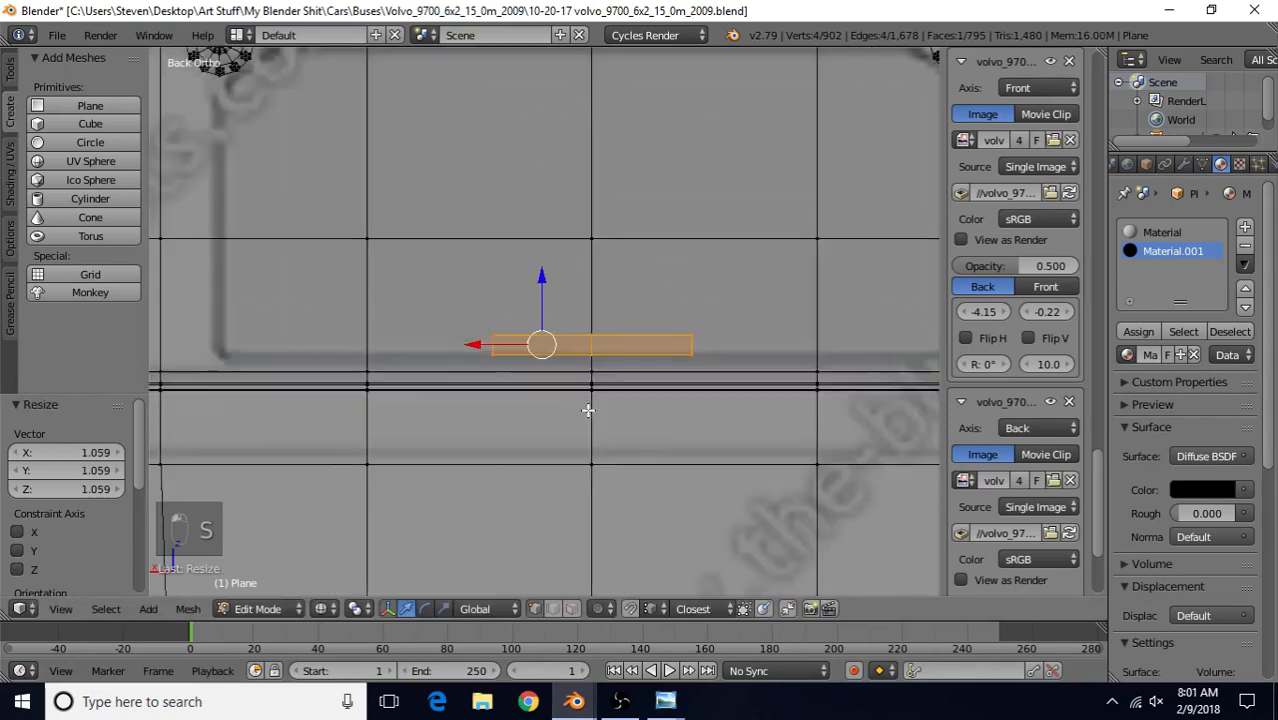
{"action": "scroll", "coordinate": [588, 409], "scroll_direction": "up", "scroll_amount": 2}
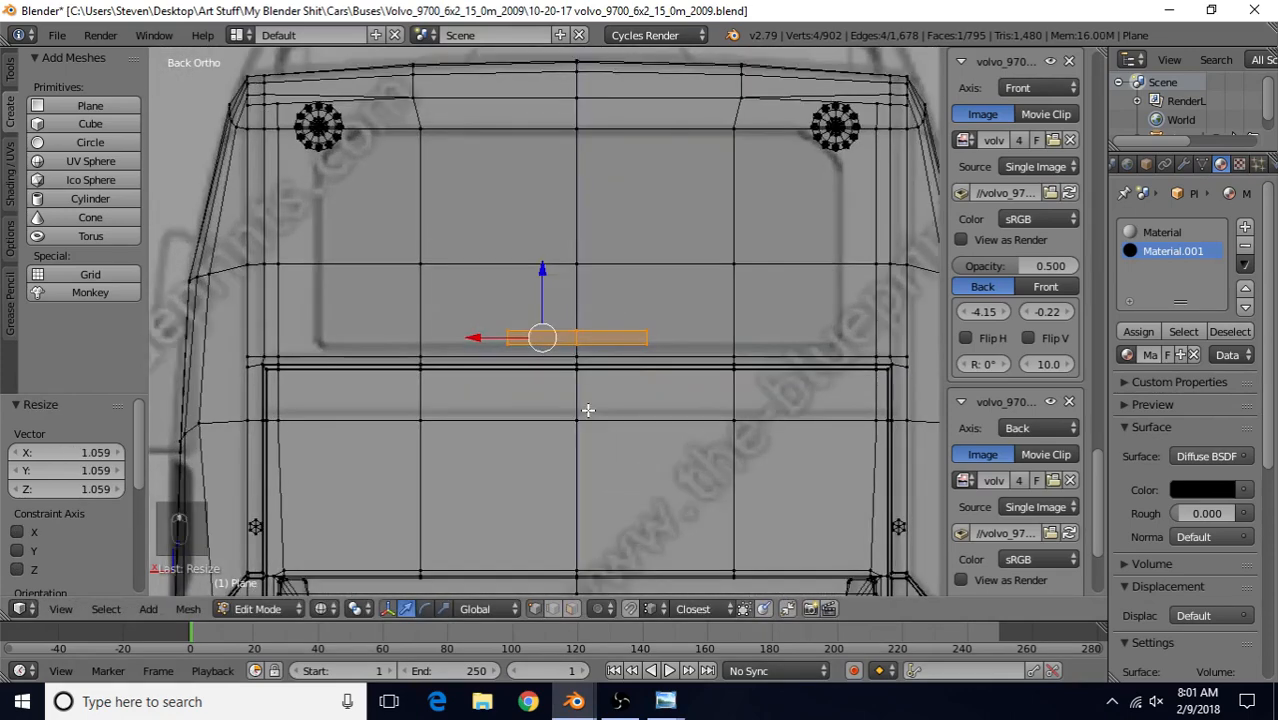
{"action": "scroll", "coordinate": [588, 409], "scroll_direction": "up", "scroll_amount": 1}
{"action": "key", "text": "s"}
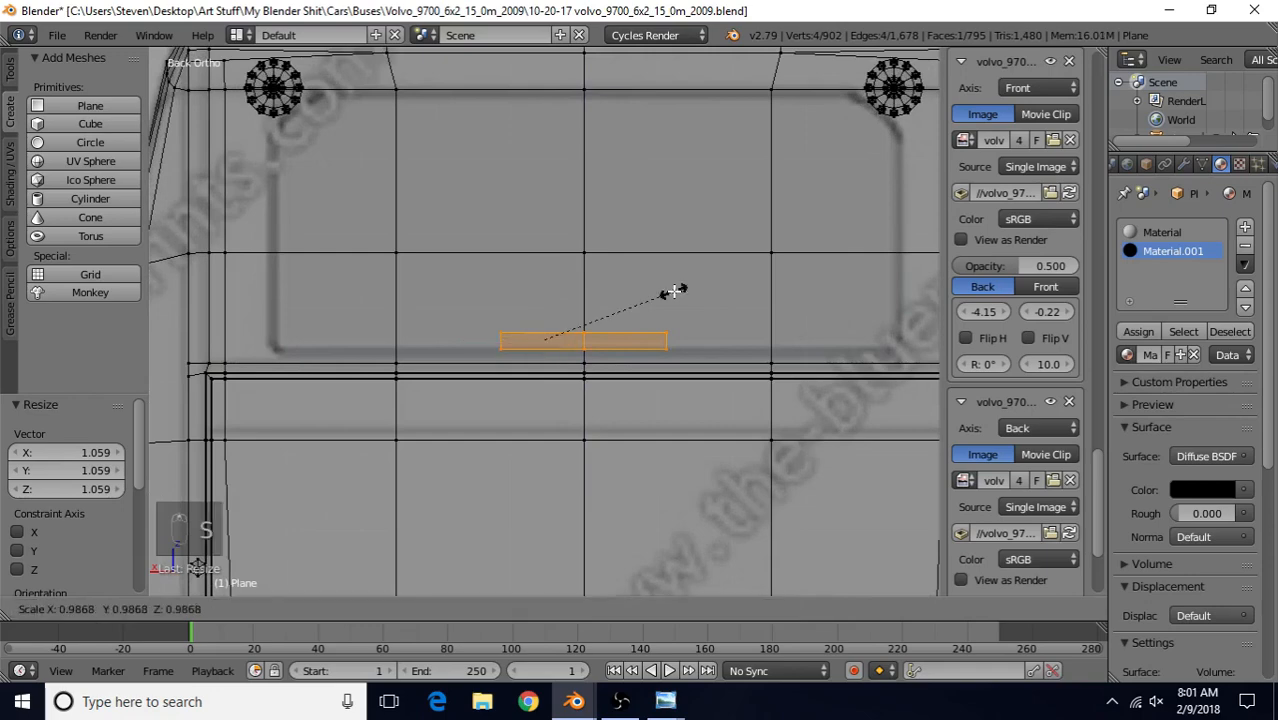
{"action": "left_click", "coordinate": [652, 328]}
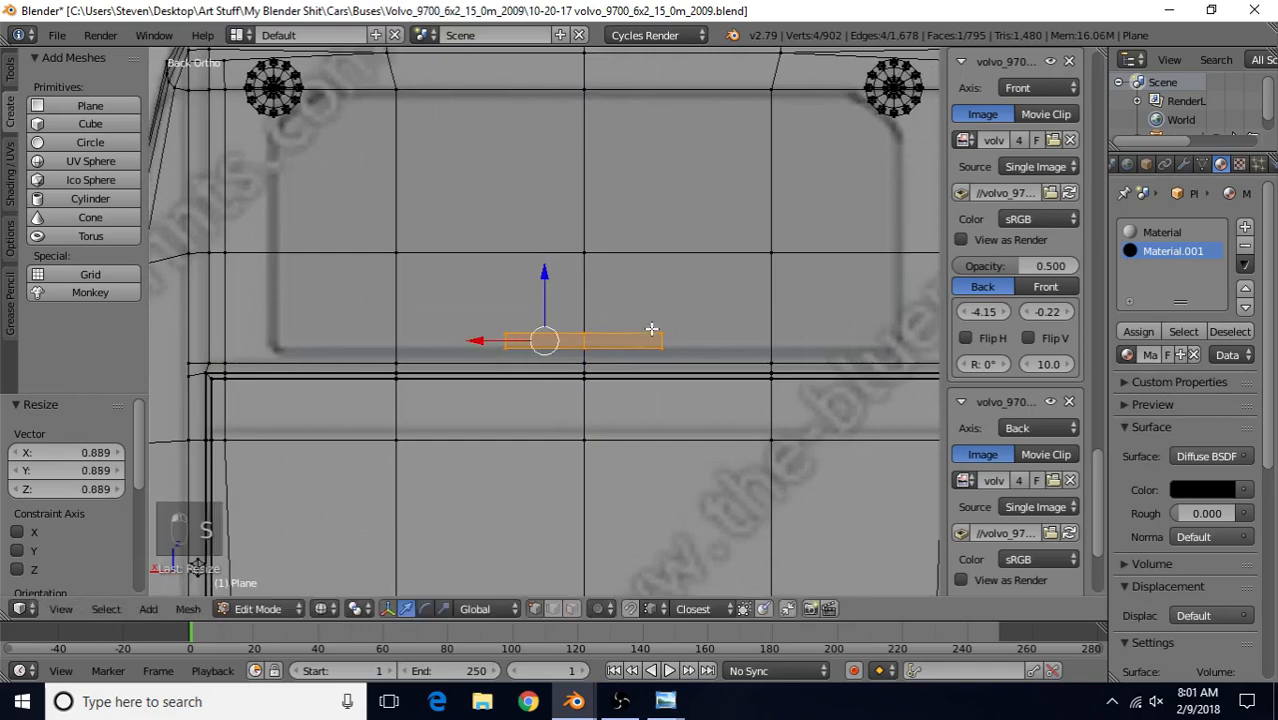
{"action": "scroll", "coordinate": [628, 279], "scroll_direction": "down", "scroll_amount": 2}
Zoom in on the LEDs of the round lamp at the rear window's upper right corner
{"action": "middle_click_drag", "start_coordinate": [628, 279], "coordinate": [448, 360], "text": "shift"}
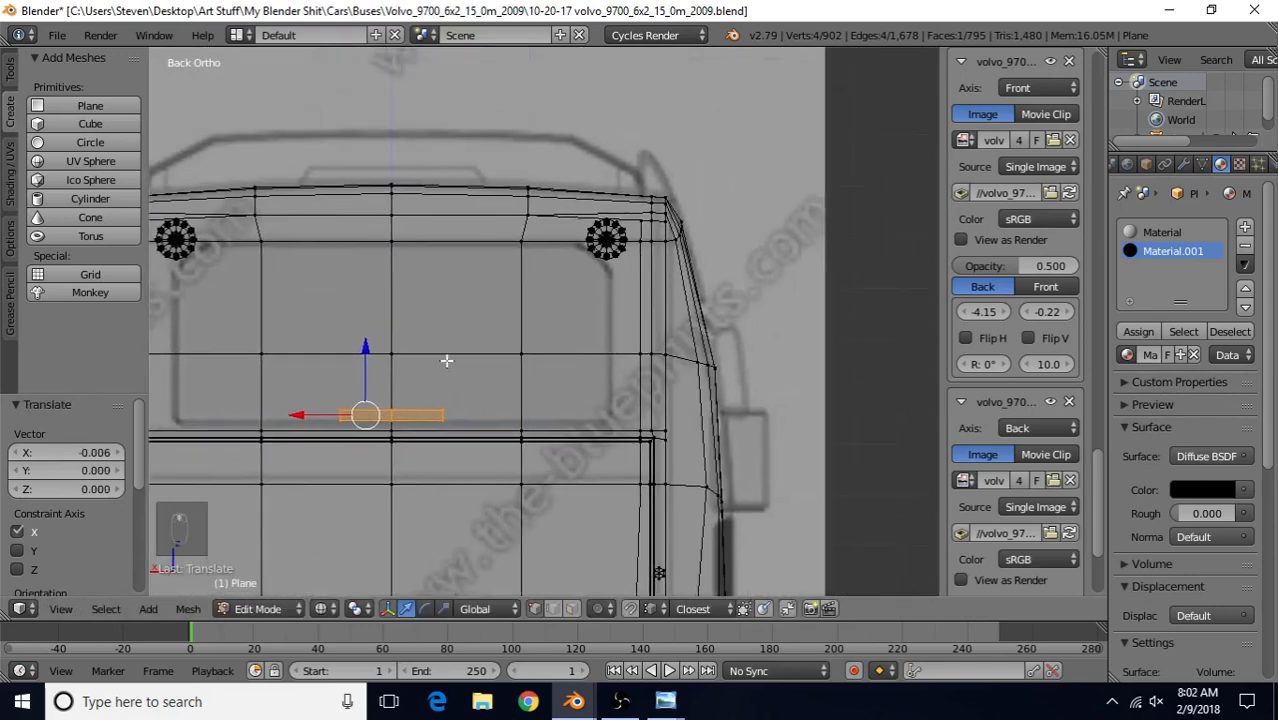
{"action": "scroll", "coordinate": [528, 271], "scroll_direction": "up", "scroll_amount": 5}
{"action": "middle_click_drag", "start_coordinate": [528, 271], "coordinate": [451, 375], "text": "shift"}
{"action": "scroll", "coordinate": [451, 375], "scroll_direction": "up", "scroll_amount": 2}
{"action": "middle_click_drag", "start_coordinate": [582, 262], "coordinate": [439, 419], "text": "shift"}
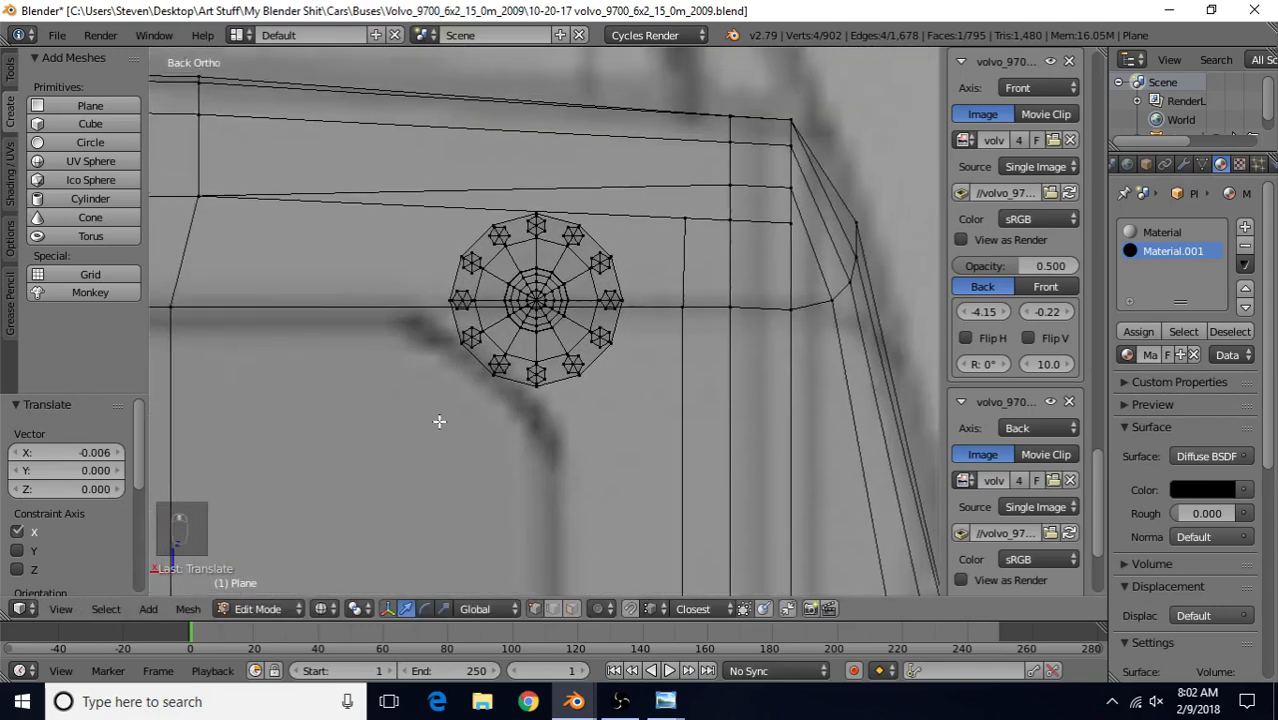
Duplicate the linked hexagonal bulb at the lower left of the round light, leaving the copy in place
{"action": "scroll", "coordinate": [439, 419], "scroll_direction": "up", "scroll_amount": 4}
{"action": "right_click", "coordinate": [428, 366]}
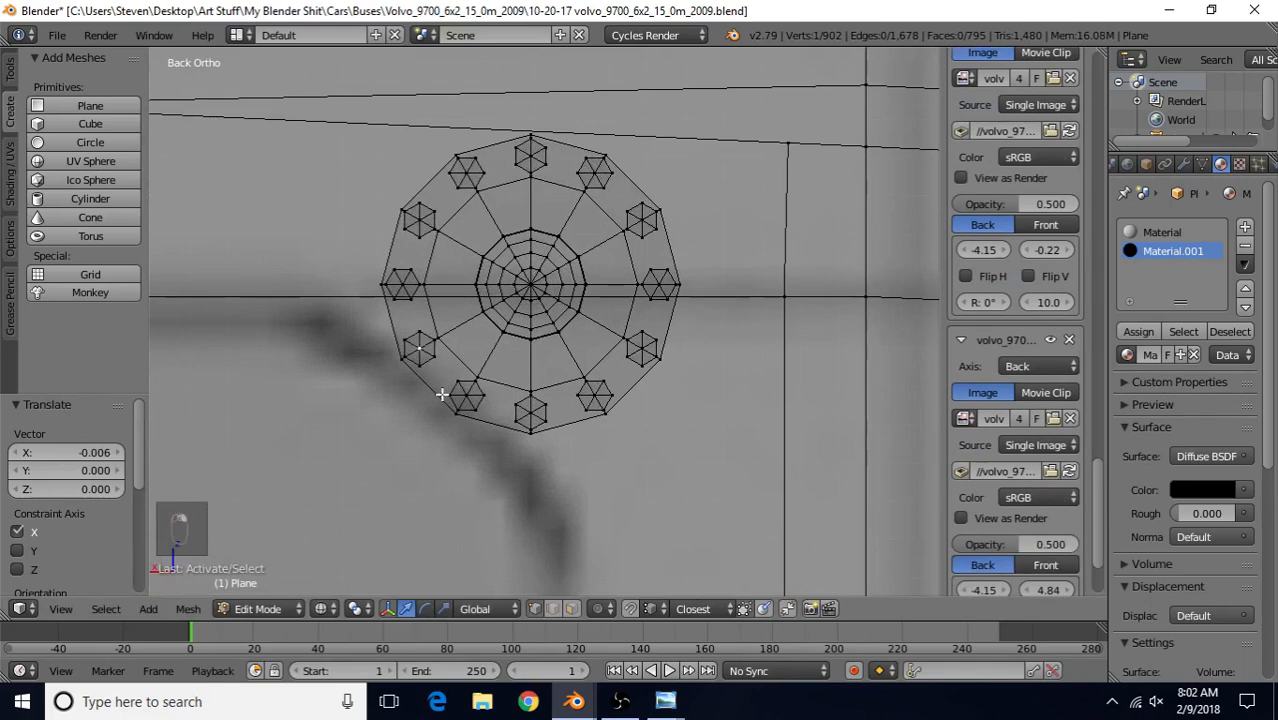
{"action": "key", "text": "ctrl+l"}
{"action": "key", "text": "shift+d"}
{"action": "right_click", "coordinate": [428, 433]}
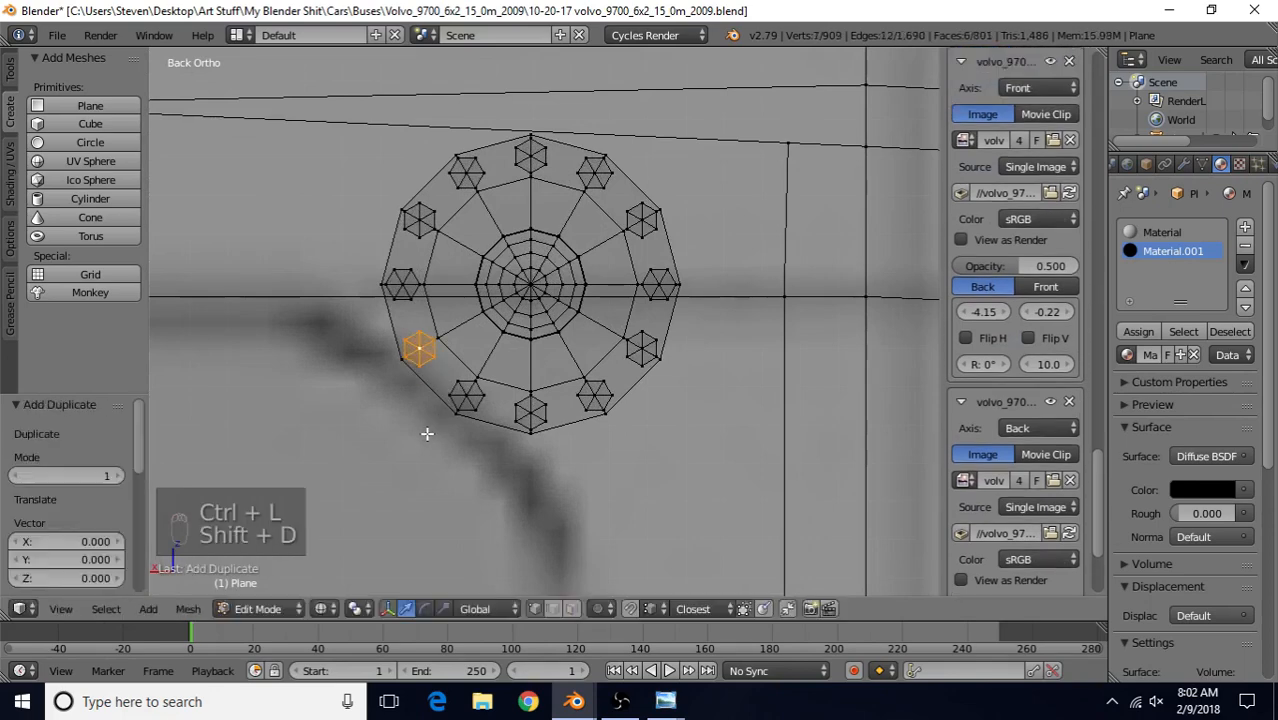
Move the duplicated hexagon into the left end of the thin rectangular strip near the rear window's lower edge
{"action": "scroll", "coordinate": [429, 432], "scroll_direction": "down", "scroll_amount": 9}
{"action": "middle_click_drag", "start_coordinate": [445, 428], "coordinate": [690, 258], "text": "shift"}
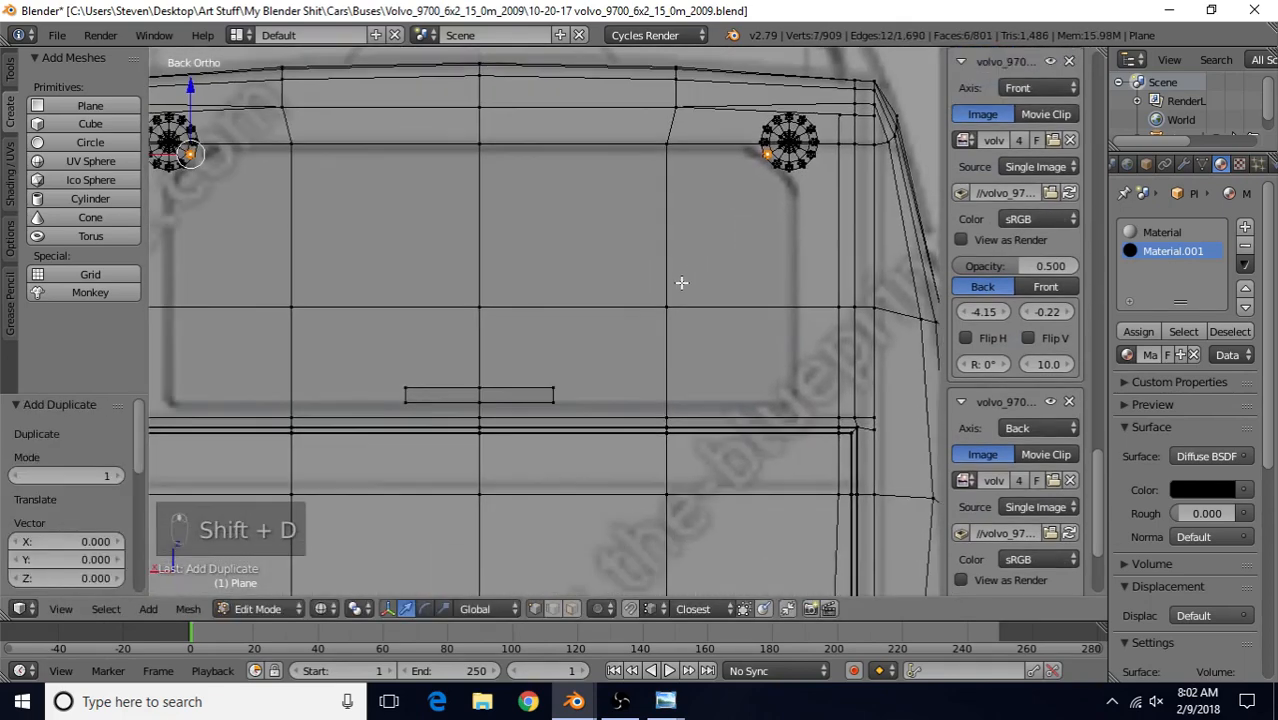
{"action": "key", "text": "g"}
{"action": "left_click", "coordinate": [729, 492]}
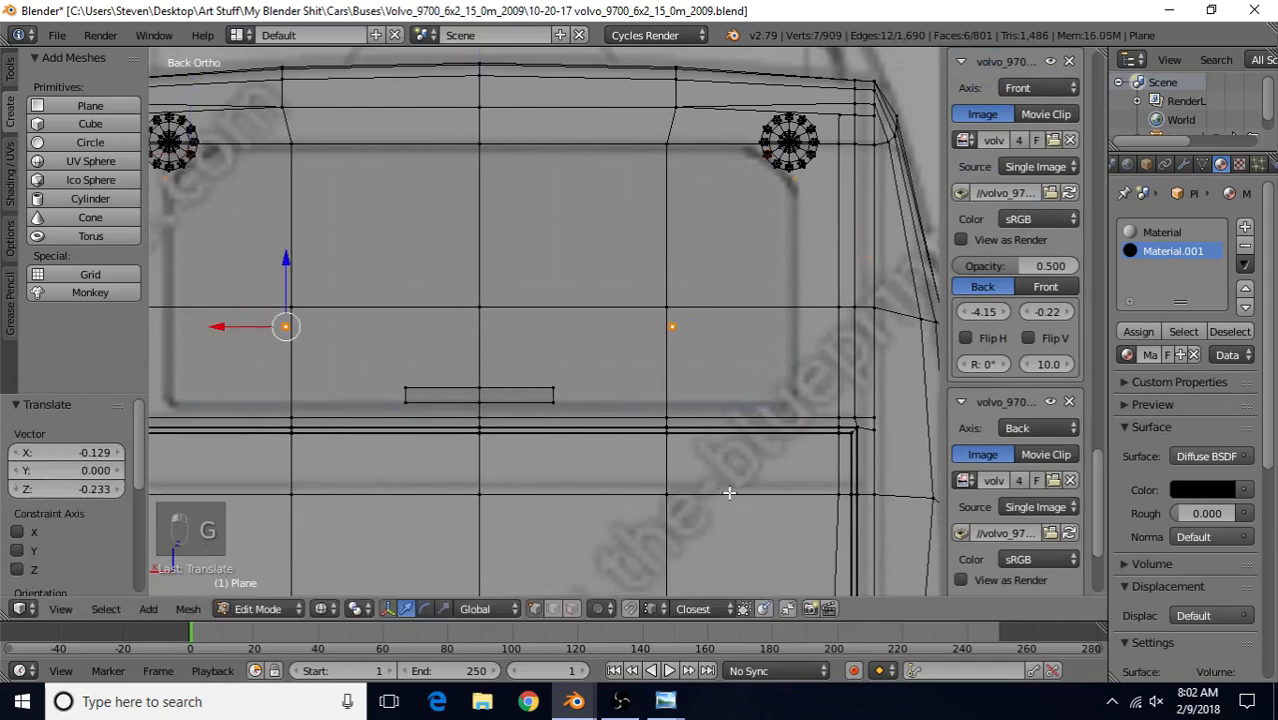
{"action": "key", "text": "g"}
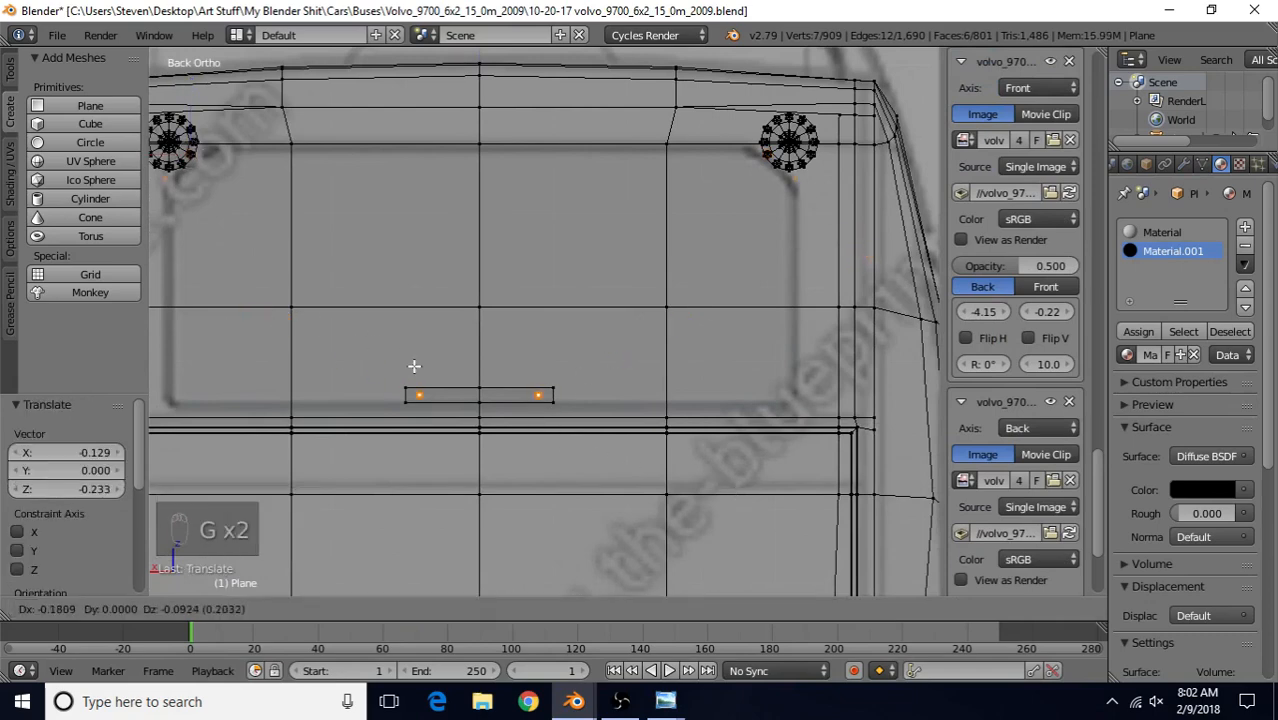
{"action": "left_click", "coordinate": [410, 366]}
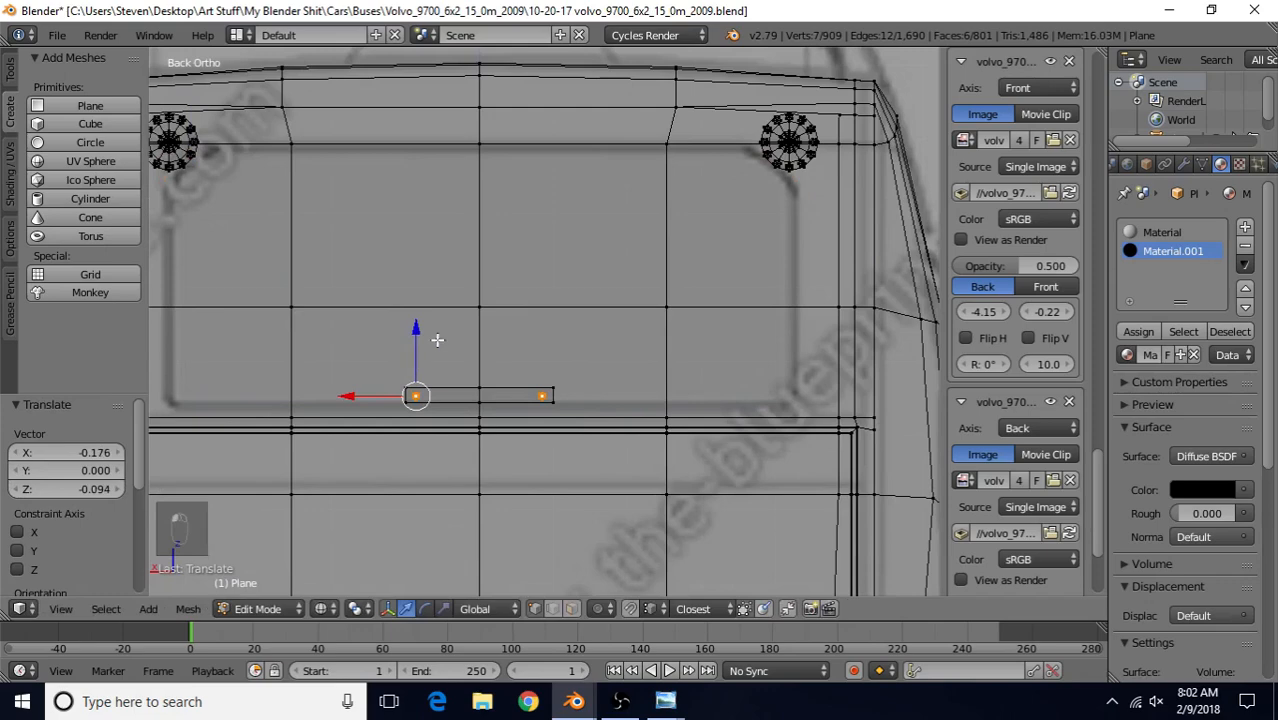
Add one centered horizontal loop cut along the length of the thin rectangular strip
{"action": "middle_click_drag", "start_coordinate": [648, 287], "coordinate": [686, 273], "text": "shift"}
{"action": "scroll", "coordinate": [442, 399], "scroll_direction": "up", "scroll_amount": 4}
{"action": "middle_click_drag", "start_coordinate": [442, 399], "coordinate": [585, 296], "text": "shift"}
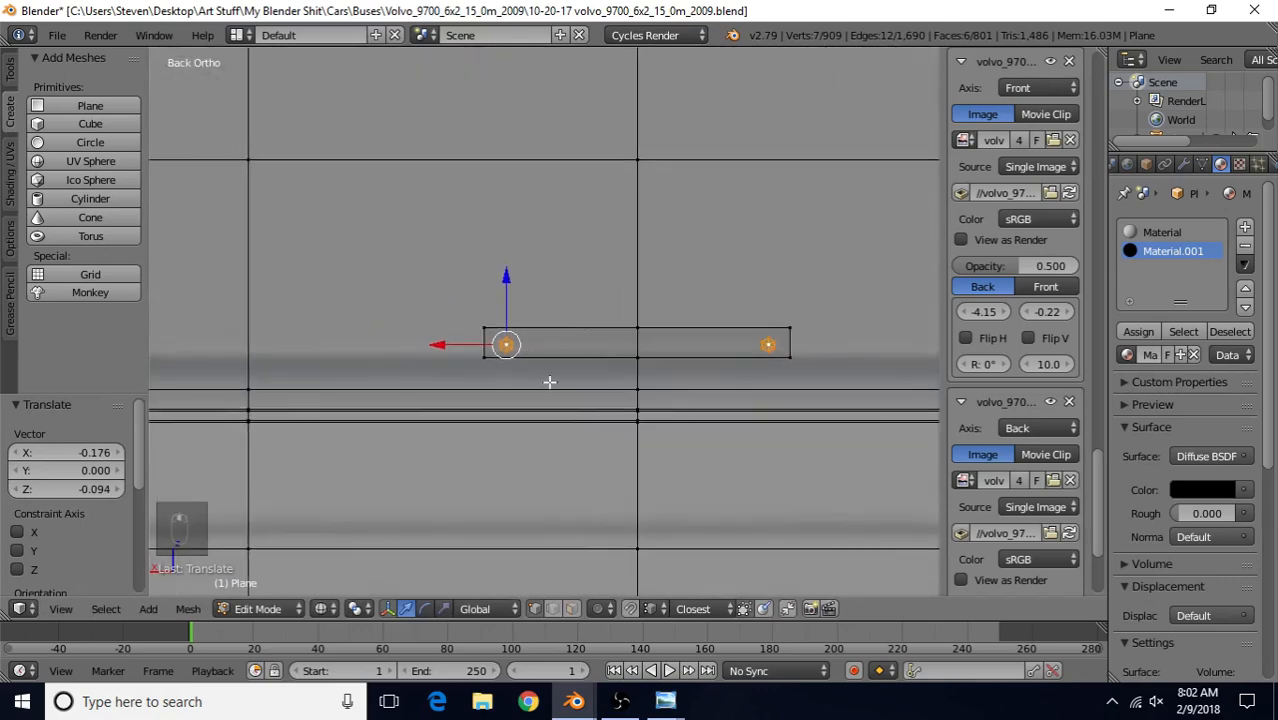
{"action": "scroll", "coordinate": [537, 401], "scroll_direction": "up", "scroll_amount": 4}
{"action": "middle_click_drag", "start_coordinate": [464, 375], "coordinate": [543, 335], "text": "shift"}
{"action": "scroll", "coordinate": [543, 339], "scroll_direction": "up", "scroll_amount": 1}
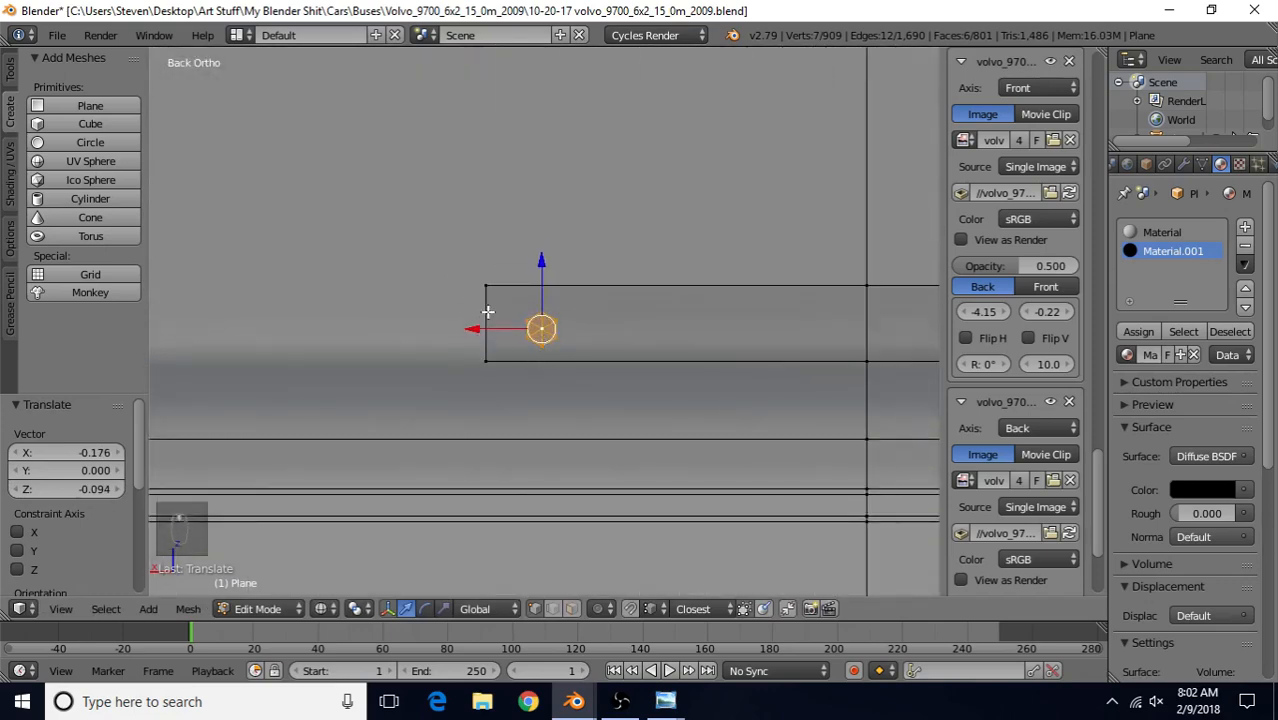
{"action": "key", "text": "ctrl+r"}
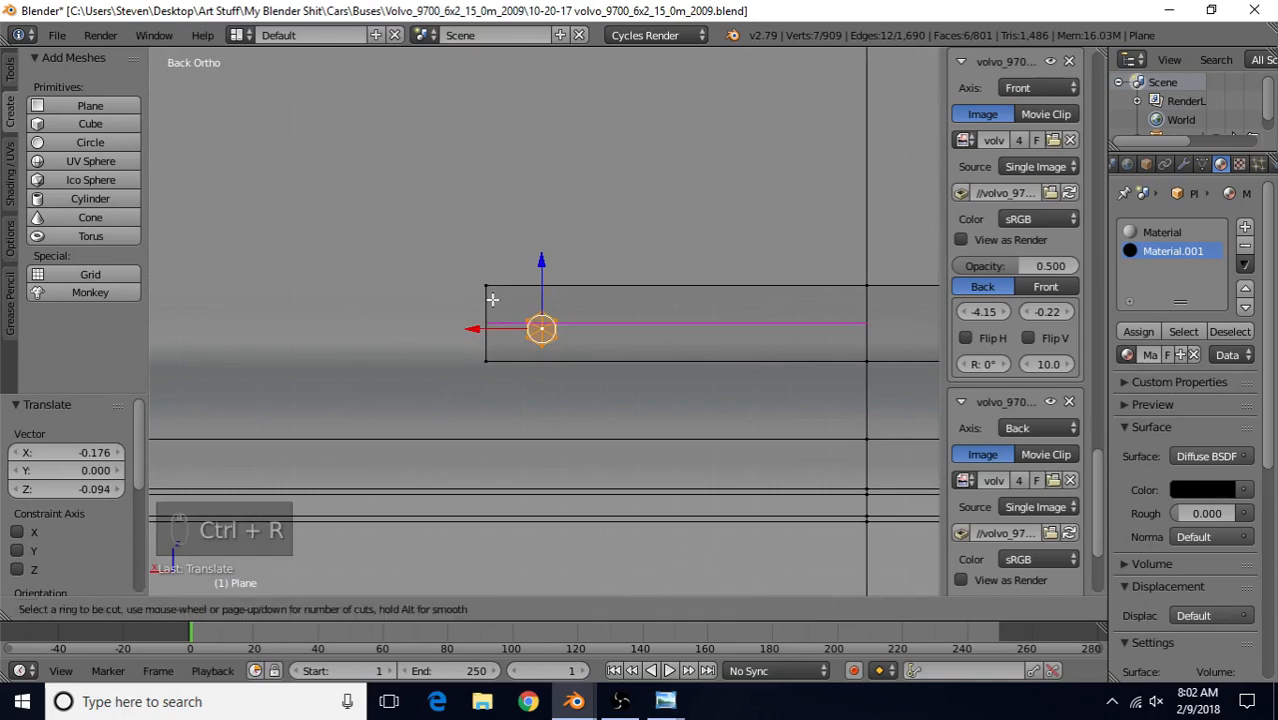
{"action": "left_click", "coordinate": [492, 299]}
{"action": "right_click", "coordinate": [492, 299]}
Set the pivot point to Individual Origins and raise the linked hexagon about 0.002 on Z, centering it on the strip's middle edge
{"action": "scroll", "coordinate": [490, 330], "scroll_direction": "up", "scroll_amount": 4}
{"action": "right_click", "coordinate": [534, 296]}
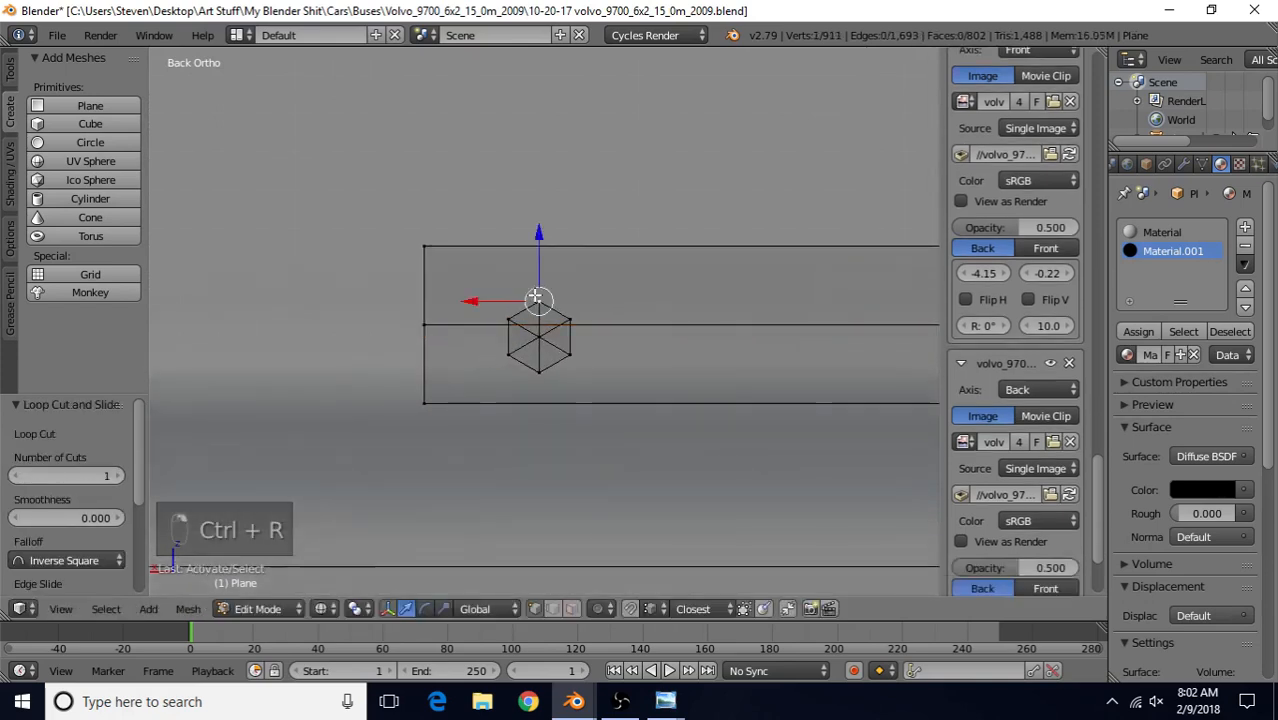
{"action": "key", "text": "ctrl+l"}
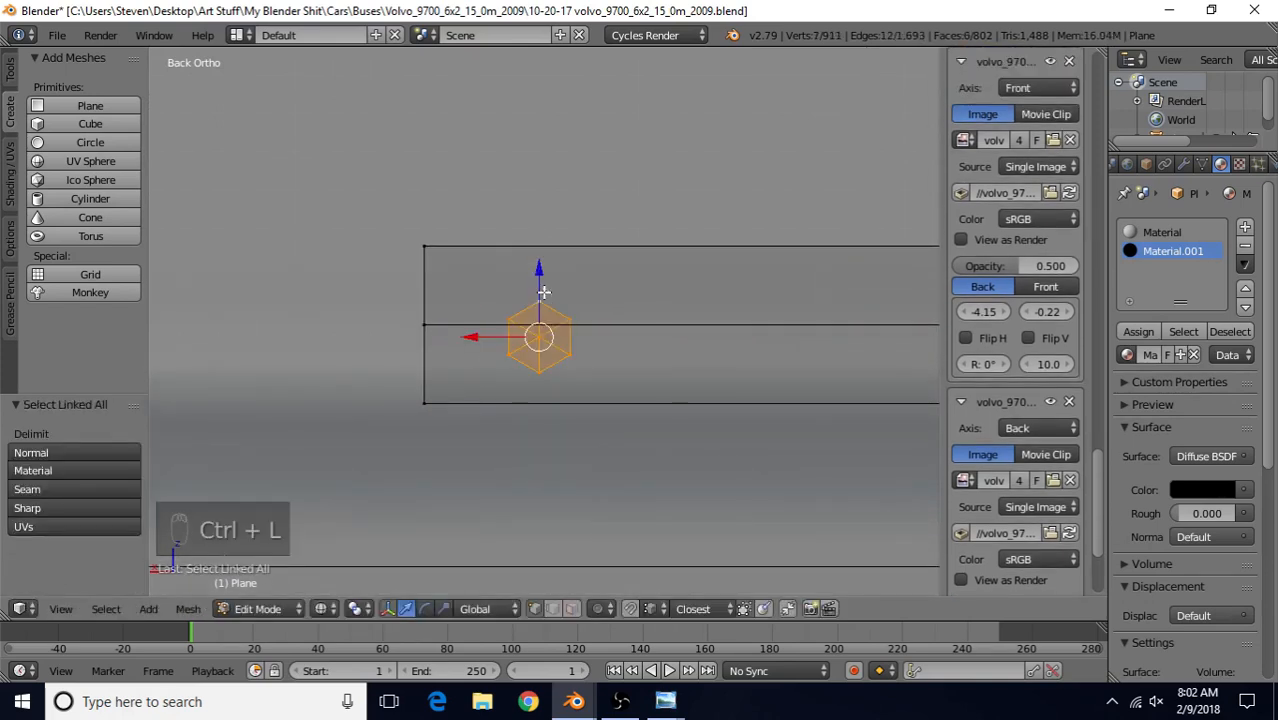
{"action": "left_click", "coordinate": [365, 611]}
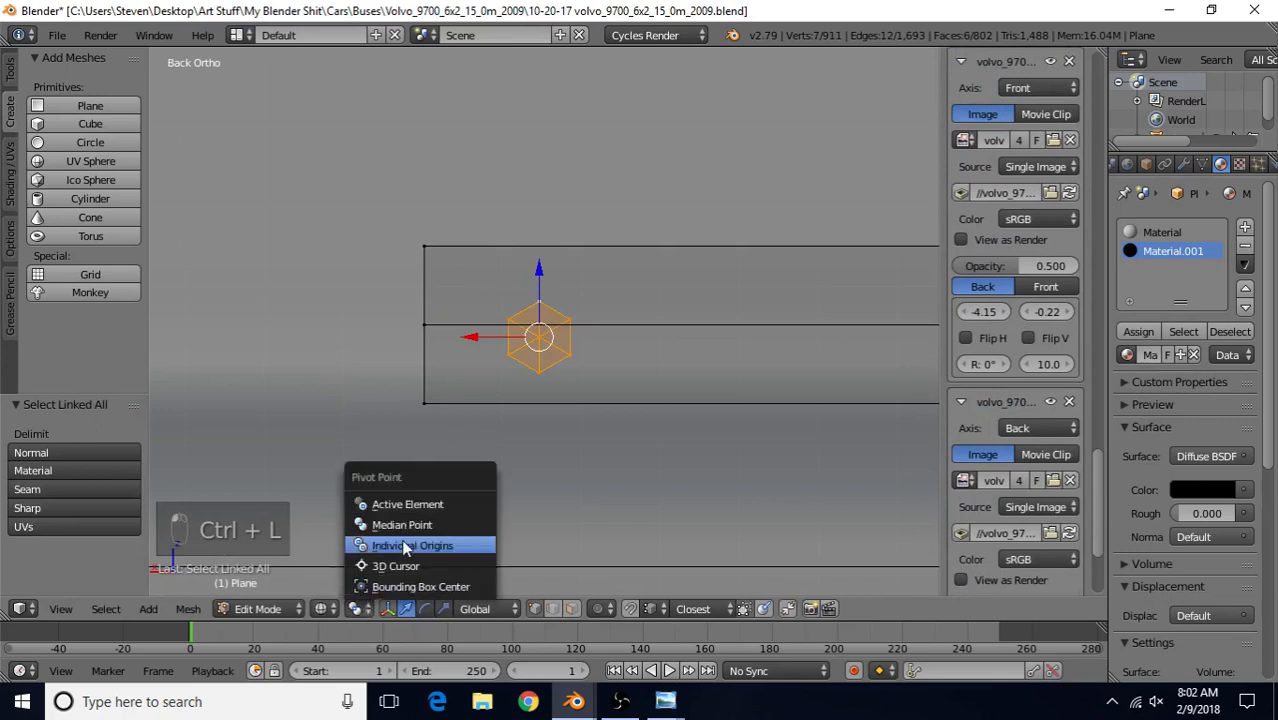
{"action": "left_click", "coordinate": [408, 542]}
{"action": "left_click_drag", "start_coordinate": [541, 268], "coordinate": [434, 318]}
{"action": "left_click", "coordinate": [434, 318]}
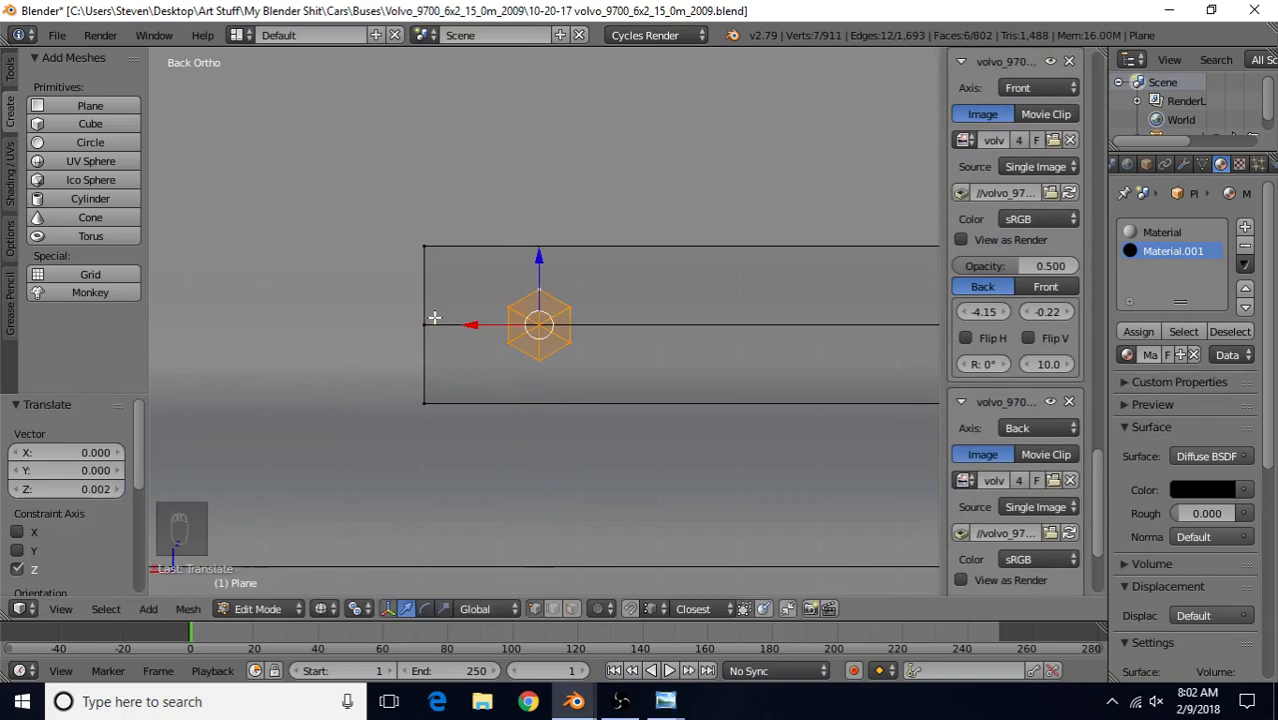
Shift the hexagon about 0.006 along X toward the strip's outer end
{"action": "scroll", "coordinate": [555, 330], "scroll_direction": "up", "scroll_amount": 6}
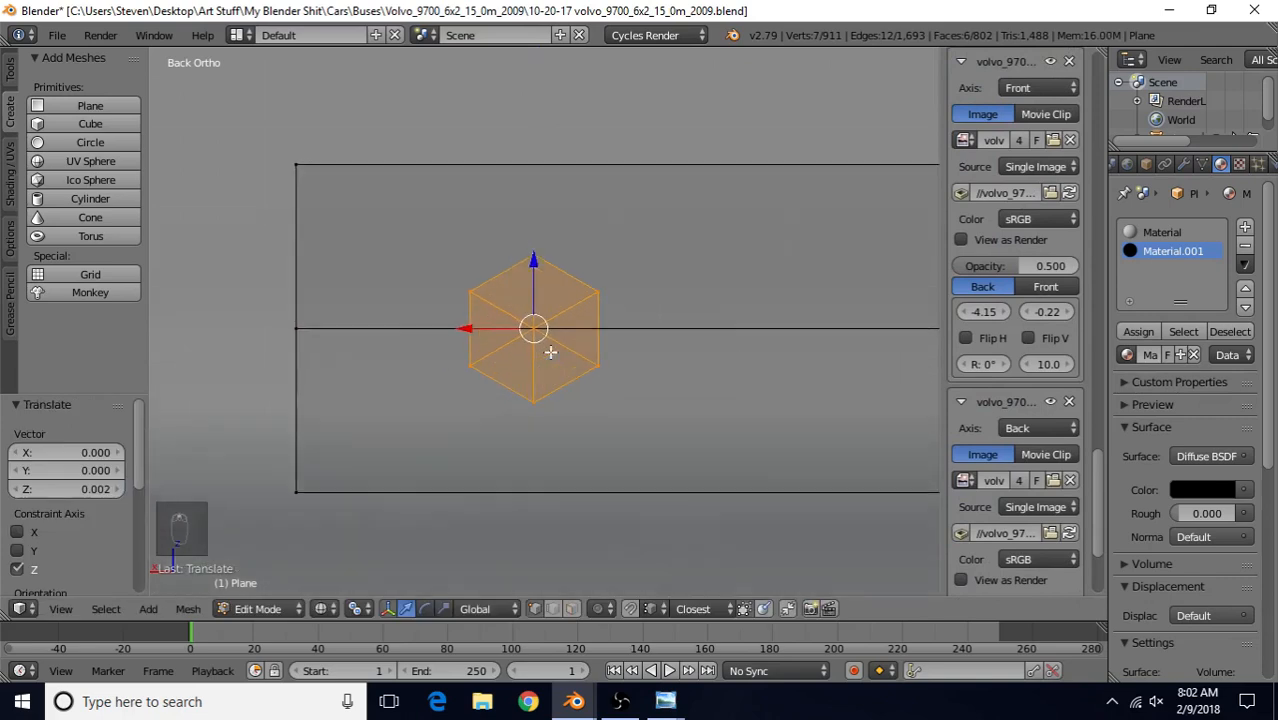
{"action": "scroll", "coordinate": [328, 341], "scroll_direction": "down", "scroll_amount": 4}
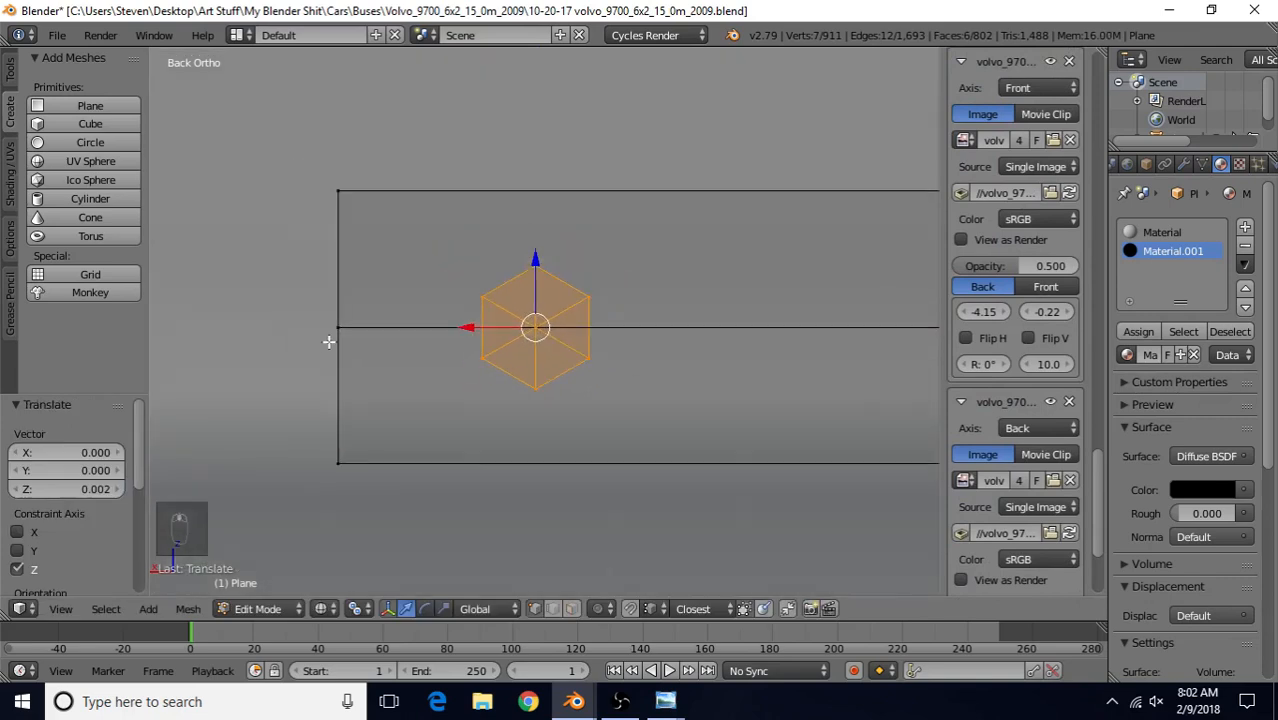
{"action": "left_click_drag", "start_coordinate": [483, 325], "coordinate": [405, 347]}
Dissolve the horizontal middle edge loop of the strip
{"action": "scroll", "coordinate": [500, 397], "scroll_direction": "down", "scroll_amount": 4}
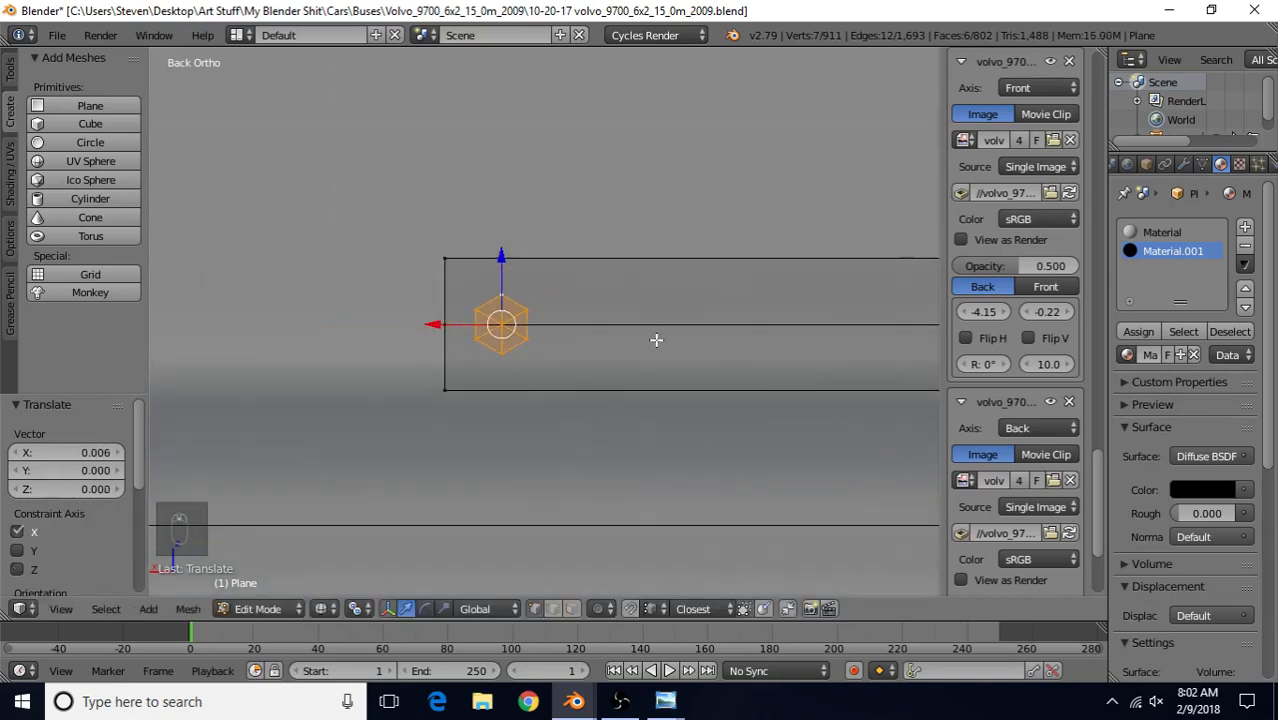
{"action": "right_click", "coordinate": [658, 320], "text": "alt"}
{"action": "key", "text": "Delete"}
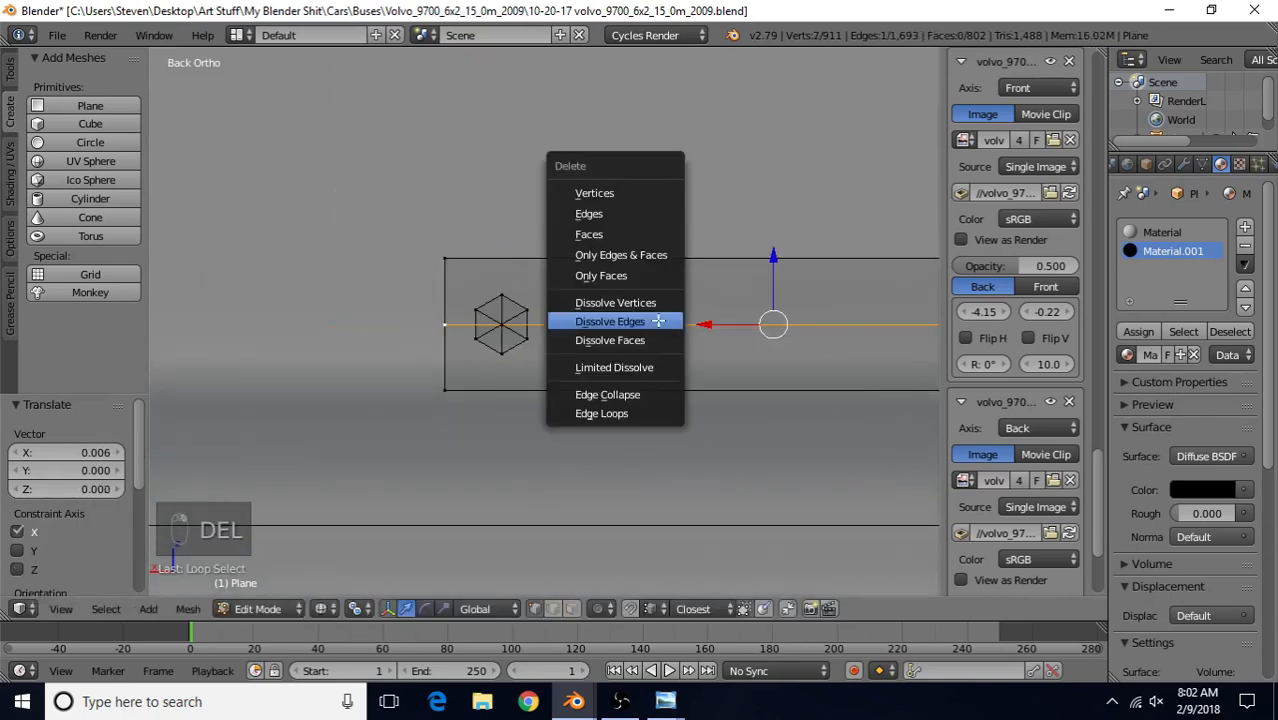
{"action": "left_click", "coordinate": [657, 320]}
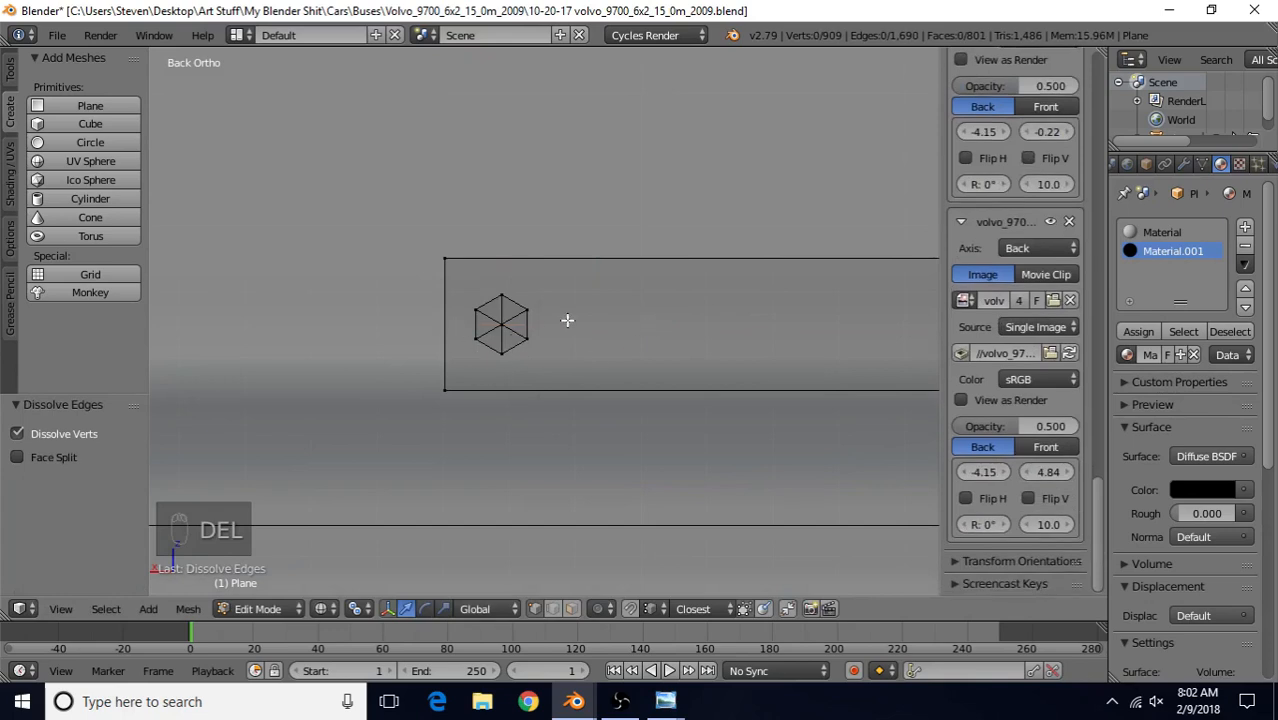
Switch to Windows Photo Viewer, examine the strip light's bulbs in the blue and green bus rear photos, and return to Blender
{"action": "scroll", "coordinate": [572, 340], "scroll_direction": "down", "scroll_amount": 4}
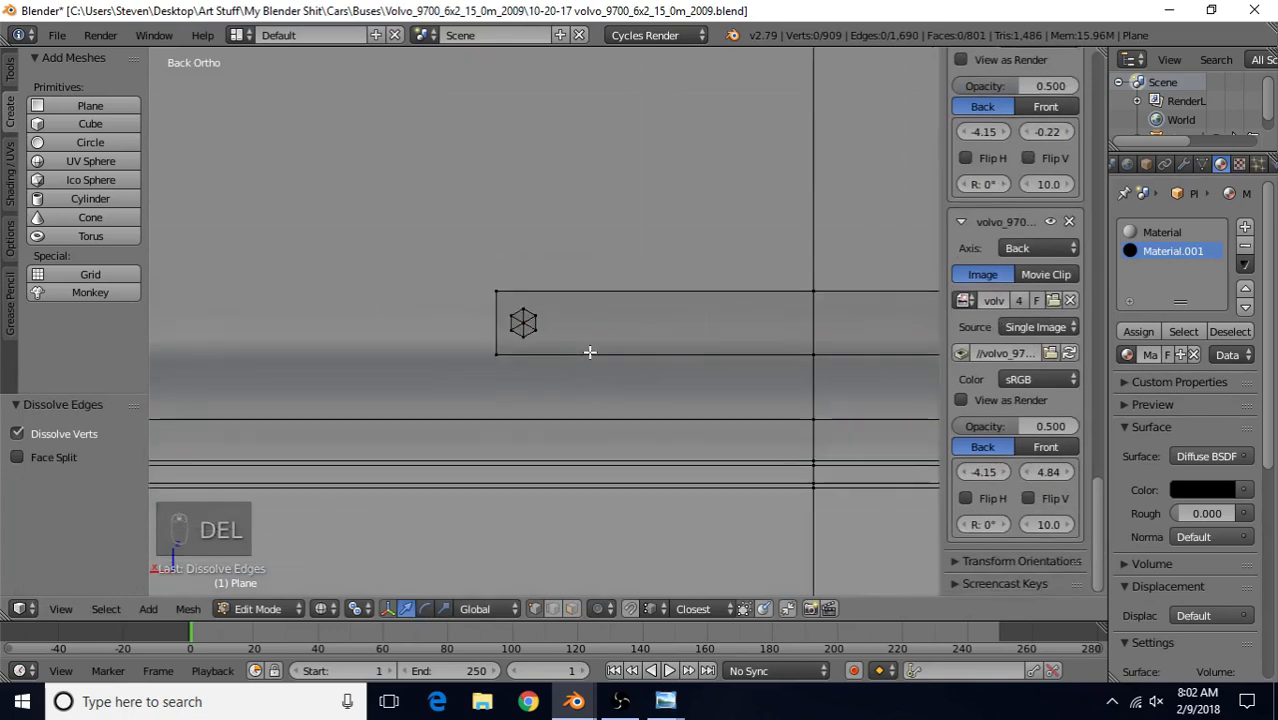
{"action": "scroll", "coordinate": [530, 300], "scroll_direction": "up", "scroll_amount": 1}
{"action": "scroll", "coordinate": [523, 295], "scroll_direction": "up", "scroll_amount": 4}
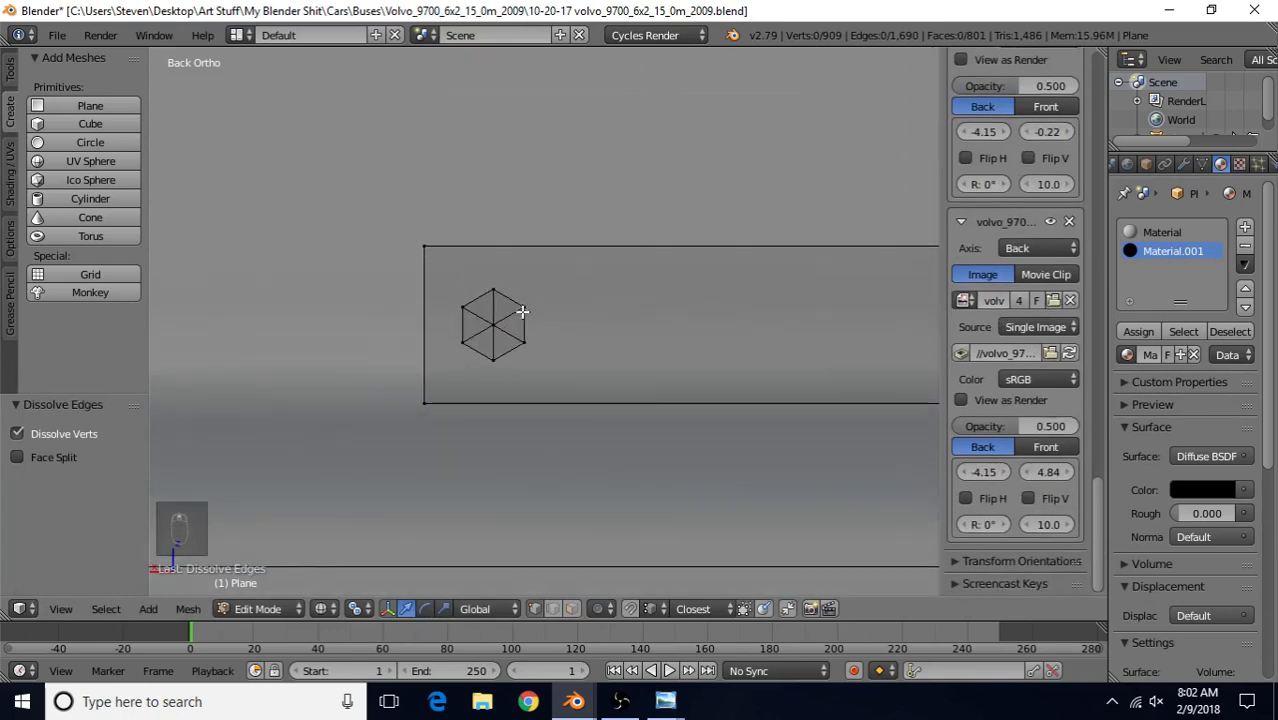
{"action": "left_click", "coordinate": [684, 692]}
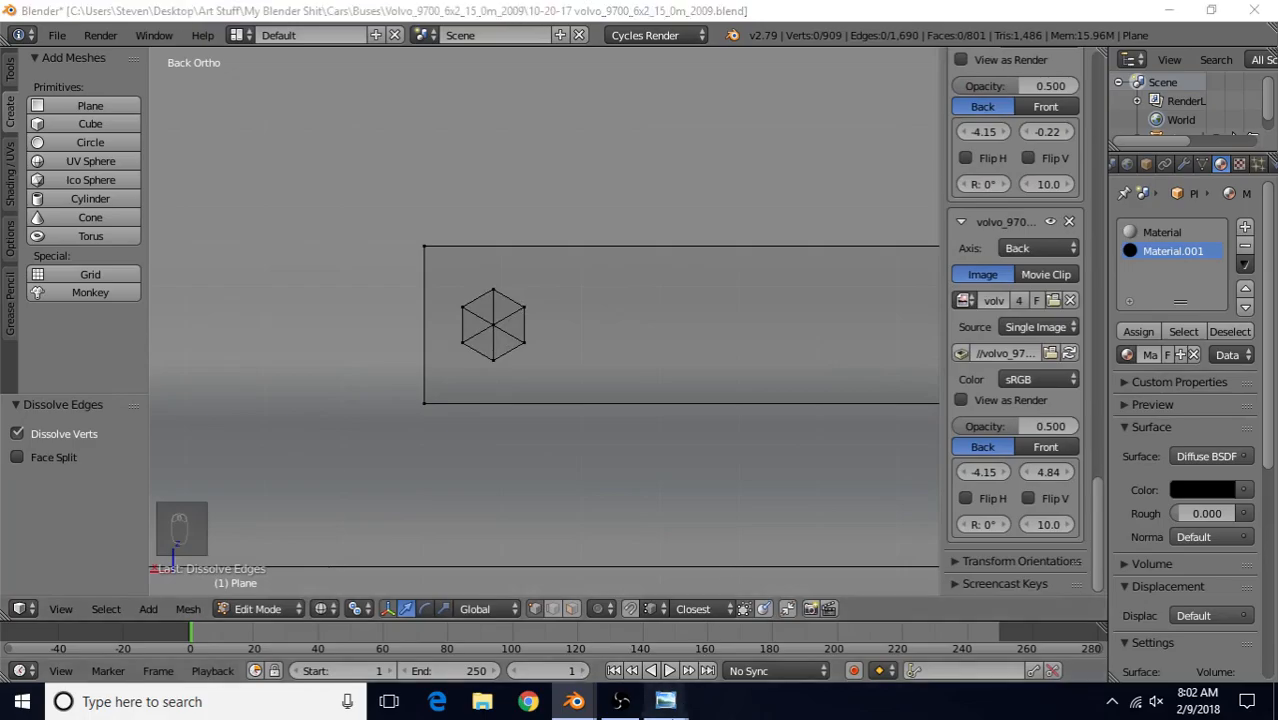
{"action": "left_click", "coordinate": [622, 650]}
{"action": "left_click", "coordinate": [662, 698]}
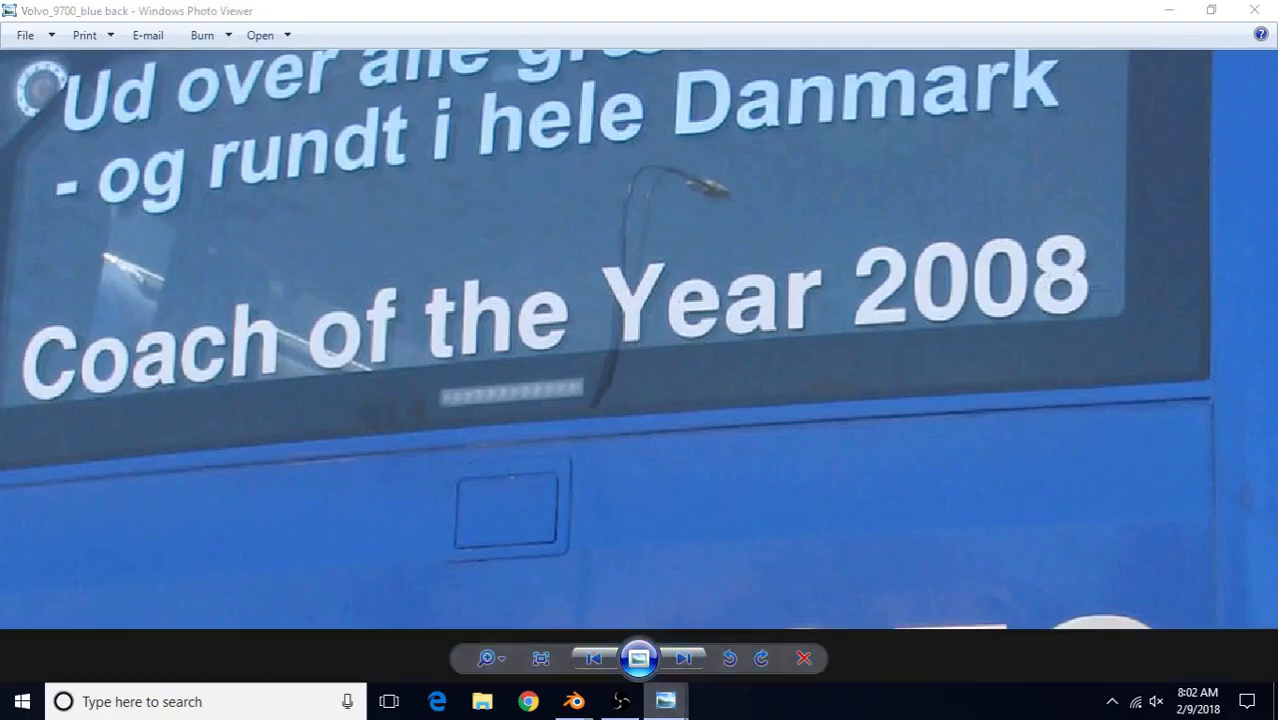
{"action": "left_click", "coordinate": [728, 630]}
{"action": "left_click_drag", "start_coordinate": [689, 507], "coordinate": [639, 434]}
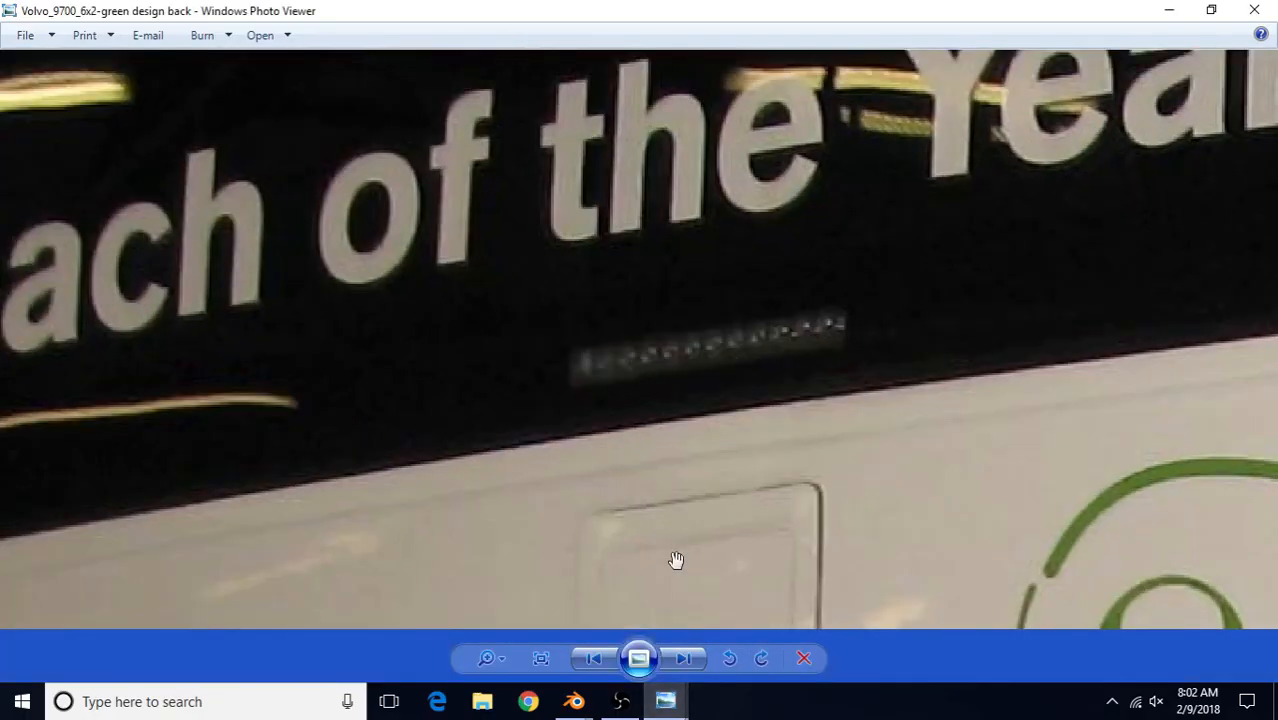
{"action": "left_click", "coordinate": [580, 700]}
{"action": "left_click", "coordinate": [652, 646]}
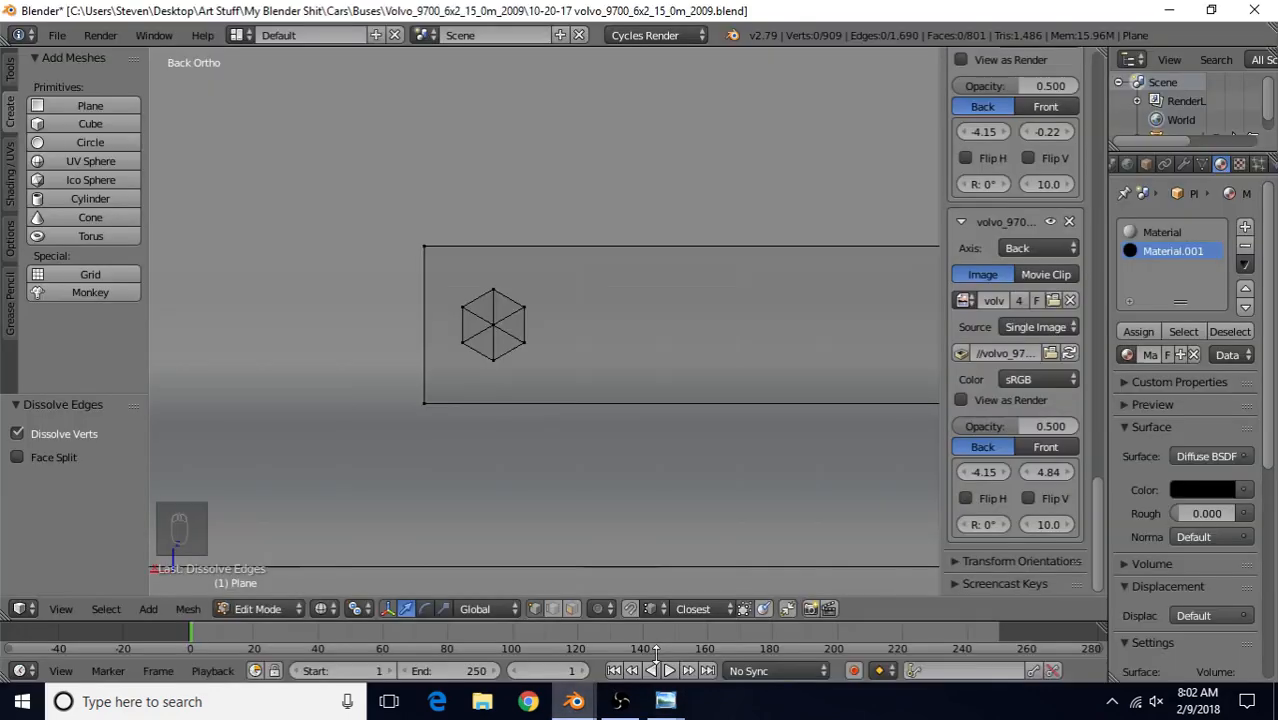
Scale the linked hexagon up by about 1.355 and nudge it about 0.0006 along X toward the strip's middle
{"action": "right_click", "coordinate": [492, 323]}
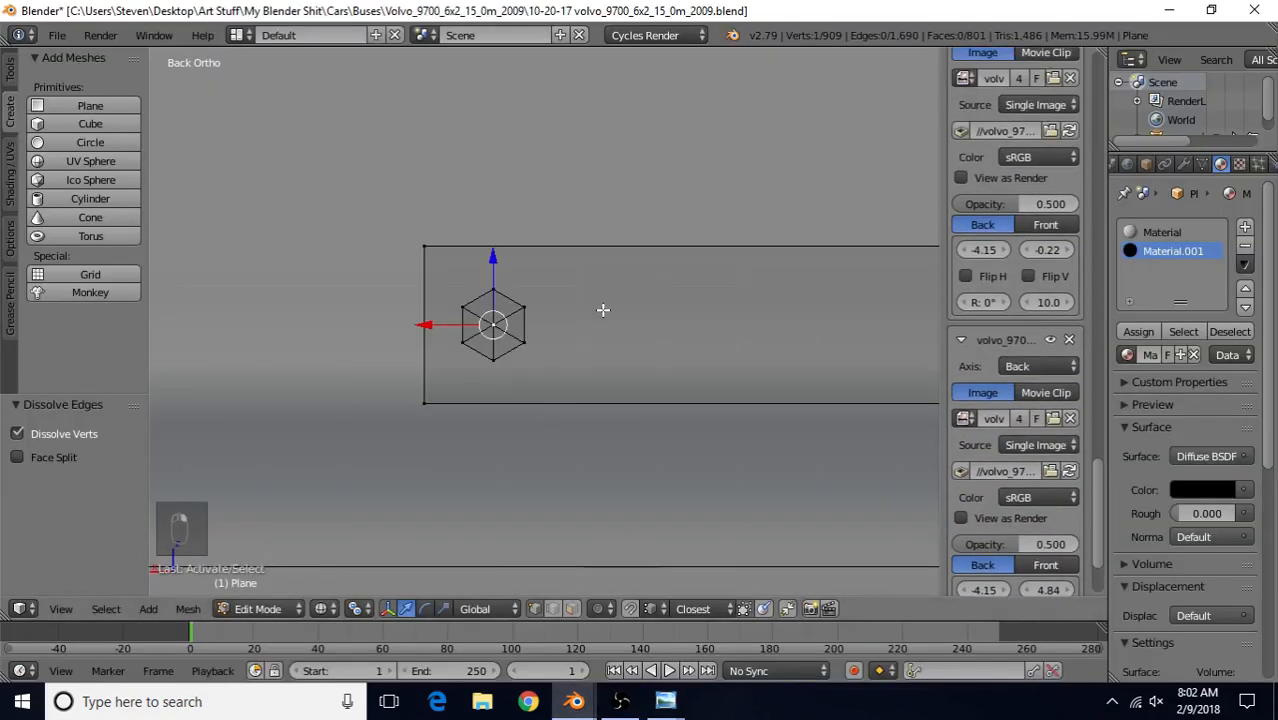
{"action": "key", "text": "ctrl+l"}
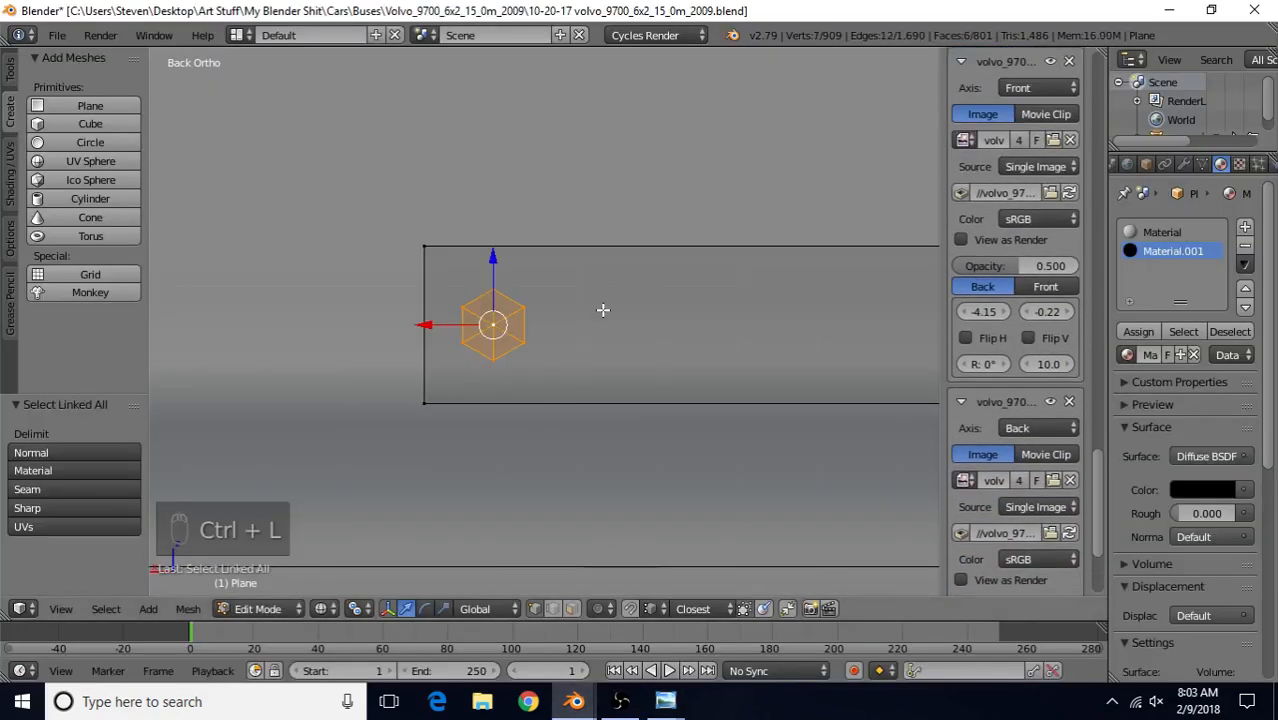
{"action": "key", "text": "s"}
{"action": "left_click", "coordinate": [617, 248]}
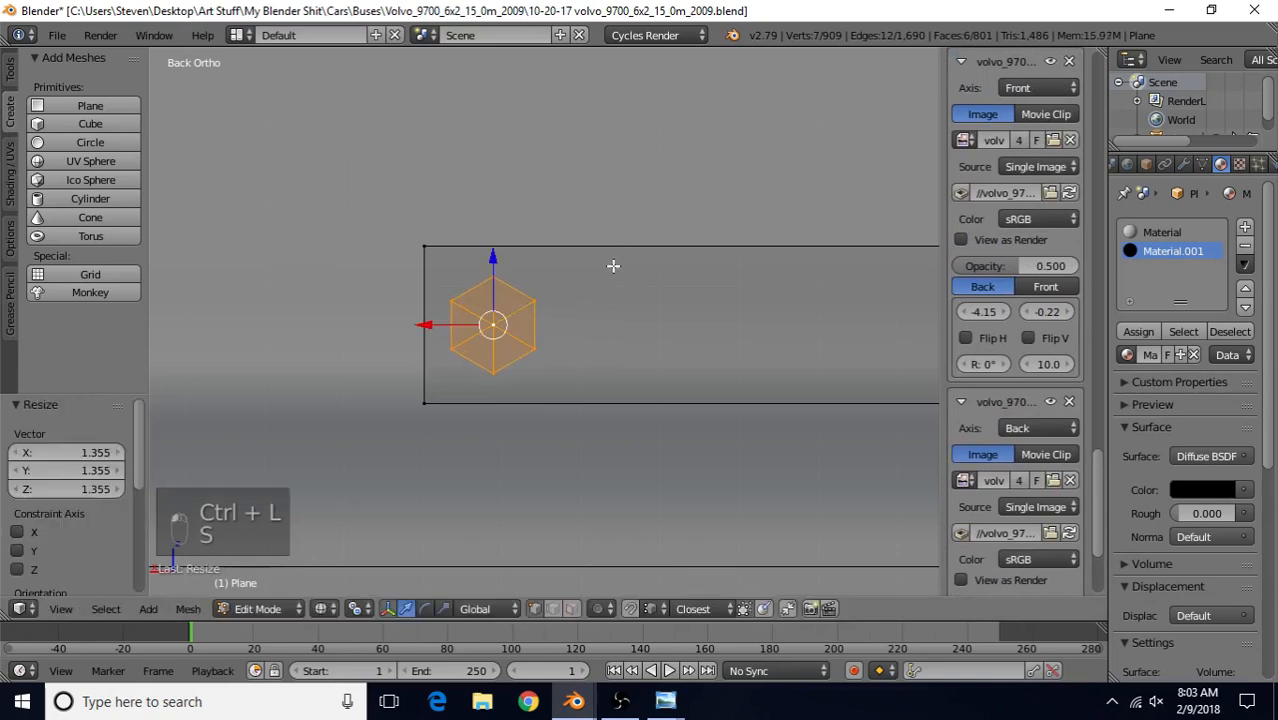
{"action": "left_click_drag", "start_coordinate": [441, 325], "coordinate": [445, 325]}
Compare the strip's bulb row with the green and blue bus rear photos in Windows Photo Viewer again, and return to Blender
{"action": "scroll", "coordinate": [624, 331], "scroll_direction": "down", "scroll_amount": 5}
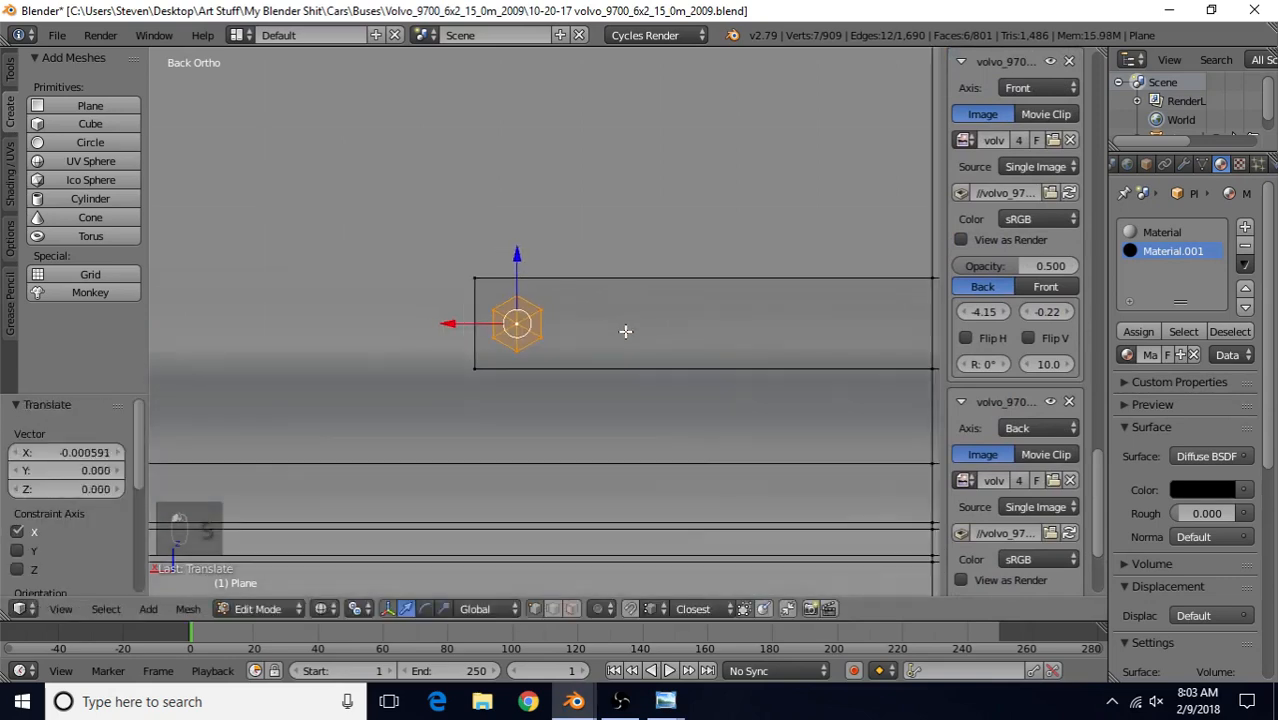
{"action": "middle_click_drag", "start_coordinate": [616, 359], "coordinate": [513, 379], "text": "shift"}
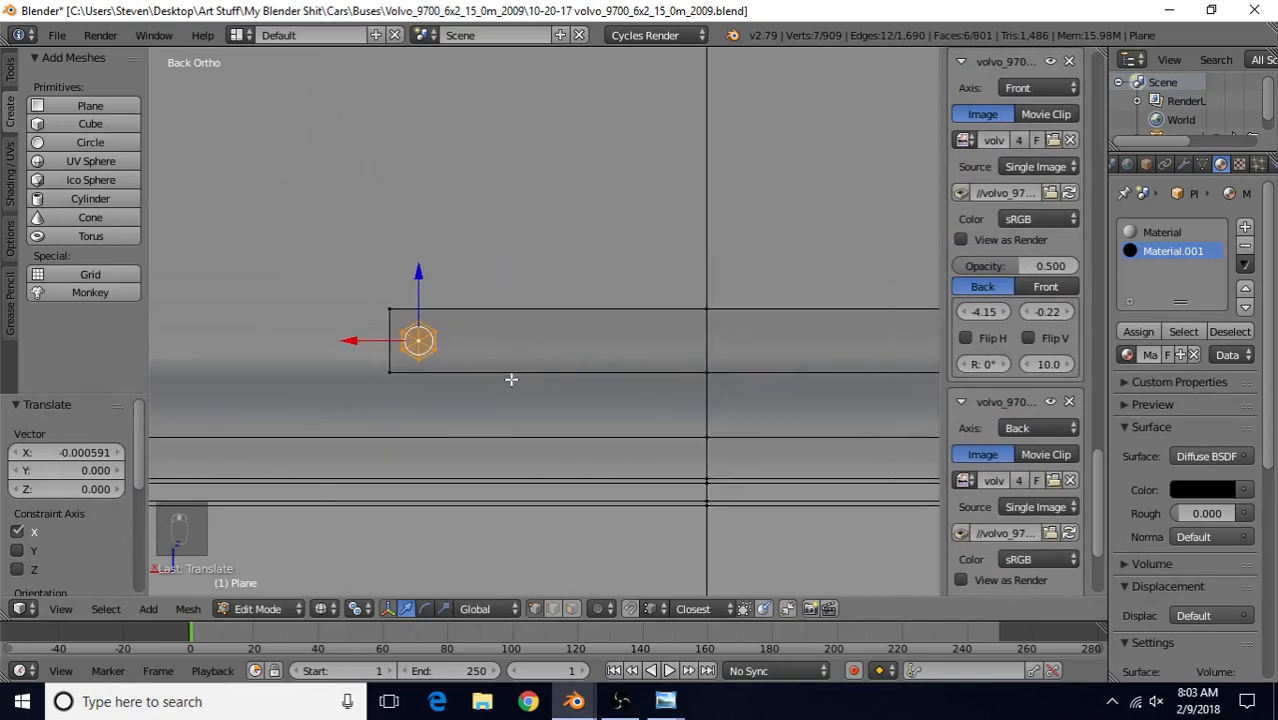
{"action": "scroll", "coordinate": [515, 379], "scroll_direction": "up", "scroll_amount": 1}
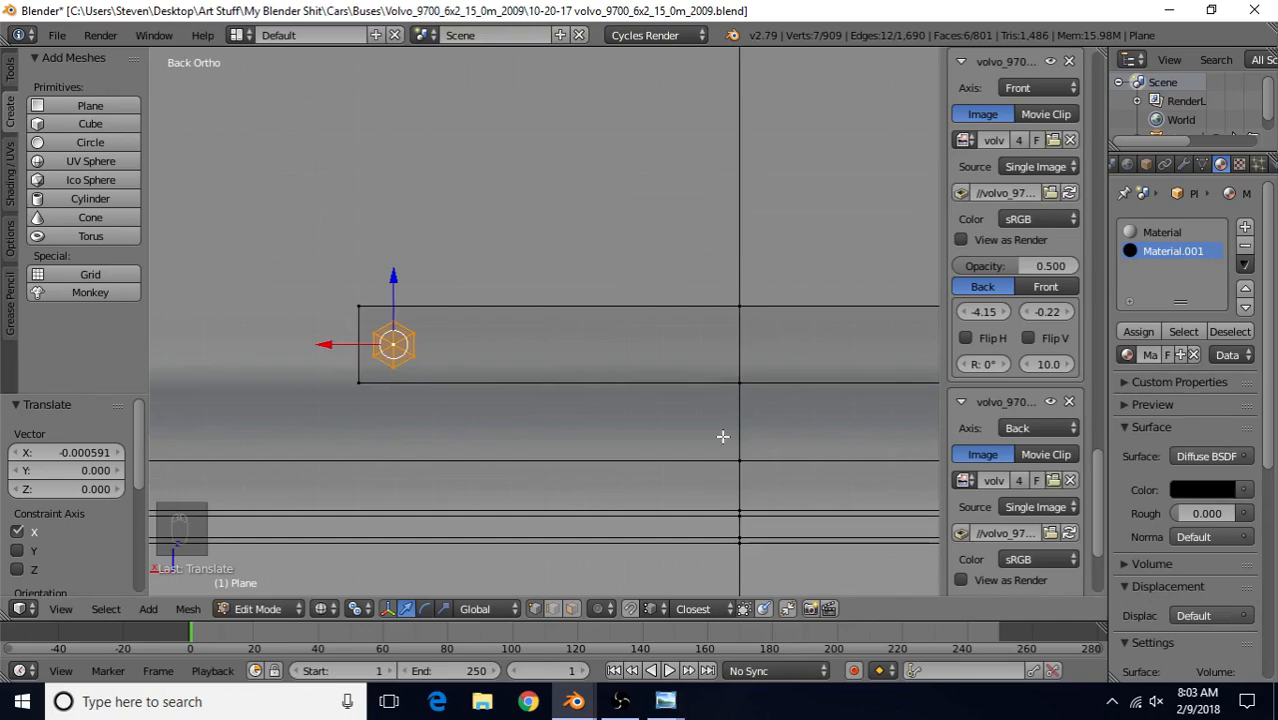
{"action": "mouse_move", "coordinate": [665, 701]}
{"action": "left_click", "coordinate": [700, 648]}
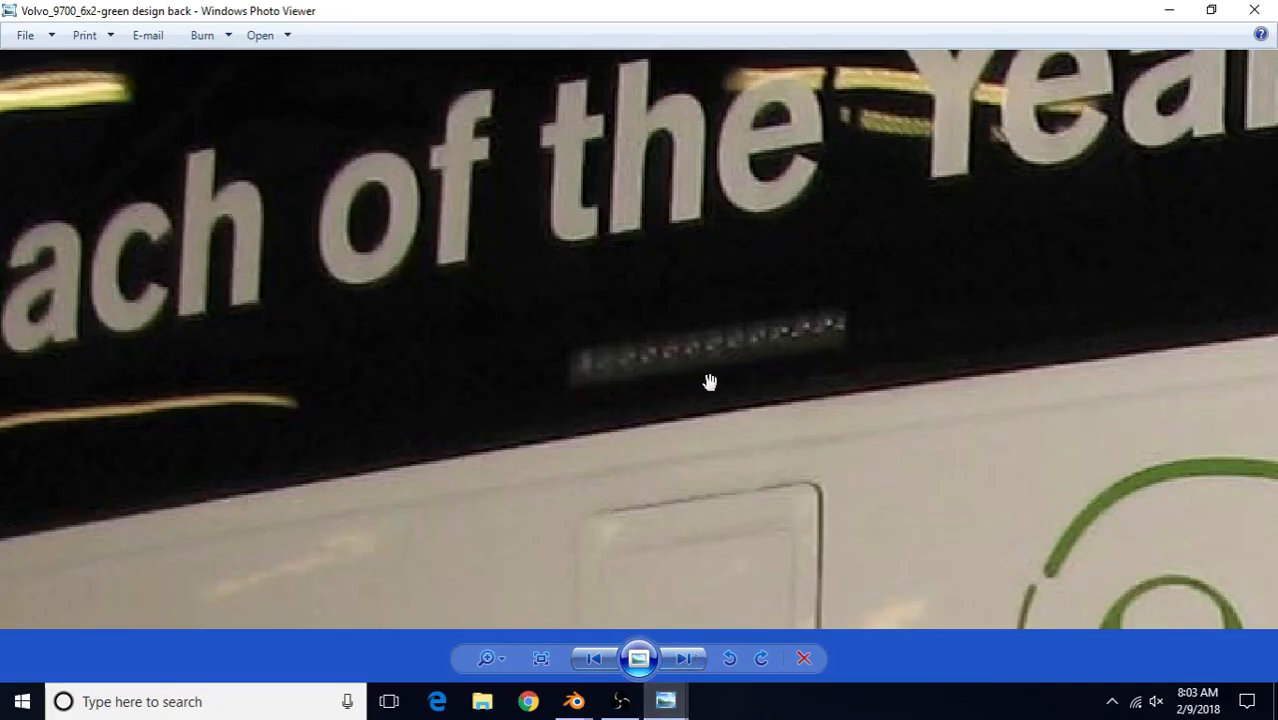
{"action": "left_click", "coordinate": [619, 573]}
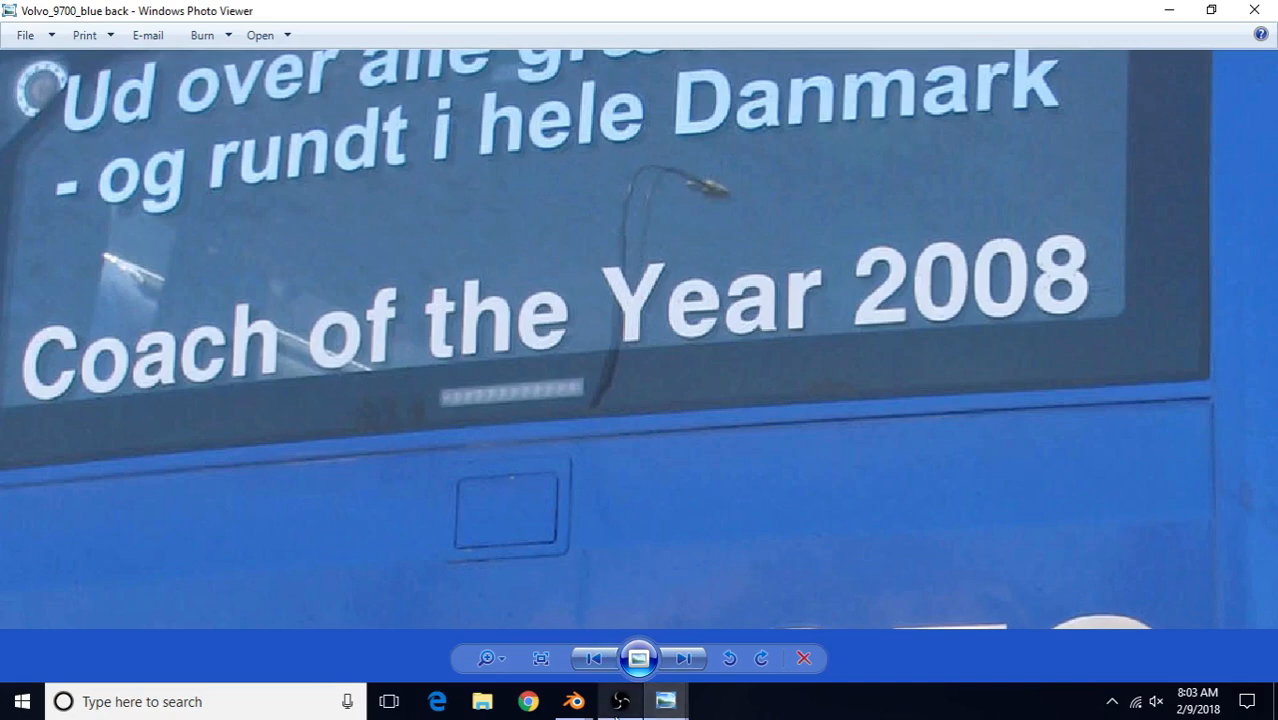
{"action": "mouse_move", "coordinate": [620, 701]}
{"action": "left_click", "coordinate": [646, 650]}
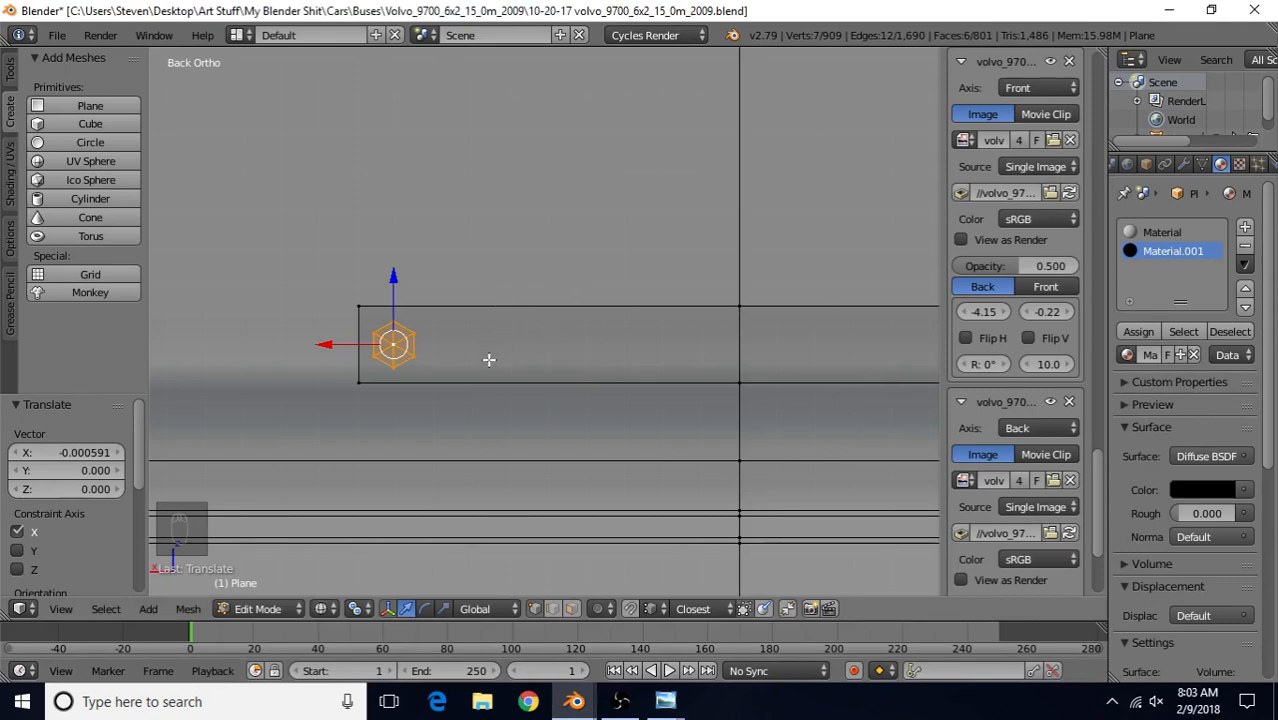
Add a loop cut with 6 evenly spaced vertical cuts across the half strip, without sliding them
{"action": "key", "text": "ctrl+r"}
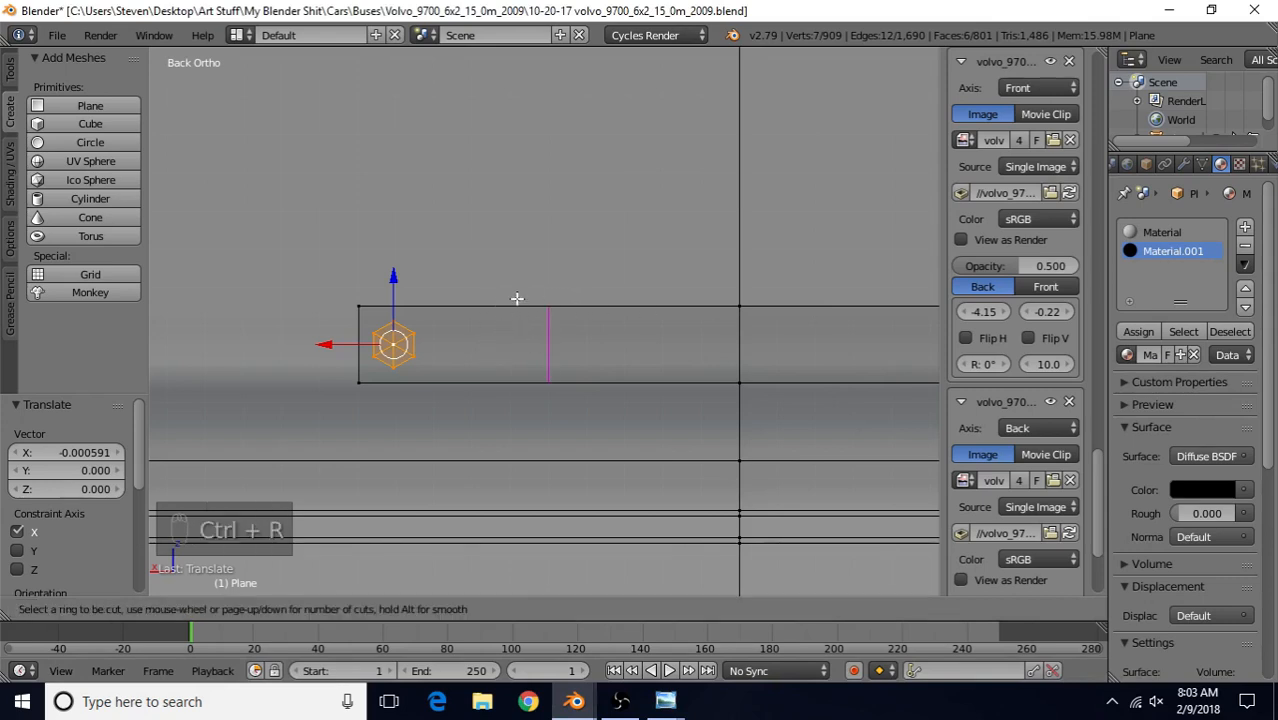
{"action": "scroll", "coordinate": [516, 298], "scroll_direction": "up", "scroll_amount": 4}
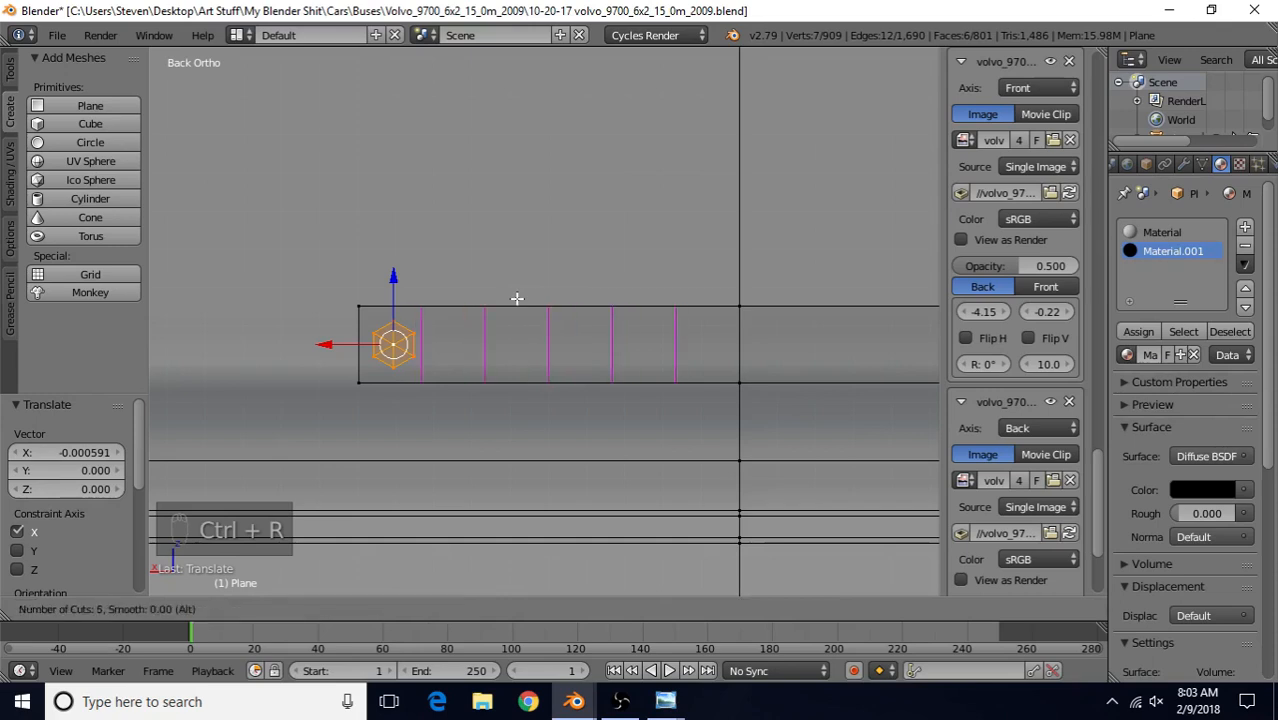
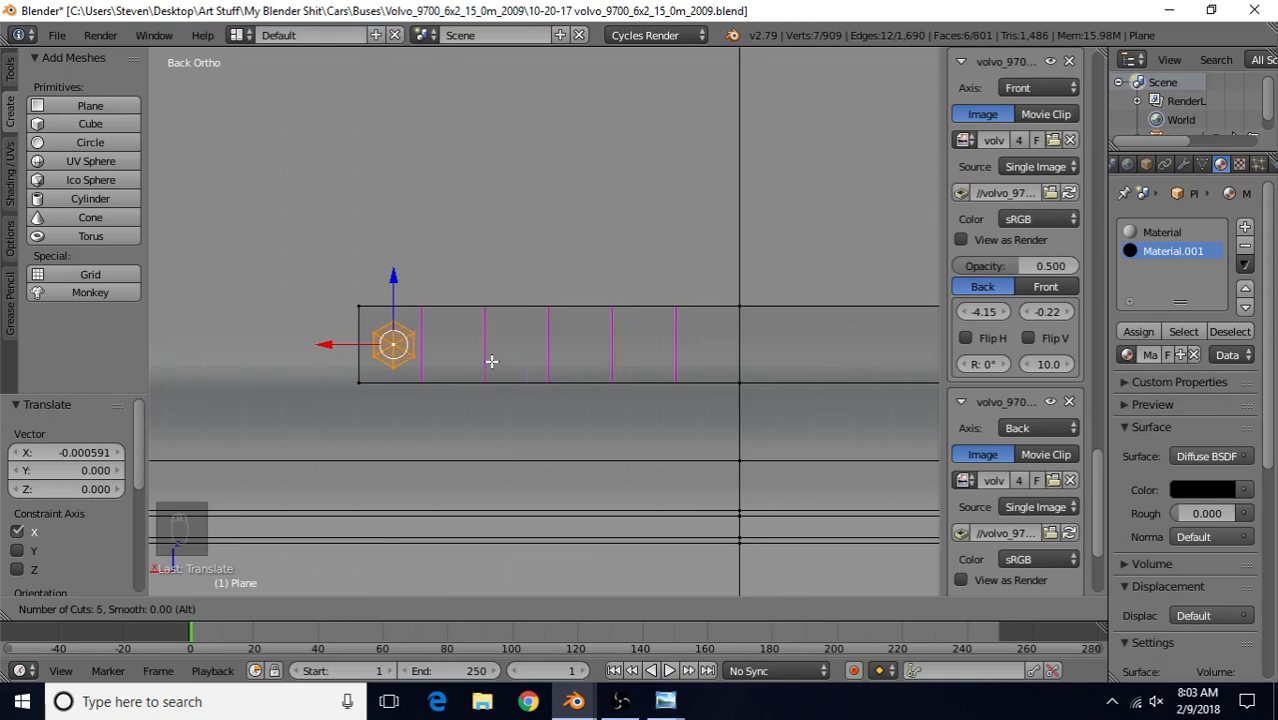
{"action": "scroll", "coordinate": [491, 360], "scroll_direction": "up", "scroll_amount": 1}
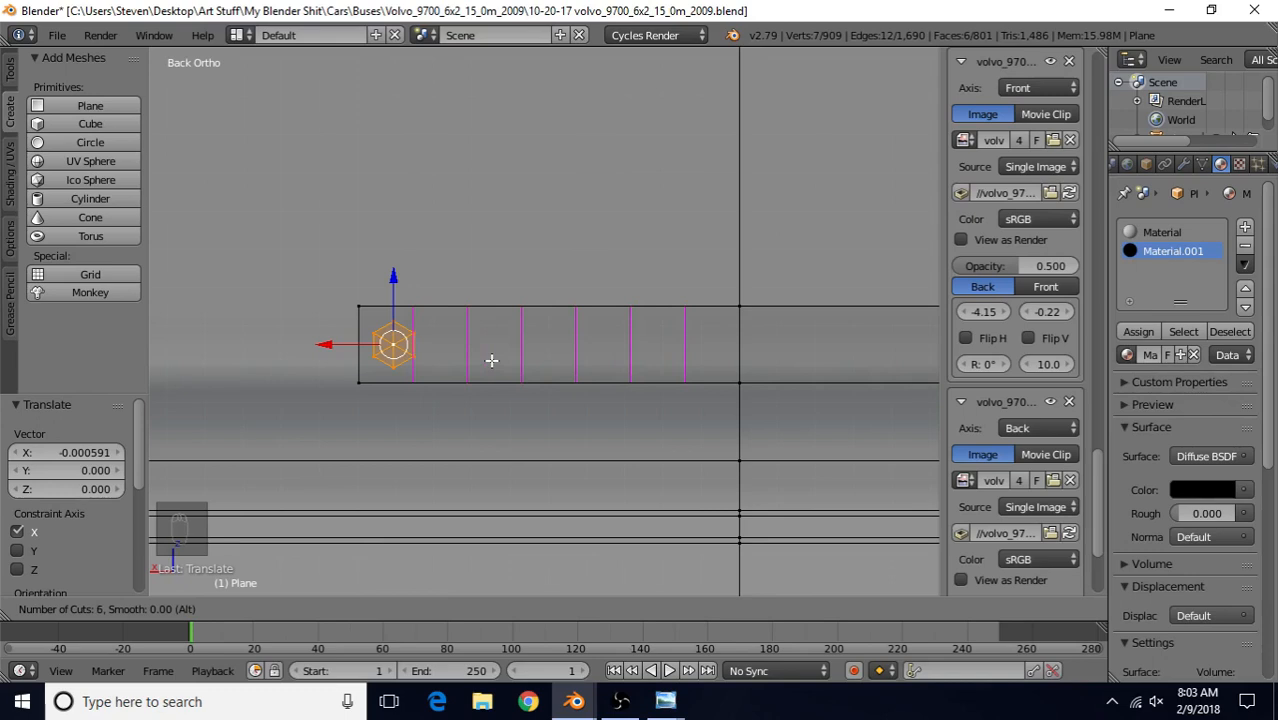
{"action": "left_click", "coordinate": [491, 360]}
{"action": "right_click", "coordinate": [492, 360]}
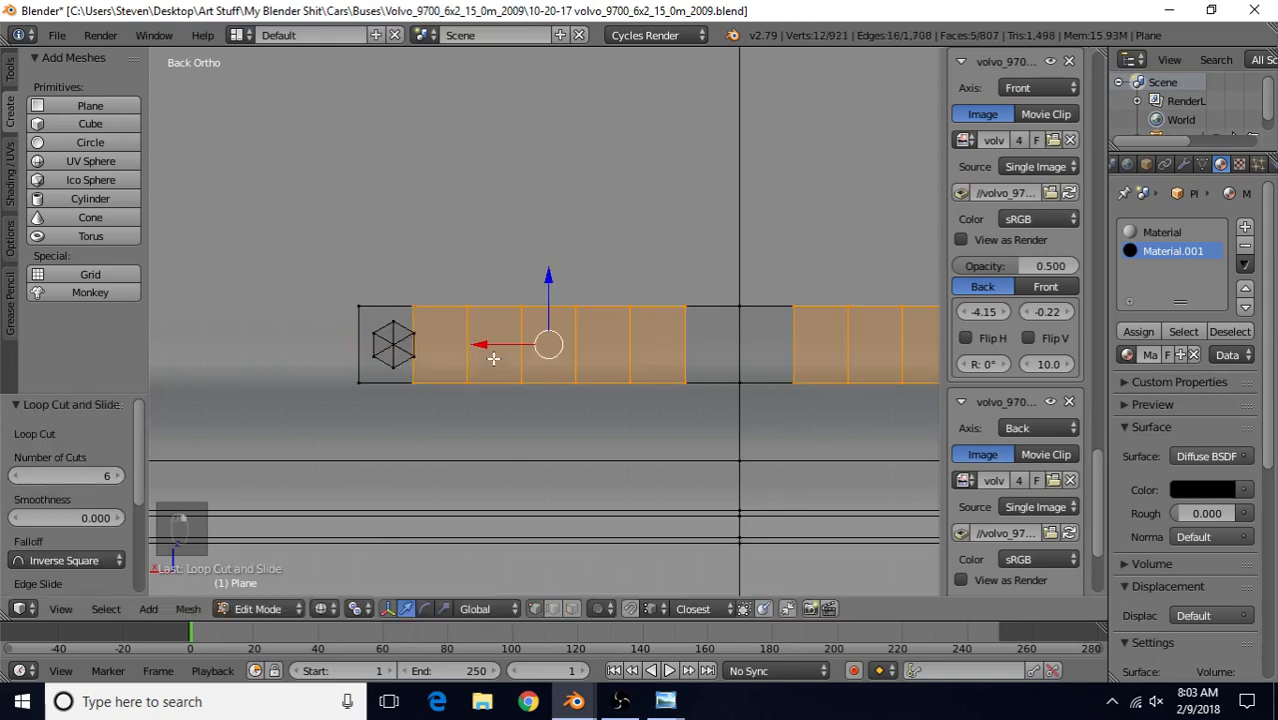
Move the whole linked hexagon about 0.005 along X to centre it on the first vertical cut, and set the pivot point to Individual Origins
{"action": "scroll", "coordinate": [493, 358], "scroll_direction": "up", "scroll_amount": 1}
{"action": "right_click", "coordinate": [364, 324]}
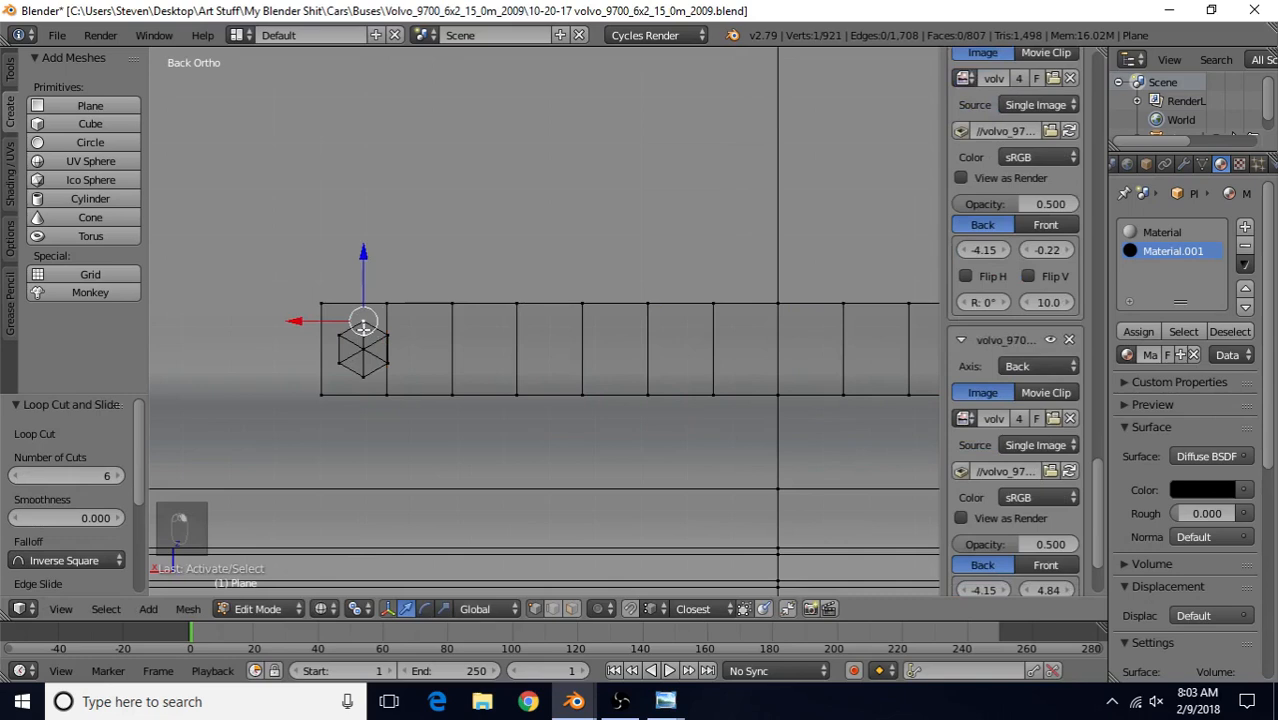
{"action": "key", "text": "ctrl+l"}
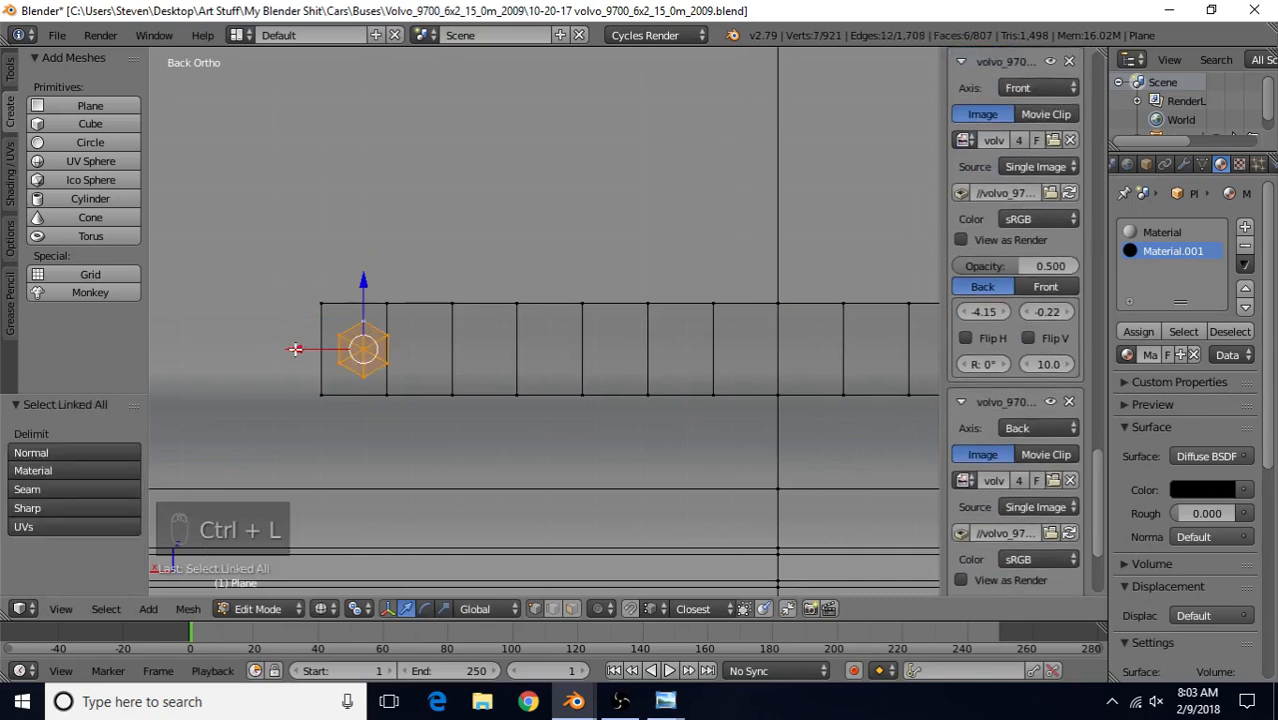
{"action": "left_click_drag", "start_coordinate": [295, 349], "coordinate": [373, 304]}
{"action": "left_click", "coordinate": [355, 608]}
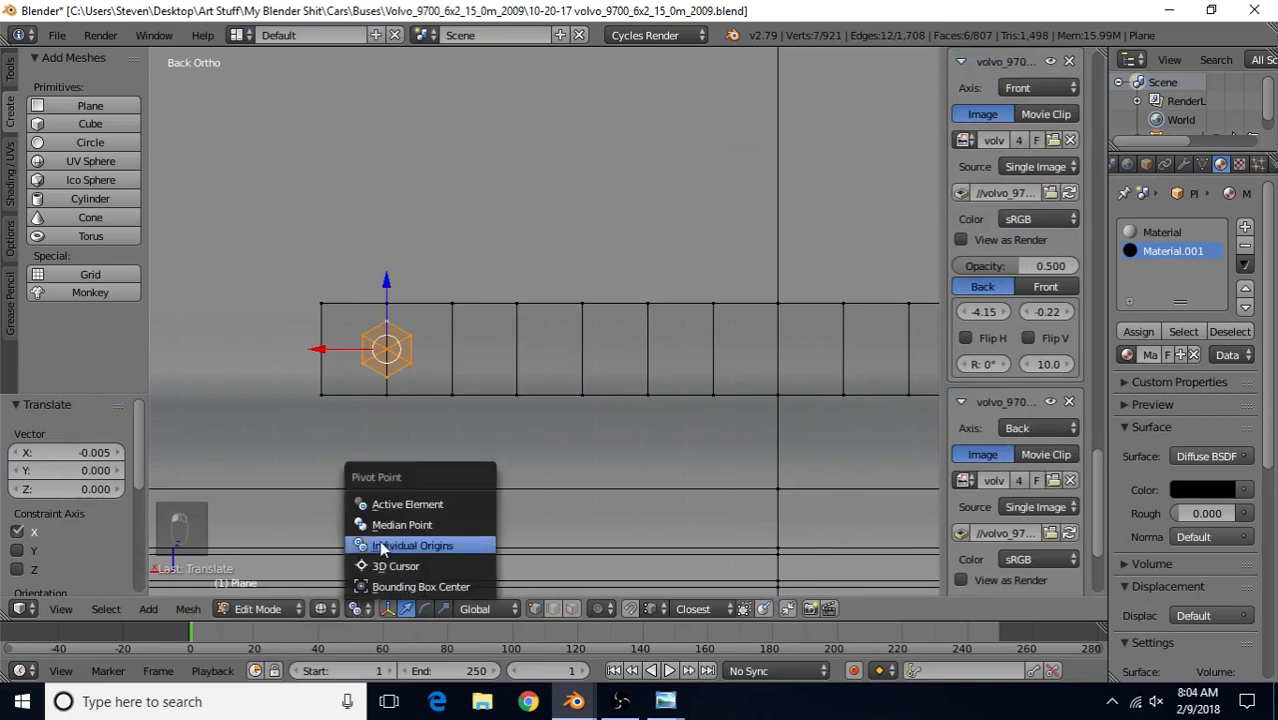
{"action": "left_click", "coordinate": [372, 548]}
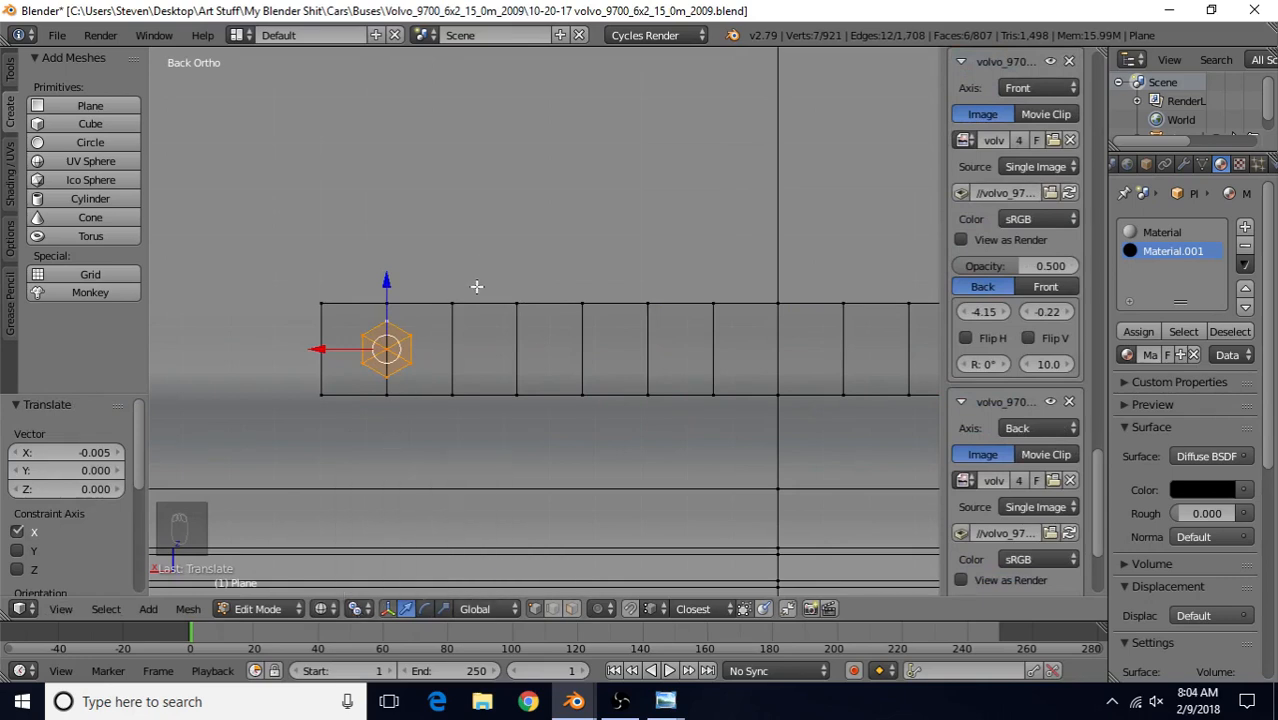
Duplicate the hexagon about 0.014 along X so the copy sits centred on the second vertical cut
{"action": "key", "text": "shift+d"}
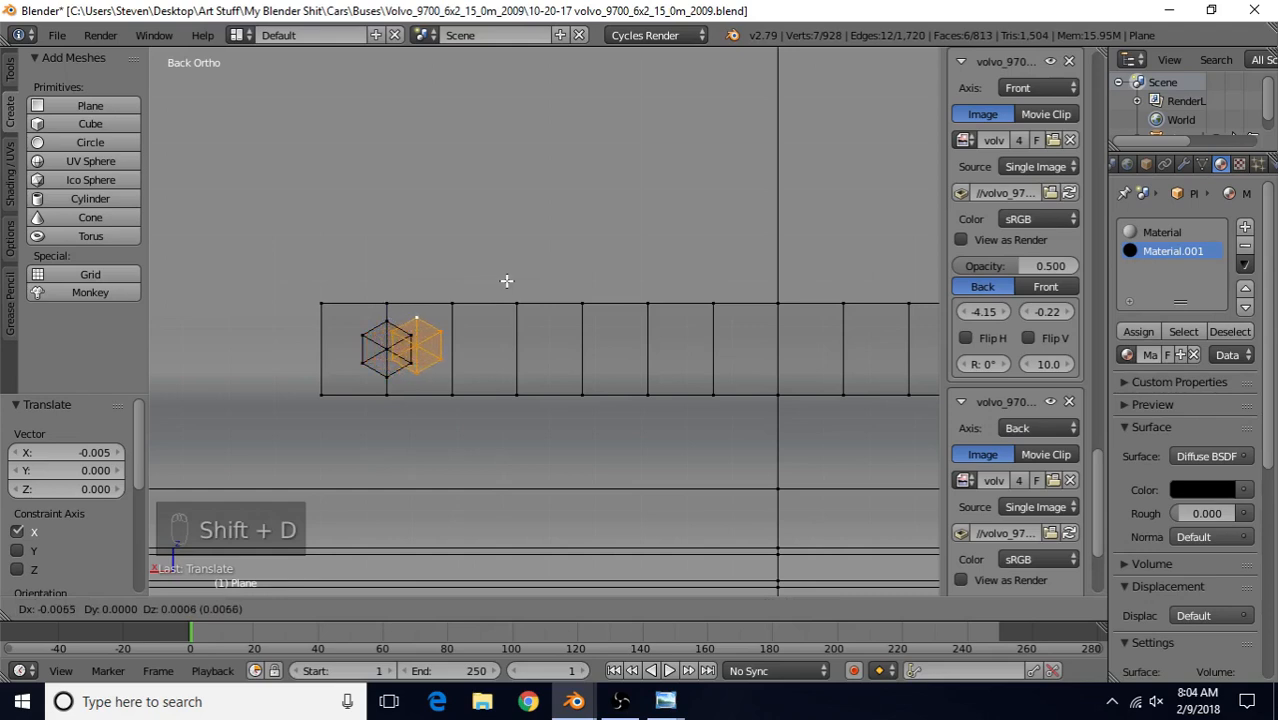
{"action": "key", "text": "x"}
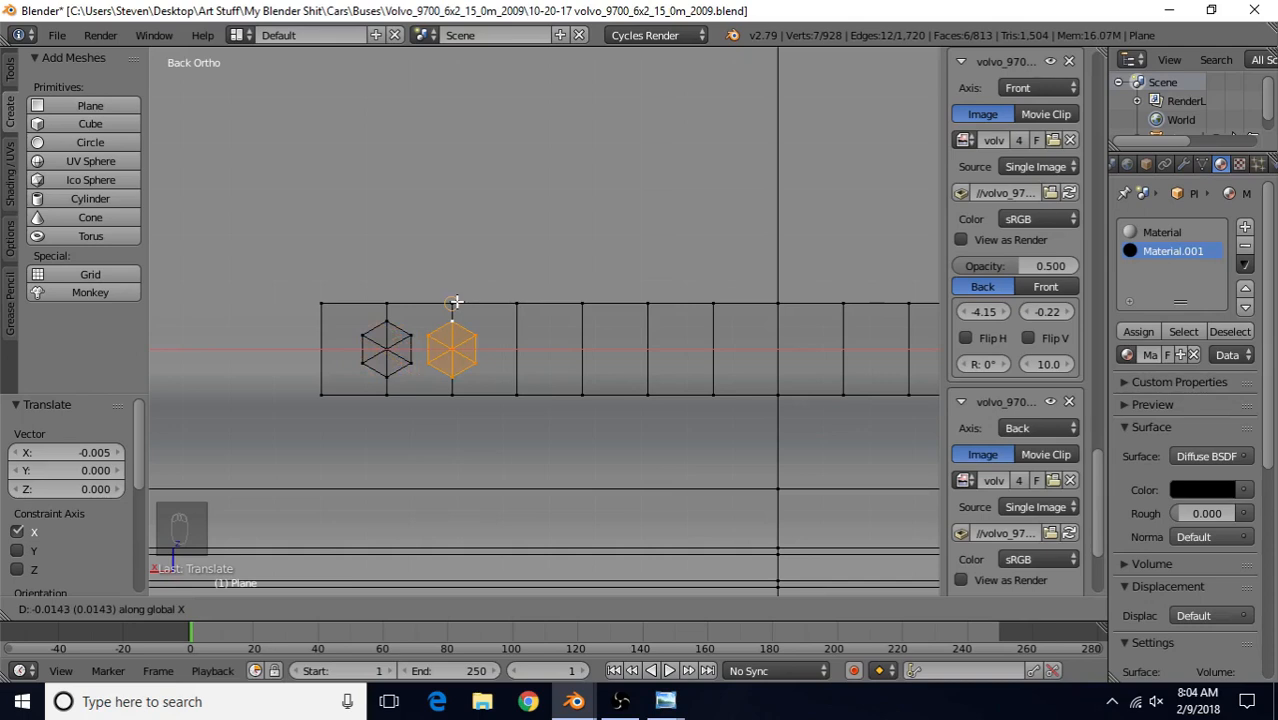
{"action": "left_click", "coordinate": [456, 301]}
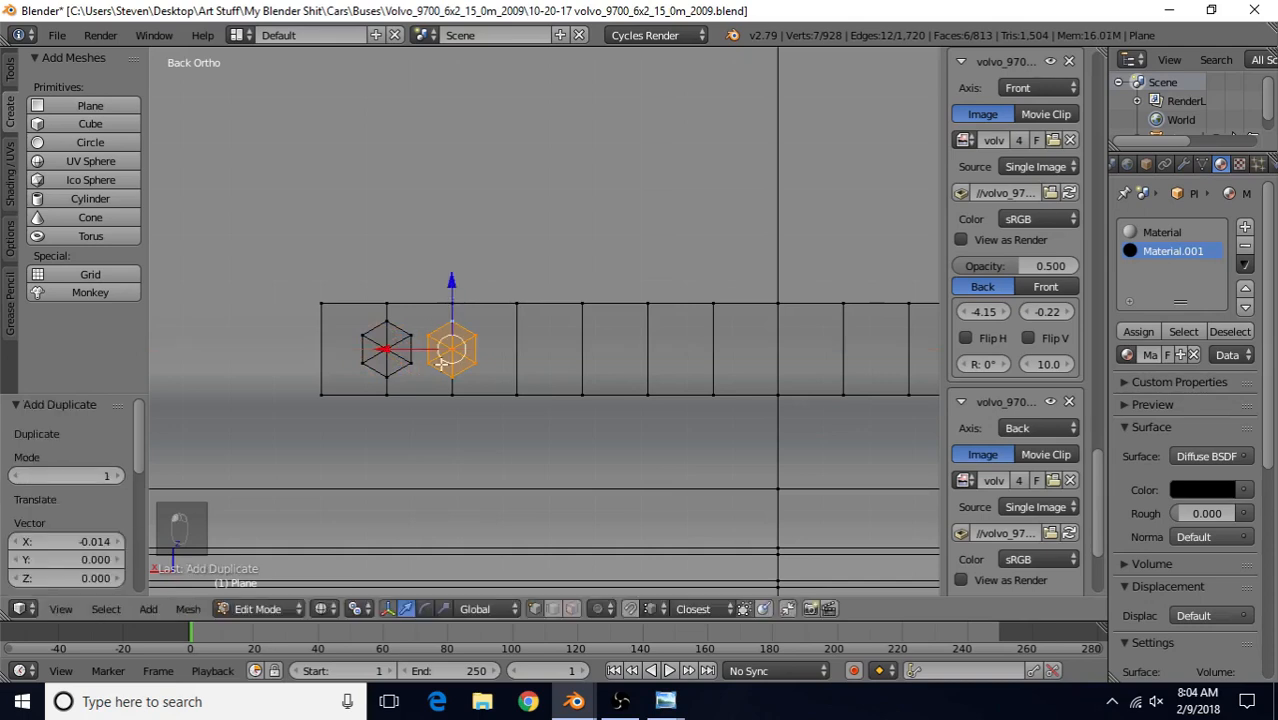
Repeat the hexagon duplication at the same spacing until the row reaches the strip's centre line
{"action": "key", "text": "shift+r"}
{"action": "key", "text": "shift+r"}
{"action": "key", "text": "shift+r"}
{"action": "key", "text": "shift+r"}
{"action": "key", "text": "shift+r"}
{"action": "key", "text": "shift+r"}
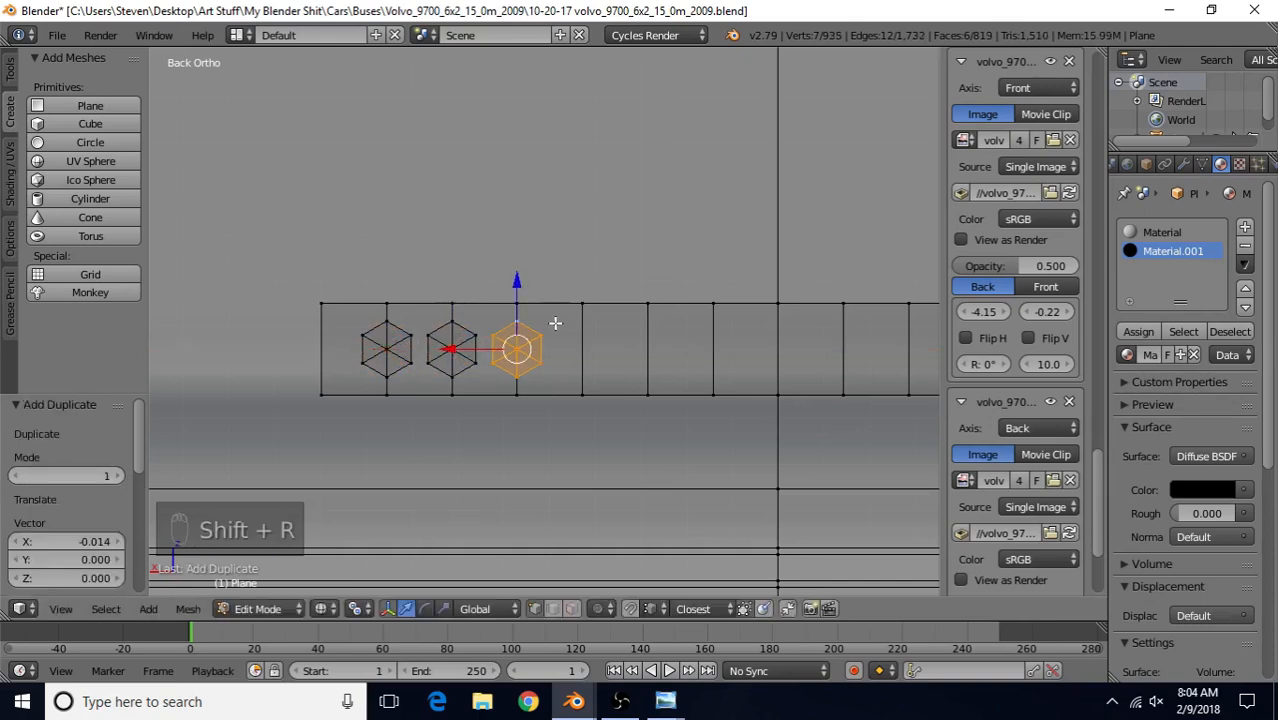
{"action": "key", "text": "shift+r"}
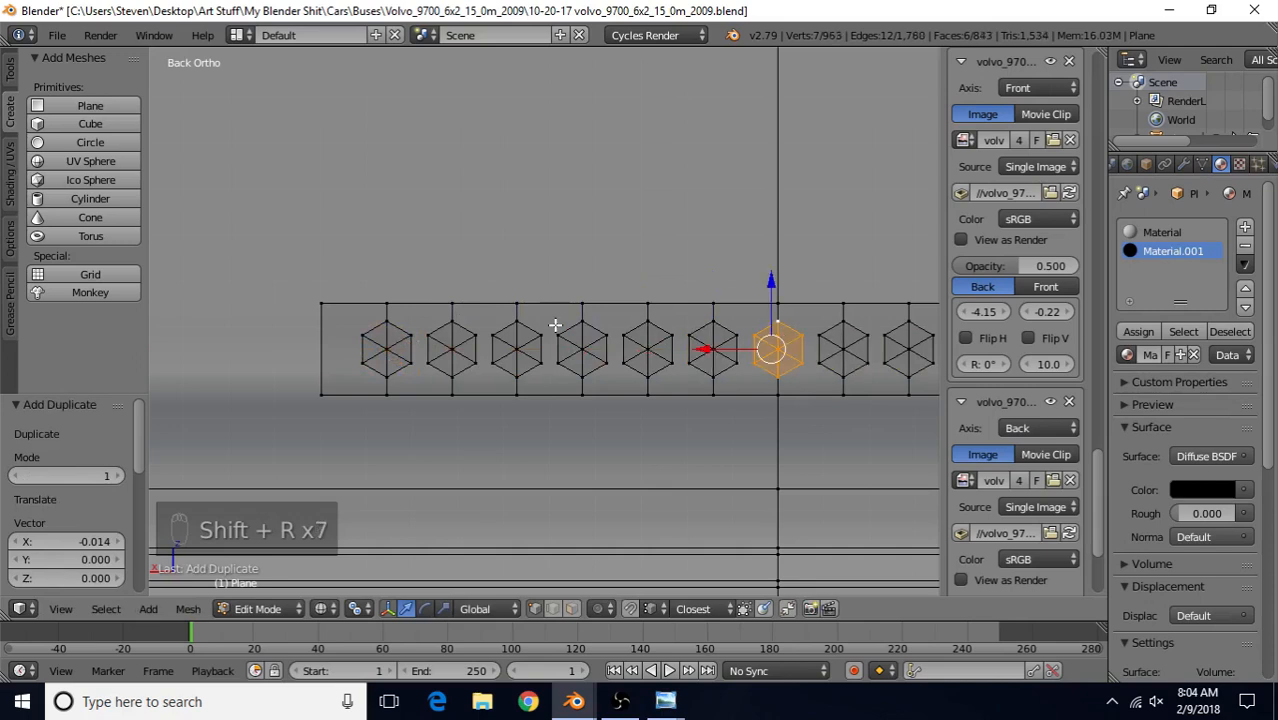
Compare the full hexagon row with the strip light in the green bus rear photo in Windows Photo Viewer, and return to Blender
{"action": "scroll", "coordinate": [683, 383], "scroll_direction": "down", "scroll_amount": 3}
{"action": "scroll", "coordinate": [683, 378], "scroll_direction": "up", "scroll_amount": 1}
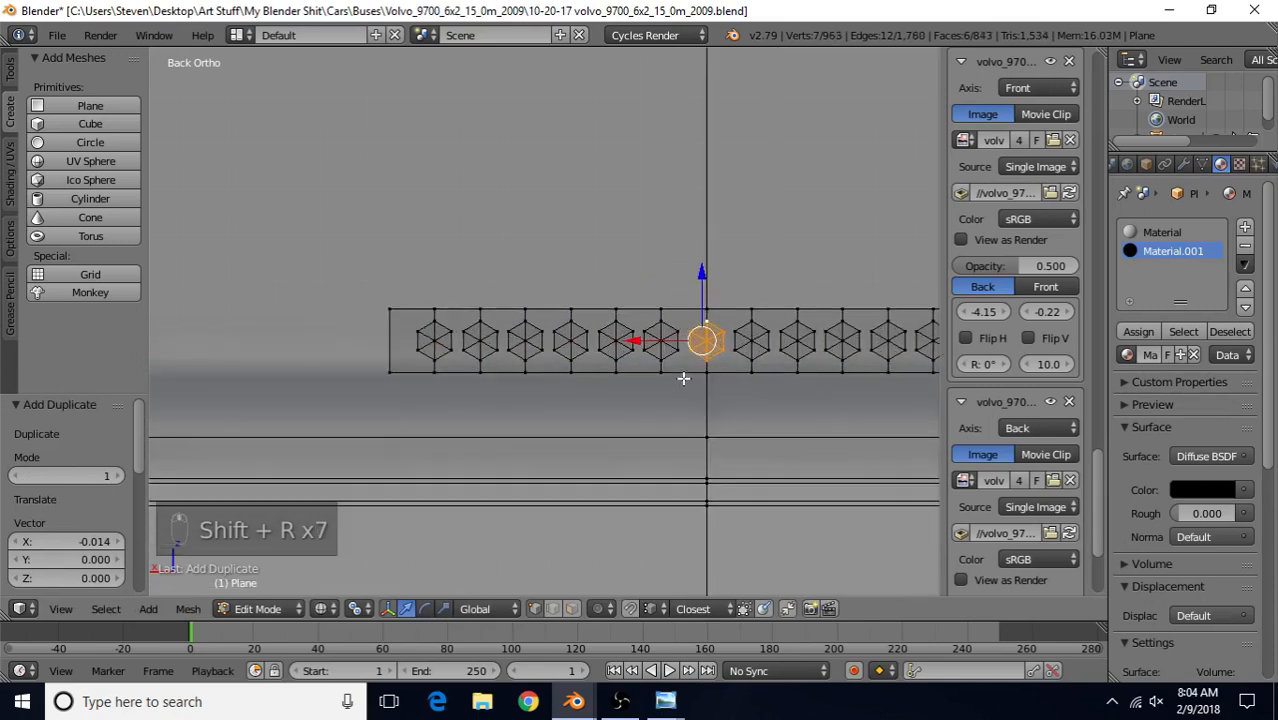
{"action": "middle_click_drag", "start_coordinate": [681, 377], "coordinate": [556, 402], "text": "shift"}
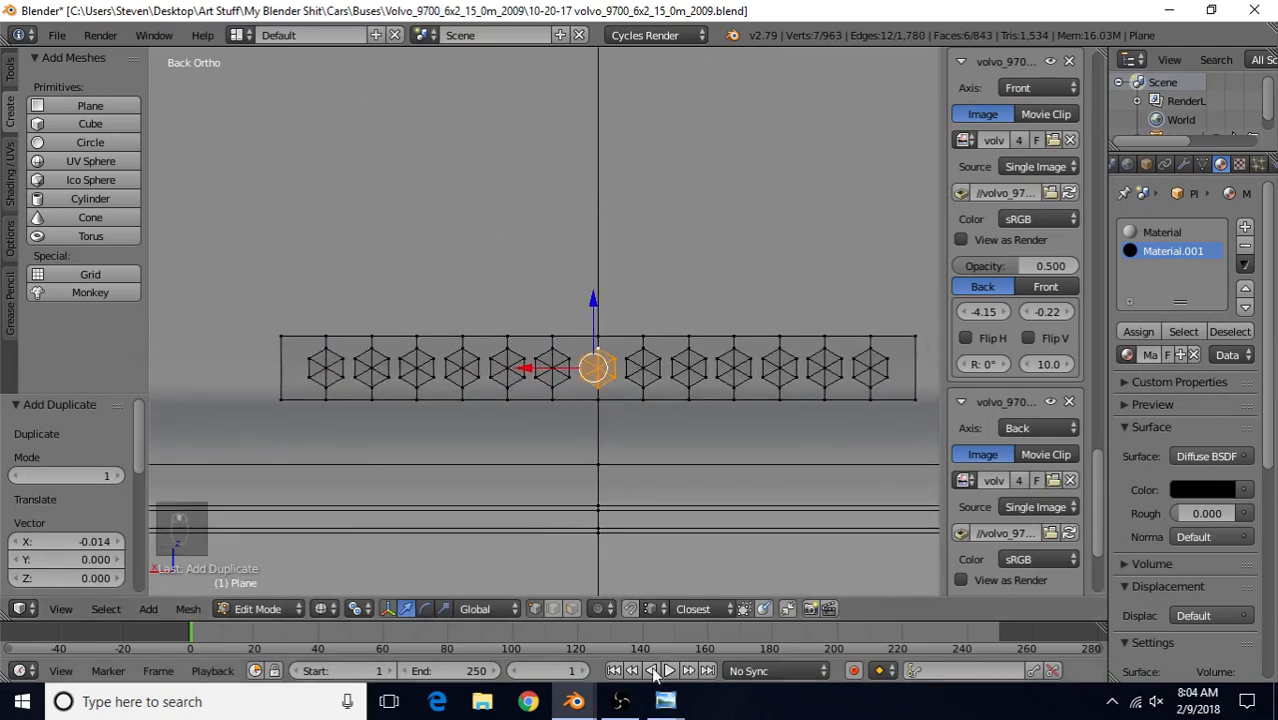
{"action": "mouse_move", "coordinate": [663, 706]}
{"action": "left_click", "coordinate": [762, 622]}
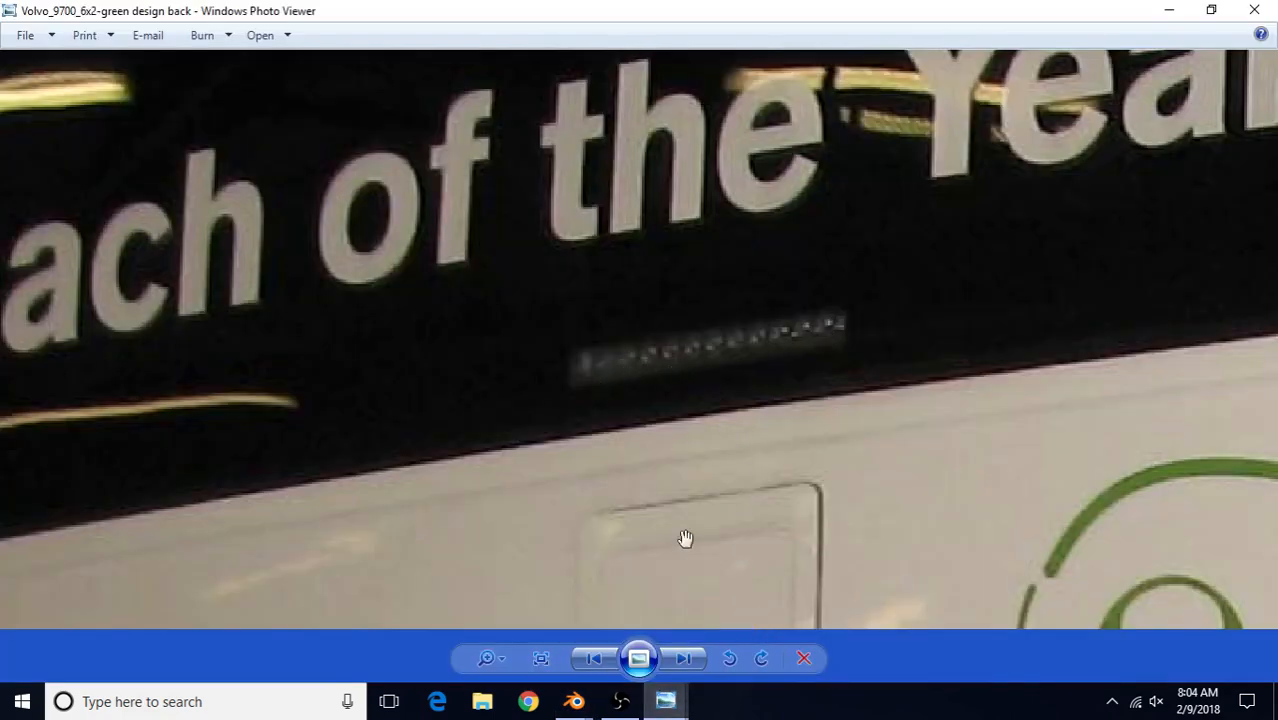
{"action": "mouse_move", "coordinate": [566, 706]}
{"action": "left_click", "coordinate": [652, 640]}
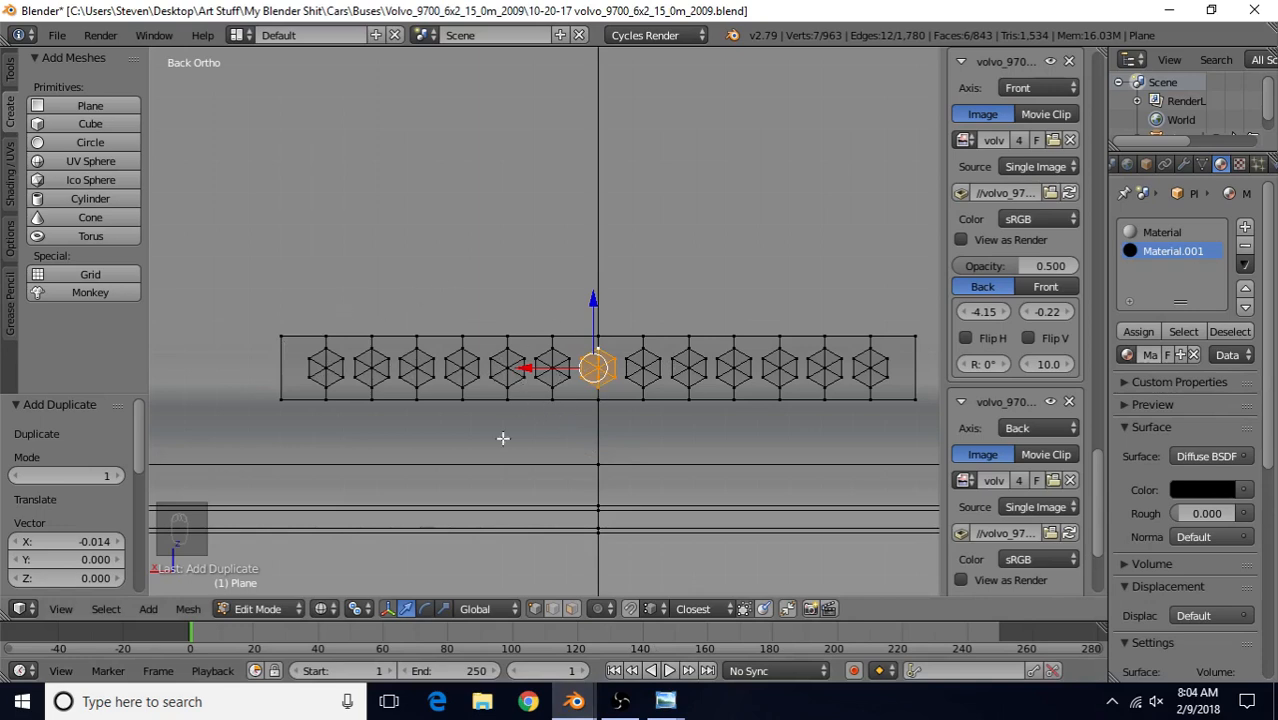
Try to remove double vertices around the middle hexagon on the strip's centre line
{"action": "scroll", "coordinate": [437, 388], "scroll_direction": "down", "scroll_amount": 2}
{"action": "middle_click_drag", "start_coordinate": [463, 350], "coordinate": [539, 262], "text": "shift"}
{"action": "scroll", "coordinate": [471, 383], "scroll_direction": "up", "scroll_amount": 3}
{"action": "scroll", "coordinate": [322, 325], "scroll_direction": "up", "scroll_amount": 1}
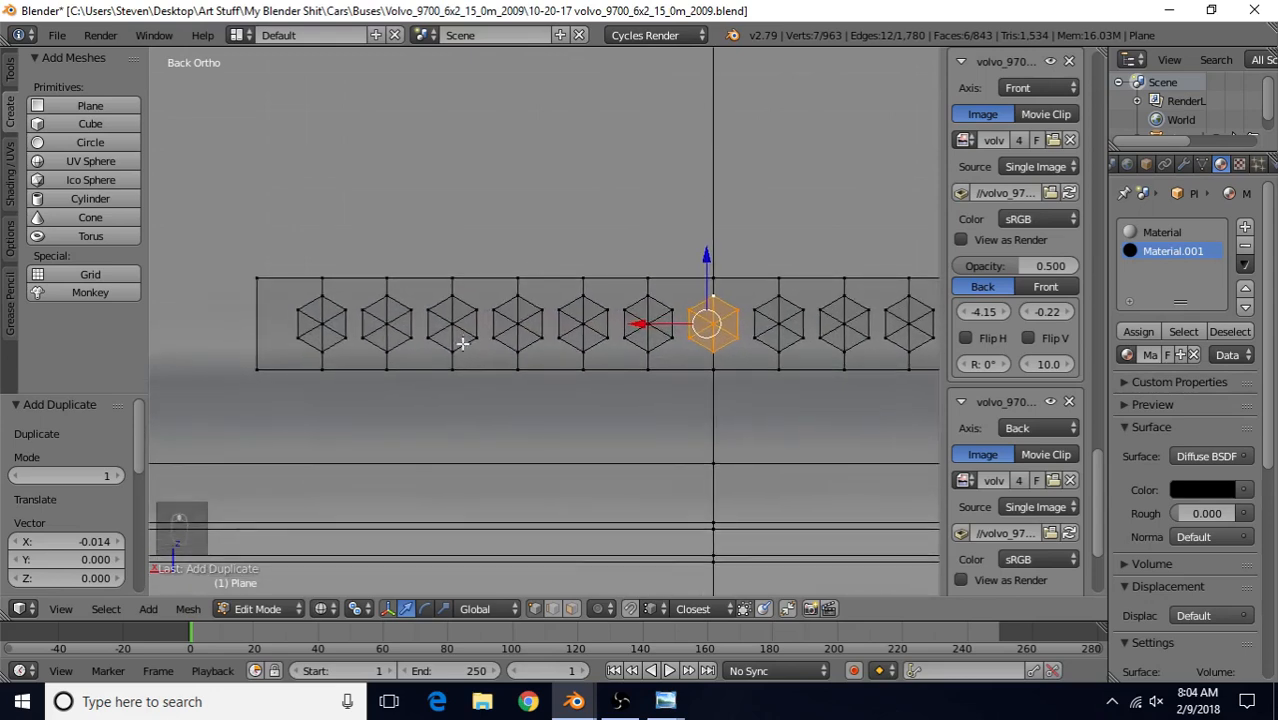
{"action": "scroll", "coordinate": [686, 334], "scroll_direction": "up", "scroll_amount": 1}
{"action": "key", "text": "c"}
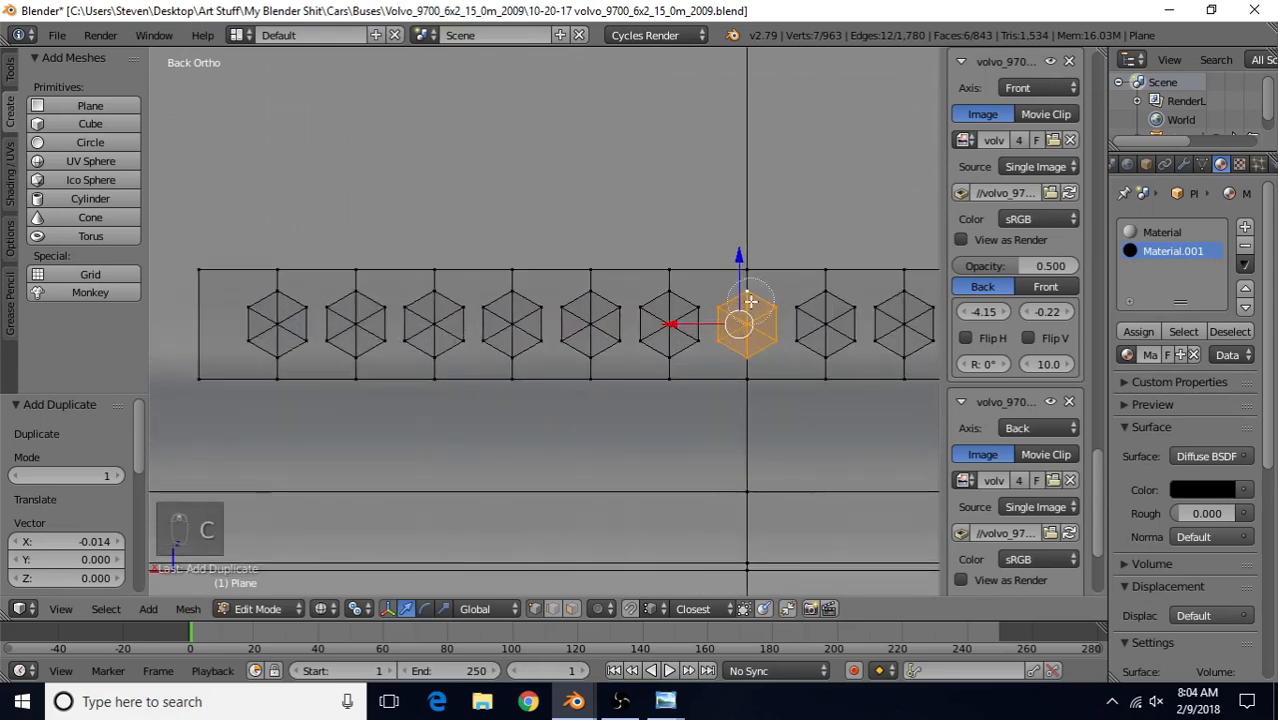
{"action": "right_click", "coordinate": [737, 347]}
{"action": "key", "text": "z"}
{"action": "key", "text": "z"}
{"action": "key", "text": "c"}
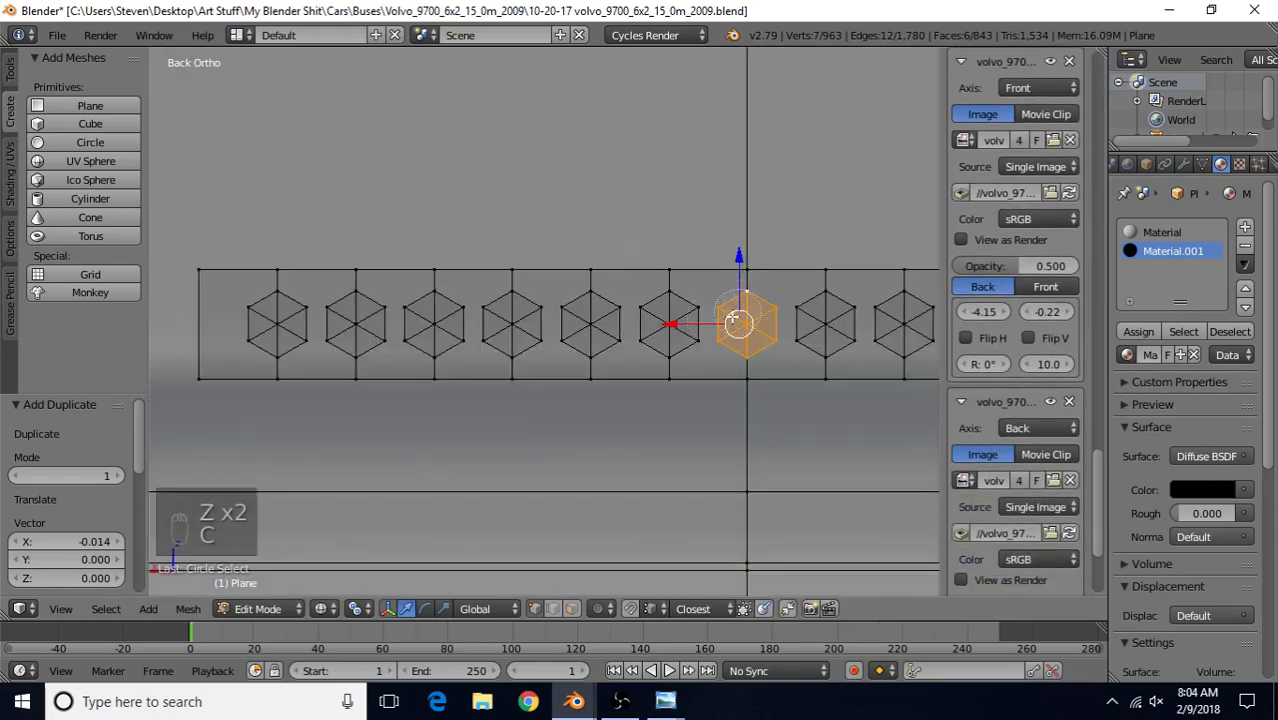
{"action": "key", "text": "w"}
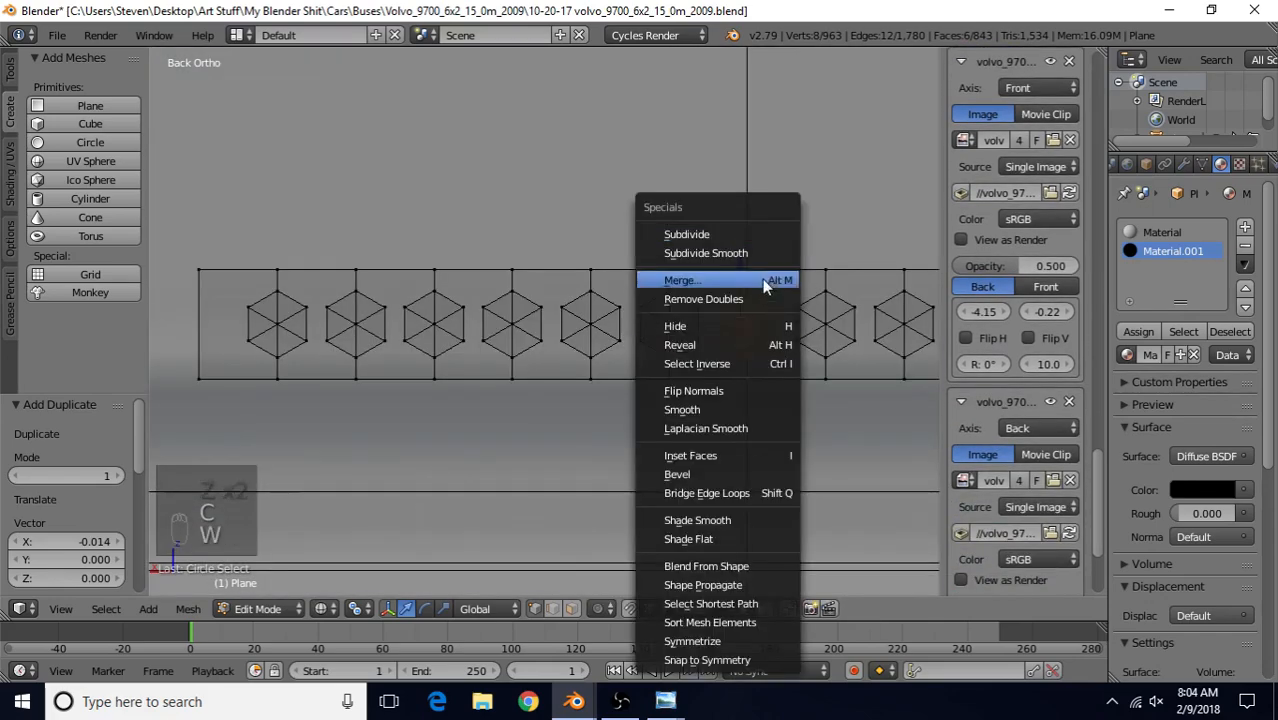
{"action": "left_click", "coordinate": [742, 299]}
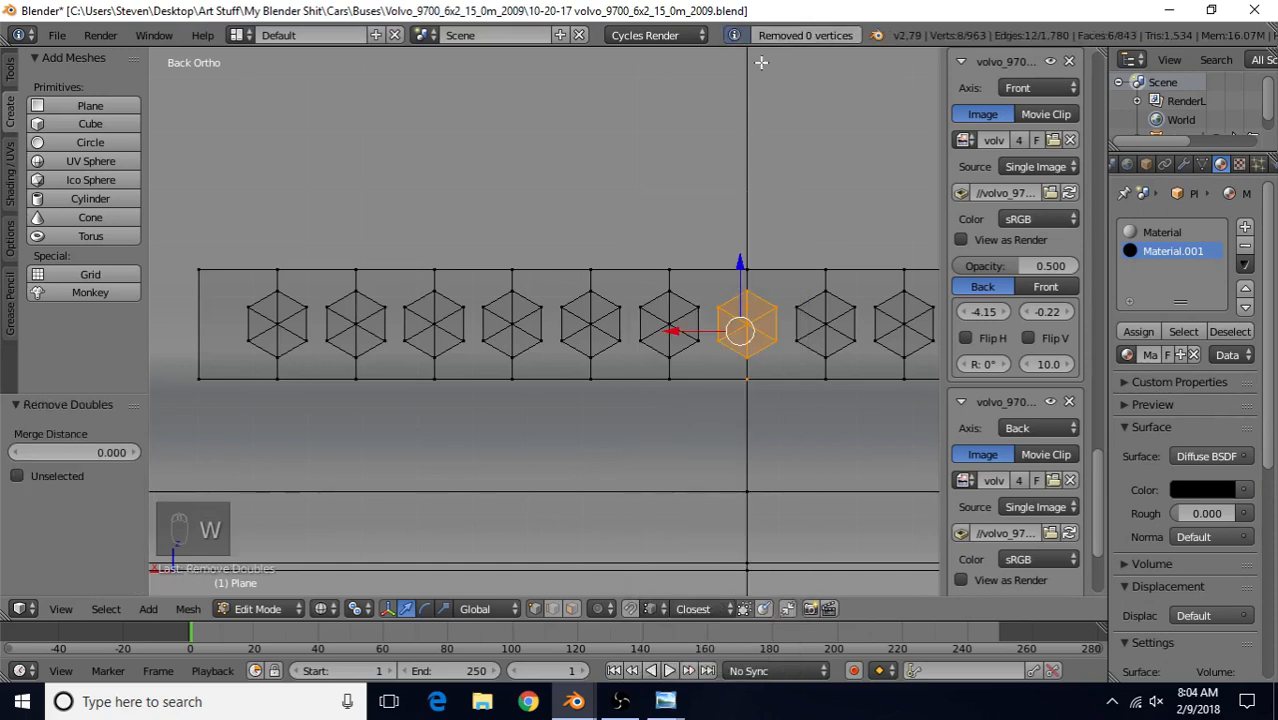
Merge the two stray centre-line vertices inside the middle hexagon into its top and bottom corners using At Last
{"action": "scroll", "coordinate": [562, 388], "scroll_direction": "up", "scroll_amount": 4}
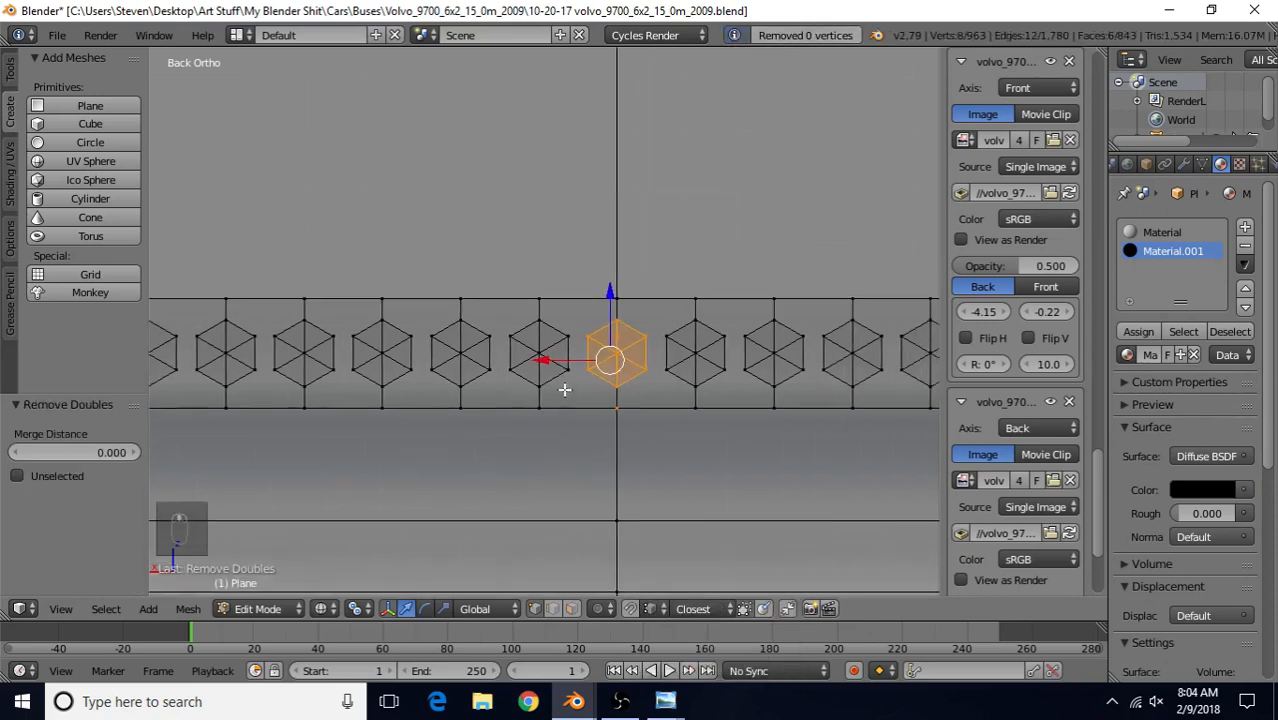
{"action": "right_click", "coordinate": [693, 354]}
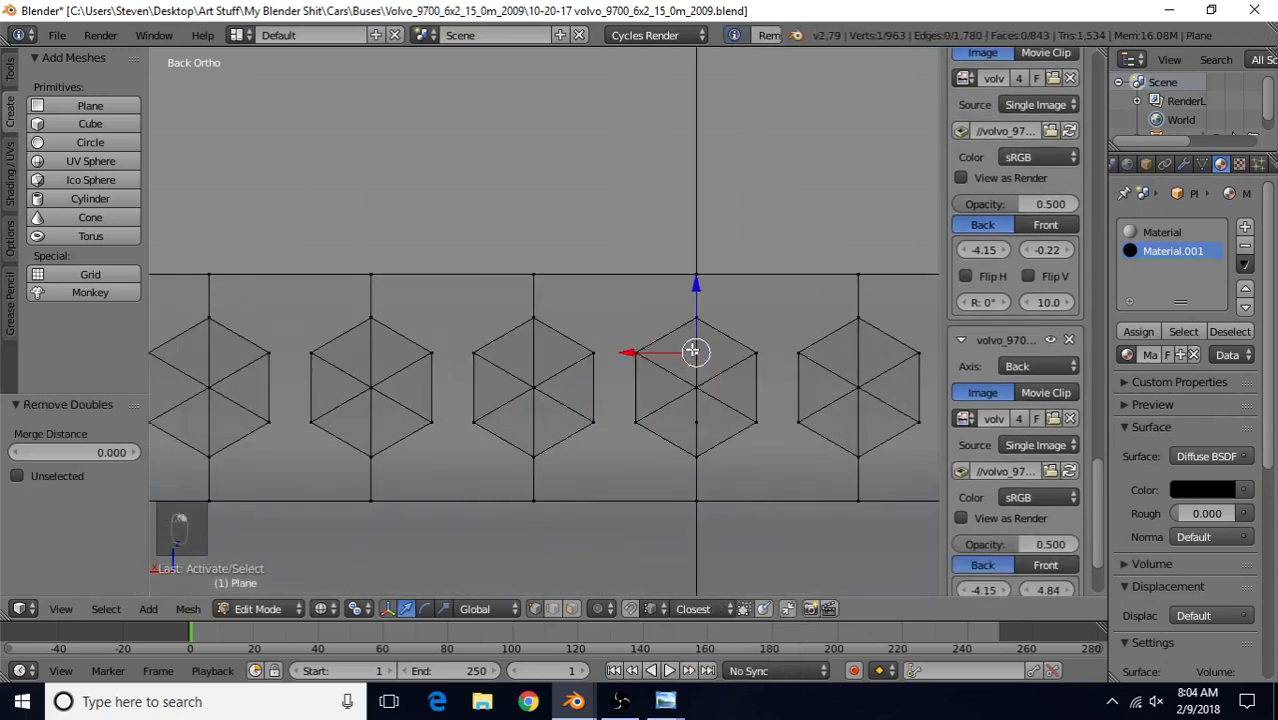
{"action": "right_click", "coordinate": [696, 320], "text": "shift"}
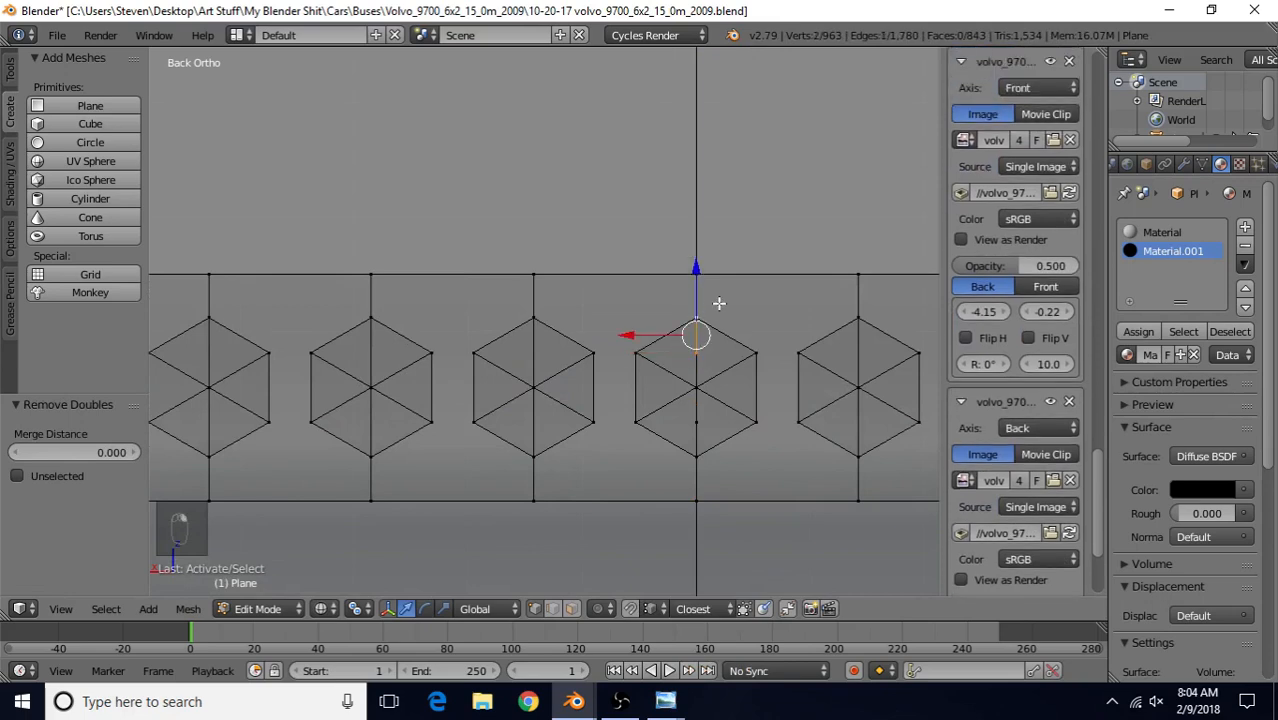
{"action": "key", "text": "alt+m"}
{"action": "left_click", "coordinate": [721, 284]}
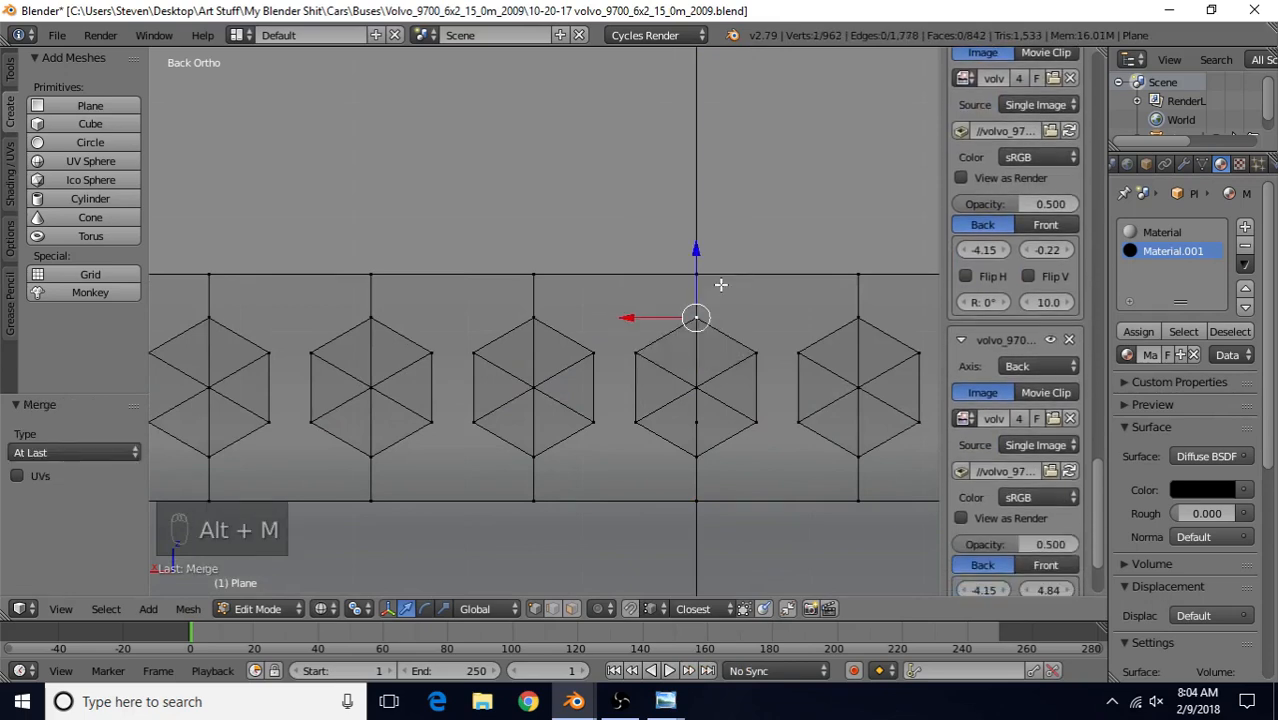
{"action": "right_click", "coordinate": [692, 420]}
{"action": "right_click", "coordinate": [695, 457], "text": "shift"}
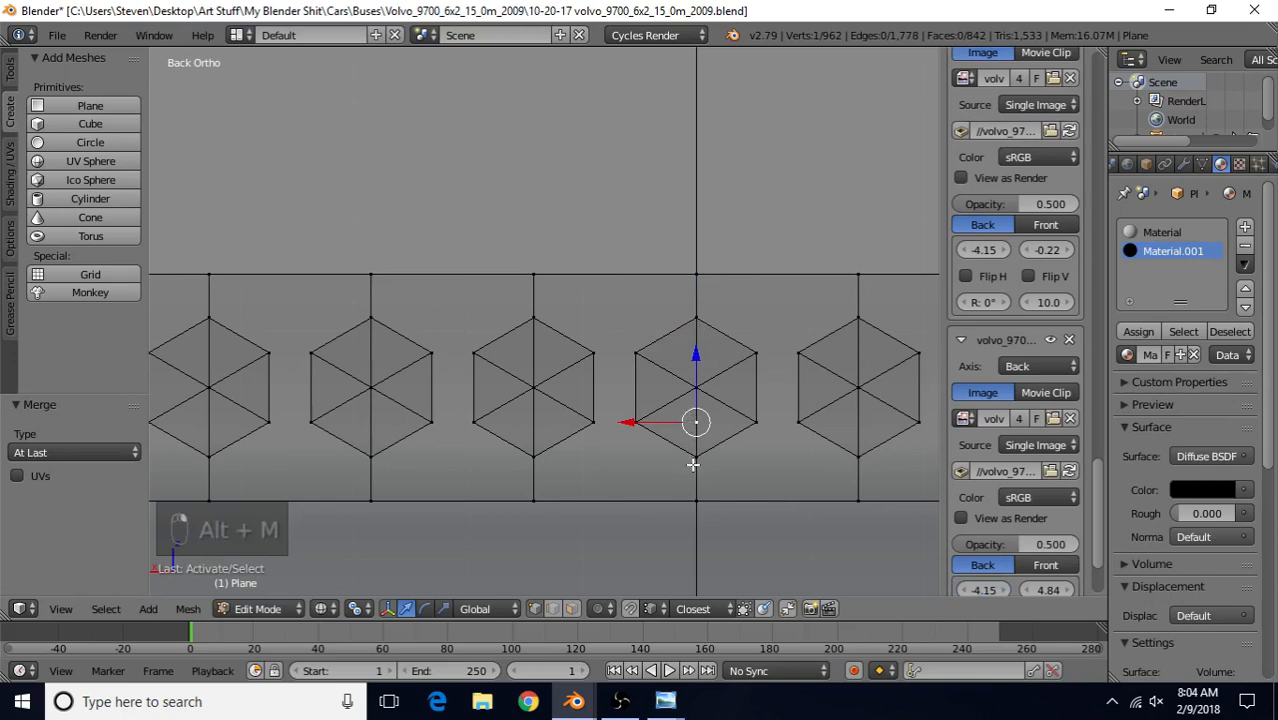
{"action": "key", "text": "alt+m"}
{"action": "left_click", "coordinate": [693, 461]}
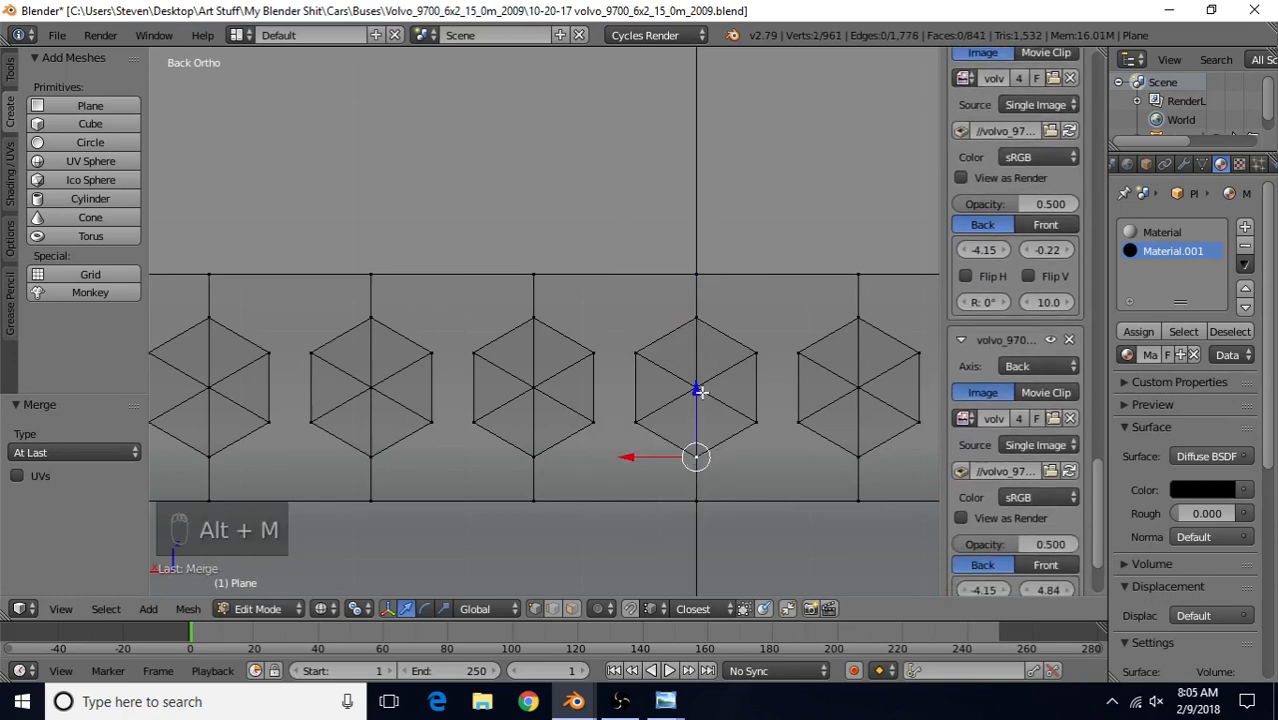
Dissolve the six vertical edges that divide the strip rectangle behind the hexagons beside the centre line
{"action": "scroll", "coordinate": [656, 477], "scroll_direction": "down", "scroll_amount": 3}
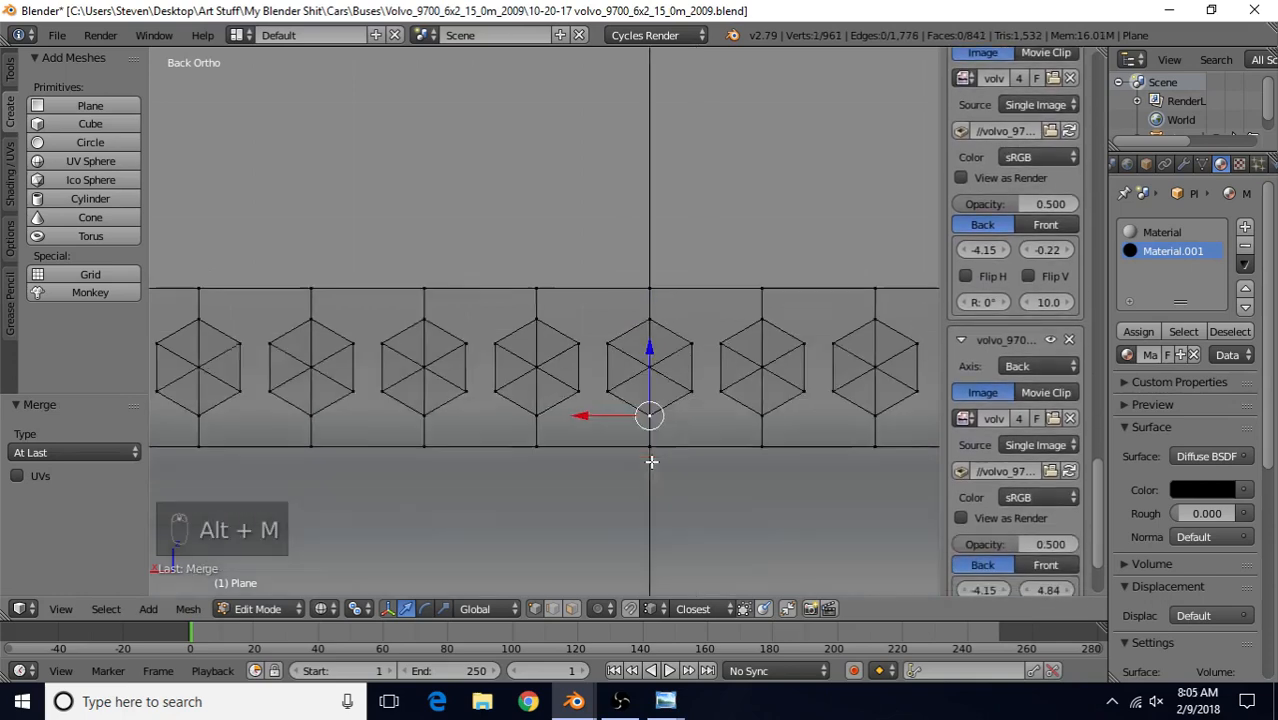
{"action": "middle_click_drag", "start_coordinate": [502, 365], "coordinate": [711, 335], "text": "shift"}
{"action": "scroll", "coordinate": [515, 400], "scroll_direction": "down", "scroll_amount": 3}
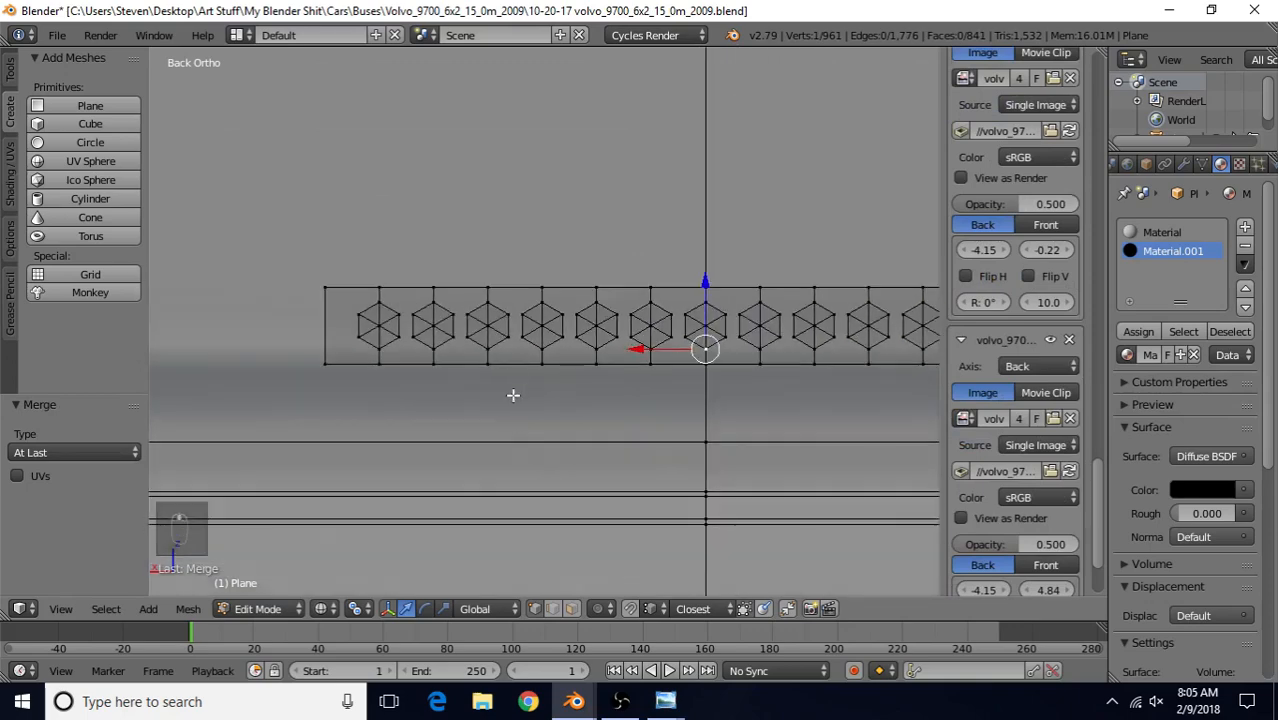
{"action": "middle_click_drag", "start_coordinate": [515, 379], "coordinate": [557, 371], "text": "shift"}
{"action": "scroll", "coordinate": [562, 371], "scroll_direction": "up", "scroll_amount": 1}
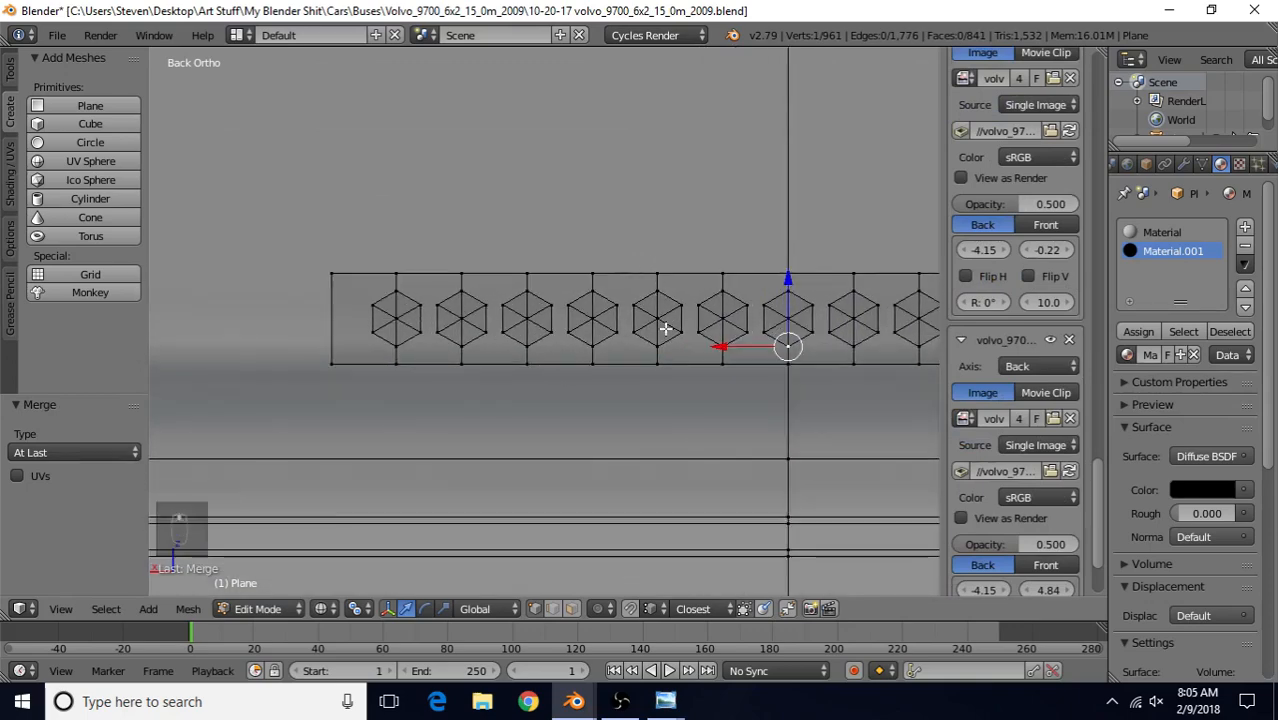
{"action": "scroll", "coordinate": [587, 314], "scroll_direction": "up", "scroll_amount": 1}
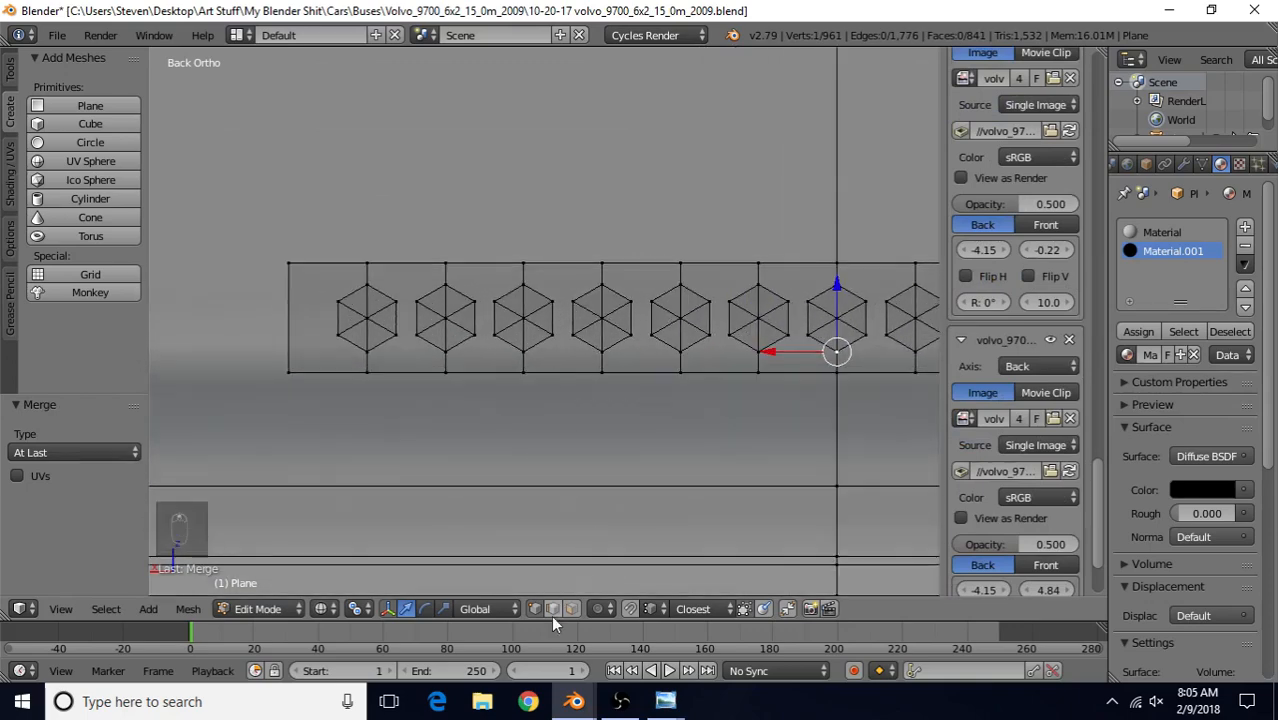
{"action": "left_click", "coordinate": [372, 268]}
{"action": "left_click", "coordinate": [373, 272]}
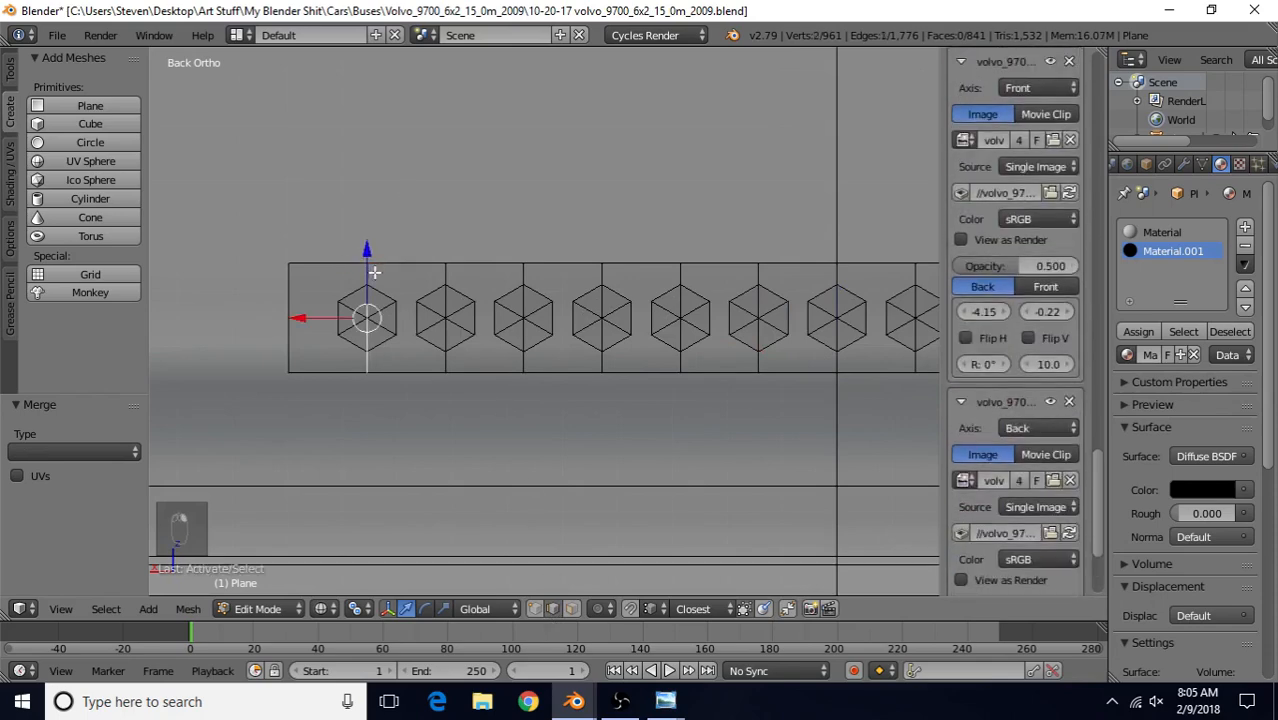
{"action": "left_click", "coordinate": [446, 272], "text": "shift"}
{"action": "left_click", "coordinate": [523, 272], "text": "shift"}
{"action": "left_click", "coordinate": [602, 275], "text": "shift"}
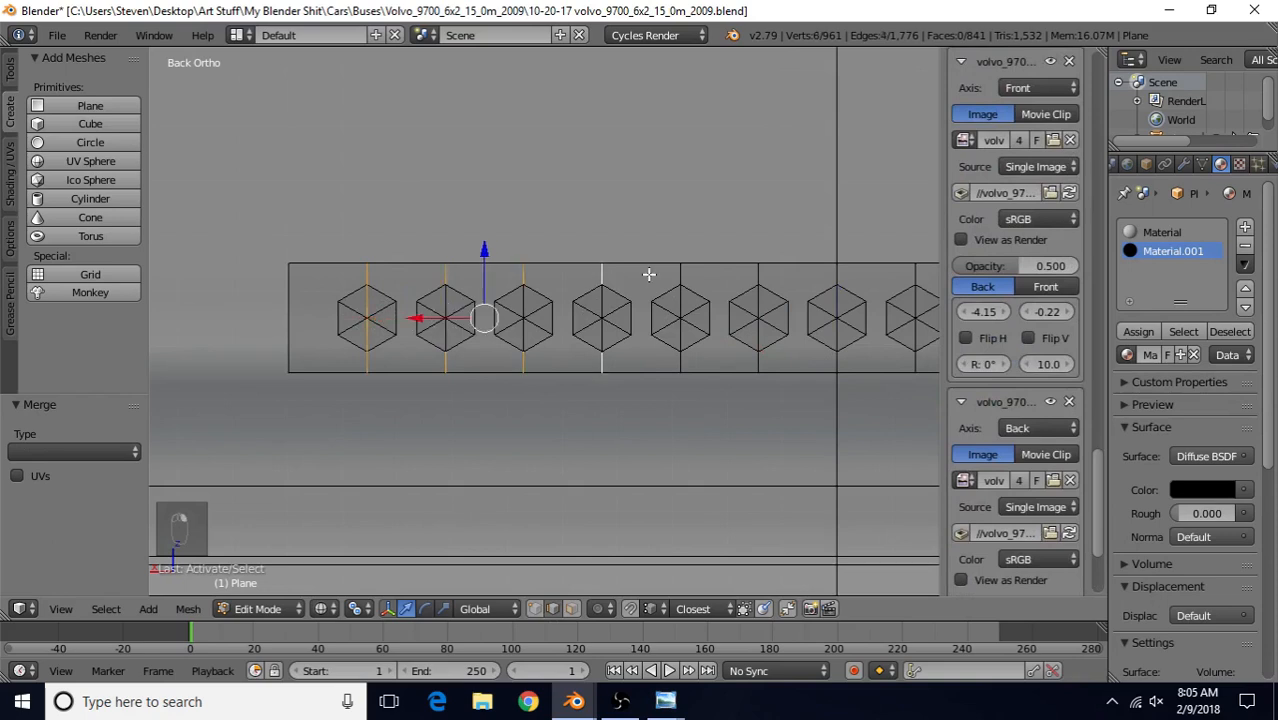
{"action": "left_click", "coordinate": [710, 268], "text": "shift"}
{"action": "left_click", "coordinate": [721, 262], "text": "shift"}
{"action": "left_click", "coordinate": [682, 272], "text": "shift"}
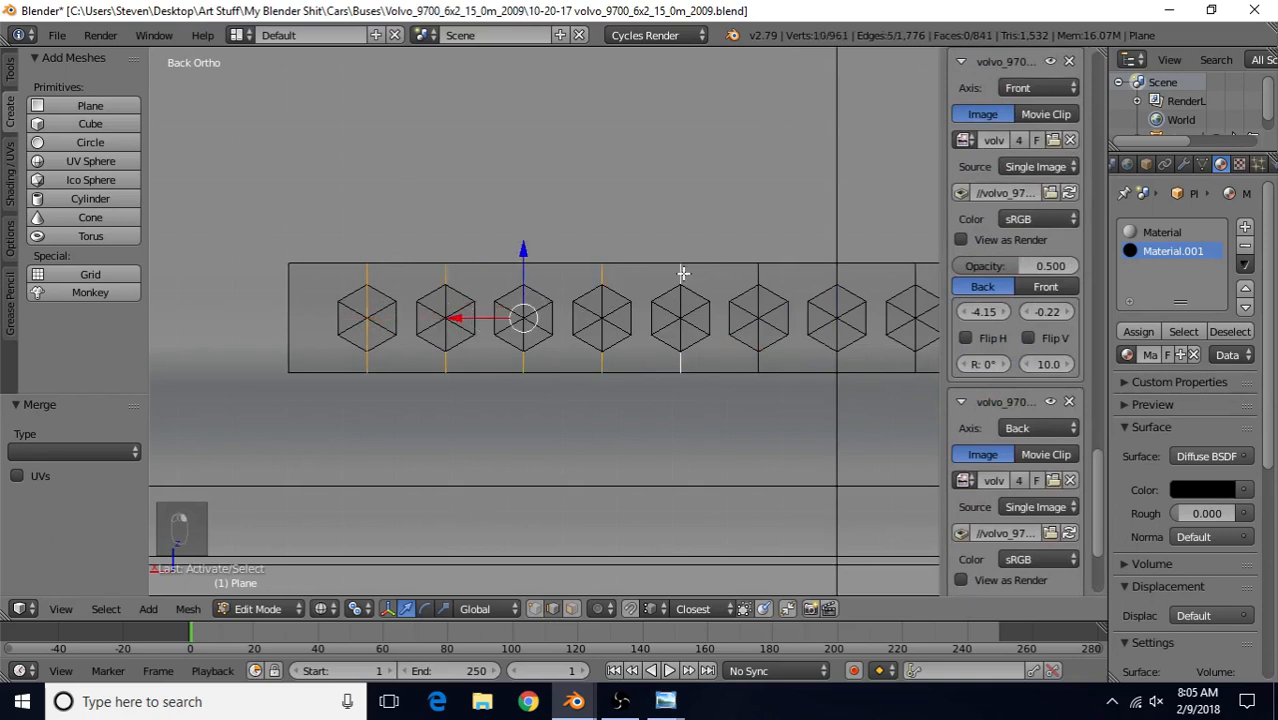
{"action": "left_click", "coordinate": [756, 272], "text": "shift"}
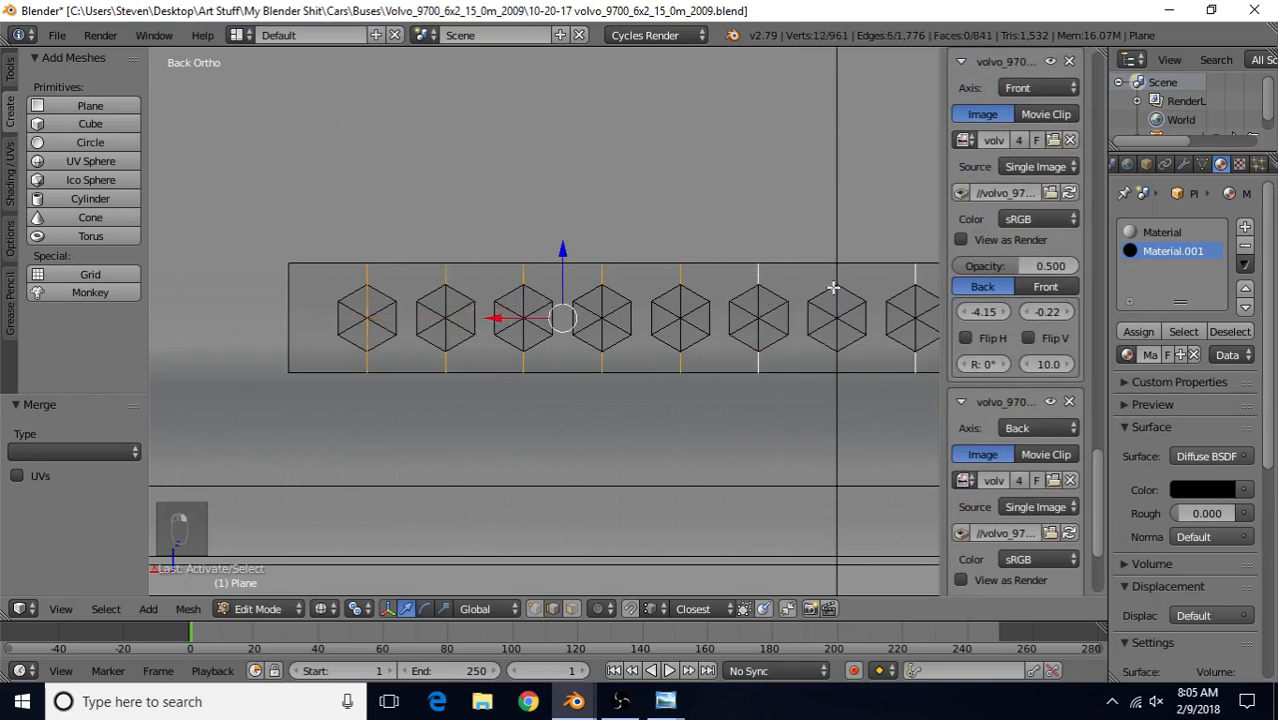
{"action": "key", "text": "Delete"}
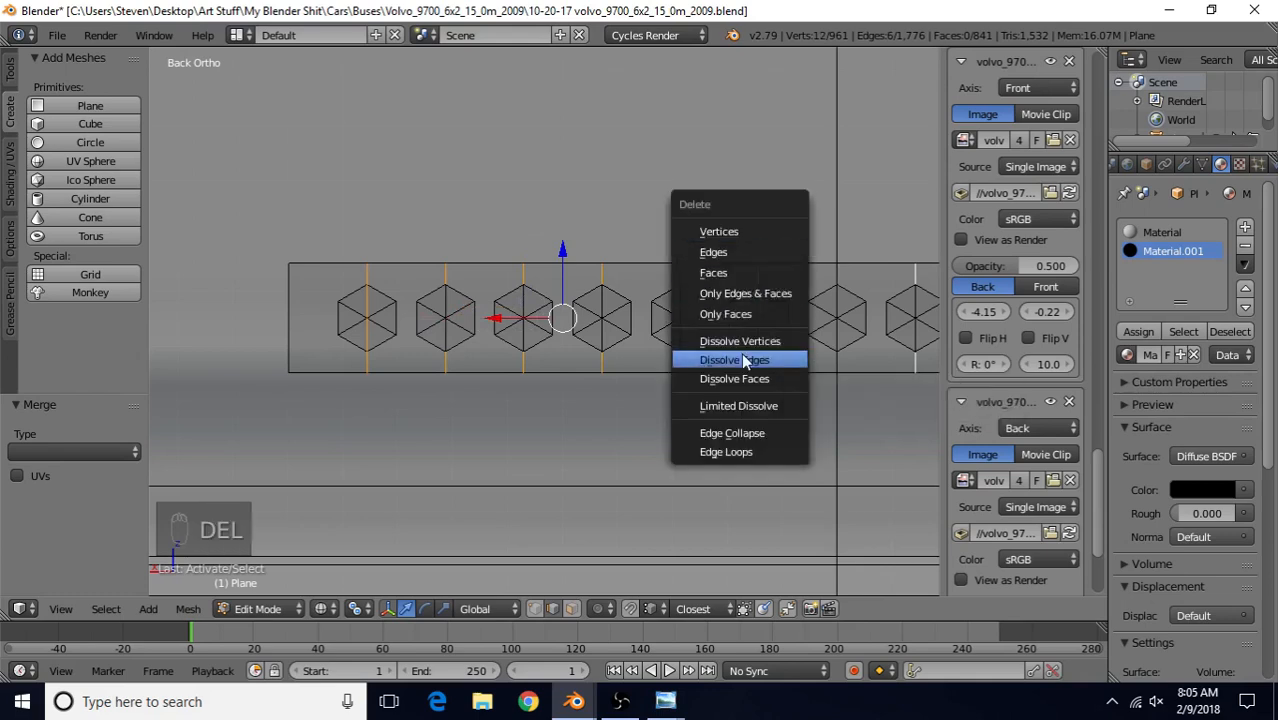
{"action": "left_click", "coordinate": [740, 357]}
{"action": "scroll", "coordinate": [633, 380], "scroll_direction": "down", "scroll_amount": 2}
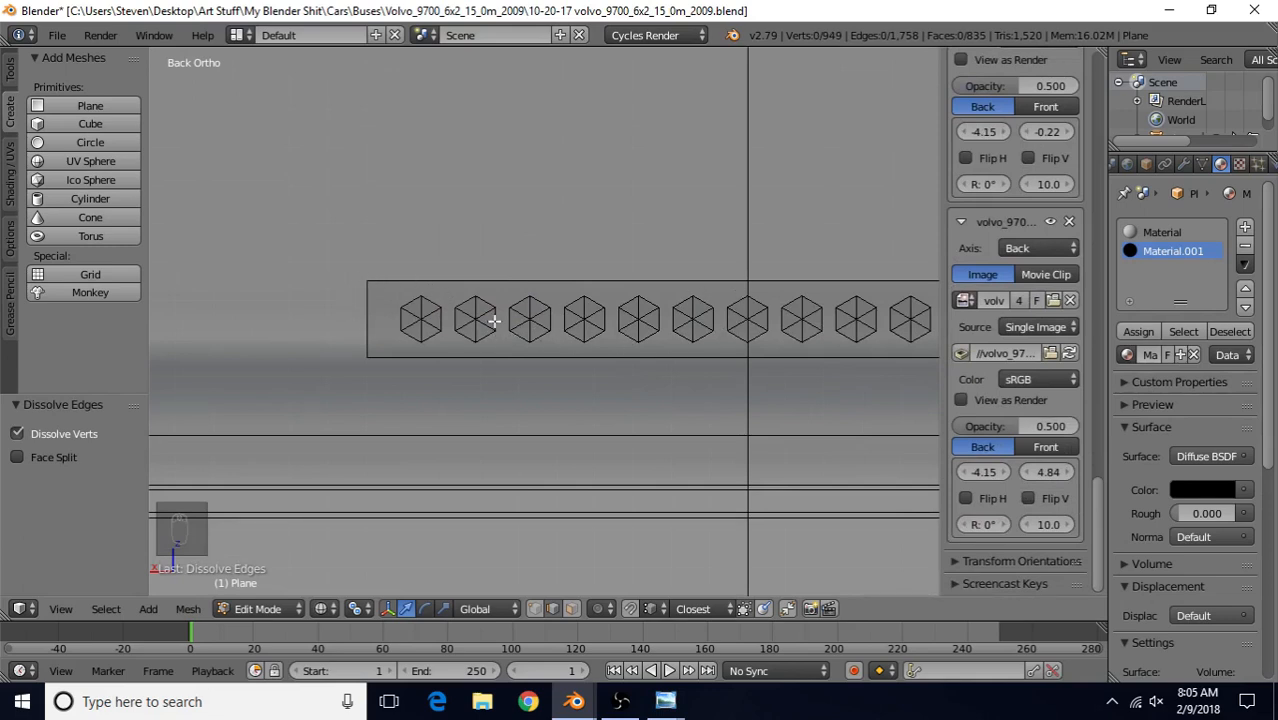
{"action": "scroll", "coordinate": [653, 402], "scroll_direction": "down", "scroll_amount": 2}
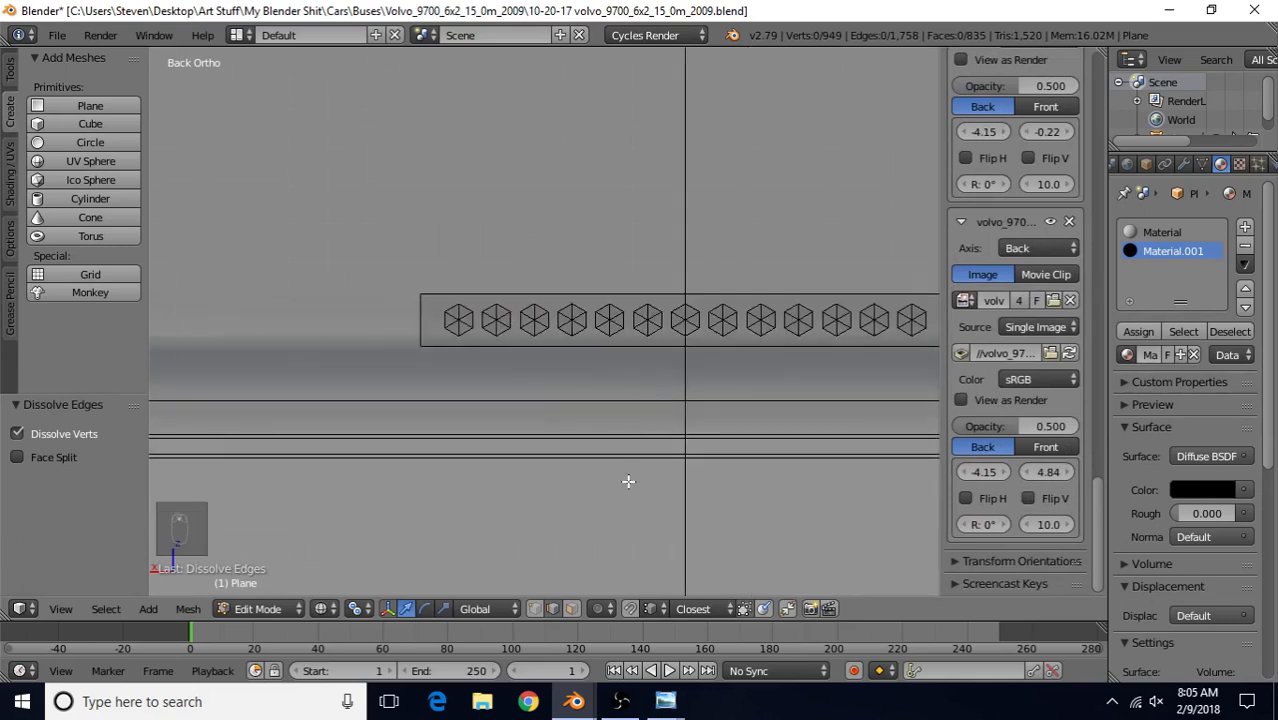
Try moving the strip rectangle's outer end edge inward about 0.003 along X, and undo the move
{"action": "right_click", "coordinate": [416, 320]}
{"action": "scroll", "coordinate": [416, 320], "scroll_direction": "up", "scroll_amount": 3}
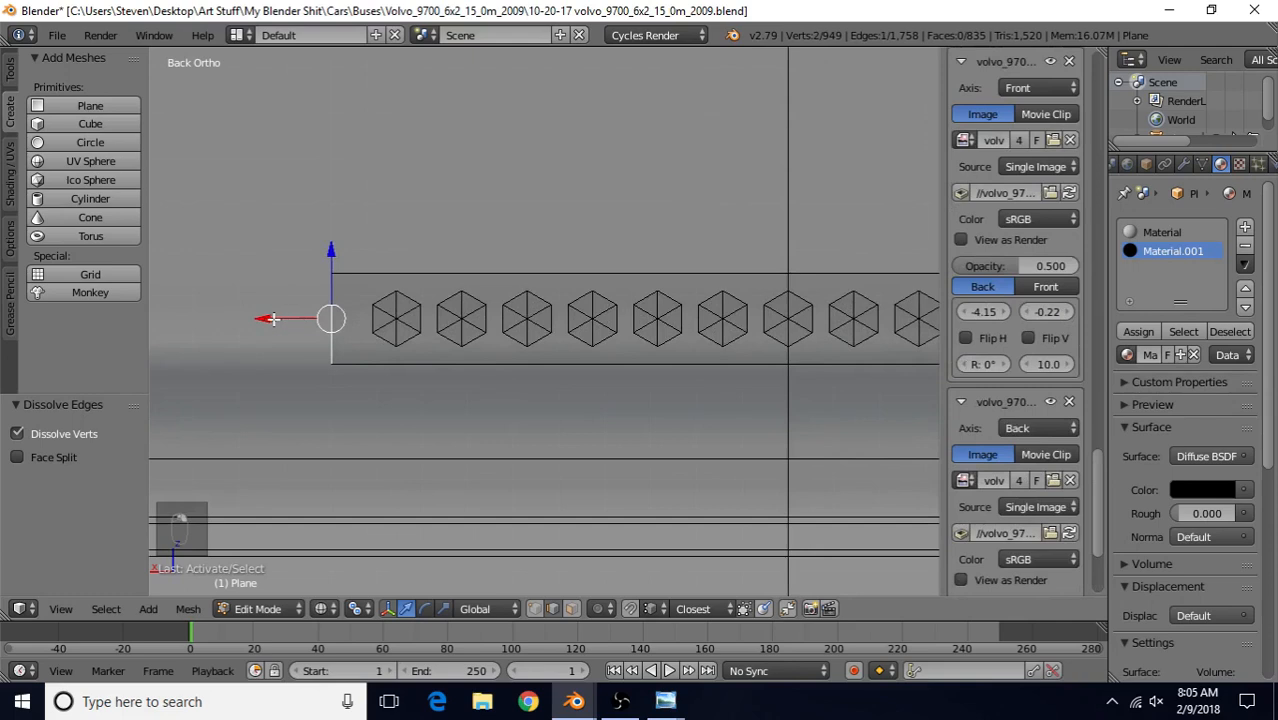
{"action": "key", "text": "g"}
{"action": "key", "text": "x"}
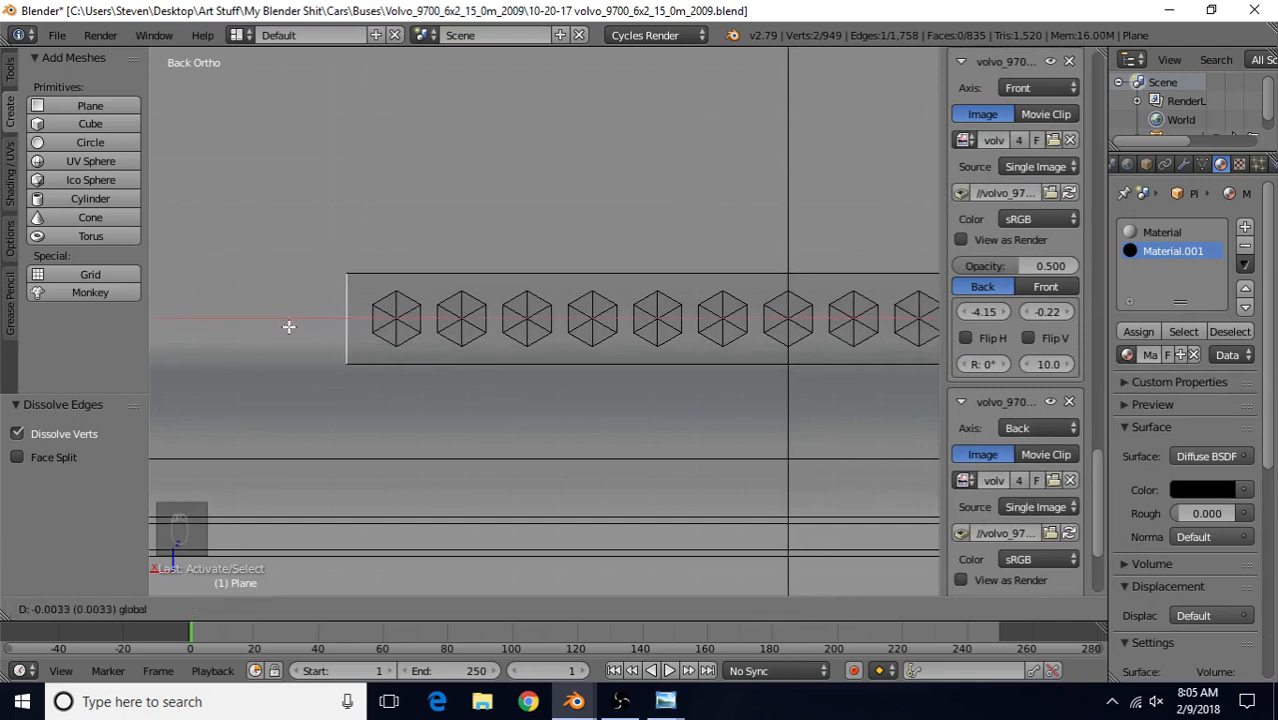
{"action": "left_click", "coordinate": [288, 326]}
{"action": "scroll", "coordinate": [613, 470], "scroll_direction": "down", "scroll_amount": 2}
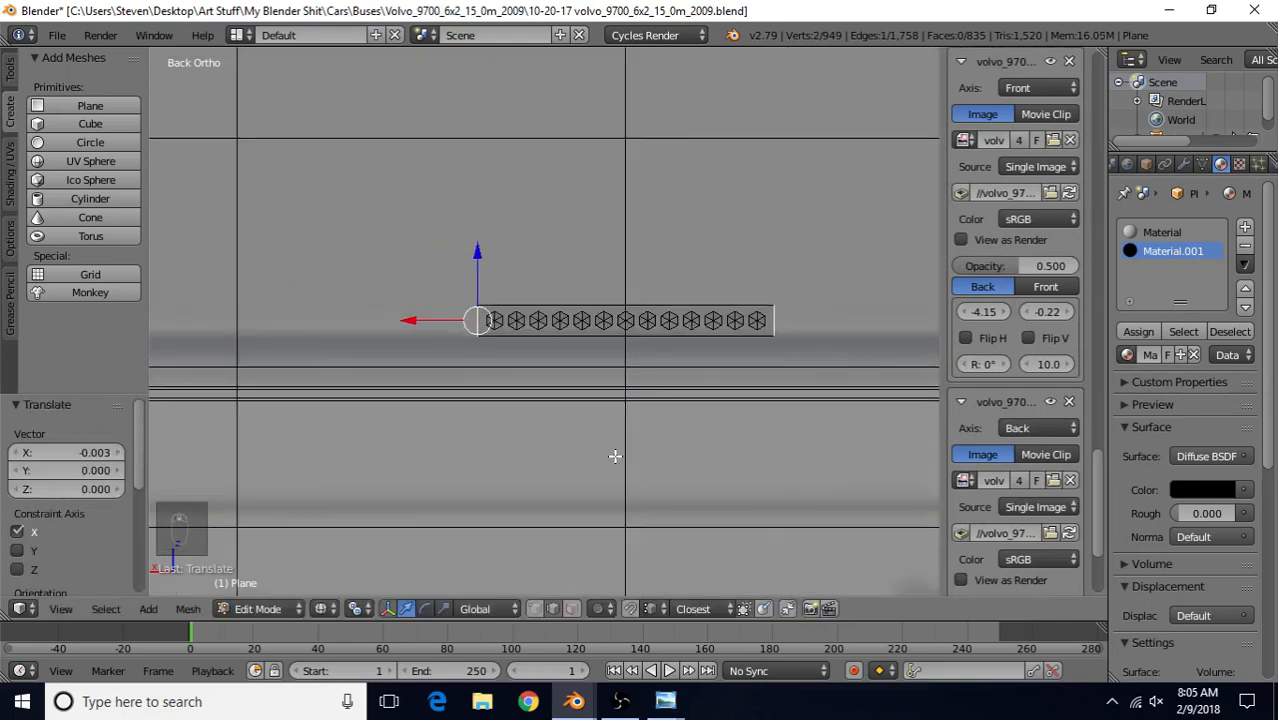
{"action": "scroll", "coordinate": [614, 456], "scroll_direction": "up", "scroll_amount": 3}
{"action": "key", "text": "ctrl+z"}
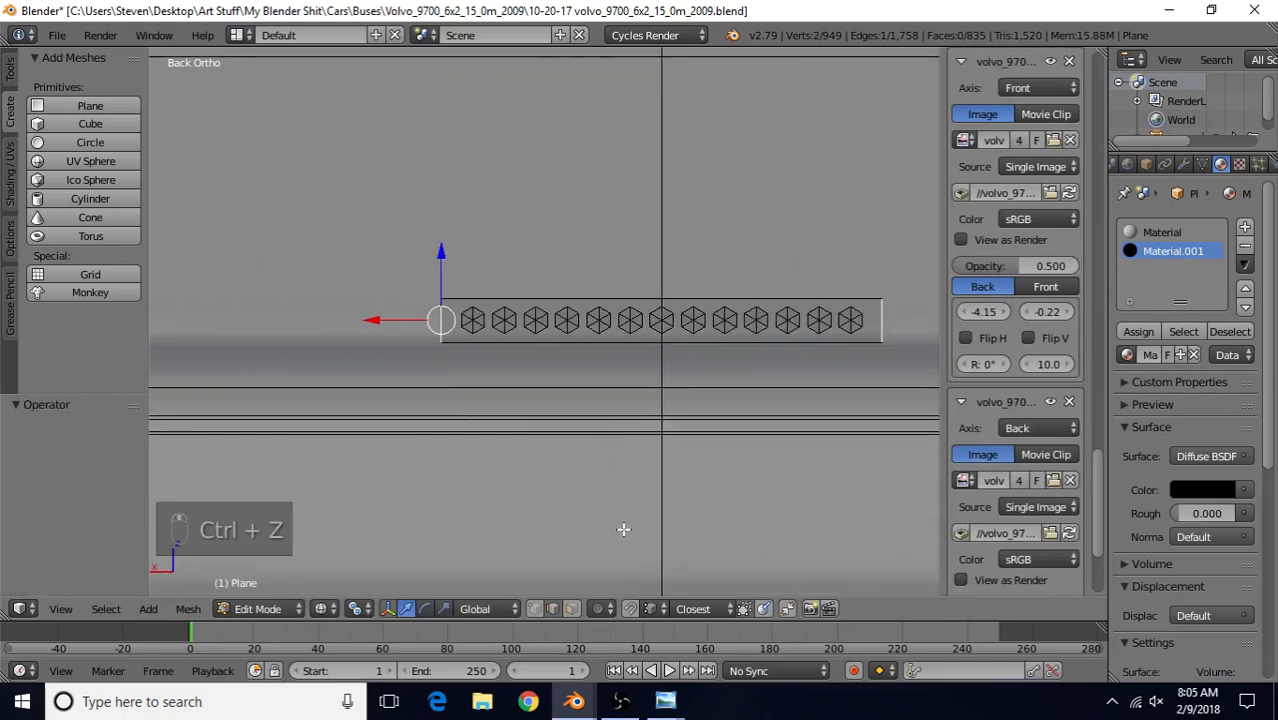
{"action": "key", "text": "ctrl+z"}
Check the strip light in the green and blue bus rear photos, and in Blender move the rectangle's outer end edge inward about 0.005 along X
{"action": "left_click", "coordinate": [665, 701]}
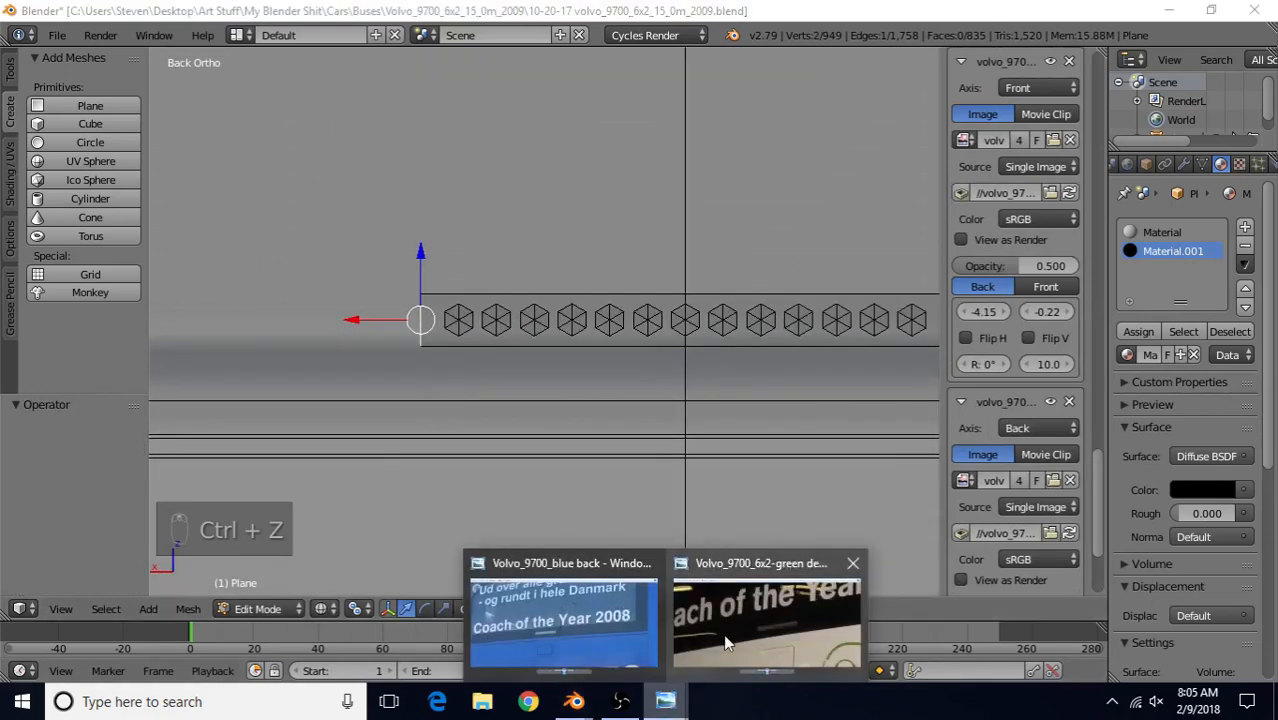
{"action": "left_click", "coordinate": [770, 610]}
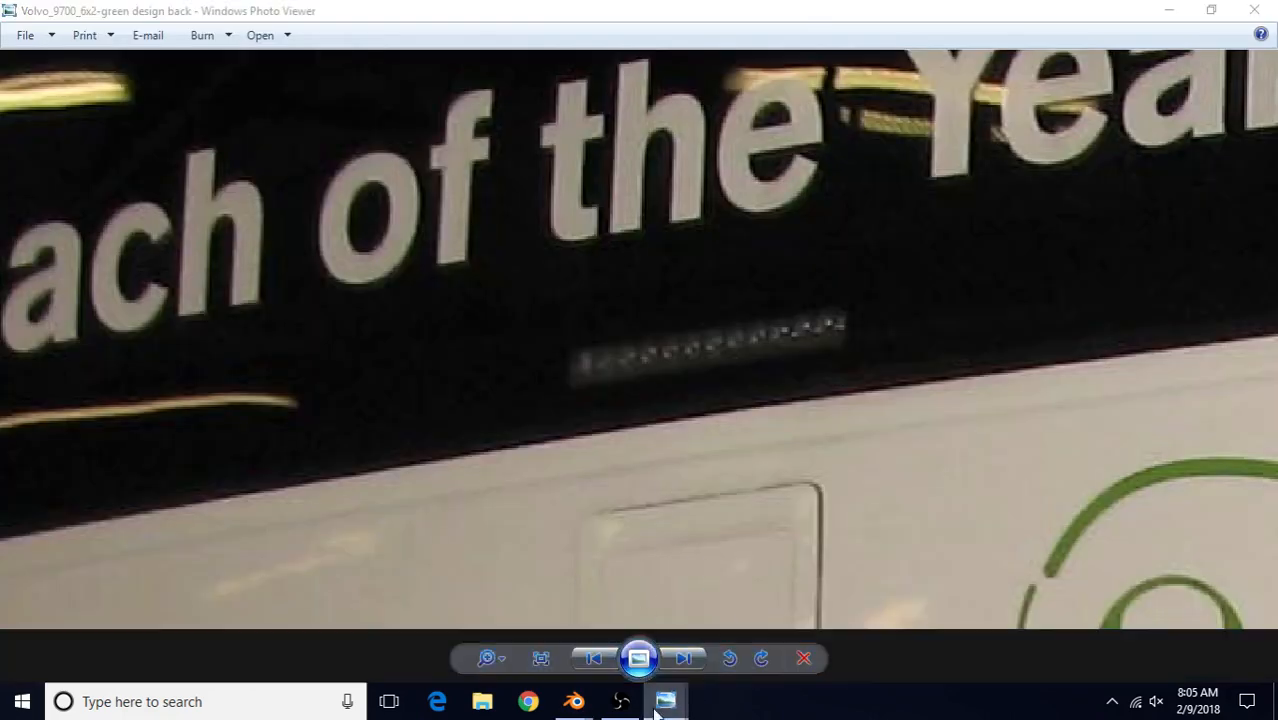
{"action": "left_click", "coordinate": [656, 705]}
{"action": "left_click", "coordinate": [558, 655]}
{"action": "left_click", "coordinate": [620, 701]}
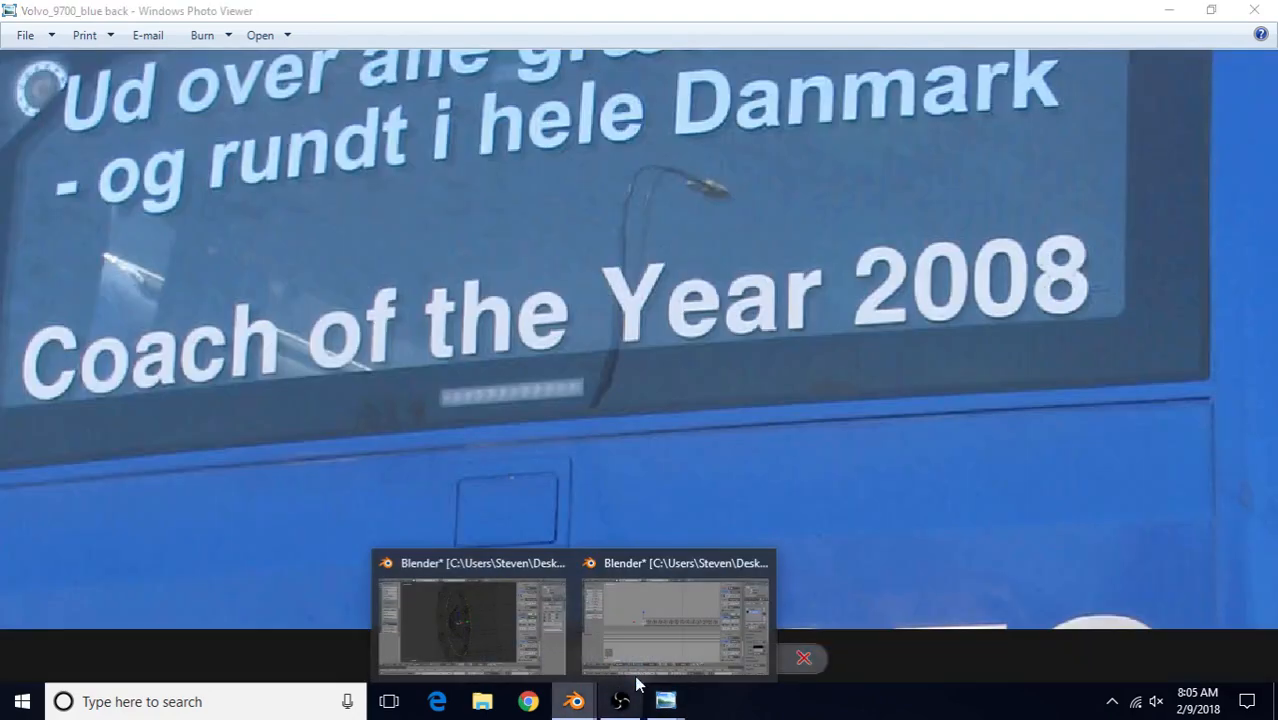
{"action": "left_click", "coordinate": [676, 605]}
{"action": "left_click_drag", "start_coordinate": [265, 321], "coordinate": [285, 325]}
{"action": "scroll", "coordinate": [676, 376], "scroll_direction": "down", "scroll_amount": 7}
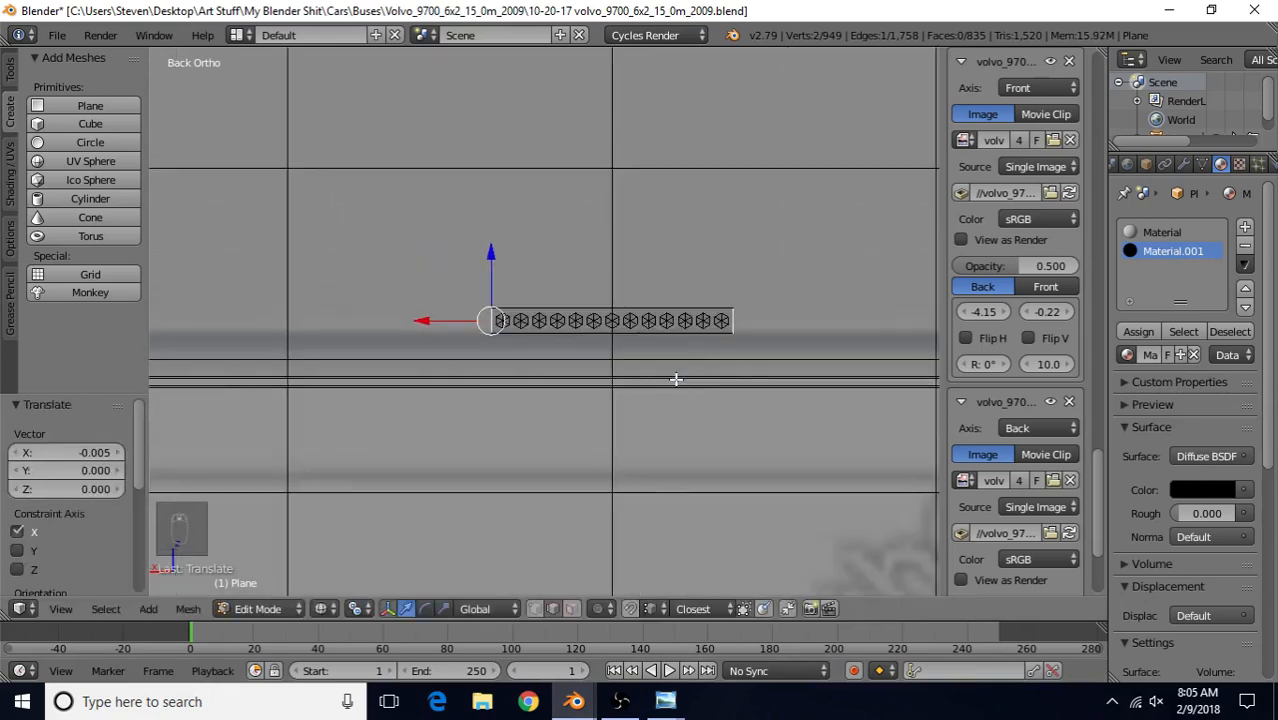
Select the whole linked strip rectangle and move it about -0.027 along Y onto the row of hexagon bulbs
{"action": "key", "text": "z"}
{"action": "key", "text": "z"}
{"action": "key", "text": "z"}
{"action": "scroll", "coordinate": [672, 368], "scroll_direction": "up", "scroll_amount": 6}
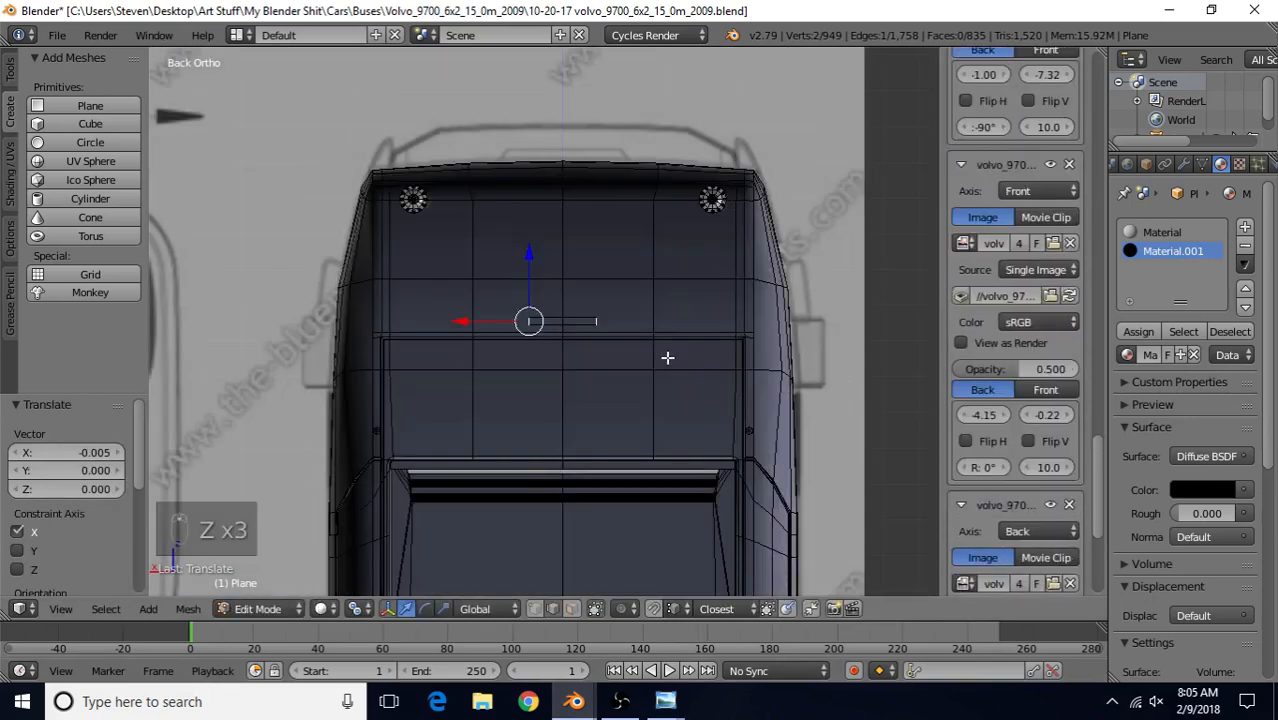
{"action": "middle_click_drag", "start_coordinate": [668, 358], "coordinate": [569, 416]}
{"action": "scroll", "coordinate": [528, 411], "scroll_direction": "up", "scroll_amount": 8}
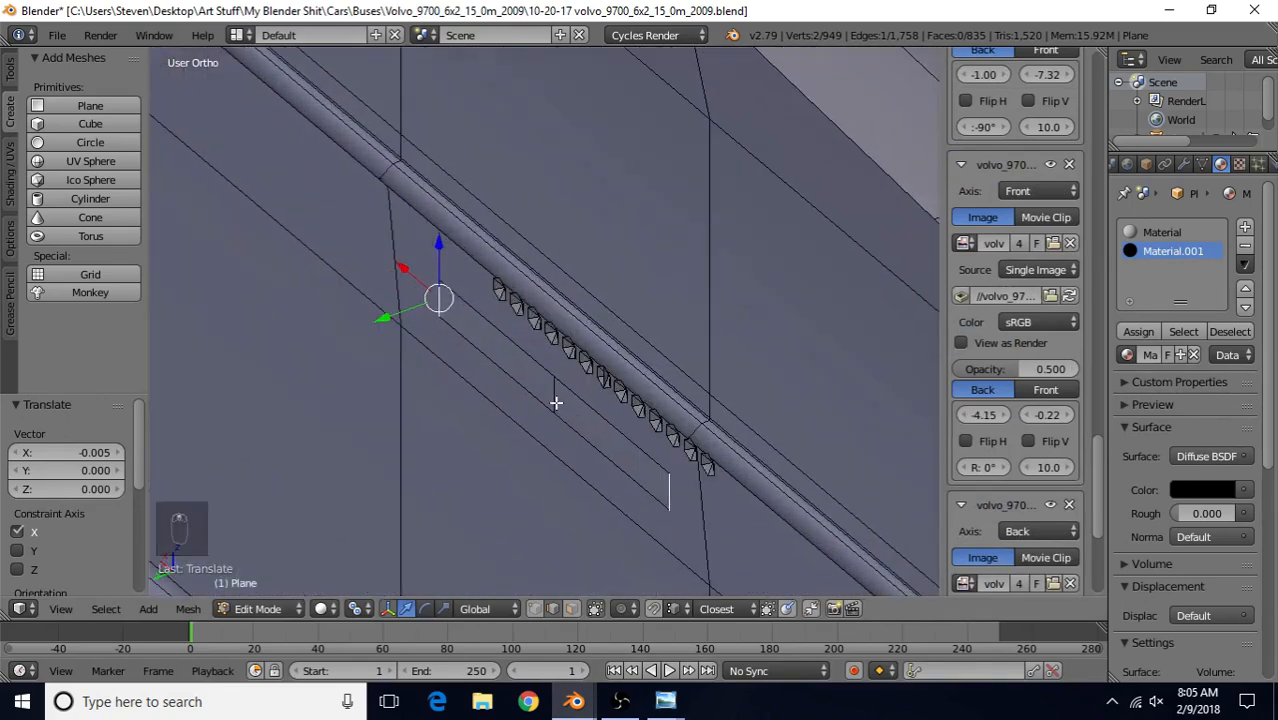
{"action": "right_click", "coordinate": [556, 402]}
{"action": "key", "text": "ctrl+l"}
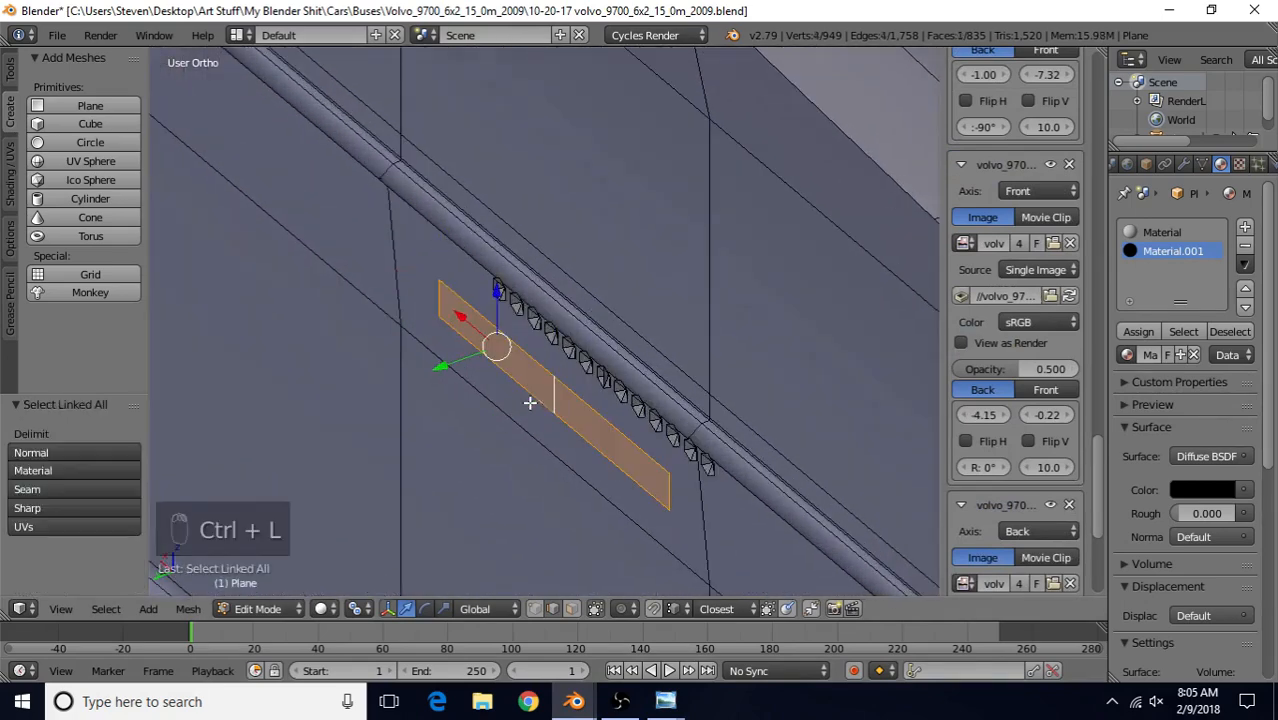
{"action": "key", "text": "g"}
{"action": "key", "text": "y"}
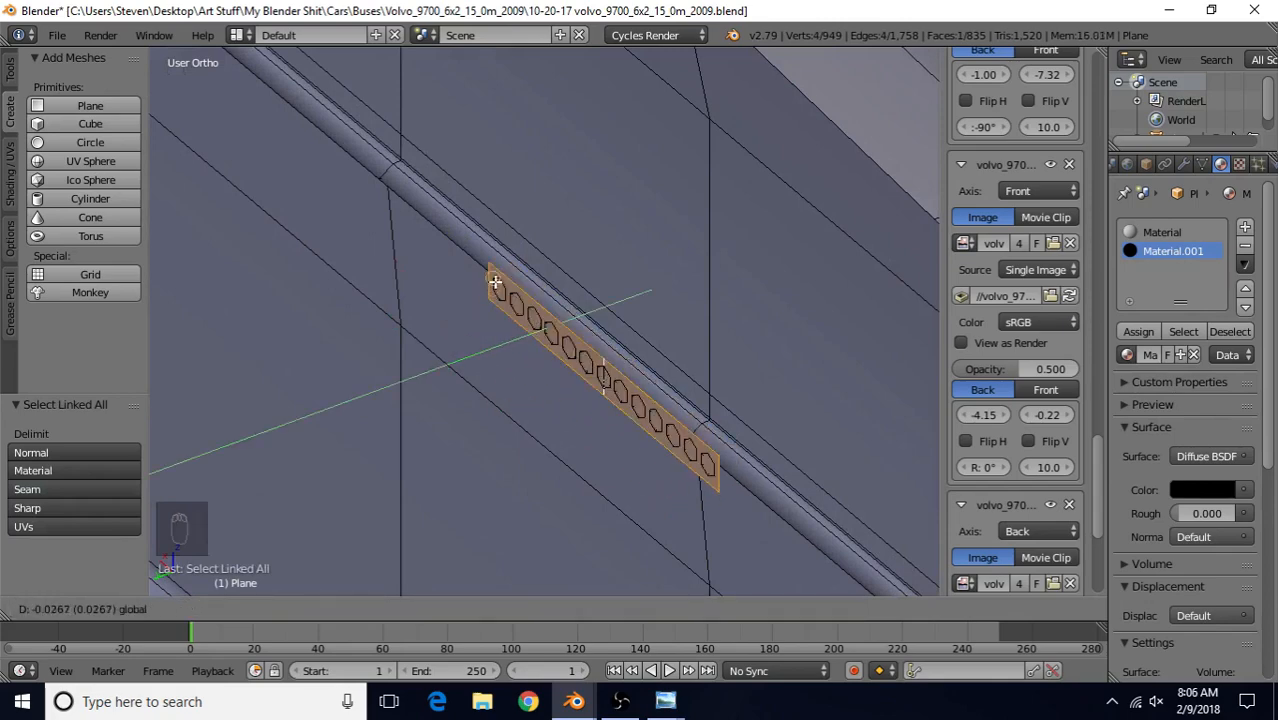
{"action": "left_click", "coordinate": [494, 283]}
Select all the linked hexagon bulbs together with the strip rectangle and move them along Y out to the bus's rear surface
{"action": "scroll", "coordinate": [471, 397], "scroll_direction": "up", "scroll_amount": 8}
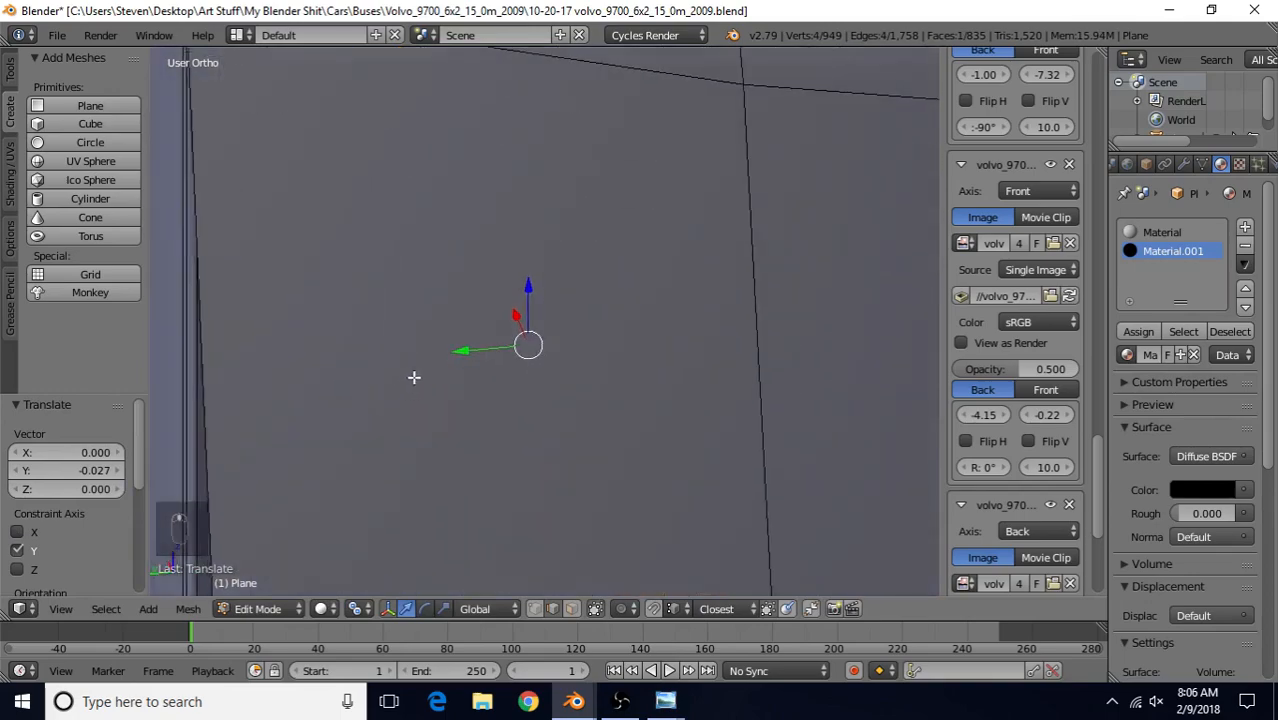
{"action": "scroll", "coordinate": [414, 377], "scroll_direction": "down", "scroll_amount": 8}
{"action": "middle_click_drag", "start_coordinate": [442, 371], "coordinate": [759, 331]}
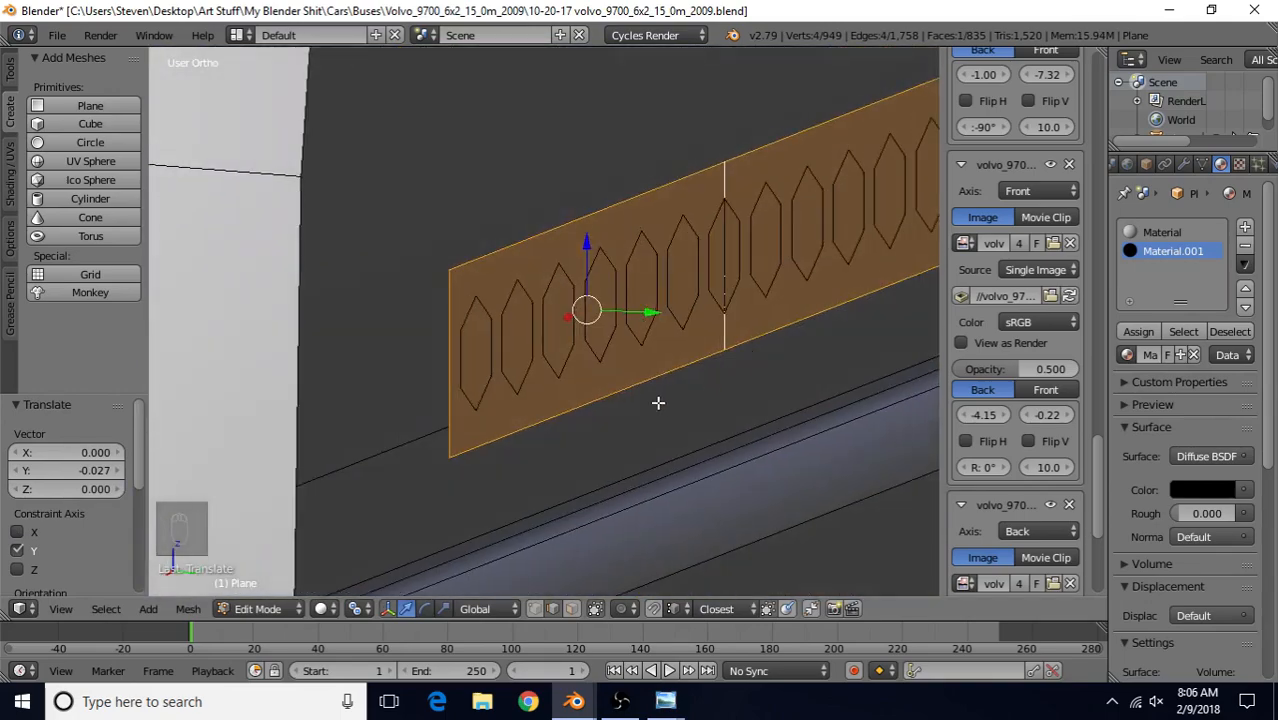
{"action": "scroll", "coordinate": [616, 377], "scroll_direction": "down", "scroll_amount": 3}
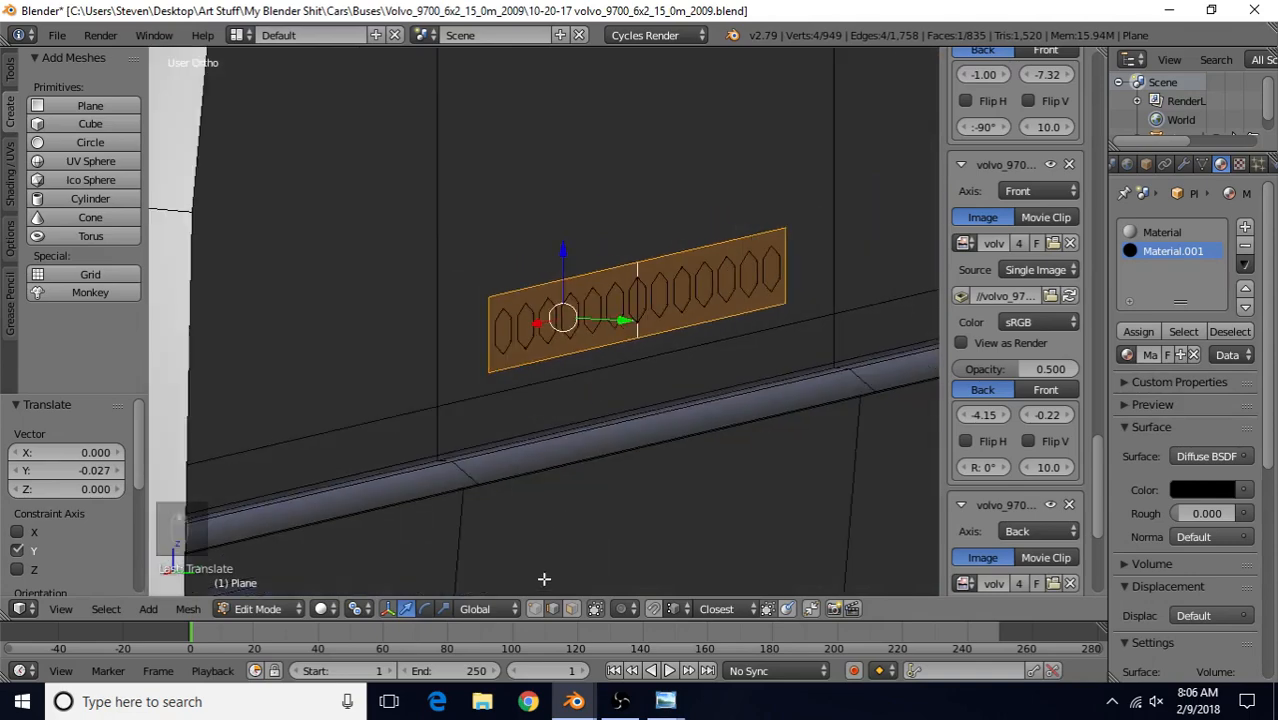
{"action": "right_click", "coordinate": [530, 325], "text": "shift"}
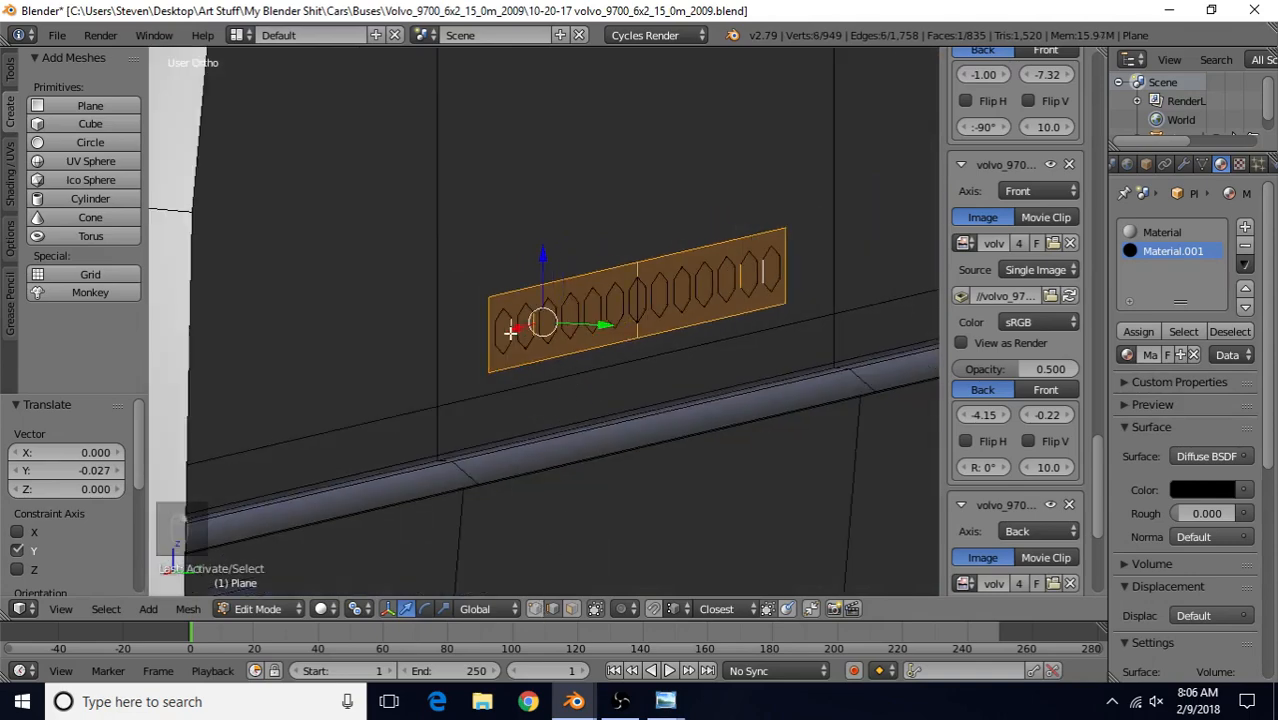
{"action": "right_click", "coordinate": [576, 305], "text": "shift"}
{"action": "right_click", "coordinate": [597, 308], "text": "shift"}
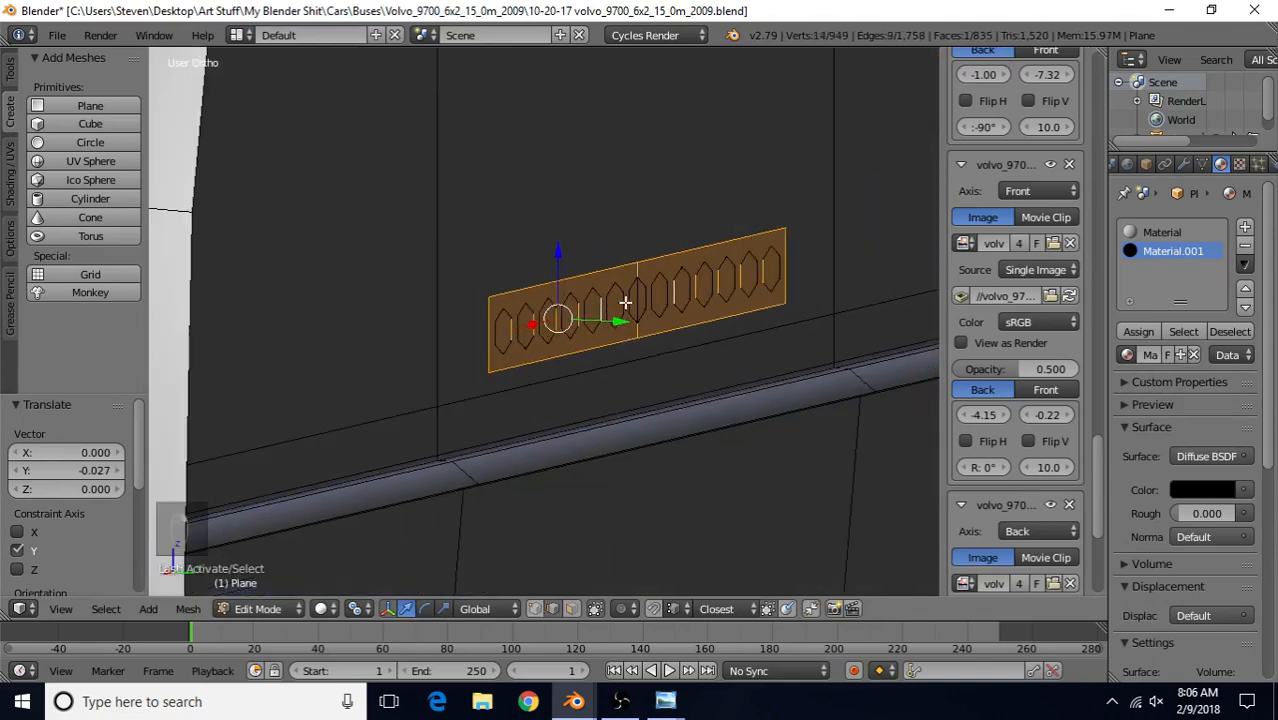
{"action": "right_click", "coordinate": [635, 298], "text": "shift"}
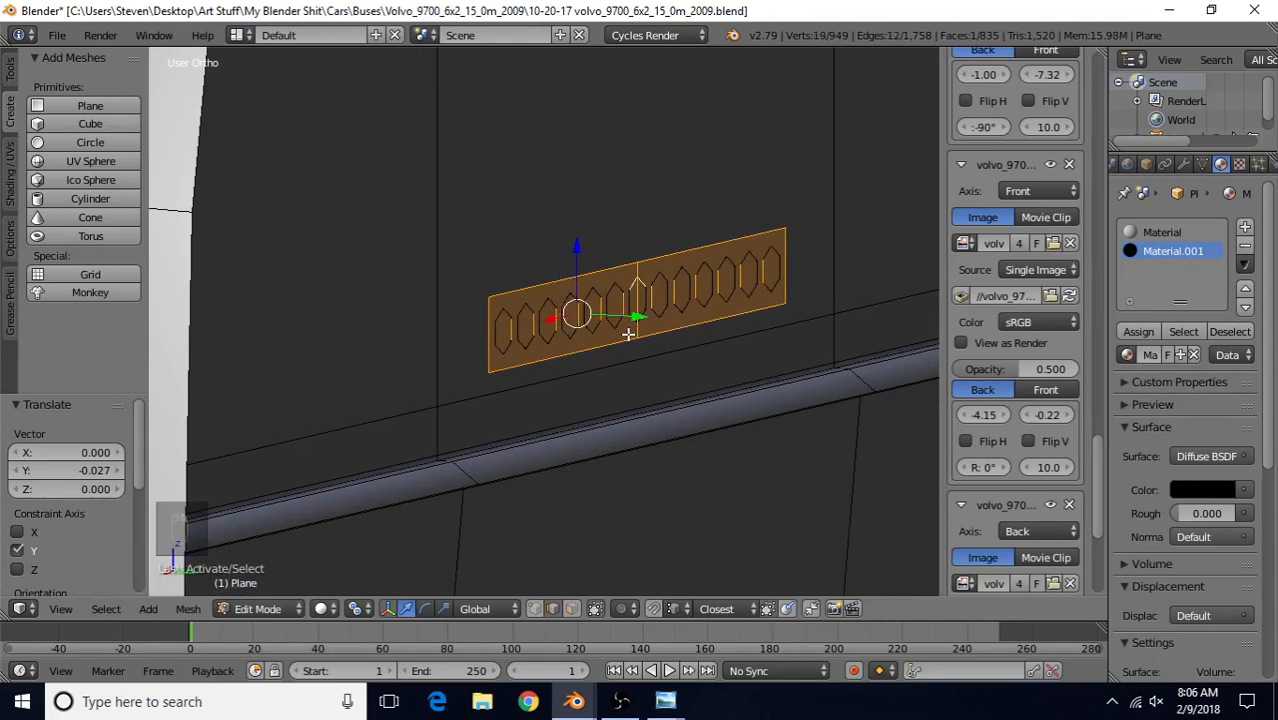
{"action": "key", "text": "ctrl+l"}
{"action": "scroll", "coordinate": [628, 334], "scroll_direction": "down", "scroll_amount": 3}
{"action": "key", "text": "z"}
{"action": "middle_click_drag", "start_coordinate": [551, 333], "coordinate": [728, 324]}
{"action": "key", "text": "z"}
{"action": "scroll", "coordinate": [599, 337], "scroll_direction": "up", "scroll_amount": 5}
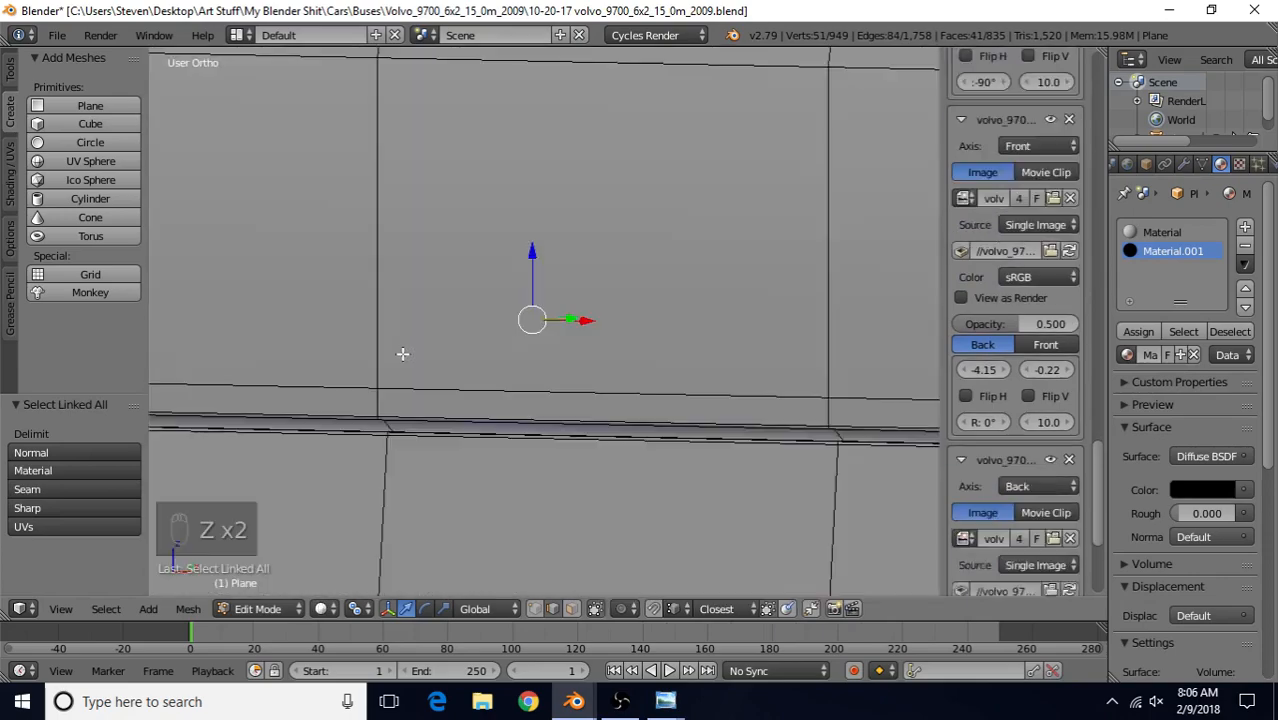
{"action": "middle_click_drag", "start_coordinate": [399, 354], "coordinate": [585, 294]}
{"action": "key", "text": "KP_3"}
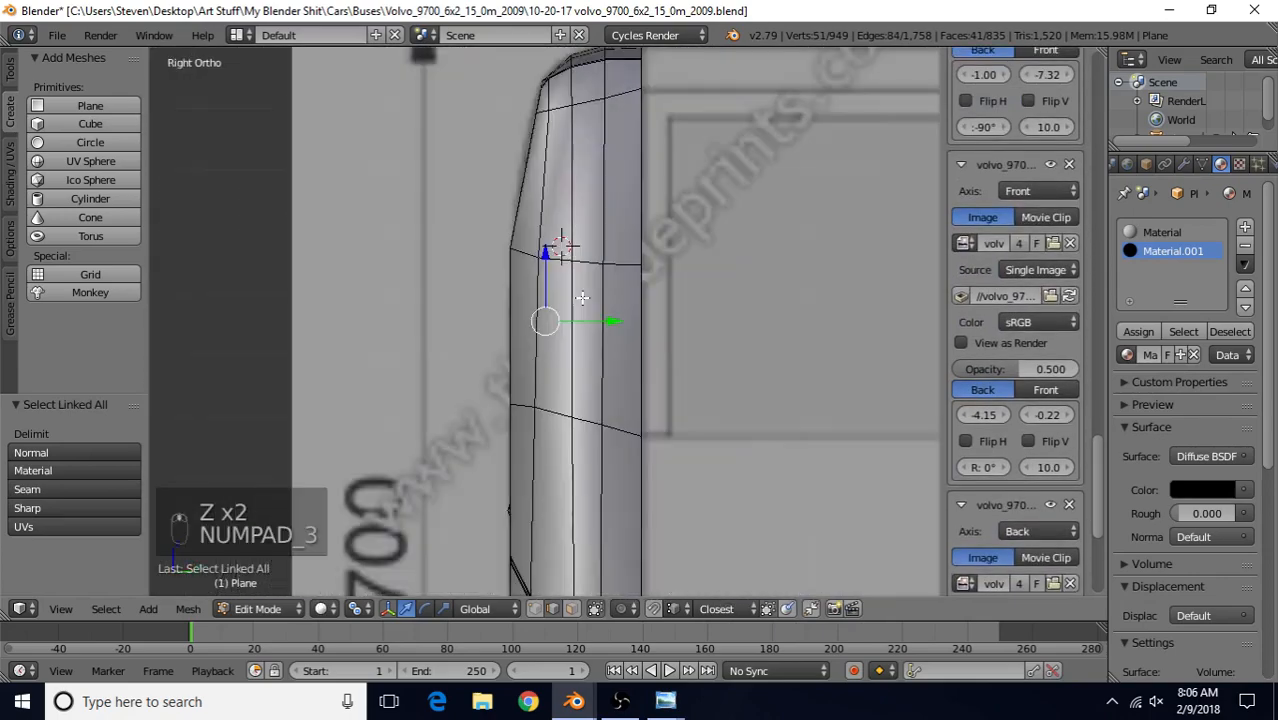
{"action": "key", "text": "z"}
{"action": "scroll", "coordinate": [566, 320], "scroll_direction": "up", "scroll_amount": 1}
{"action": "left_click_drag", "start_coordinate": [600, 320], "coordinate": [500, 311]}
{"action": "key", "text": "z"}
Examine the strip light's placement on the bus's rear in object and edit mode, with solid and wireframe shading
{"action": "scroll", "coordinate": [496, 356], "scroll_direction": "down", "scroll_amount": 9}
{"action": "mouse_move", "coordinate": [374, 320]}
{"action": "middle_mouse_down"}
{"action": "mouse_move", "coordinate": [453, 362]}
{"action": "mouse_move", "coordinate": [556, 348]}
{"action": "mouse_move", "coordinate": [402, 351]}
{"action": "mouse_move", "coordinate": [383, 324]}
{"action": "mouse_move", "coordinate": [399, 371]}
{"action": "mouse_move", "coordinate": [533, 365]}
{"action": "mouse_move", "coordinate": [701, 333]}
{"action": "mouse_move", "coordinate": [658, 313]}
{"action": "middle_mouse_up"}
{"action": "scroll", "coordinate": [560, 345], "scroll_direction": "up", "scroll_amount": 4}
{"action": "key", "text": "Tab"}
{"action": "scroll", "coordinate": [399, 380], "scroll_direction": "down", "scroll_amount": 4}
{"action": "key", "text": "Tab"}
{"action": "scroll", "coordinate": [658, 313], "scroll_direction": "down", "scroll_amount": 3}
{"action": "scroll", "coordinate": [670, 250], "scroll_direction": "up", "scroll_amount": 3}
{"action": "key", "text": "z"}
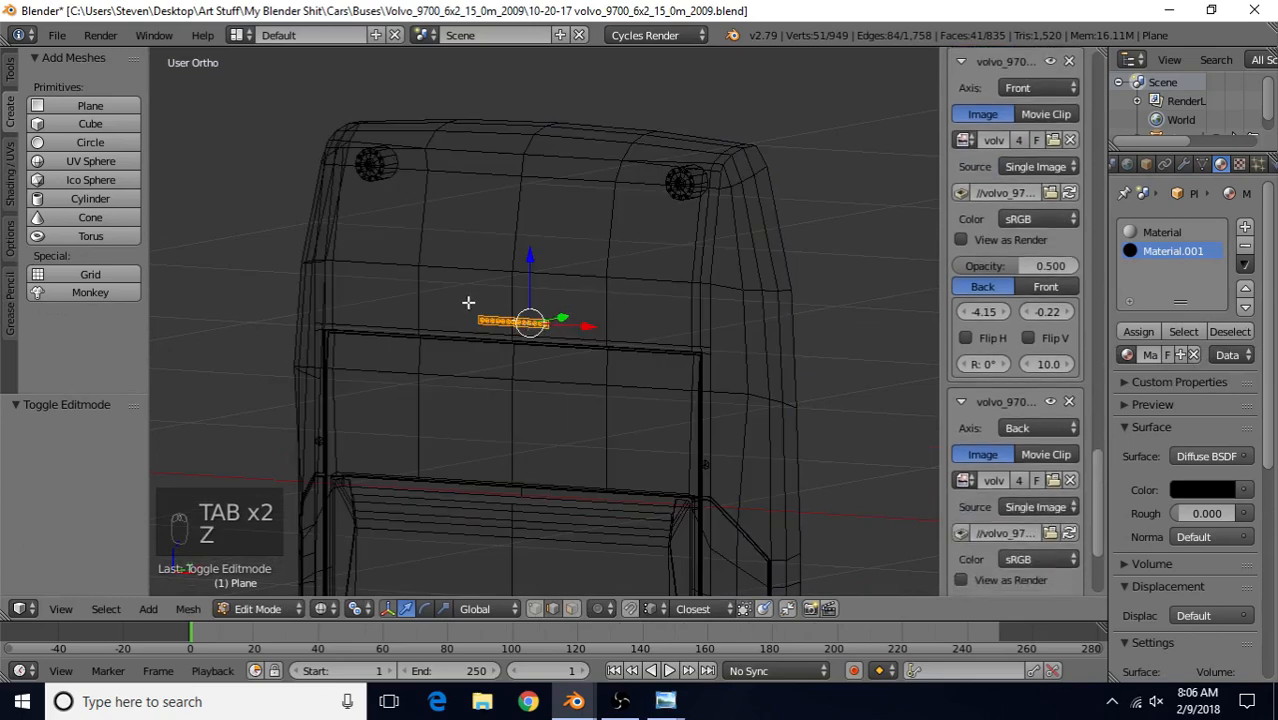
{"action": "scroll", "coordinate": [468, 302], "scroll_direction": "down", "scroll_amount": 4}
{"action": "key", "text": "z"}
{"action": "scroll", "coordinate": [1015, 330], "scroll_direction": "up", "scroll_amount": 3}
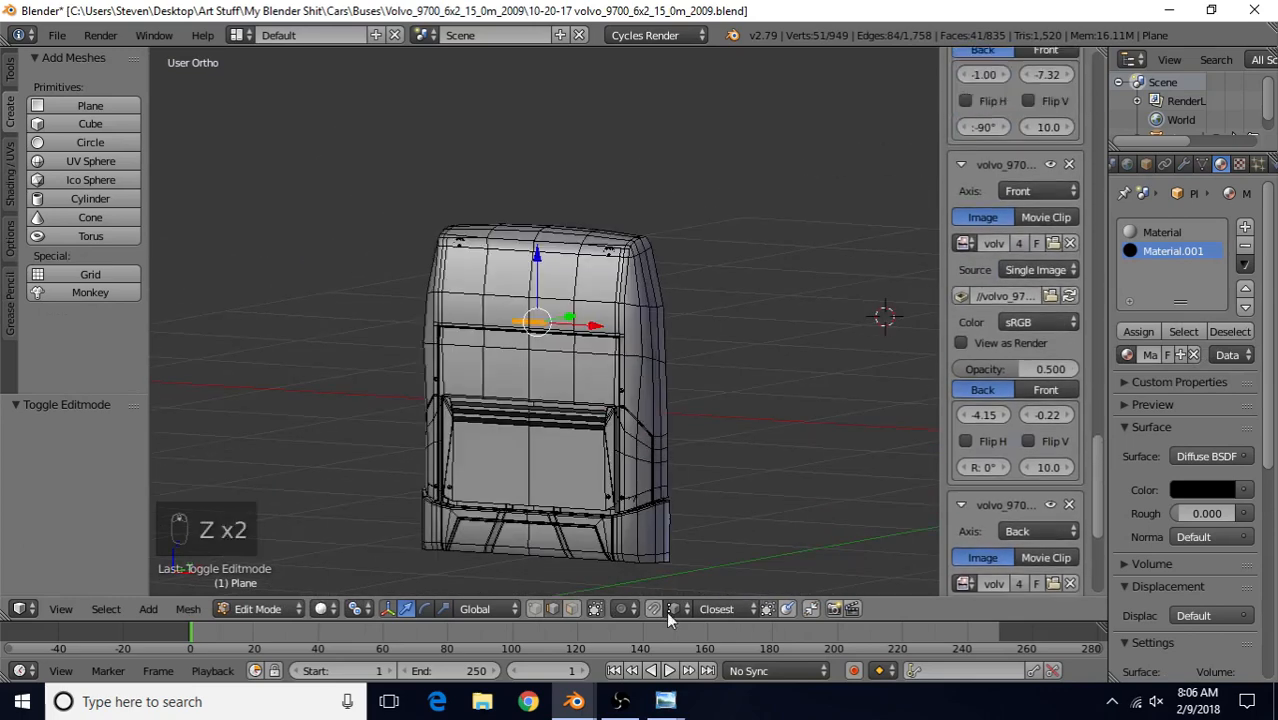
Switch to the Blender window with the practice13 V2 file and examine the small rounded panel on the bus's rear in object mode
{"action": "left_click", "coordinate": [585, 705]}
{"action": "scroll", "coordinate": [573, 475], "scroll_direction": "down", "scroll_amount": 3}
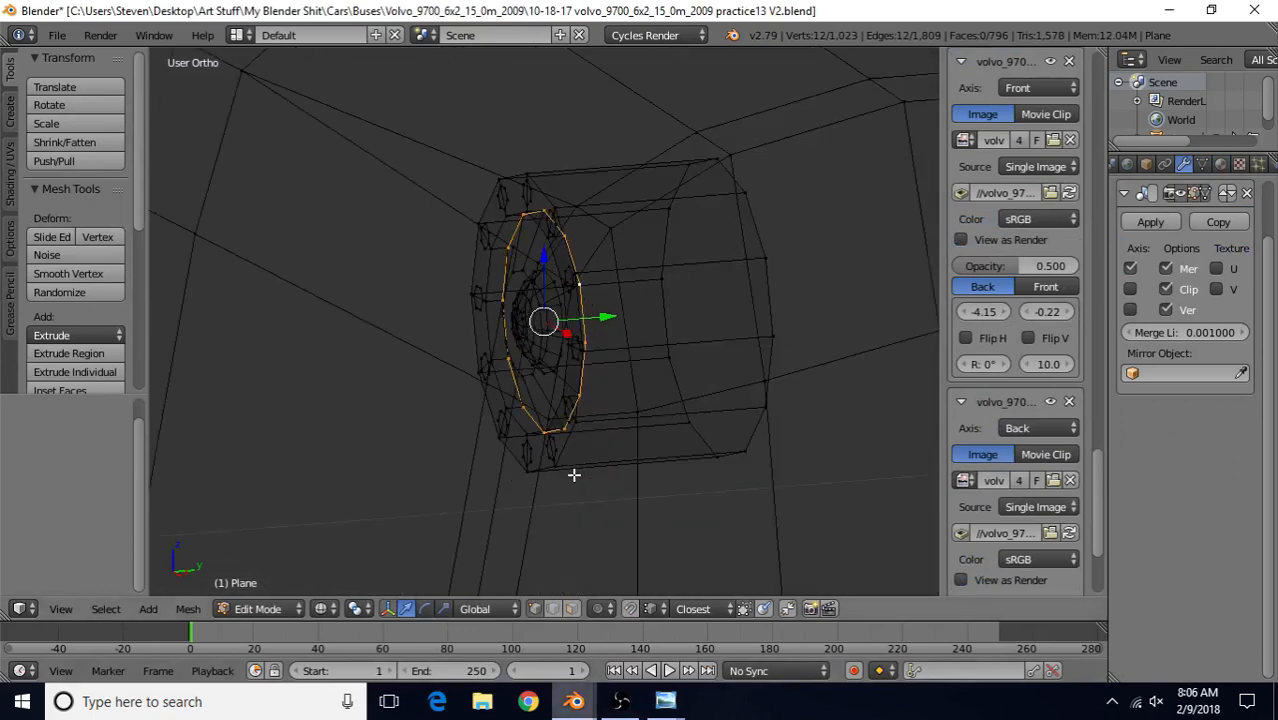
{"action": "key", "text": "z"}
{"action": "scroll", "coordinate": [573, 475], "scroll_direction": "down", "scroll_amount": 5}
{"action": "key", "text": "Tab"}
{"action": "middle_click_drag", "start_coordinate": [573, 475], "coordinate": [642, 357]}
{"action": "scroll", "coordinate": [528, 398], "scroll_direction": "down", "scroll_amount": 4}
{"action": "scroll", "coordinate": [504, 388], "scroll_direction": "up", "scroll_amount": 3}
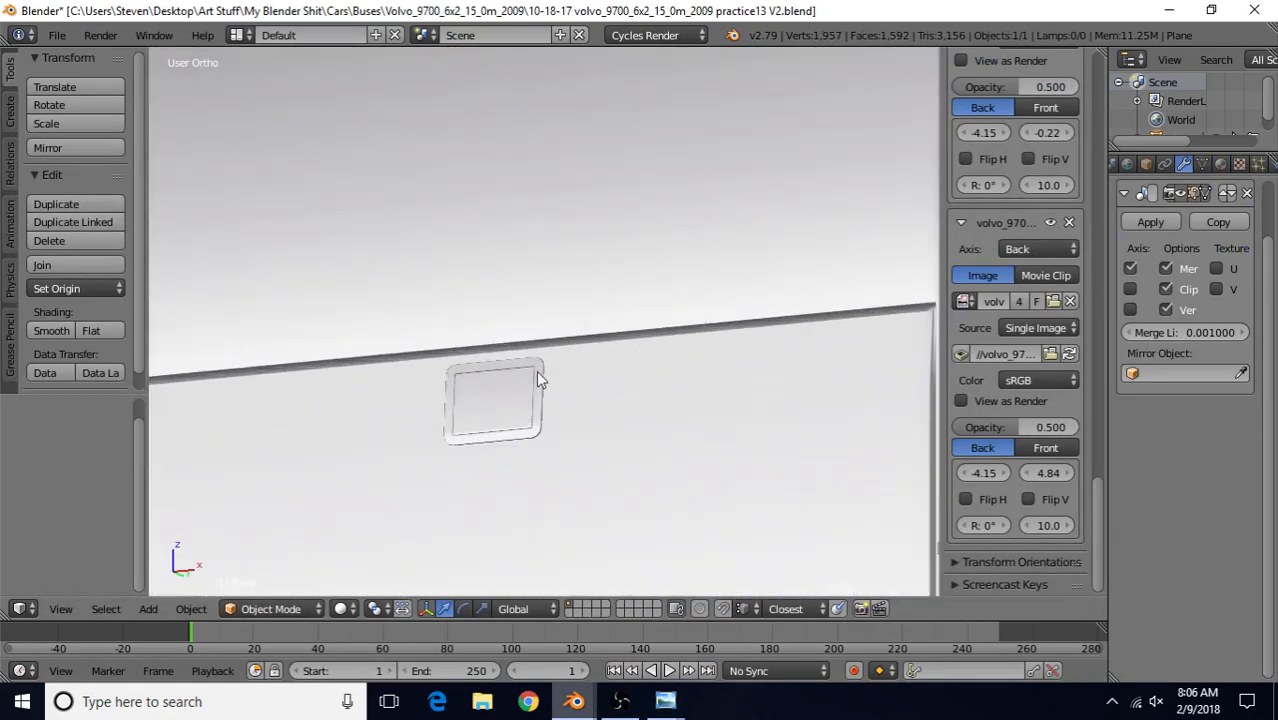
Check the small panel below the strip light in the Volvo_9700_blue back photo and add a plane to the bus mesh in the 10-20-17 Blender file
{"action": "mouse_move", "coordinate": [665, 701]}
{"action": "left_click", "coordinate": [620, 600]}
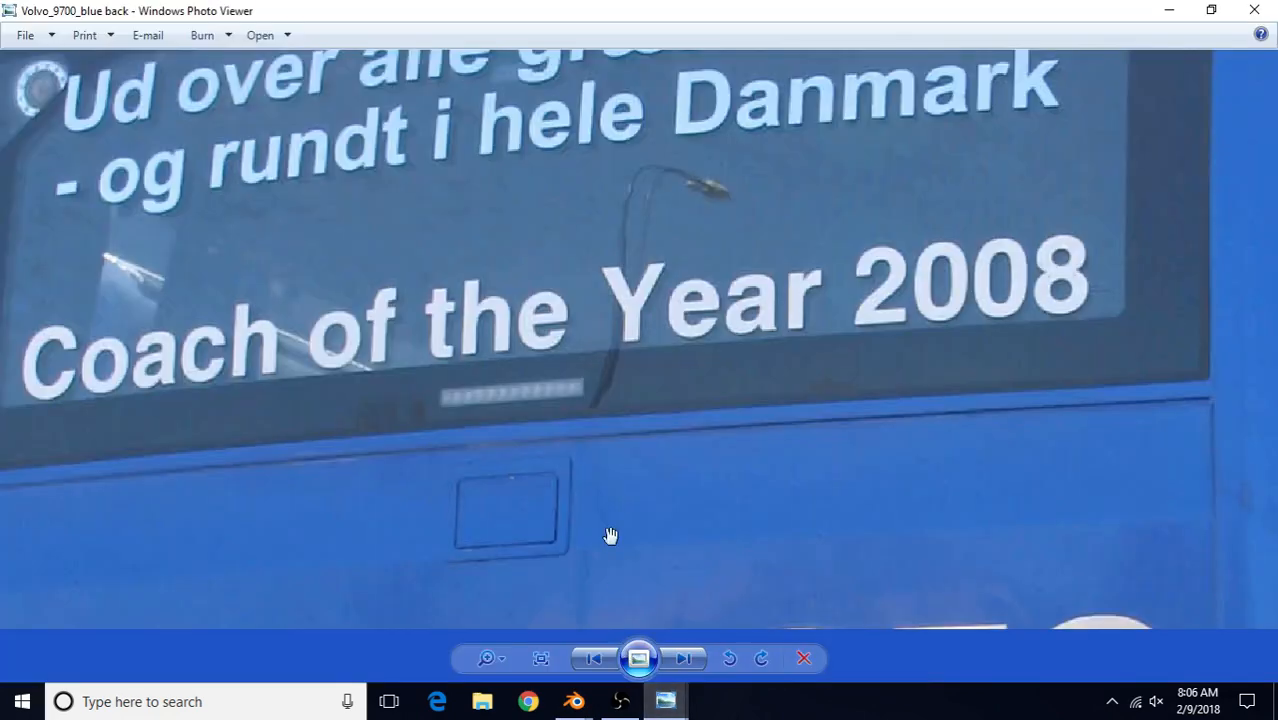
{"action": "left_click_drag", "start_coordinate": [611, 536], "coordinate": [532, 313]}
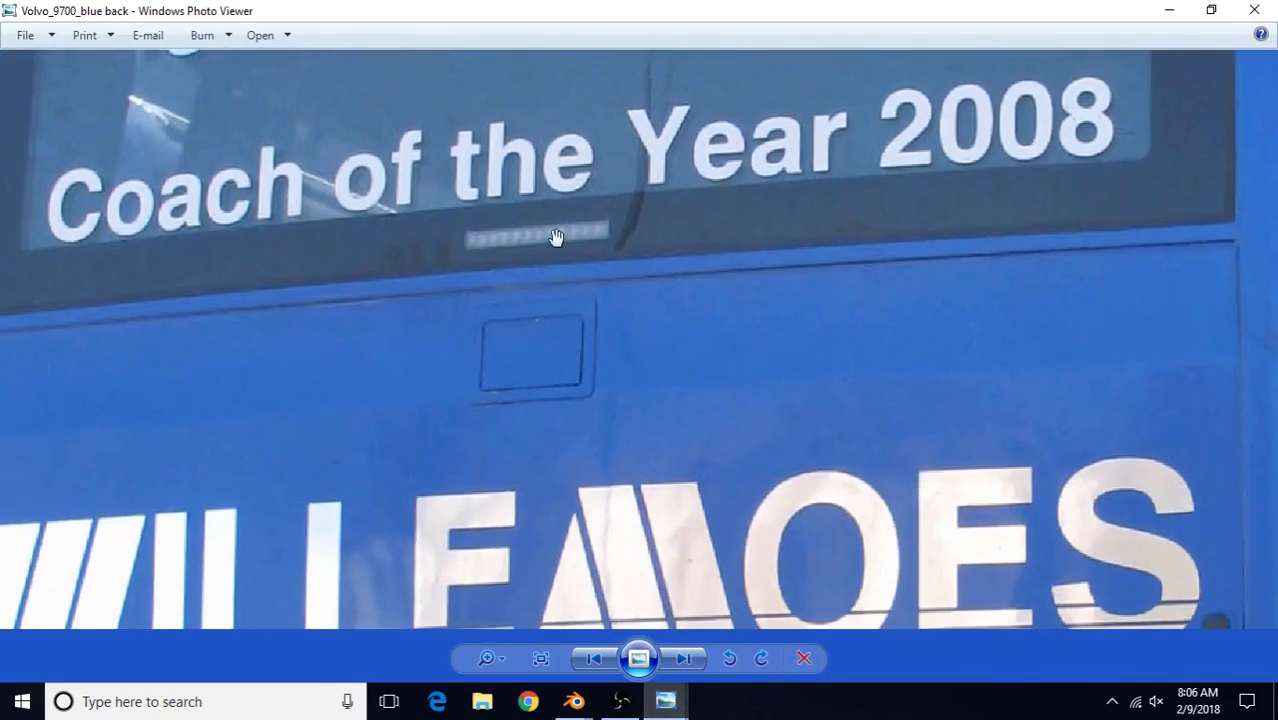
{"action": "mouse_move", "coordinate": [574, 701]}
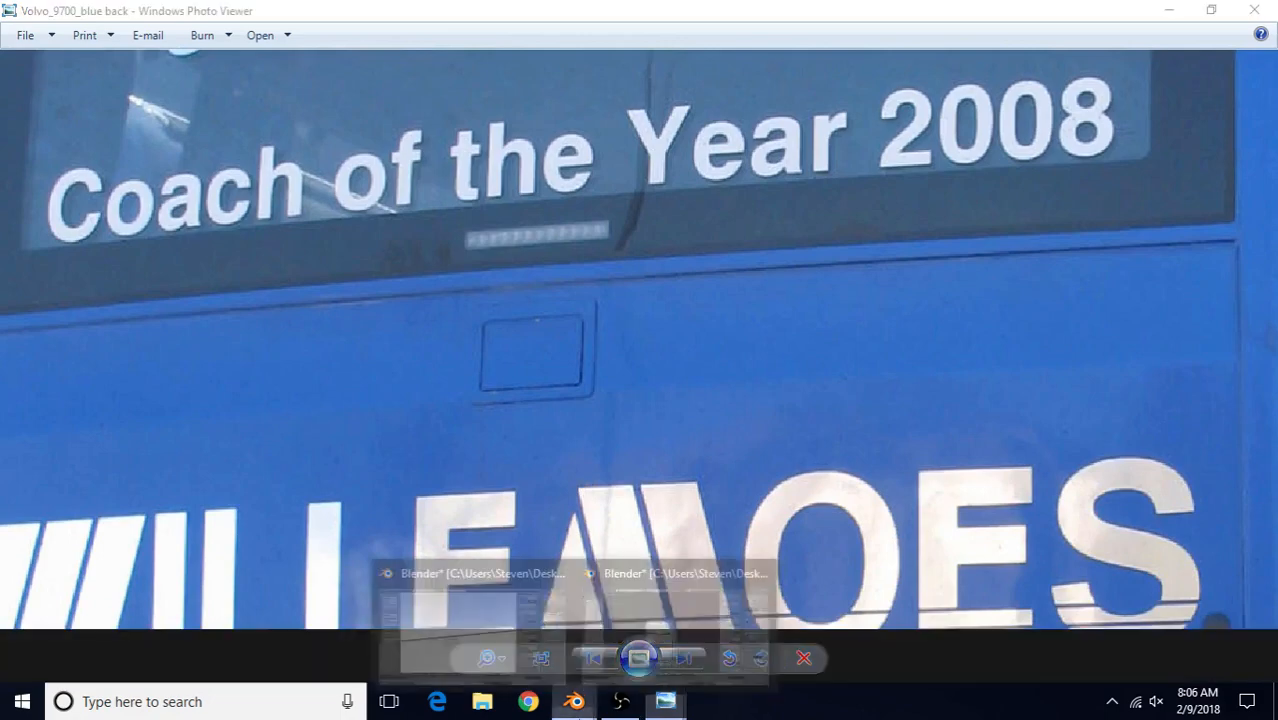
{"action": "left_click", "coordinate": [627, 590]}
{"action": "middle_click_drag", "start_coordinate": [598, 439], "coordinate": [600, 453]}
{"action": "scroll", "coordinate": [600, 453], "scroll_direction": "up", "scroll_amount": 2}
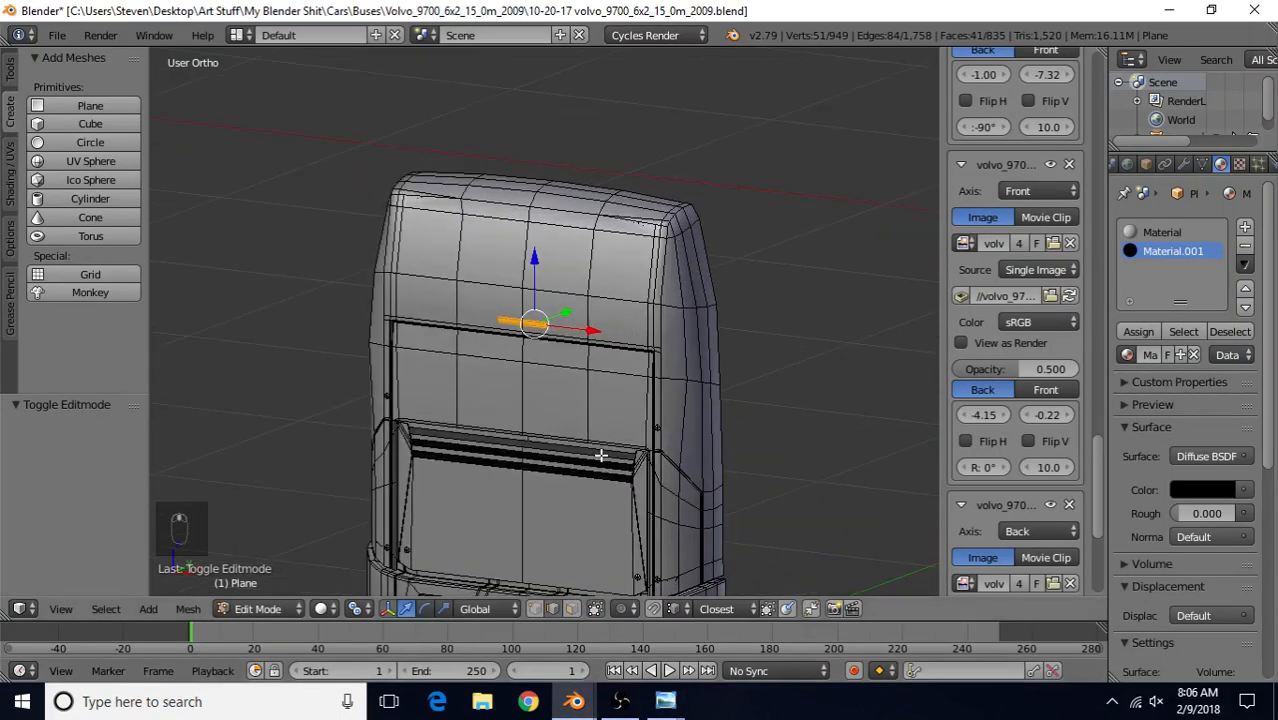
{"action": "key", "text": "a"}
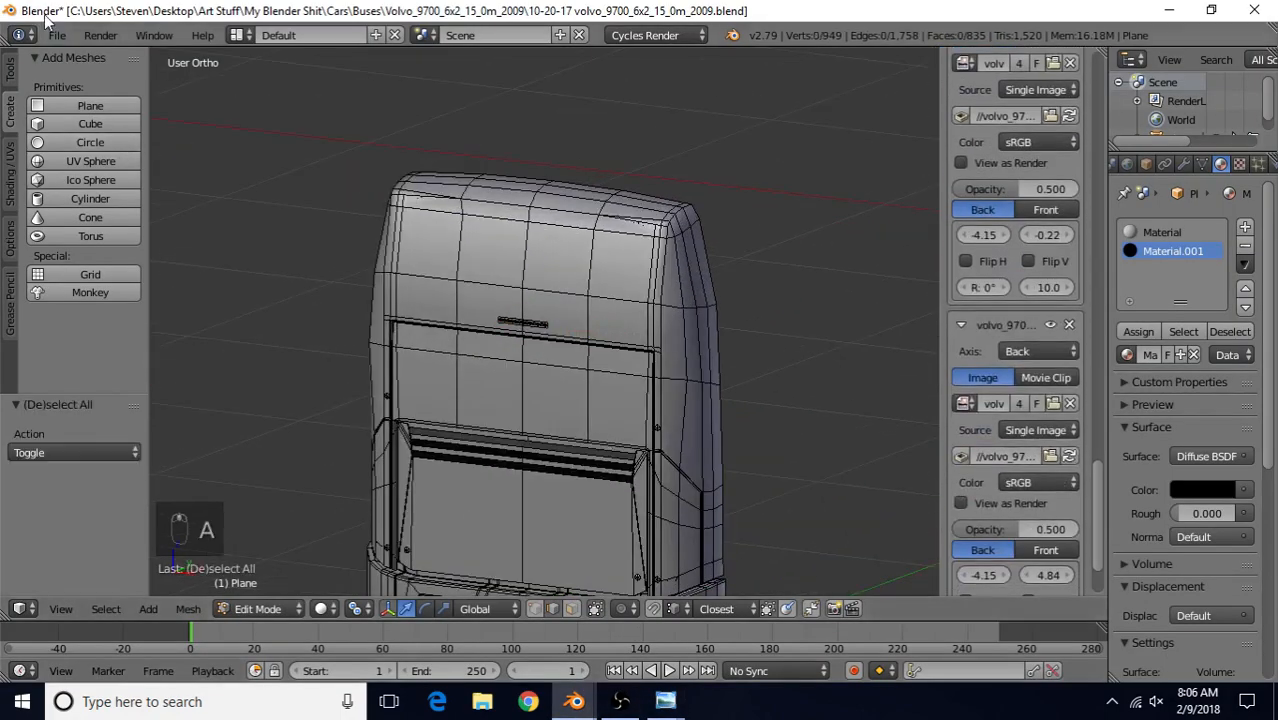
{"action": "left_click", "coordinate": [44, 110]}
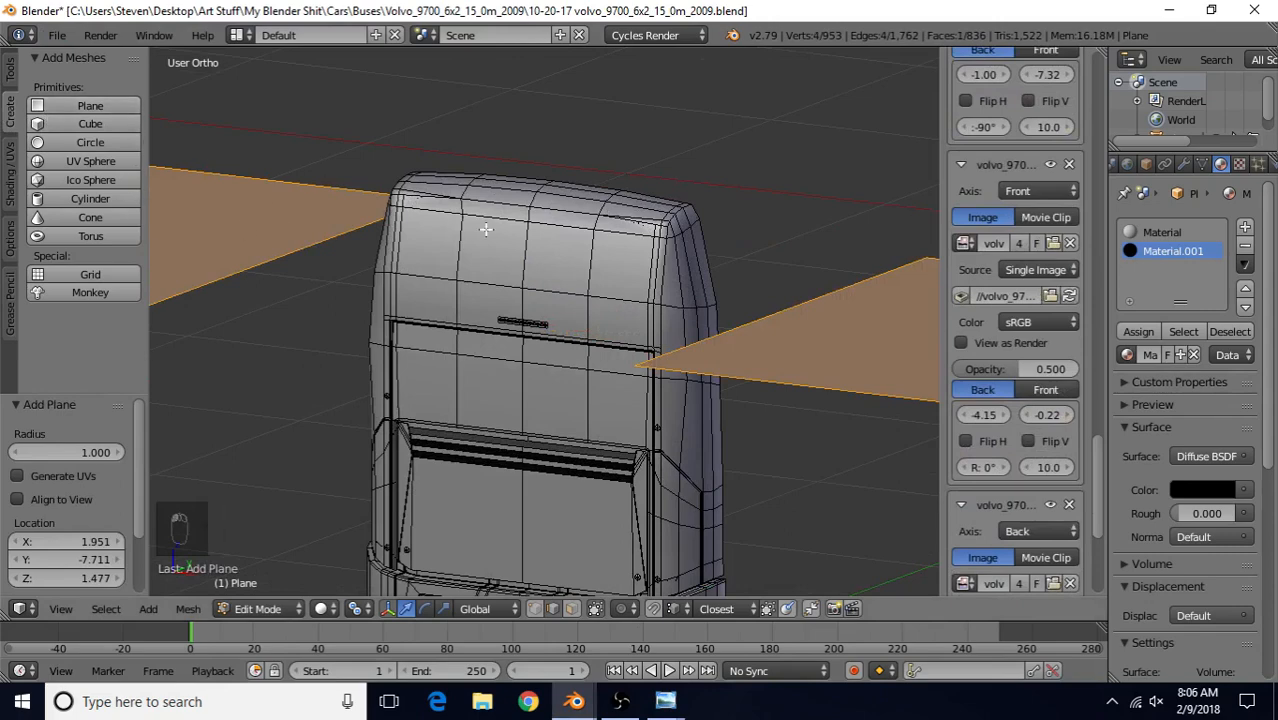
Rotate the new plane 90° about X so it stands upright, and scale it down
{"action": "scroll", "coordinate": [485, 230], "scroll_direction": "down", "scroll_amount": 4}
{"action": "key", "text": "r"}
{"action": "key", "text": "x"}
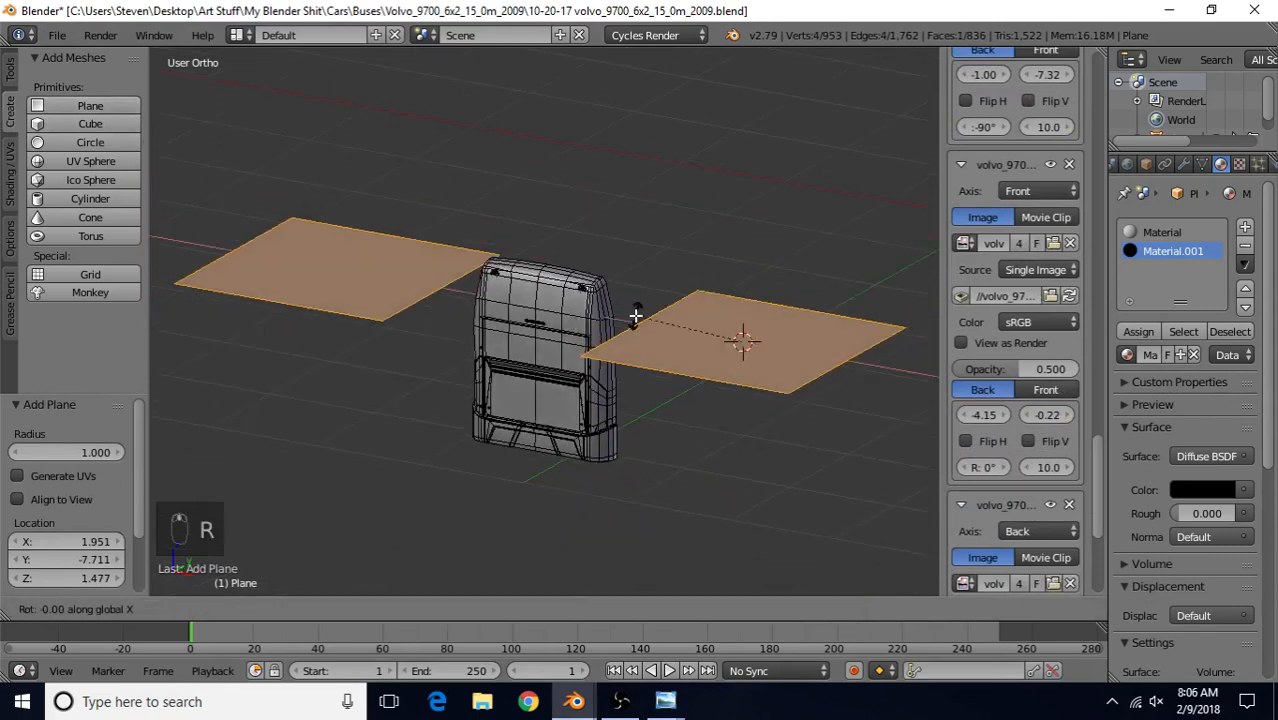
{"action": "key", "text": "9"}
{"action": "key", "text": "0"}
{"action": "key", "text": "Return"}
{"action": "key", "text": "s"}
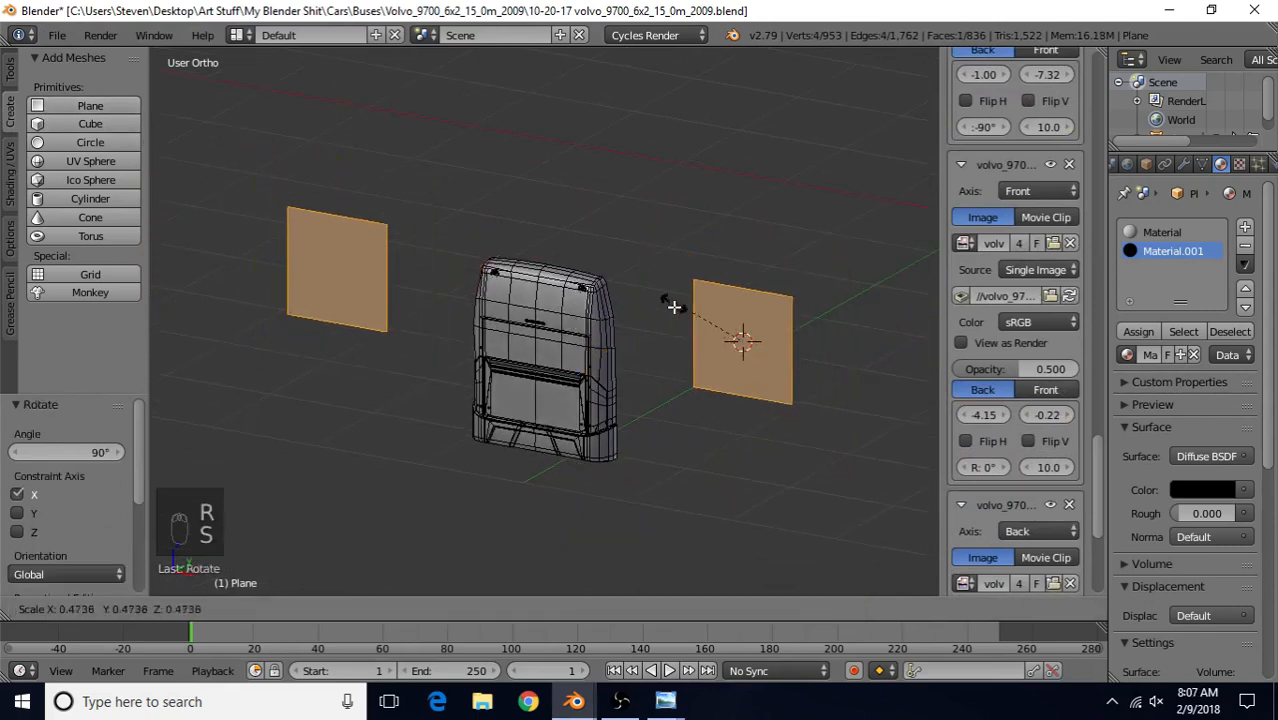
{"action": "left_click", "coordinate": [685, 334]}
{"action": "key", "text": "a"}
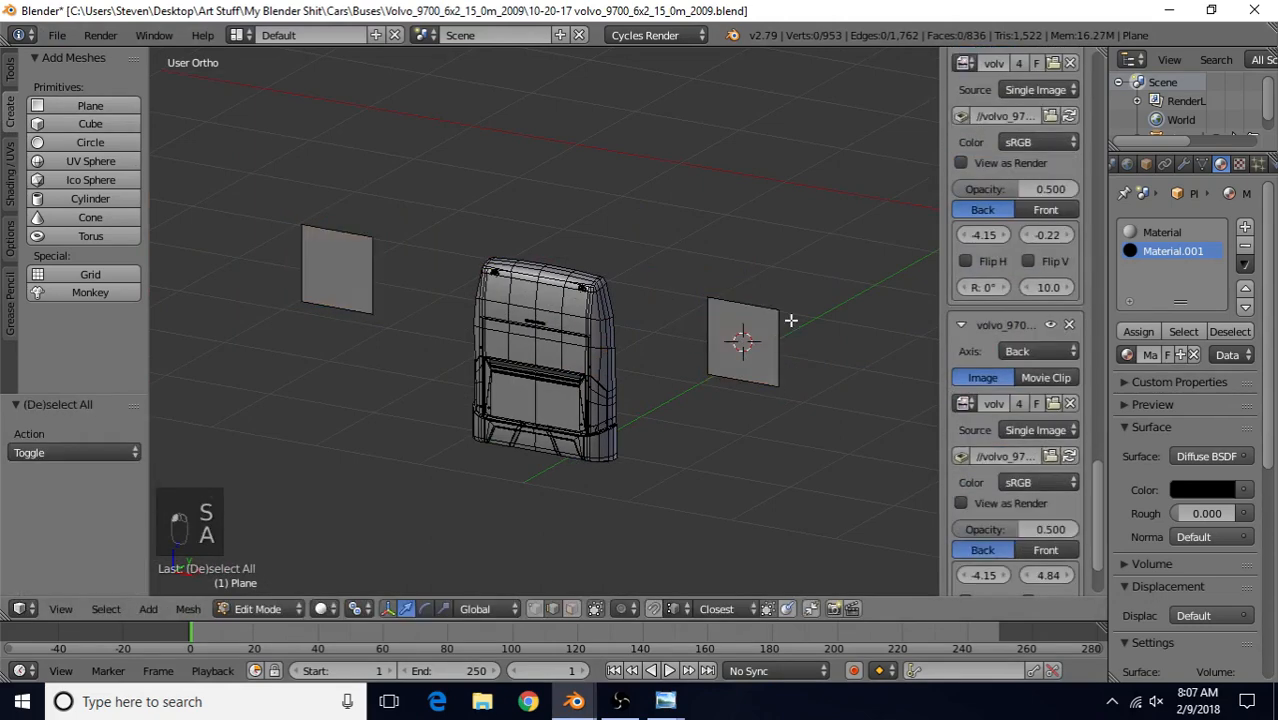
{"action": "key", "text": "ctrl+z"}
Move the plane about -1.772 along X and down along Z onto the bus's rear, and scale it by about 0.51
{"action": "left_click_drag", "start_coordinate": [785, 348], "coordinate": [601, 312]}
{"action": "left_click_drag", "start_coordinate": [562, 256], "coordinate": [561, 308]}
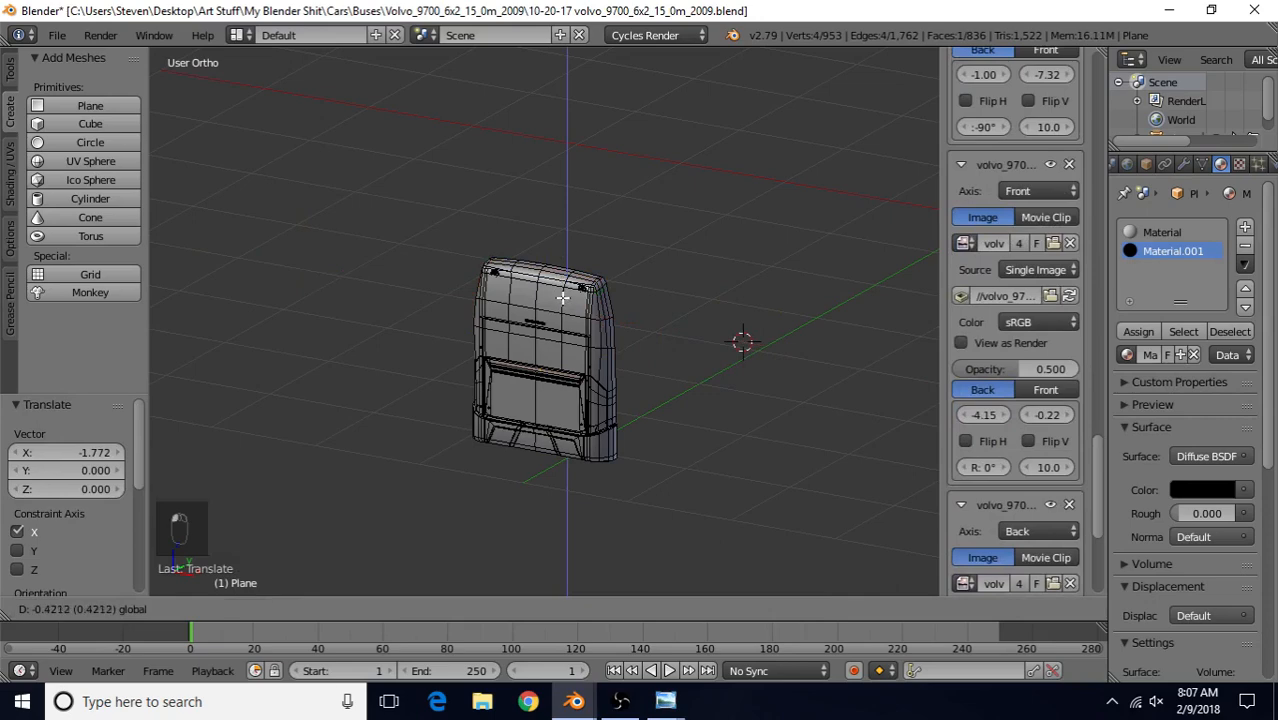
{"action": "key", "text": "s"}
{"action": "left_click", "coordinate": [622, 274]}
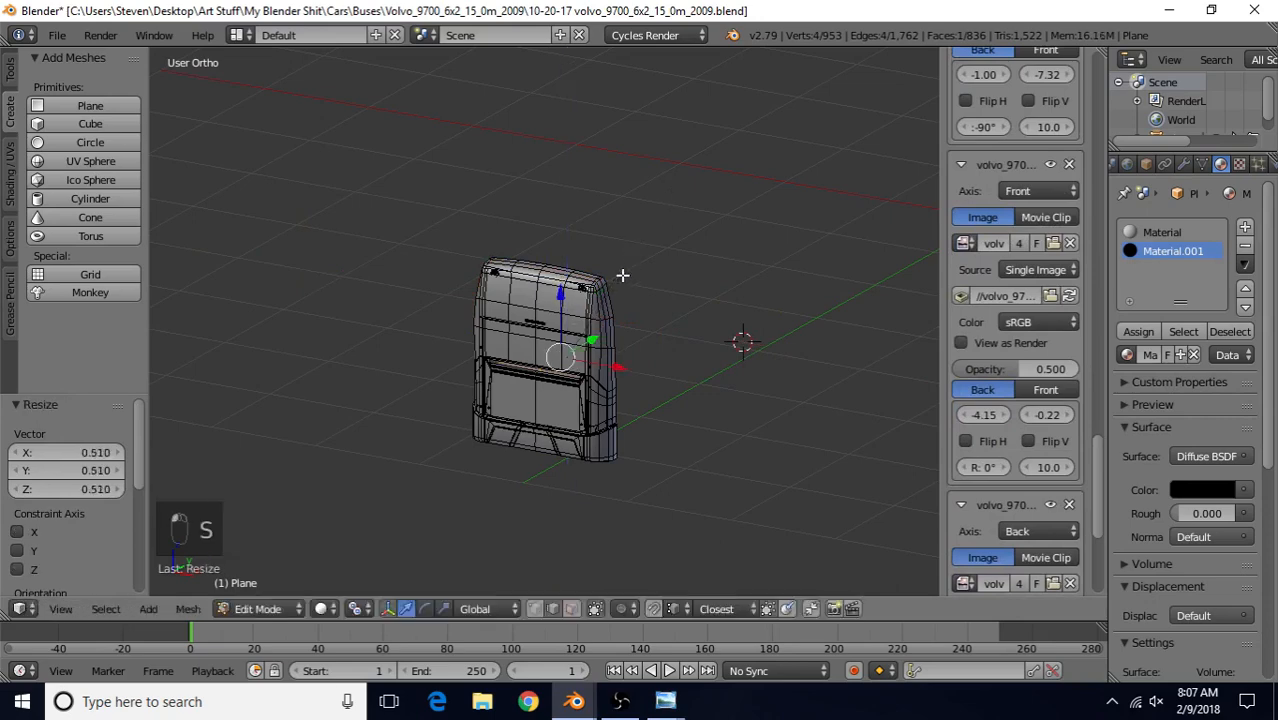
In the wireframe back view, scale the plane down further and raise it along Z to just below the seam under the strip light
{"action": "key", "text": "ctrl+KP_1"}
{"action": "scroll", "coordinate": [621, 272], "scroll_direction": "up", "scroll_amount": 5}
{"action": "key", "text": "z"}
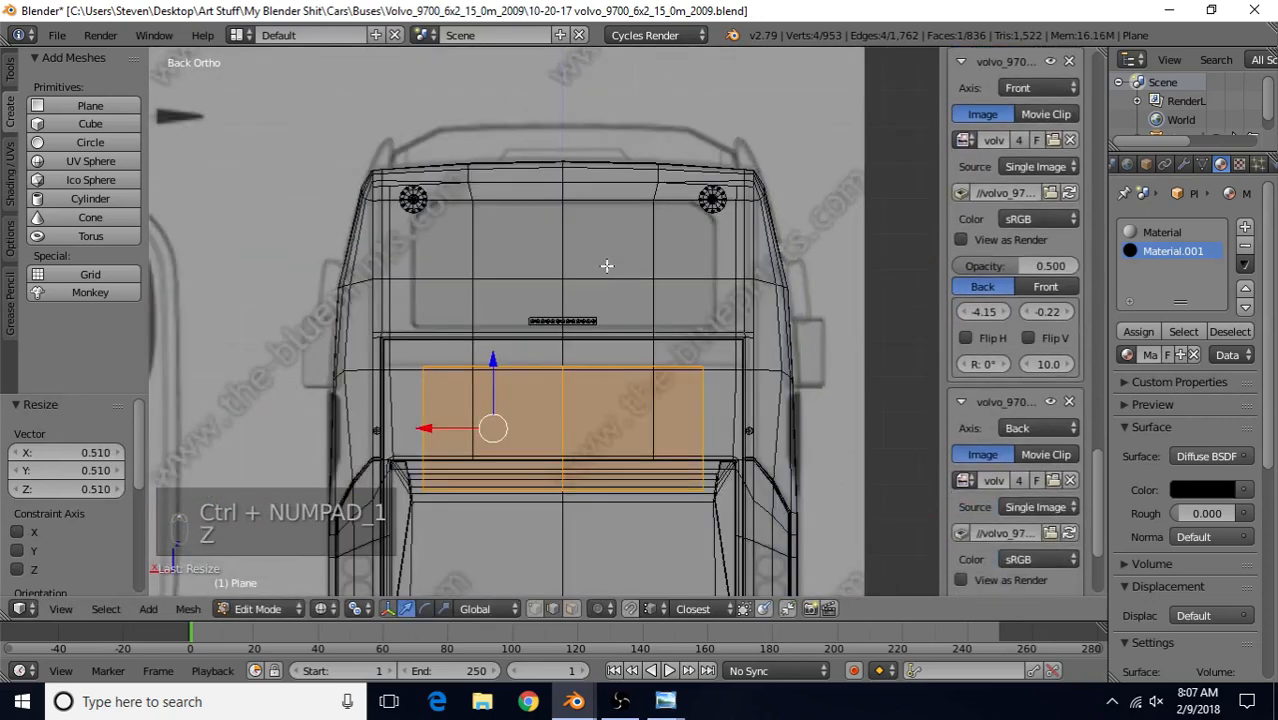
{"action": "key", "text": "s"}
{"action": "left_click", "coordinate": [576, 379]}
{"action": "left_click_drag", "start_coordinate": [513, 360], "coordinate": [528, 305]}
{"action": "key", "text": "s"}
{"action": "left_click", "coordinate": [544, 316]}
{"action": "scroll", "coordinate": [400, 424], "scroll_direction": "up", "scroll_amount": 6}
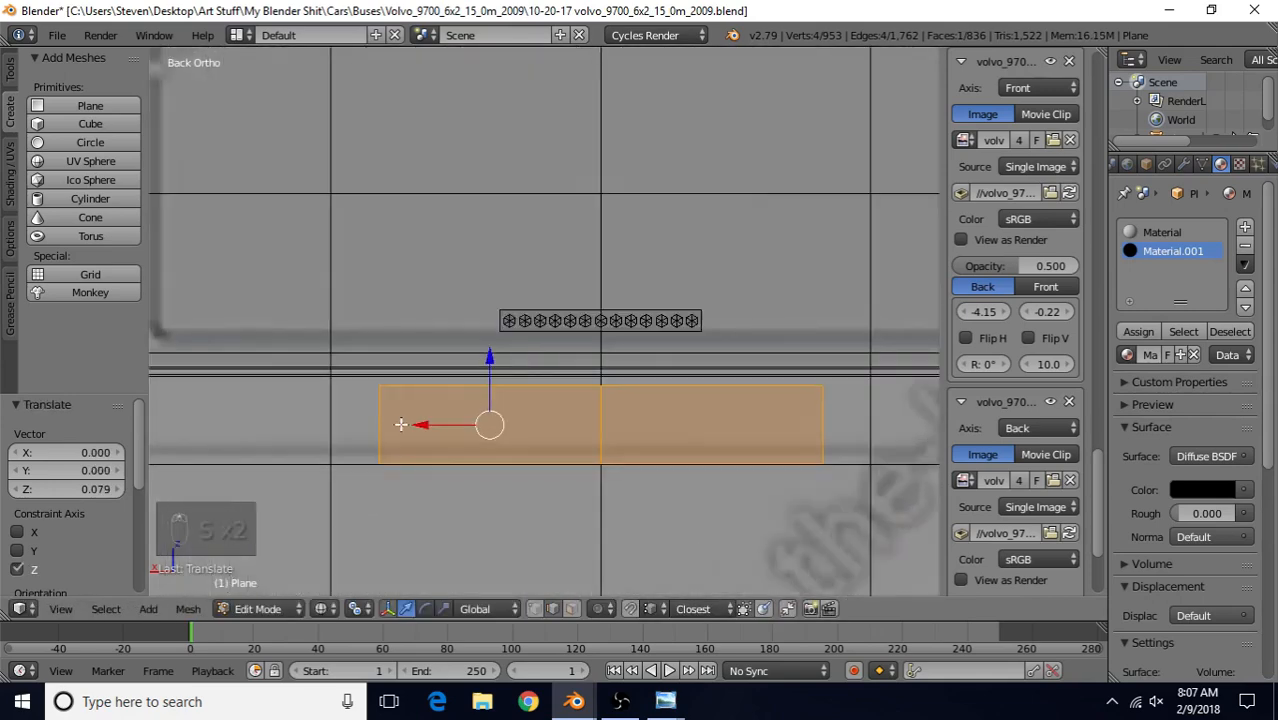
Narrow the panel by moving its mesh about -0.141 along X toward the mirror line, and compare it with the blue and green design rear photos
{"action": "left_click_drag", "start_coordinate": [414, 425], "coordinate": [563, 436]}
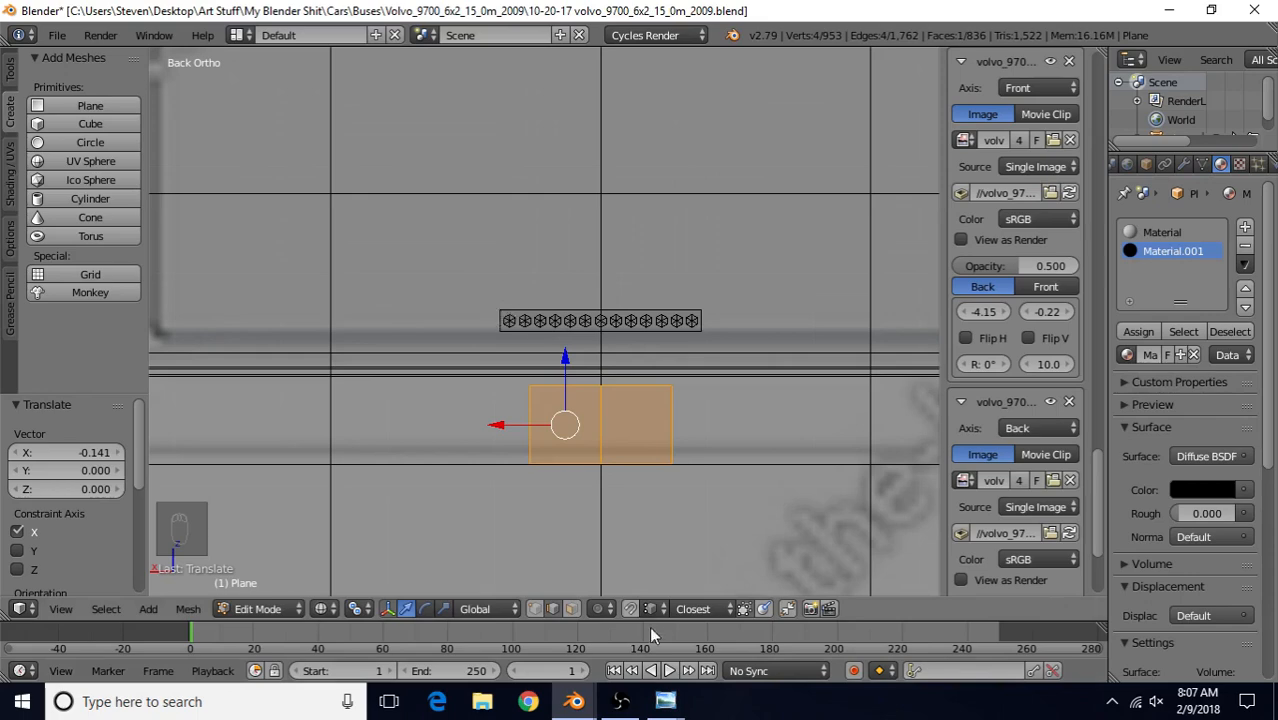
{"action": "mouse_move", "coordinate": [665, 701]}
{"action": "left_click", "coordinate": [560, 605]}
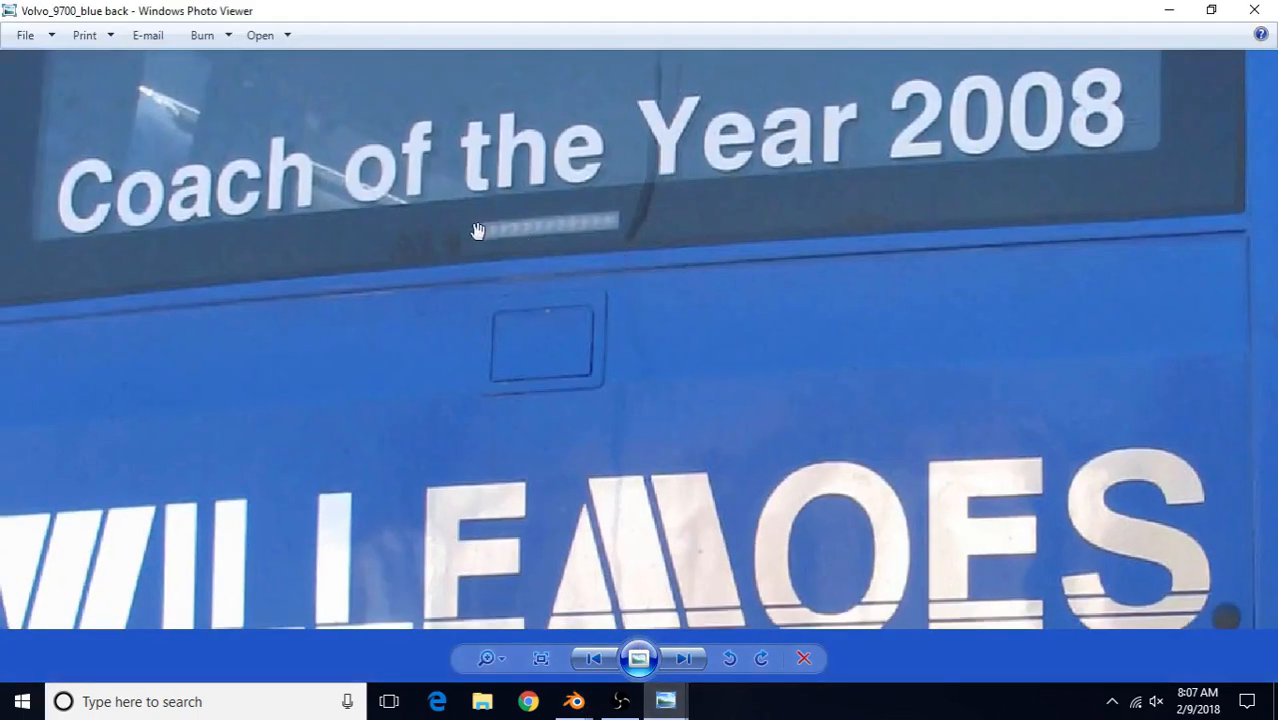
{"action": "mouse_move", "coordinate": [665, 700]}
{"action": "left_click", "coordinate": [756, 600]}
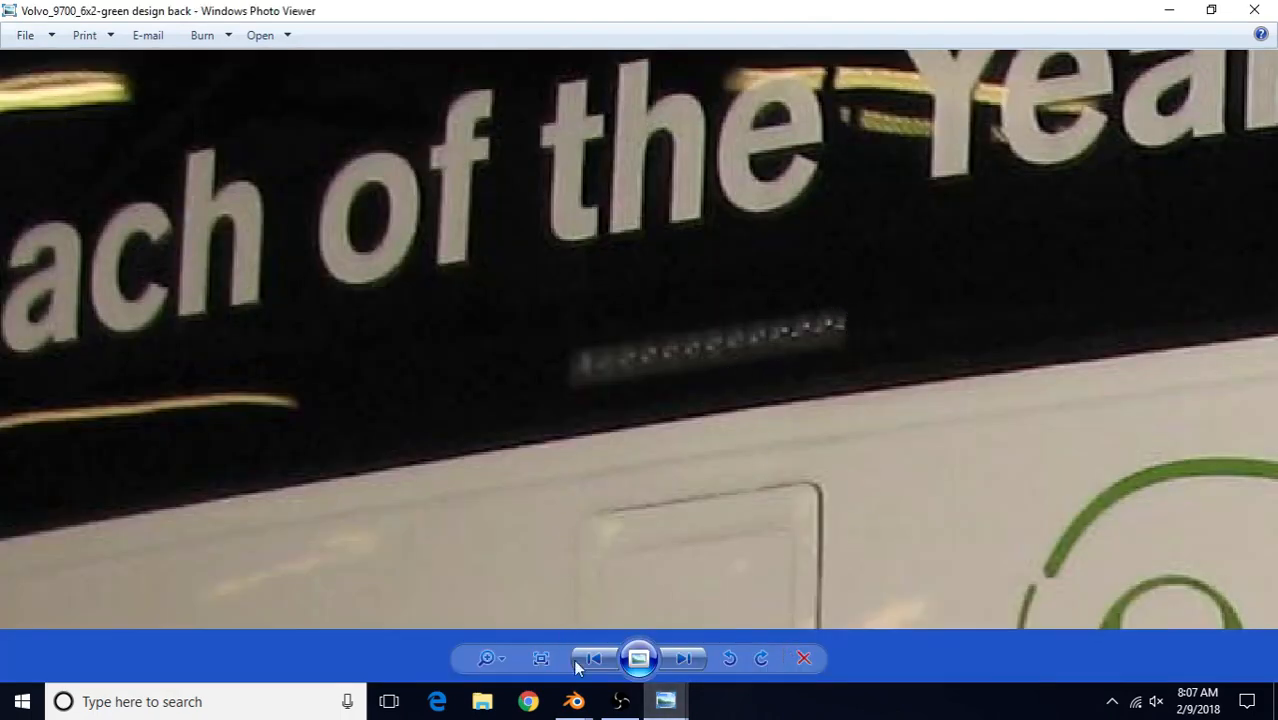
{"action": "mouse_move", "coordinate": [574, 701]}
{"action": "left_click", "coordinate": [670, 610]}
Fine-tune the panel below the seam with moves of about -0.004 along X and about 0.004 and 0.002 along Z
{"action": "left_click", "coordinate": [503, 428]}
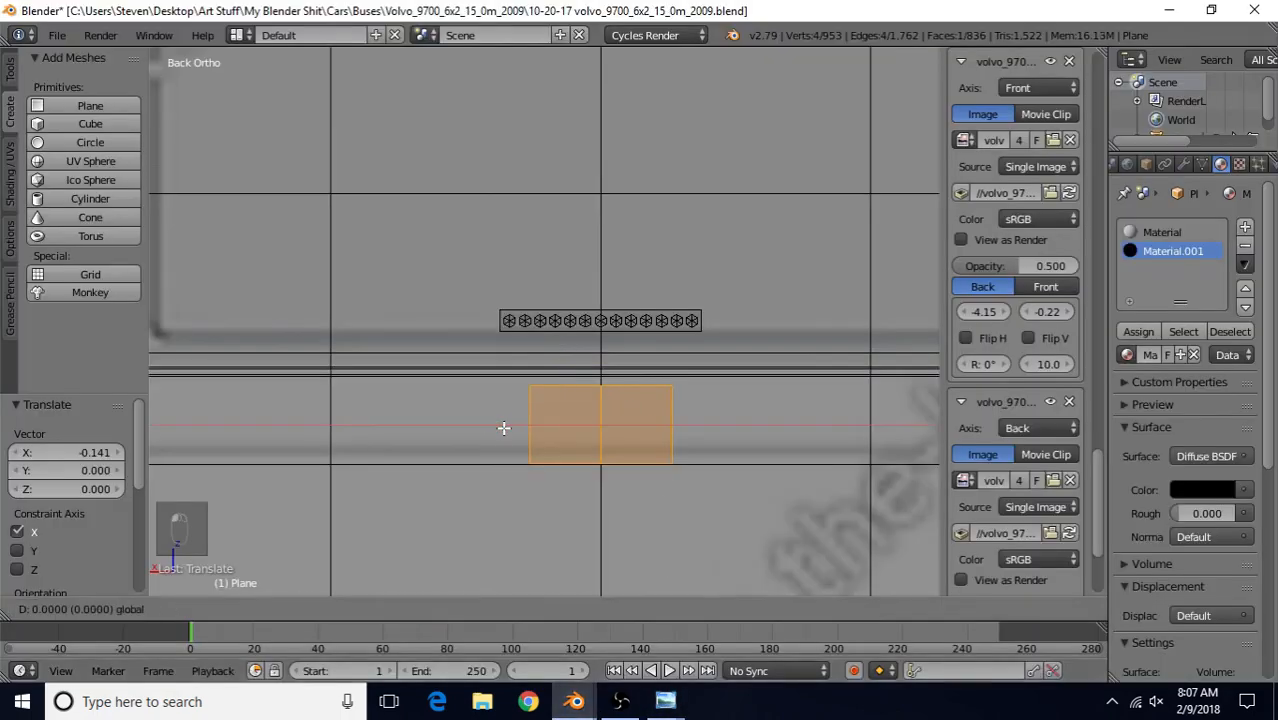
{"action": "left_click_drag", "start_coordinate": [504, 432], "coordinate": [503, 424]}
{"action": "left_click", "coordinate": [563, 353]}
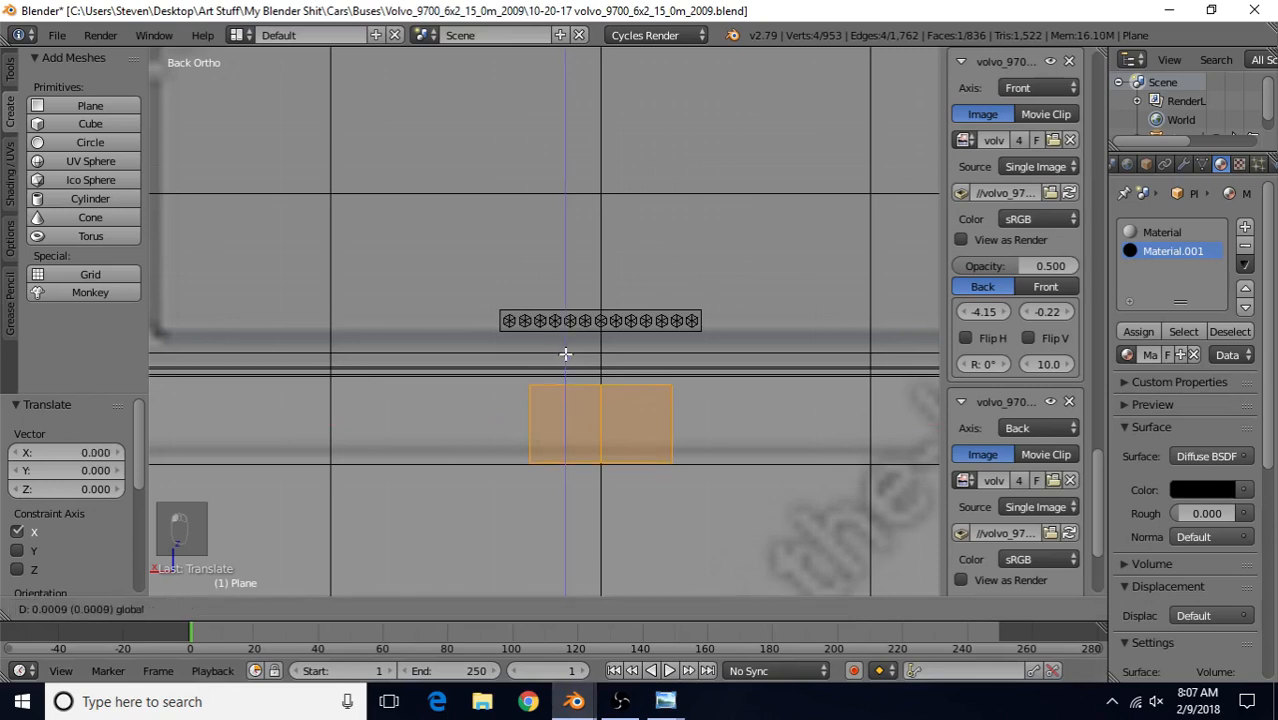
{"action": "left_click_drag", "start_coordinate": [565, 351], "coordinate": [564, 354]}
{"action": "scroll", "coordinate": [563, 360], "scroll_direction": "up", "scroll_amount": 2}
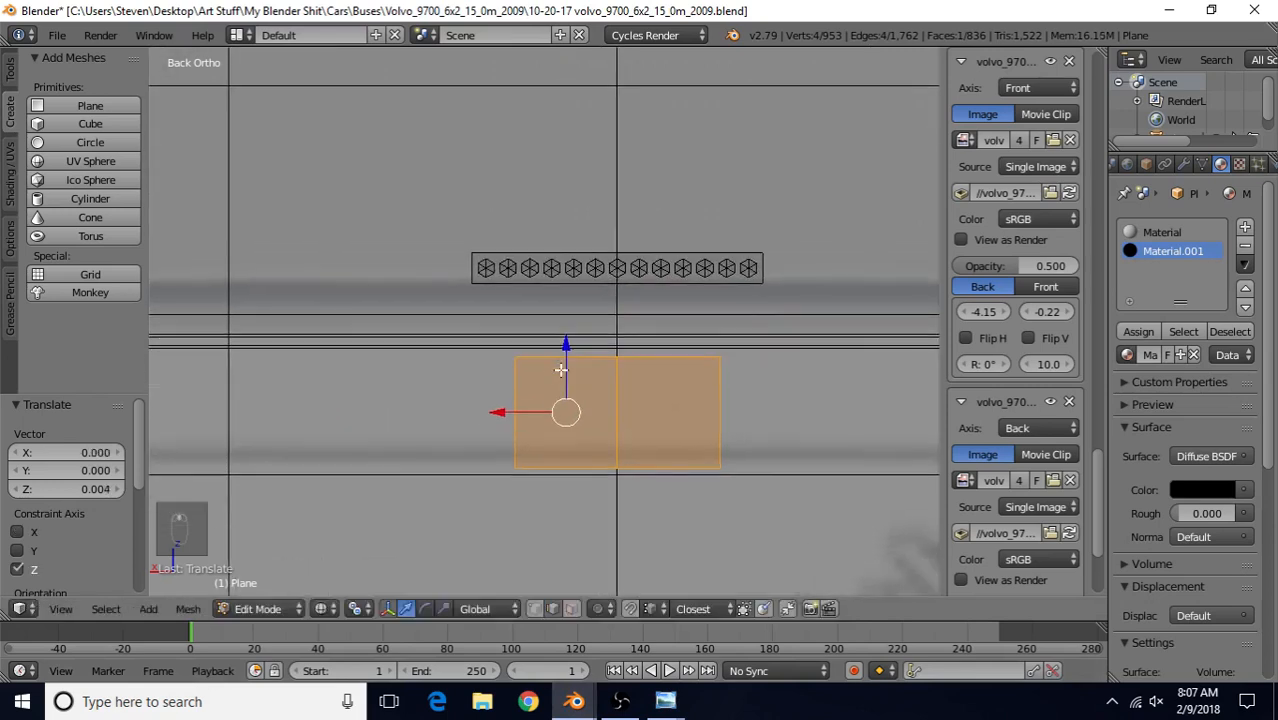
{"action": "left_click_drag", "start_coordinate": [499, 411], "coordinate": [506, 418]}
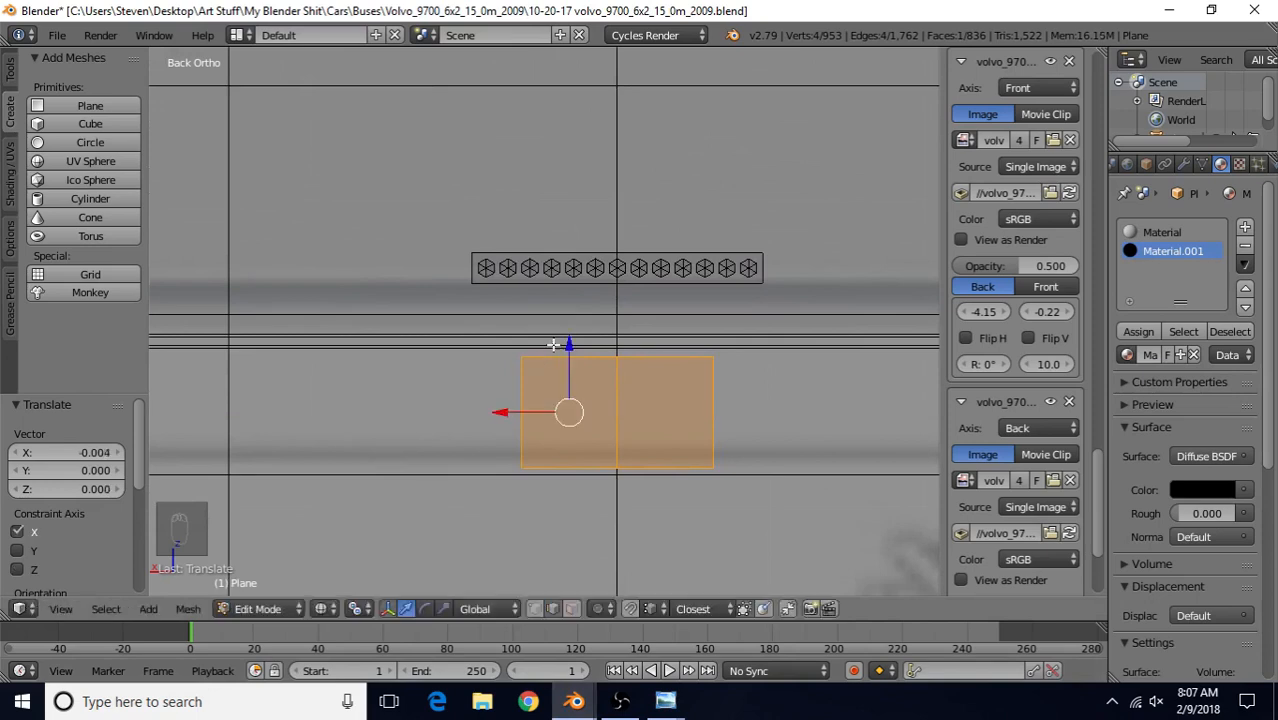
{"action": "left_click_drag", "start_coordinate": [568, 343], "coordinate": [571, 338]}
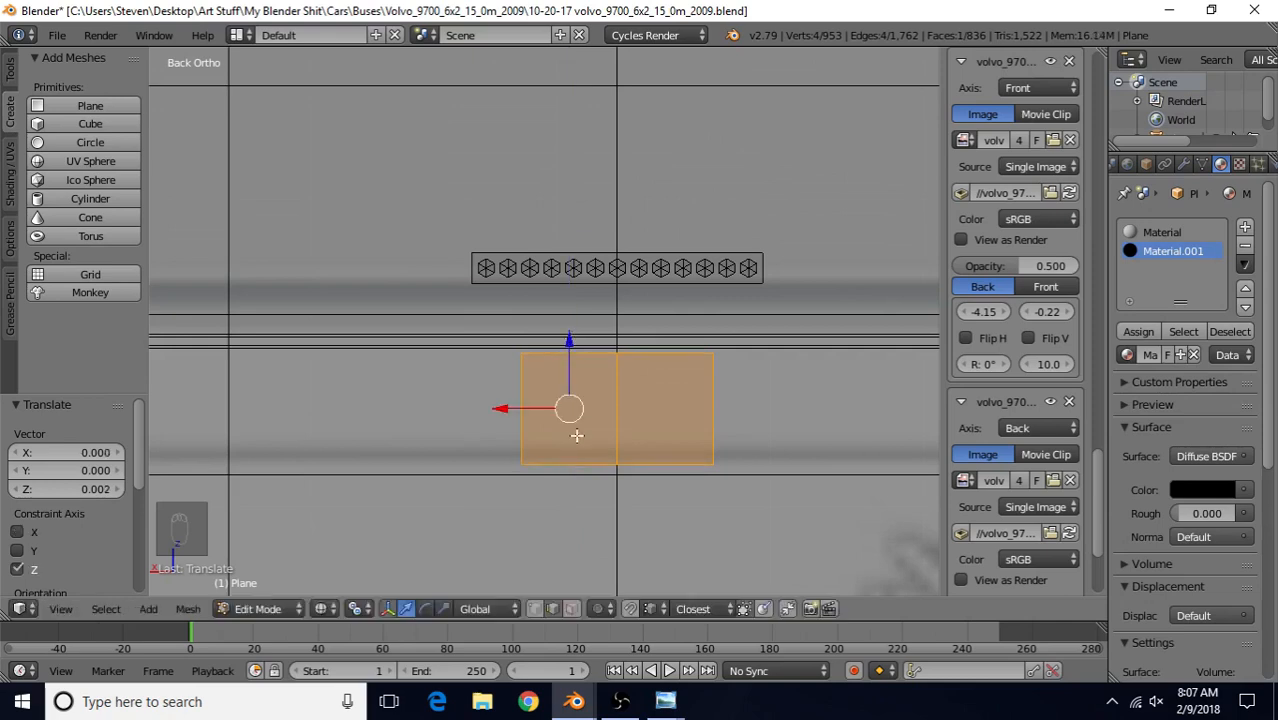
Move the panel's bottom edge about -0.004 along Z and compare its proportions with the green design and blue rear photos
{"action": "right_click", "coordinate": [576, 445]}
{"action": "left_click_drag", "start_coordinate": [571, 402], "coordinate": [572, 407]}
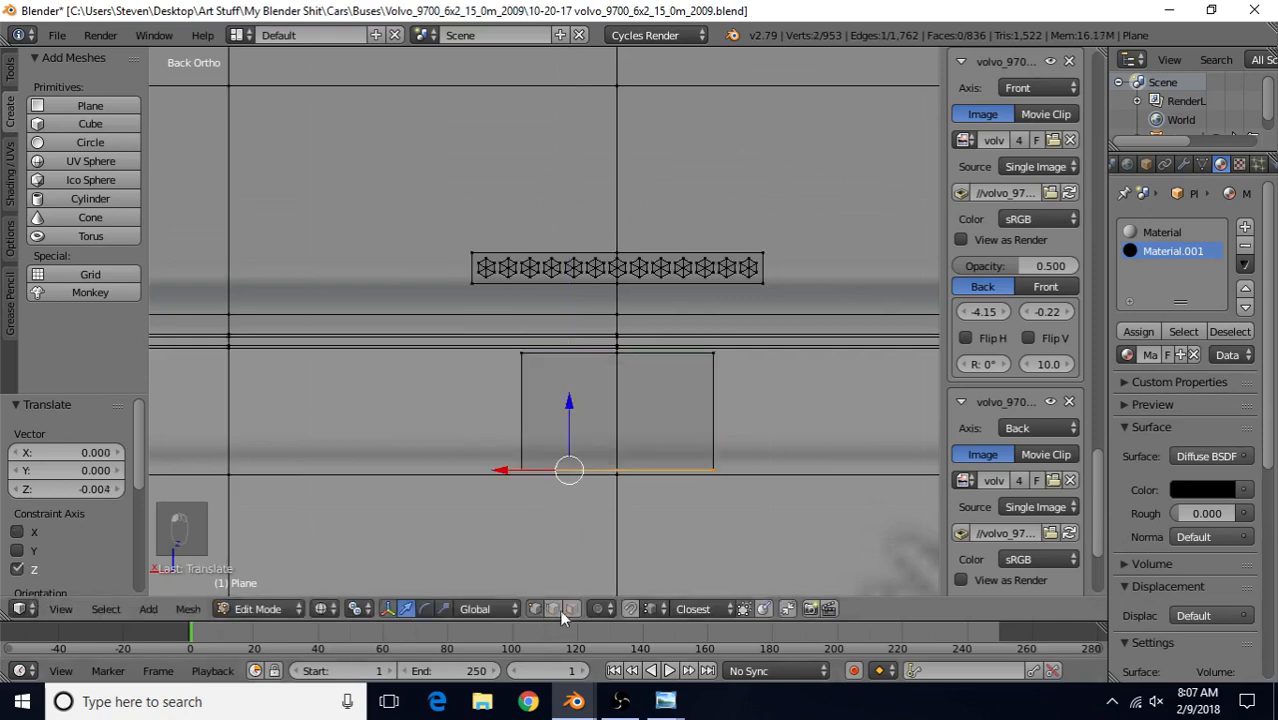
{"action": "mouse_move", "coordinate": [660, 705]}
{"action": "left_click", "coordinate": [740, 606]}
{"action": "left_click_drag", "start_coordinate": [793, 502], "coordinate": [779, 354]}
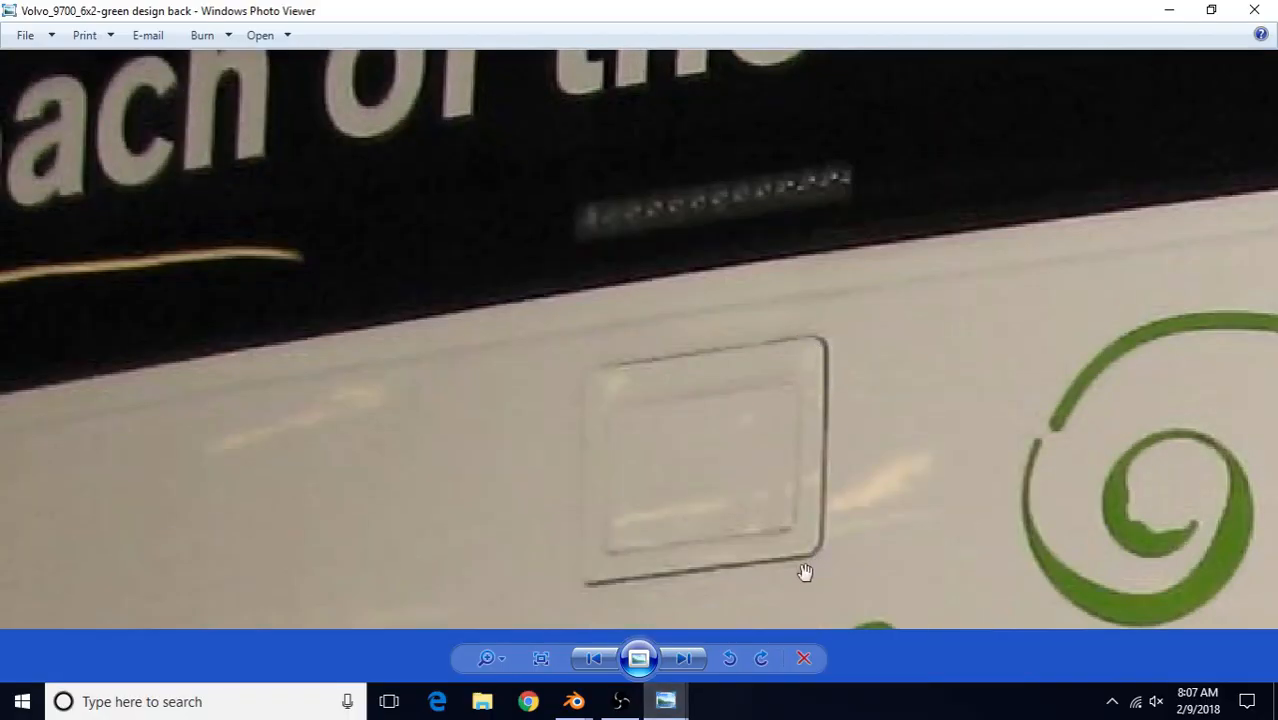
{"action": "left_click", "coordinate": [550, 615]}
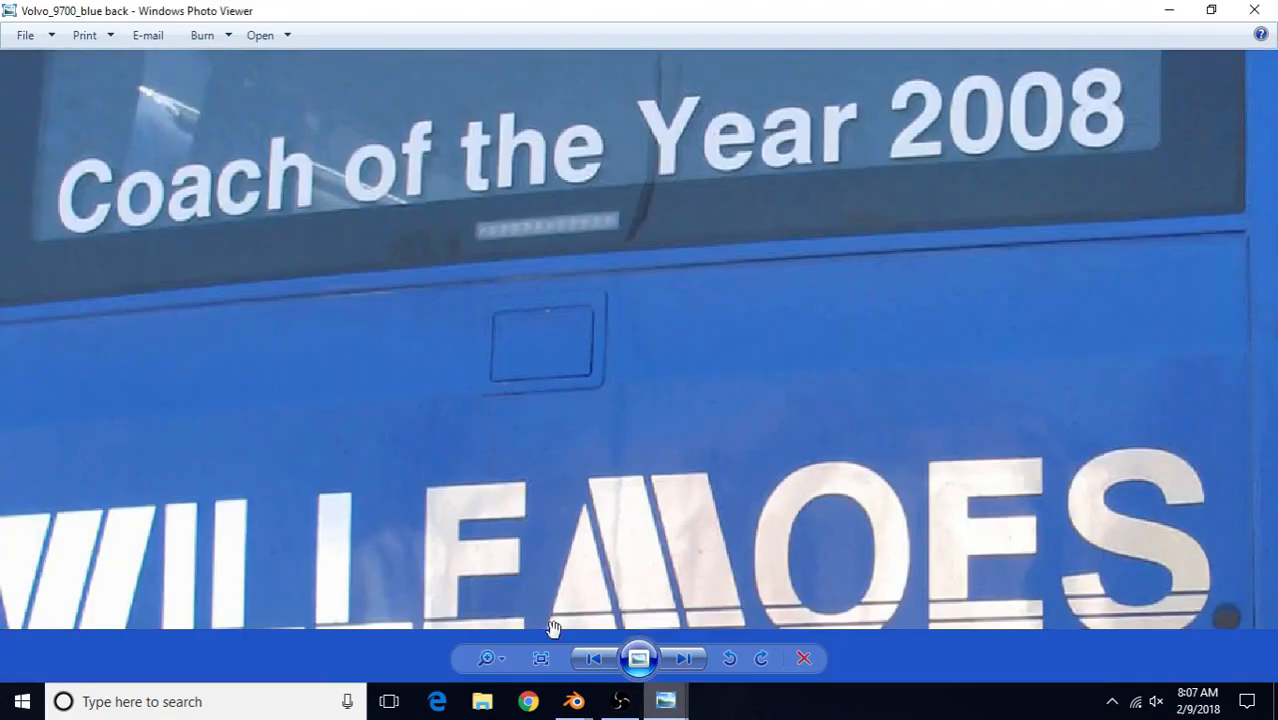
{"action": "scroll", "coordinate": [571, 405], "scroll_direction": "up", "scroll_amount": 3}
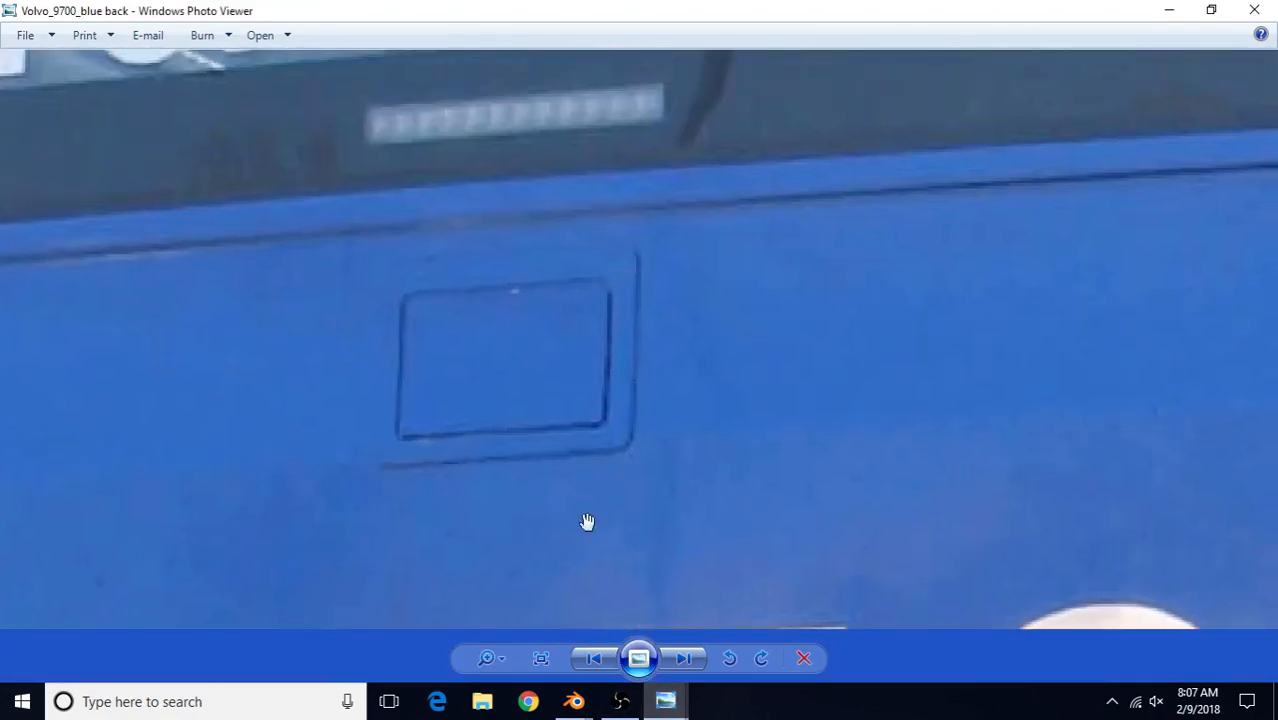
{"action": "mouse_move", "coordinate": [574, 701]}
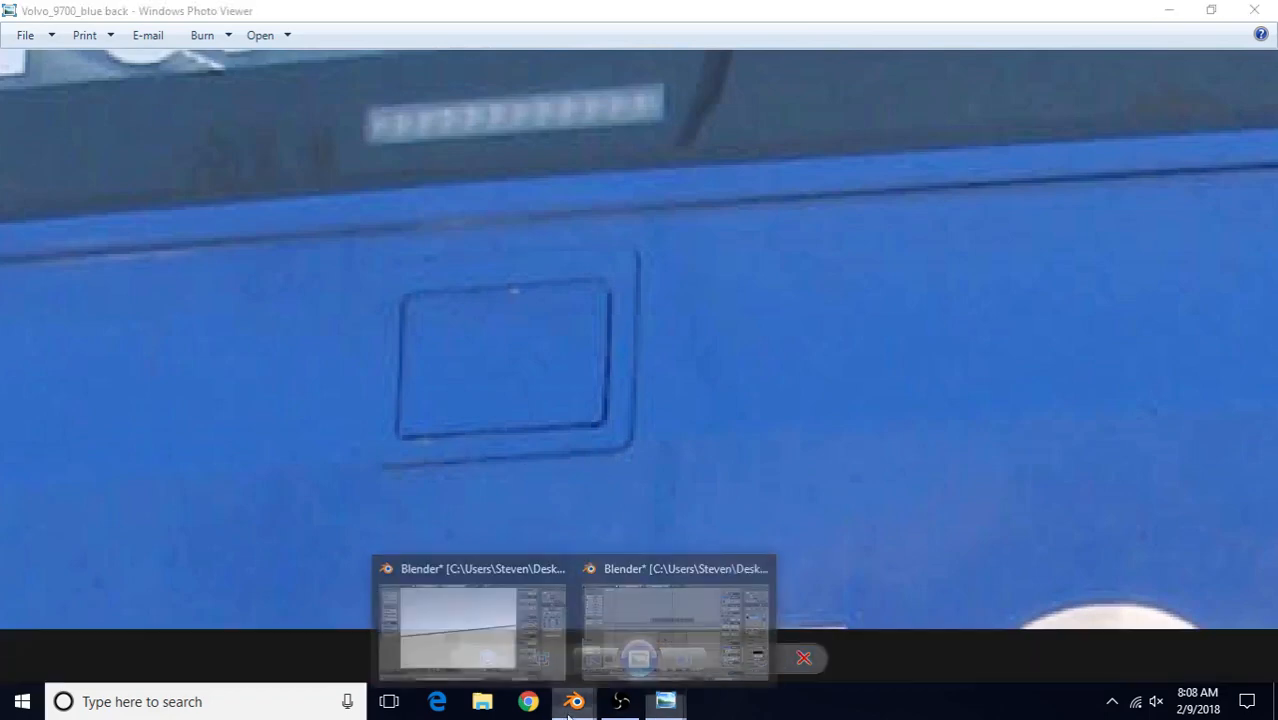
Back in the 10-20-17 Blender file, examine the new panel's side and bottom edges by selecting their vertices in the back view
{"action": "left_click", "coordinate": [632, 621]}
{"action": "middle_click_drag", "start_coordinate": [607, 417], "coordinate": [515, 373], "text": "shift"}
{"action": "scroll", "coordinate": [516, 440], "scroll_direction": "up", "scroll_amount": 3}
{"action": "right_click", "coordinate": [674, 496]}
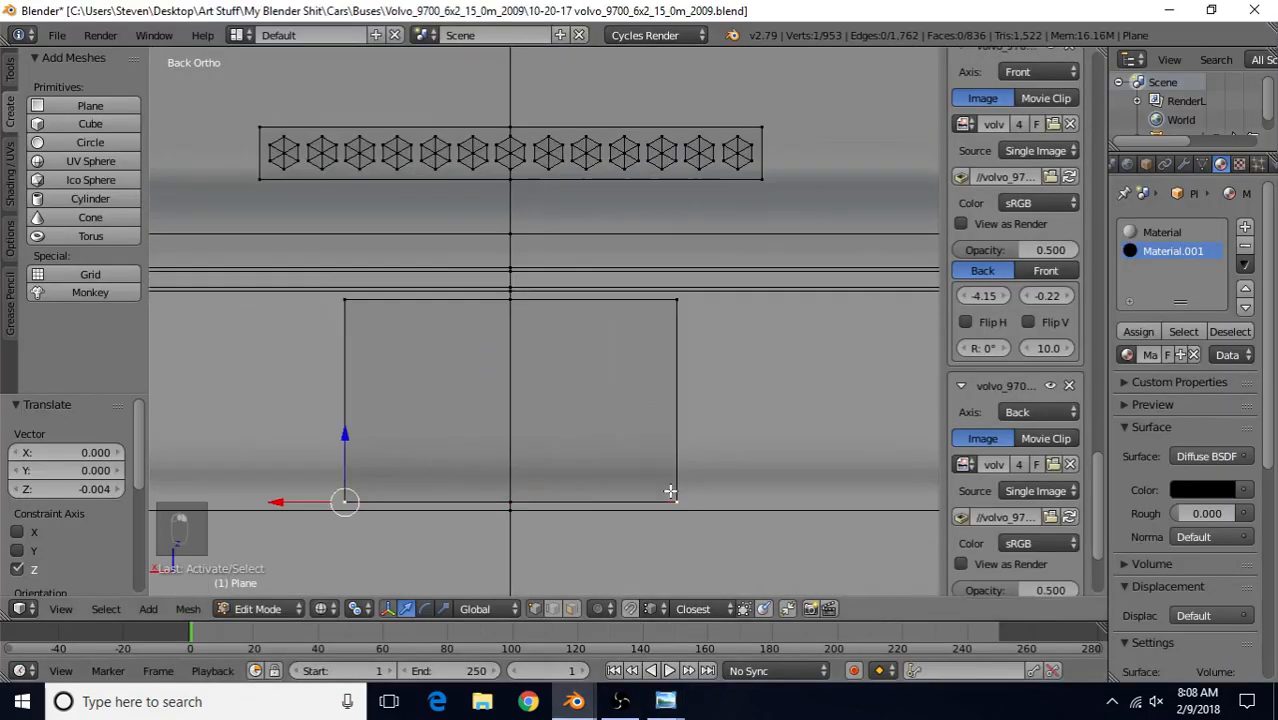
{"action": "right_click", "coordinate": [682, 297], "text": "shift"}
{"action": "scroll", "coordinate": [445, 455], "scroll_direction": "down", "scroll_amount": 6}
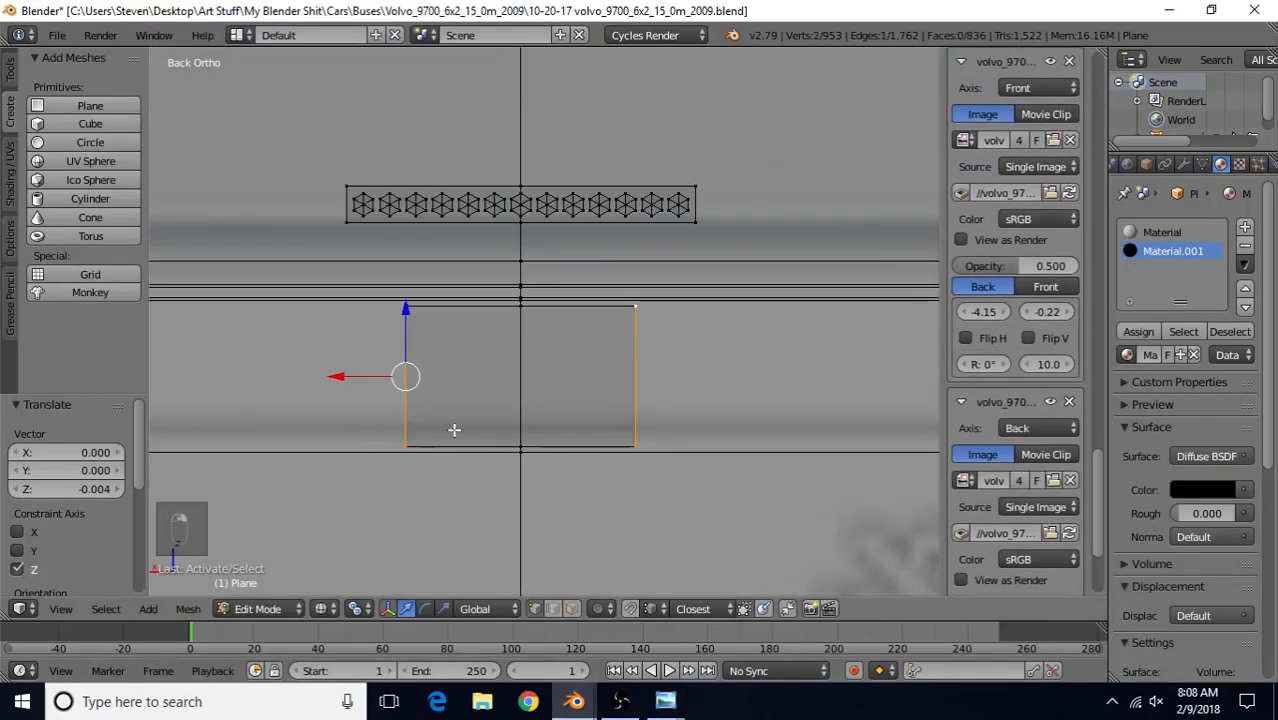
{"action": "scroll", "coordinate": [478, 438], "scroll_direction": "up", "scroll_amount": 5}
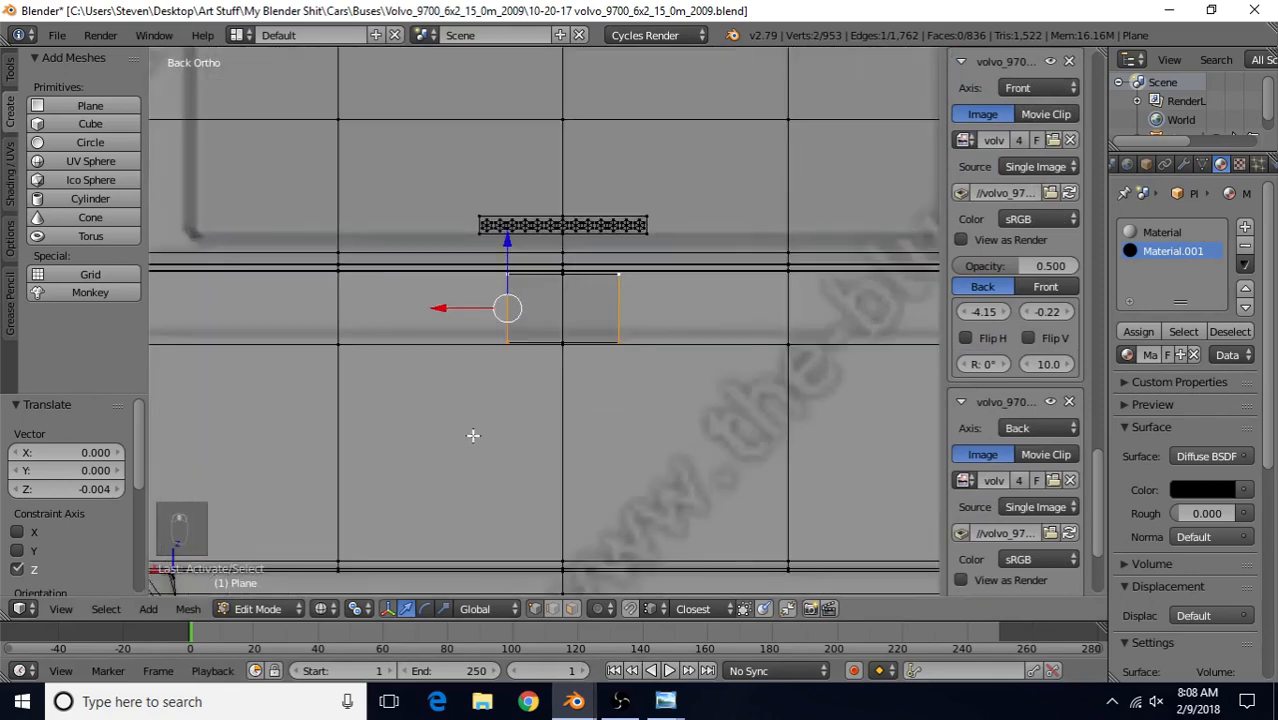
{"action": "scroll", "coordinate": [599, 347], "scroll_direction": "up", "scroll_amount": 1}
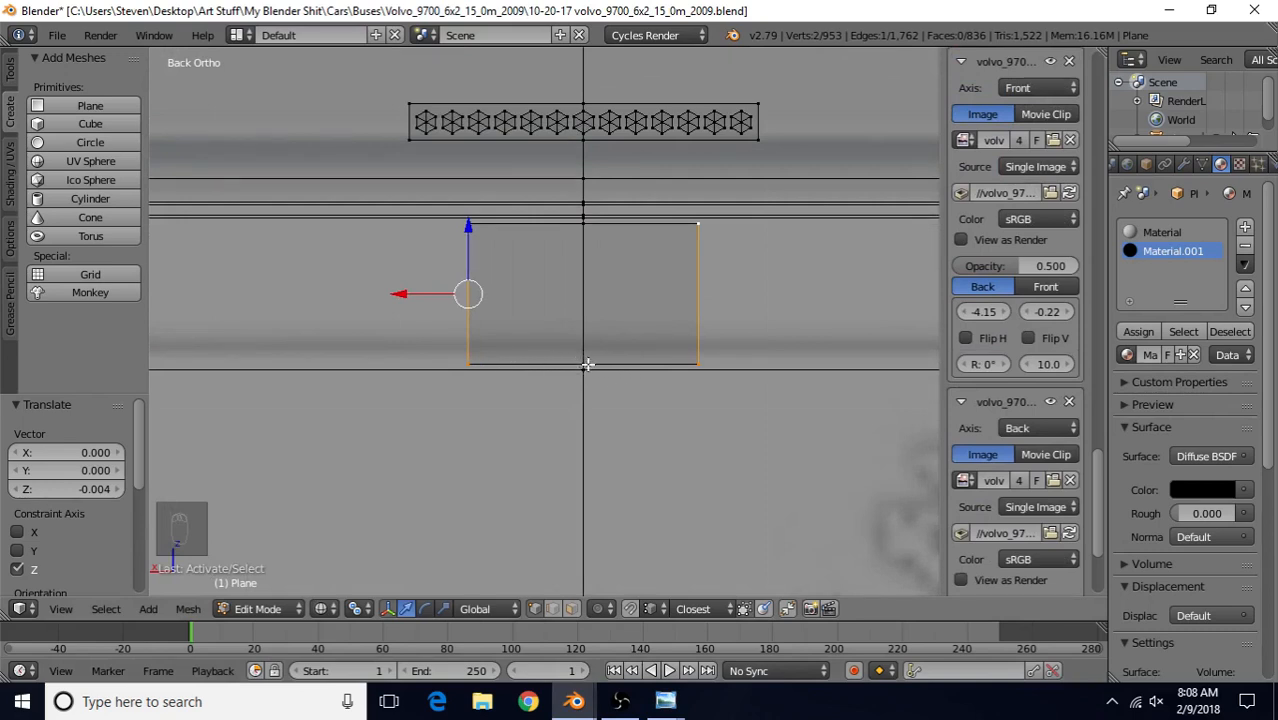
{"action": "right_click", "coordinate": [583, 378]}
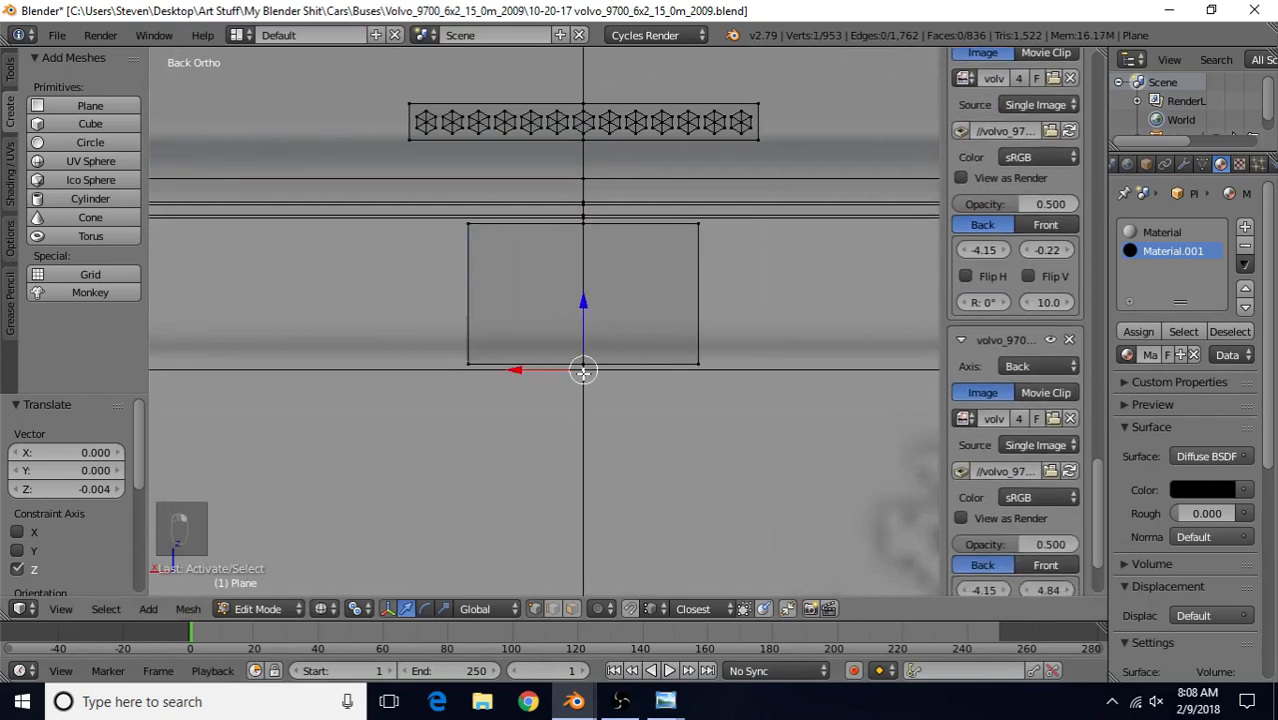
{"action": "right_click", "coordinate": [692, 372], "text": "shift"}
{"action": "right_click", "coordinate": [584, 352], "text": "shift"}
{"action": "scroll", "coordinate": [628, 443], "scroll_direction": "down", "scroll_amount": 3}
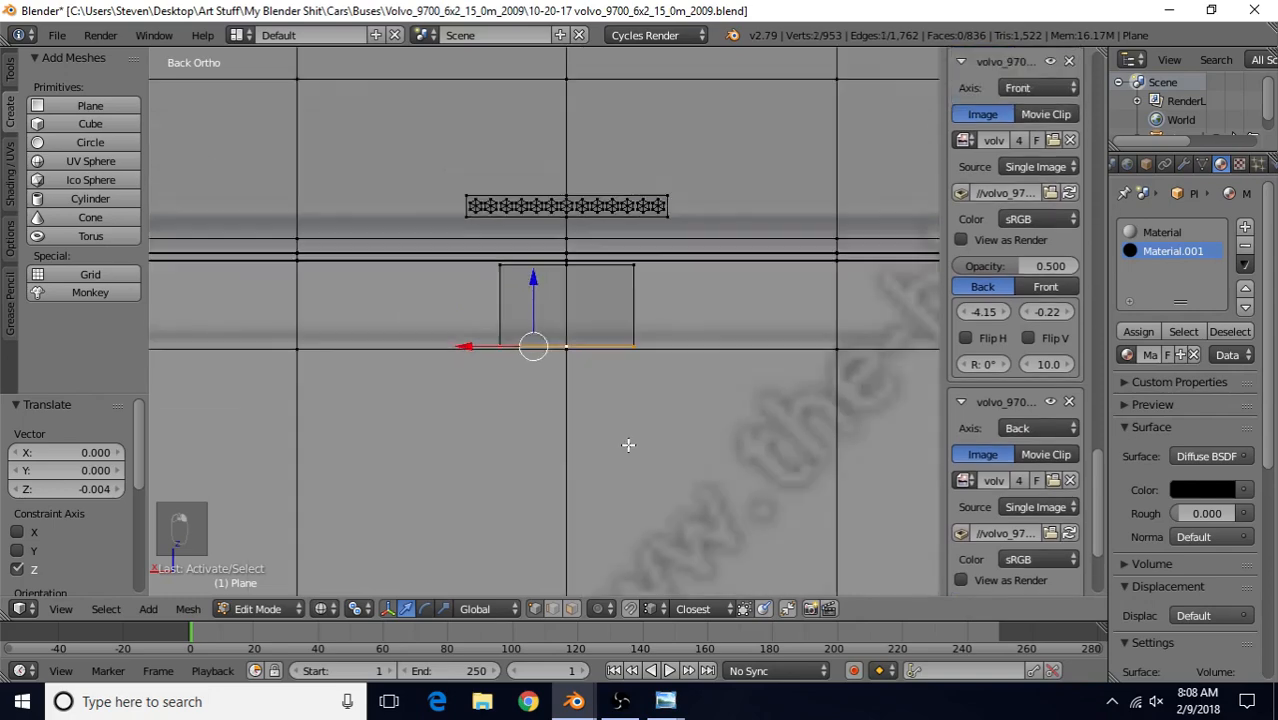
{"action": "scroll", "coordinate": [628, 444], "scroll_direction": "up", "scroll_amount": 2}
Switch to the practice13 V2 Blender window and inspect the rounded rear panel's wireframe in edit mode, selecting a vertex at its lower corner
{"action": "left_click", "coordinate": [573, 702]}
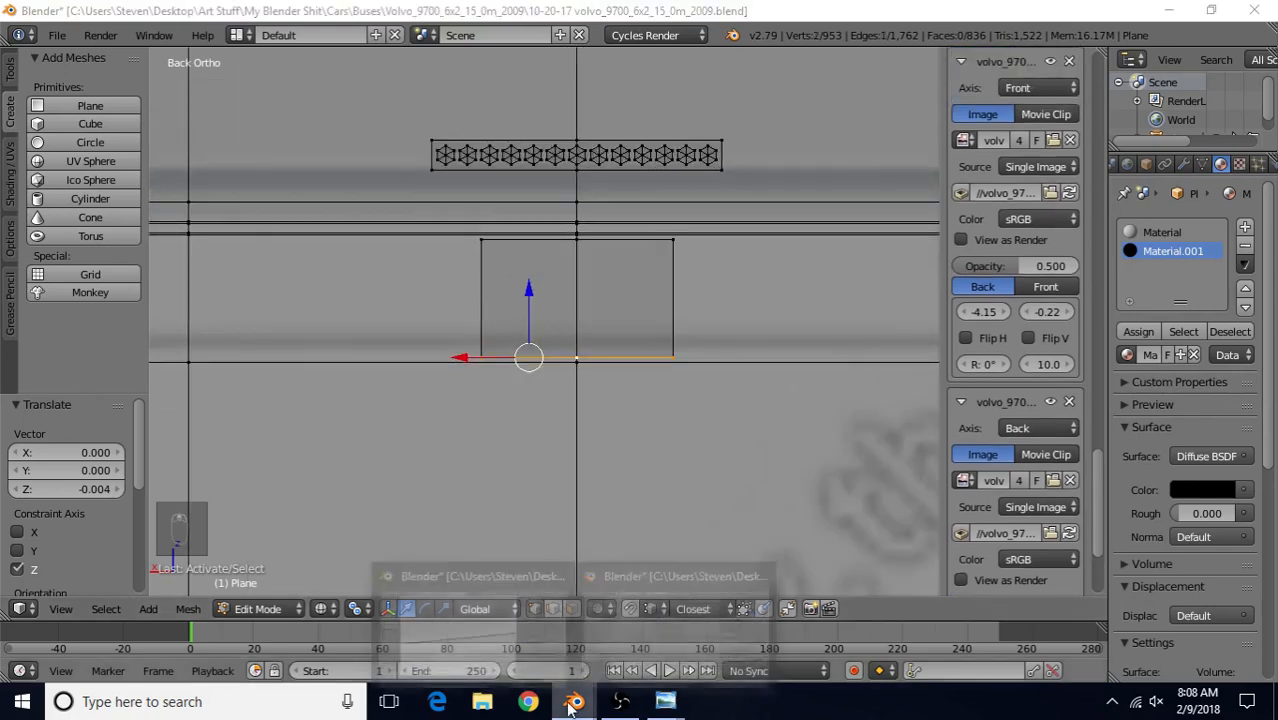
{"action": "left_click", "coordinate": [550, 630]}
{"action": "scroll", "coordinate": [556, 500], "scroll_direction": "down", "scroll_amount": 3}
{"action": "middle_click_drag", "start_coordinate": [560, 440], "coordinate": [659, 285]}
{"action": "scroll", "coordinate": [481, 445], "scroll_direction": "up", "scroll_amount": 5}
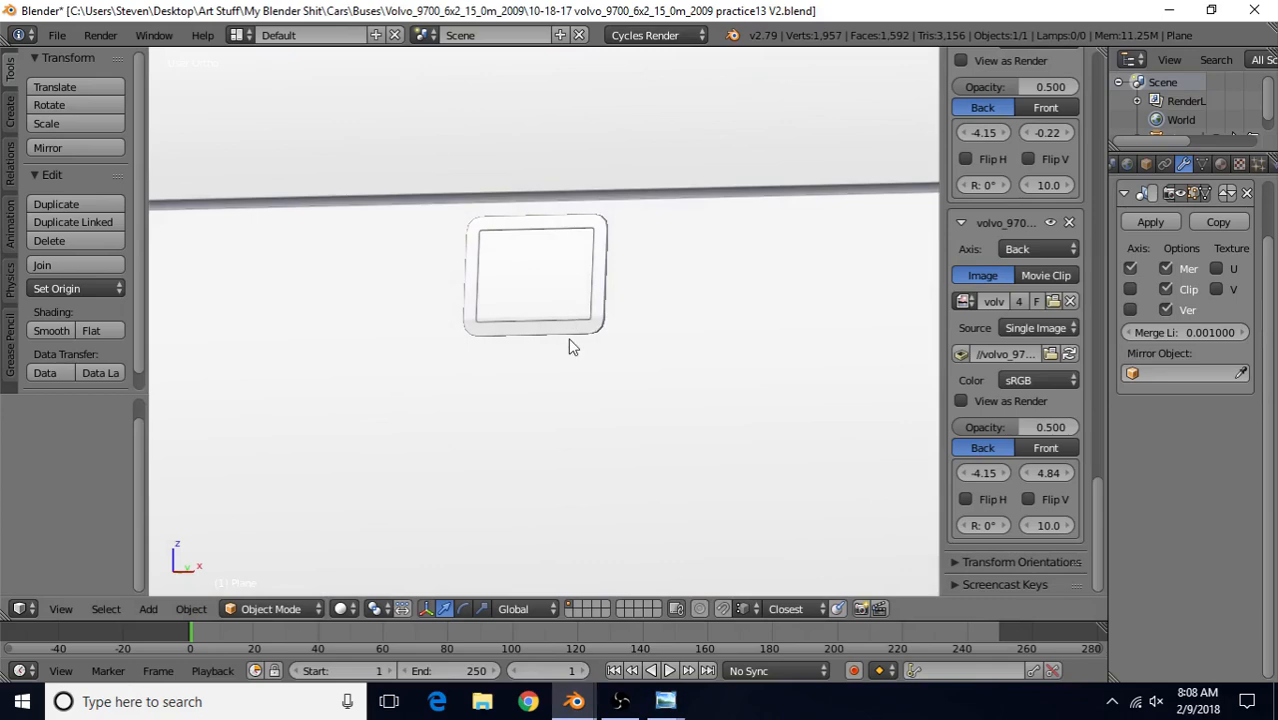
{"action": "key", "text": "z"}
{"action": "key", "text": "Tab"}
{"action": "right_click", "coordinate": [605, 330]}
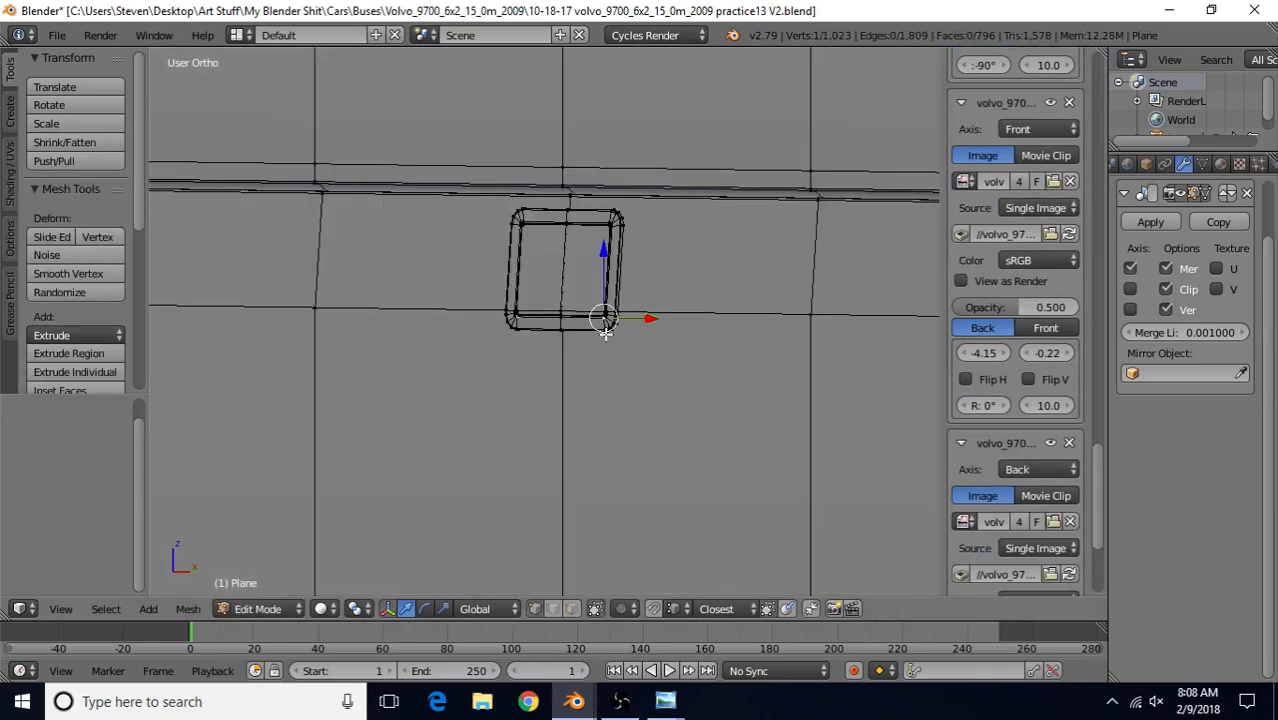
Examine the practice model's rounded panel from several angles, comparing its edit-mode wireframe with the solid shaded object
{"action": "key", "text": "KP_Decimal"}
{"action": "middle_click_drag", "start_coordinate": [602, 334], "coordinate": [476, 328]}
{"action": "scroll", "coordinate": [473, 328], "scroll_direction": "up", "scroll_amount": 4}
{"action": "middle_click_drag", "start_coordinate": [569, 318], "coordinate": [508, 314]}
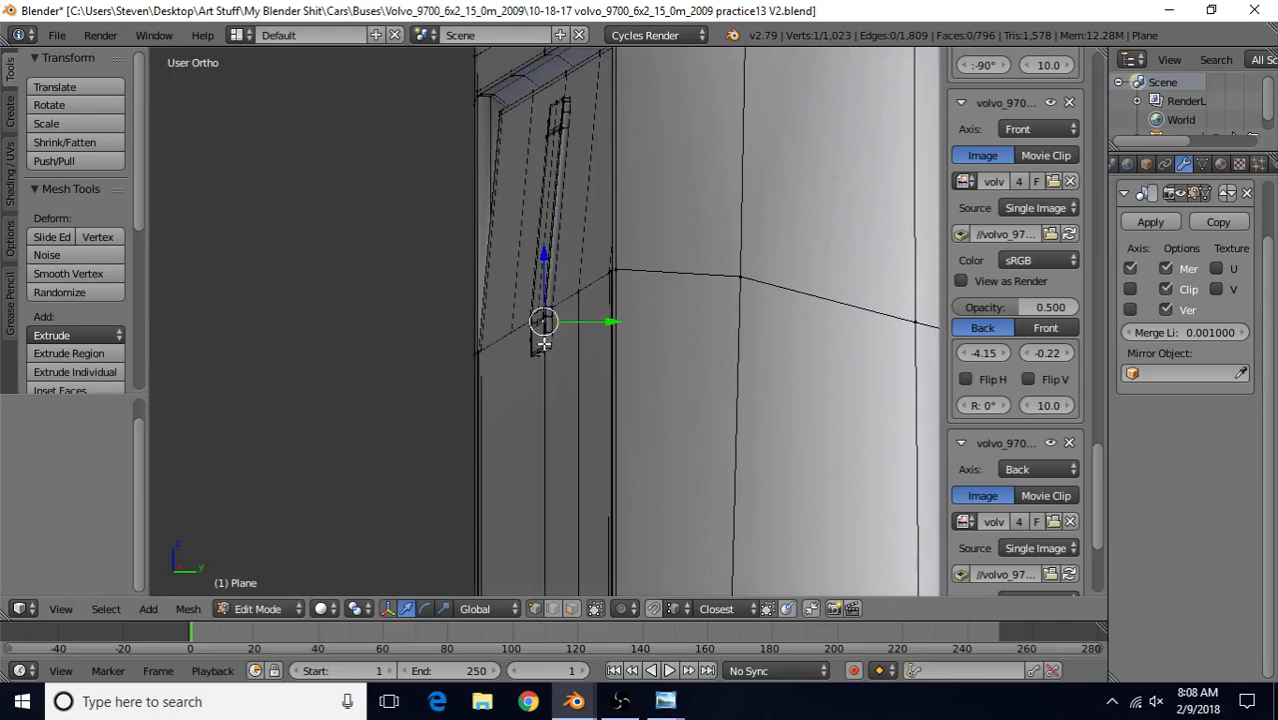
{"action": "key", "text": "z"}
{"action": "key", "text": "z"}
{"action": "key", "text": "Tab"}
{"action": "key", "text": "z"}
{"action": "mouse_move", "coordinate": [540, 368]}
{"action": "middle_mouse_down"}
{"action": "mouse_move", "coordinate": [527, 333]}
{"action": "mouse_move", "coordinate": [590, 348]}
{"action": "mouse_move", "coordinate": [702, 300]}
{"action": "mouse_move", "coordinate": [660, 319]}
{"action": "middle_mouse_up"}
{"action": "scroll", "coordinate": [643, 354], "scroll_direction": "down", "scroll_amount": 3}
{"action": "mouse_move", "coordinate": [548, 342]}
{"action": "middle_mouse_down"}
{"action": "mouse_move", "coordinate": [558, 347]}
{"action": "mouse_move", "coordinate": [556, 334]}
{"action": "mouse_move", "coordinate": [557, 349]}
{"action": "middle_mouse_up"}
{"action": "scroll", "coordinate": [553, 349], "scroll_direction": "up", "scroll_amount": 3}
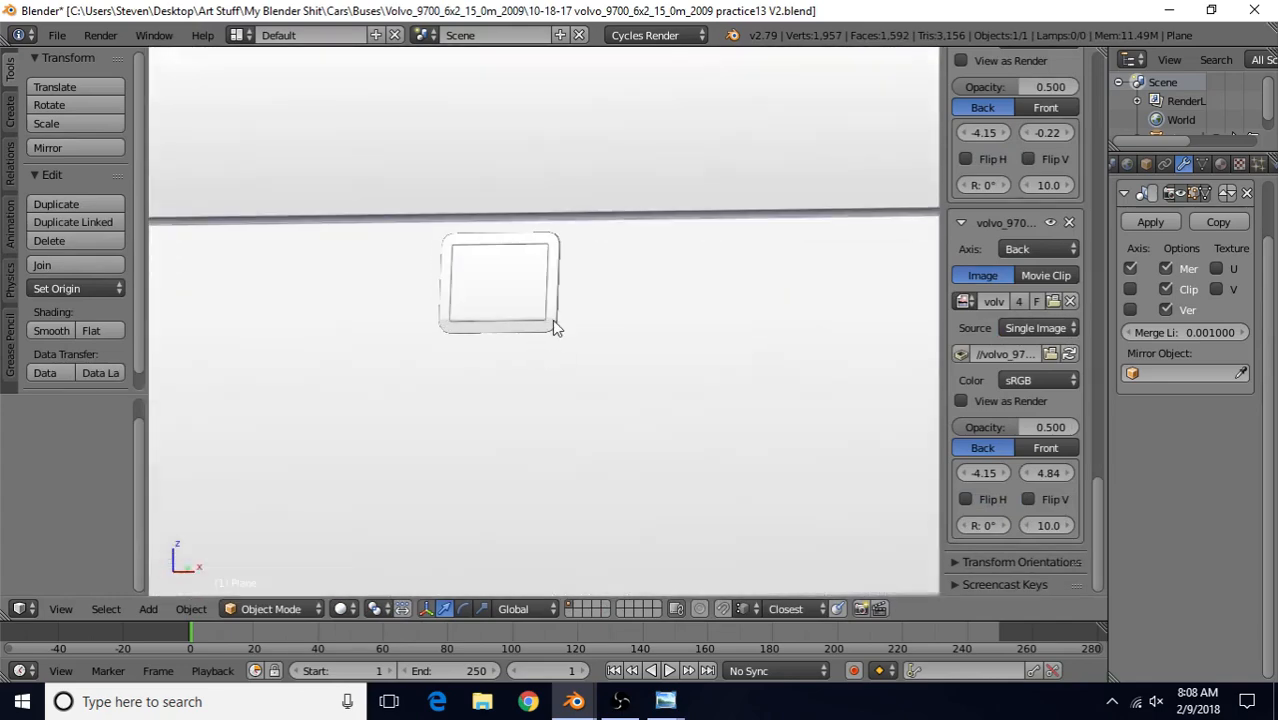
{"action": "key", "text": "Tab"}
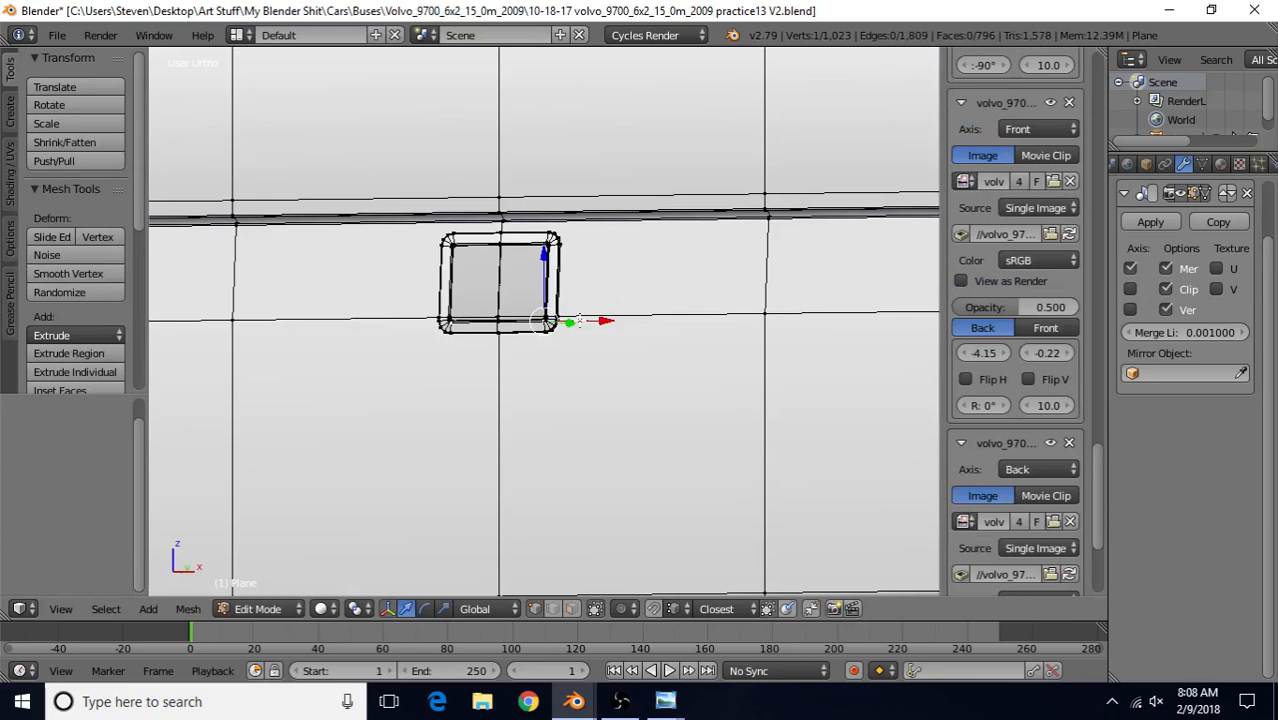
{"action": "key", "text": "Tab"}
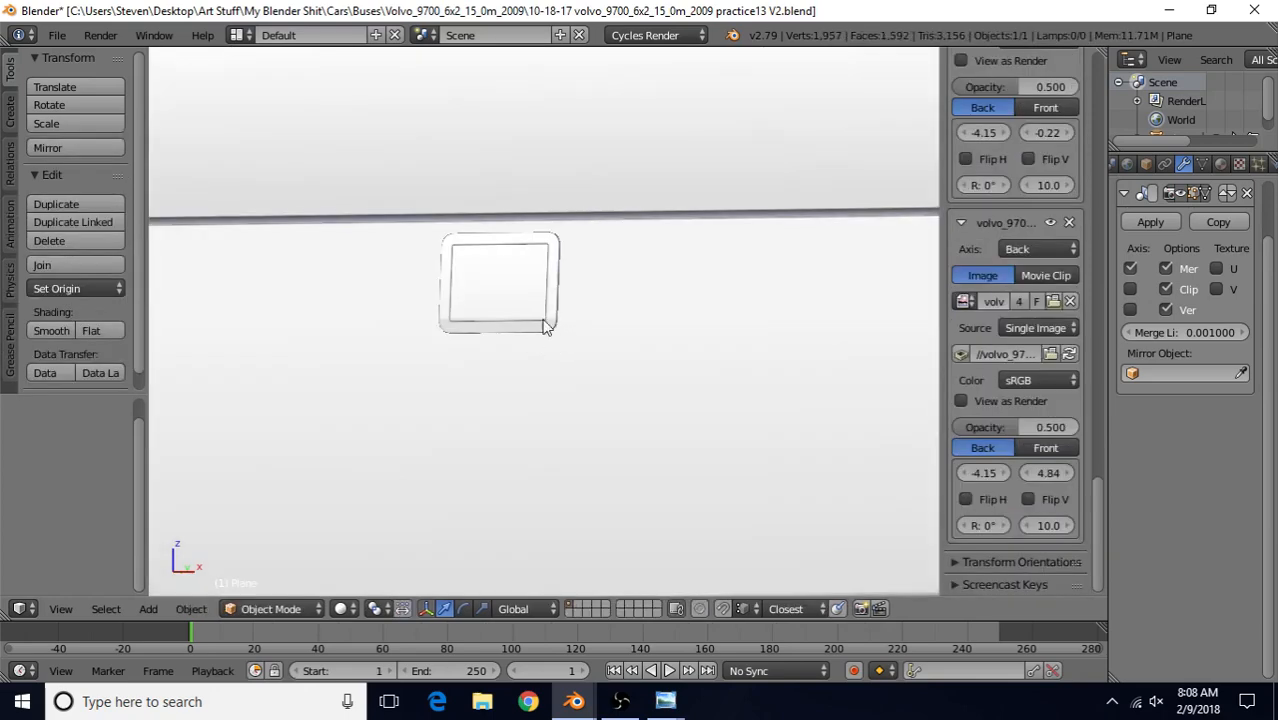
{"action": "scroll", "coordinate": [548, 379], "scroll_direction": "down", "scroll_amount": 2}
Switch to the 10-20-17 Blender file, select the whole linked panel below the seam and move it about -0.014 along Y
{"action": "mouse_move", "coordinate": [574, 701]}
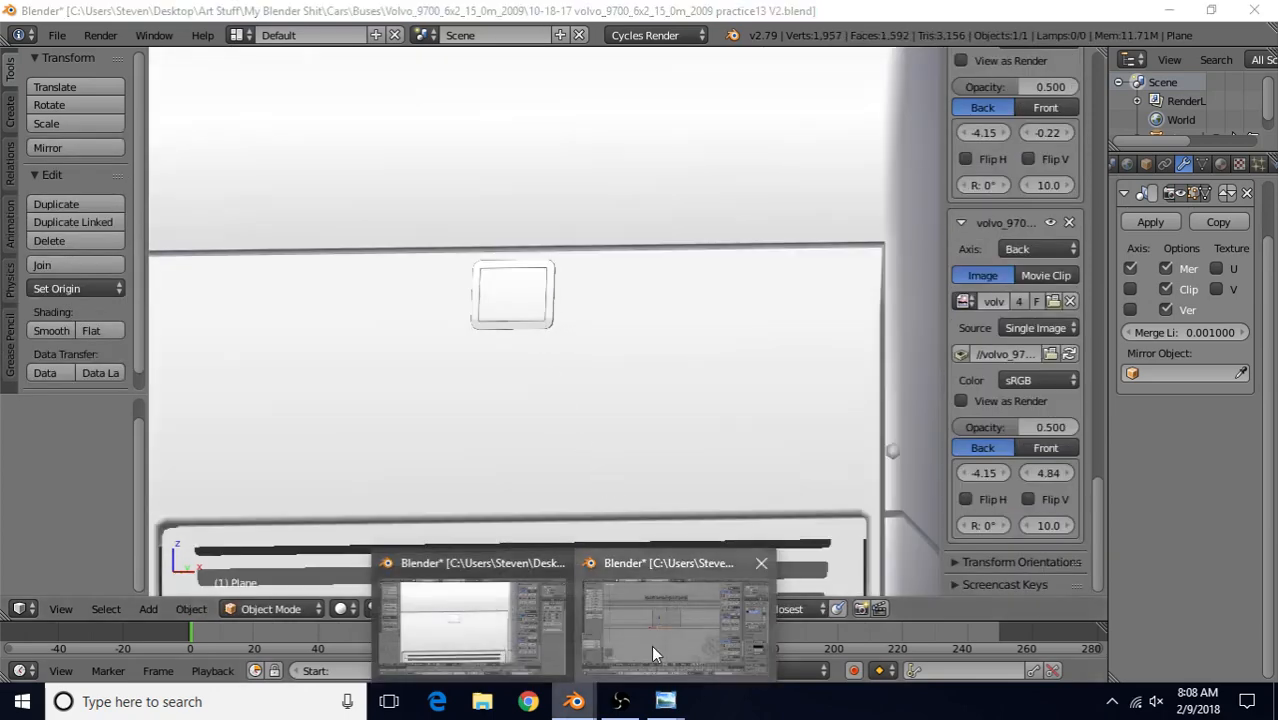
{"action": "left_click", "coordinate": [655, 630]}
{"action": "scroll", "coordinate": [509, 418], "scroll_direction": "down", "scroll_amount": 3}
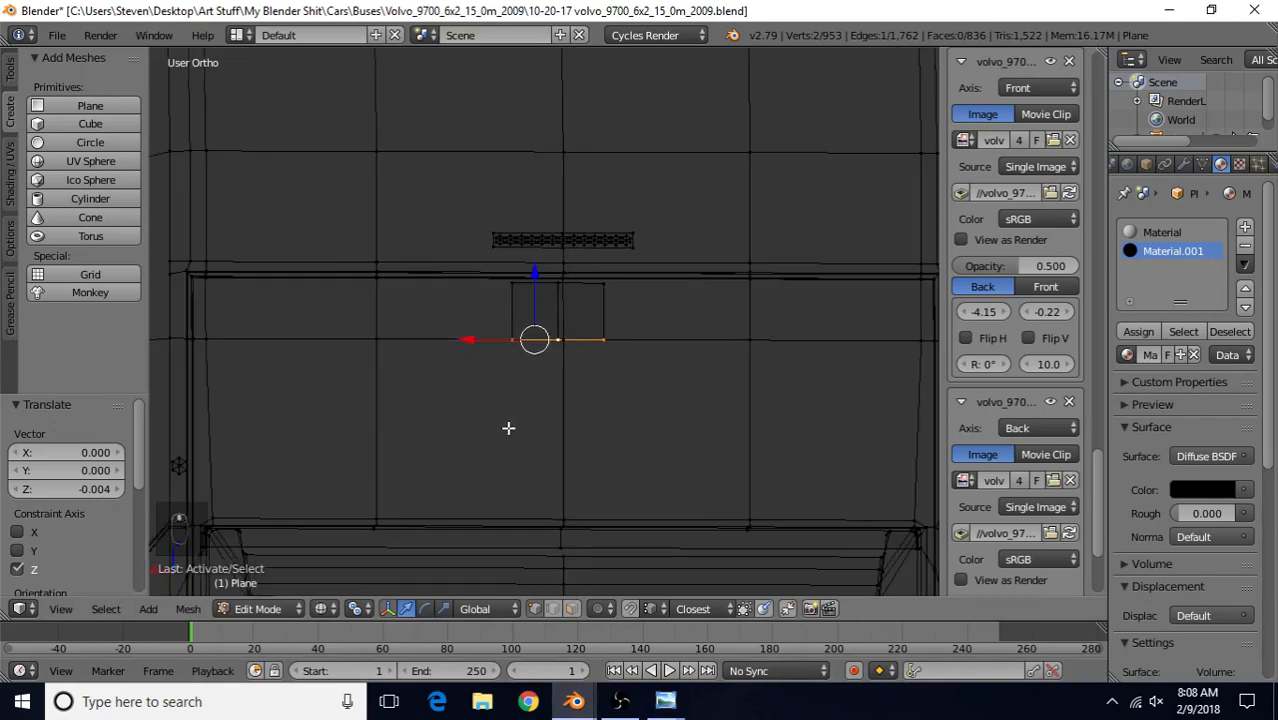
{"action": "mouse_move", "coordinate": [588, 385]}
{"action": "middle_mouse_down"}
{"action": "mouse_move", "coordinate": [480, 368]}
{"action": "mouse_move", "coordinate": [506, 309]}
{"action": "mouse_move", "coordinate": [538, 338]}
{"action": "mouse_move", "coordinate": [437, 365]}
{"action": "mouse_move", "coordinate": [588, 354]}
{"action": "mouse_move", "coordinate": [525, 330]}
{"action": "middle_mouse_up"}
{"action": "key", "text": "z"}
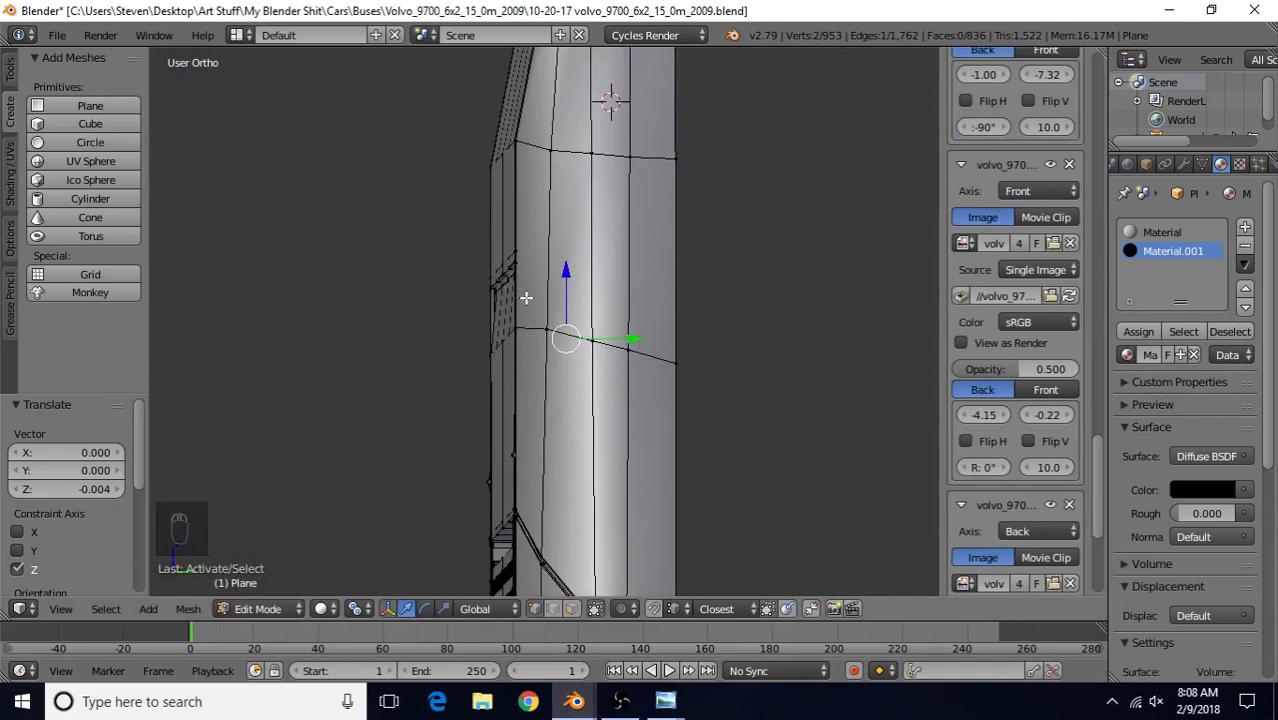
{"action": "middle_click_drag", "start_coordinate": [545, 300], "coordinate": [581, 350]}
{"action": "key", "text": "ctrl+l"}
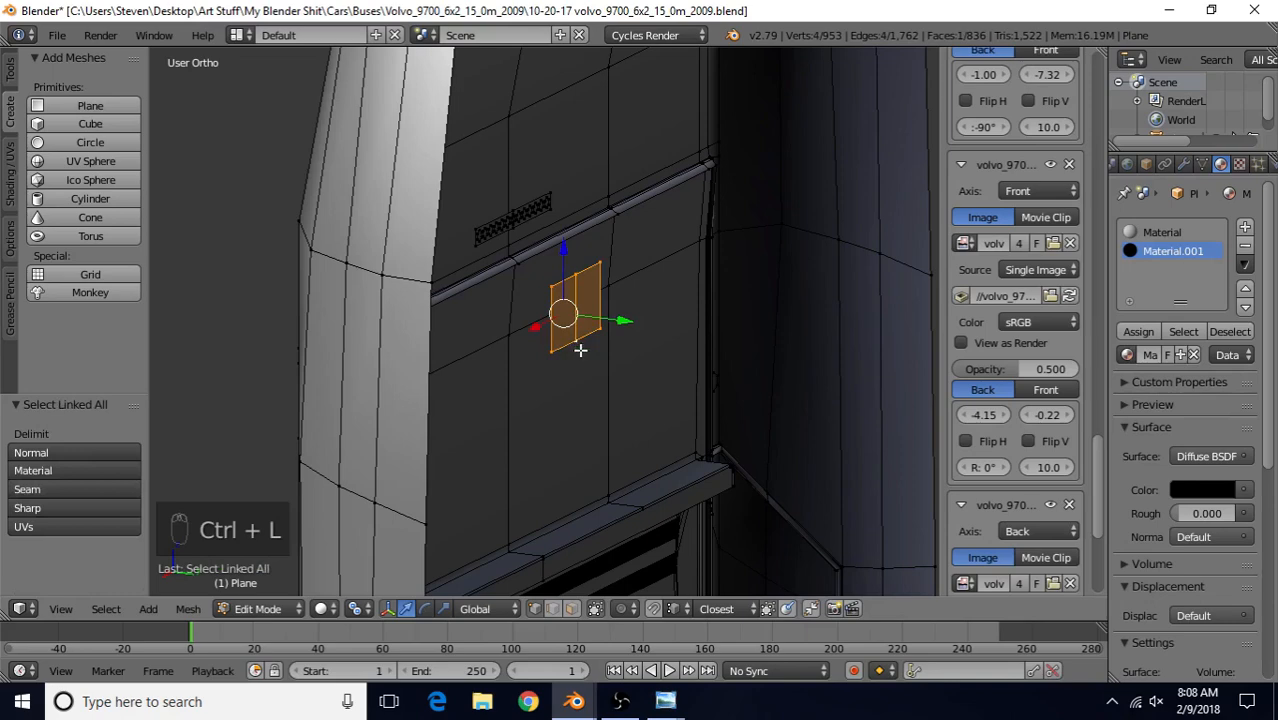
{"action": "left_click_drag", "start_coordinate": [624, 320], "coordinate": [519, 310]}
{"action": "middle_click_drag", "start_coordinate": [428, 325], "coordinate": [536, 317]}
{"action": "left_click_drag", "start_coordinate": [536, 317], "coordinate": [509, 297]}
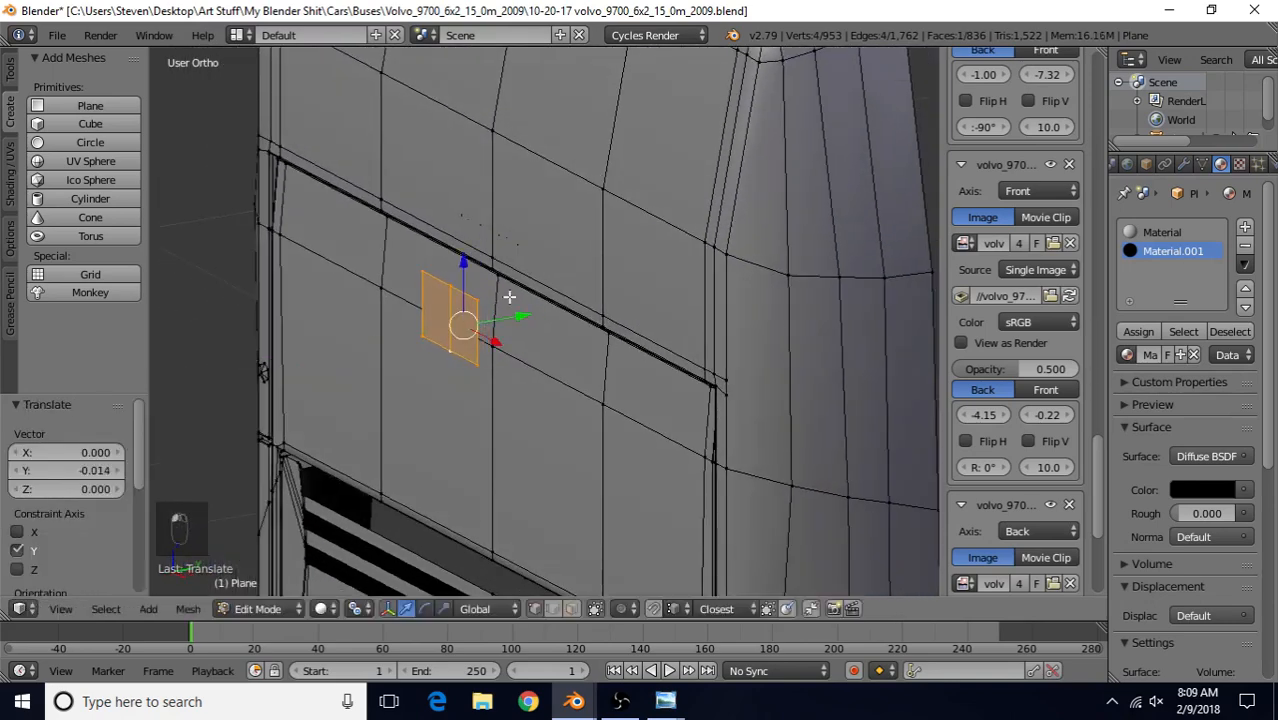
{"action": "middle_click_drag", "start_coordinate": [523, 347], "coordinate": [453, 307]}
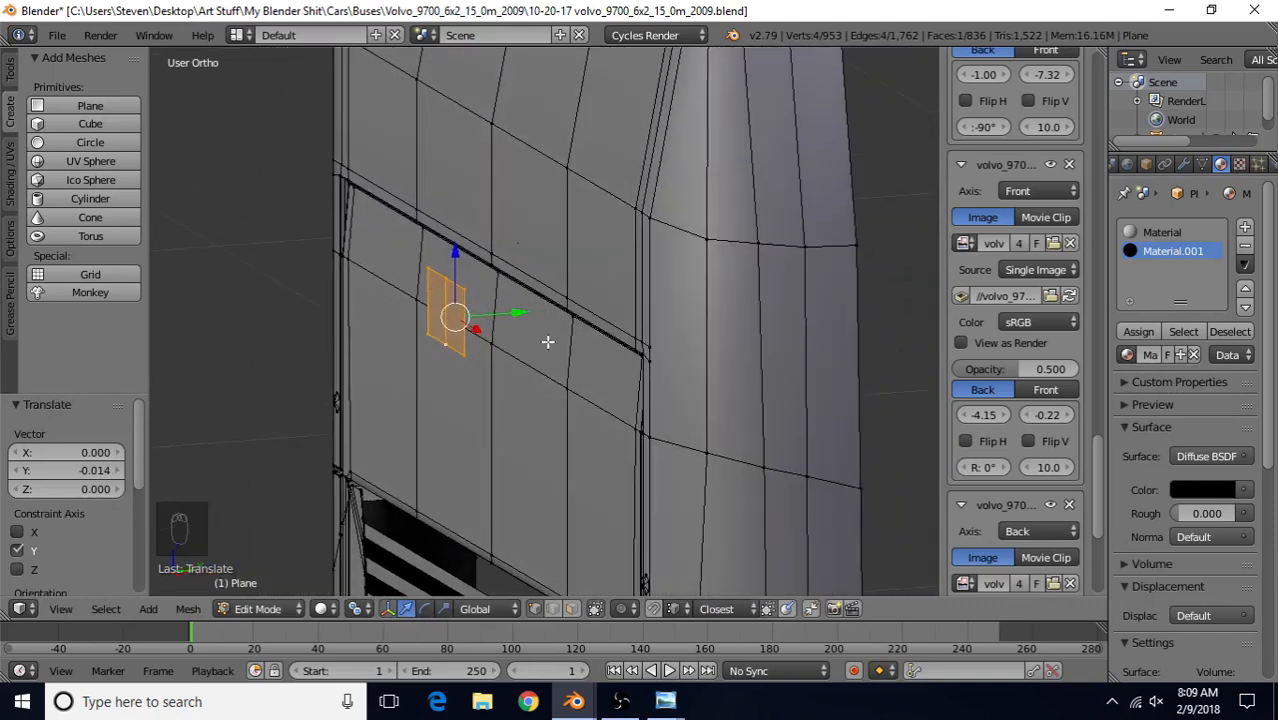
Separate the selected panel from the bus body into its own object and return to object mode with it selected
{"action": "key", "text": "p"}
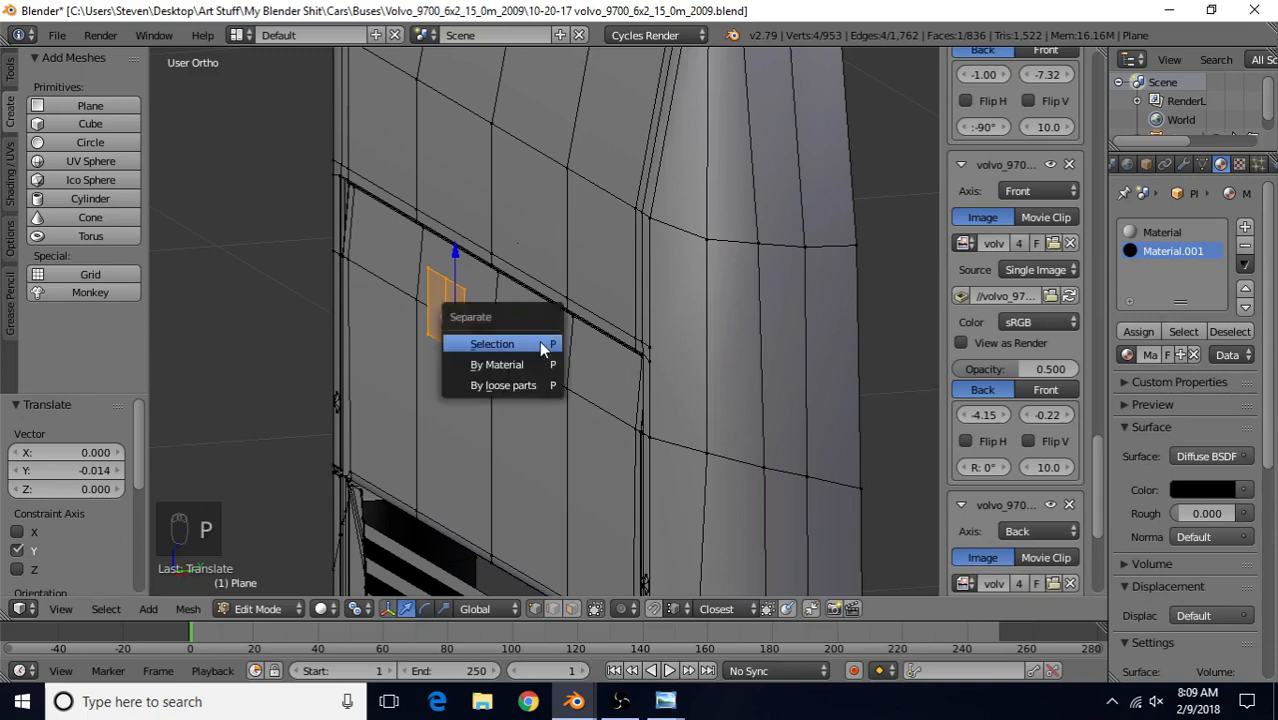
{"action": "left_click", "coordinate": [537, 341]}
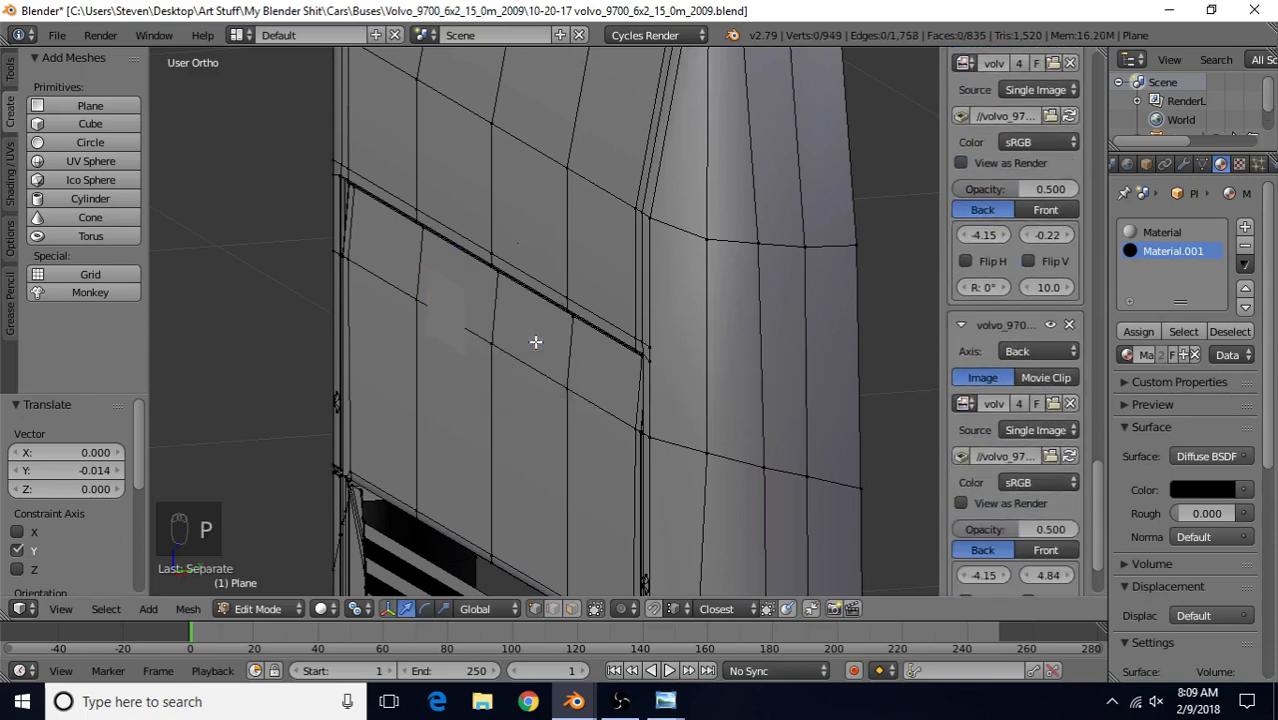
{"action": "key", "text": "Tab"}
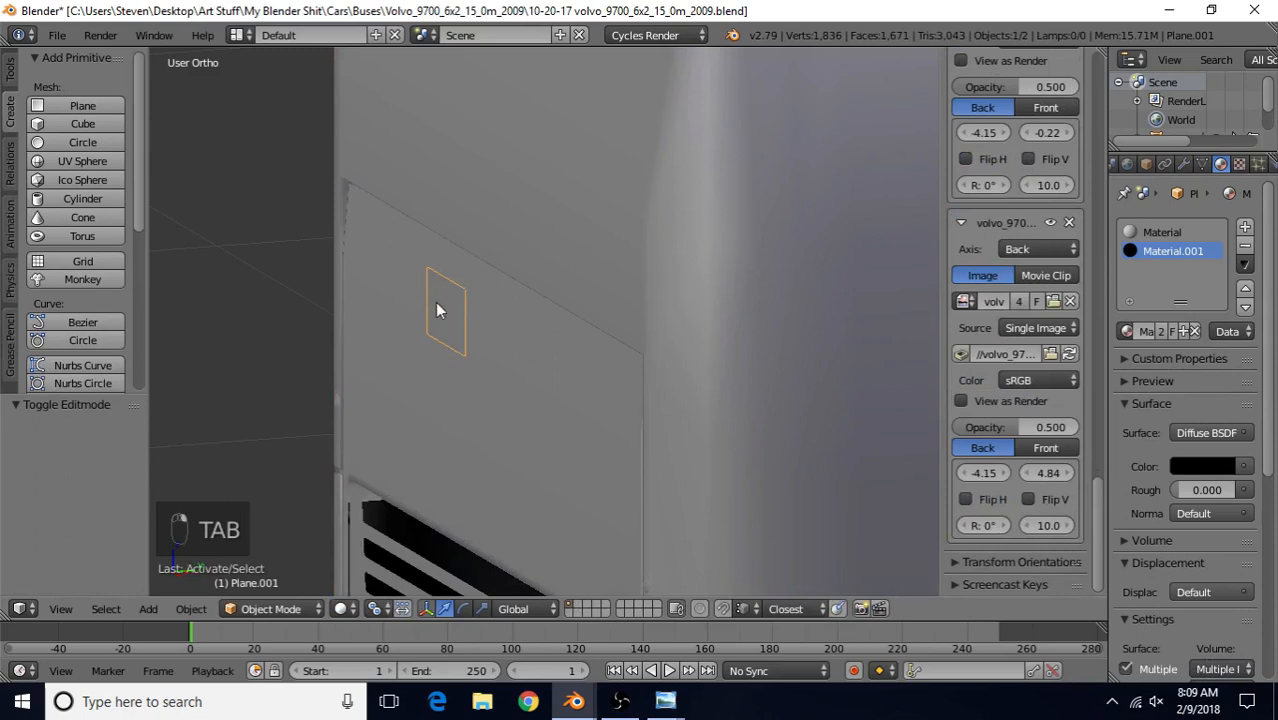
Add a Shrinkwrap modifier to the separated panel with the bus body as its target
{"action": "left_click", "coordinate": [1184, 163]}
{"action": "left_click", "coordinate": [1185, 227]}
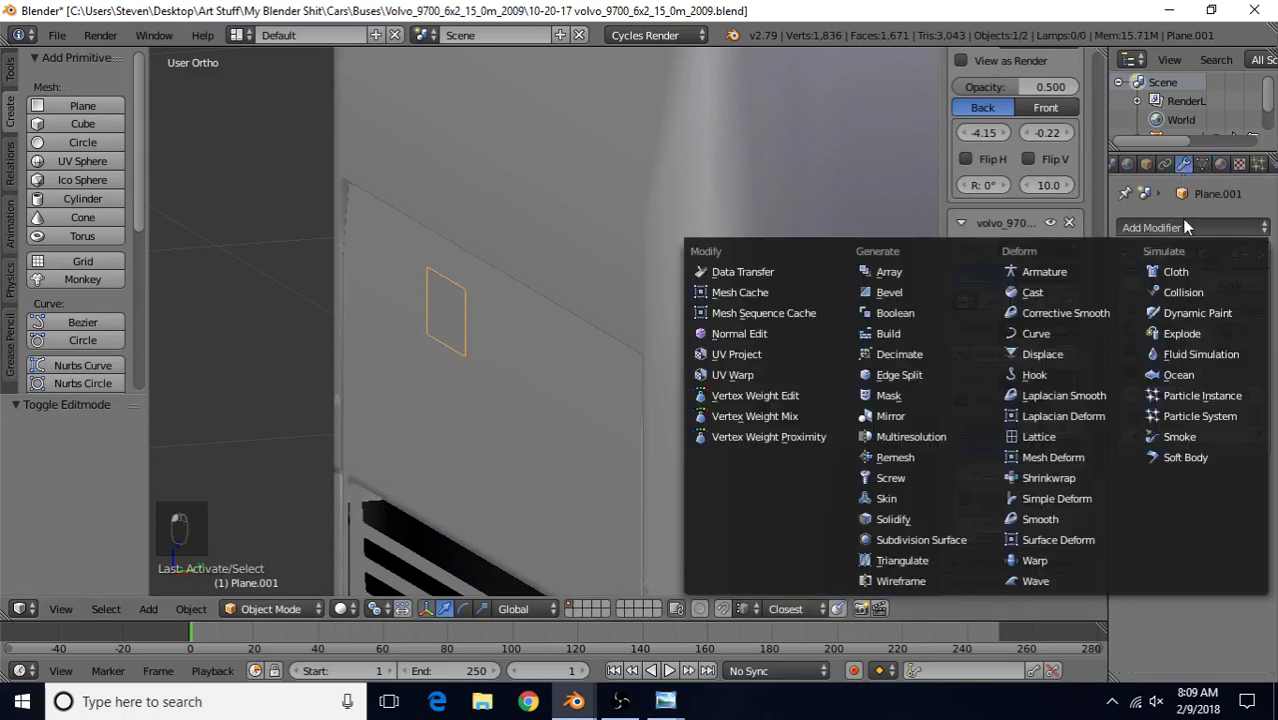
{"action": "left_click", "coordinate": [1049, 478]}
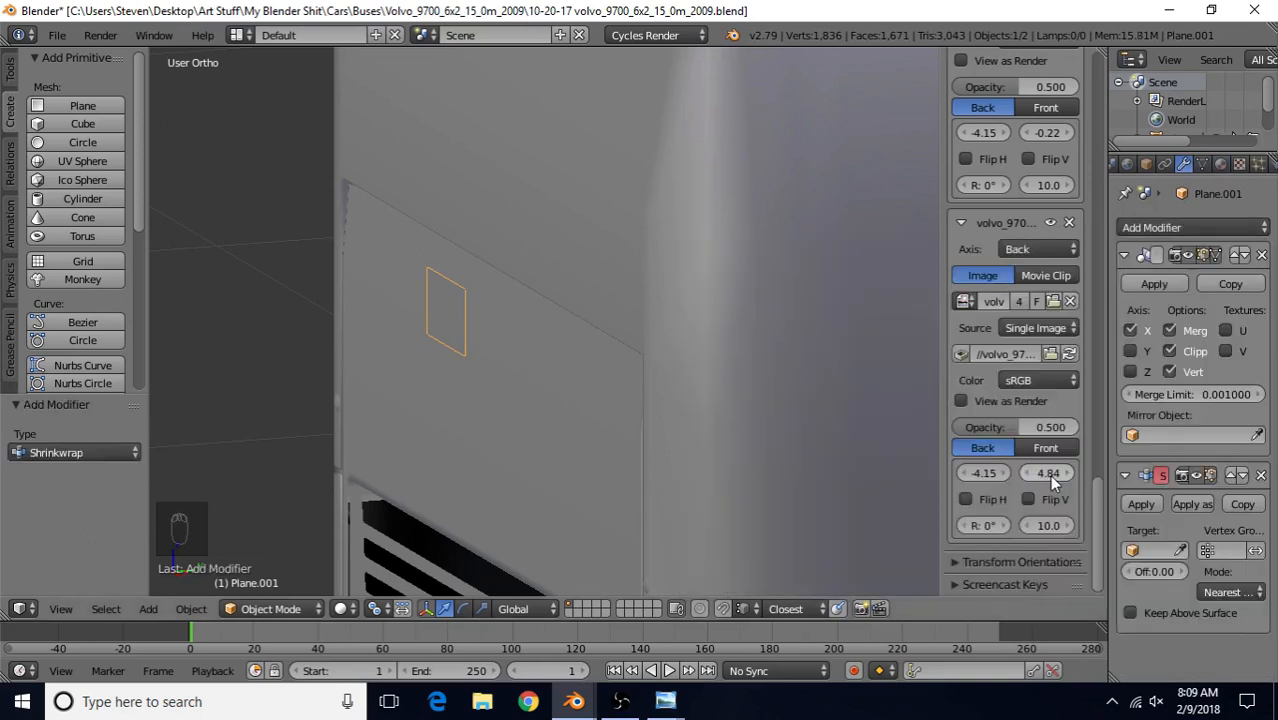
{"action": "left_click", "coordinate": [1180, 551]}
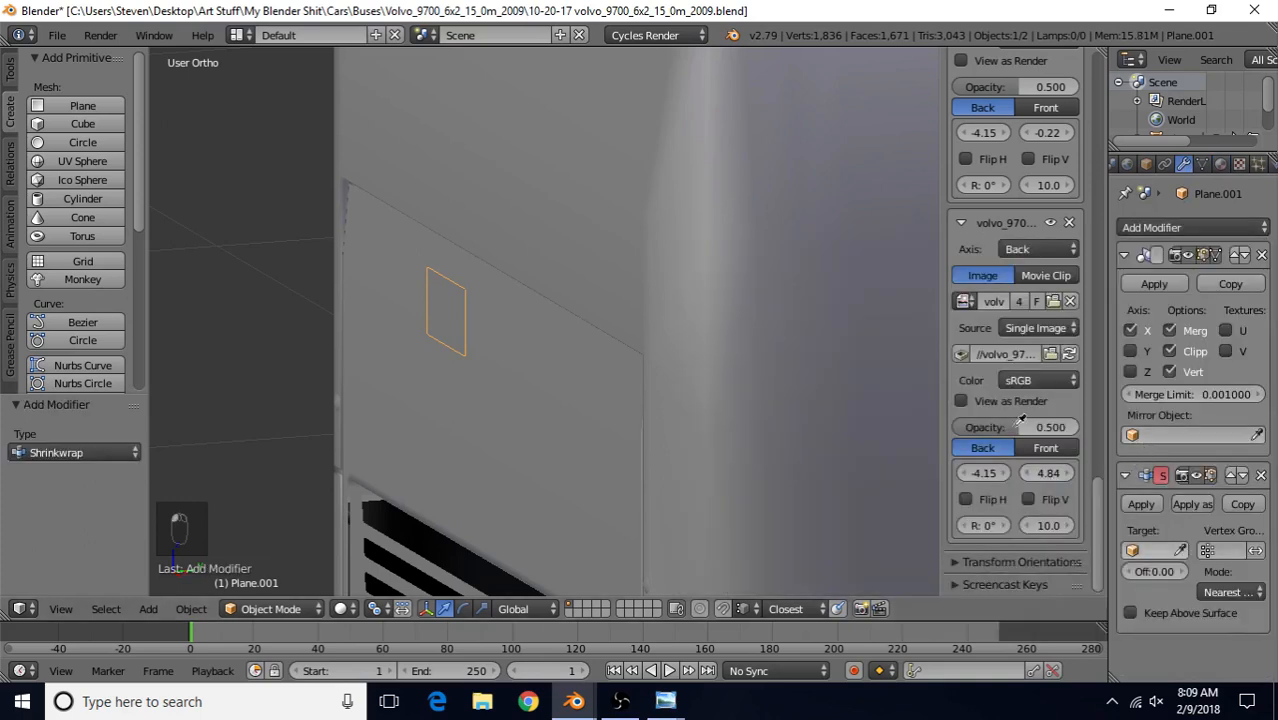
{"action": "left_click", "coordinate": [594, 224]}
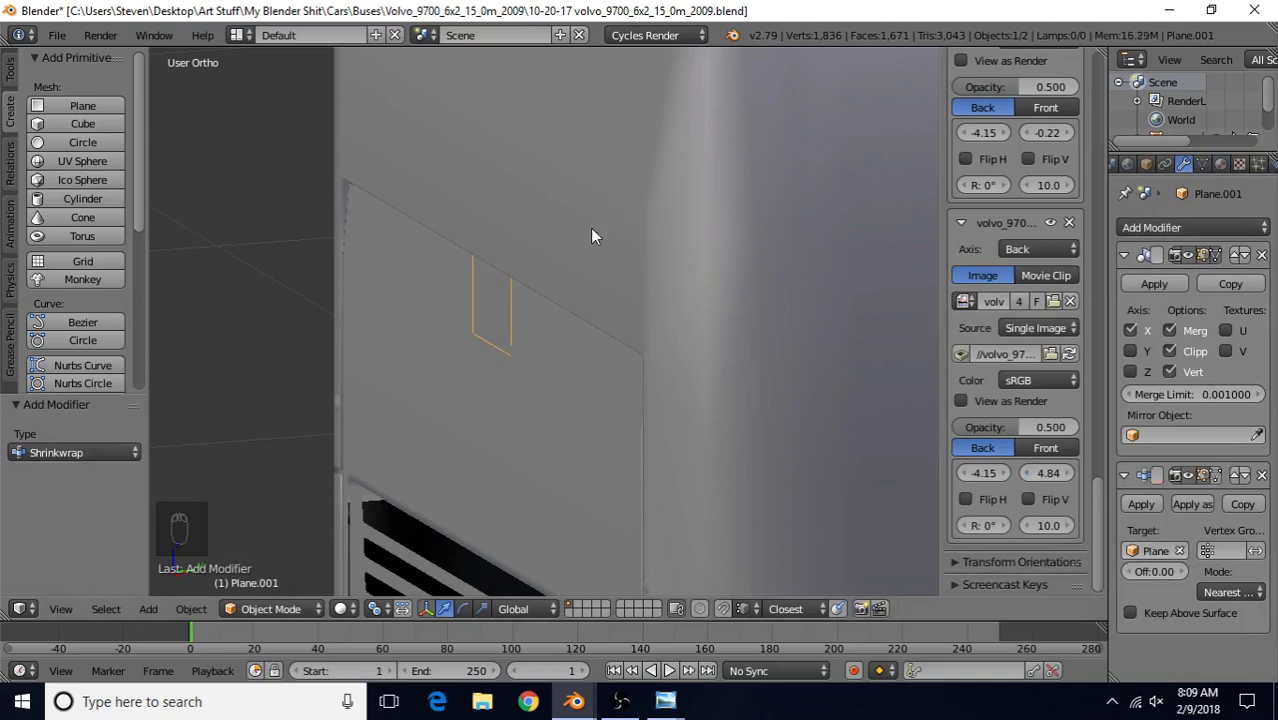
Set the Shrinkwrap mode to Project and its direction to Negative instead of Positive
{"action": "left_click", "coordinate": [1230, 592]}
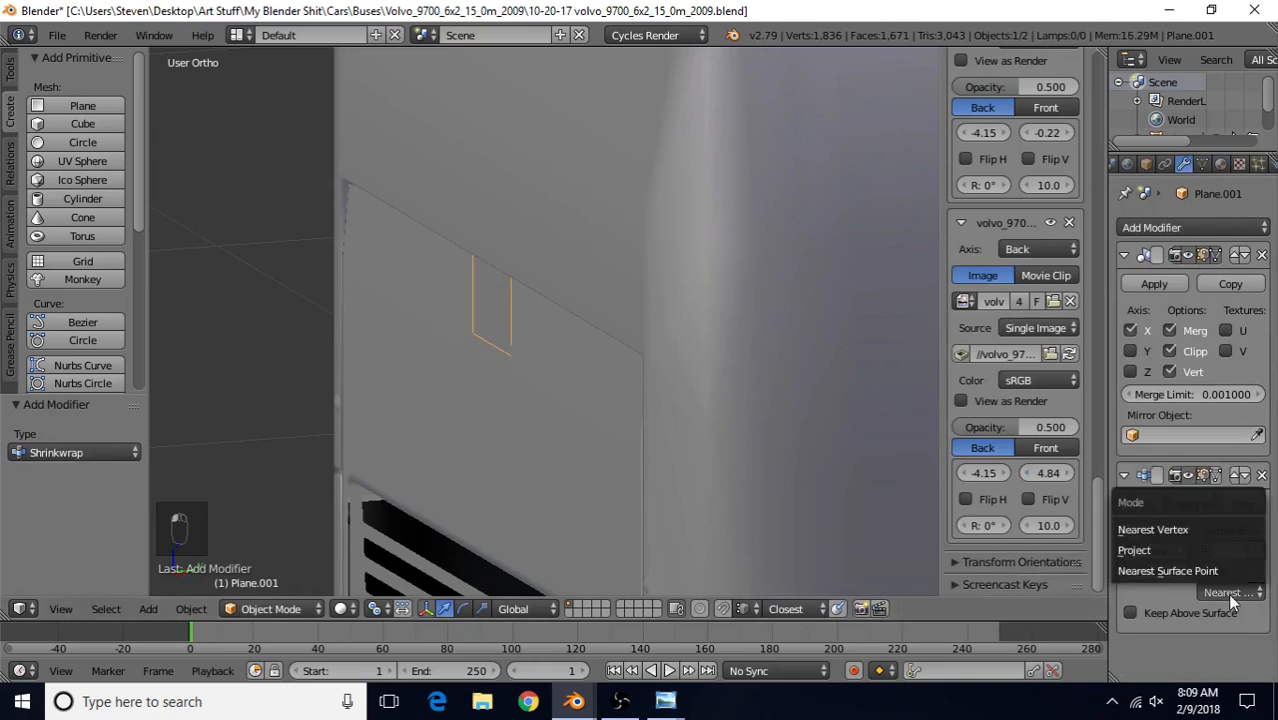
{"action": "left_click", "coordinate": [1213, 551]}
{"action": "scroll", "coordinate": [1215, 545], "scroll_direction": "down", "scroll_amount": 2}
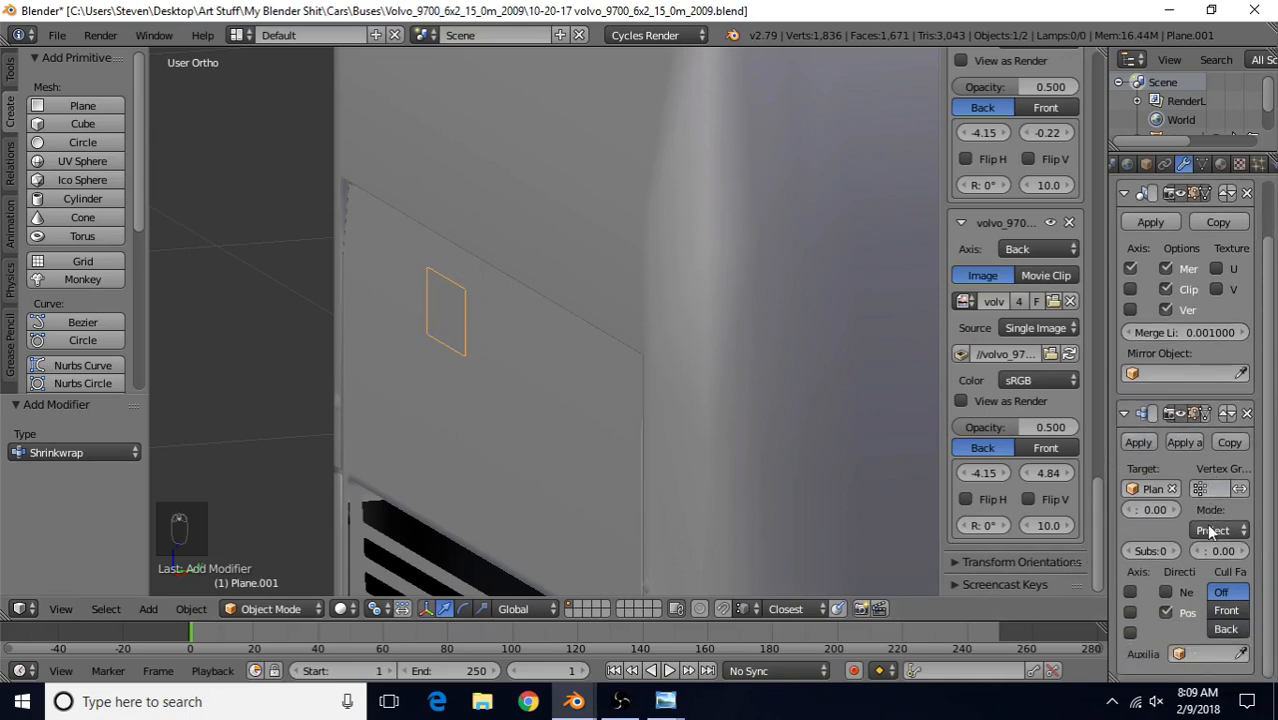
{"action": "left_click", "coordinate": [1166, 591]}
{"action": "middle_click_drag", "start_coordinate": [522, 362], "coordinate": [692, 270]}
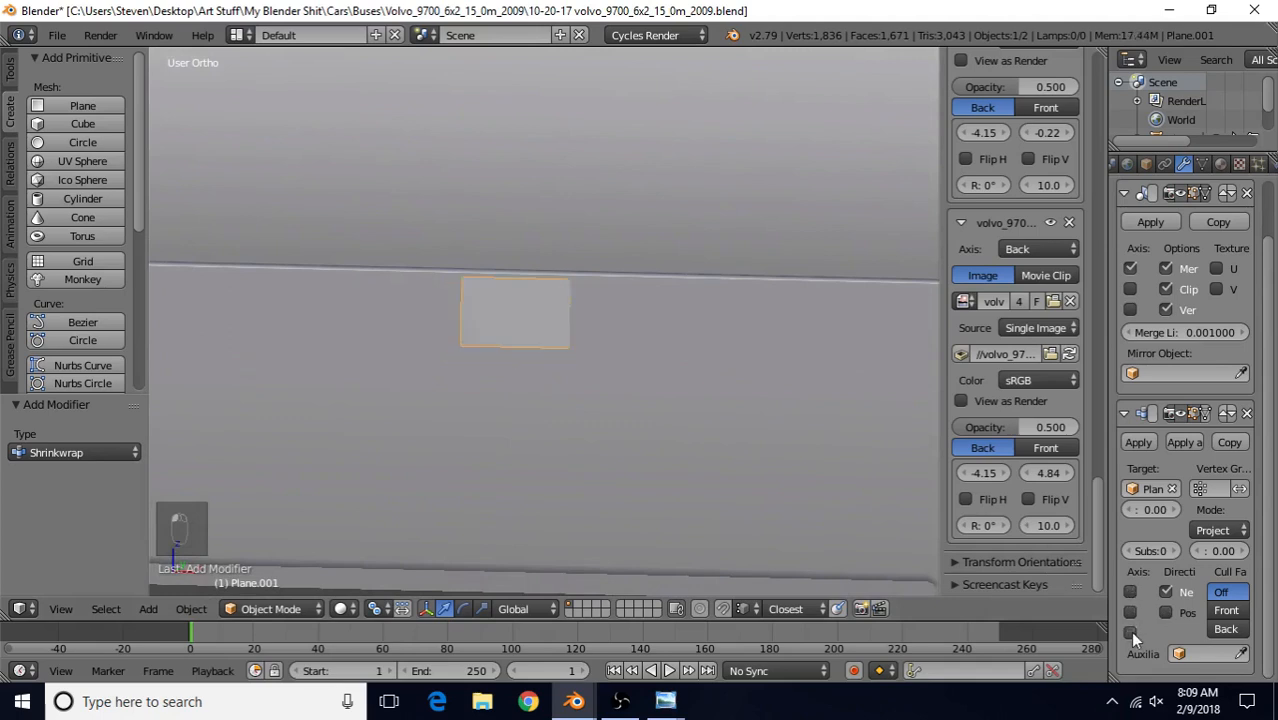
Try restricting the Shrinkwrap projection to the Y axis, toggling the option to compare the panel's position against the body
{"action": "left_click", "coordinate": [1131, 612]}
{"action": "middle_click_drag", "start_coordinate": [660, 389], "coordinate": [486, 382]}
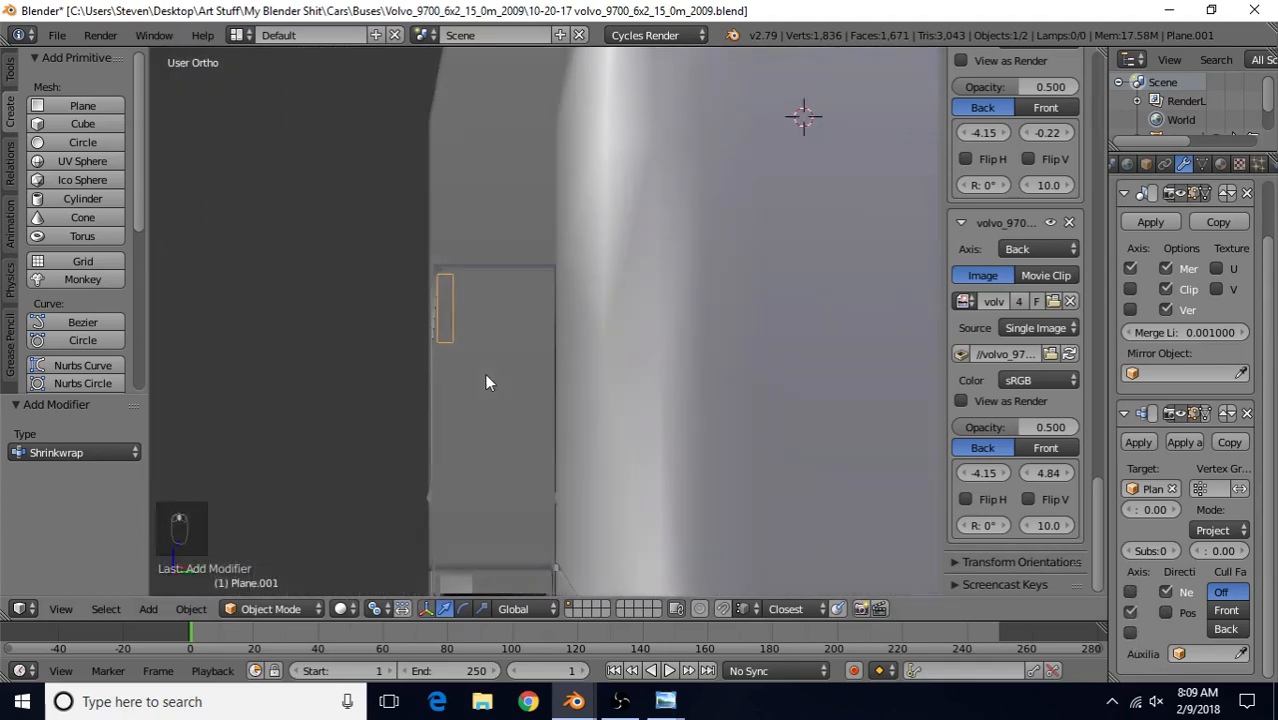
{"action": "left_click", "coordinate": [1128, 610]}
{"action": "left_click", "coordinate": [1128, 610]}
{"action": "left_click", "coordinate": [1128, 610]}
{"action": "left_click", "coordinate": [1130, 611]}
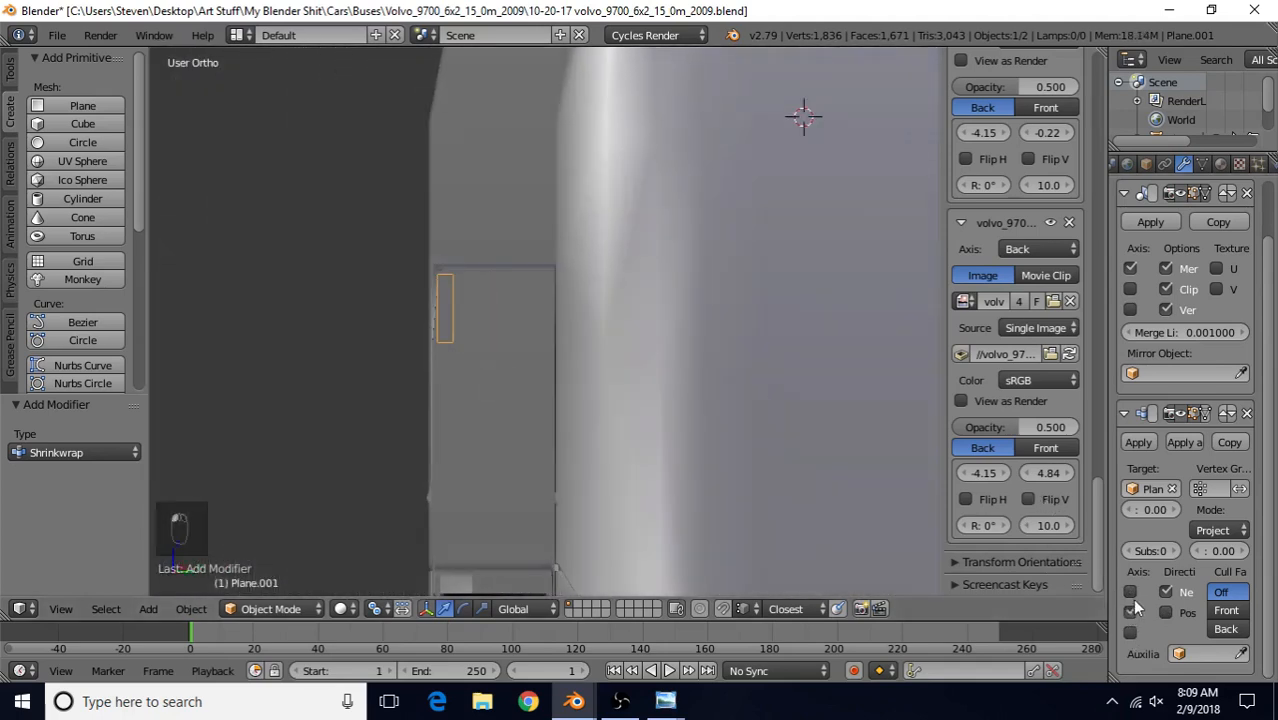
{"action": "left_click", "coordinate": [1128, 609]}
Check the projected panel against the bus rear from the back and at an angle, and apply the Shrinkwrap modifier
{"action": "key", "text": "ctrl+KP_1"}
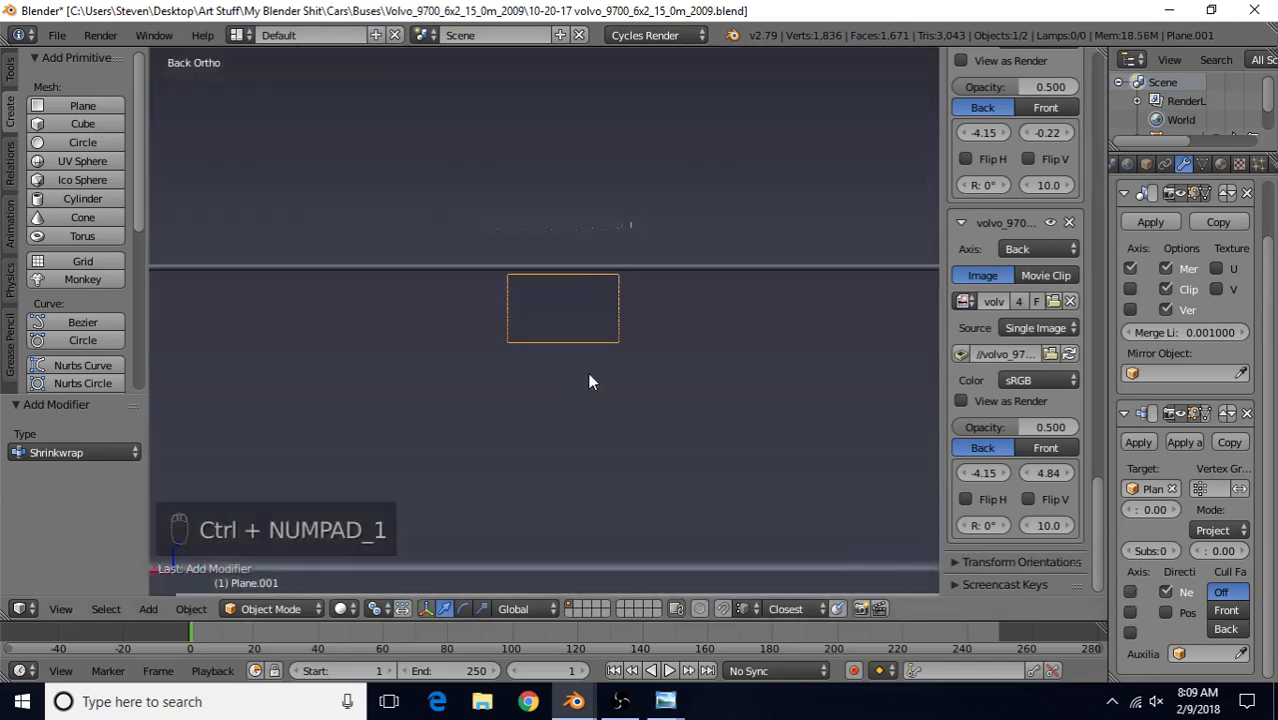
{"action": "scroll", "coordinate": [586, 375], "scroll_direction": "down", "scroll_amount": 3}
{"action": "key", "text": "z"}
{"action": "key", "text": "z"}
{"action": "key", "text": "z"}
{"action": "middle_click_drag", "start_coordinate": [522, 332], "coordinate": [933, 448]}
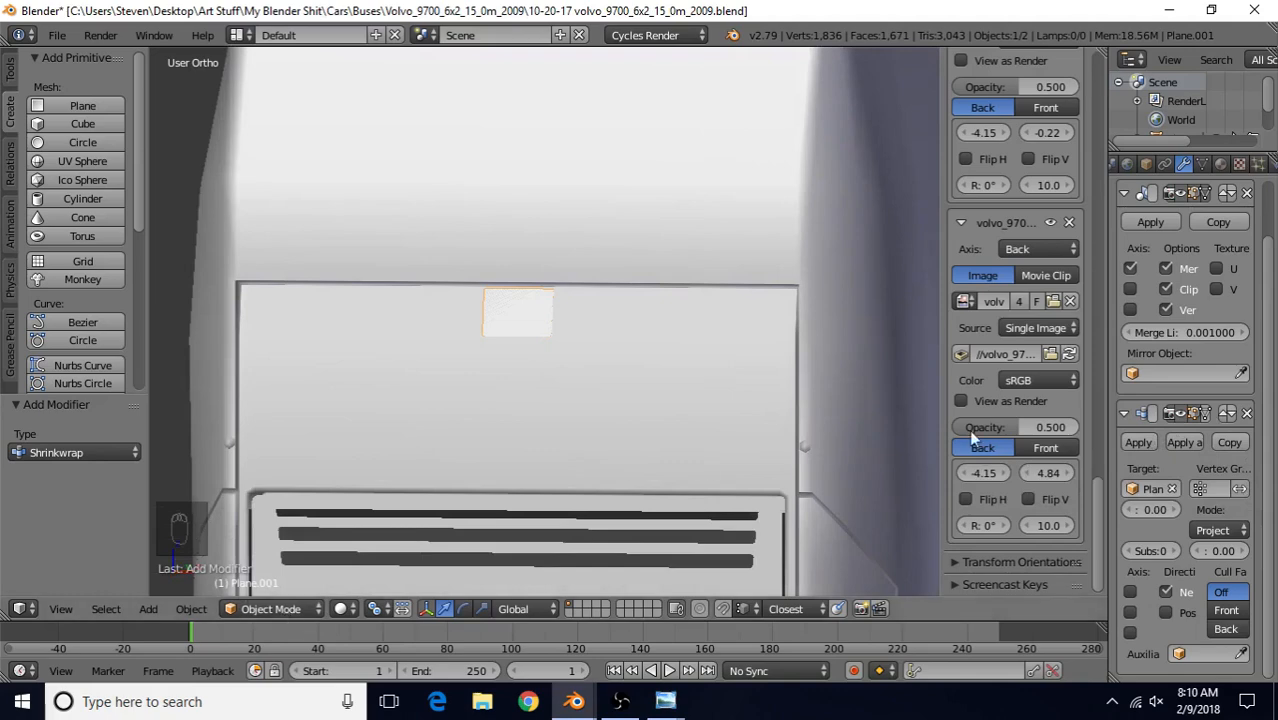
{"action": "left_click", "coordinate": [1137, 443]}
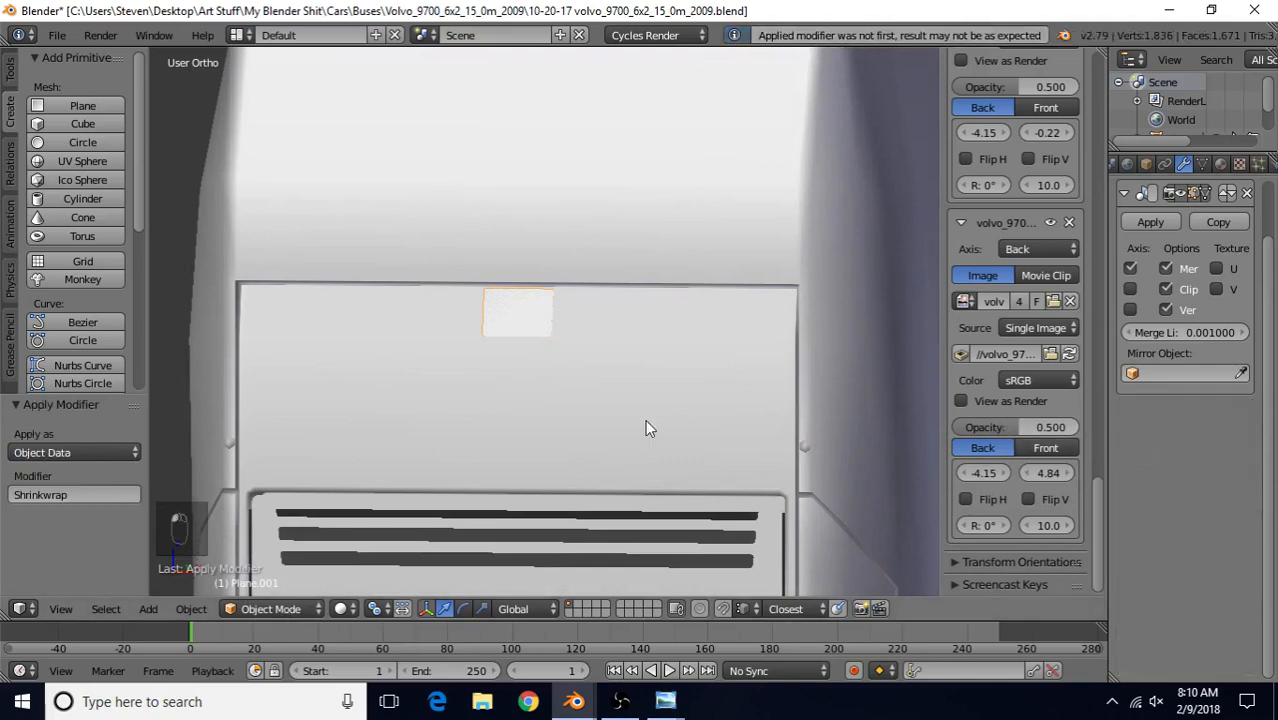
Join the panel back into the bus body object and enter edit mode
{"action": "middle_click_drag", "start_coordinate": [645, 425], "coordinate": [491, 325]}
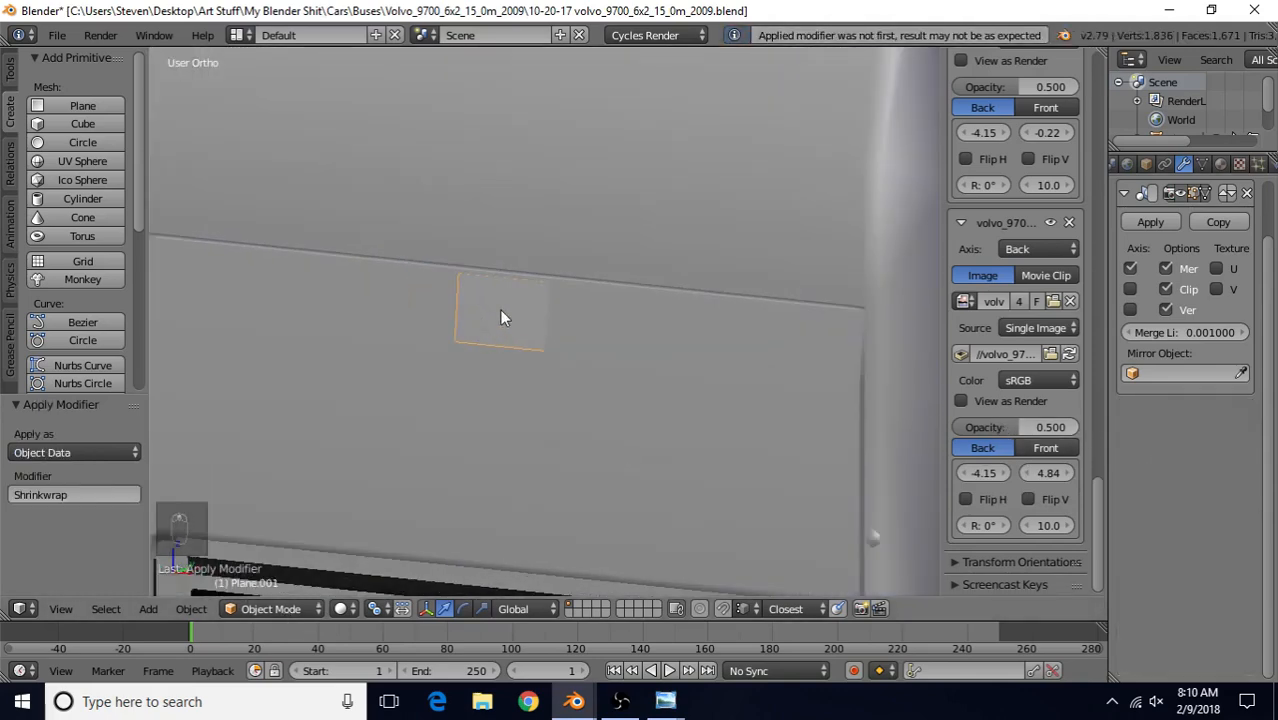
{"action": "right_click", "coordinate": [533, 318]}
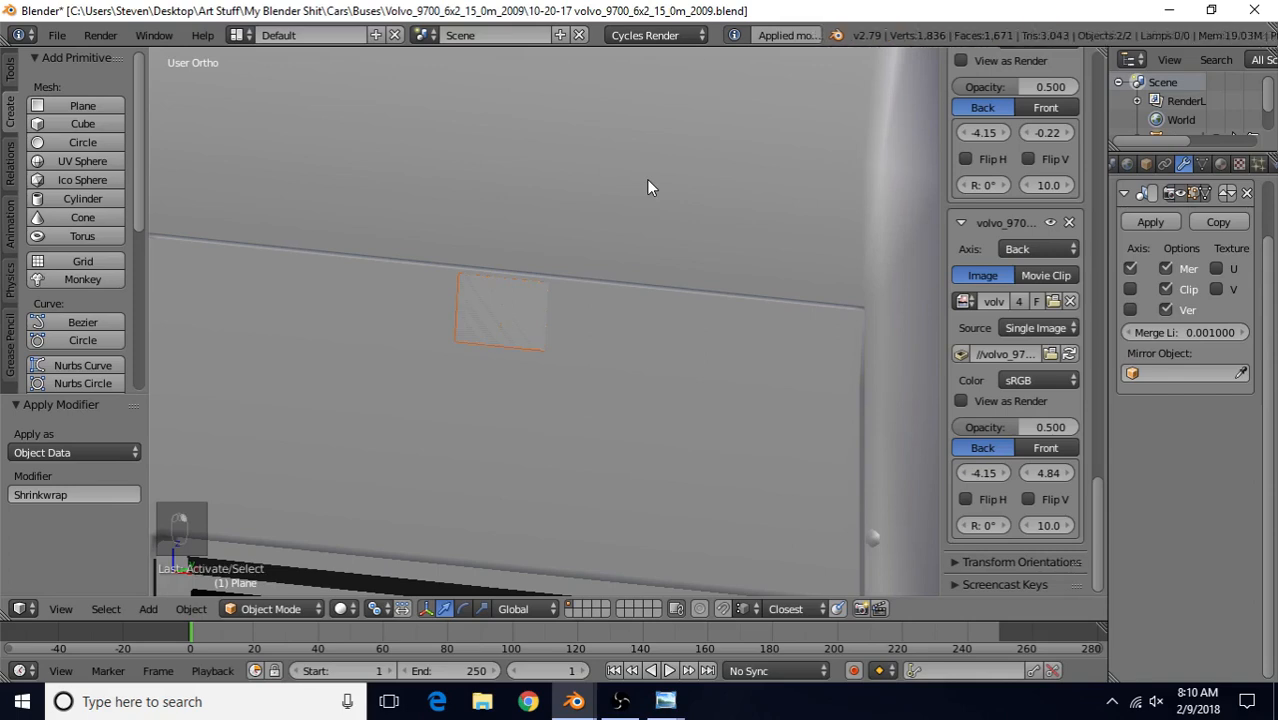
{"action": "key", "text": "ctrl+j"}
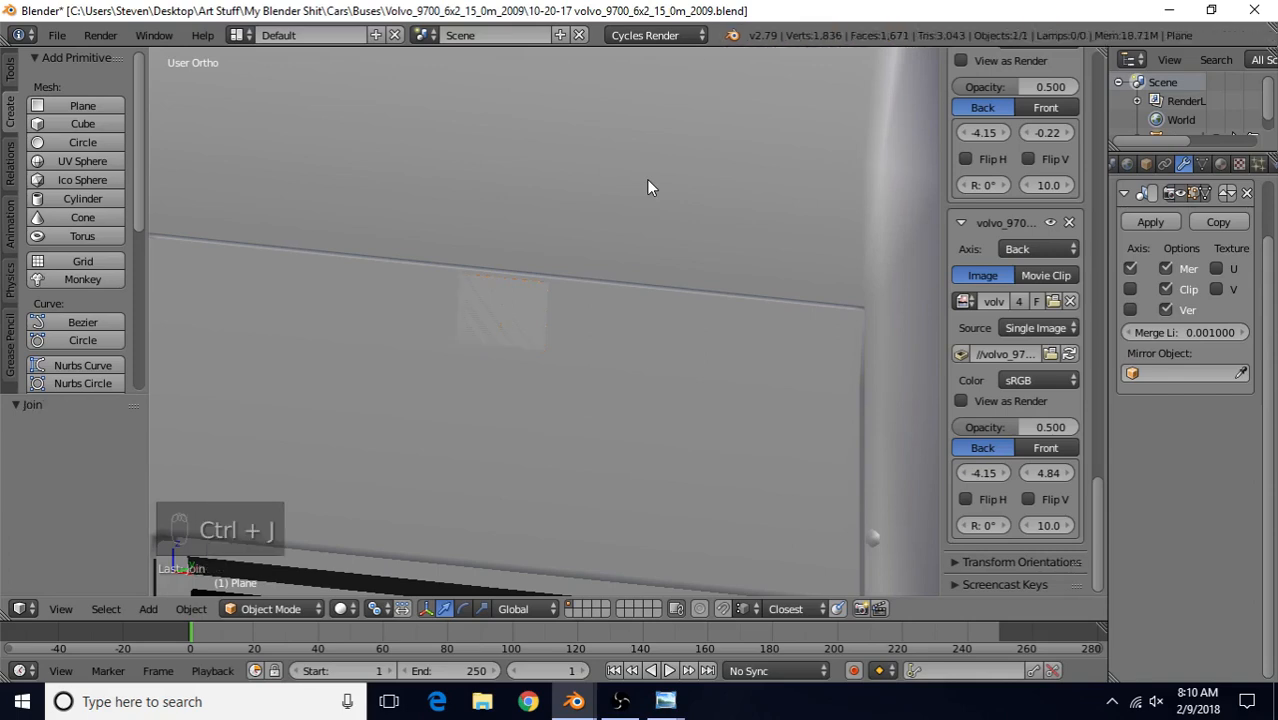
{"action": "key", "text": "Tab"}
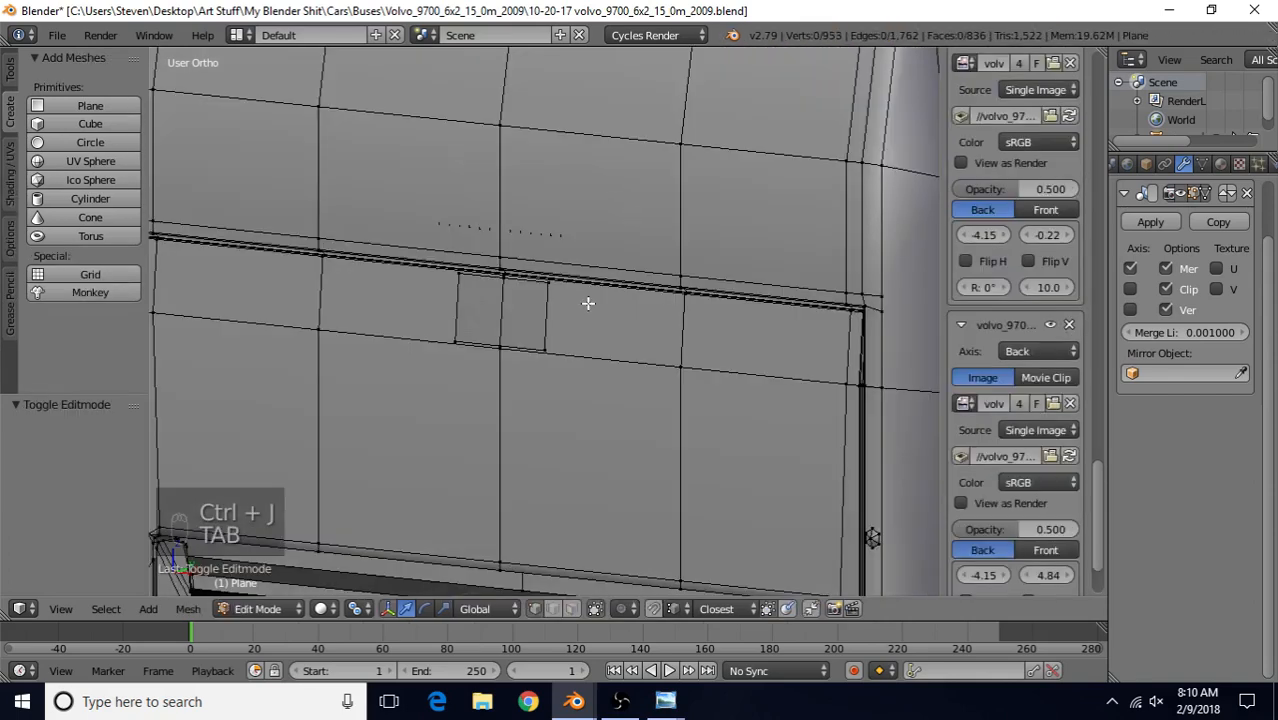
Select the small panel's two vertical side edges and show them in wireframe from the back
{"action": "scroll", "coordinate": [588, 303], "scroll_direction": "up", "scroll_amount": 2}
{"action": "middle_click_drag", "start_coordinate": [554, 308], "coordinate": [497, 285]}
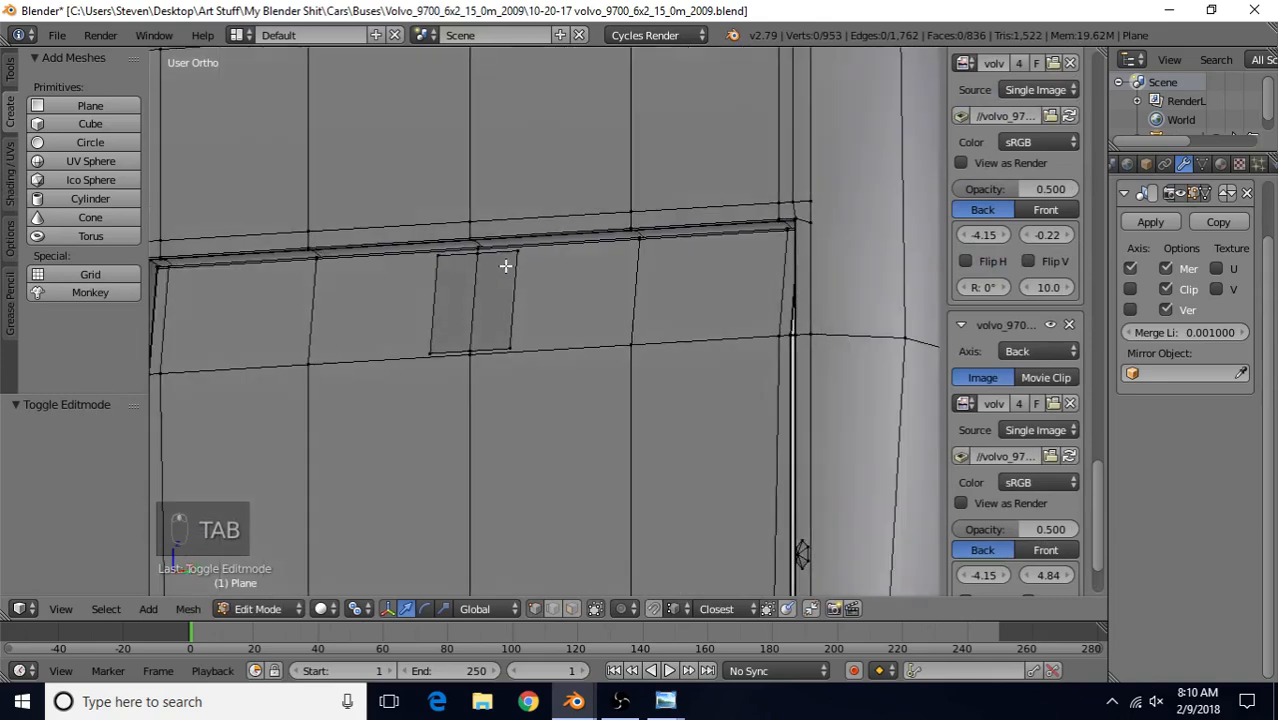
{"action": "right_click", "coordinate": [508, 262]}
{"action": "key", "text": "KP_Decimal"}
{"action": "scroll", "coordinate": [477, 349], "scroll_direction": "up", "scroll_amount": 3}
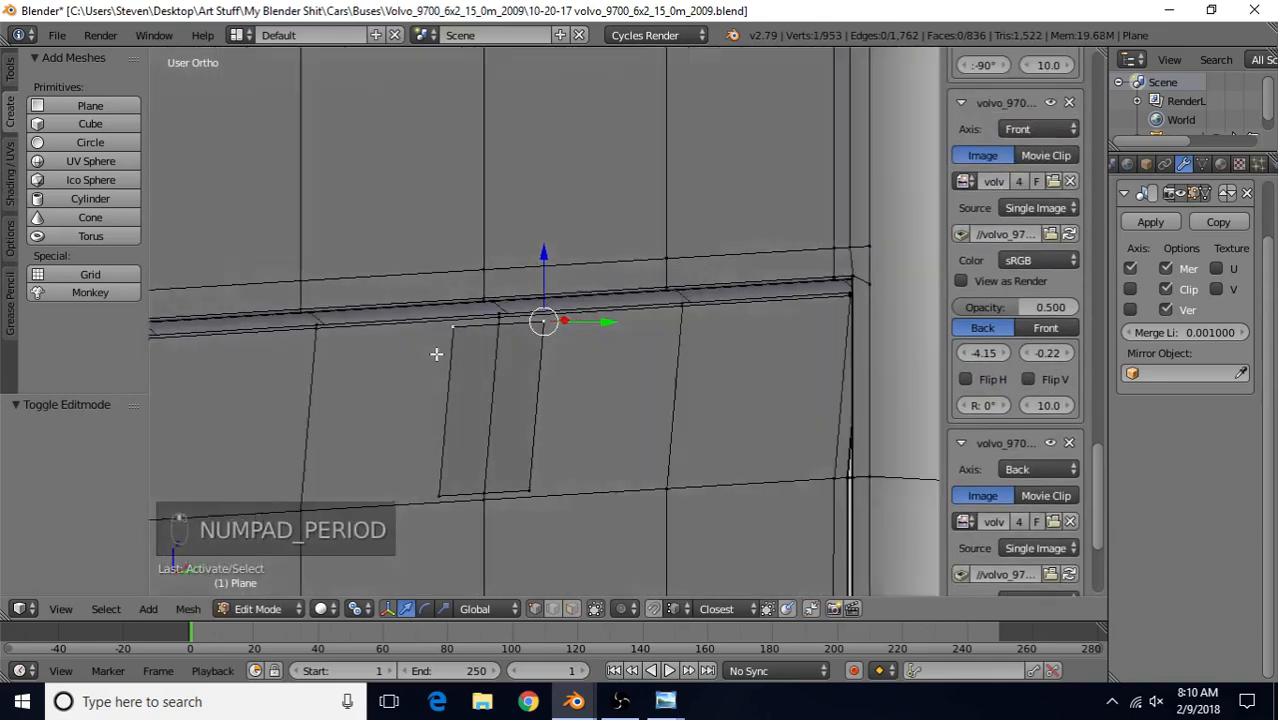
{"action": "middle_click_drag", "start_coordinate": [436, 354], "coordinate": [417, 354]}
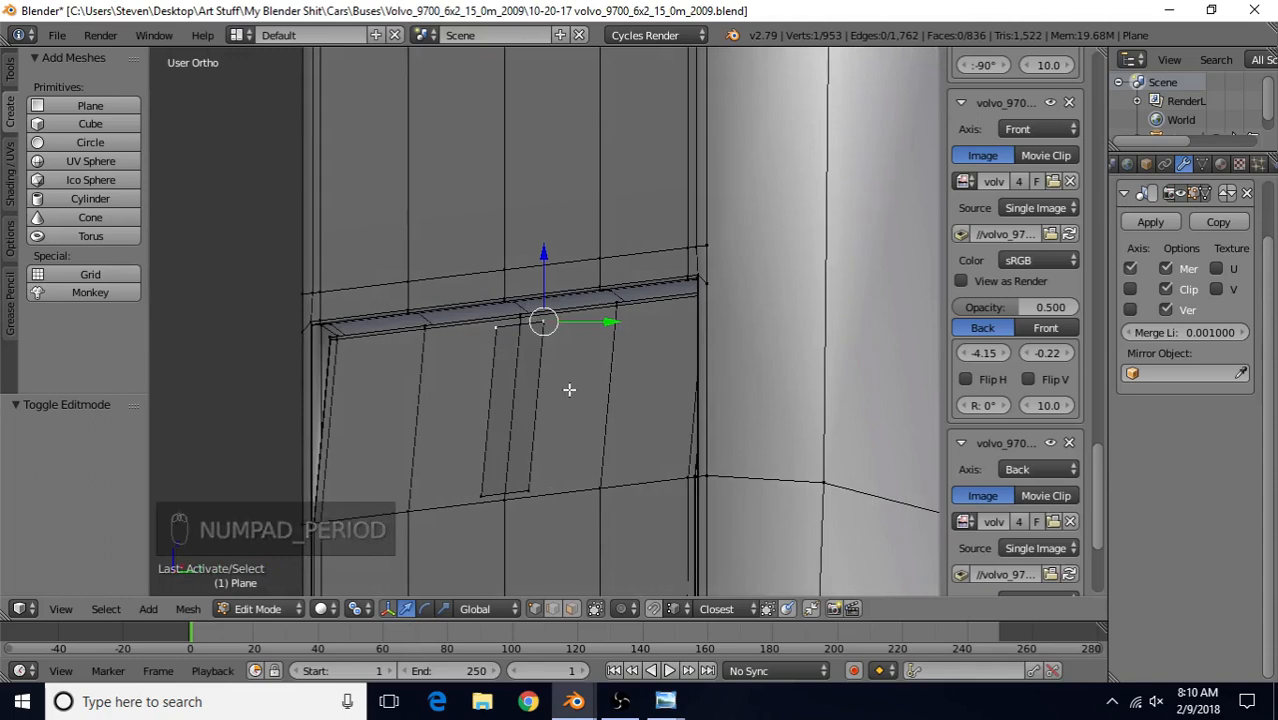
{"action": "middle_click_drag", "start_coordinate": [522, 503], "coordinate": [638, 439]}
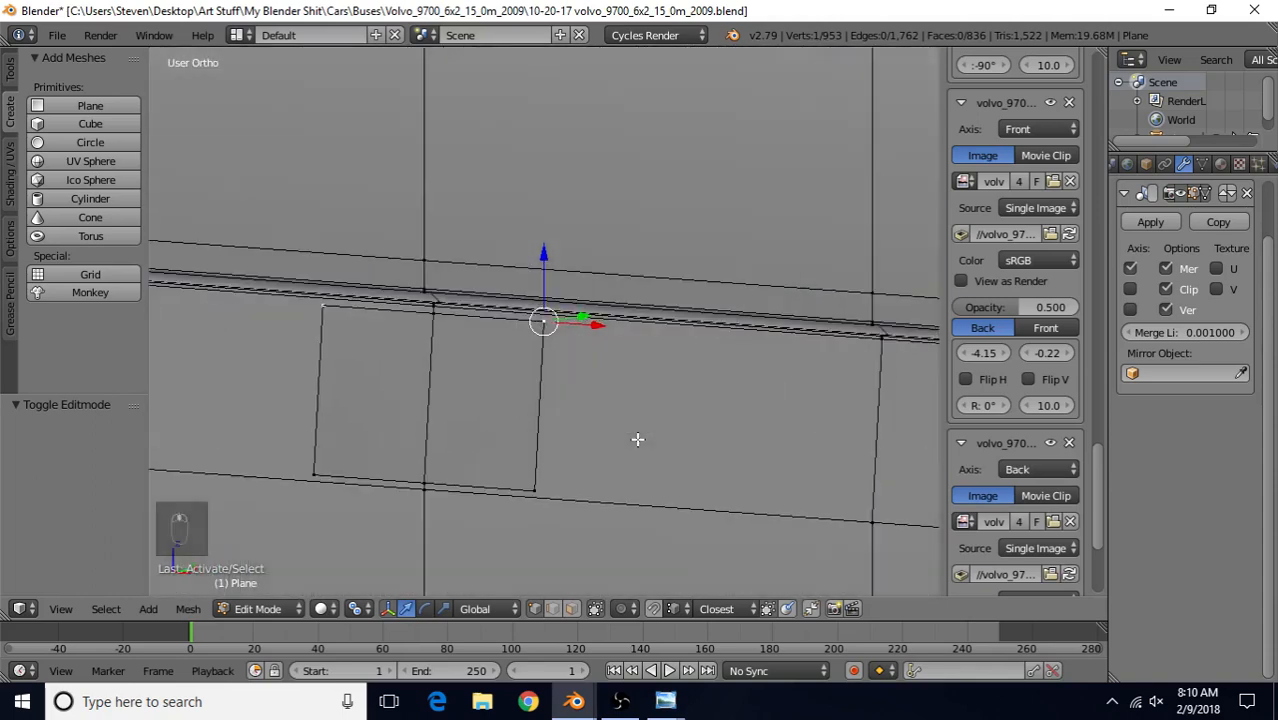
{"action": "left_click", "coordinate": [546, 459], "text": "shift"}
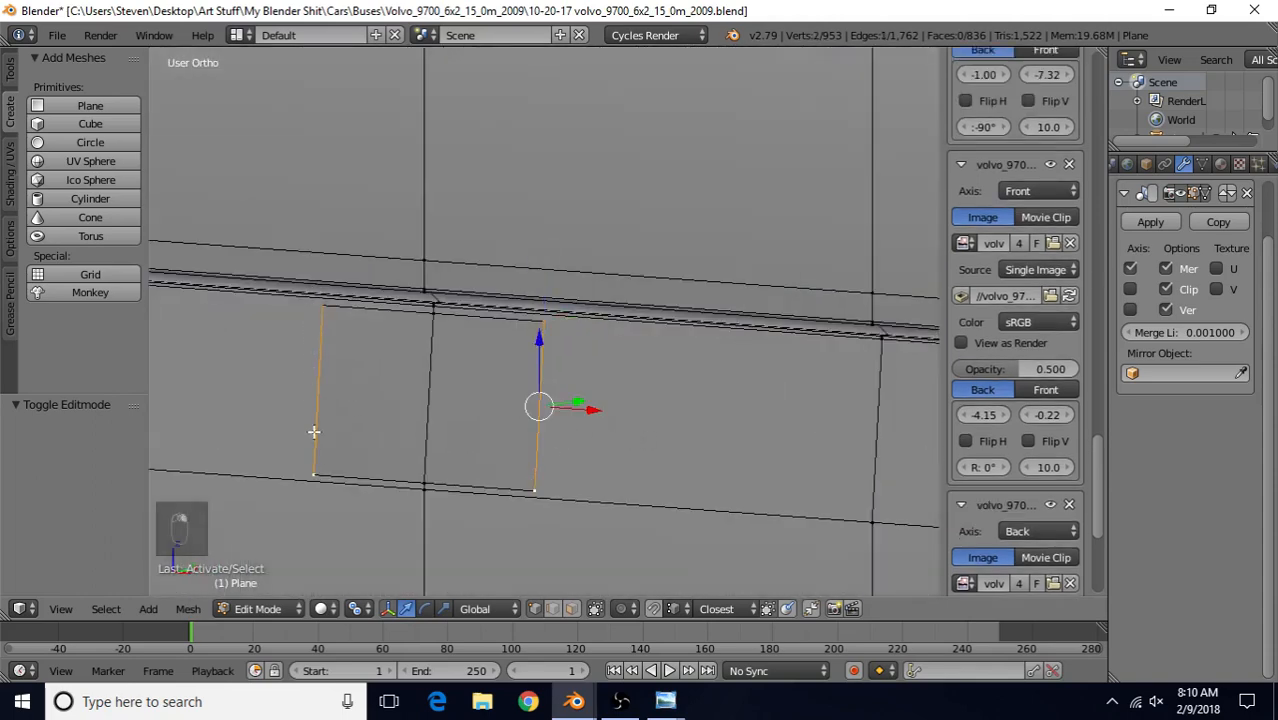
{"action": "key", "text": "ctrl+KP_1"}
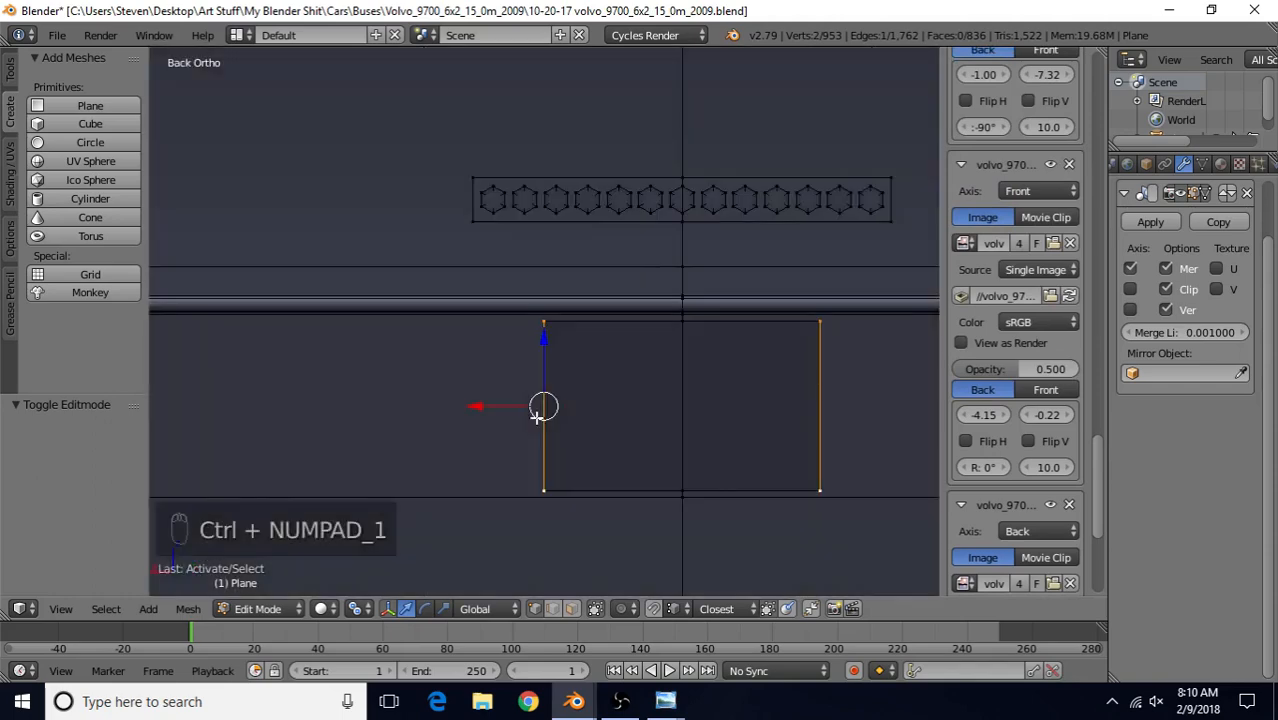
{"action": "key", "text": "z"}
{"action": "scroll", "coordinate": [599, 391], "scroll_direction": "down", "scroll_amount": 2}
{"action": "middle_click_drag", "start_coordinate": [599, 391], "coordinate": [542, 382], "text": "shift"}
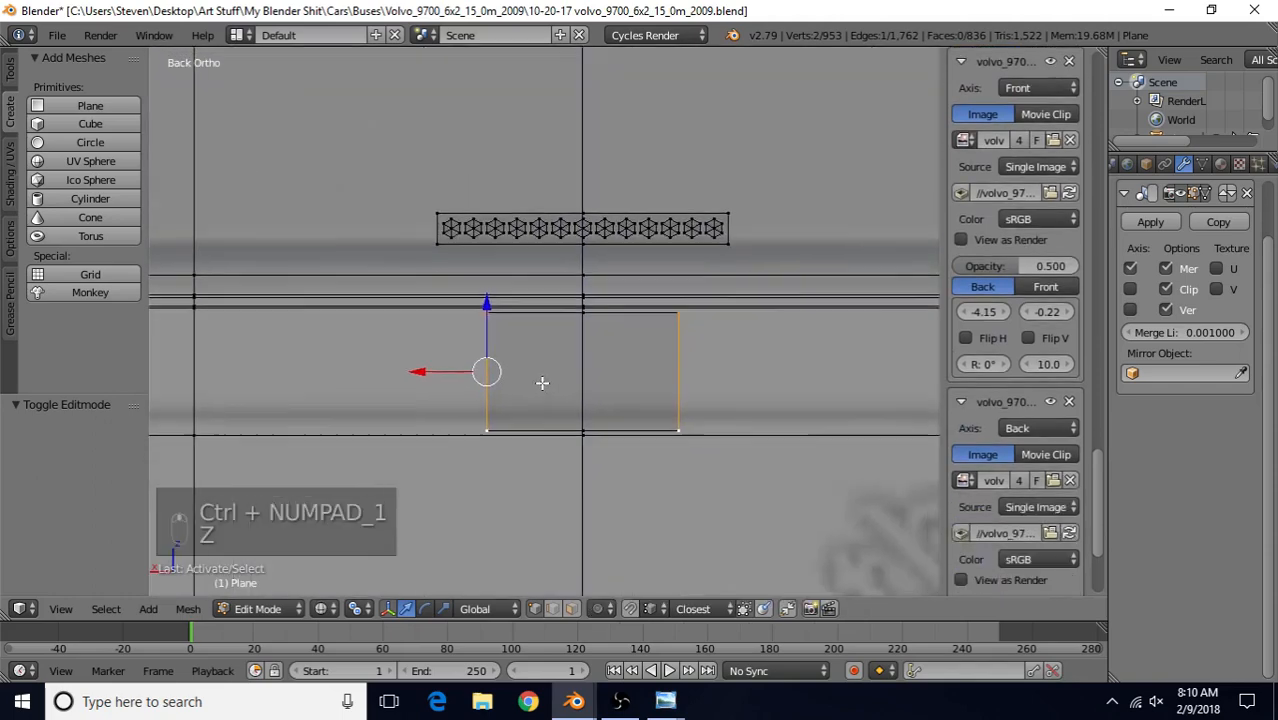
{"action": "scroll", "coordinate": [574, 434], "scroll_direction": "up", "scroll_amount": 1}
Check the corner rounding in the green-design photo and vertex-bevel the panel's four corners by about 0.010 with 3 segments
{"action": "left_click", "coordinate": [665, 701]}
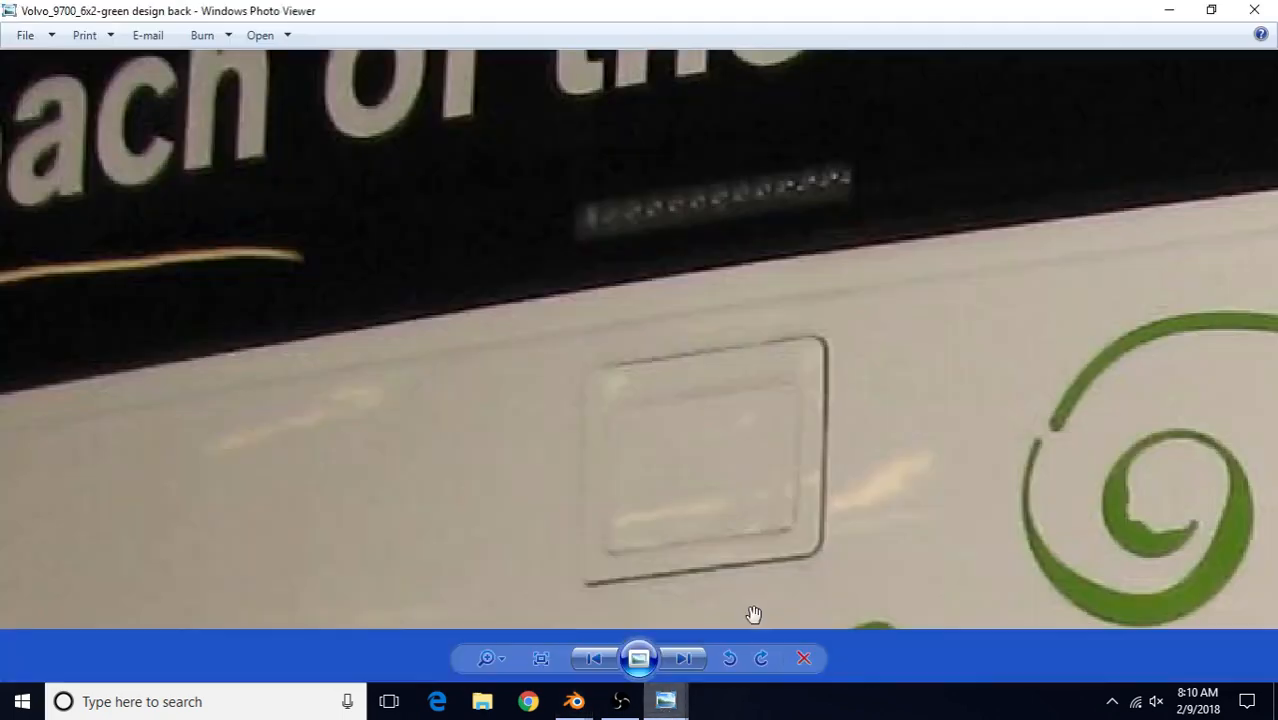
{"action": "left_click", "coordinate": [573, 701]}
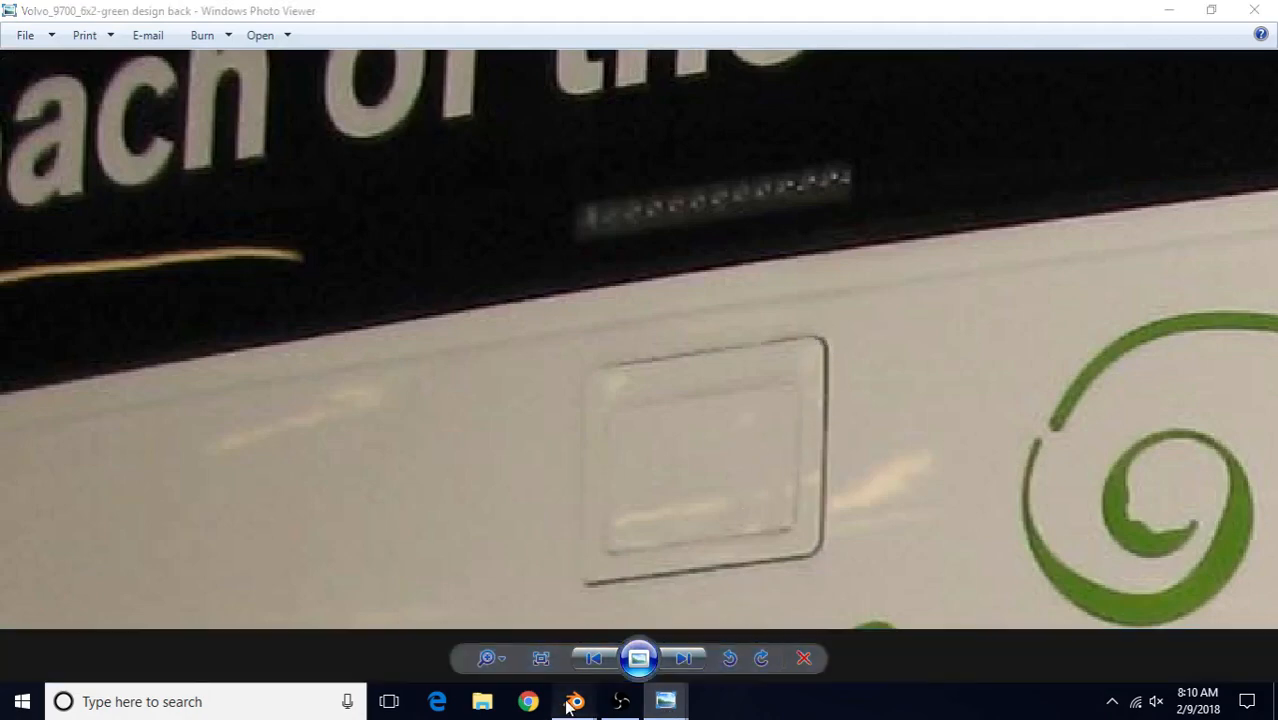
{"action": "scroll", "coordinate": [686, 410], "scroll_direction": "up", "scroll_amount": 1}
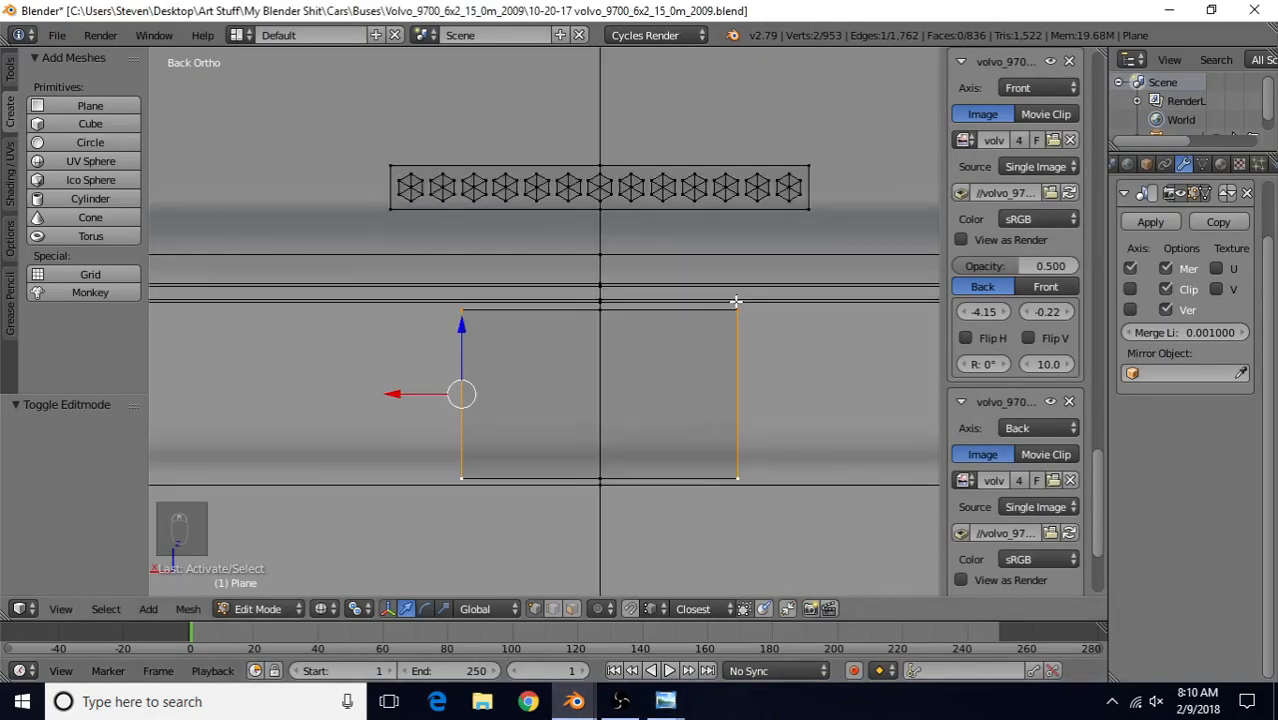
{"action": "key", "text": "ctrl+shift+b"}
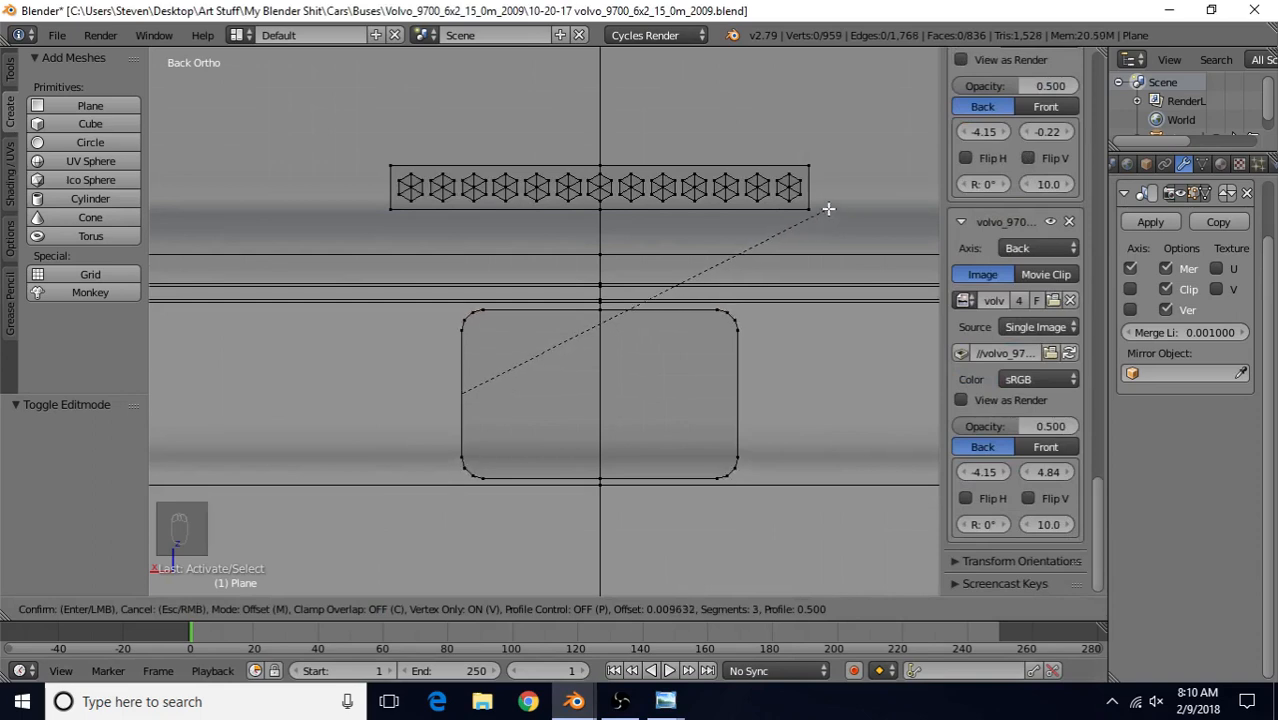
{"action": "left_click", "coordinate": [828, 209]}
{"action": "middle_click_drag", "start_coordinate": [679, 365], "coordinate": [585, 368], "text": "shift"}
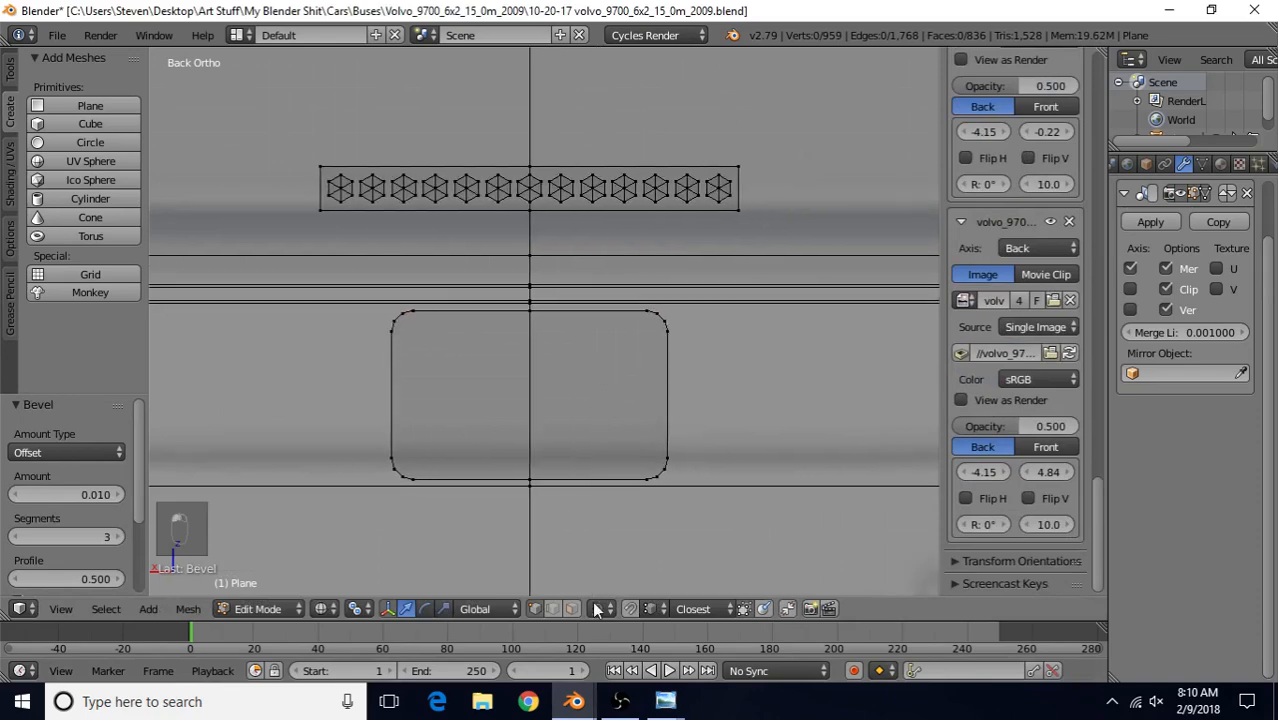
Select the rounded panel's face in face select mode and compare its outlines with the green-design and blue rear photos
{"action": "left_click", "coordinate": [574, 607]}
{"action": "left_click", "coordinate": [618, 396]}
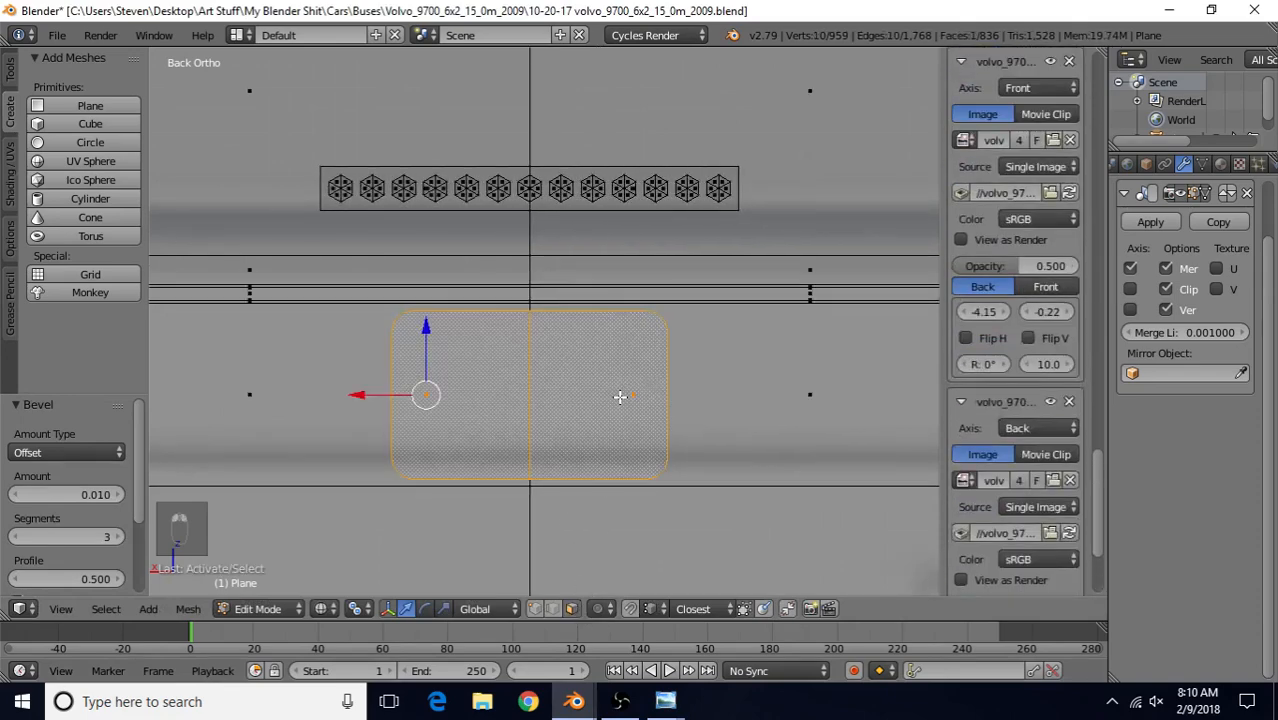
{"action": "scroll", "coordinate": [620, 400], "scroll_direction": "up", "scroll_amount": 1}
{"action": "left_click", "coordinate": [665, 701]}
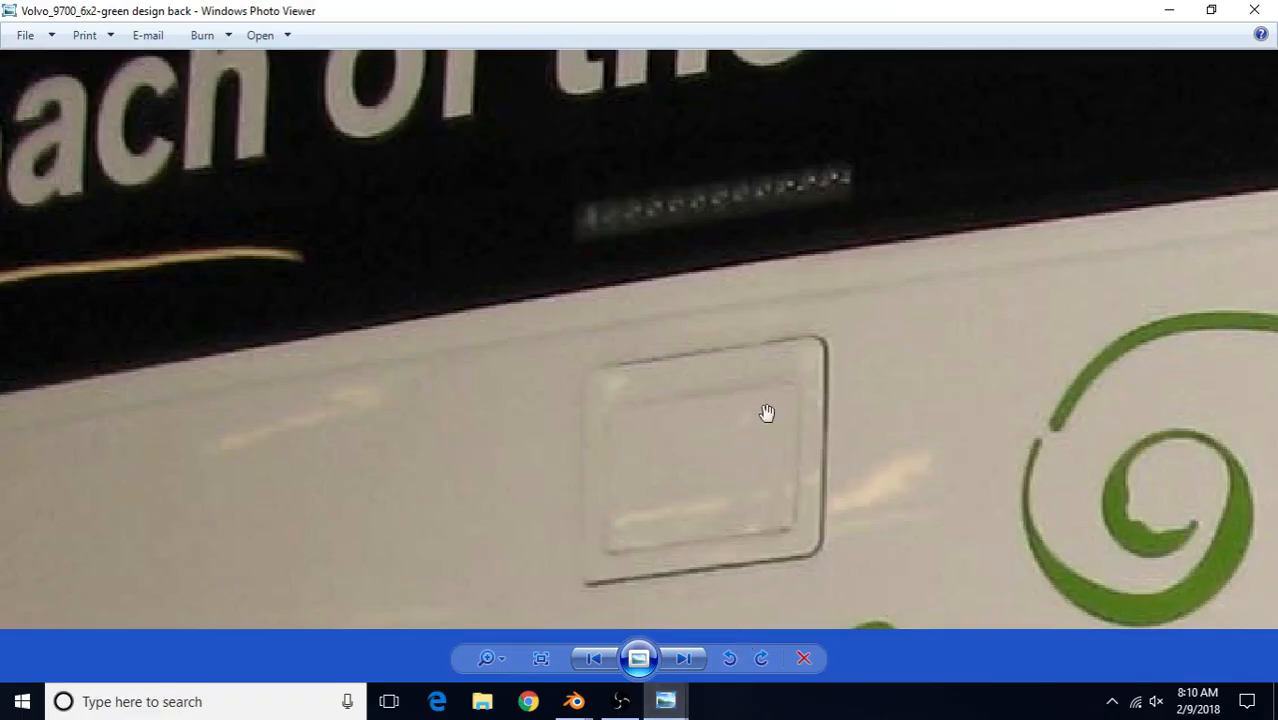
{"action": "mouse_move", "coordinate": [665, 701]}
{"action": "left_click", "coordinate": [575, 649]}
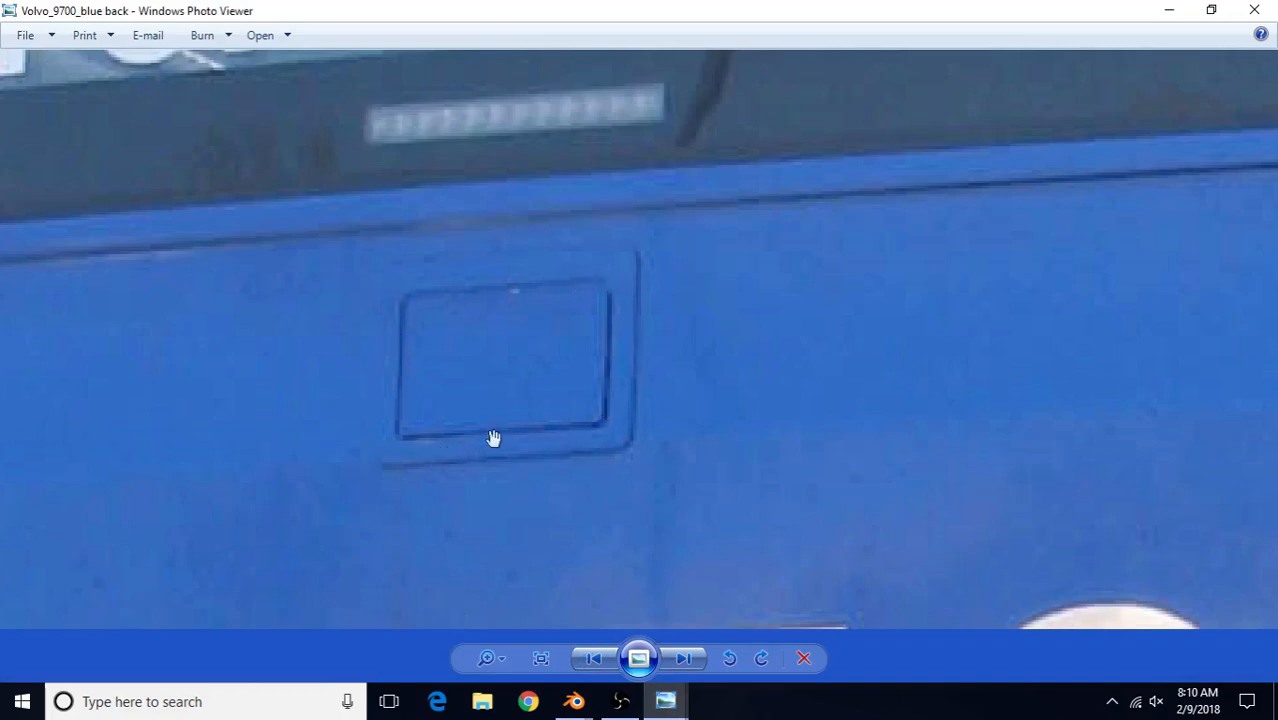
{"action": "left_click", "coordinate": [574, 701]}
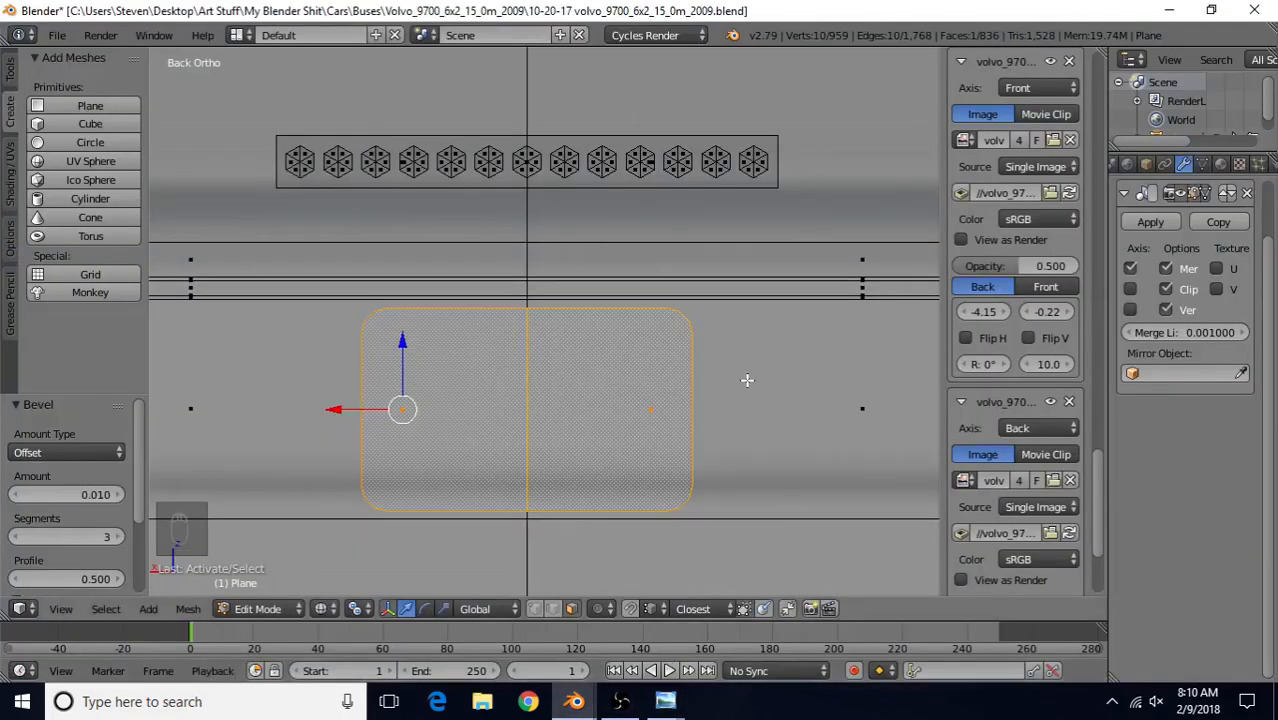
{"action": "key", "text": "ctrl+b"}
{"action": "key", "text": "b"}
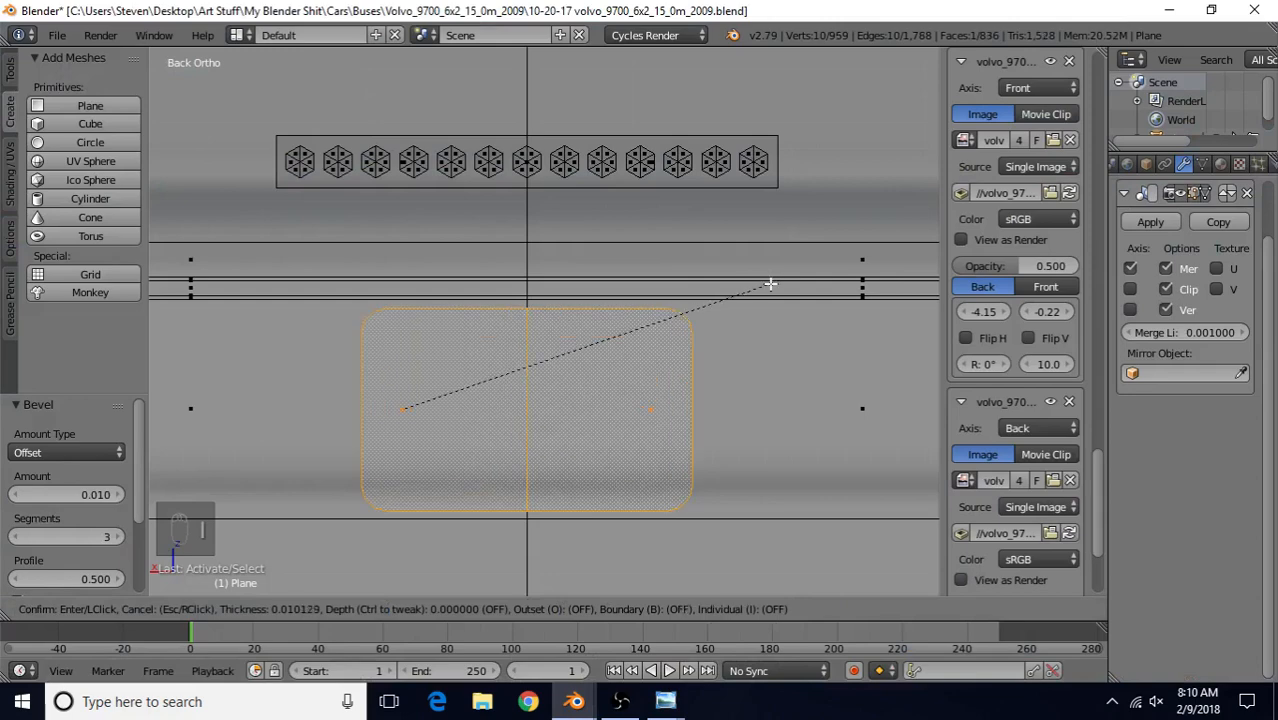
{"action": "left_click", "coordinate": [719, 340]}
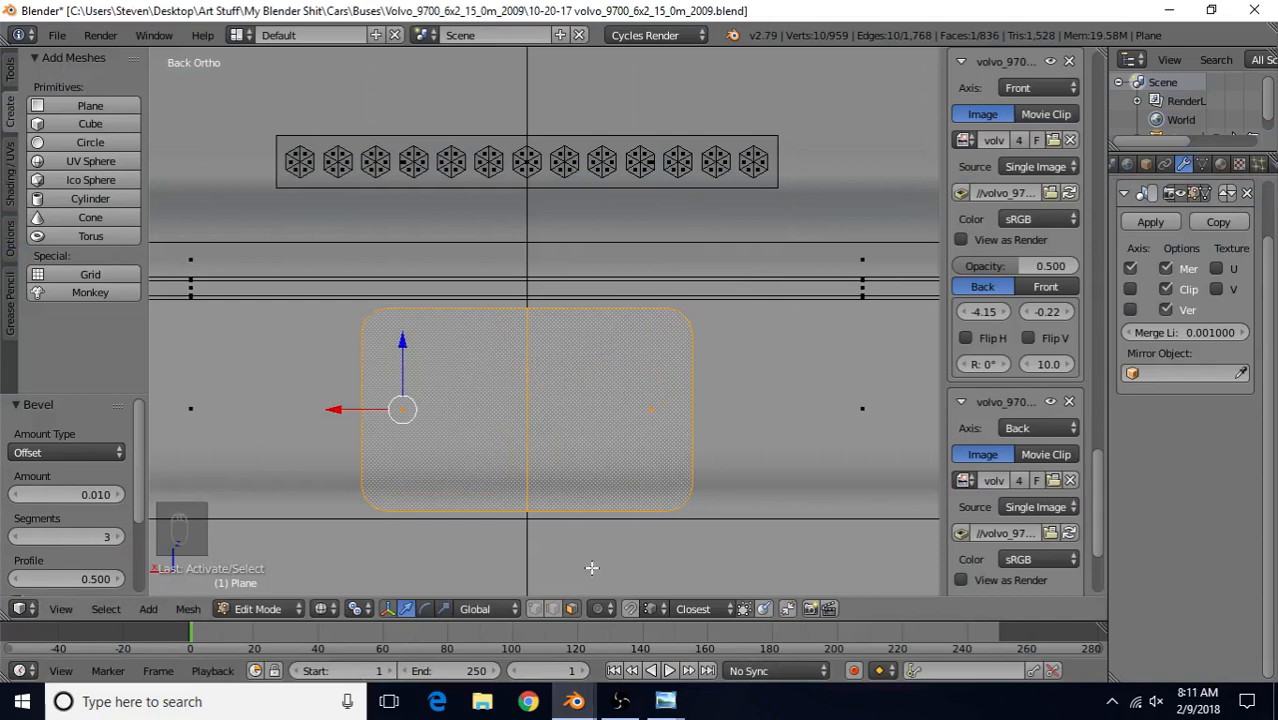
Extrude the rounded panel's face in place and move it about 0.002 along negative Y
{"action": "scroll", "coordinate": [639, 494], "scroll_direction": "down", "scroll_amount": 3}
{"action": "mouse_move", "coordinate": [622, 435]}
{"action": "middle_mouse_down"}
{"action": "mouse_move", "coordinate": [590, 420]}
{"action": "mouse_move", "coordinate": [513, 434]}
{"action": "mouse_move", "coordinate": [827, 434]}
{"action": "mouse_move", "coordinate": [606, 396]}
{"action": "mouse_move", "coordinate": [614, 378]}
{"action": "middle_mouse_up"}
{"action": "key", "text": "z"}
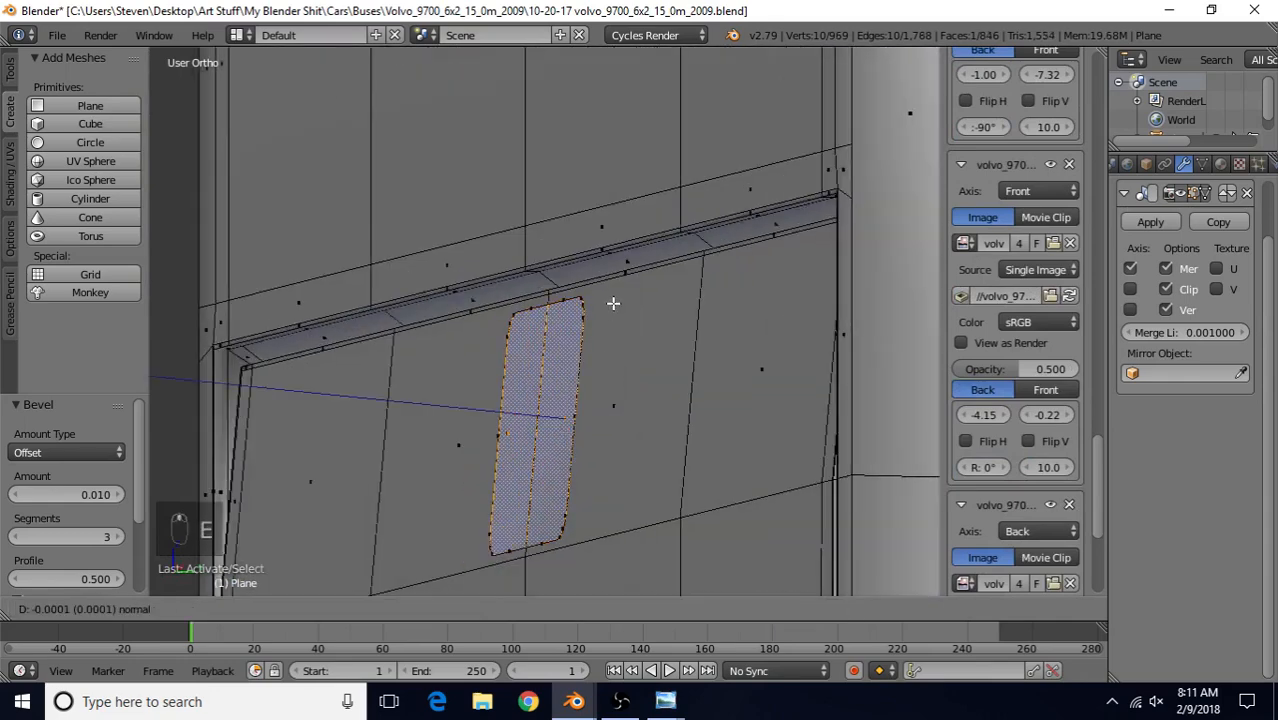
{"action": "key", "text": "e"}
{"action": "right_click", "coordinate": [595, 425]}
{"action": "mouse_move", "coordinate": [595, 425]}
{"action": "middle_mouse_down"}
{"action": "mouse_move", "coordinate": [580, 452]}
{"action": "mouse_move", "coordinate": [614, 434]}
{"action": "middle_mouse_up"}
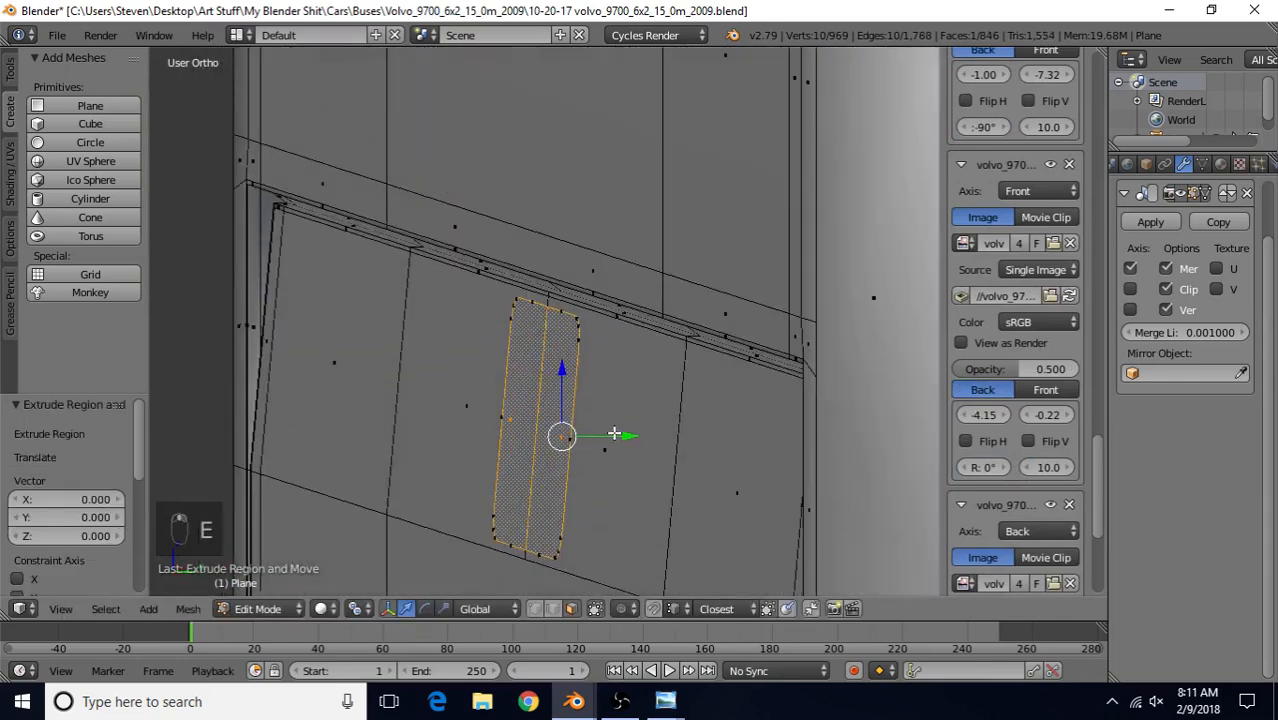
{"action": "left_click_drag", "start_coordinate": [628, 437], "coordinate": [623, 439]}
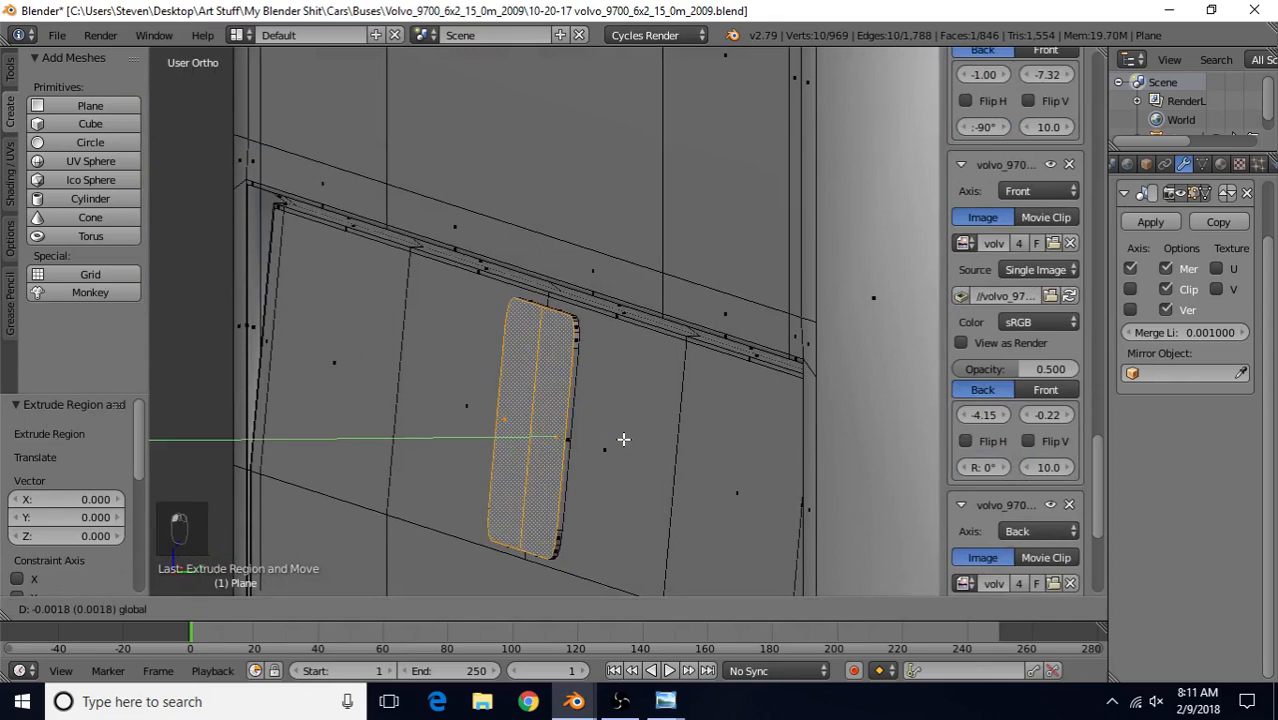
Examine the panel's frame and inner outline in the green-design and blue rear photos, from close up and farther away
{"action": "mouse_move", "coordinate": [665, 700]}
{"action": "left_click", "coordinate": [726, 627]}
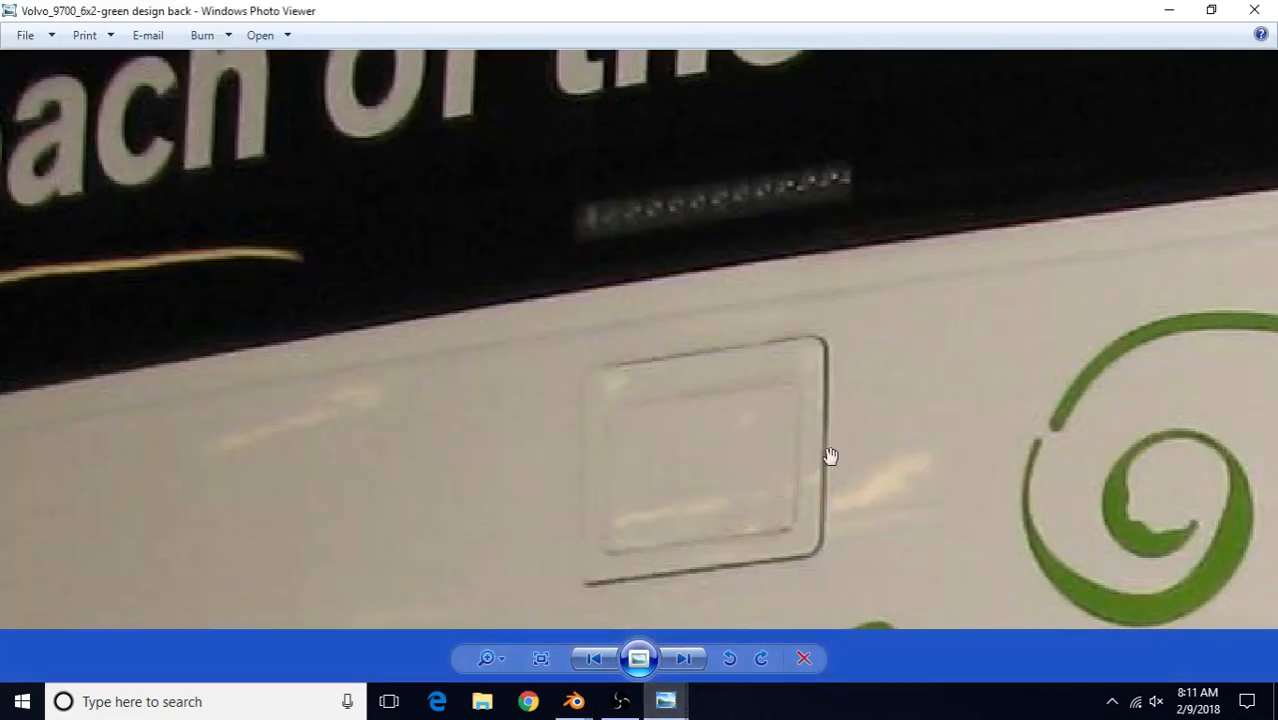
{"action": "scroll", "coordinate": [828, 455], "scroll_direction": "down", "scroll_amount": 3}
{"action": "left_click_drag", "start_coordinate": [807, 537], "coordinate": [654, 430]}
{"action": "left_click", "coordinate": [668, 697]}
{"action": "left_click", "coordinate": [560, 664]}
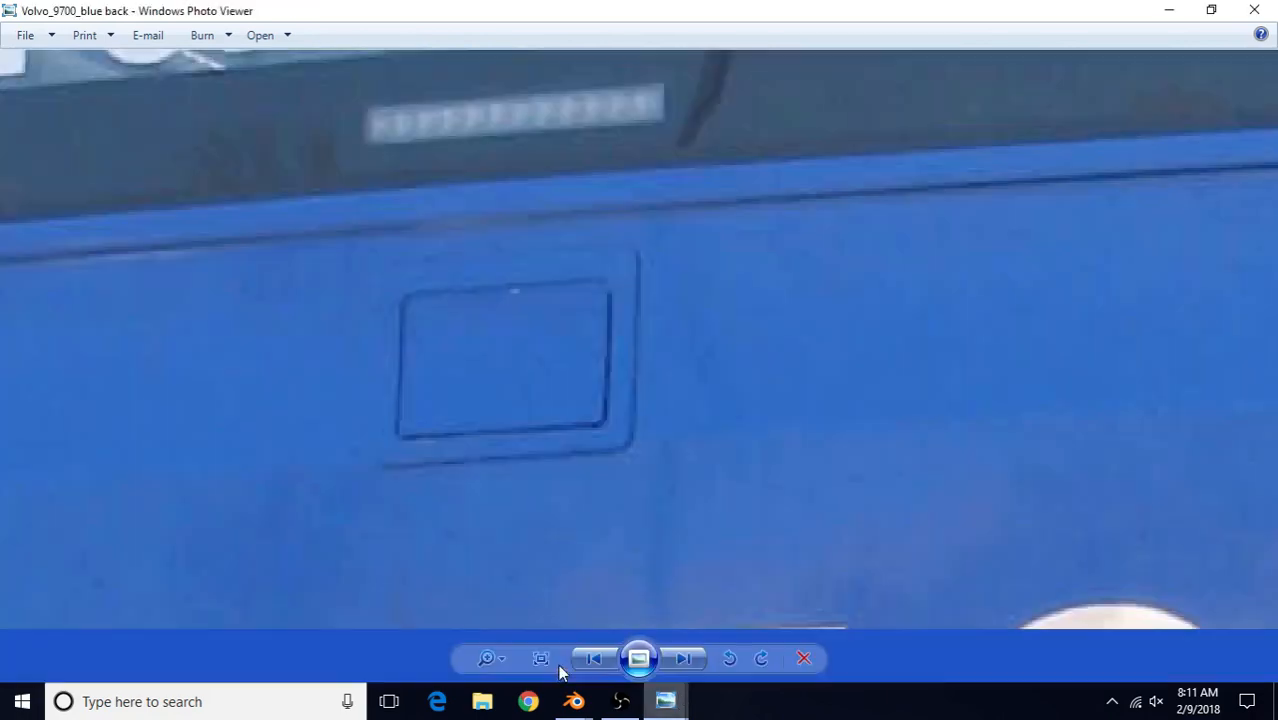
{"action": "scroll", "coordinate": [657, 444], "scroll_direction": "down", "scroll_amount": 5}
{"action": "scroll", "coordinate": [633, 451], "scroll_direction": "up", "scroll_amount": 4}
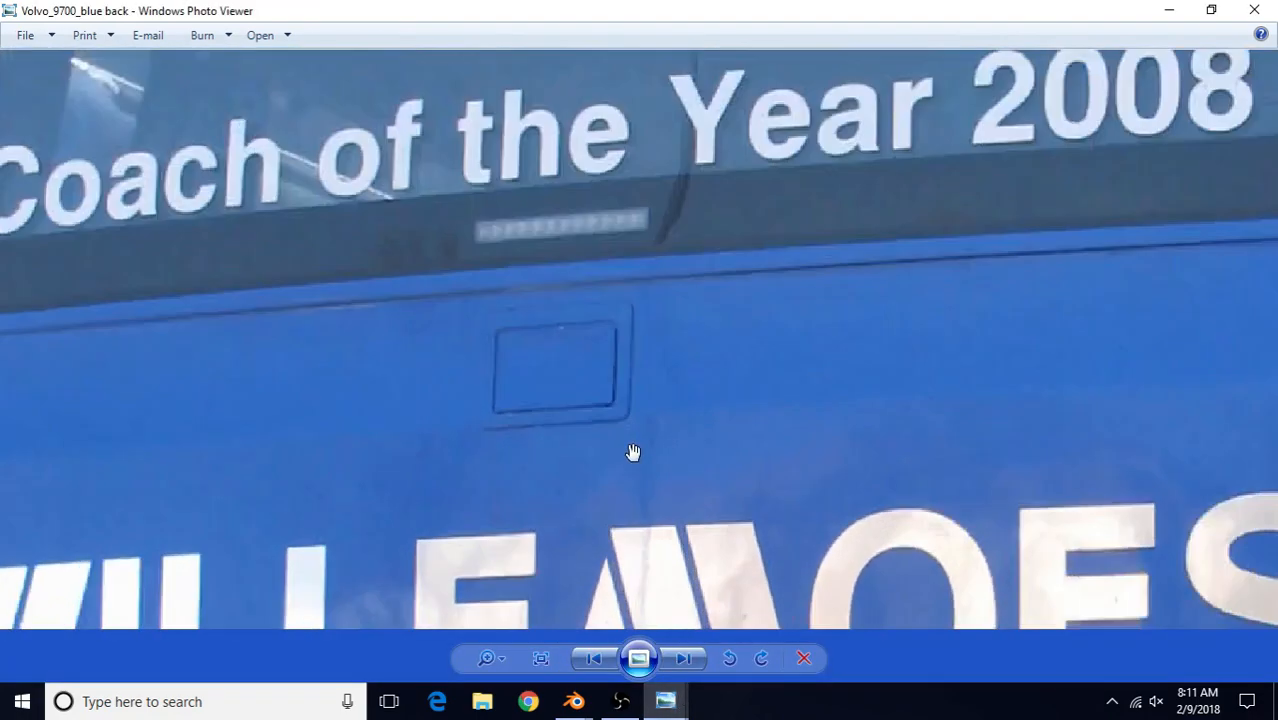
{"action": "left_click", "coordinate": [665, 700]}
{"action": "left_click", "coordinate": [707, 600]}
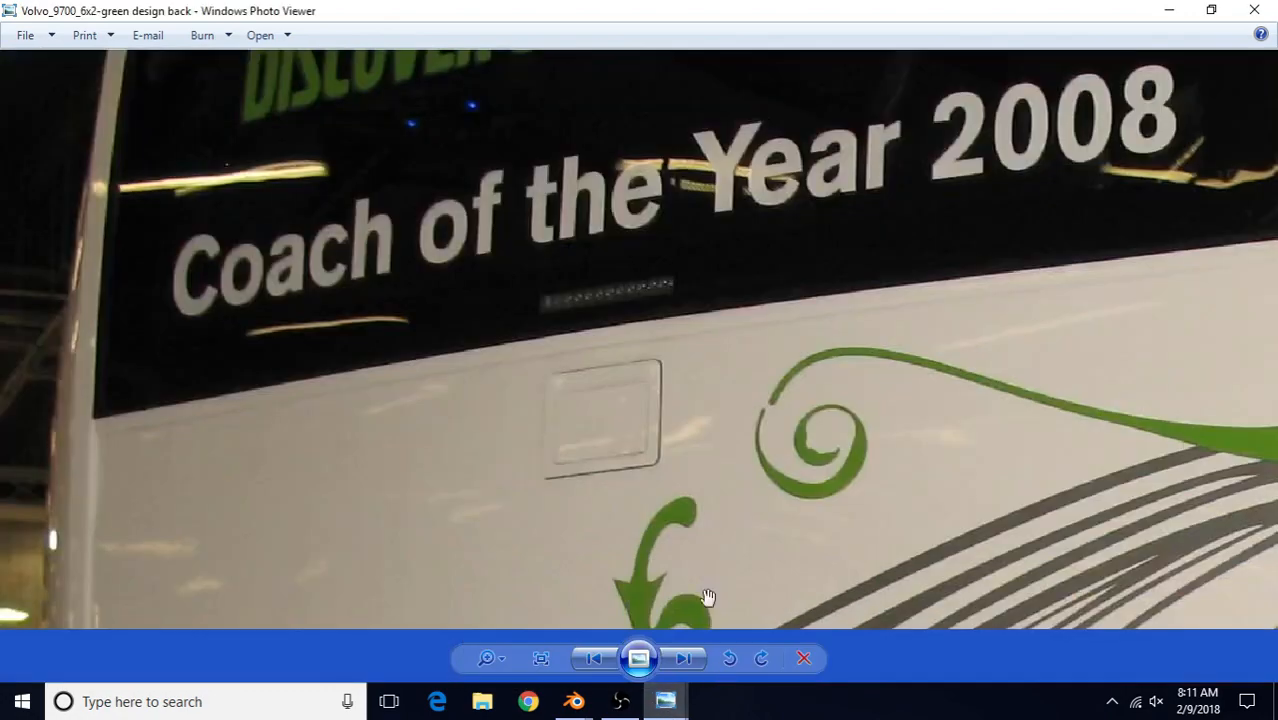
{"action": "scroll", "coordinate": [676, 517], "scroll_direction": "up", "scroll_amount": 2}
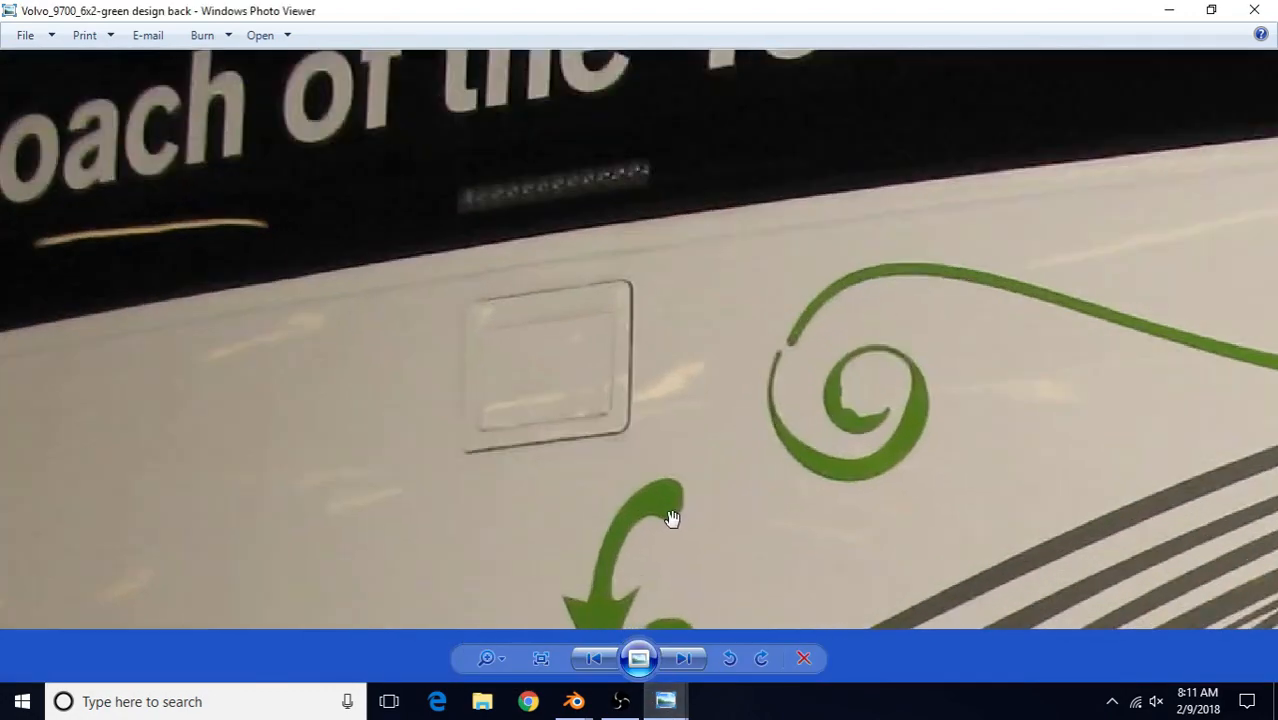
Switch back to Blender and shift the extruded face about 0.0003 along positive Y
{"action": "left_click", "coordinate": [574, 701]}
{"action": "left_click", "coordinate": [643, 657]}
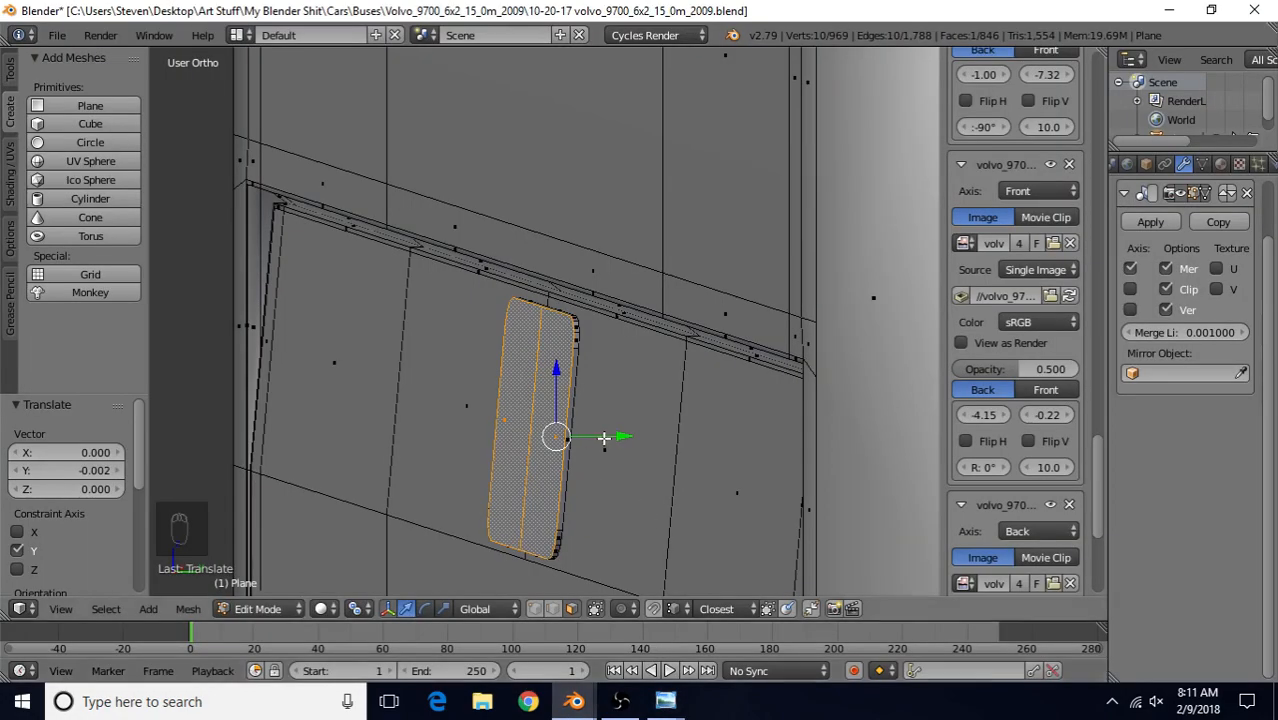
{"action": "left_click_drag", "start_coordinate": [604, 438], "coordinate": [605, 439]}
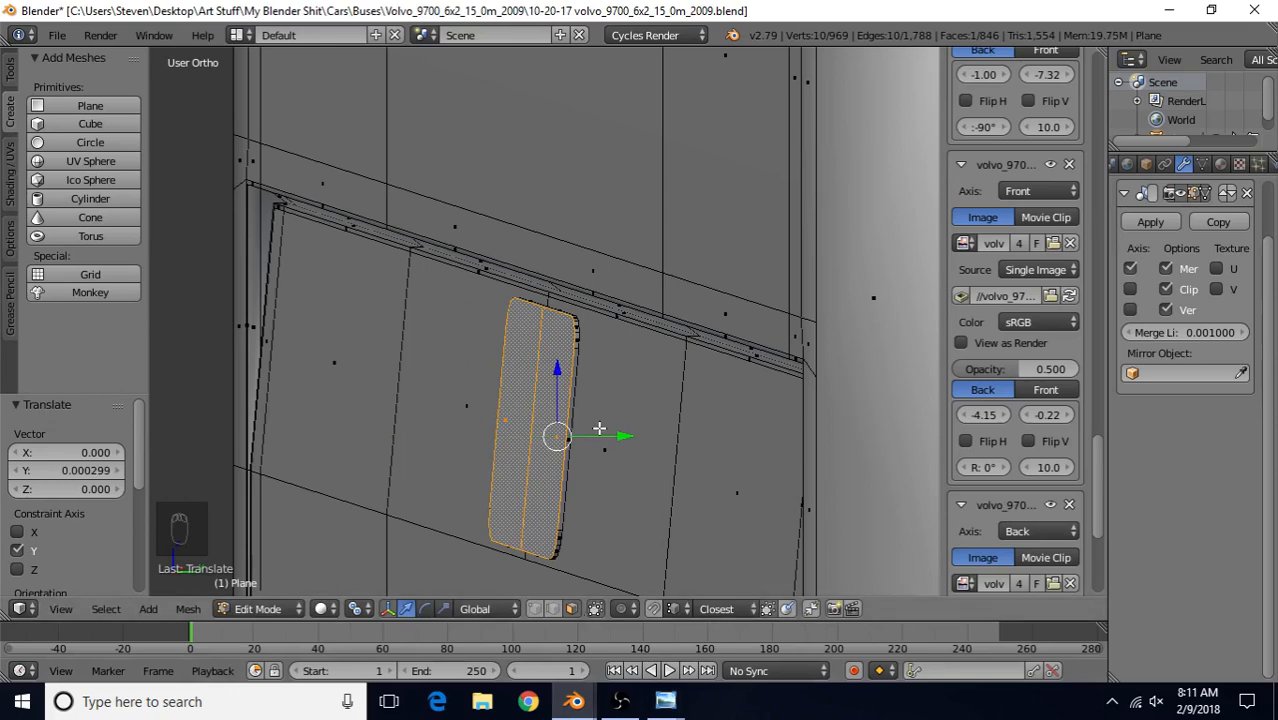
Inset the panel's face by about 0.0098 in the back wireframe view
{"action": "key", "text": "ctrl+KP_1"}
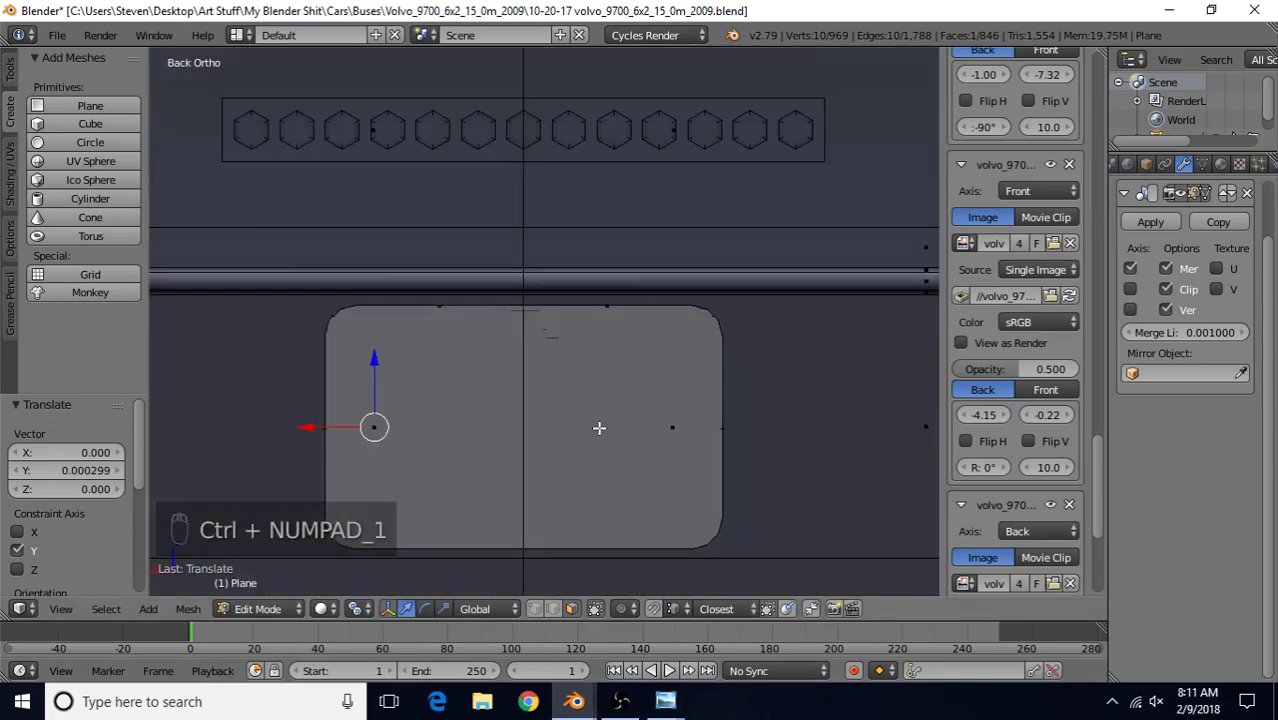
{"action": "key", "text": "z"}
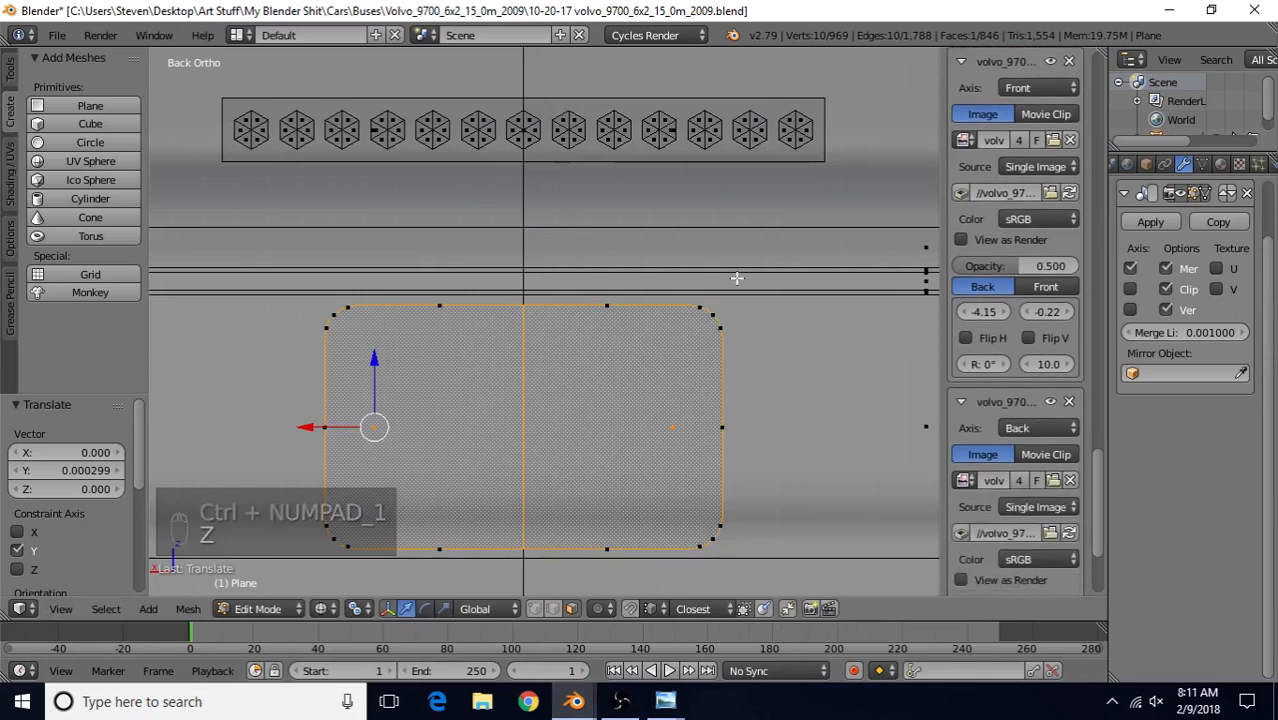
{"action": "key", "text": "i"}
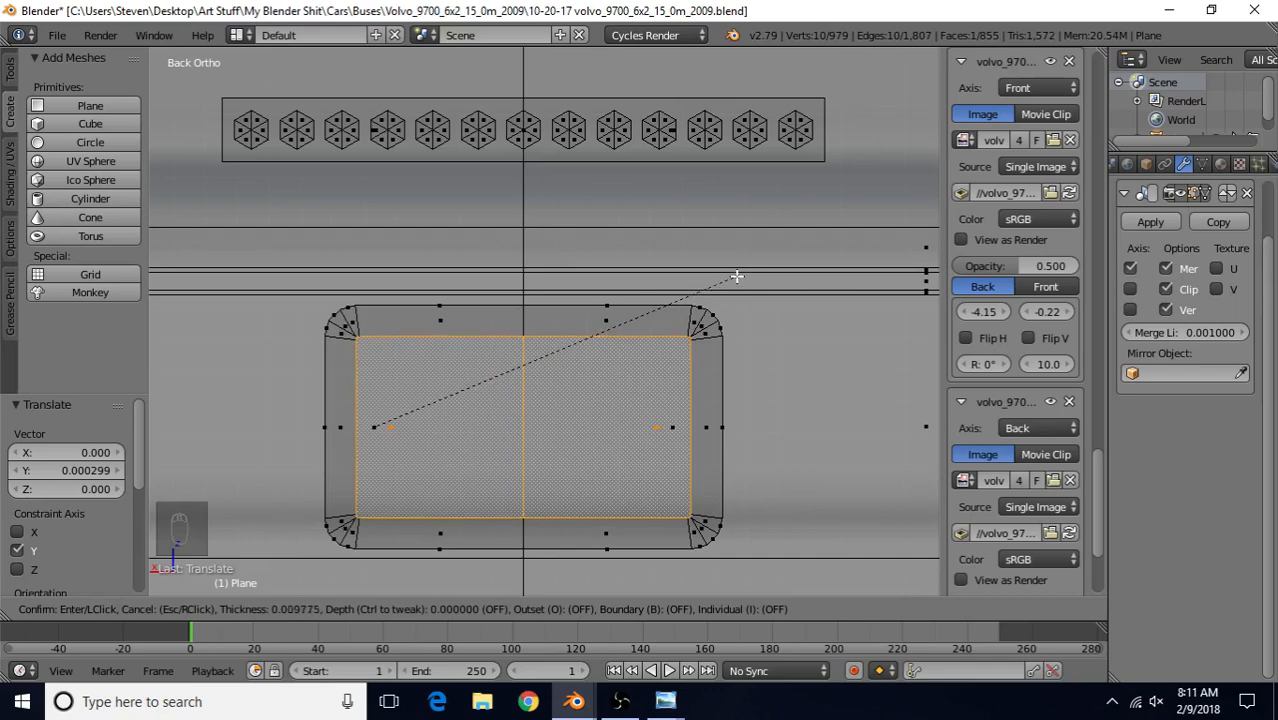
{"action": "left_click", "coordinate": [737, 276]}
Merge the two crossing vertices at the inset's upper corner at their center
{"action": "scroll", "coordinate": [699, 382], "scroll_direction": "up", "scroll_amount": 1}
{"action": "middle_click_drag", "start_coordinate": [686, 381], "coordinate": [525, 380], "text": "shift"}
{"action": "scroll", "coordinate": [525, 380], "scroll_direction": "up", "scroll_amount": 5}
{"action": "middle_click_drag", "start_coordinate": [776, 291], "coordinate": [602, 464], "text": "shift"}
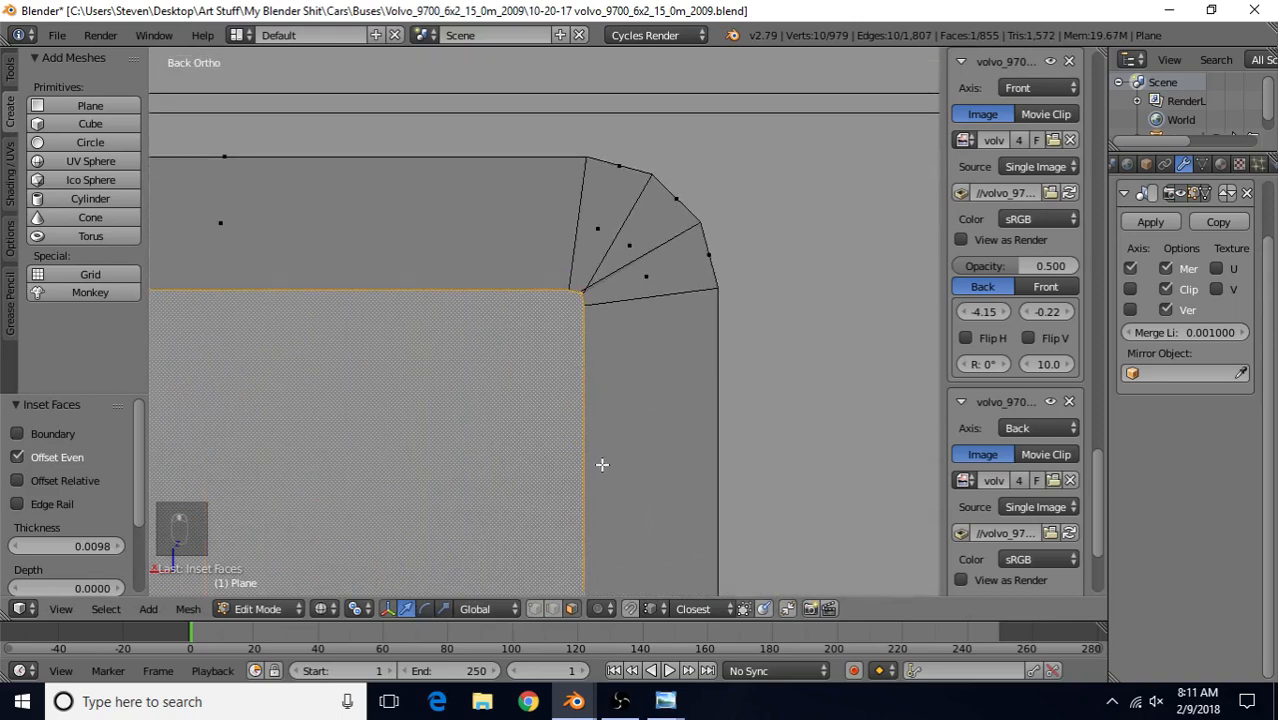
{"action": "scroll", "coordinate": [623, 426], "scroll_direction": "up", "scroll_amount": 2}
{"action": "middle_click_drag", "start_coordinate": [625, 348], "coordinate": [591, 399], "text": "shift"}
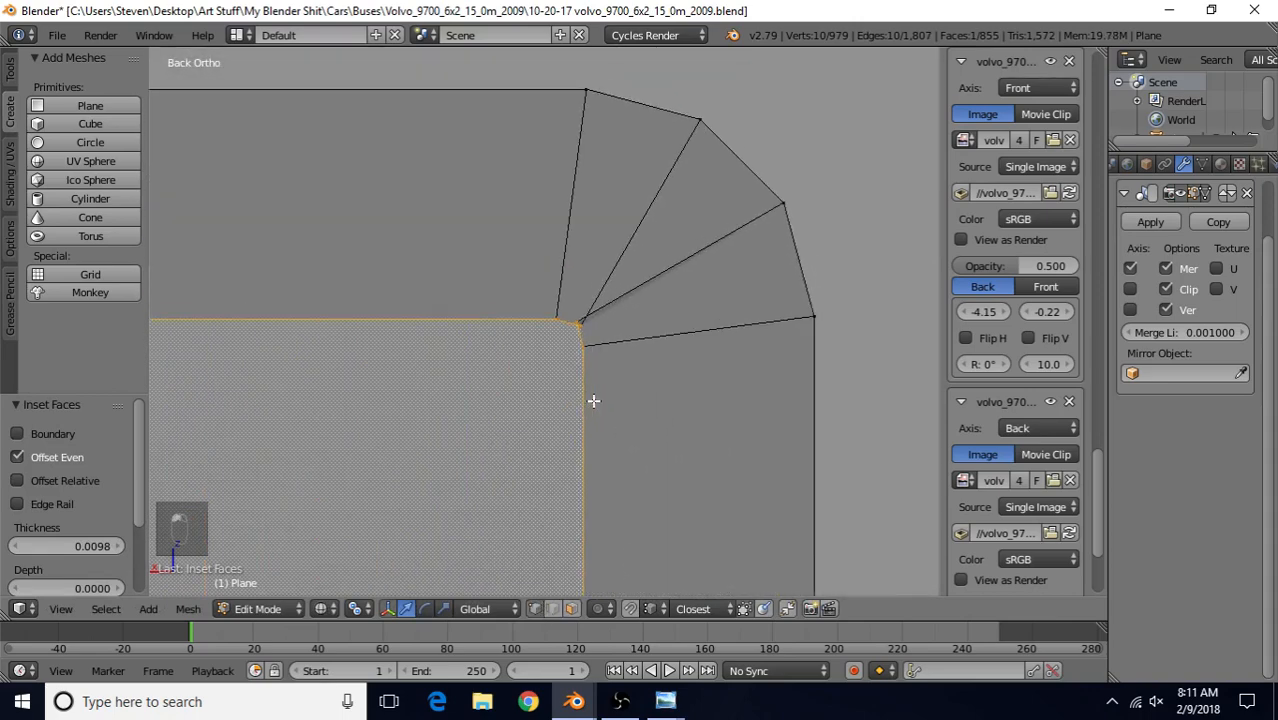
{"action": "scroll", "coordinate": [591, 399], "scroll_direction": "up", "scroll_amount": 2}
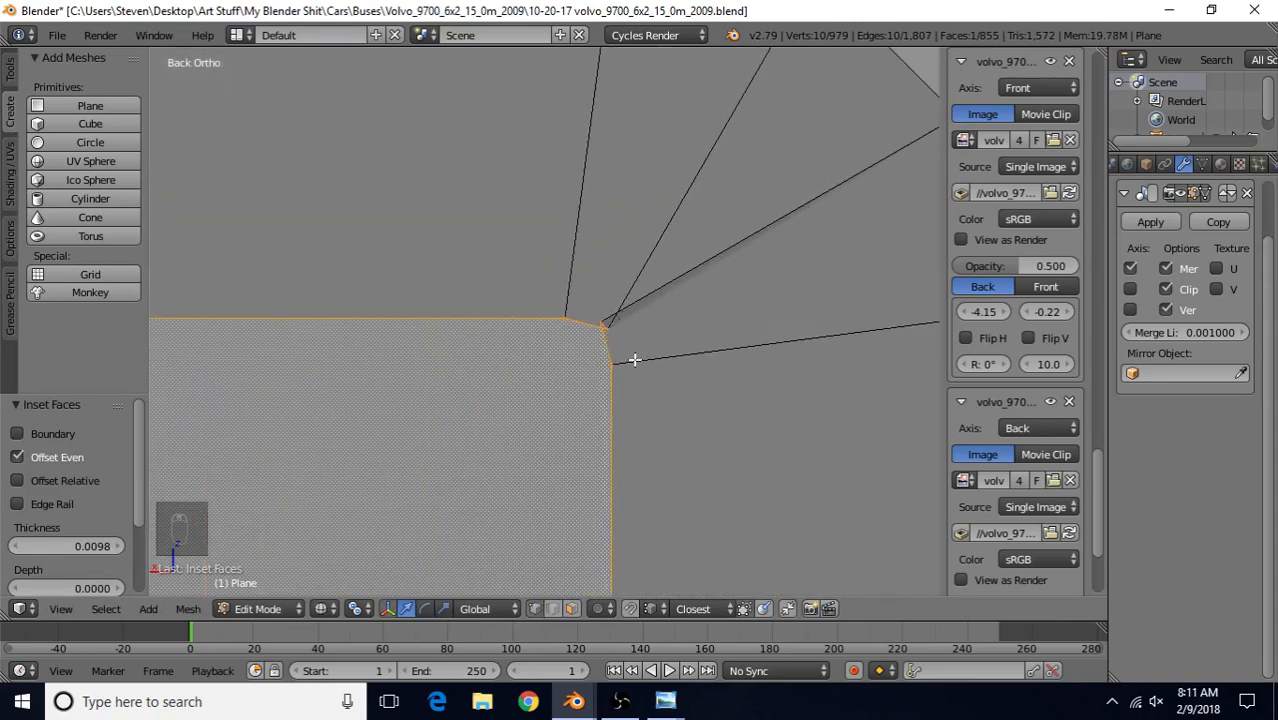
{"action": "right_click", "coordinate": [604, 318]}
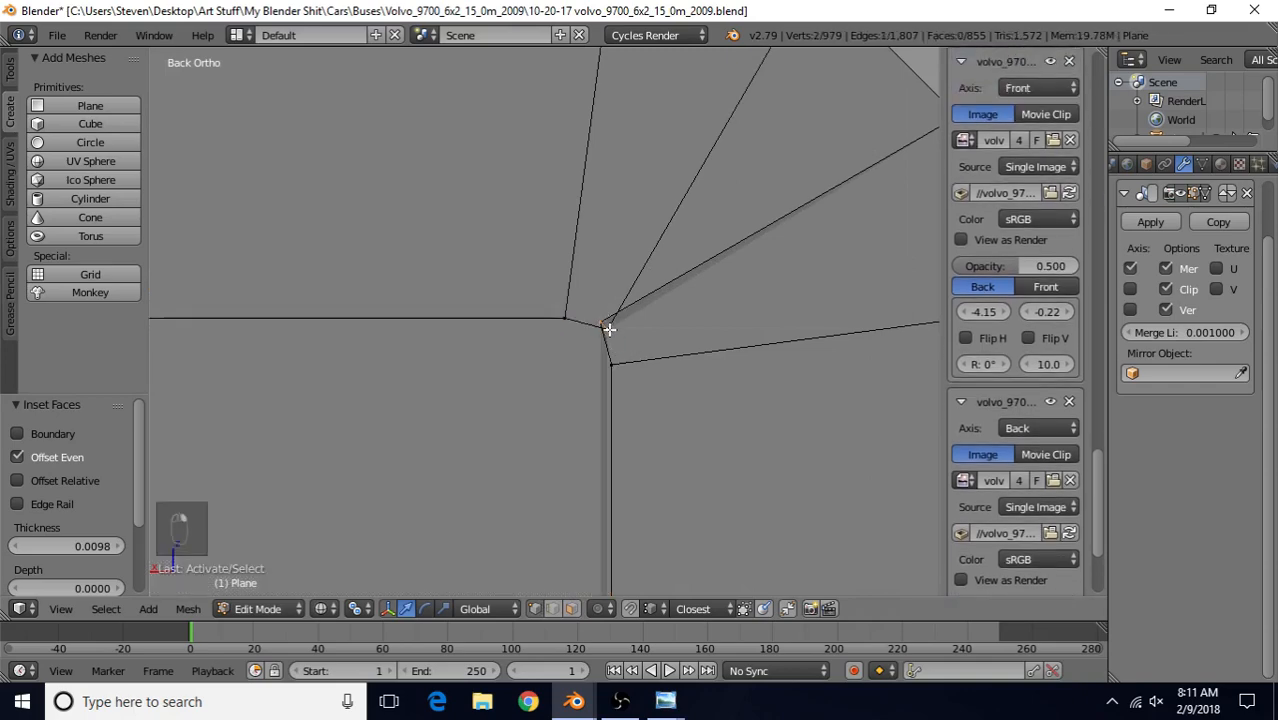
{"action": "key", "text": "alt+m"}
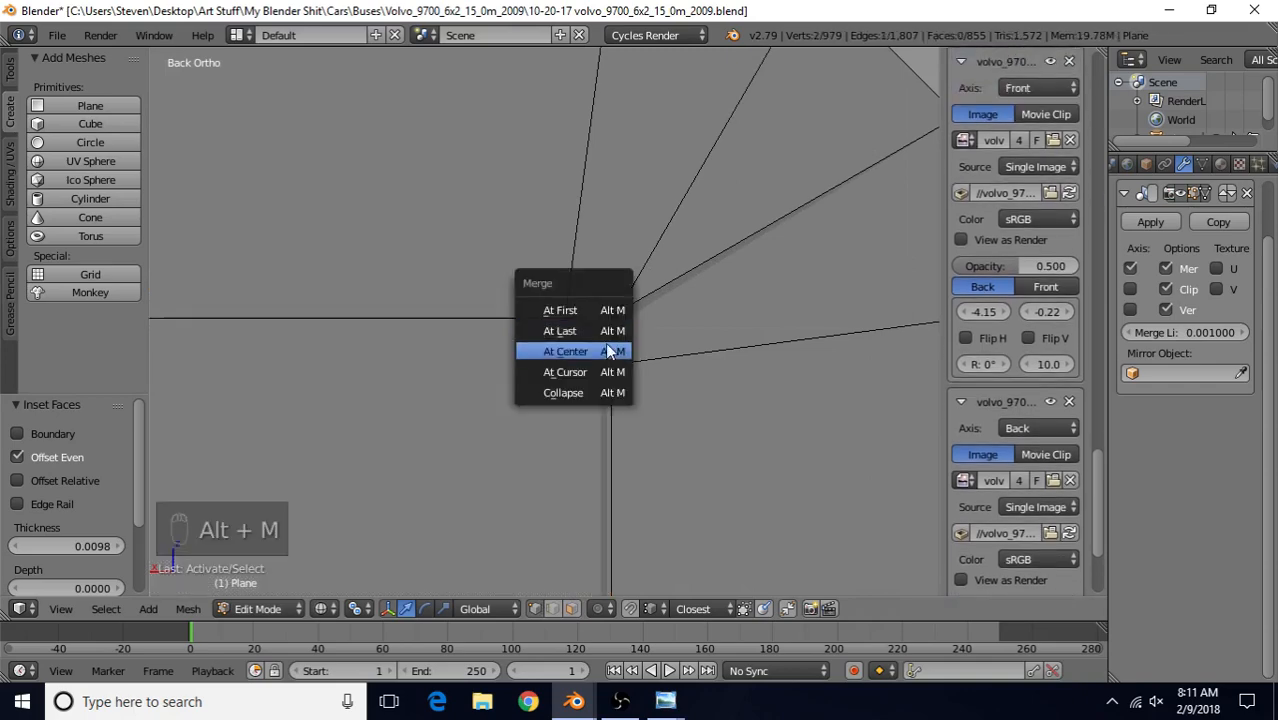
{"action": "left_click", "coordinate": [610, 350]}
Merge the two overlapping vertices at the inset's lower corner at their center
{"action": "scroll", "coordinate": [697, 417], "scroll_direction": "down", "scroll_amount": 3}
{"action": "scroll", "coordinate": [665, 442], "scroll_direction": "down", "scroll_amount": 5}
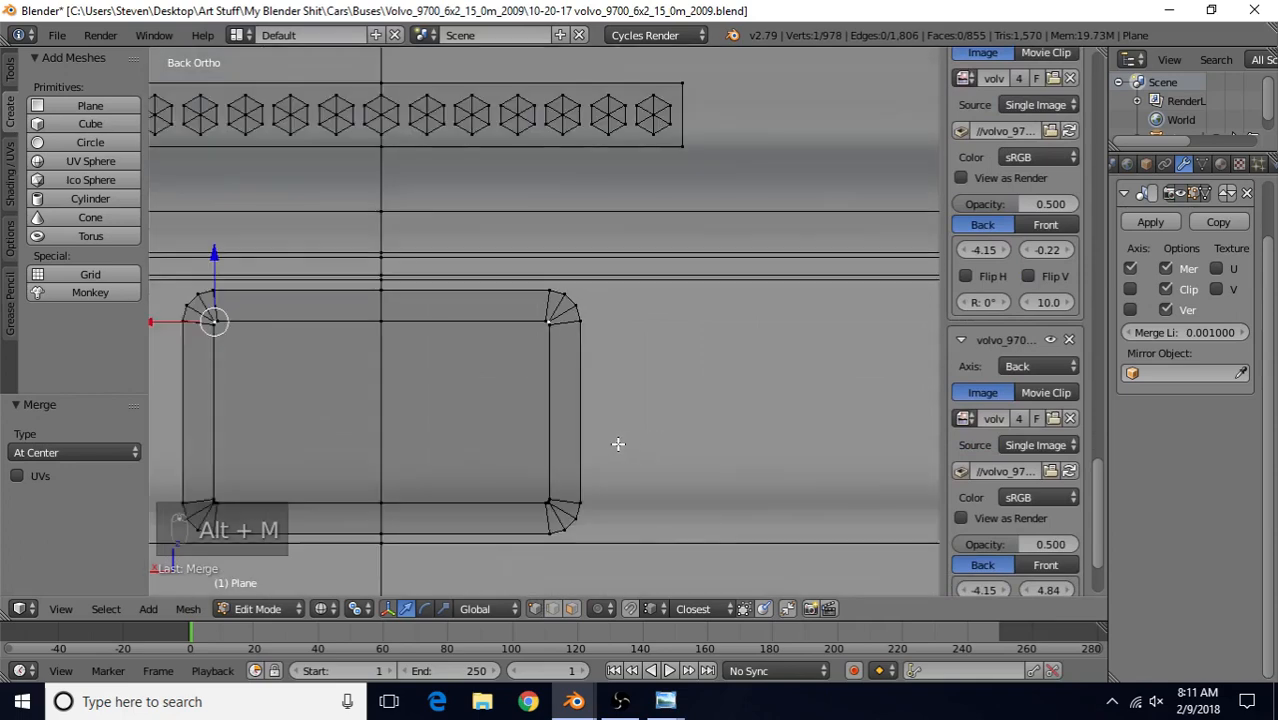
{"action": "scroll", "coordinate": [616, 442], "scroll_direction": "up", "scroll_amount": 5}
{"action": "scroll", "coordinate": [615, 360], "scroll_direction": "up", "scroll_amount": 2}
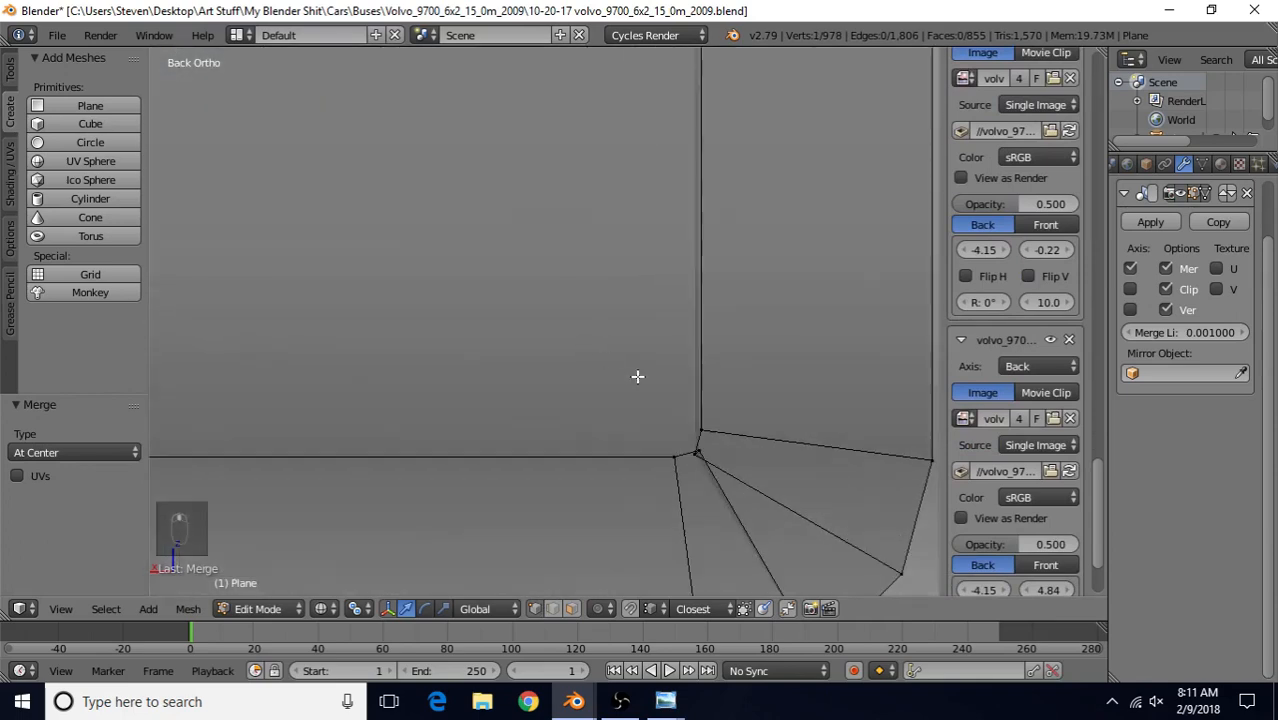
{"action": "right_click", "coordinate": [699, 460]}
{"action": "right_click", "coordinate": [698, 458], "text": "shift"}
{"action": "key", "text": "alt+m"}
{"action": "left_click", "coordinate": [693, 491]}
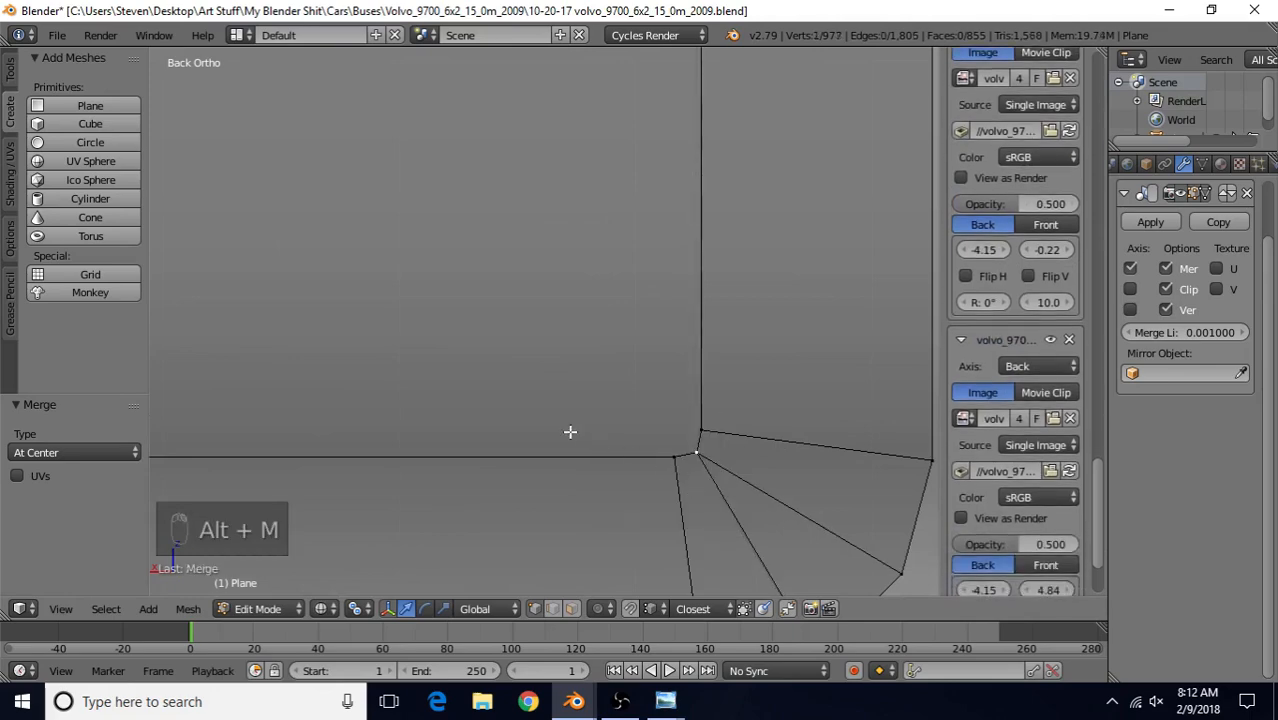
Delete the leftover rounded face on the inner side of the body behind the panel
{"action": "scroll", "coordinate": [550, 428], "scroll_direction": "down", "scroll_amount": 6}
{"action": "scroll", "coordinate": [650, 433], "scroll_direction": "down", "scroll_amount": 8}
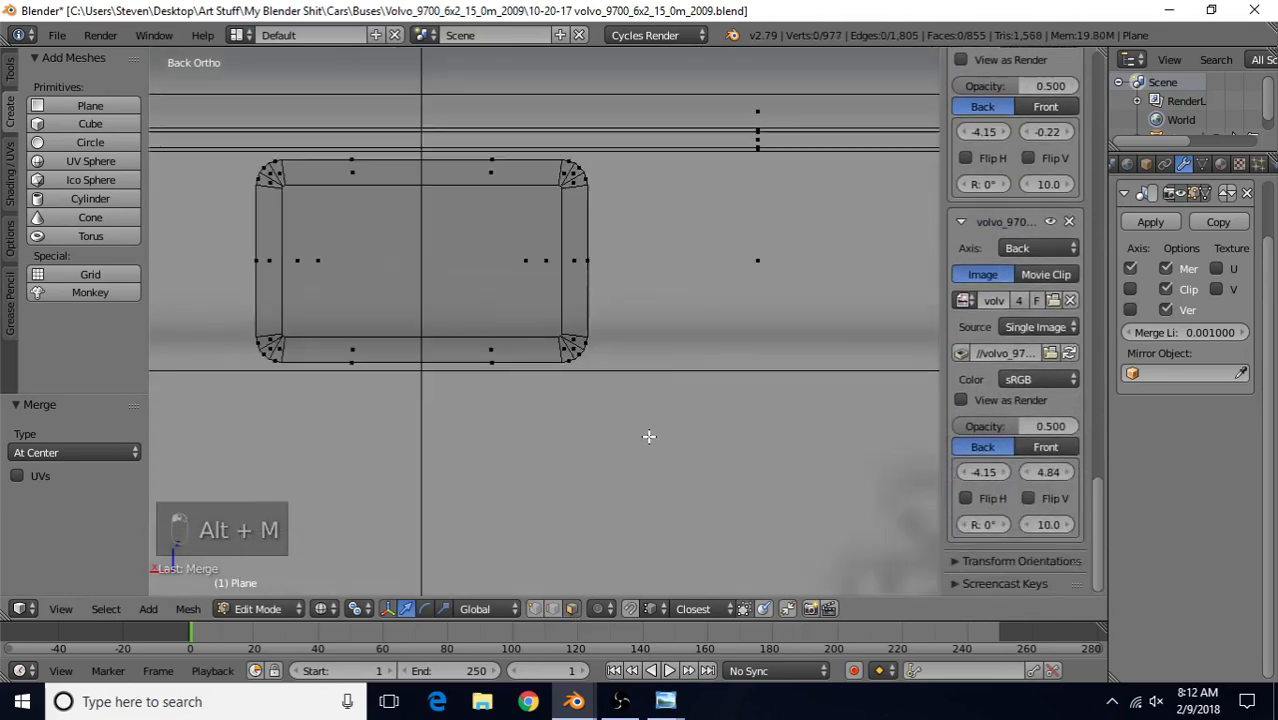
{"action": "key", "text": "z"}
{"action": "middle_click_drag", "start_coordinate": [470, 326], "coordinate": [594, 337]}
{"action": "scroll", "coordinate": [585, 332], "scroll_direction": "up", "scroll_amount": 3}
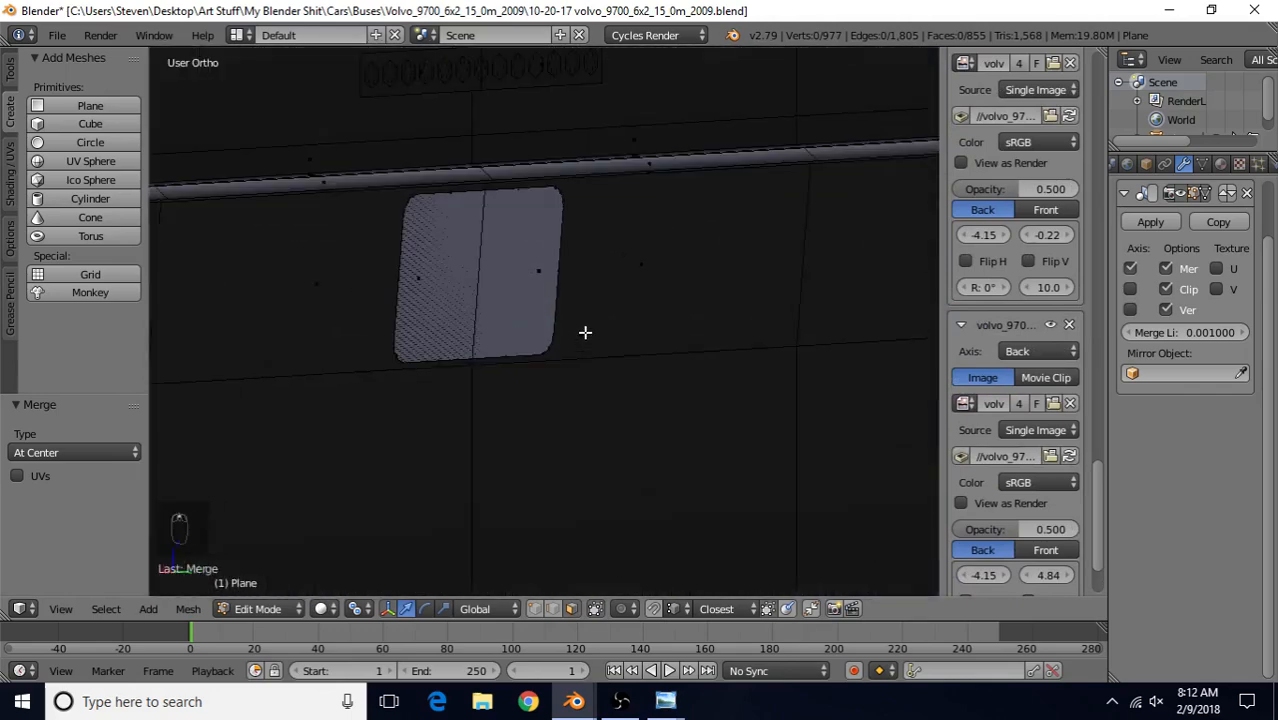
{"action": "right_click", "coordinate": [464, 287]}
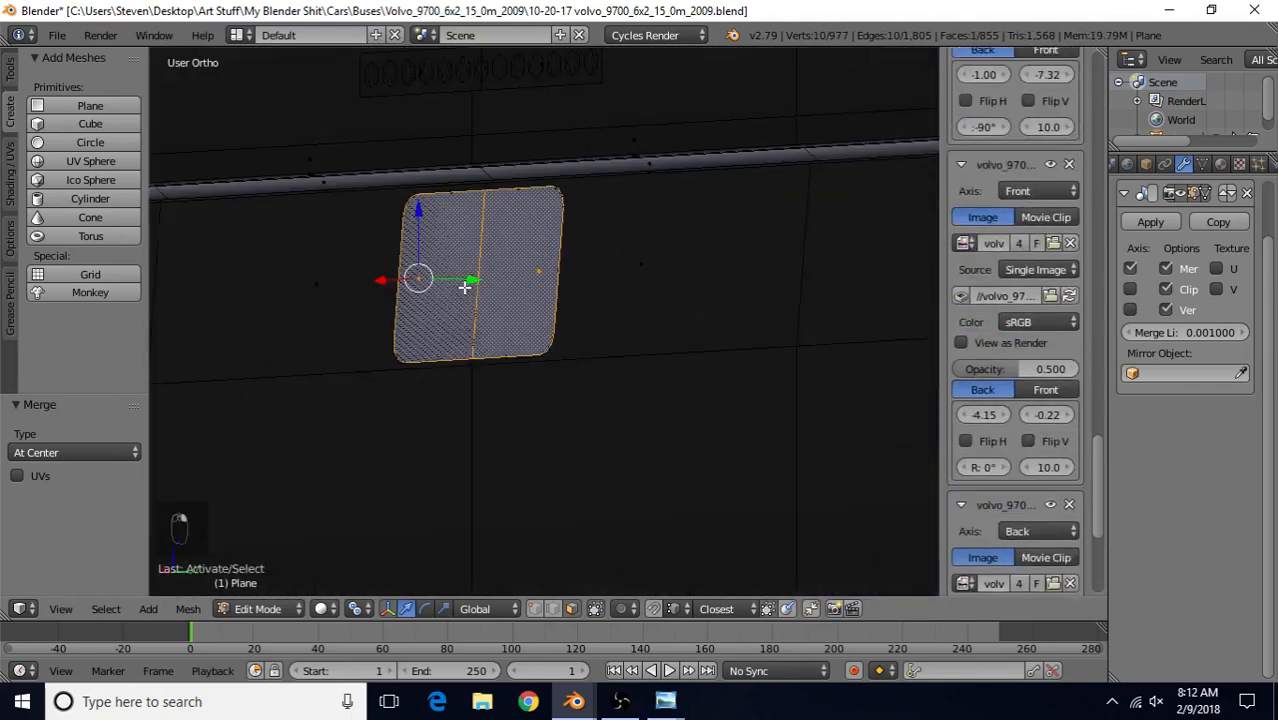
{"action": "key", "text": "Delete"}
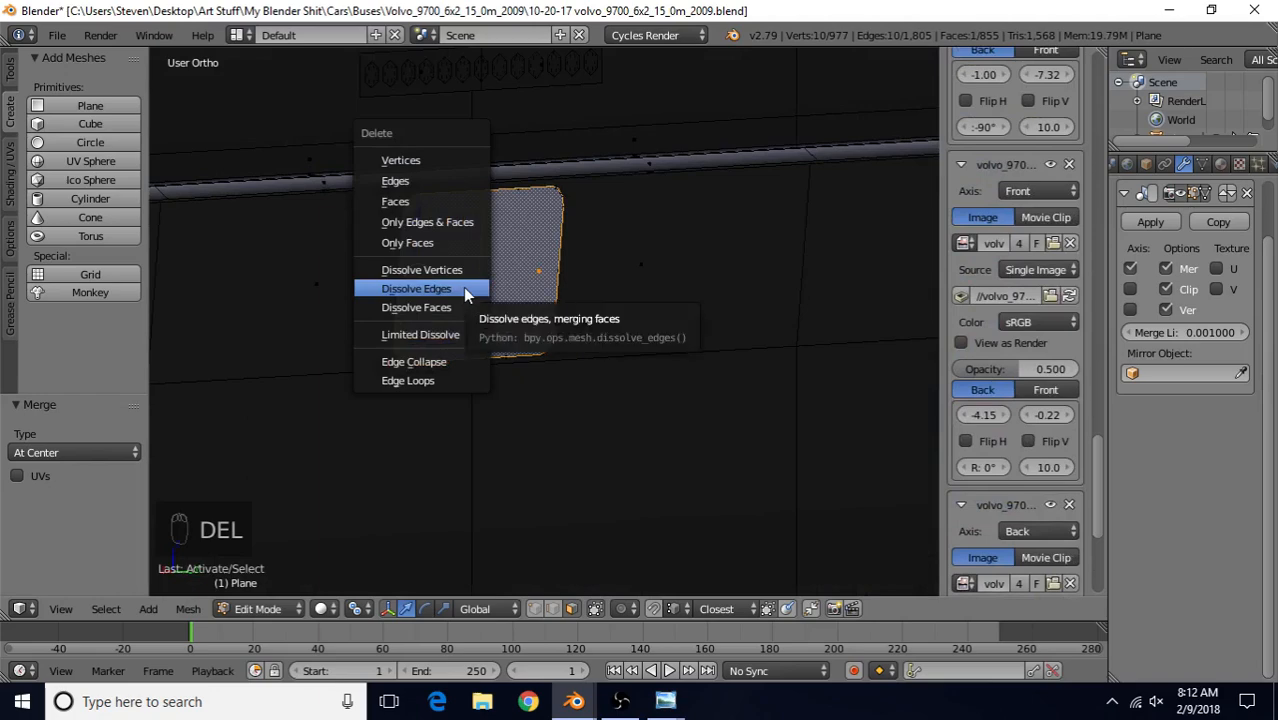
{"action": "left_click", "coordinate": [430, 206]}
{"action": "scroll", "coordinate": [431, 329], "scroll_direction": "down", "scroll_amount": 5}
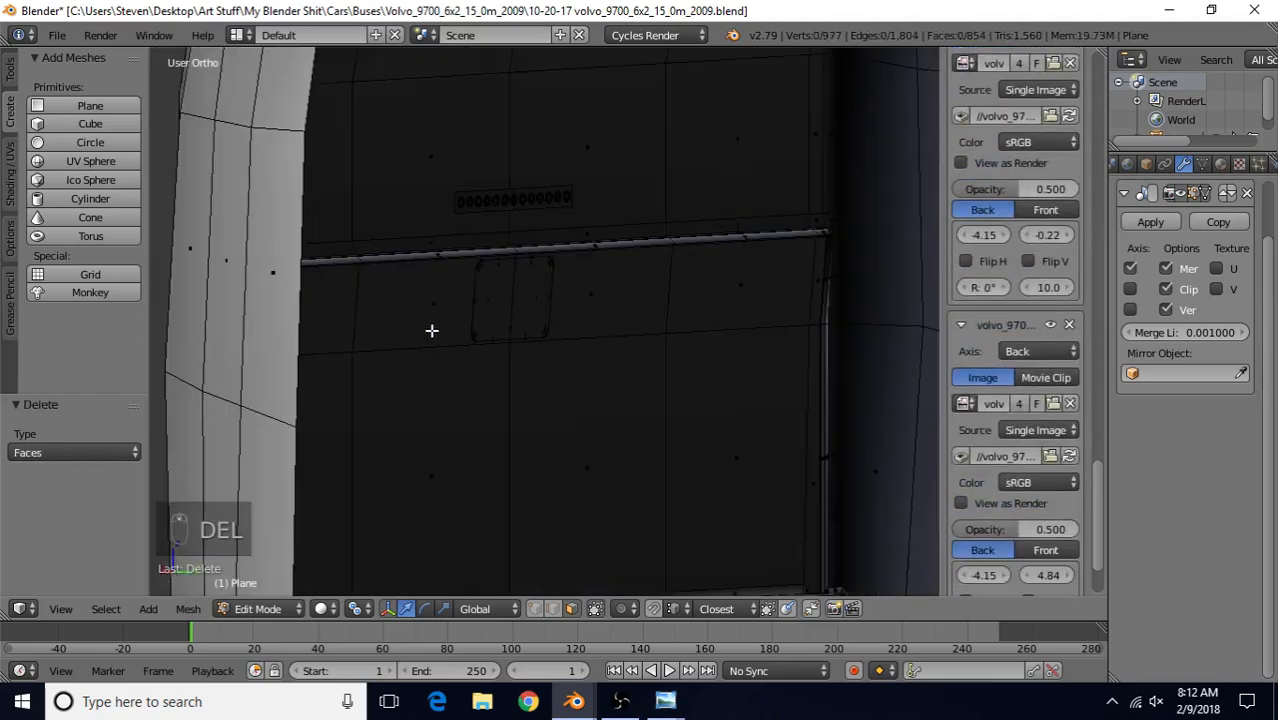
Extrude the panel's rectangular inset face in place and push it slightly into the body along Y
{"action": "key", "text": "z"}
{"action": "key", "text": "z"}
{"action": "scroll", "coordinate": [509, 356], "scroll_direction": "up", "scroll_amount": 3}
{"action": "mouse_move", "coordinate": [431, 329]}
{"action": "middle_mouse_down"}
{"action": "mouse_move", "coordinate": [509, 356]}
{"action": "mouse_move", "coordinate": [622, 359]}
{"action": "mouse_move", "coordinate": [668, 318]}
{"action": "mouse_move", "coordinate": [513, 367]}
{"action": "middle_mouse_up"}
{"action": "scroll", "coordinate": [622, 359], "scroll_direction": "down", "scroll_amount": 4}
{"action": "scroll", "coordinate": [620, 340], "scroll_direction": "up", "scroll_amount": 3}
{"action": "right_click", "coordinate": [564, 283]}
{"action": "scroll", "coordinate": [437, 378], "scroll_direction": "up", "scroll_amount": 1}
{"action": "middle_click_drag", "start_coordinate": [551, 293], "coordinate": [458, 298]}
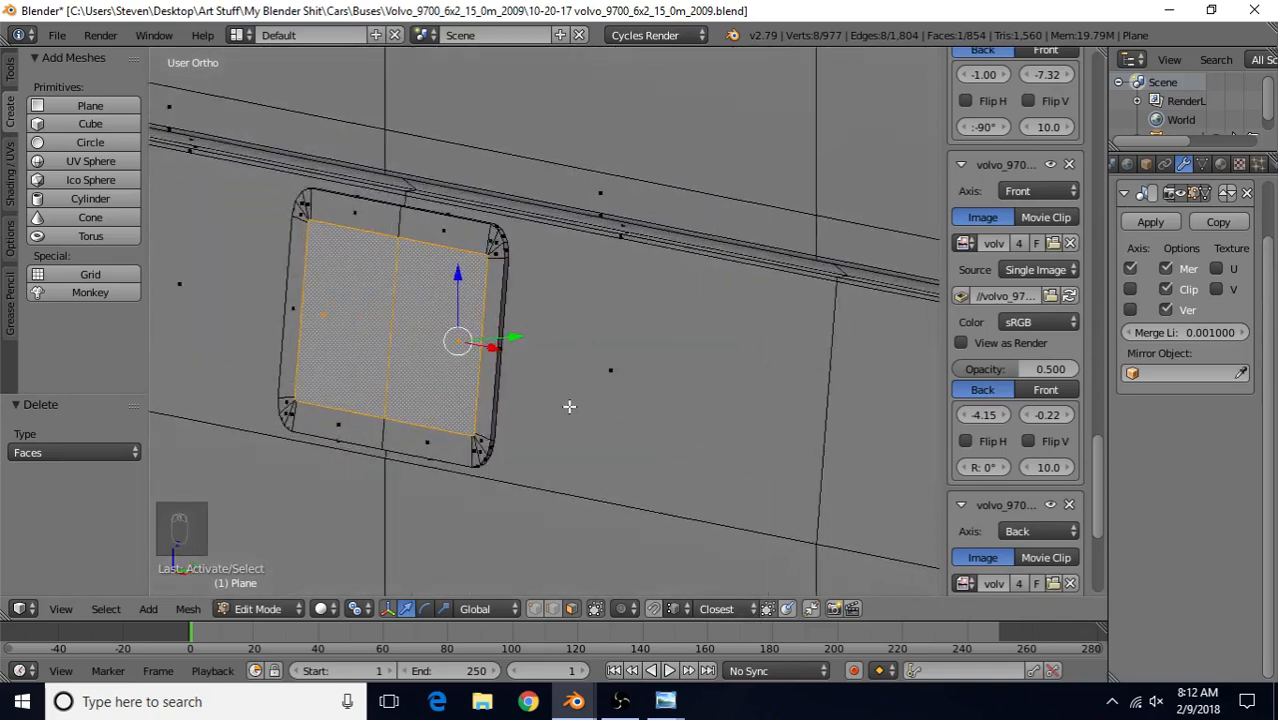
{"action": "key", "text": "e"}
{"action": "right_click", "coordinate": [432, 270]}
{"action": "middle_click_drag", "start_coordinate": [450, 330], "coordinate": [471, 339]}
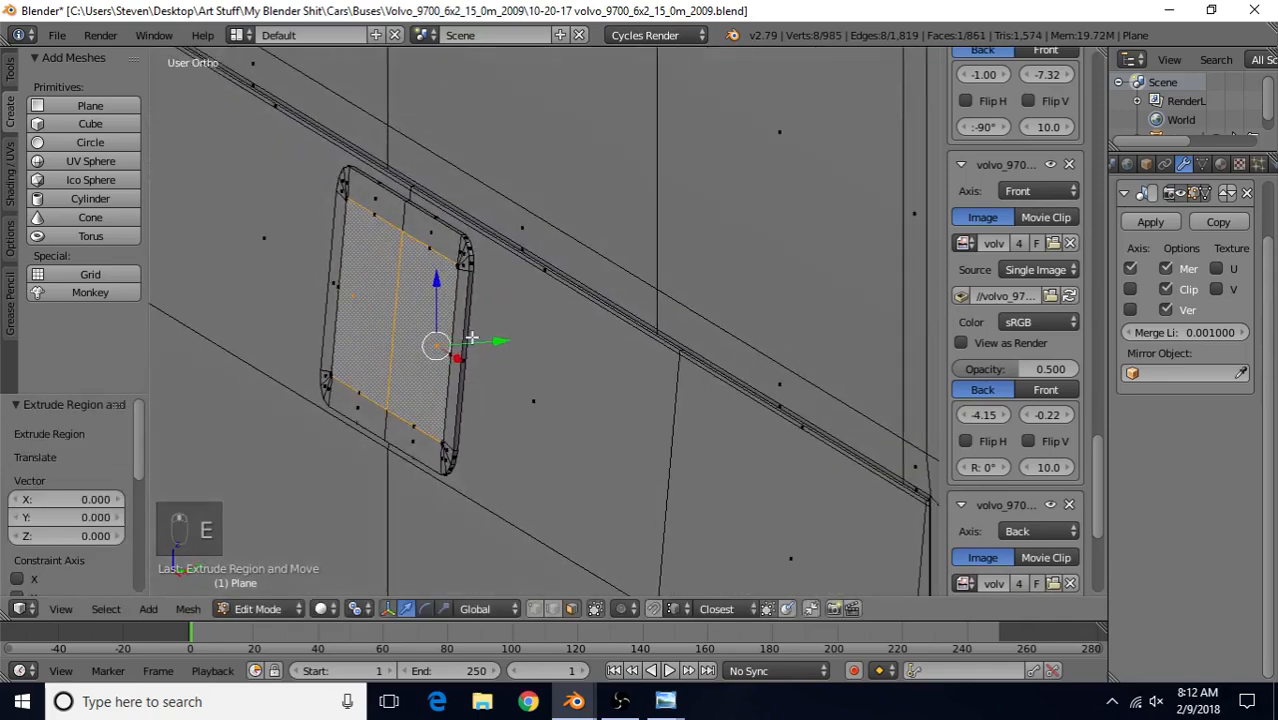
{"action": "left_click_drag", "start_coordinate": [494, 341], "coordinate": [502, 345]}
Inspect the recessed panel in Object Mode from several angles, then return to Edit Mode
{"action": "key", "text": "Tab"}
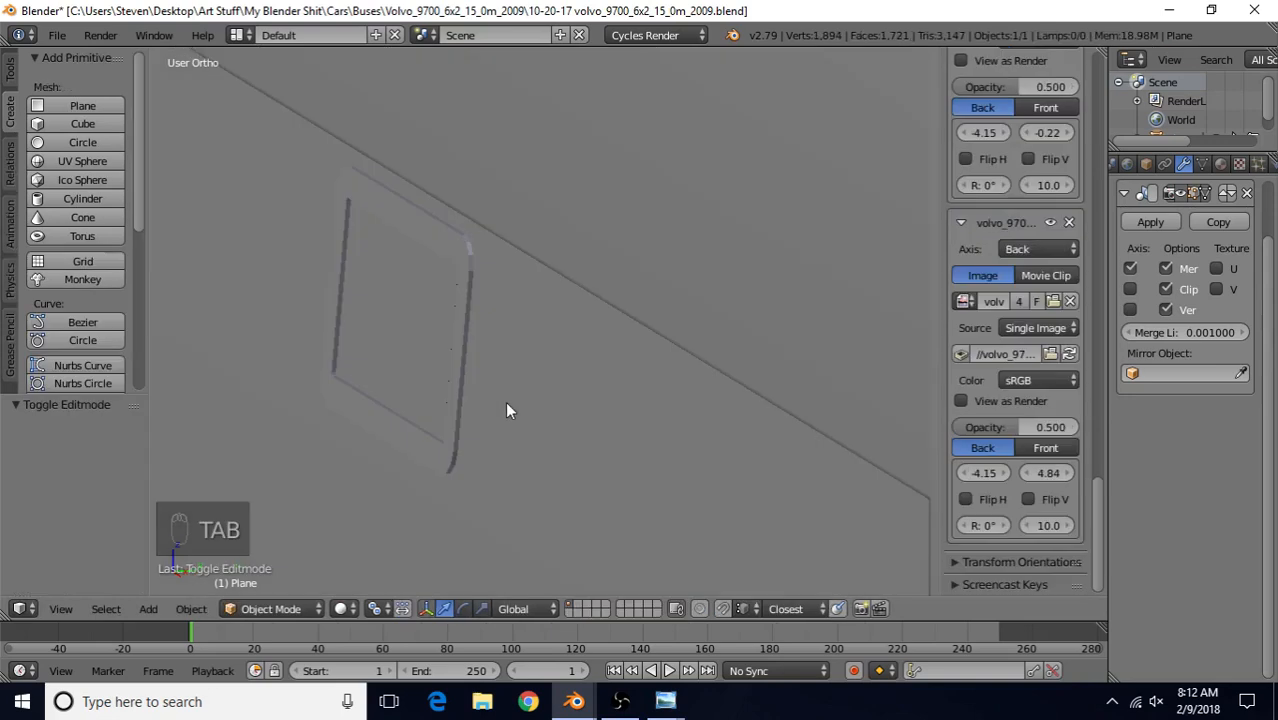
{"action": "scroll", "coordinate": [505, 401], "scroll_direction": "down", "scroll_amount": 7}
{"action": "middle_click_drag", "start_coordinate": [536, 345], "coordinate": [623, 302]}
{"action": "scroll", "coordinate": [664, 362], "scroll_direction": "up", "scroll_amount": 6}
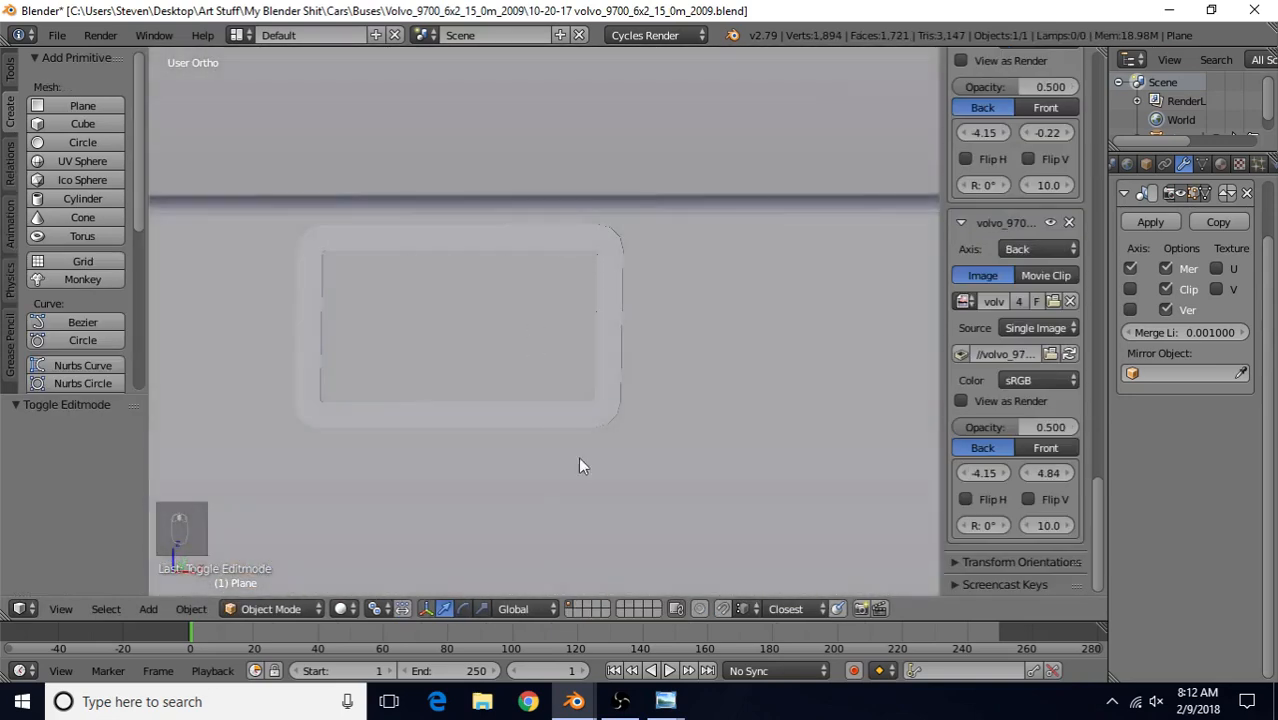
{"action": "middle_click_drag", "start_coordinate": [434, 280], "coordinate": [429, 339]}
{"action": "key", "text": "Tab"}
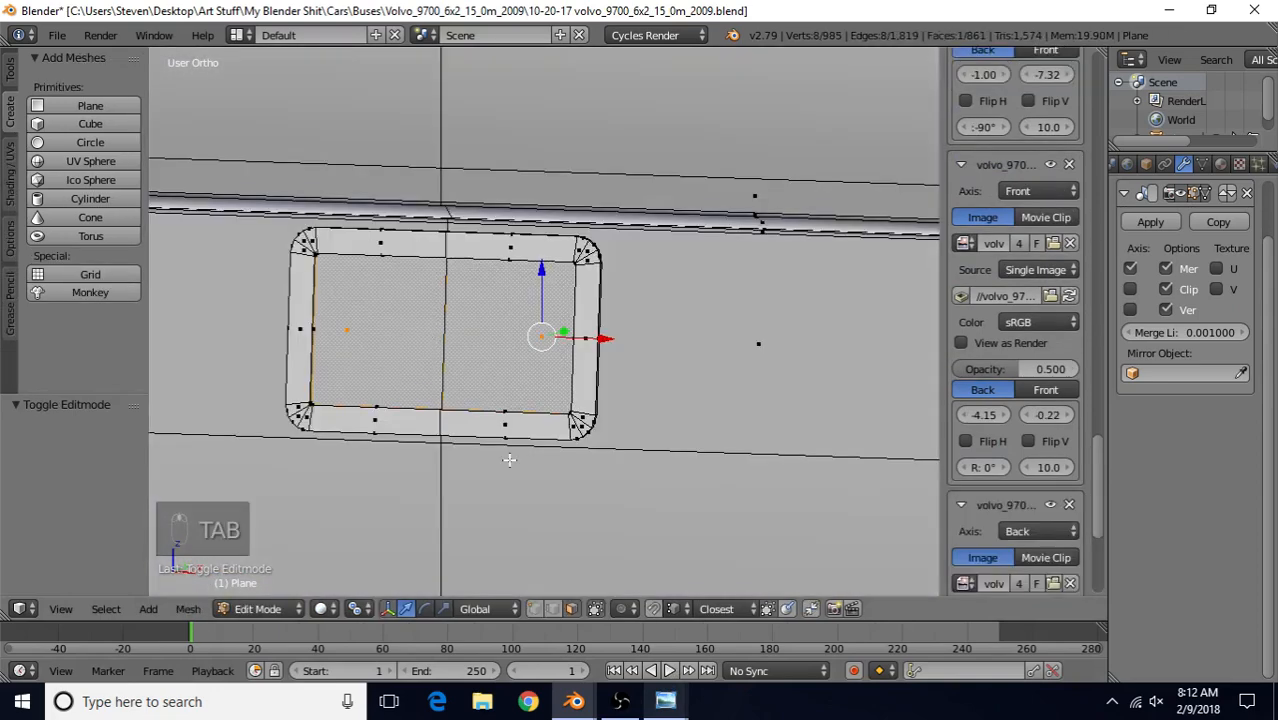
Select the recess's rectangular rim vertices, duplicate them in place and fill the copy with a face
{"action": "left_click", "coordinate": [550, 609]}
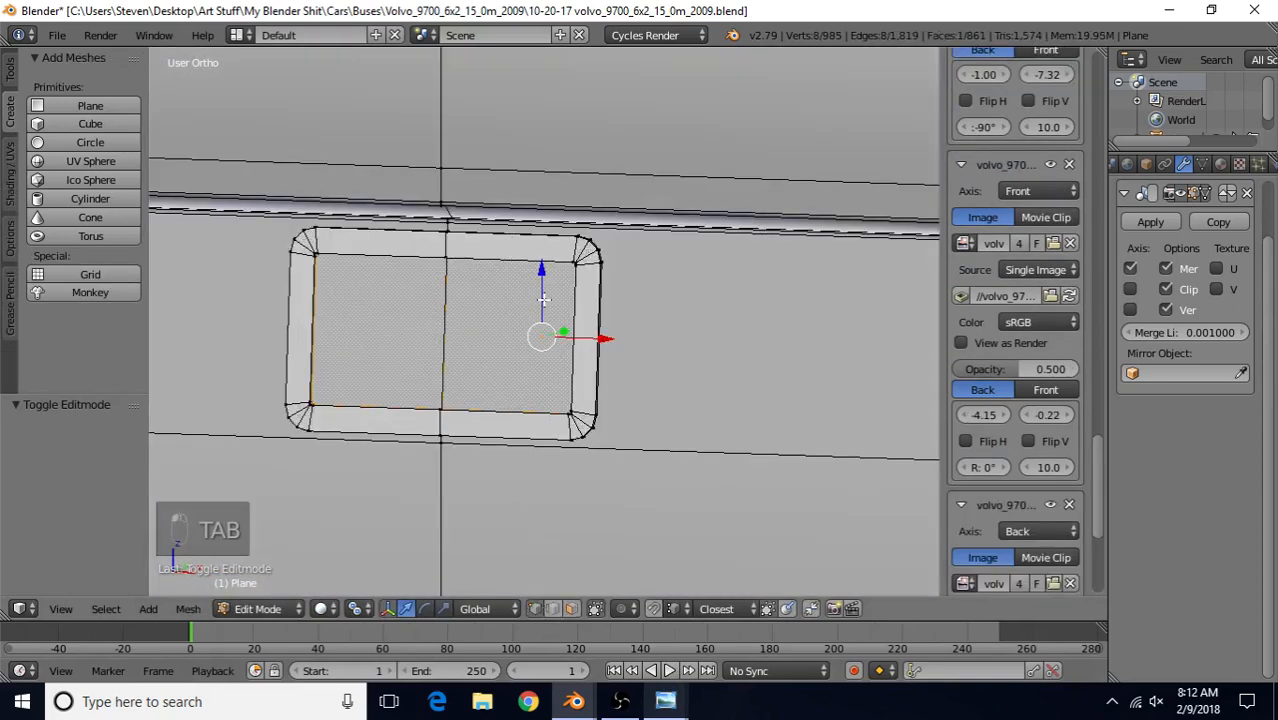
{"action": "scroll", "coordinate": [552, 300], "scroll_direction": "up", "scroll_amount": 4}
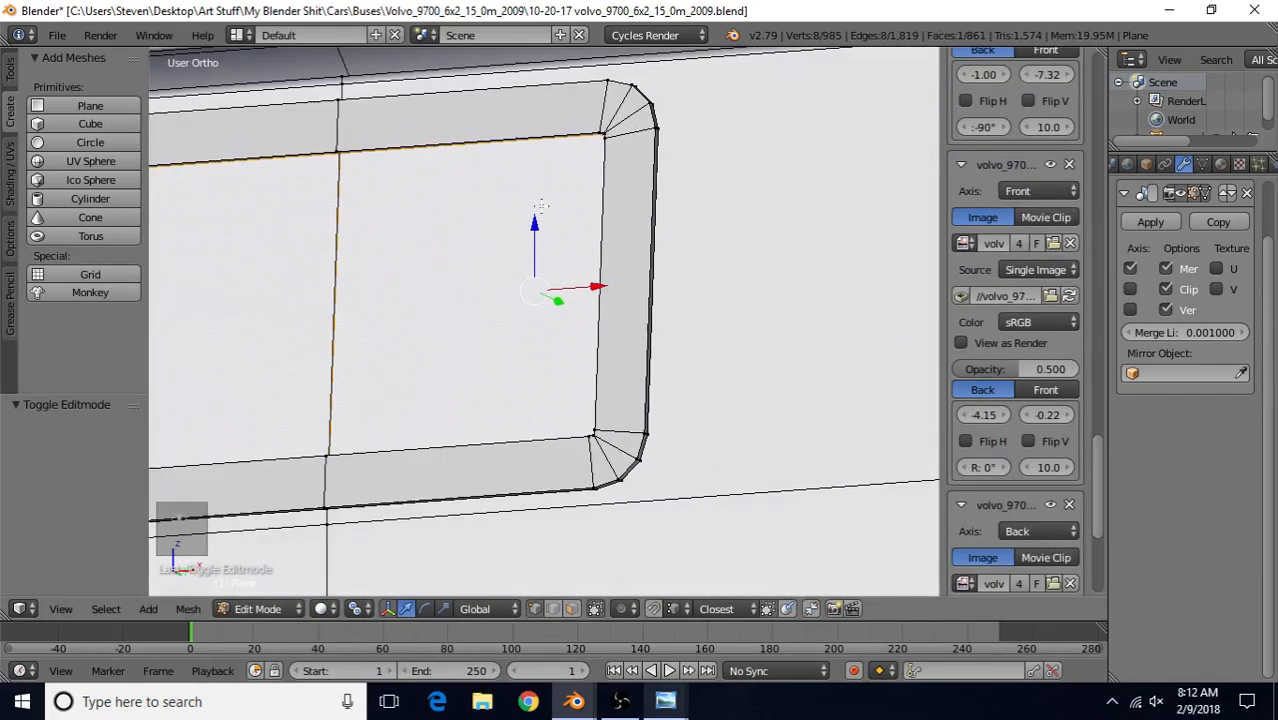
{"action": "right_click", "coordinate": [567, 130], "text": "alt"}
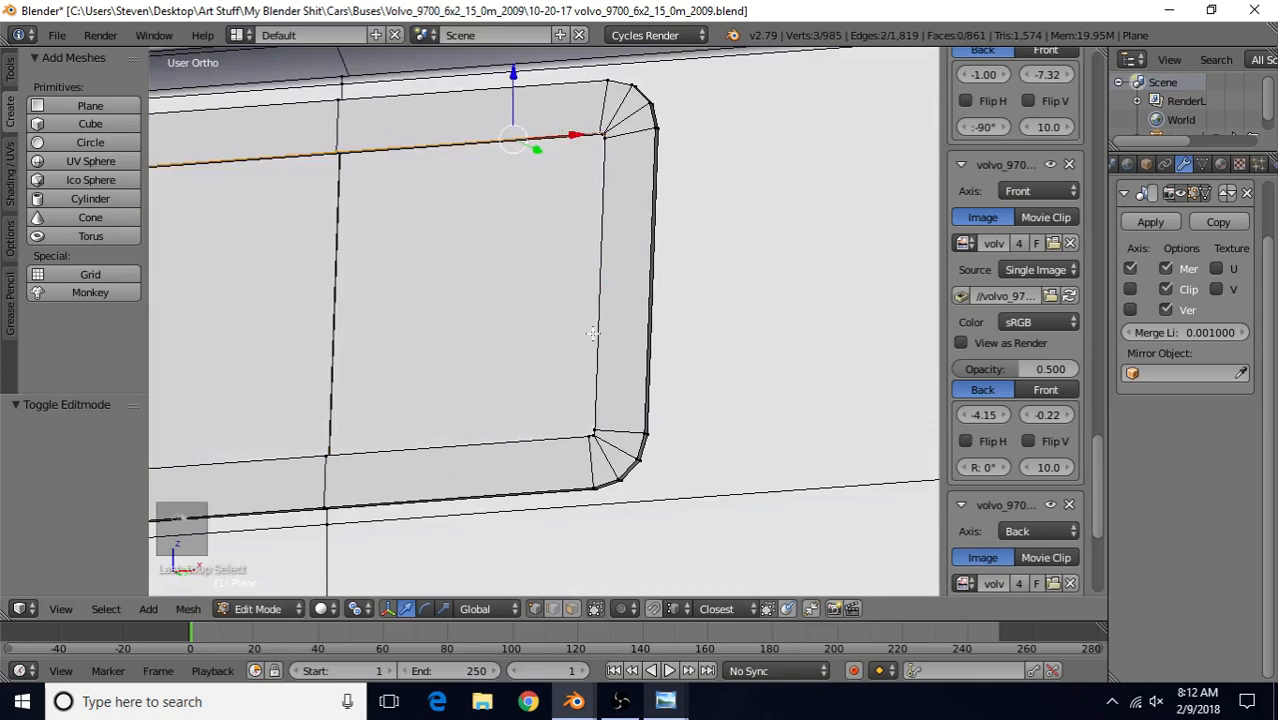
{"action": "middle_click_drag", "start_coordinate": [593, 333], "coordinate": [698, 332]}
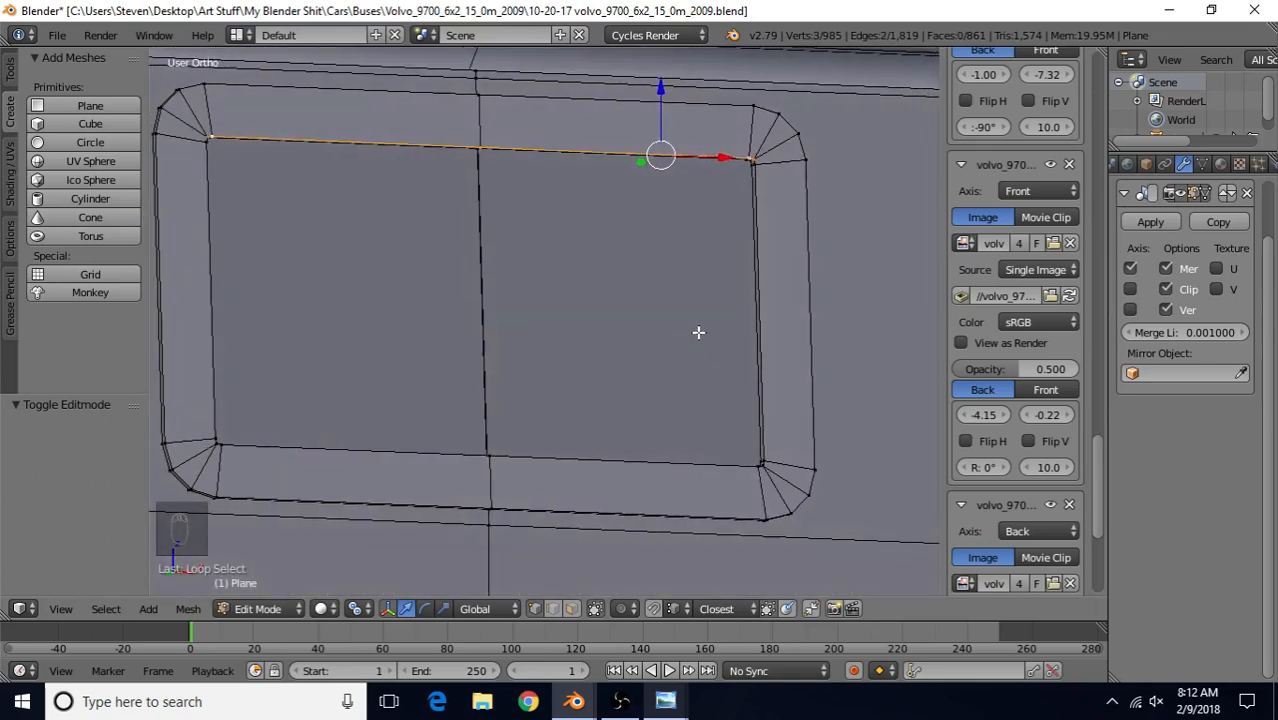
{"action": "right_click", "coordinate": [756, 191], "text": "alt+shift"}
{"action": "right_click", "coordinate": [655, 465], "text": "alt+shift"}
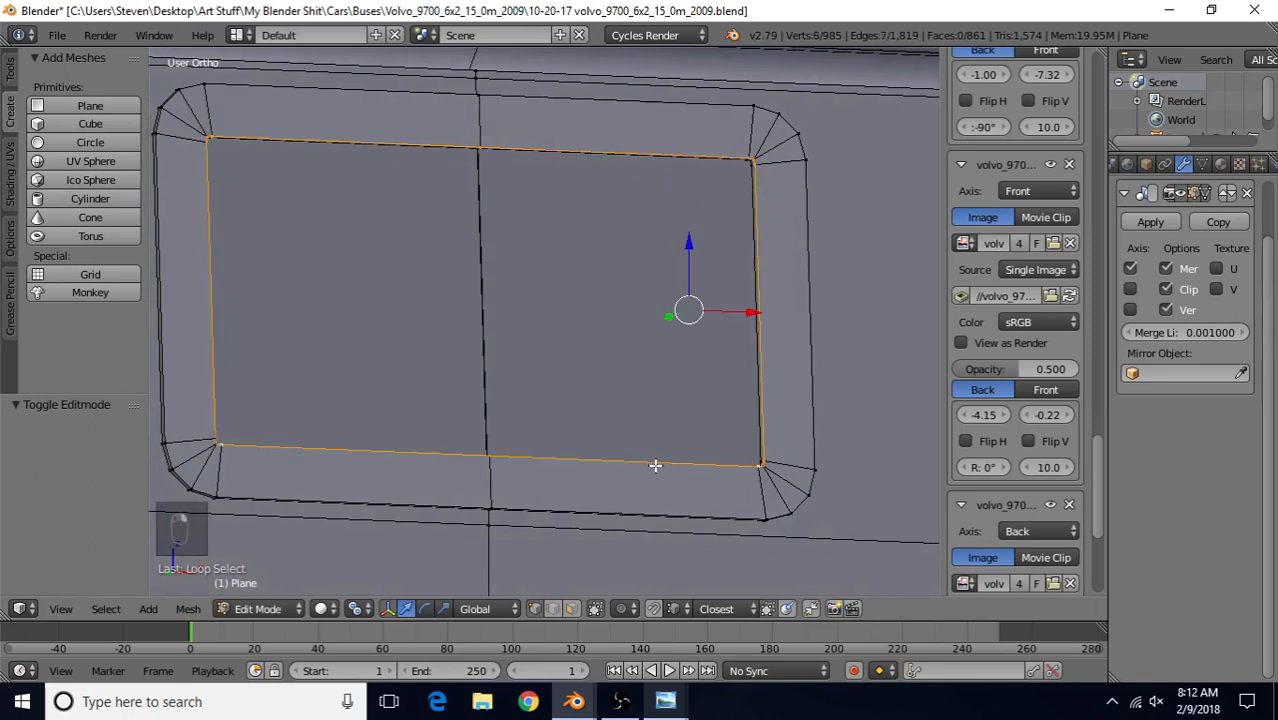
{"action": "middle_click_drag", "start_coordinate": [655, 465], "coordinate": [575, 399]}
{"action": "key", "text": "shift+d"}
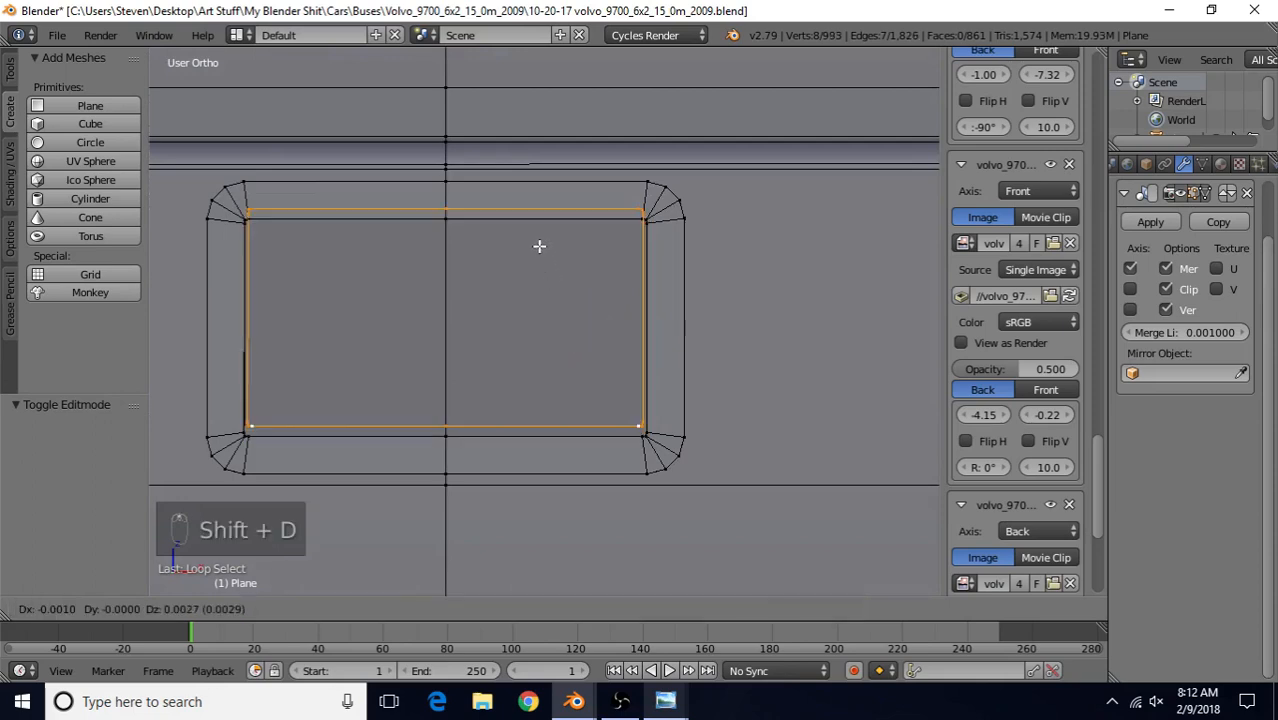
{"action": "right_click", "coordinate": [539, 262]}
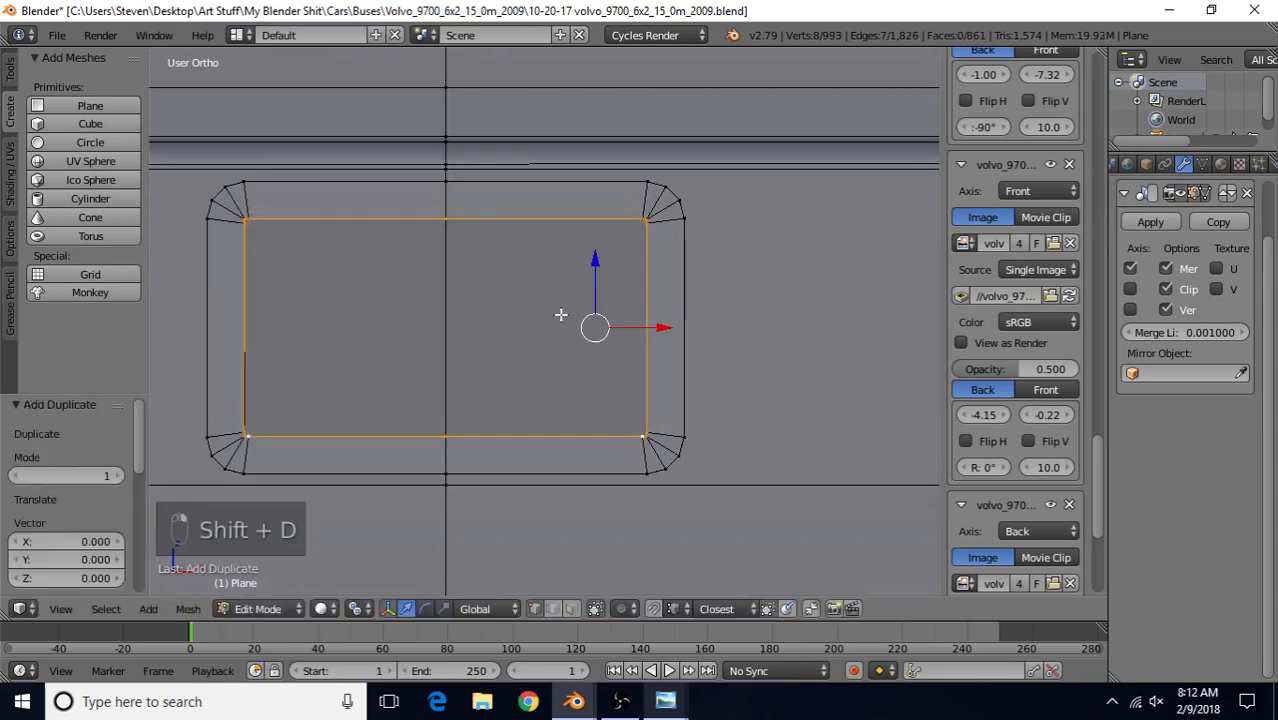
{"action": "mouse_move", "coordinate": [562, 311]}
{"action": "middle_mouse_down"}
{"action": "mouse_move", "coordinate": [511, 345]}
{"action": "mouse_move", "coordinate": [442, 345]}
{"action": "mouse_move", "coordinate": [558, 323]}
{"action": "middle_mouse_up"}
{"action": "key", "text": "f"}
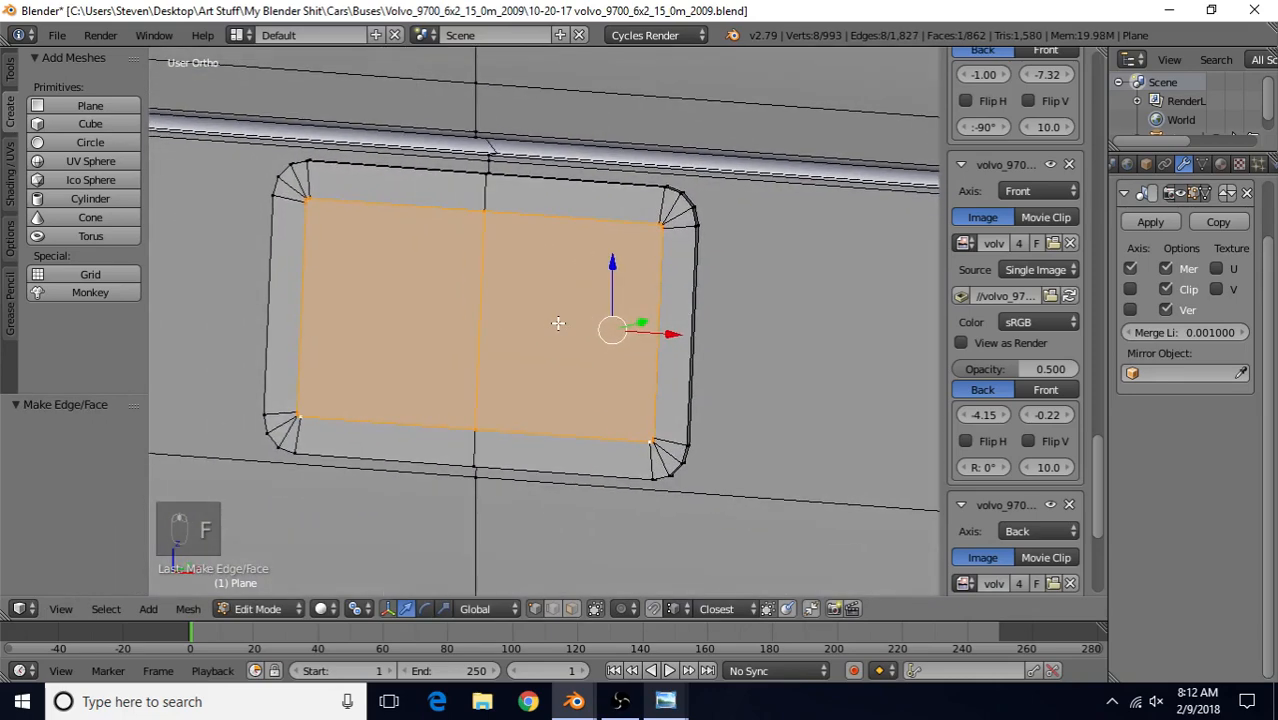
Extrude the filled face in place, move it 0.003 along positive Y, and shift it back about 0.0006 in the right view
{"action": "key", "text": "e"}
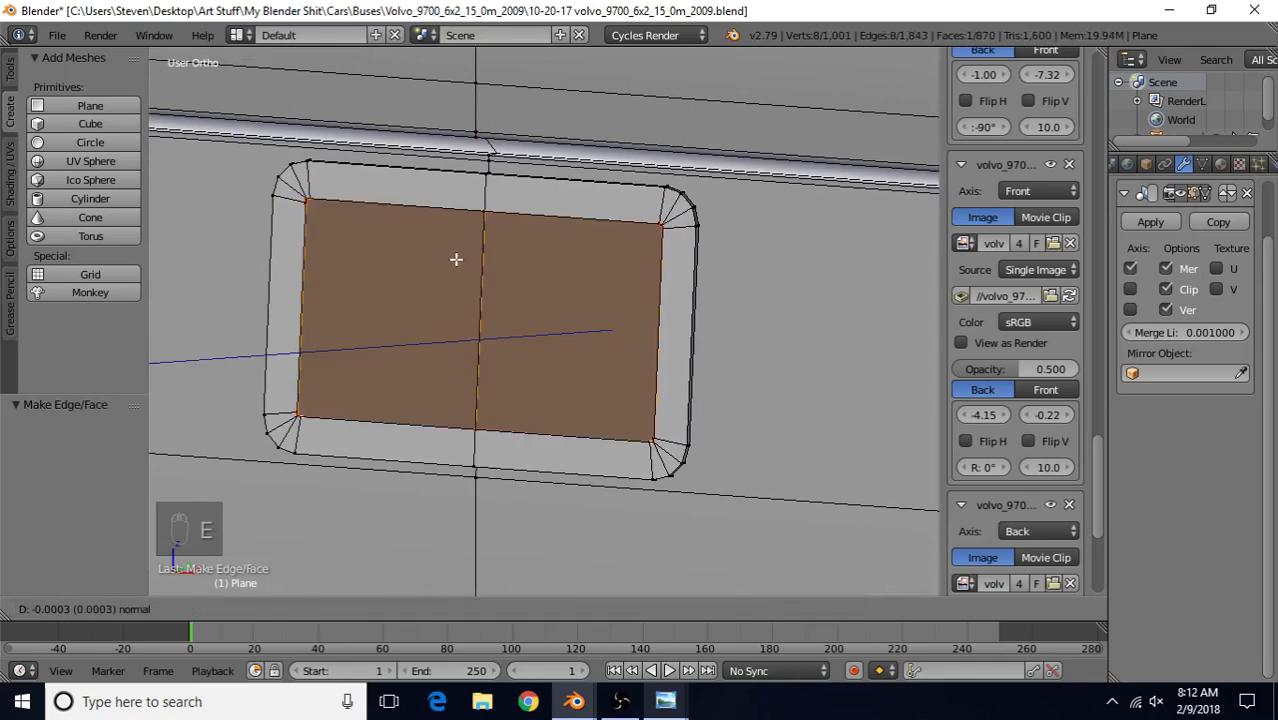
{"action": "right_click", "coordinate": [456, 262]}
{"action": "middle_click_drag", "start_coordinate": [420, 330], "coordinate": [515, 345]}
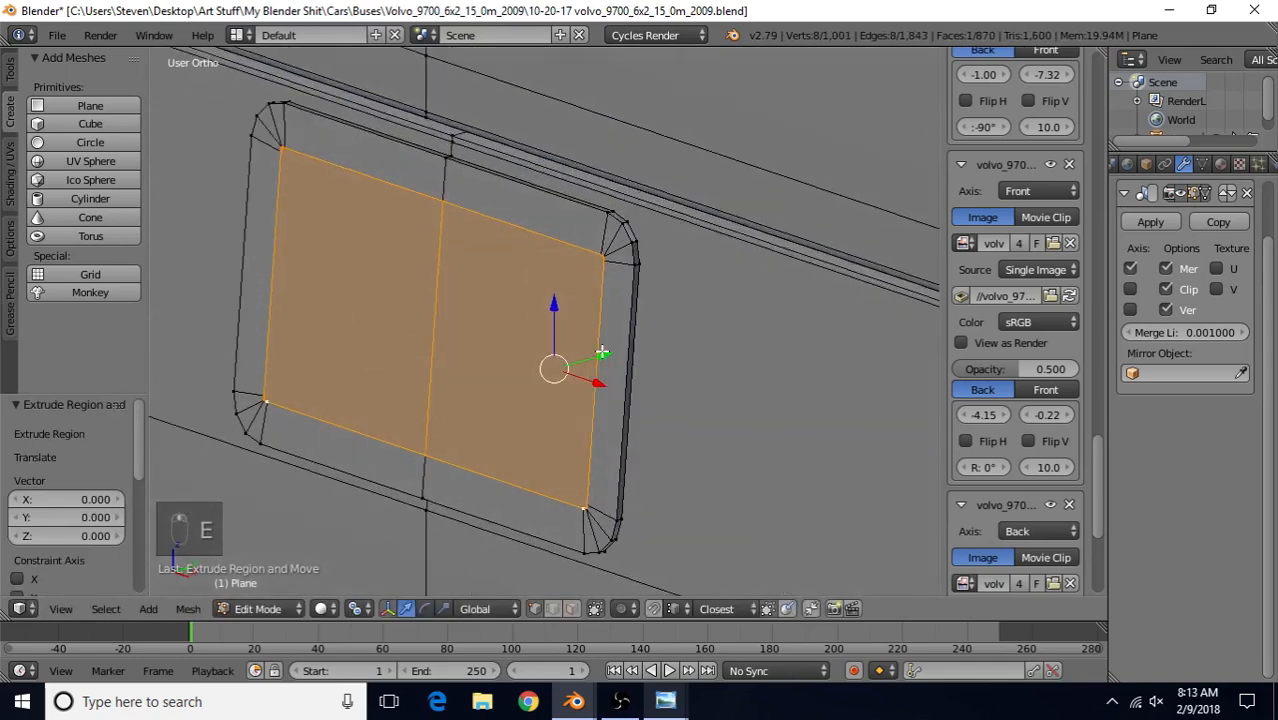
{"action": "left_click_drag", "start_coordinate": [605, 354], "coordinate": [617, 354]}
{"action": "scroll", "coordinate": [604, 369], "scroll_direction": "down", "scroll_amount": 3}
{"action": "key", "text": "z"}
{"action": "middle_click_drag", "start_coordinate": [567, 353], "coordinate": [410, 312]}
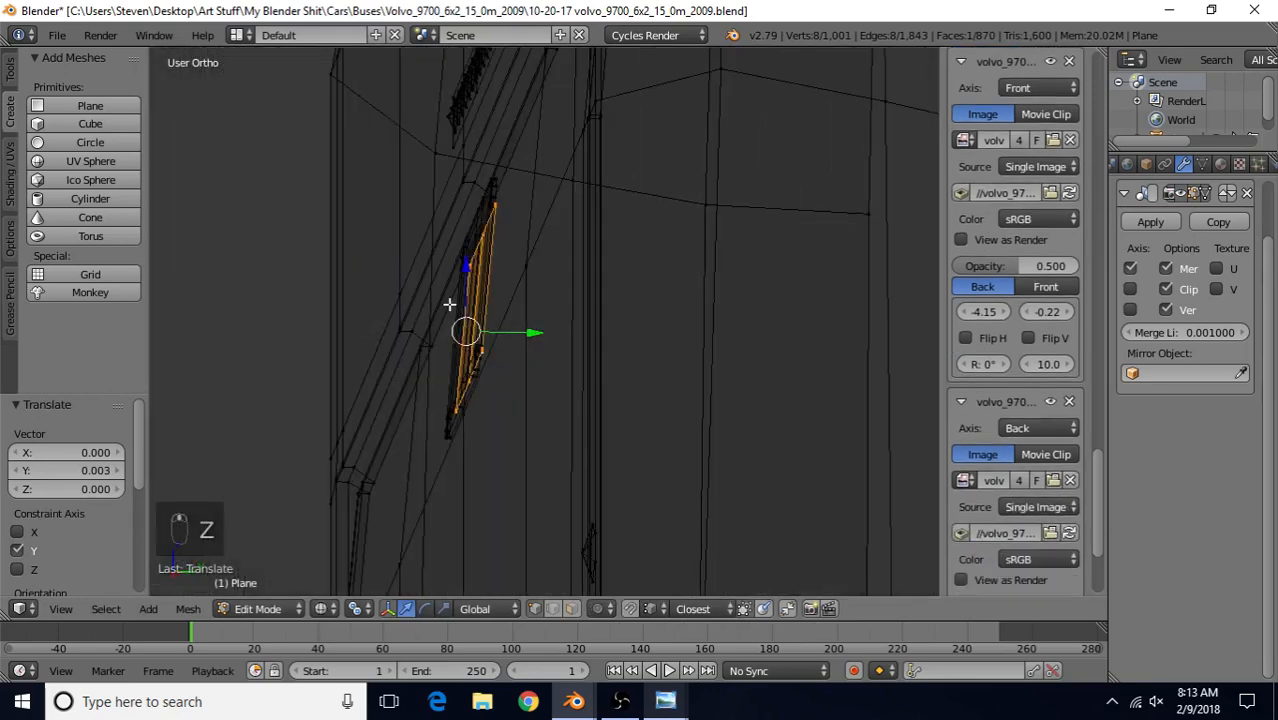
{"action": "key", "text": "KP_3"}
{"action": "left_click_drag", "start_coordinate": [495, 301], "coordinate": [488, 306]}
{"action": "key", "text": "z"}
{"action": "scroll", "coordinate": [486, 374], "scroll_direction": "down", "scroll_amount": 4}
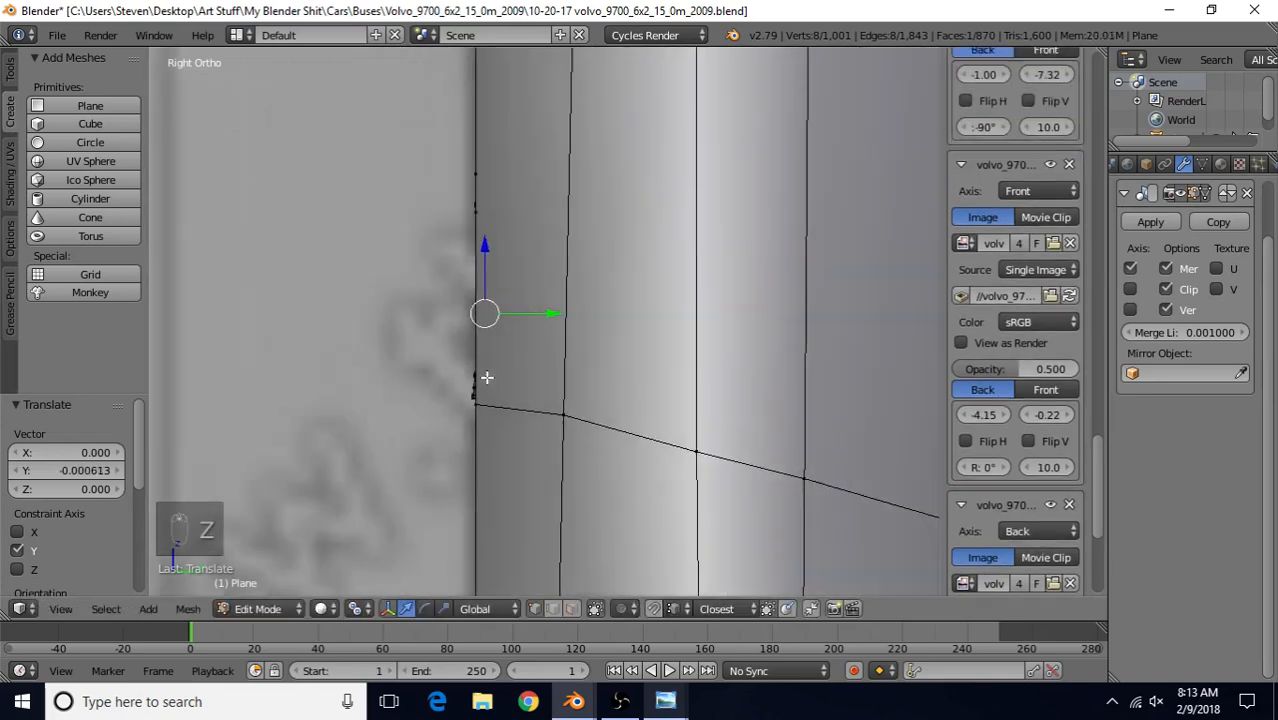
Select the inner plate's rectangular face in face select mode and show it in wireframe from the back view
{"action": "middle_click_drag", "start_coordinate": [485, 376], "coordinate": [611, 385]}
{"action": "scroll", "coordinate": [611, 385], "scroll_direction": "up", "scroll_amount": 3}
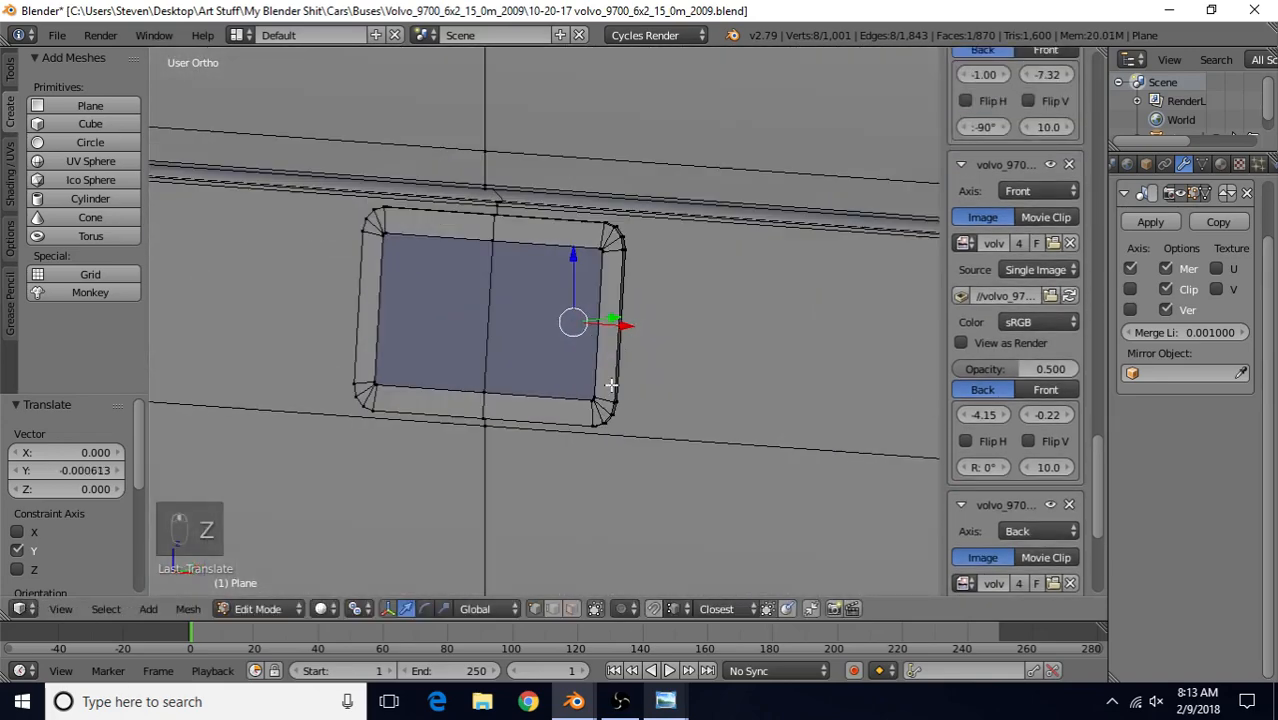
{"action": "left_click", "coordinate": [571, 608]}
{"action": "right_click", "coordinate": [551, 345]}
{"action": "scroll", "coordinate": [509, 340], "scroll_direction": "up", "scroll_amount": 3}
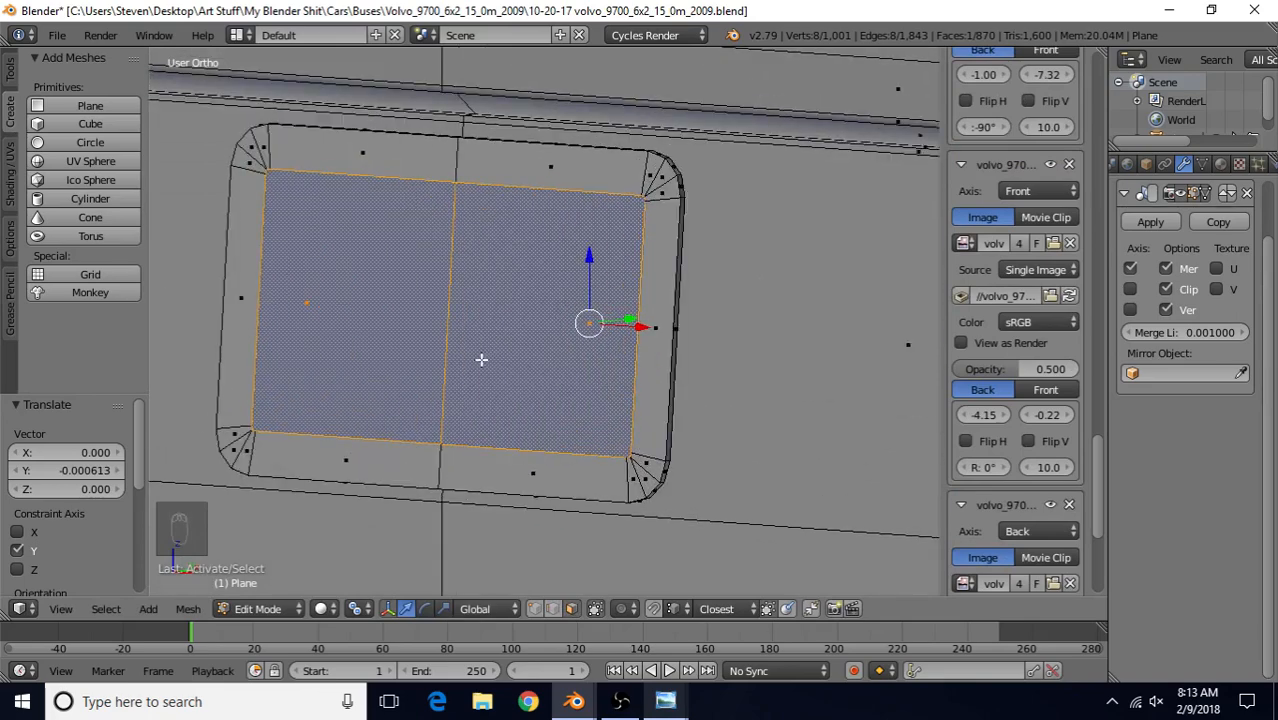
{"action": "key", "text": "ctrl+KP_1"}
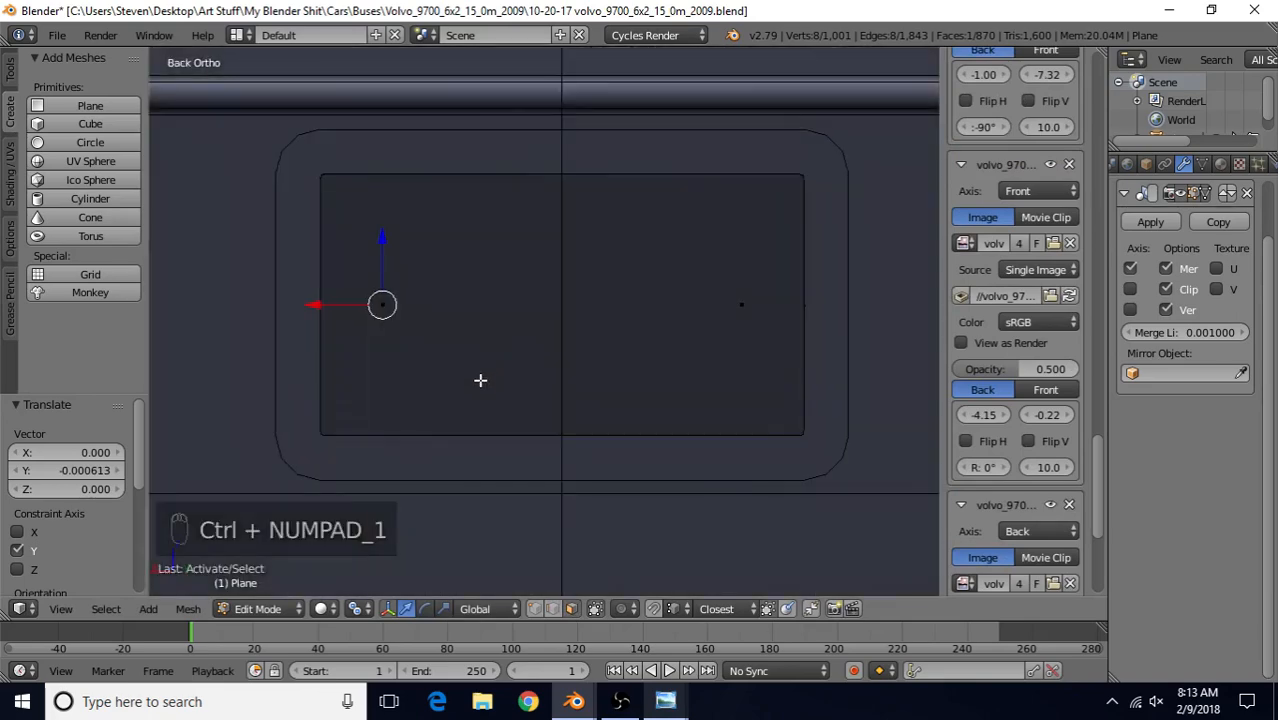
{"action": "scroll", "coordinate": [543, 372], "scroll_direction": "down", "scroll_amount": 3}
{"action": "key", "text": "z"}
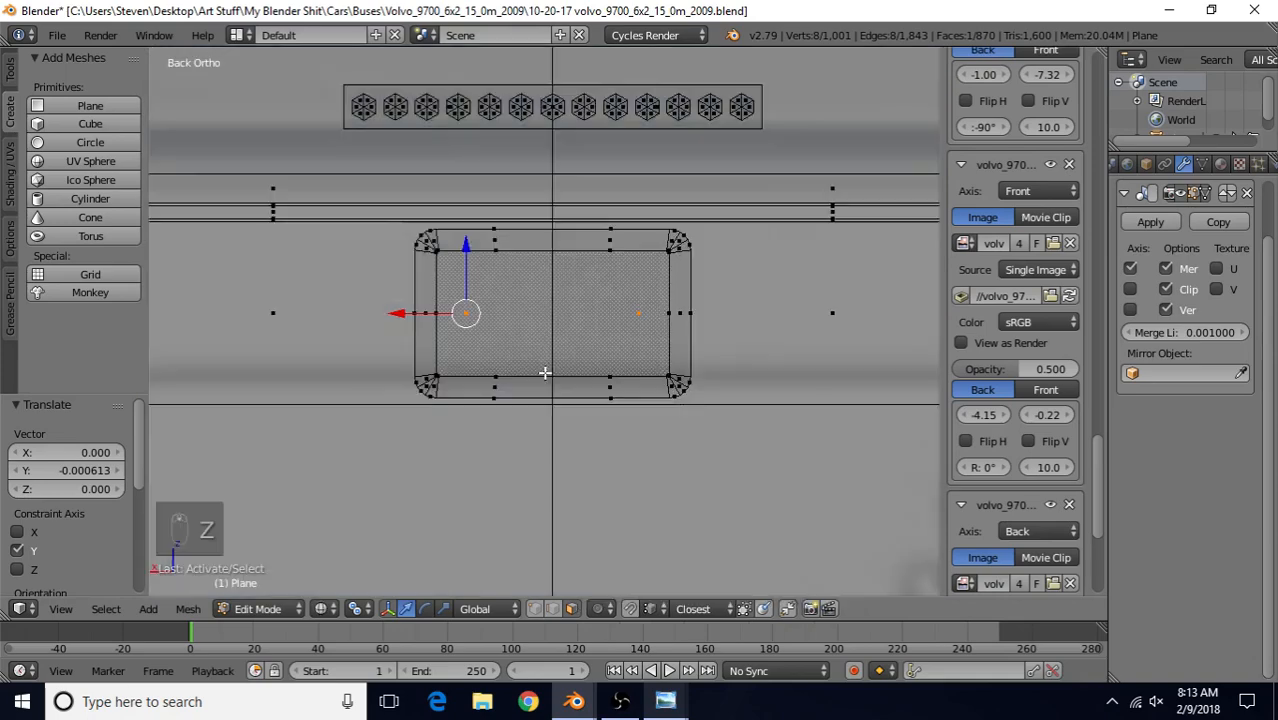
{"action": "scroll", "coordinate": [545, 372], "scroll_direction": "up", "scroll_amount": 2}
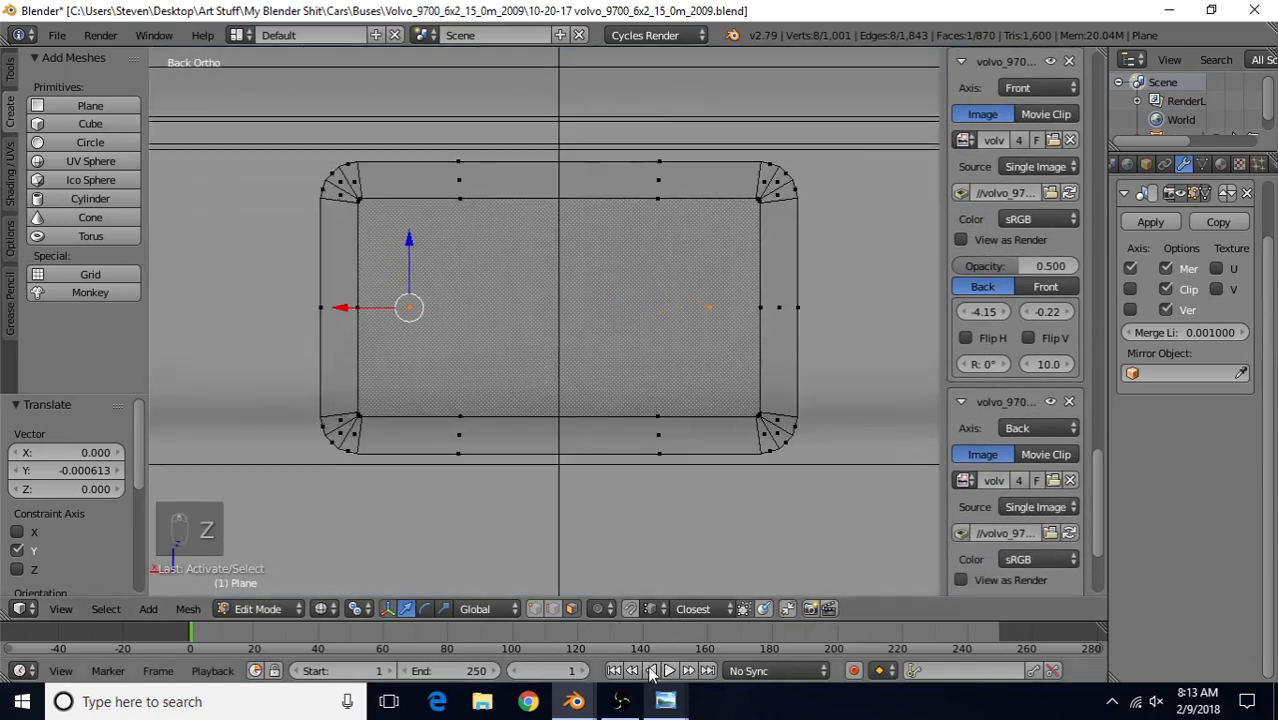
Examine the rear panel in the reference photo and its frame-and-plate edge geometry in the practice13 V2 file, then return to the working file
{"action": "left_click", "coordinate": [665, 703]}
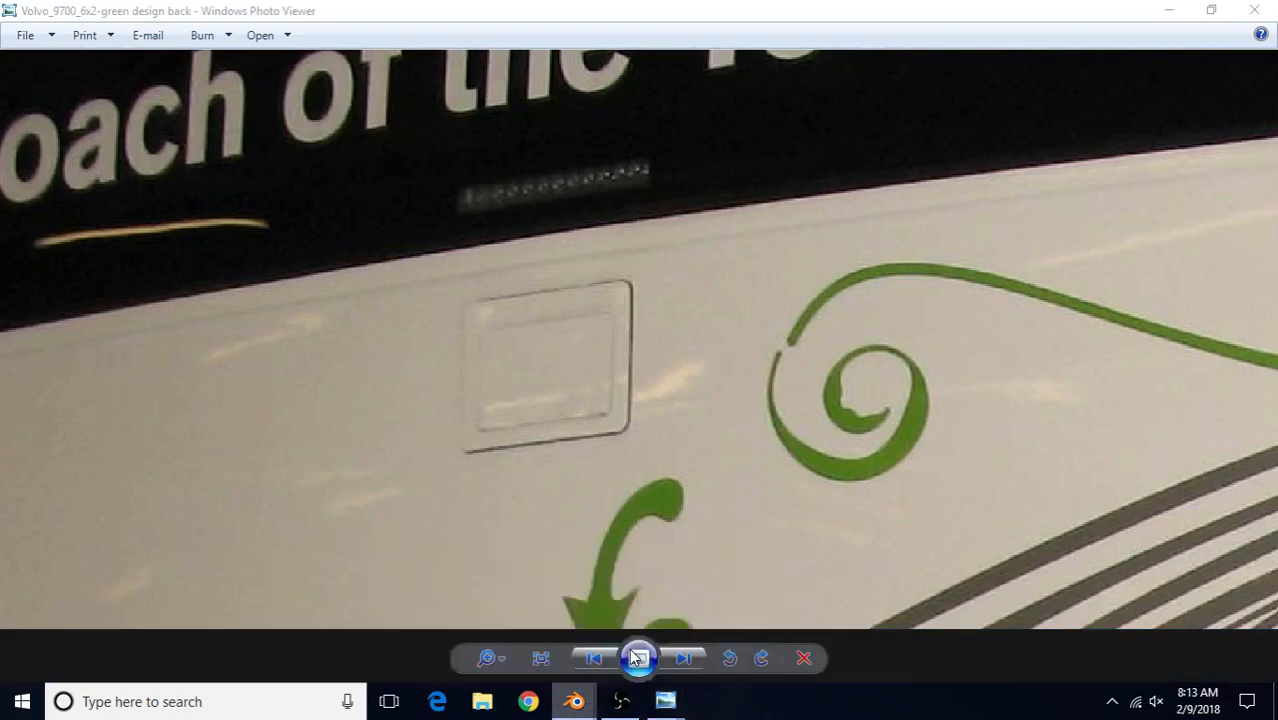
{"action": "left_click", "coordinate": [578, 702]}
{"action": "left_click", "coordinate": [499, 620]}
{"action": "scroll", "coordinate": [528, 376], "scroll_direction": "up", "scroll_amount": 8}
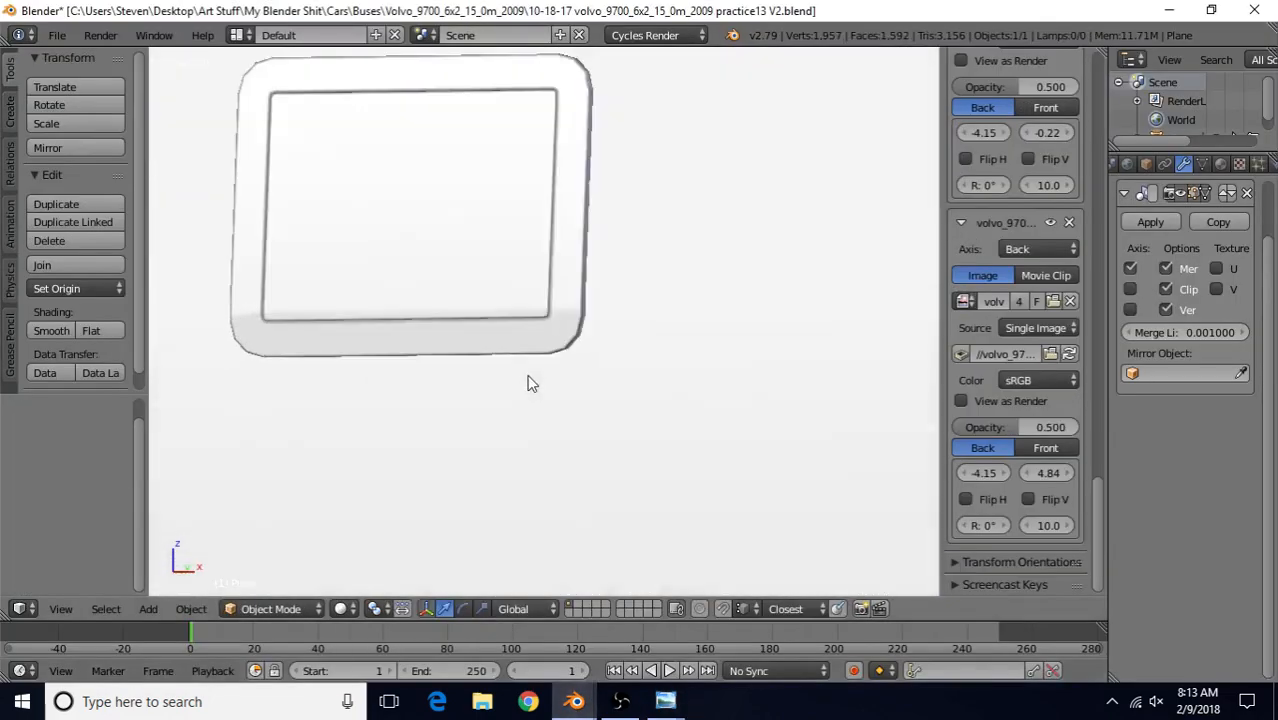
{"action": "key", "text": "Tab"}
{"action": "scroll", "coordinate": [528, 376], "scroll_direction": "up", "scroll_amount": 2}
{"action": "middle_click_drag", "start_coordinate": [528, 376], "coordinate": [526, 441]}
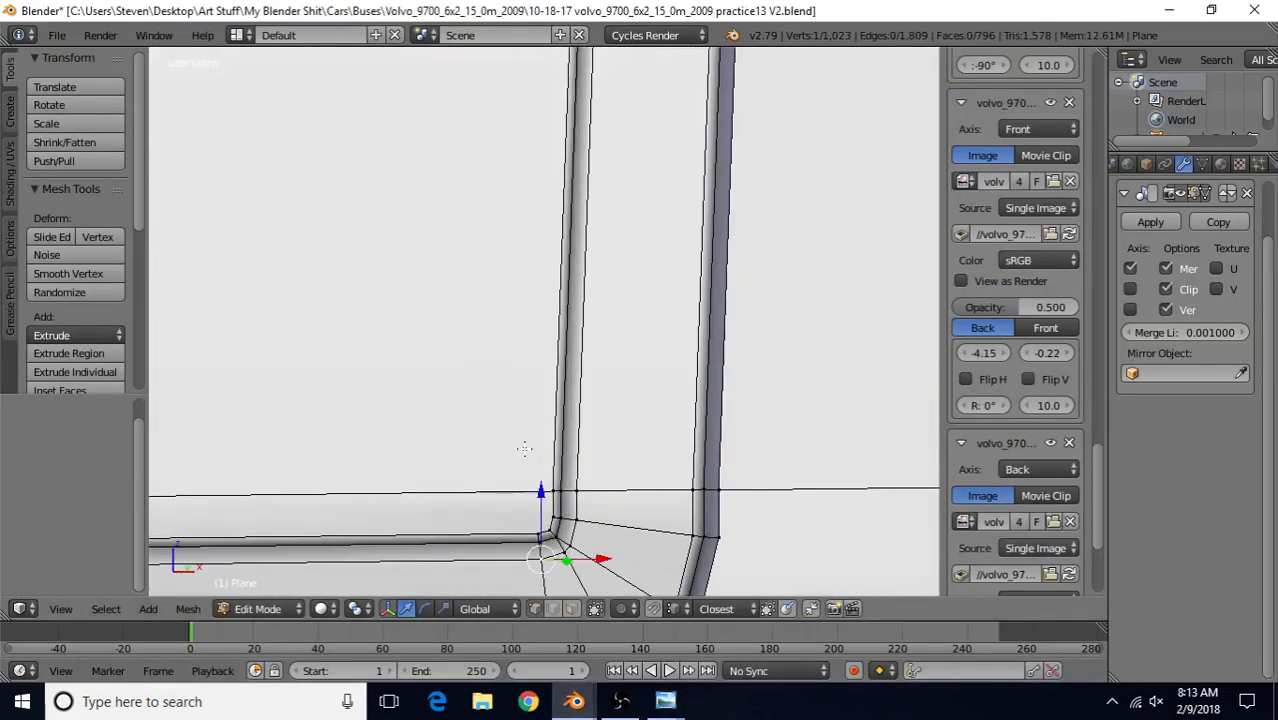
{"action": "left_click", "coordinate": [578, 705]}
{"action": "left_click", "coordinate": [640, 620]}
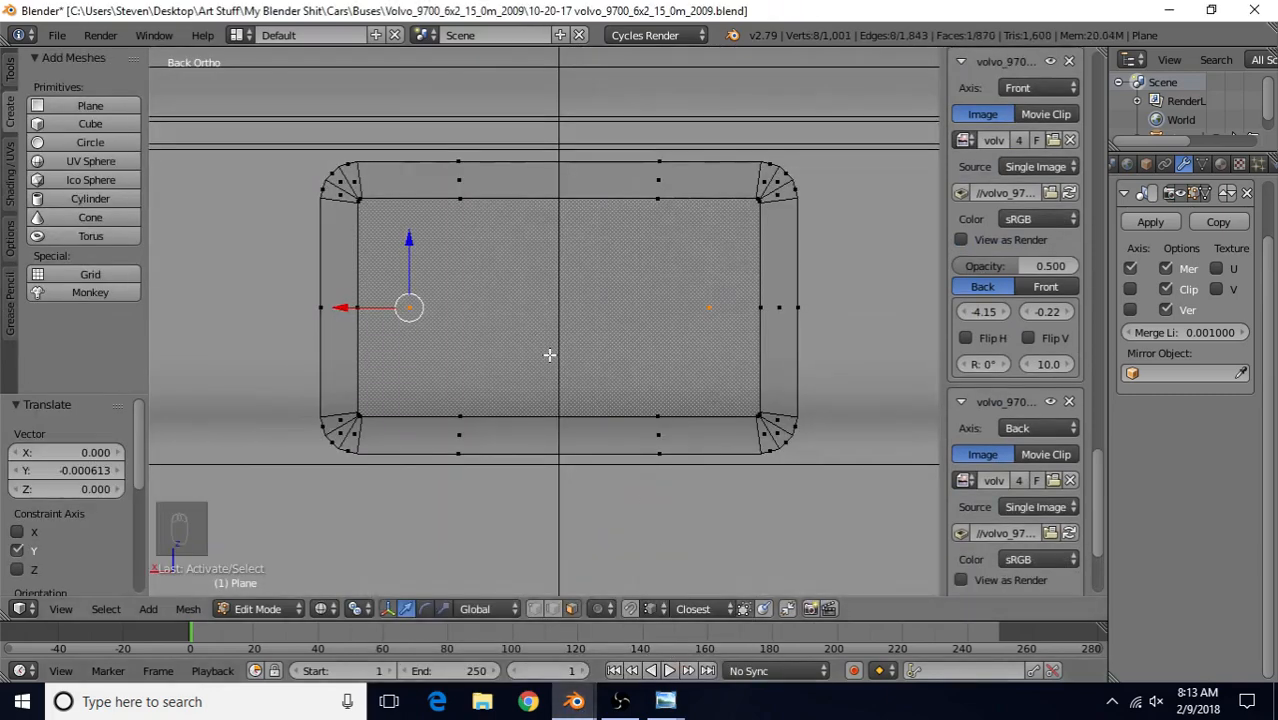
Inset the selected plate face by about 0.0004 and return to solid shading
{"action": "scroll", "coordinate": [549, 354], "scroll_direction": "up", "scroll_amount": 2}
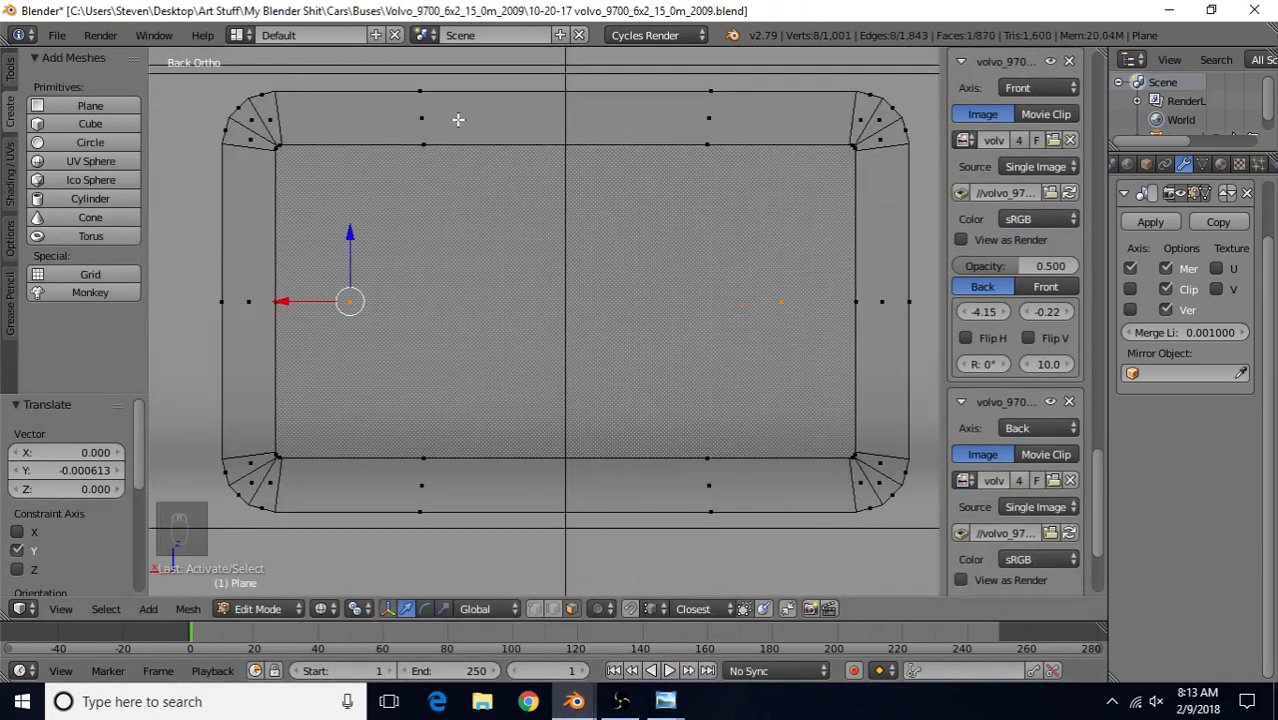
{"action": "key", "text": "i"}
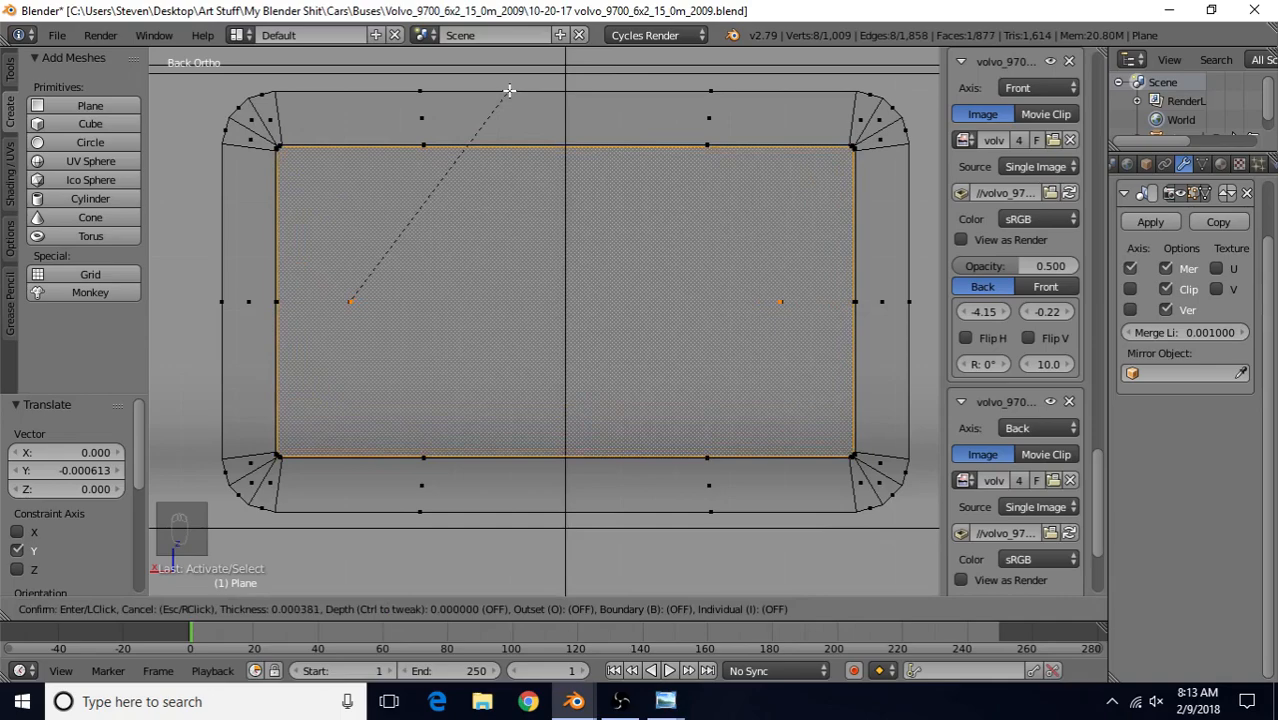
{"action": "left_click", "coordinate": [509, 91]}
{"action": "scroll", "coordinate": [499, 246], "scroll_direction": "down", "scroll_amount": 8}
{"action": "key", "text": "z"}
{"action": "scroll", "coordinate": [491, 283], "scroll_direction": "down", "scroll_amount": 4}
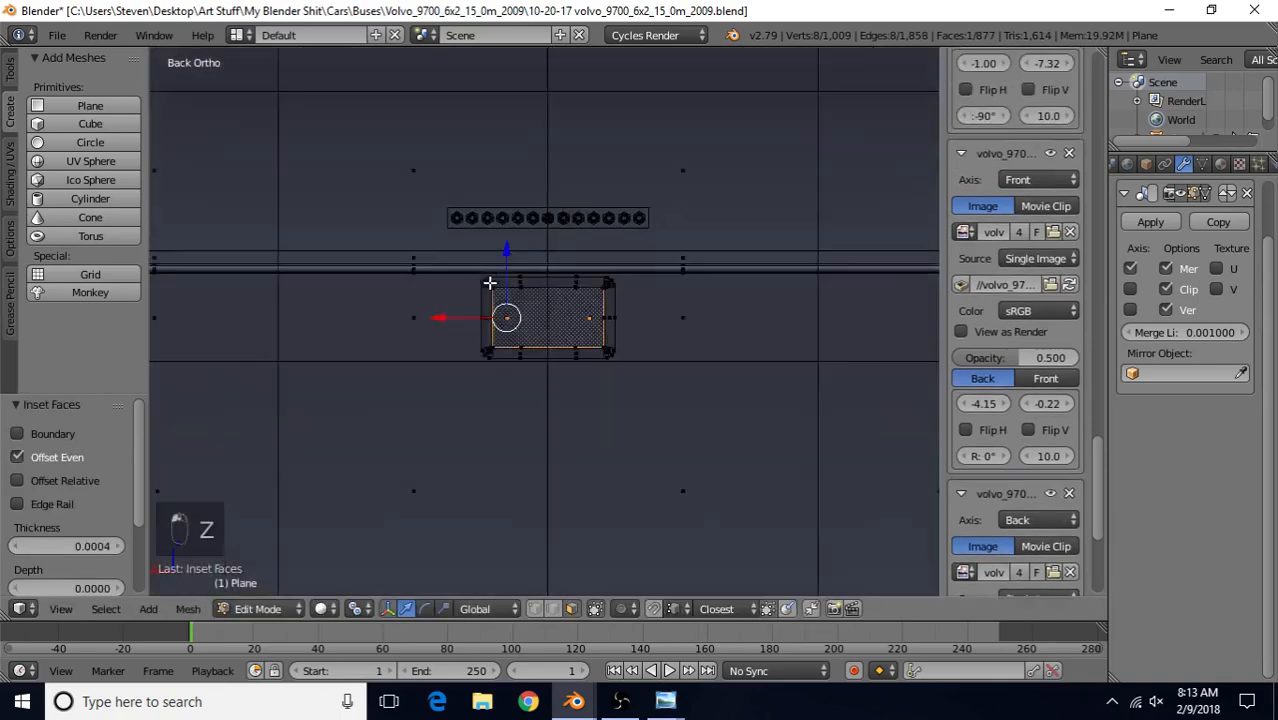
{"action": "middle_click_drag", "start_coordinate": [491, 283], "coordinate": [789, 217]}
{"action": "scroll", "coordinate": [593, 254], "scroll_direction": "up", "scroll_amount": 8}
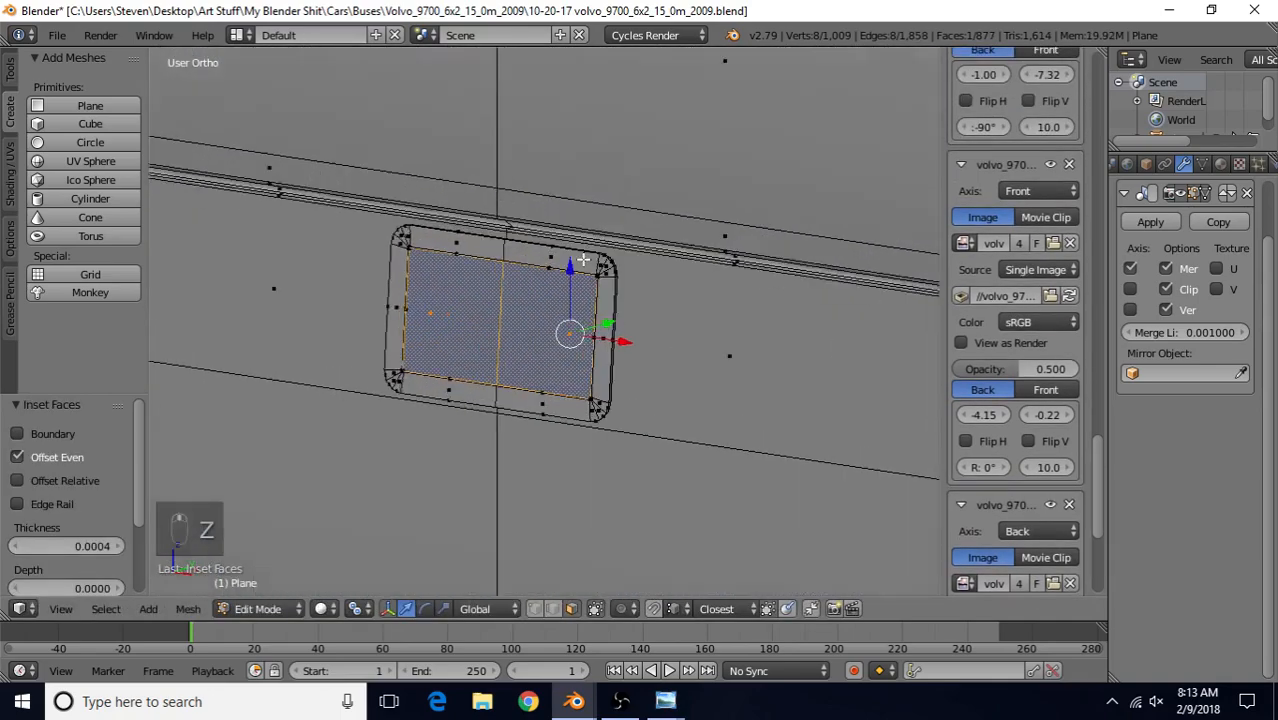
Select all geometry linked to the plate, recalculate its normals outward, then deselect everything and view it in Object Mode
{"action": "key", "text": "ctrl+l"}
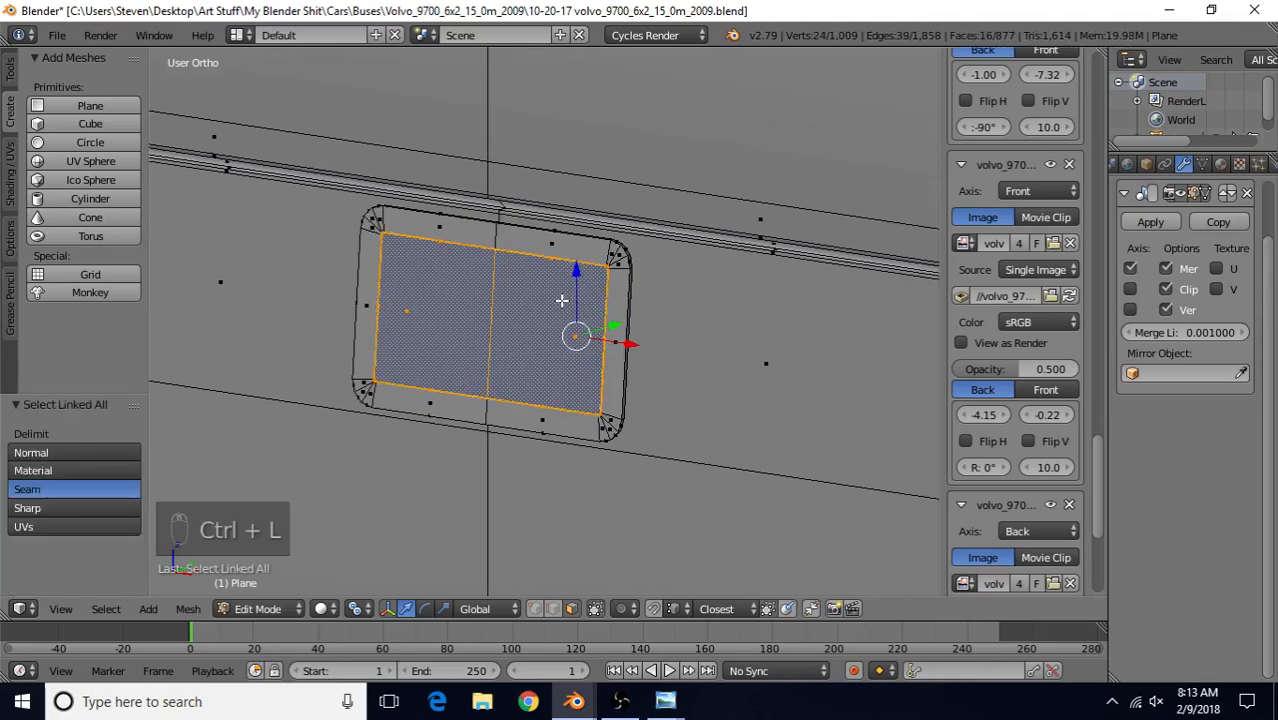
{"action": "key", "text": "ctrl+n"}
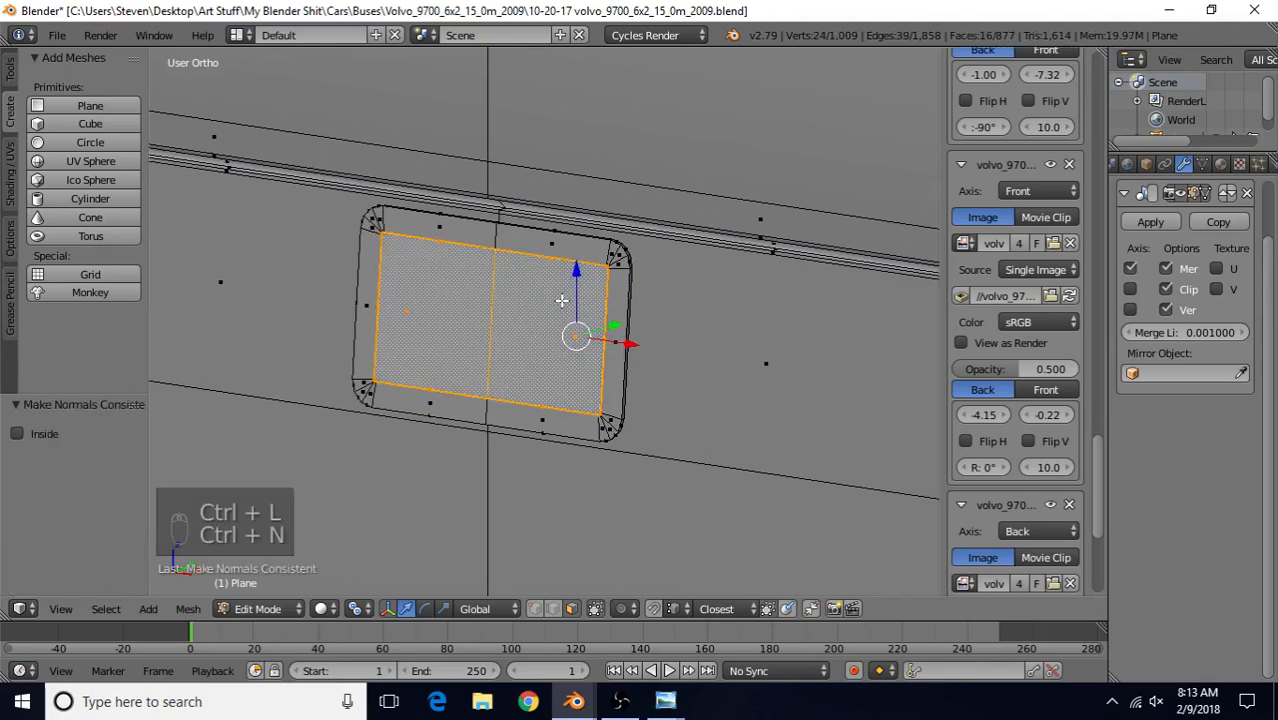
{"action": "key", "text": "a"}
{"action": "key", "text": "Tab"}
{"action": "scroll", "coordinate": [547, 350], "scroll_direction": "down", "scroll_amount": 3}
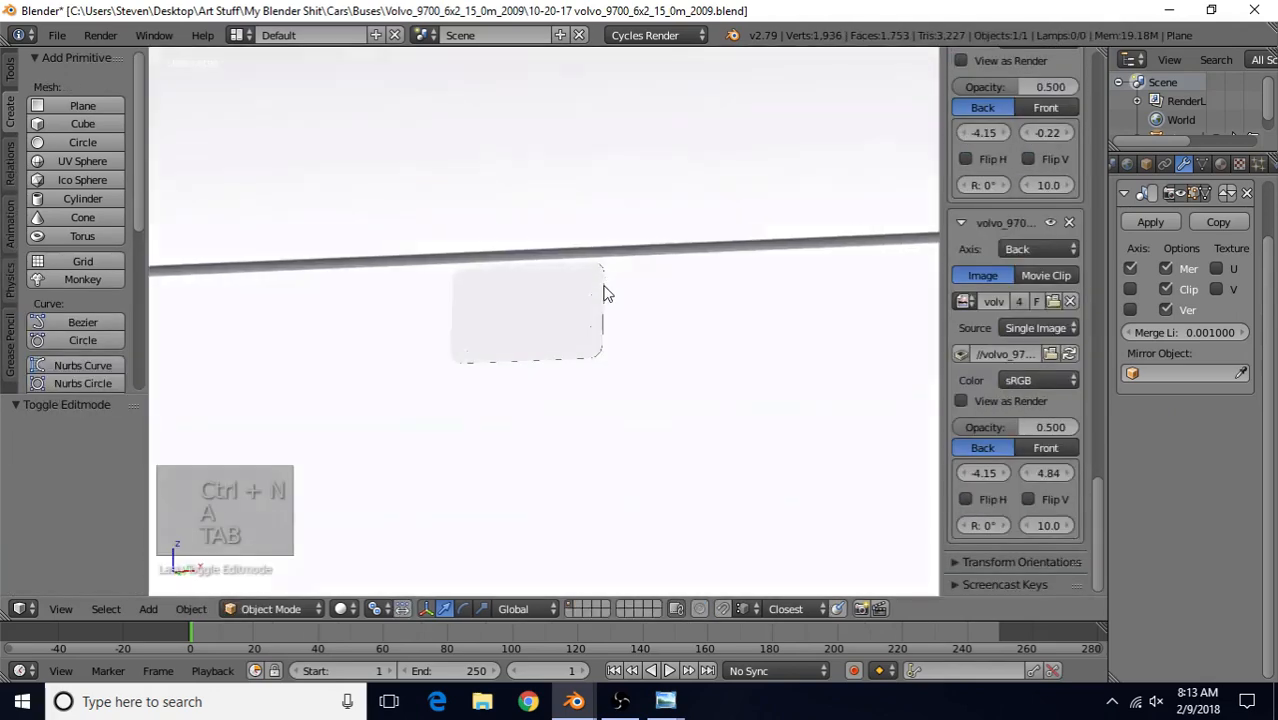
{"action": "middle_click_drag", "start_coordinate": [604, 286], "coordinate": [557, 279]}
{"action": "scroll", "coordinate": [557, 279], "scroll_direction": "up", "scroll_amount": 1}
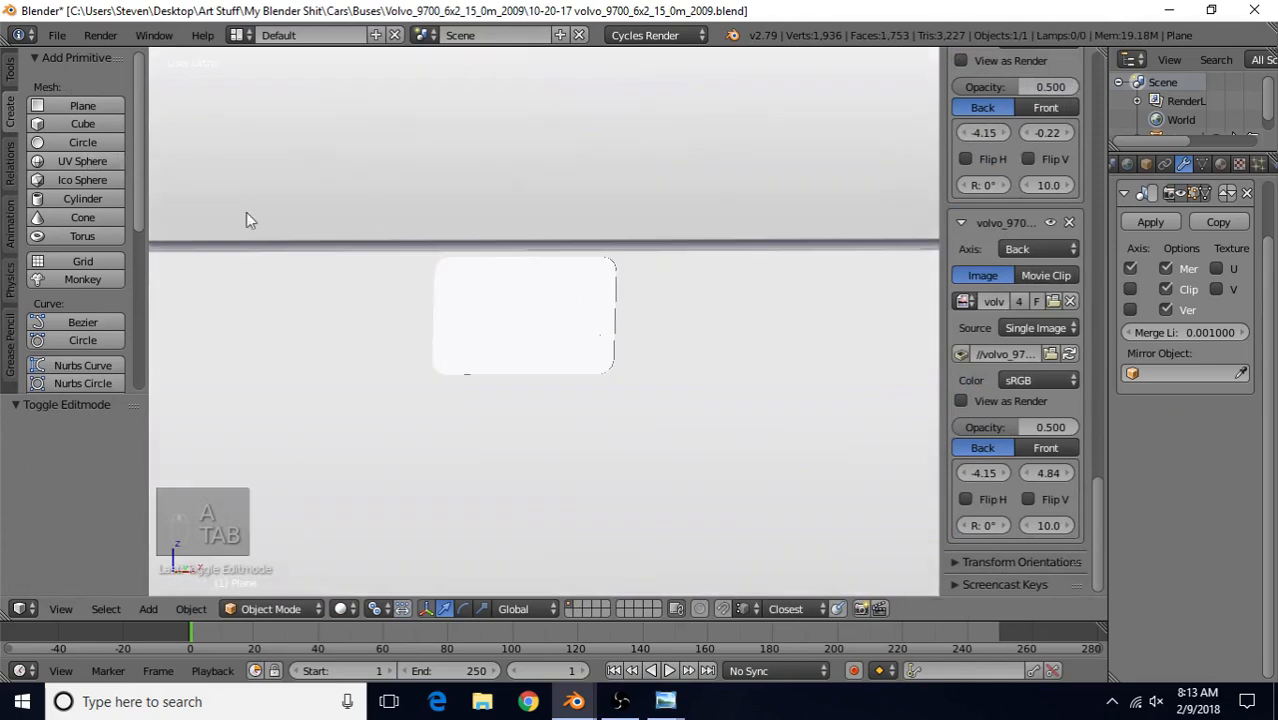
Apply smooth shading to the bus body and return to Edit Mode
{"action": "left_click", "coordinate": [10, 70]}
{"action": "left_click", "coordinate": [41, 331]}
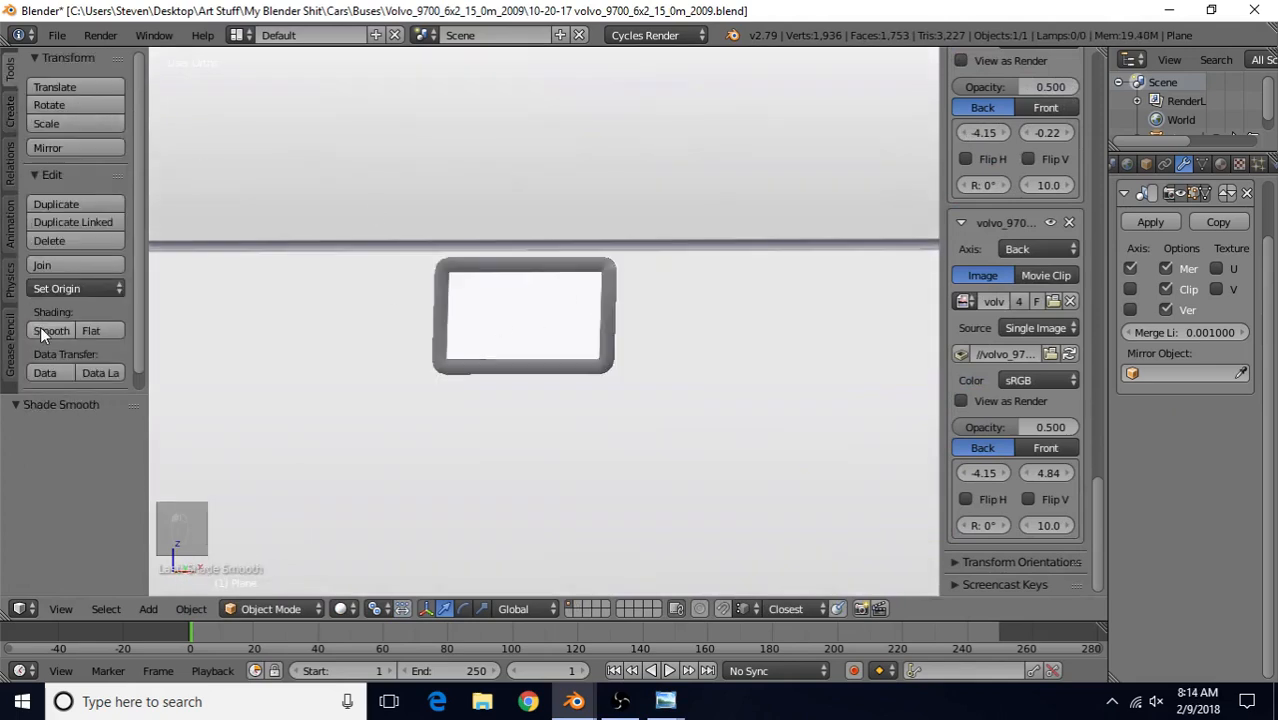
{"action": "scroll", "coordinate": [453, 418], "scroll_direction": "up", "scroll_amount": 3}
{"action": "key", "text": "Tab"}
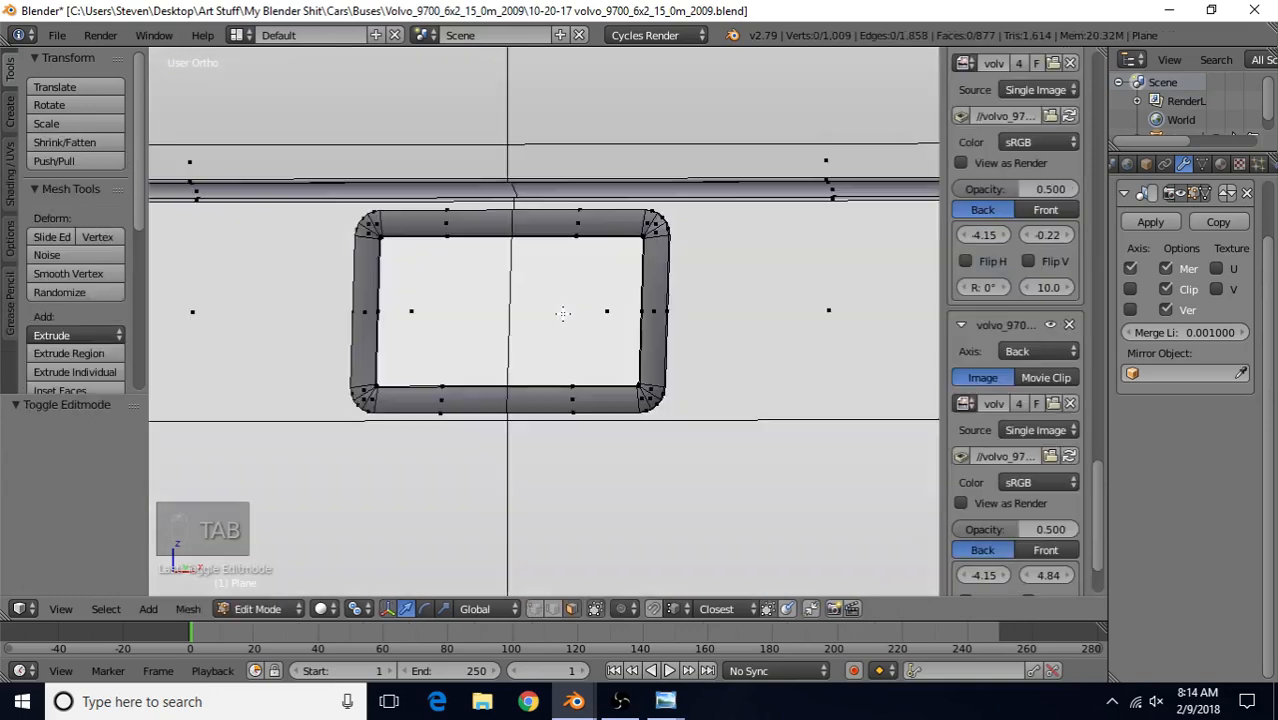
Select all faces of the frame around the plate, inset them about 0.00046 with Boundary off, and check the panel in Object Mode
{"action": "scroll", "coordinate": [563, 313], "scroll_direction": "up", "scroll_amount": 2}
{"action": "scroll", "coordinate": [615, 302], "scroll_direction": "up", "scroll_amount": 1}
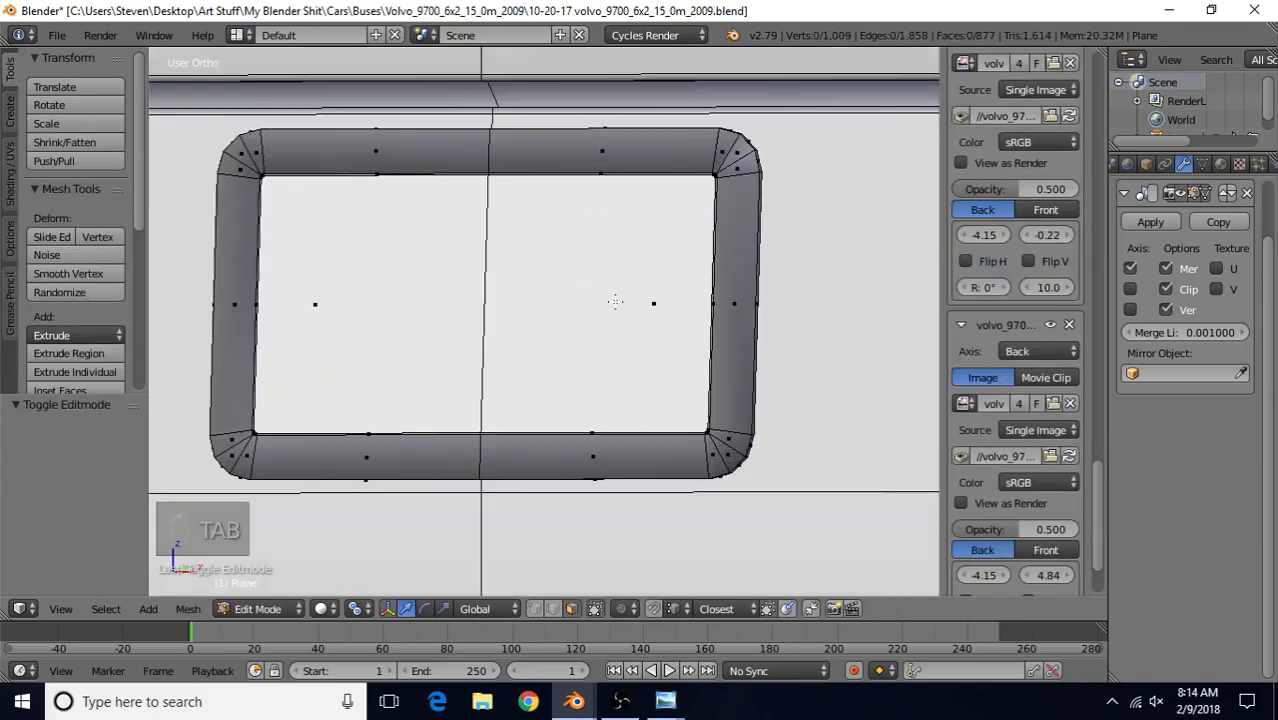
{"action": "left_click", "coordinate": [570, 612]}
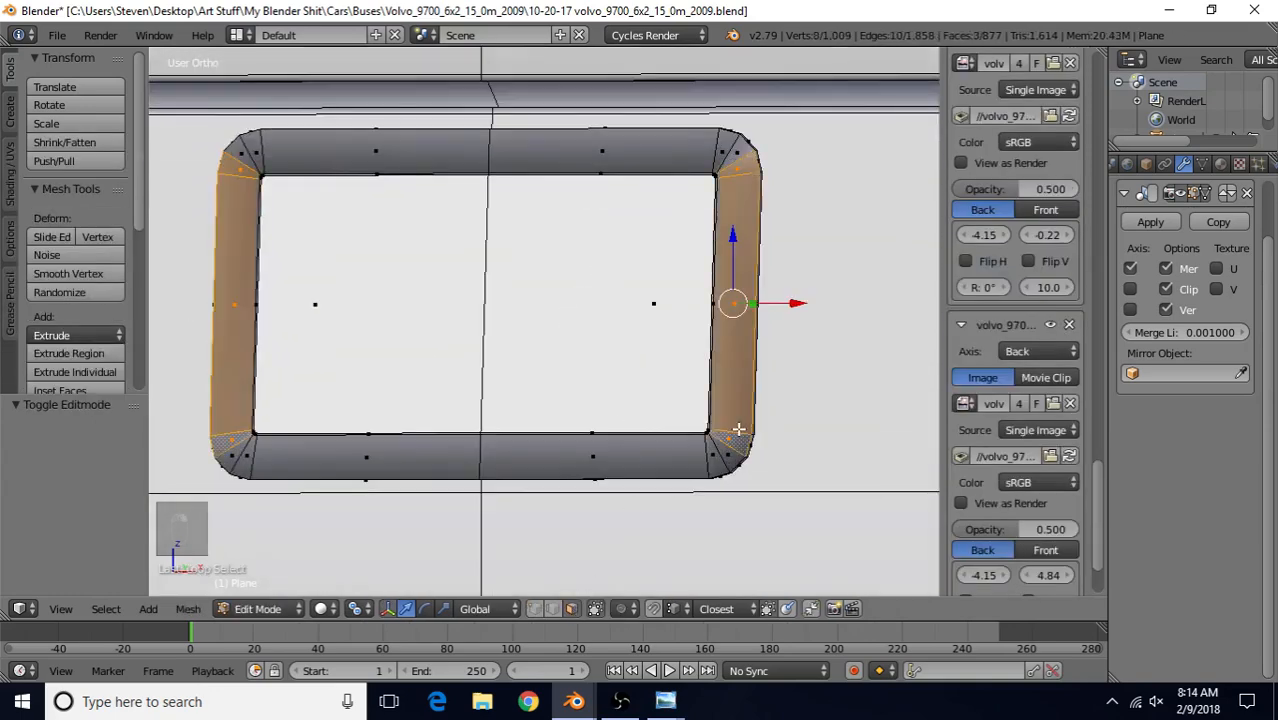
{"action": "right_click", "coordinate": [737, 430], "text": "alt"}
{"action": "right_click", "coordinate": [708, 457], "text": "alt+shift"}
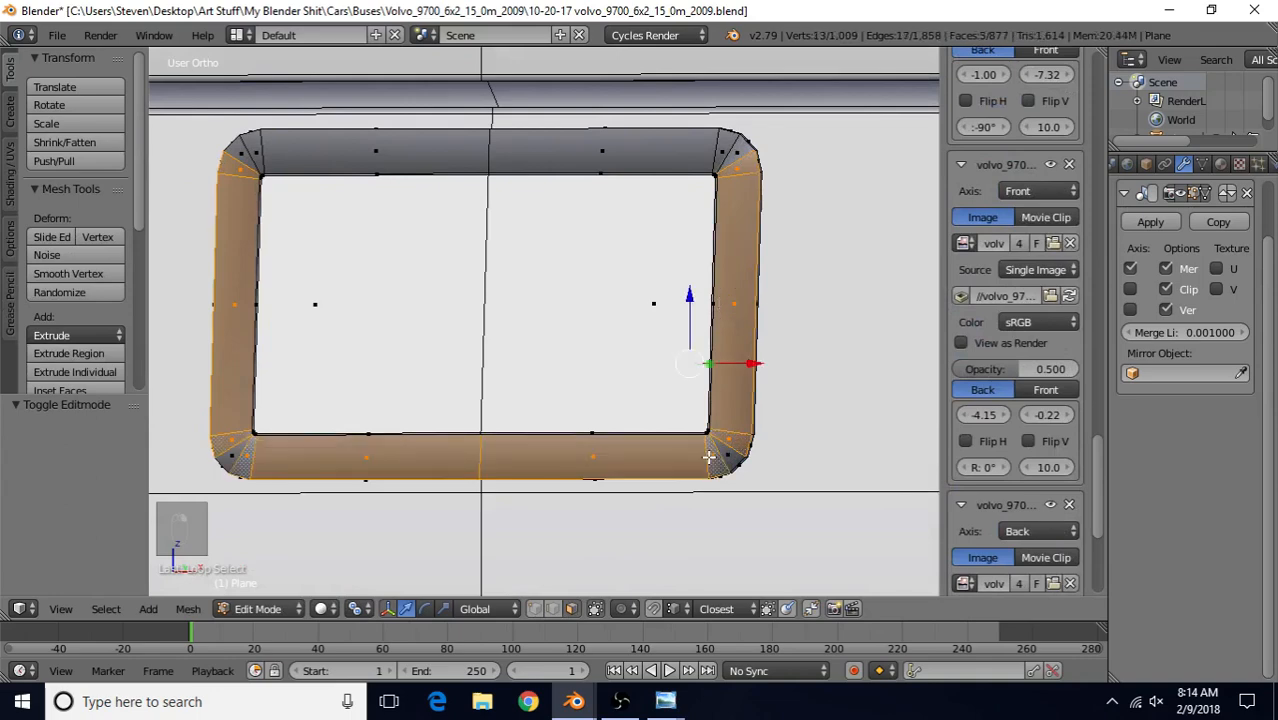
{"action": "right_click", "coordinate": [702, 150], "text": "alt+shift"}
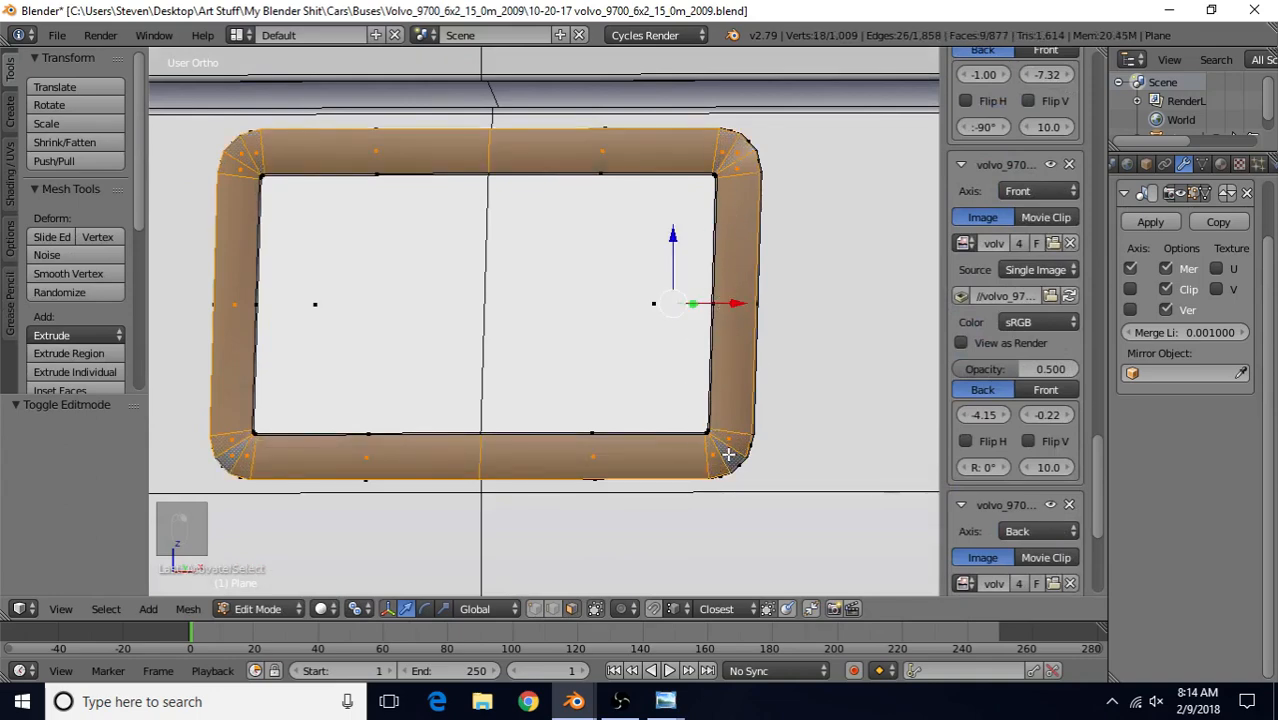
{"action": "key", "text": "i"}
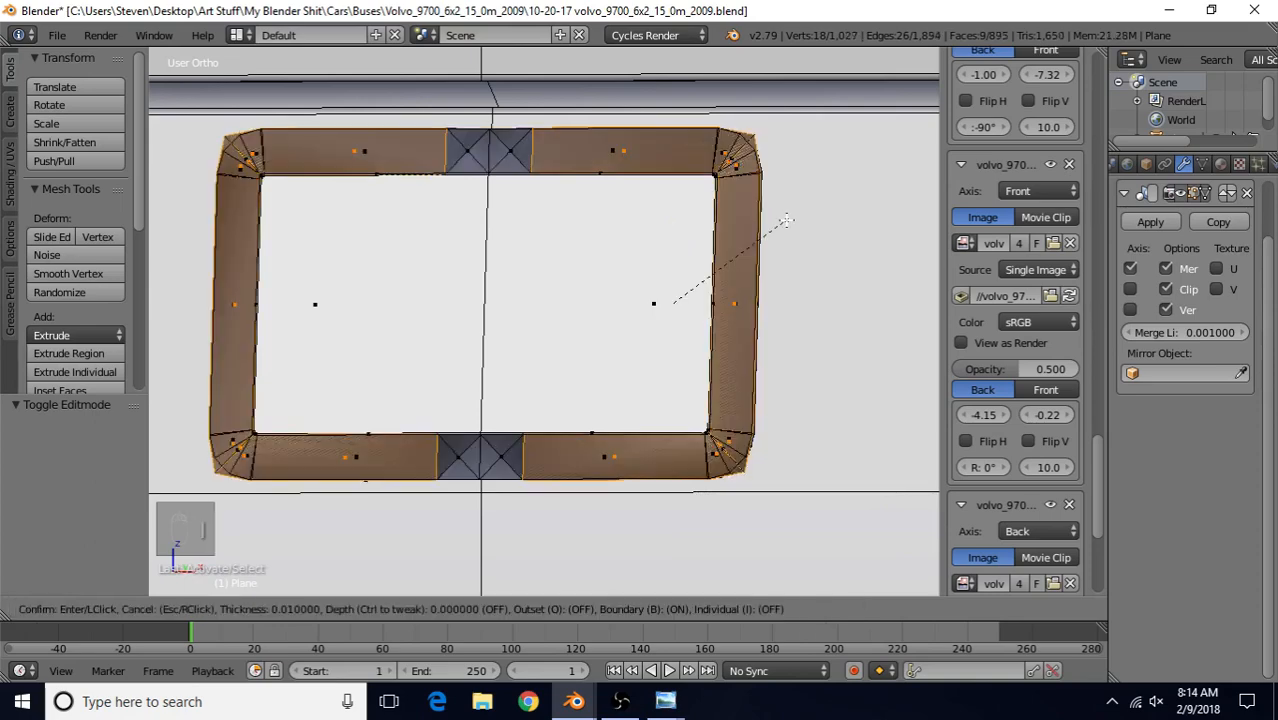
{"action": "key", "text": "b"}
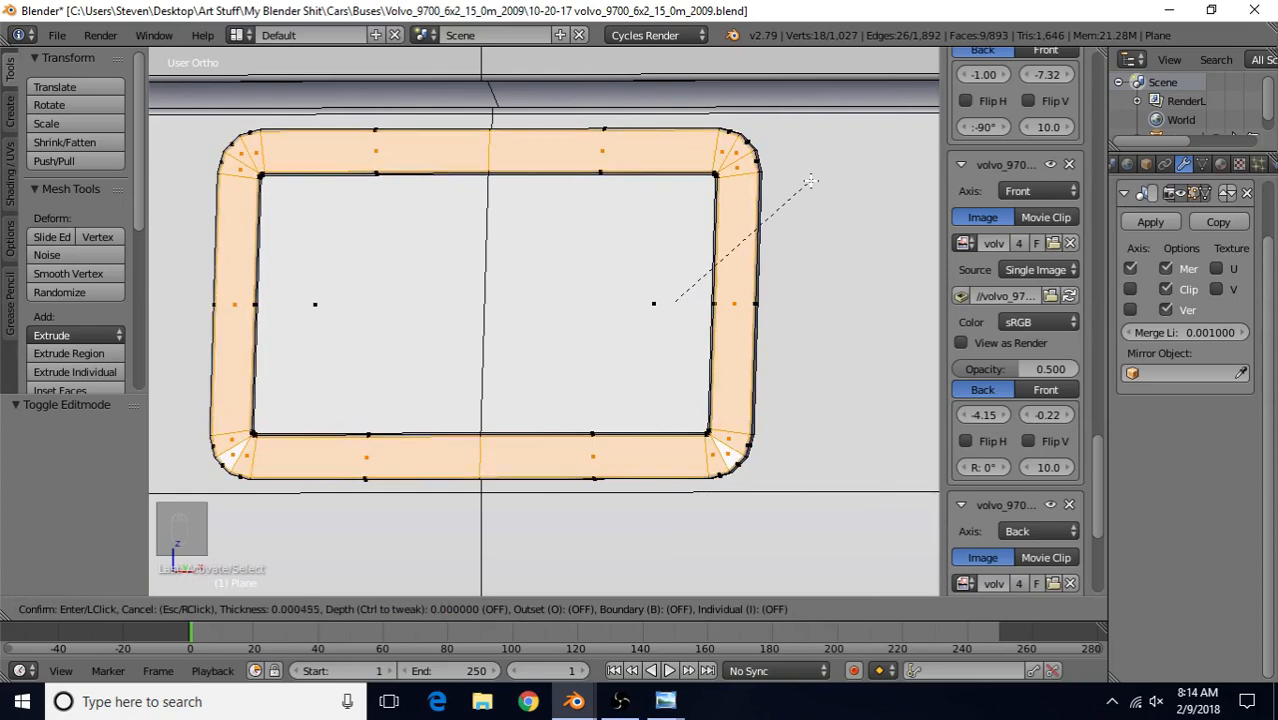
{"action": "left_click", "coordinate": [810, 181]}
{"action": "key", "text": "Tab"}
{"action": "scroll", "coordinate": [540, 385], "scroll_direction": "down", "scroll_amount": 7}
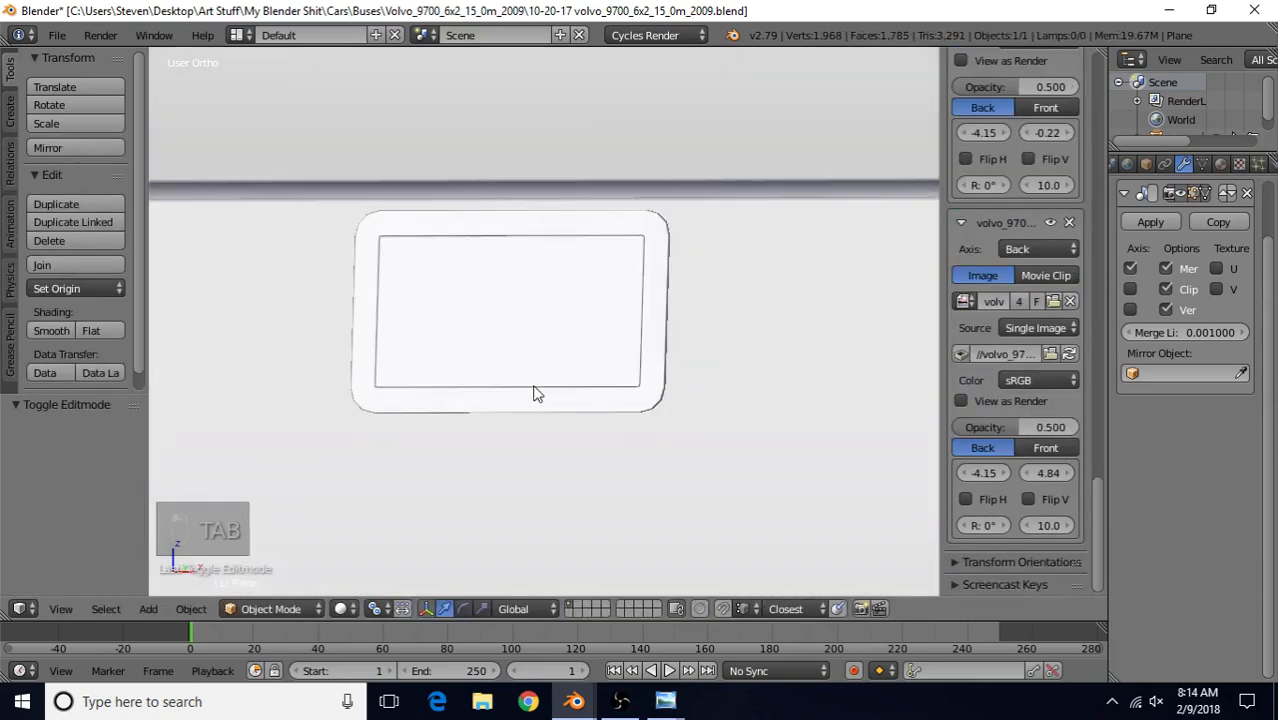
{"action": "middle_click_drag", "start_coordinate": [545, 337], "coordinate": [562, 263]}
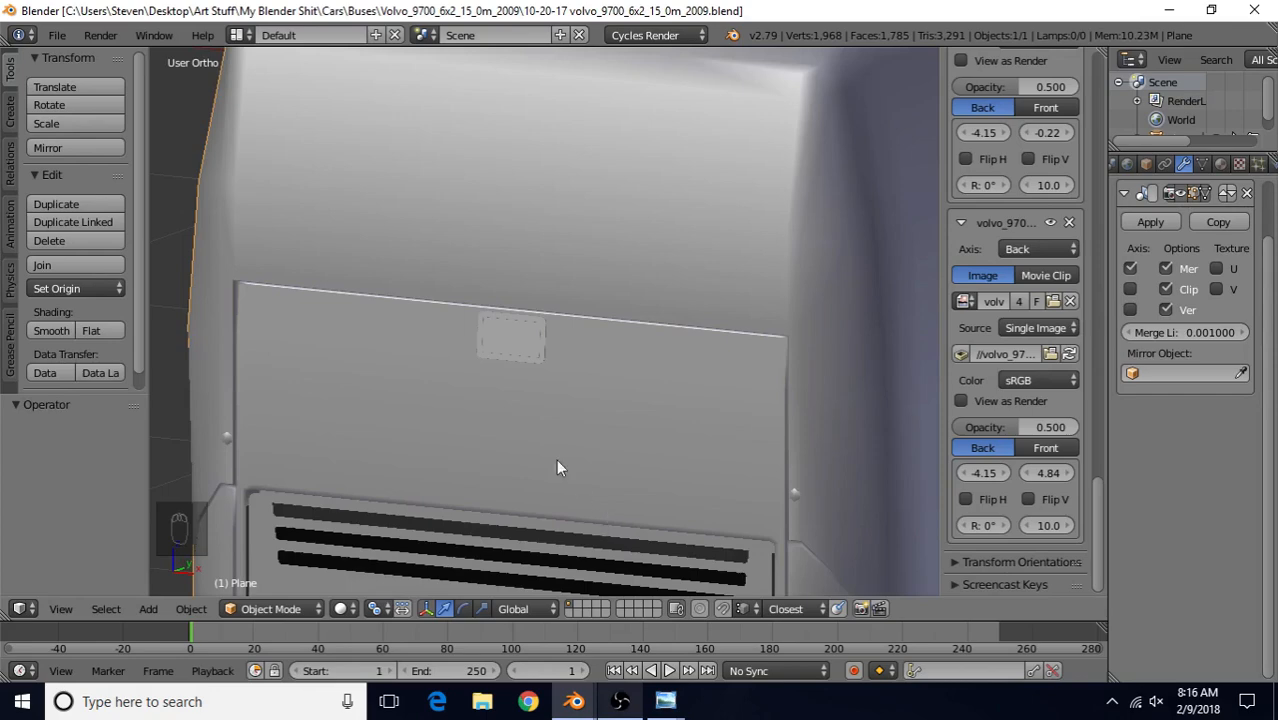
Select the isolated inner plate's large hidden back face in Edit Mode and delete it as a face
{"action": "key", "text": "Tab"}
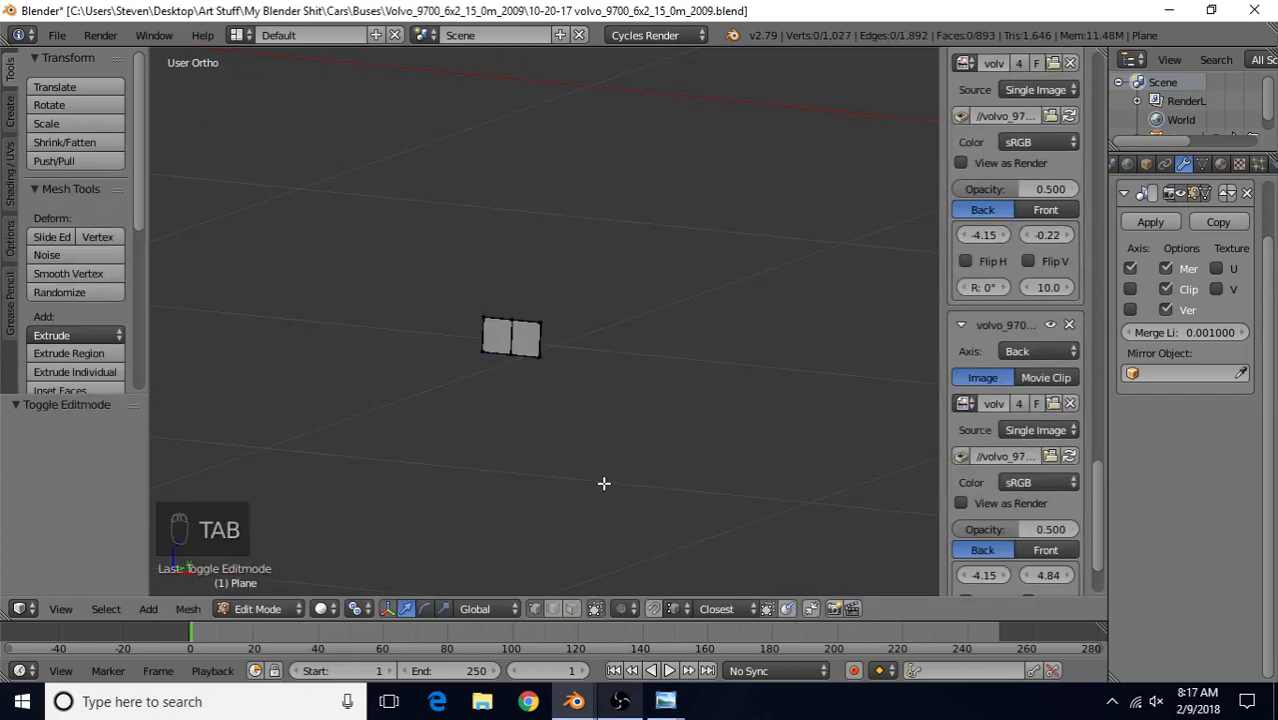
{"action": "left_click", "coordinate": [568, 609]}
{"action": "middle_click_drag", "start_coordinate": [584, 402], "coordinate": [402, 338]}
{"action": "scroll", "coordinate": [494, 413], "scroll_direction": "up", "scroll_amount": 4}
{"action": "right_click", "coordinate": [459, 367]}
{"action": "middle_click_drag", "start_coordinate": [459, 367], "coordinate": [653, 400]}
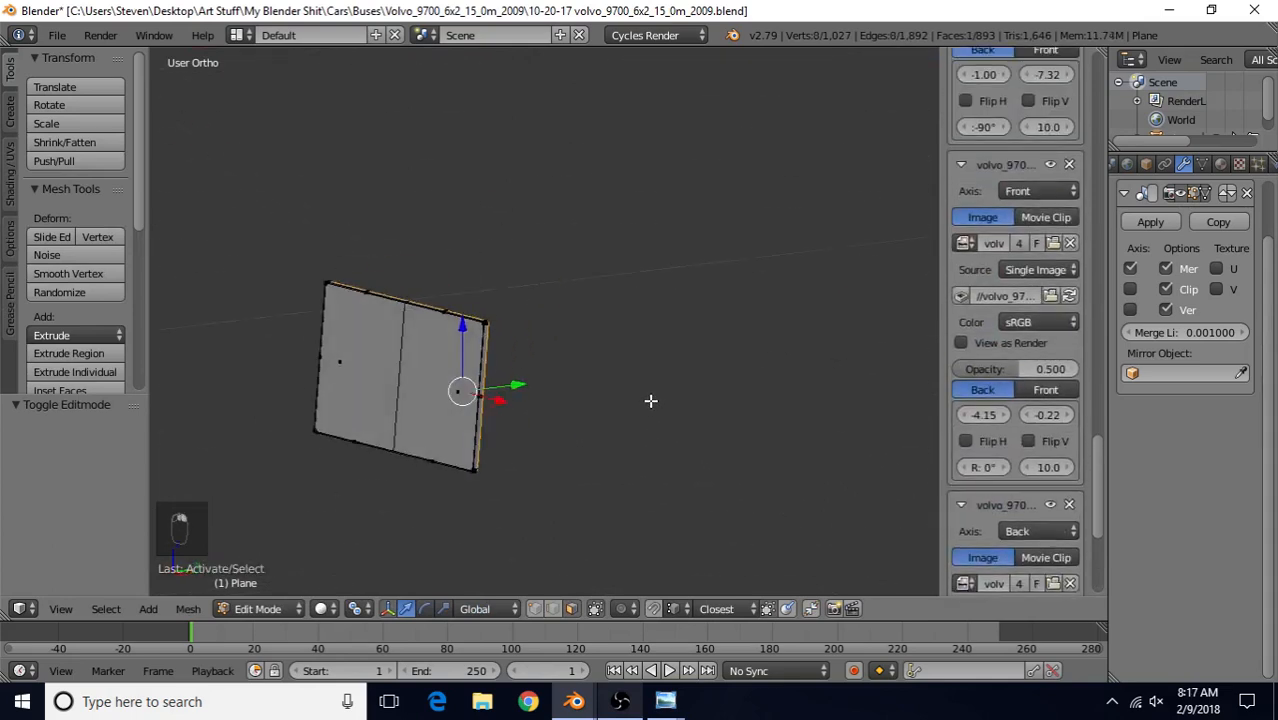
{"action": "middle_click_drag", "start_coordinate": [540, 347], "coordinate": [564, 356]}
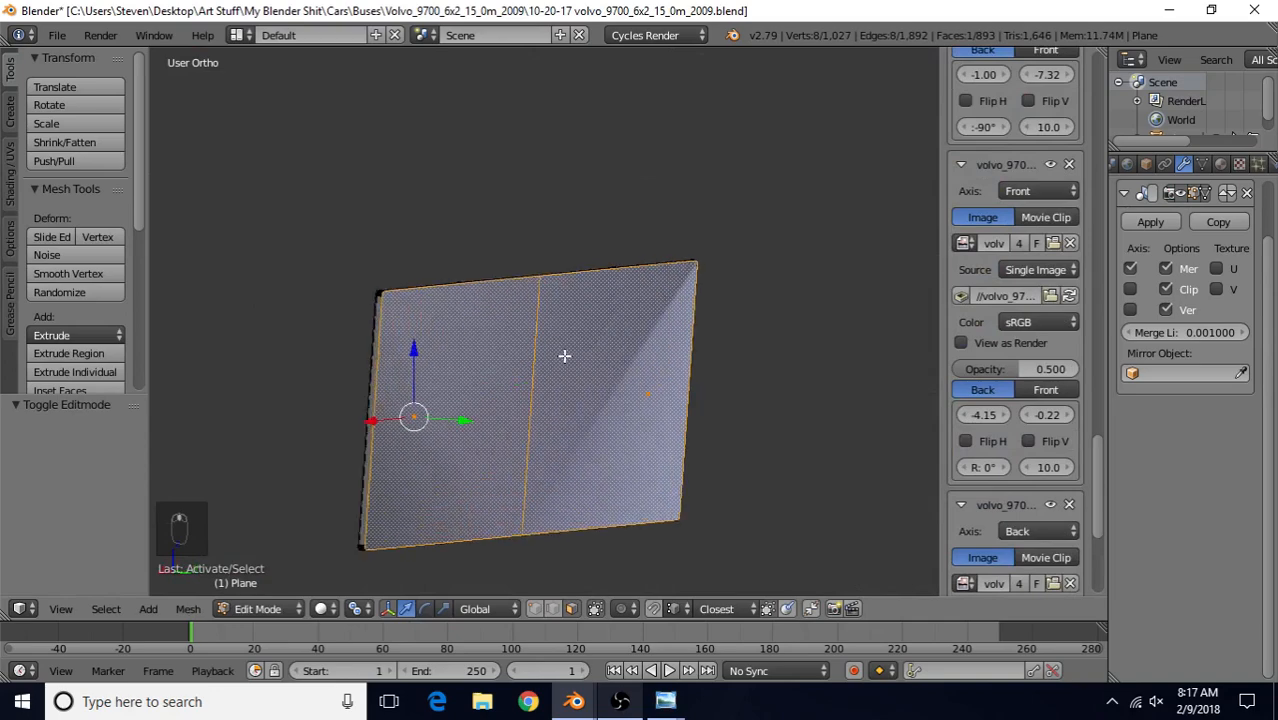
{"action": "key", "text": "Delete"}
{"action": "left_click", "coordinate": [570, 357]}
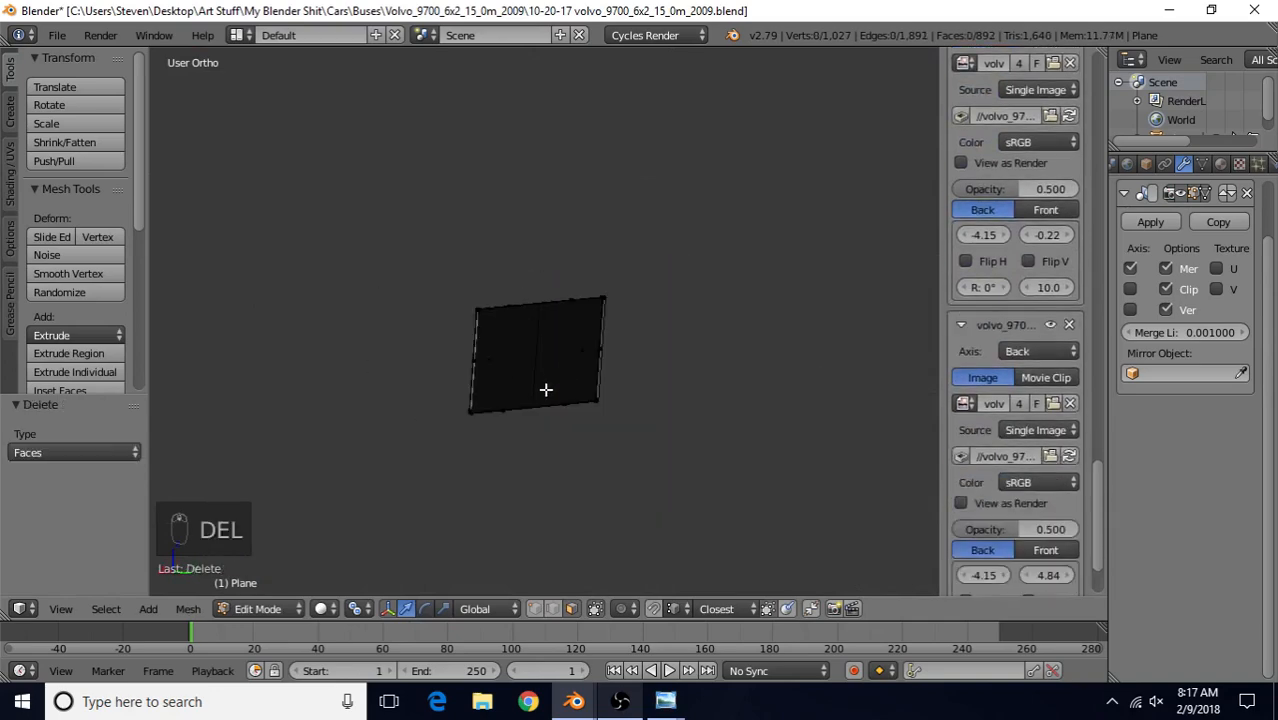
Inspect the panel in Object Mode, then the plate's open back and edge faces in Edit Mode
{"action": "key", "text": "Tab"}
{"action": "middle_click_drag", "start_coordinate": [504, 359], "coordinate": [694, 383]}
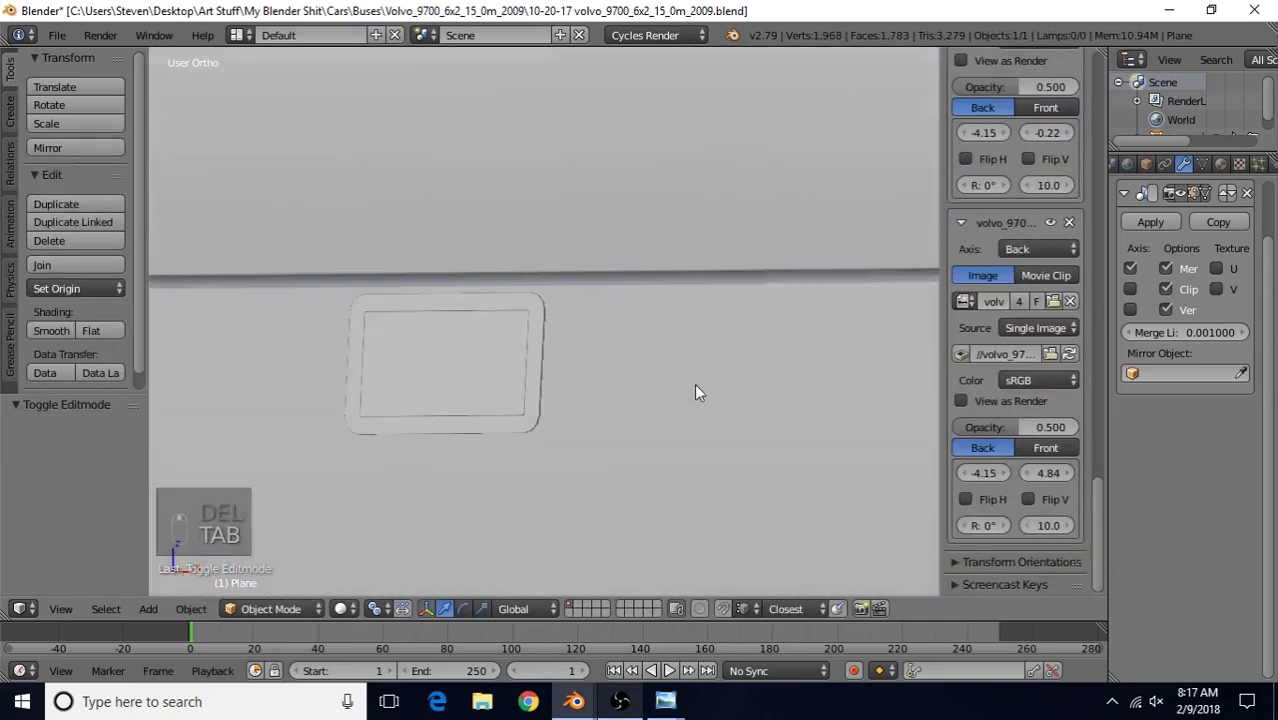
{"action": "scroll", "coordinate": [694, 383], "scroll_direction": "up", "scroll_amount": 1}
{"action": "key", "text": "Tab"}
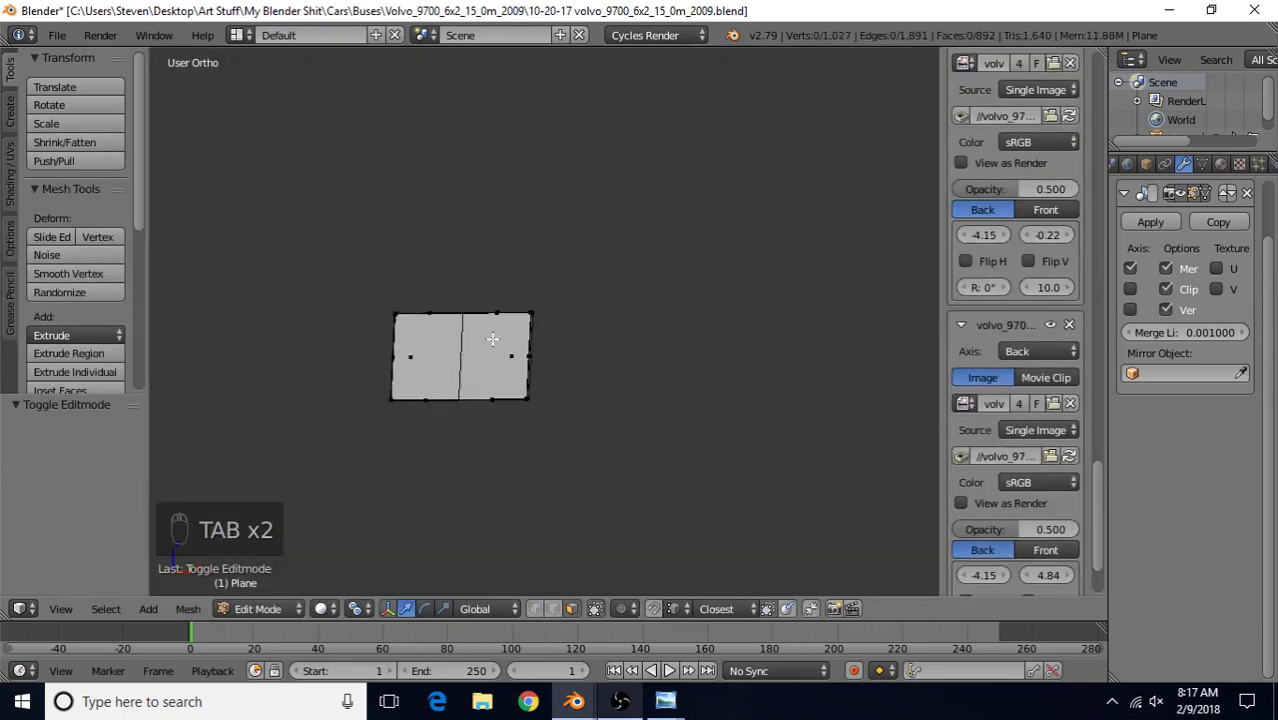
{"action": "middle_click_drag", "start_coordinate": [493, 339], "coordinate": [522, 377]}
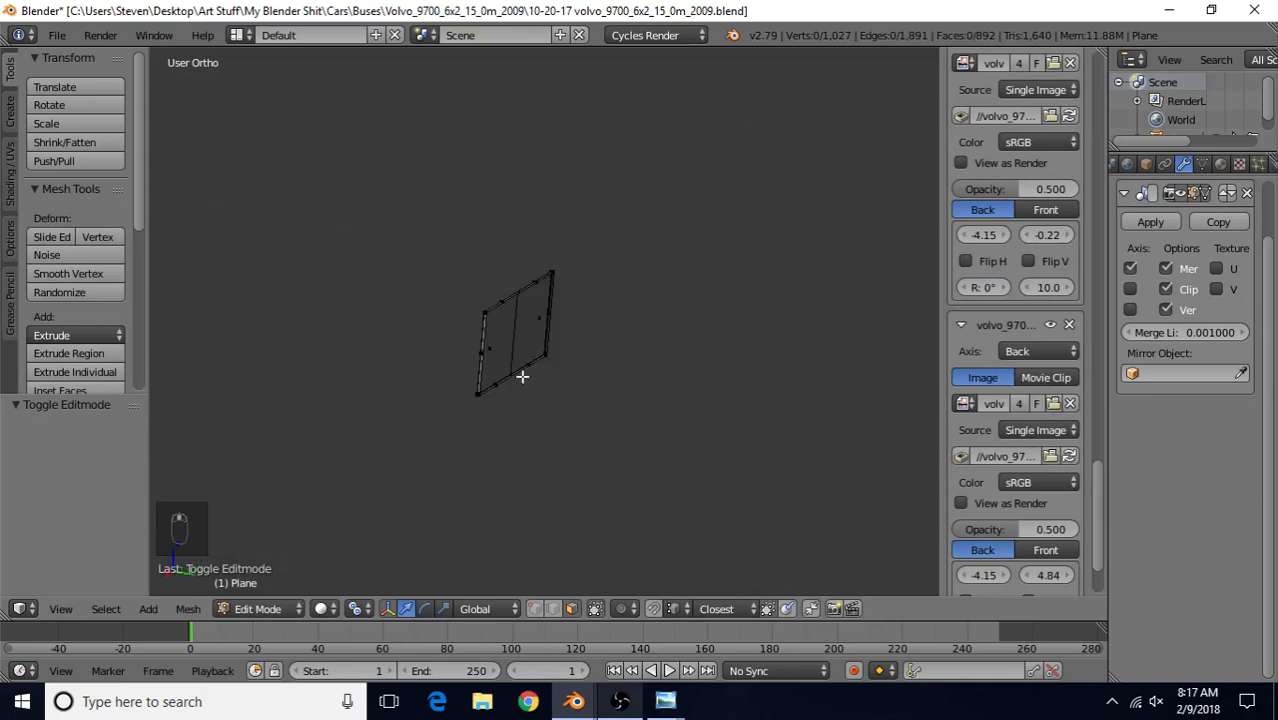
{"action": "scroll", "coordinate": [530, 327], "scroll_direction": "up", "scroll_amount": 6}
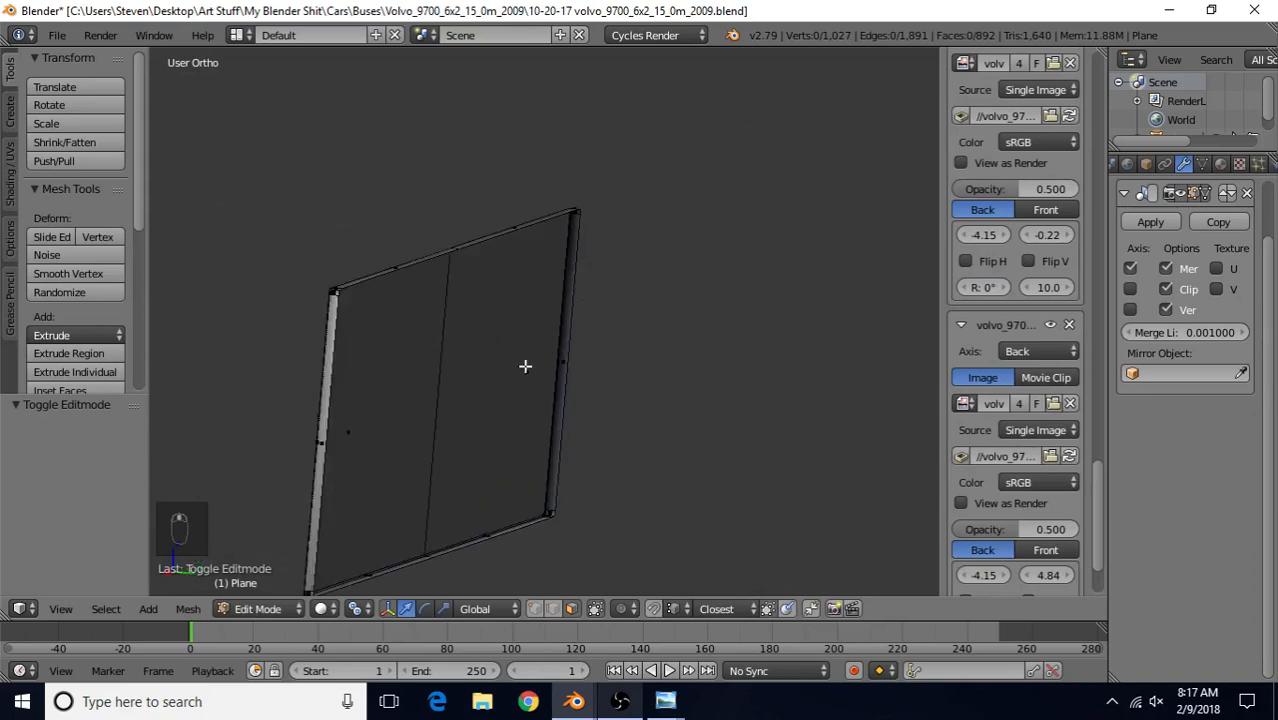
Return to Object Mode, bring the bus's whole rear into view and save the blend file
{"action": "key", "text": "Tab"}
{"action": "middle_click_drag", "start_coordinate": [519, 302], "coordinate": [727, 258]}
{"action": "scroll", "coordinate": [639, 362], "scroll_direction": "down", "scroll_amount": 5}
{"action": "middle_click_drag", "start_coordinate": [636, 362], "coordinate": [600, 328]}
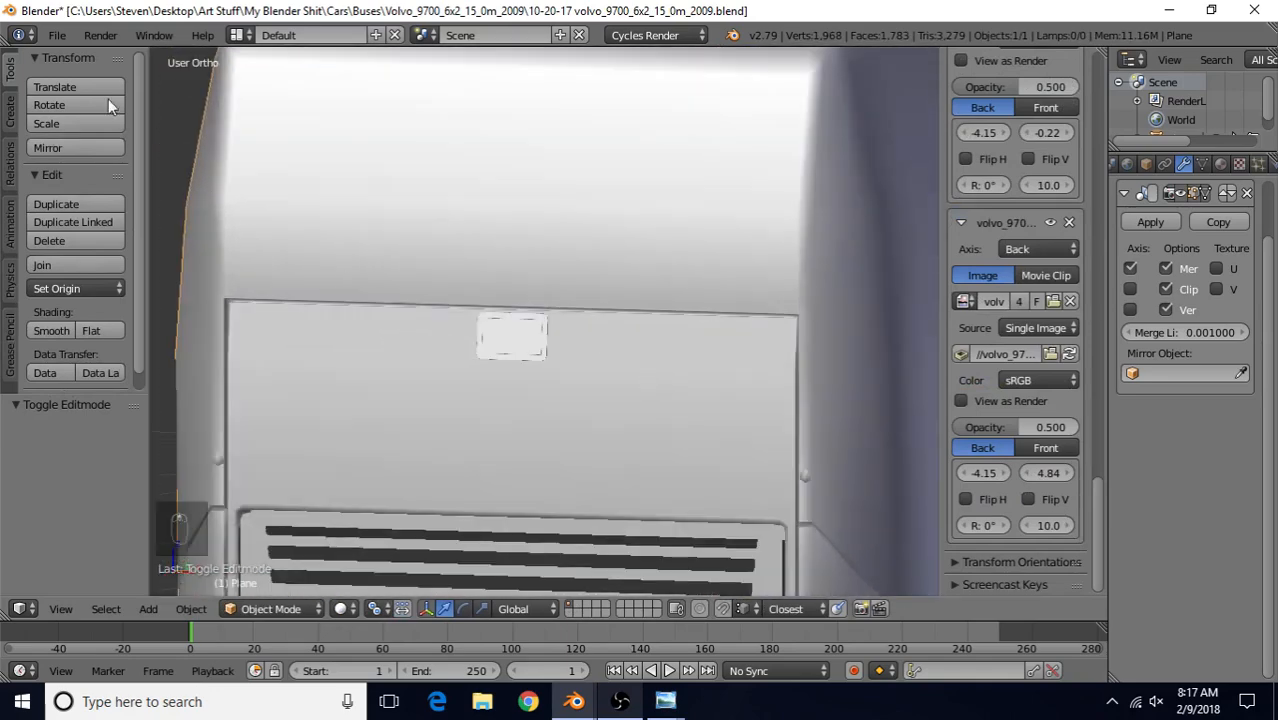
{"action": "left_click", "coordinate": [57, 35]}
{"action": "left_click", "coordinate": [100, 174]}
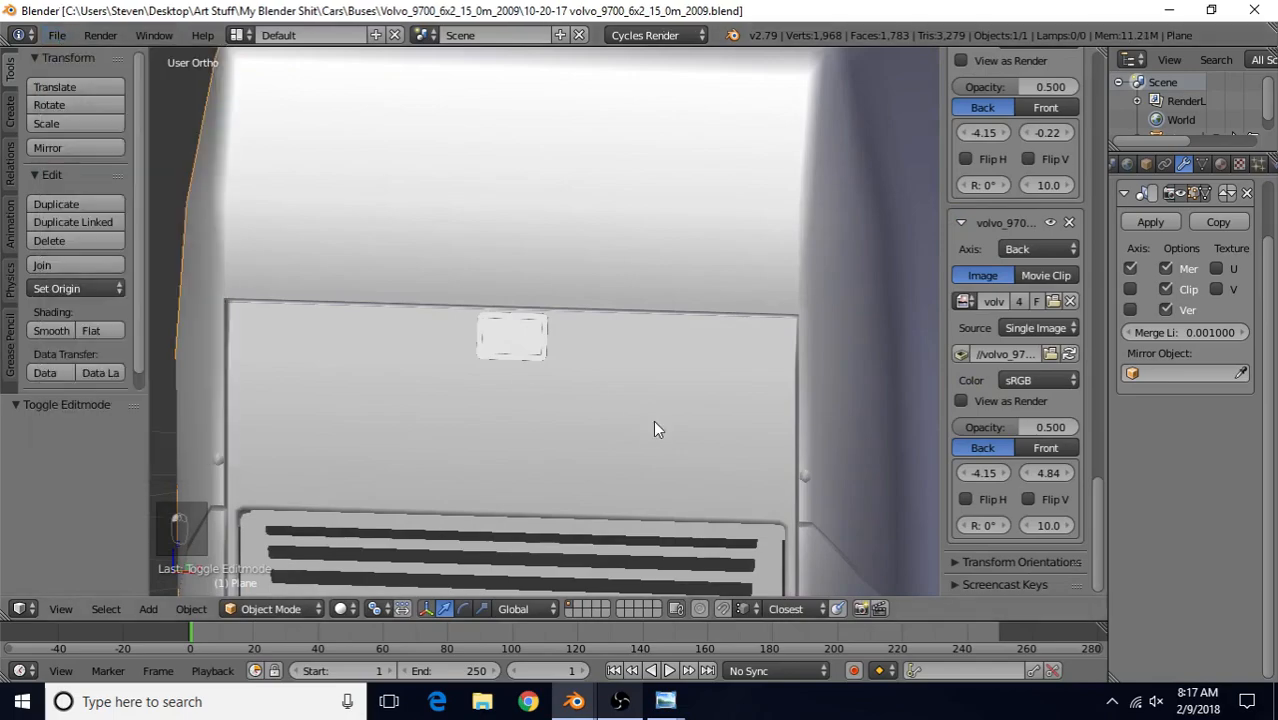